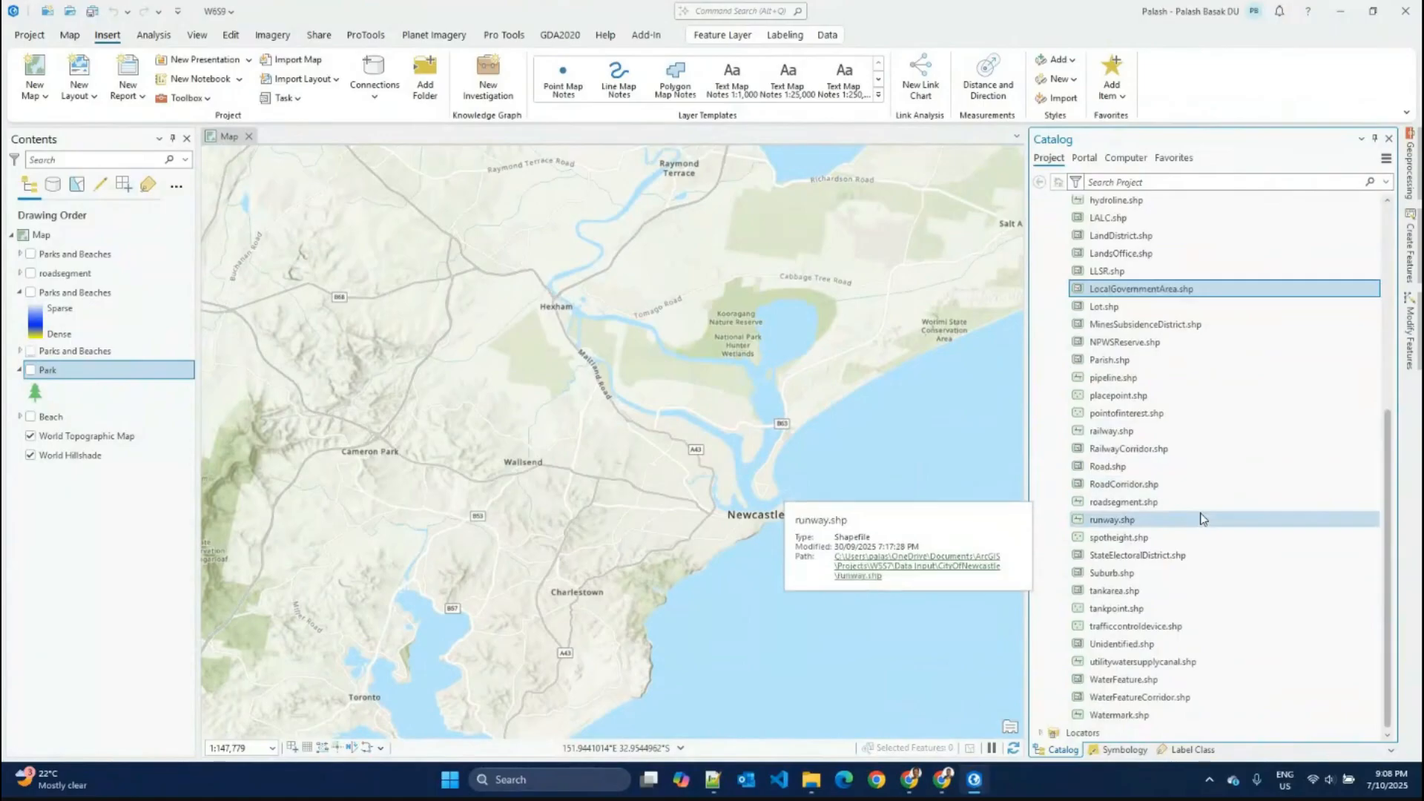
Step: Add Suburb.shp from the project data folder to the current map
{"action": "left_click", "coordinate": [1116, 574]}
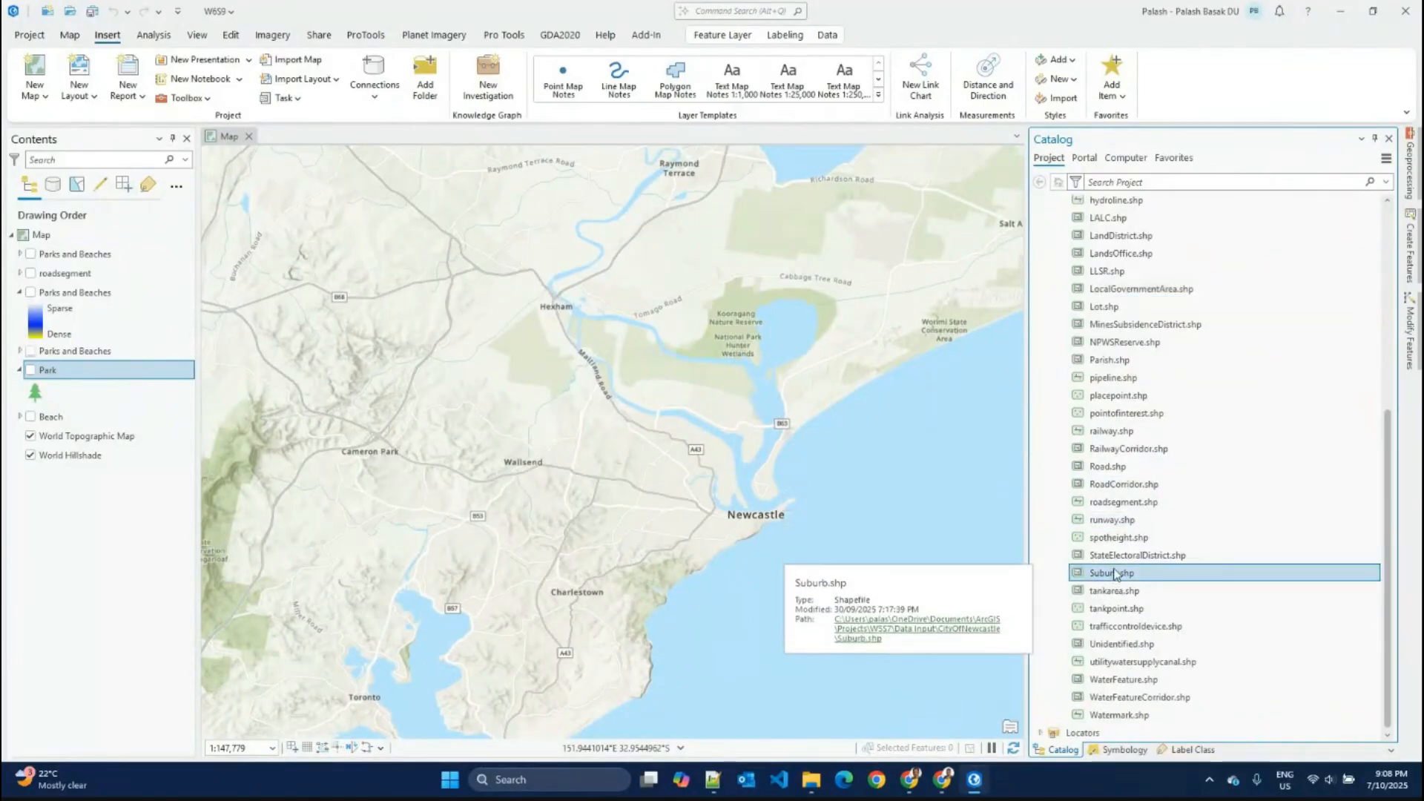
{"action": "right_click", "coordinate": [1116, 573]}
{"action": "left_click", "coordinate": [1180, 282]}
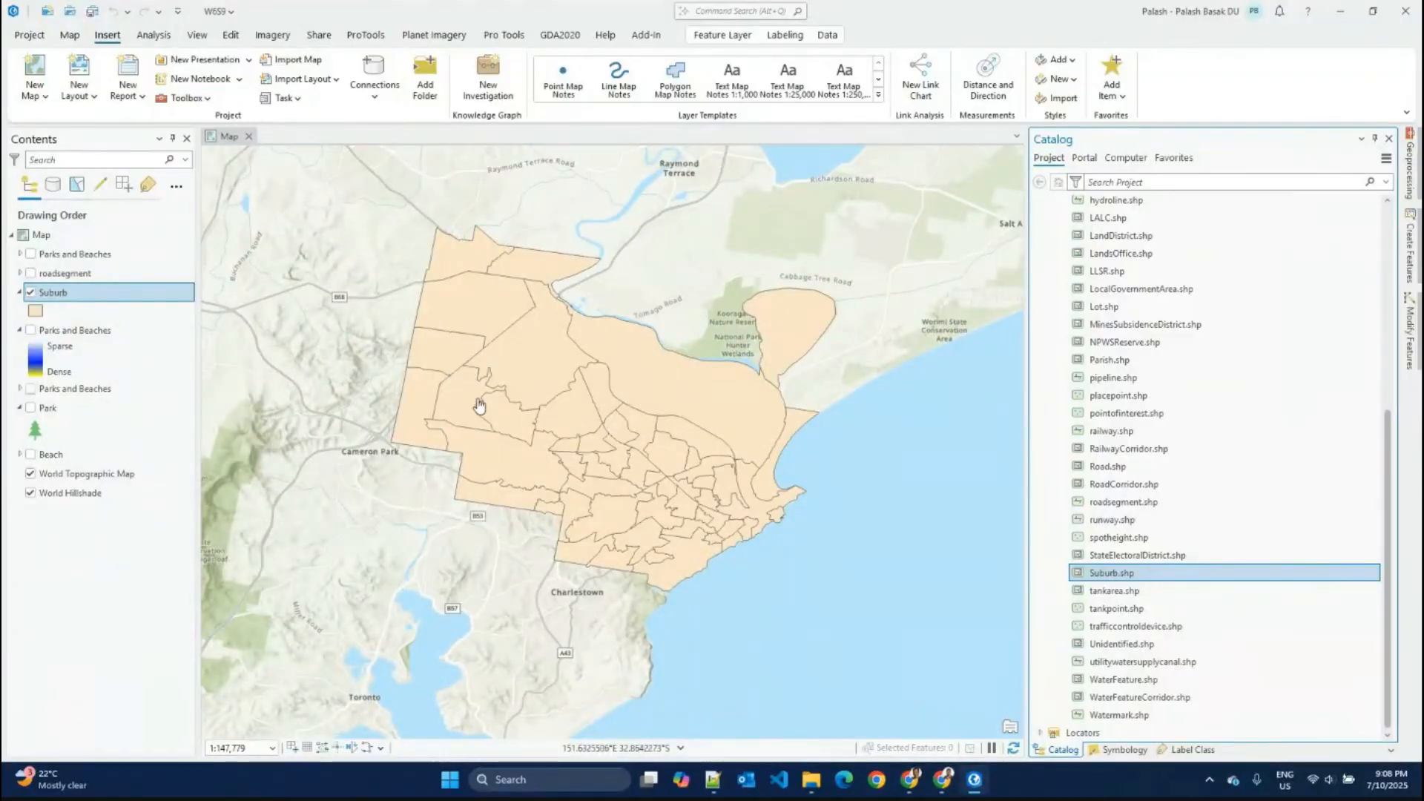
{"action": "scroll", "coordinate": [501, 419], "scroll_direction": "up", "scroll_amount": 3}
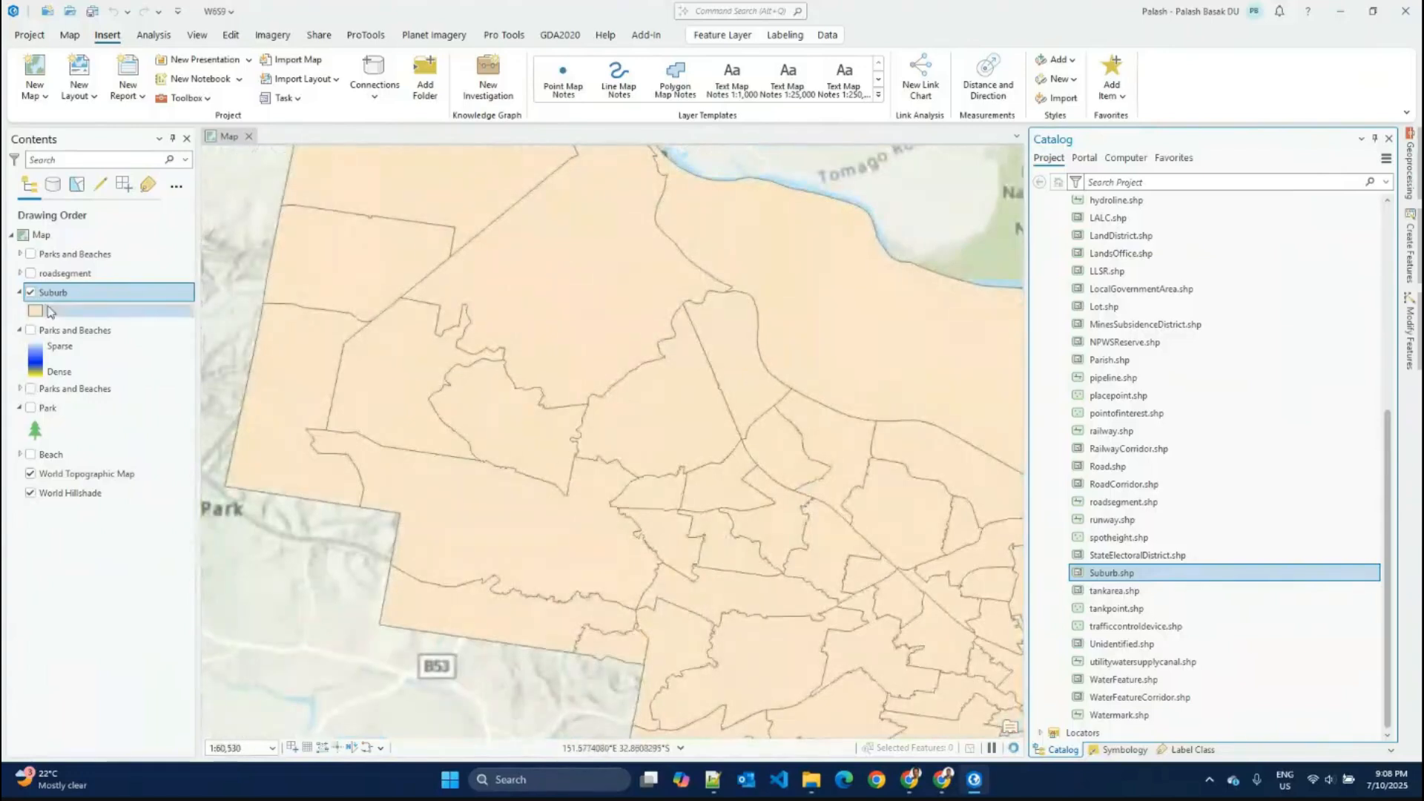
Step: Turn on name labels for the Suburb layer and open its labeling settings
{"action": "right_click", "coordinate": [54, 296]}
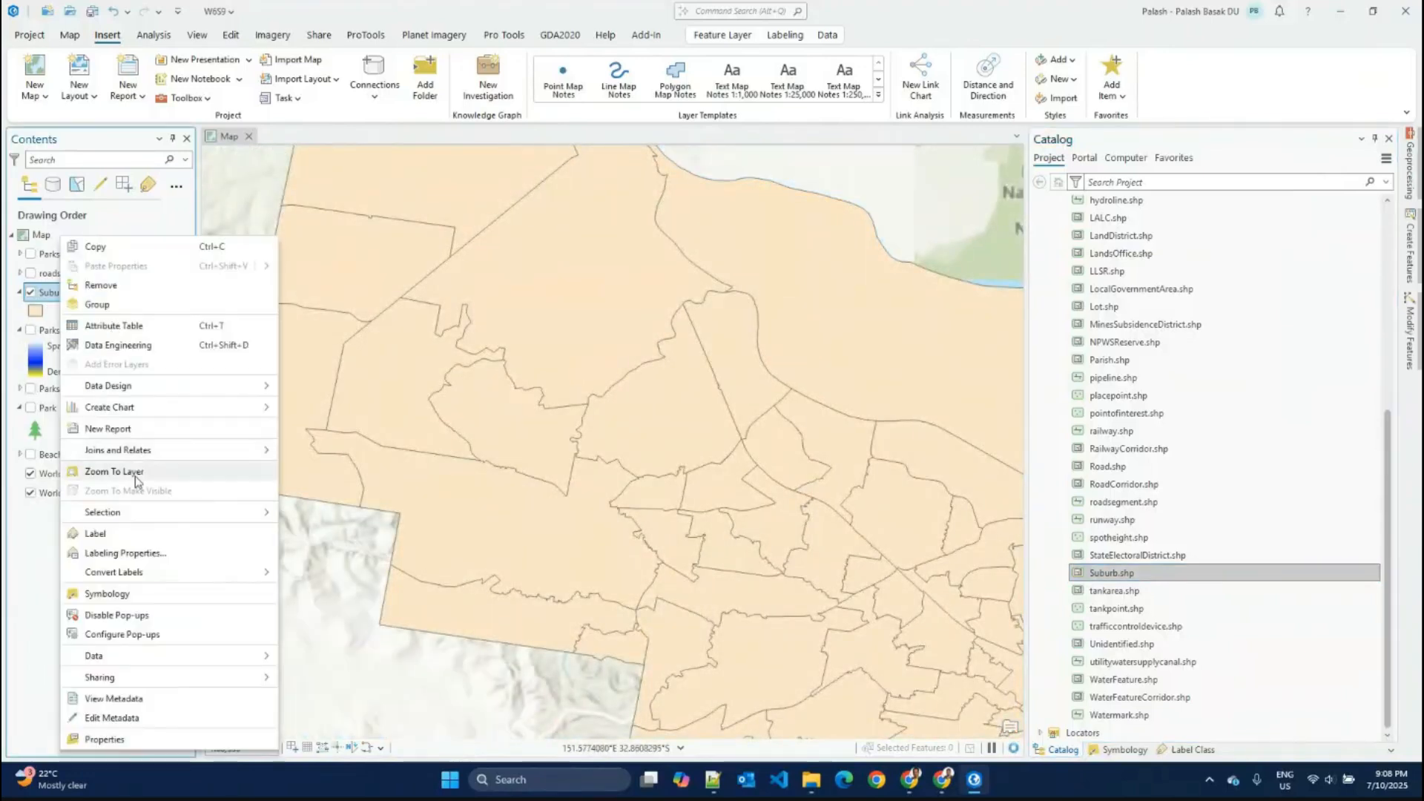
{"action": "left_click", "coordinate": [257, 534]}
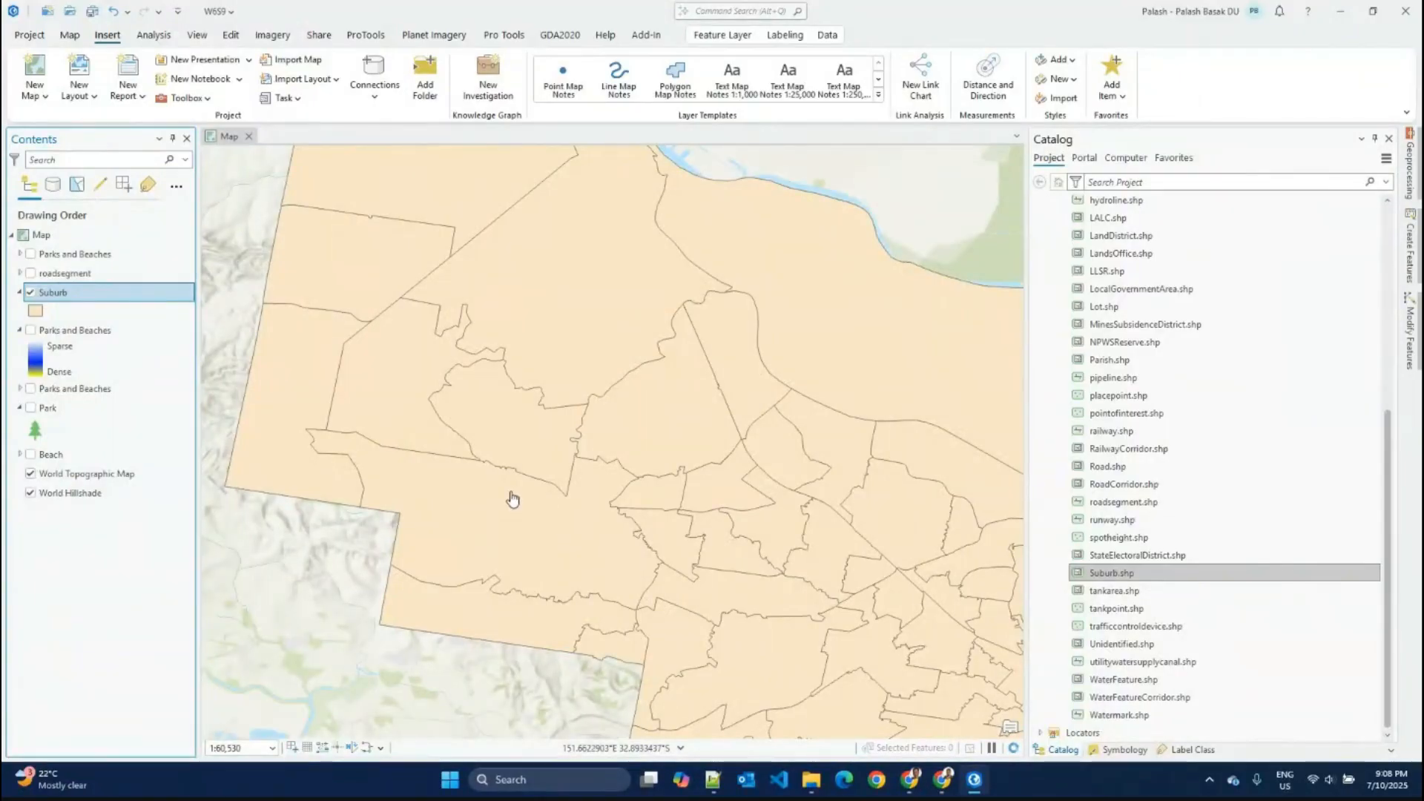
{"action": "scroll", "coordinate": [512, 499], "scroll_direction": "up", "scroll_amount": 2}
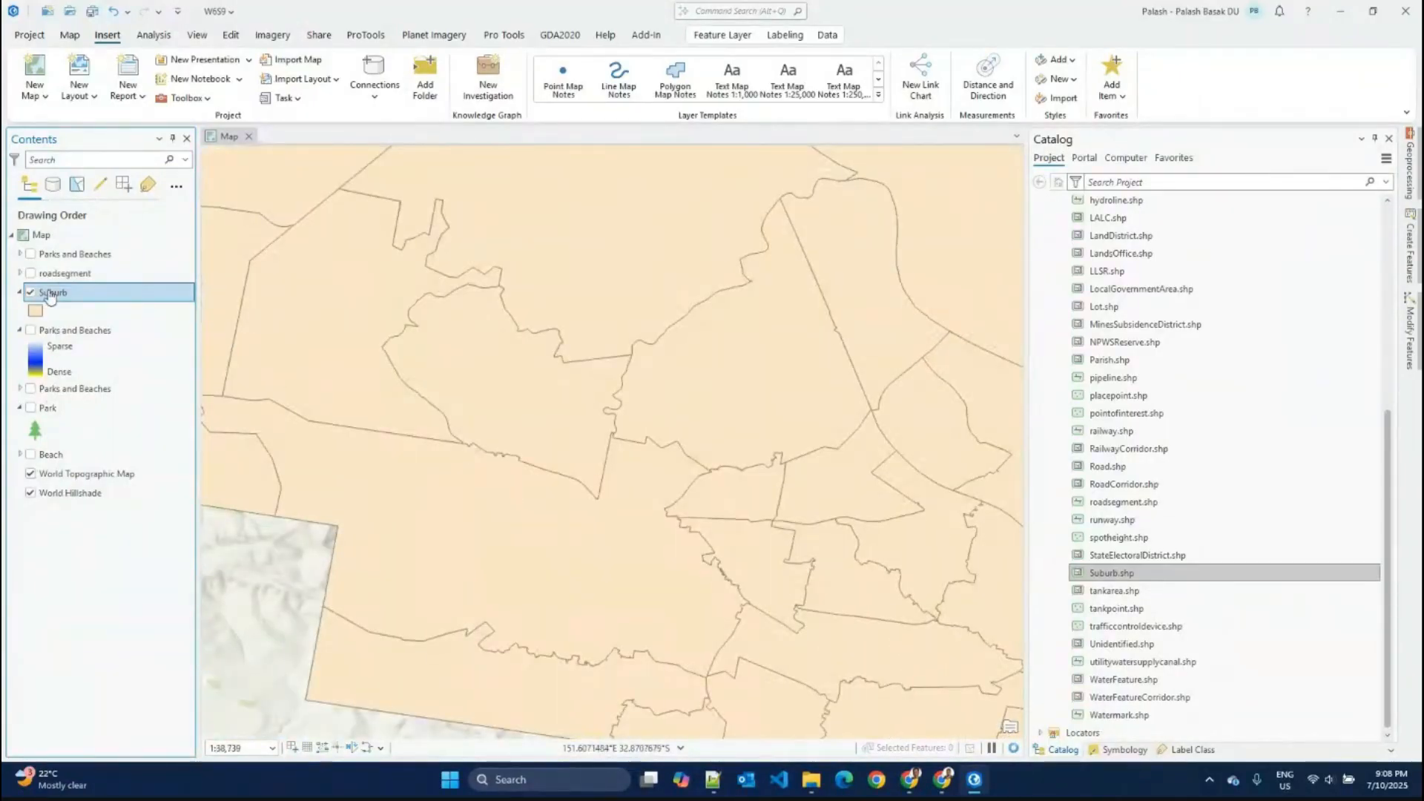
{"action": "left_click", "coordinate": [785, 35]}
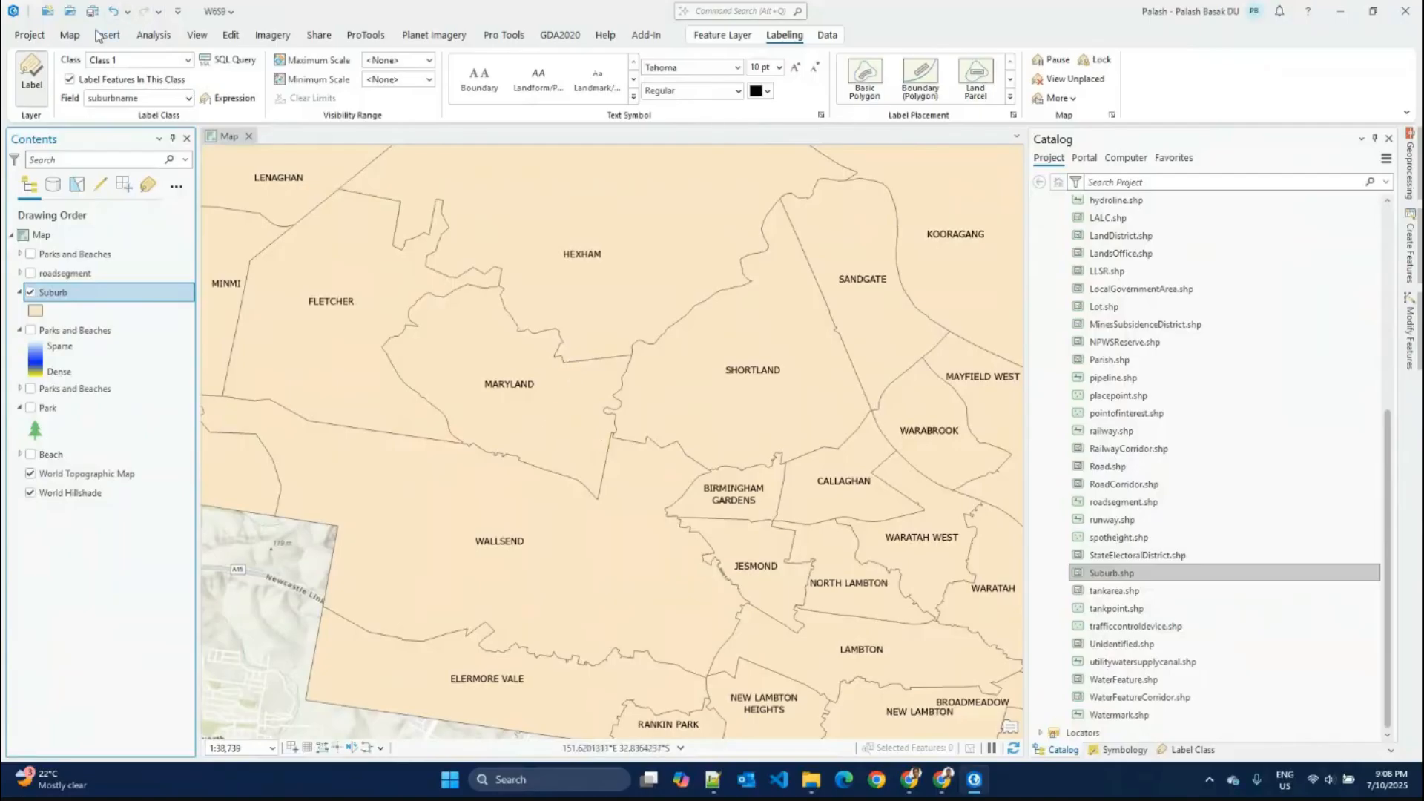
Step: Review the interactive Select options for choosing map features, such as Rectangle, Polygon, Lasso, Circle, Line and Trace
{"action": "left_click", "coordinate": [70, 35]}
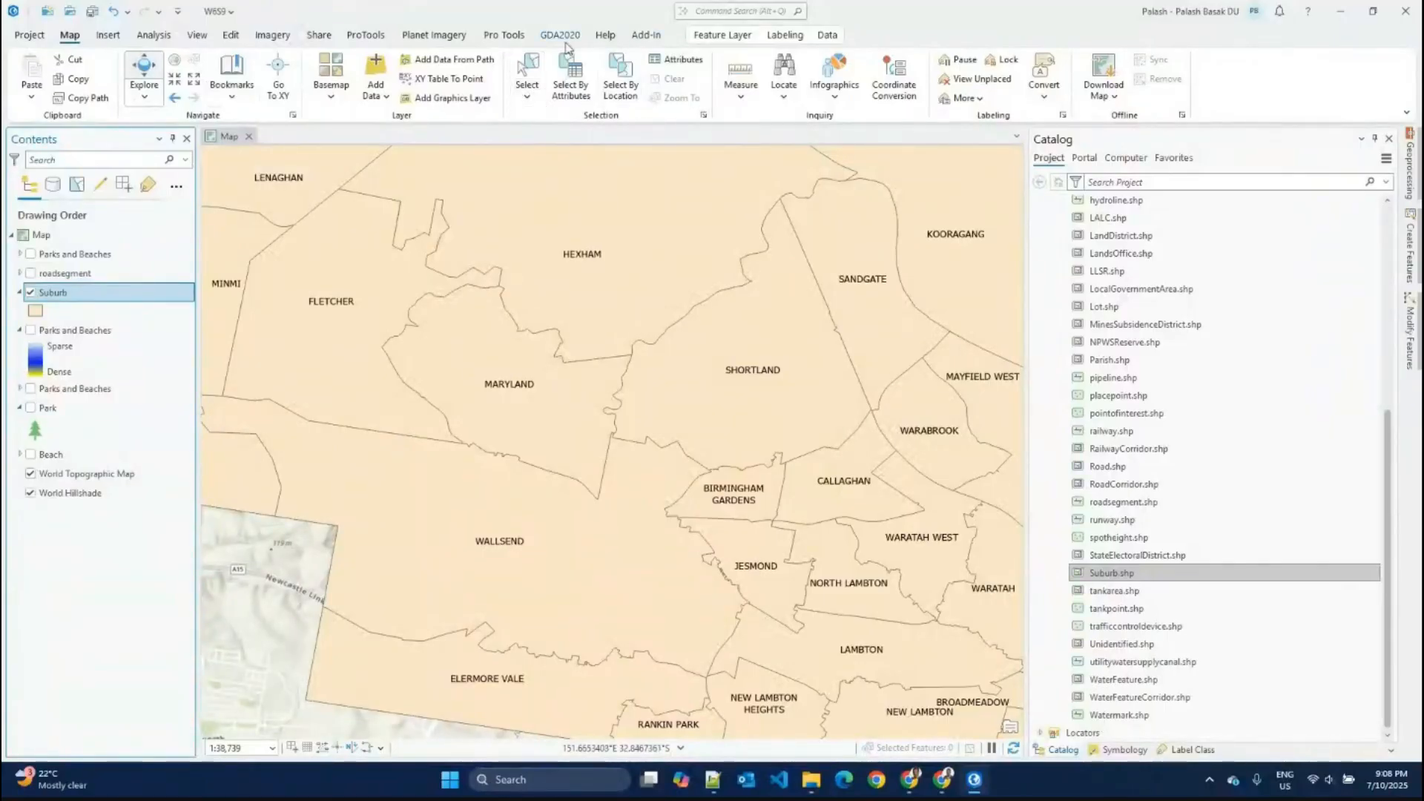
{"action": "left_click", "coordinate": [215, 156]}
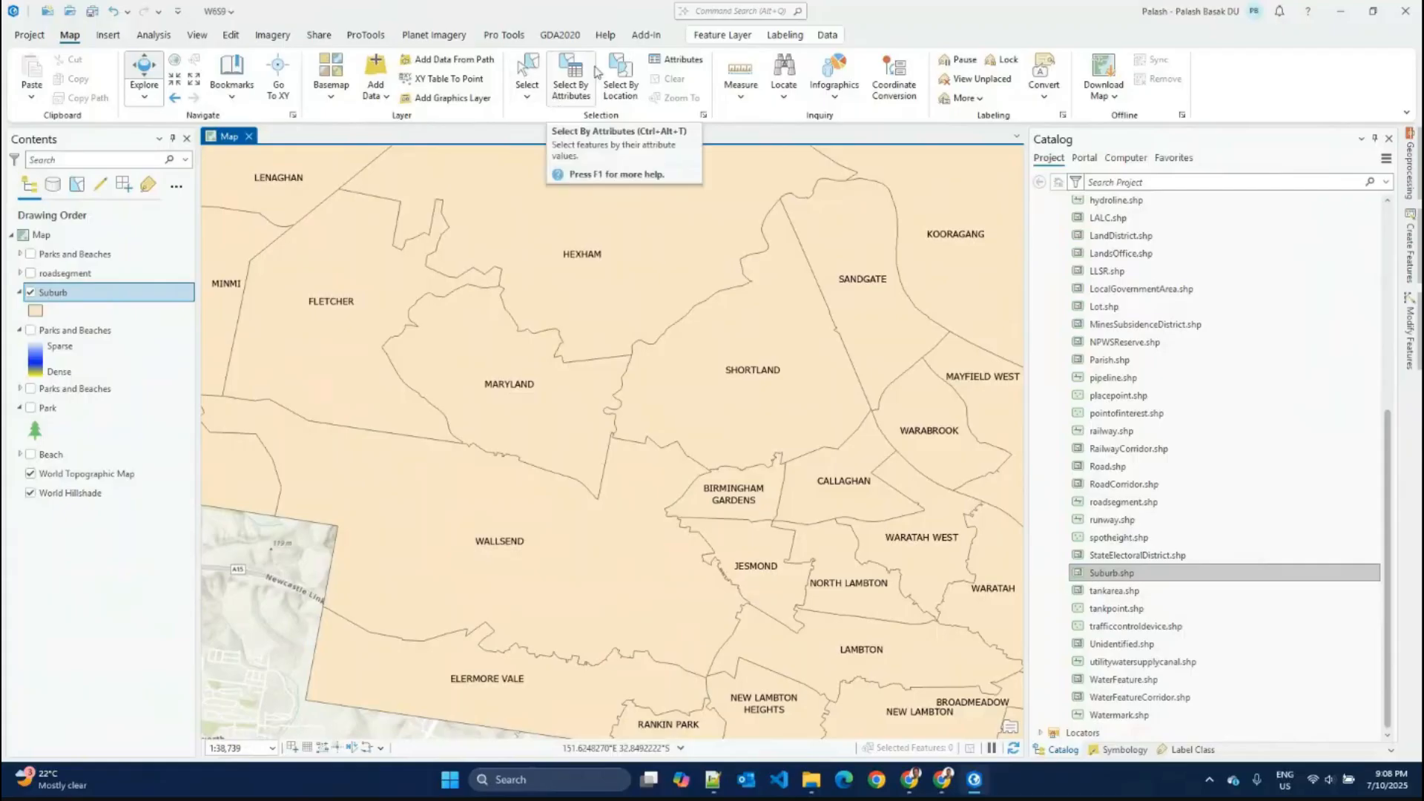
{"action": "left_click", "coordinate": [525, 101]}
{"action": "left_click", "coordinate": [525, 101]}
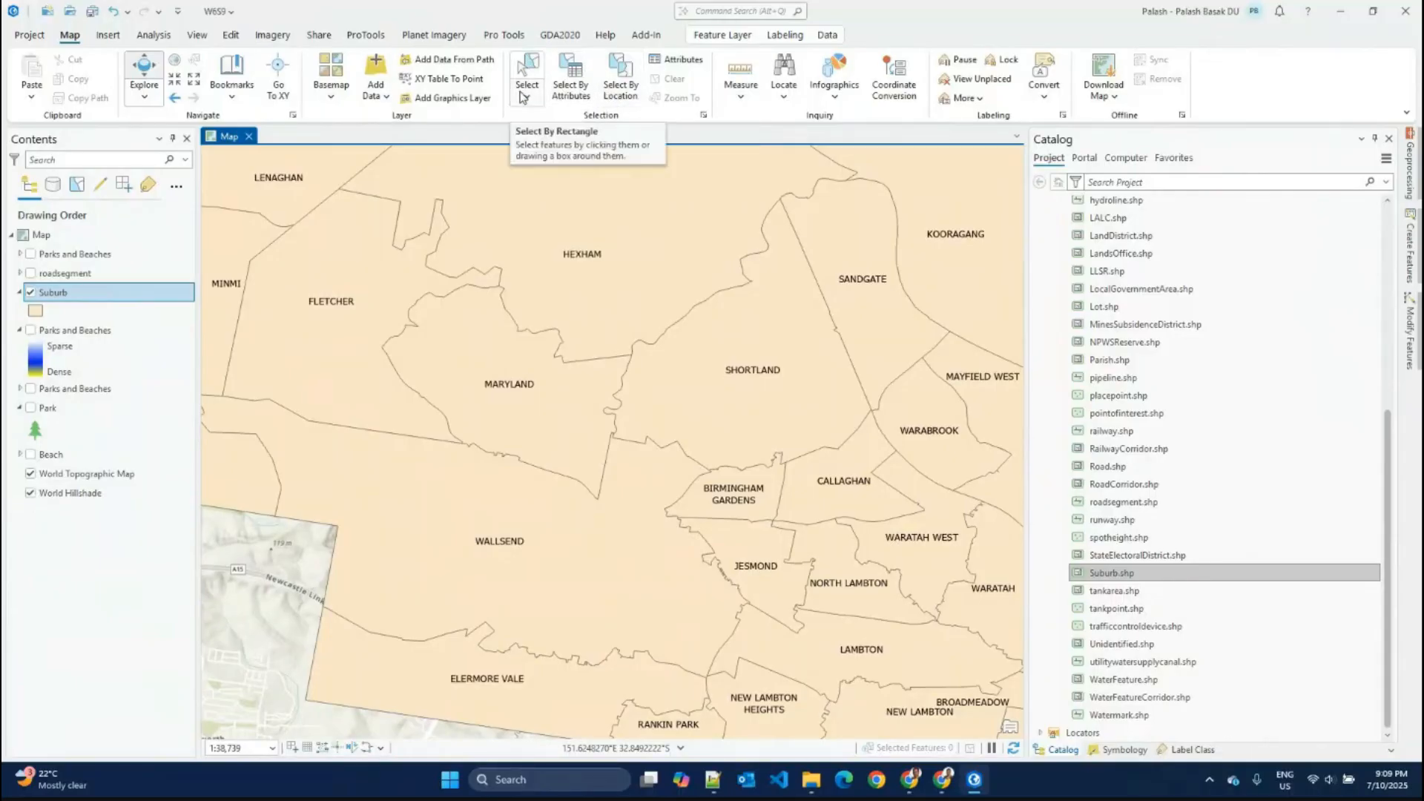
{"action": "left_click", "coordinate": [525, 99]}
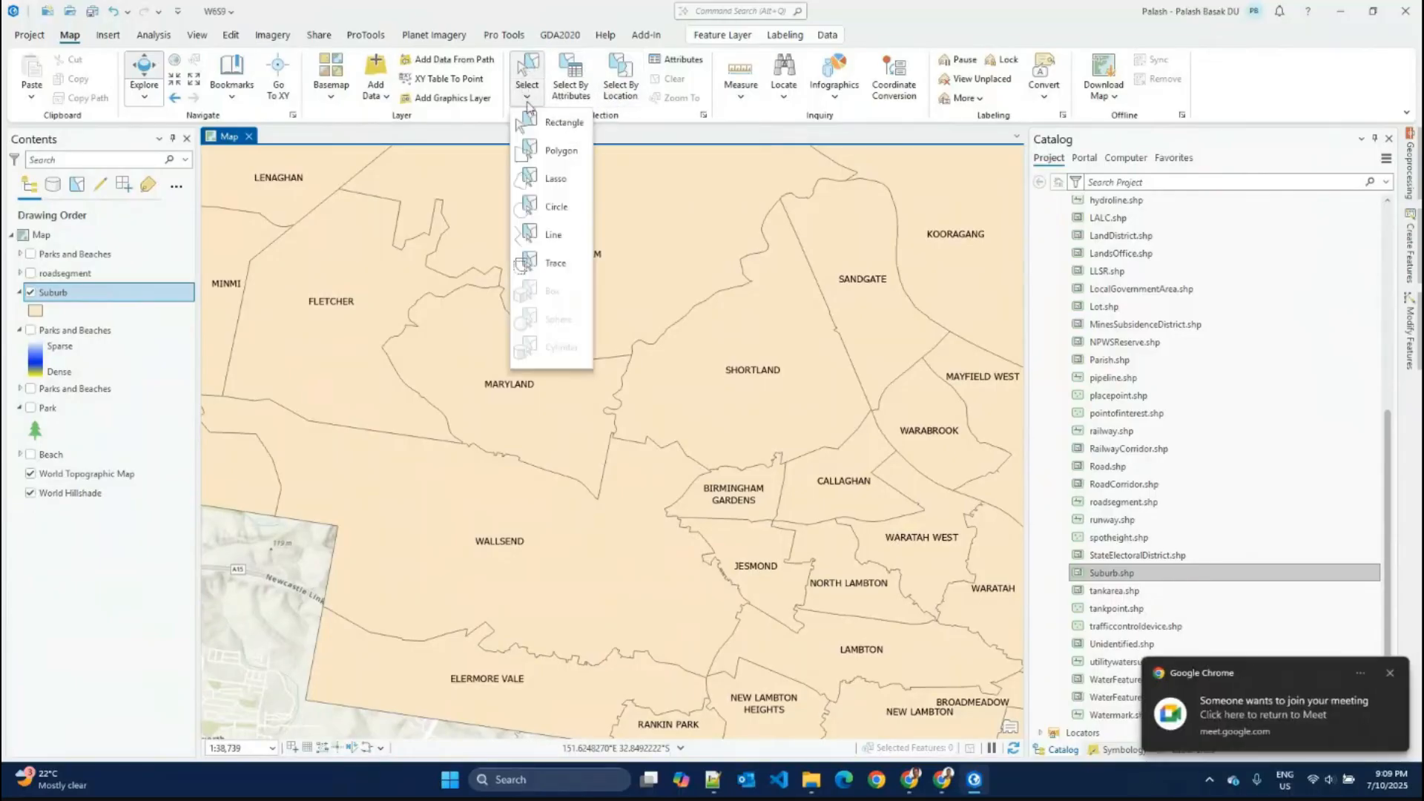
{"action": "left_click", "coordinate": [527, 103]}
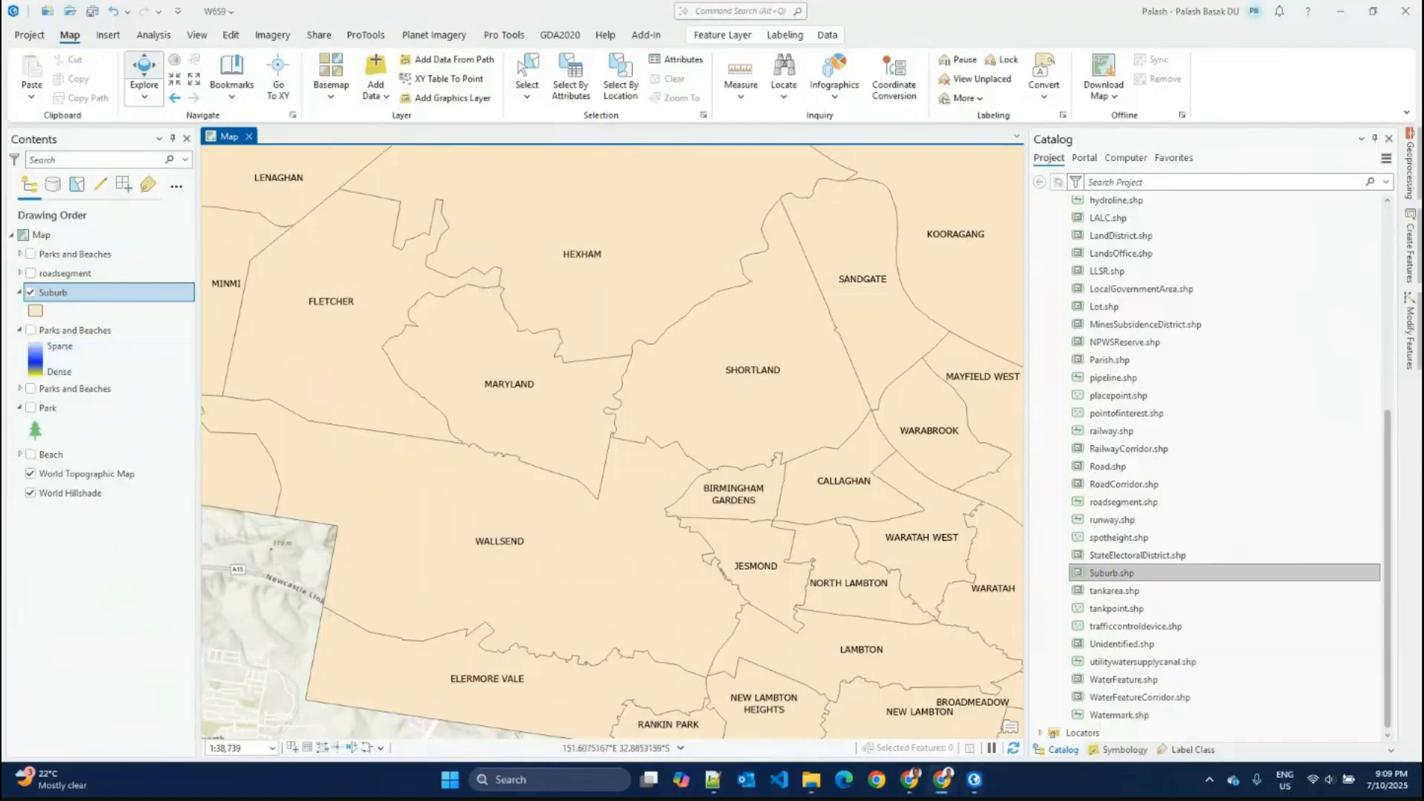
{"action": "left_click", "coordinate": [528, 96]}
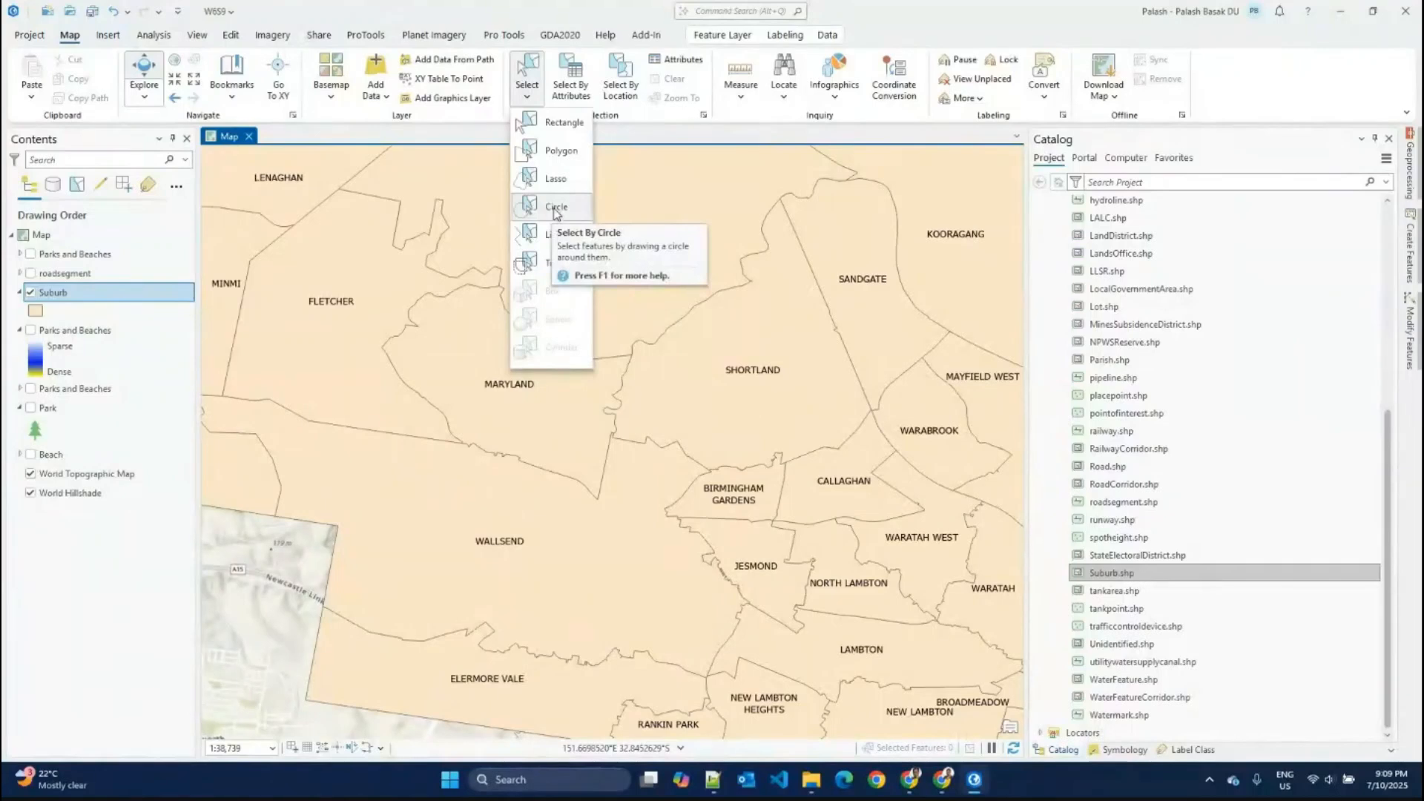
{"action": "left_click", "coordinate": [528, 103]}
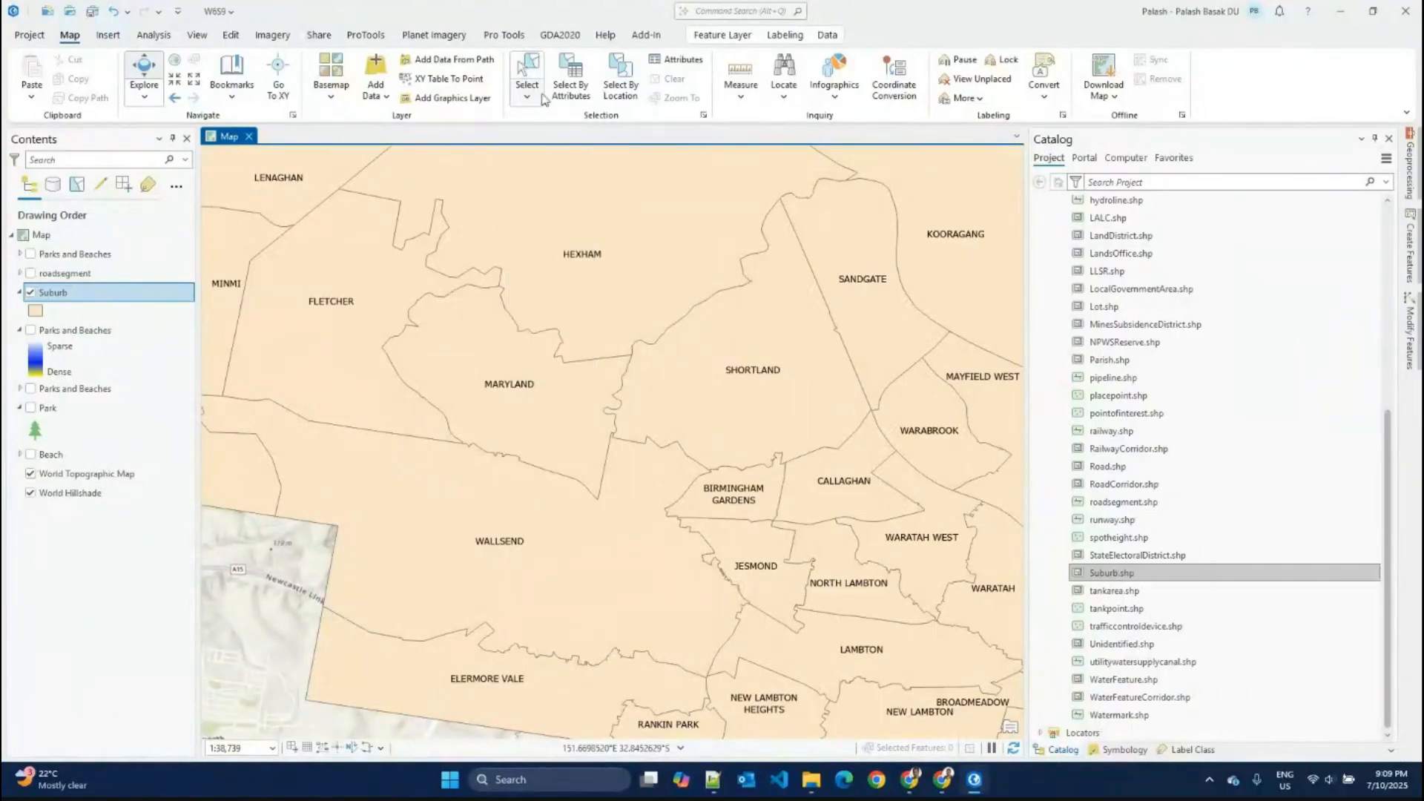
Step: Examine the Select By Attributes and Select By Location dialogs for the Suburb layer, closing each without applying a selection
{"action": "left_click", "coordinate": [582, 95]}
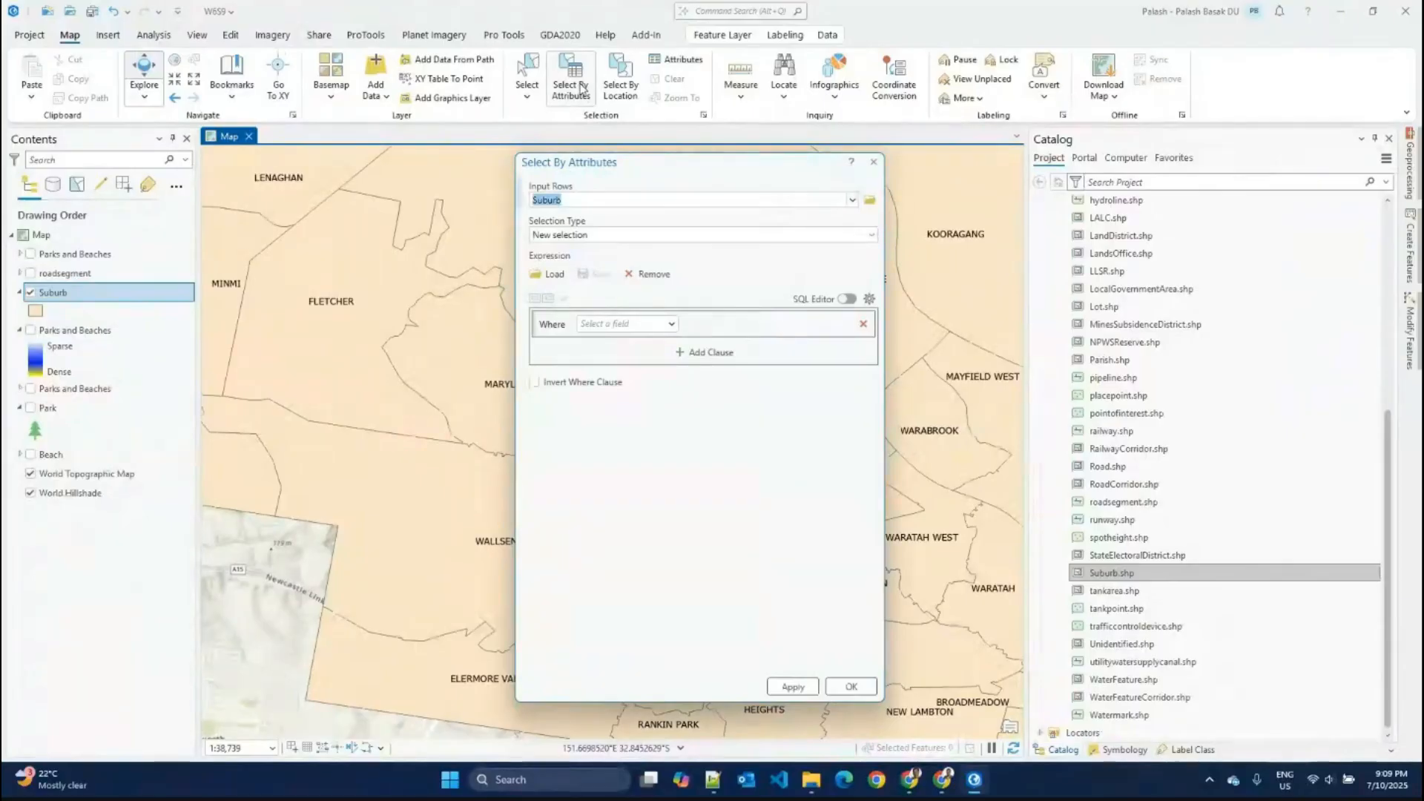
{"action": "left_click", "coordinate": [873, 162]}
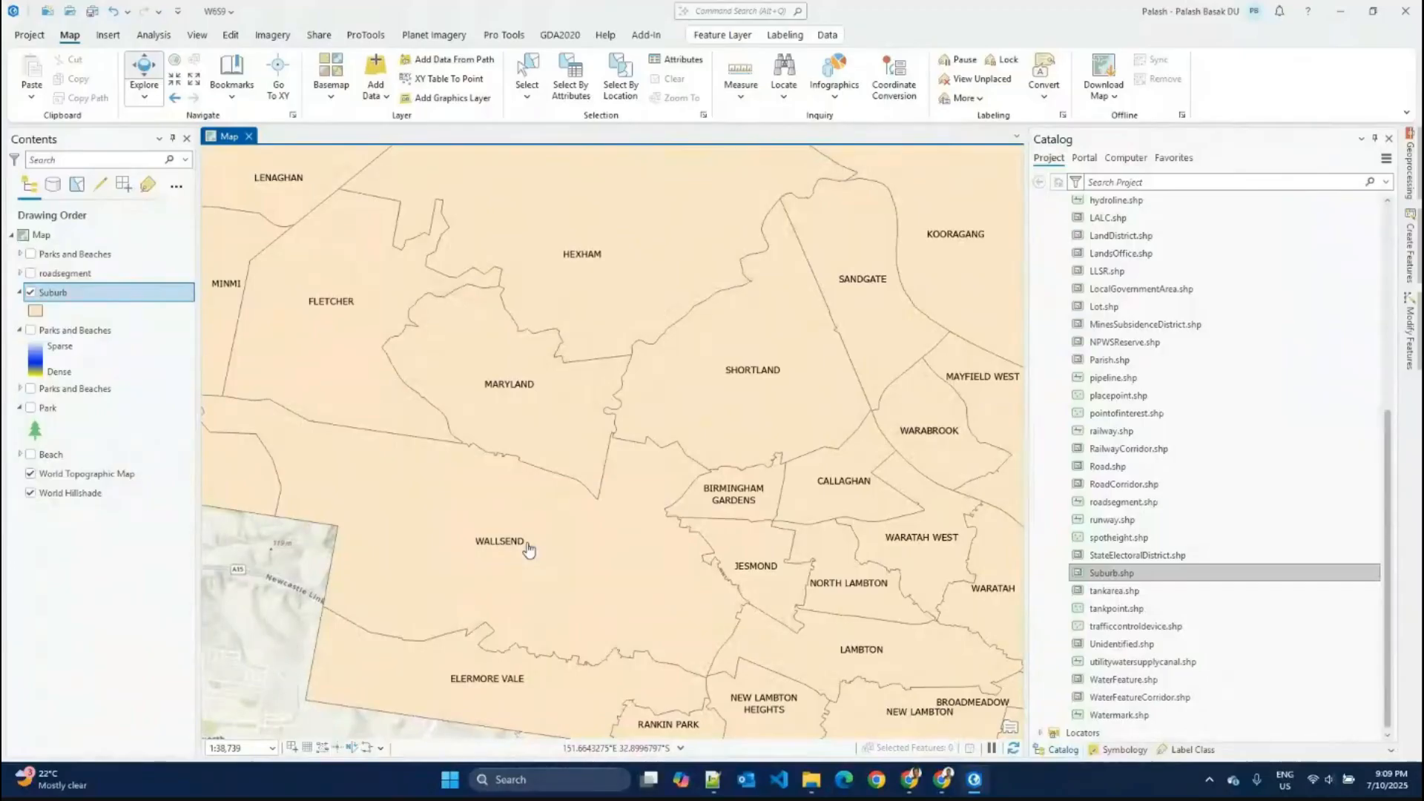
{"action": "left_click", "coordinate": [622, 67]}
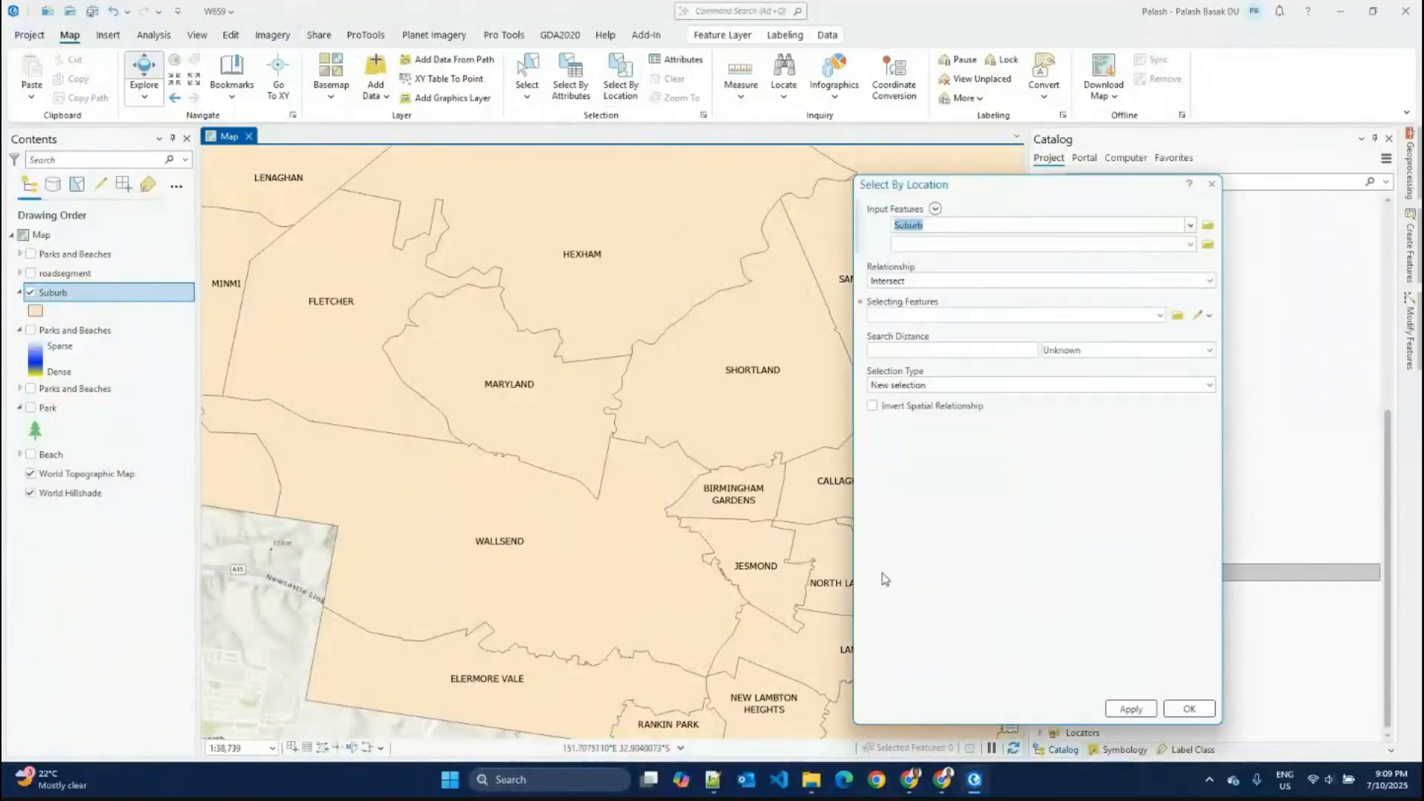
{"action": "left_click", "coordinate": [1214, 185]}
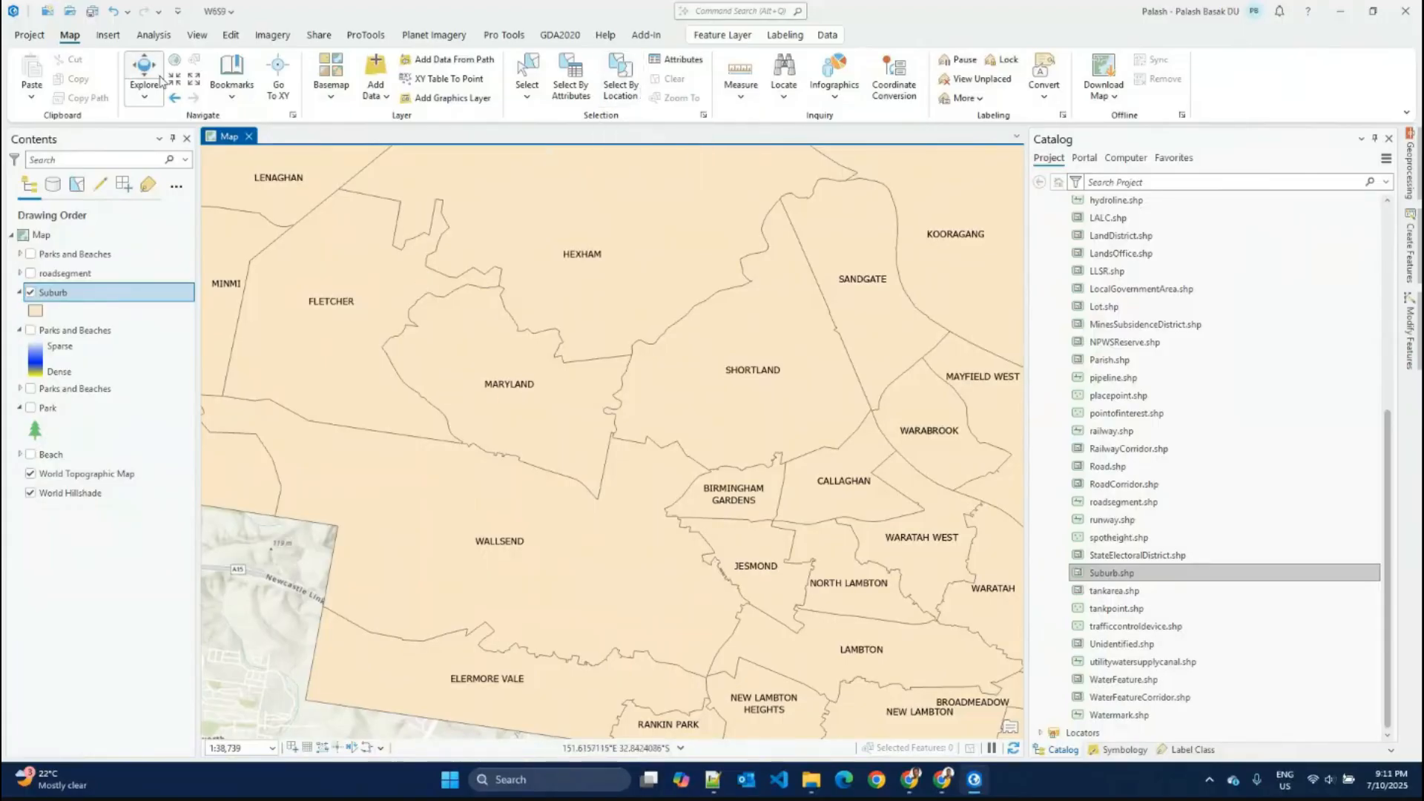
Step: Inspect the attribute pop-ups of the Maryland and Shortland suburbs with the Explore tool, and close the pop-up
{"action": "left_click", "coordinate": [451, 365]}
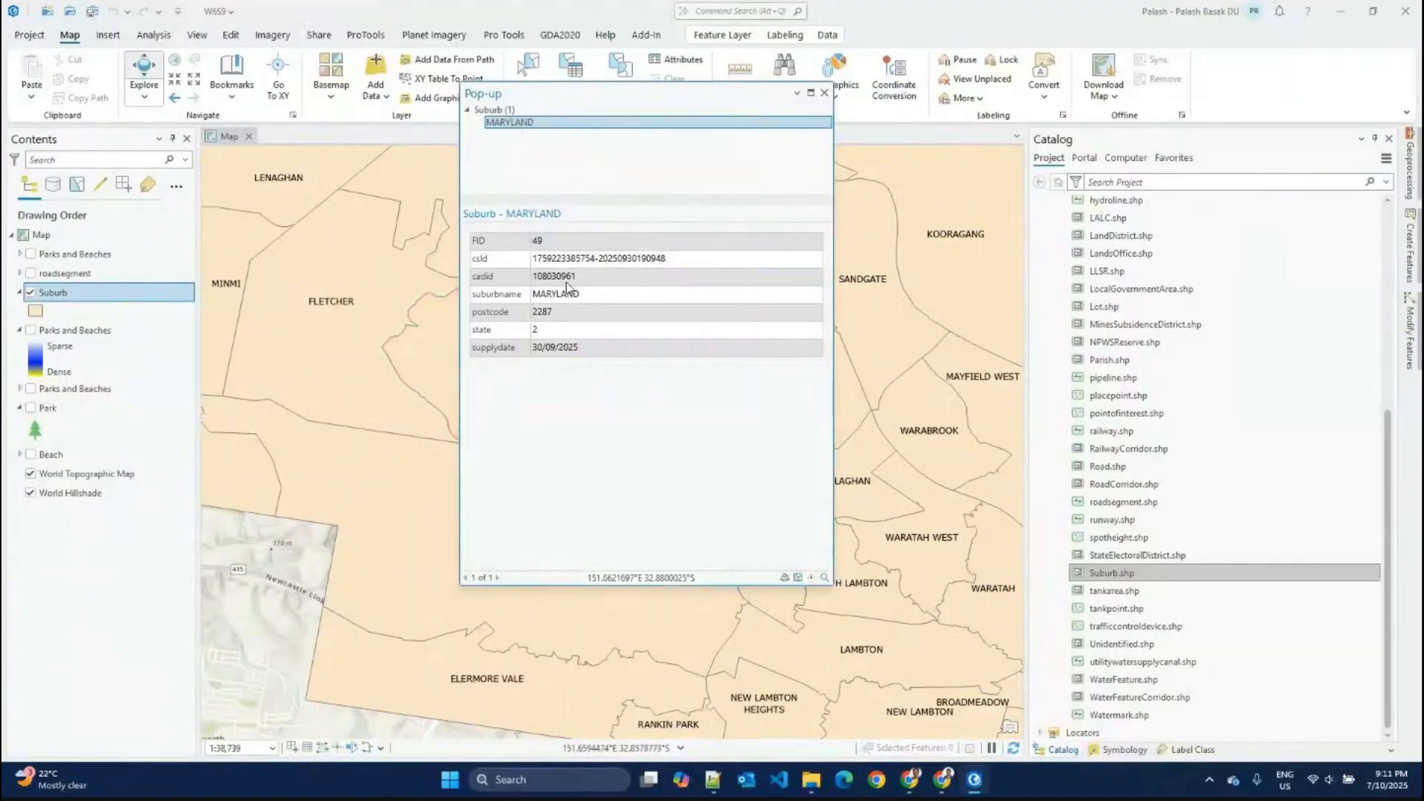
{"action": "left_click_drag", "start_coordinate": [596, 99], "coordinate": [904, 198]}
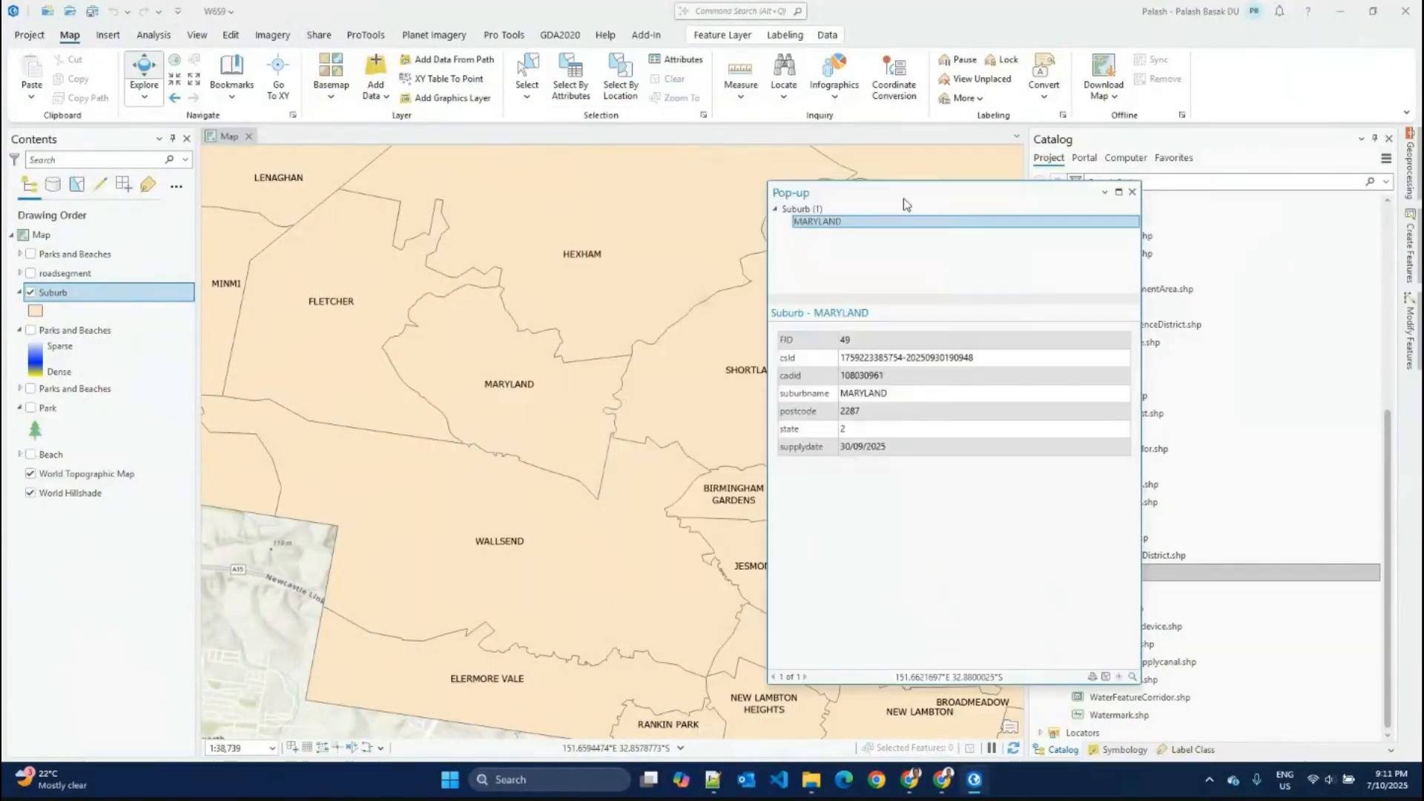
{"action": "left_click", "coordinate": [539, 415]}
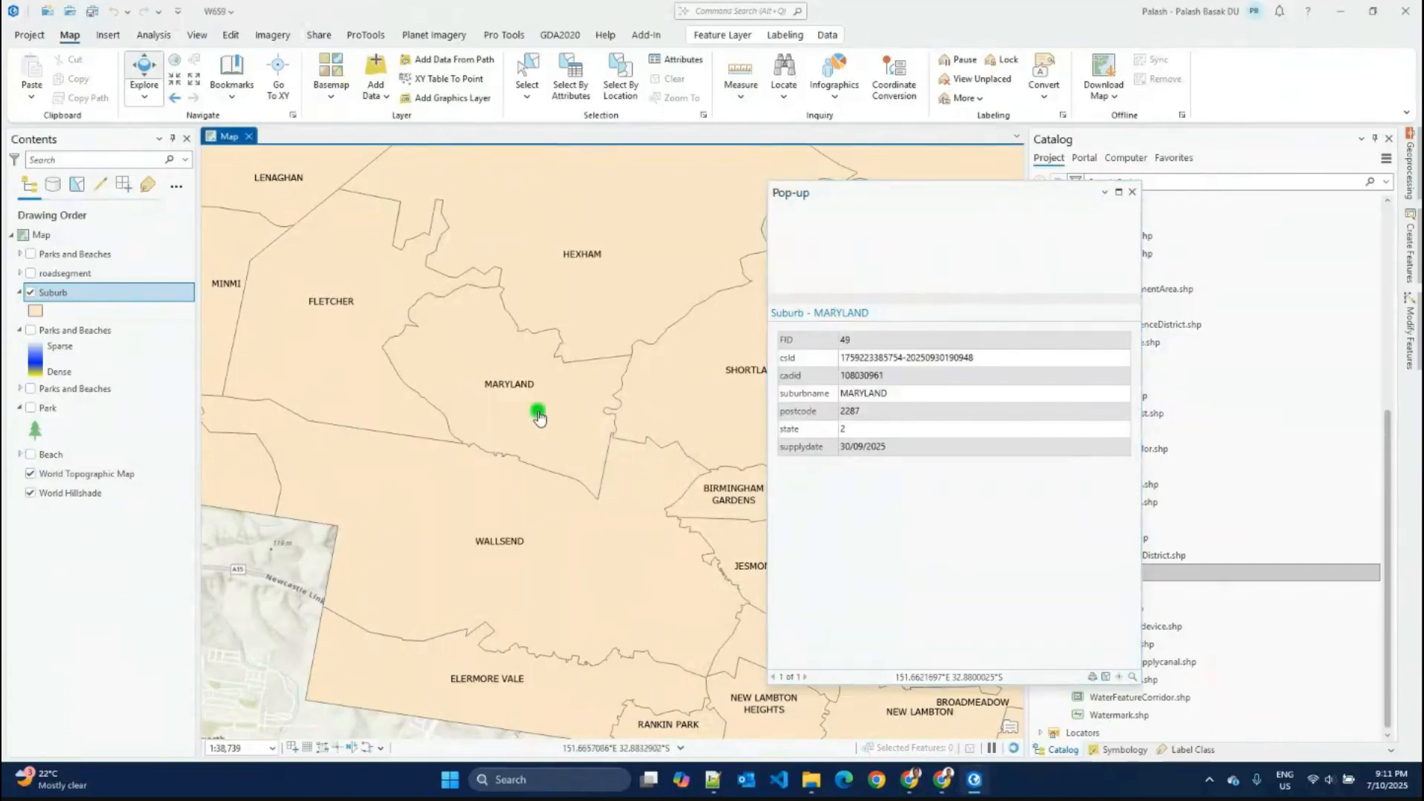
{"action": "left_click", "coordinate": [665, 378]}
{"action": "left_click", "coordinate": [1133, 192]}
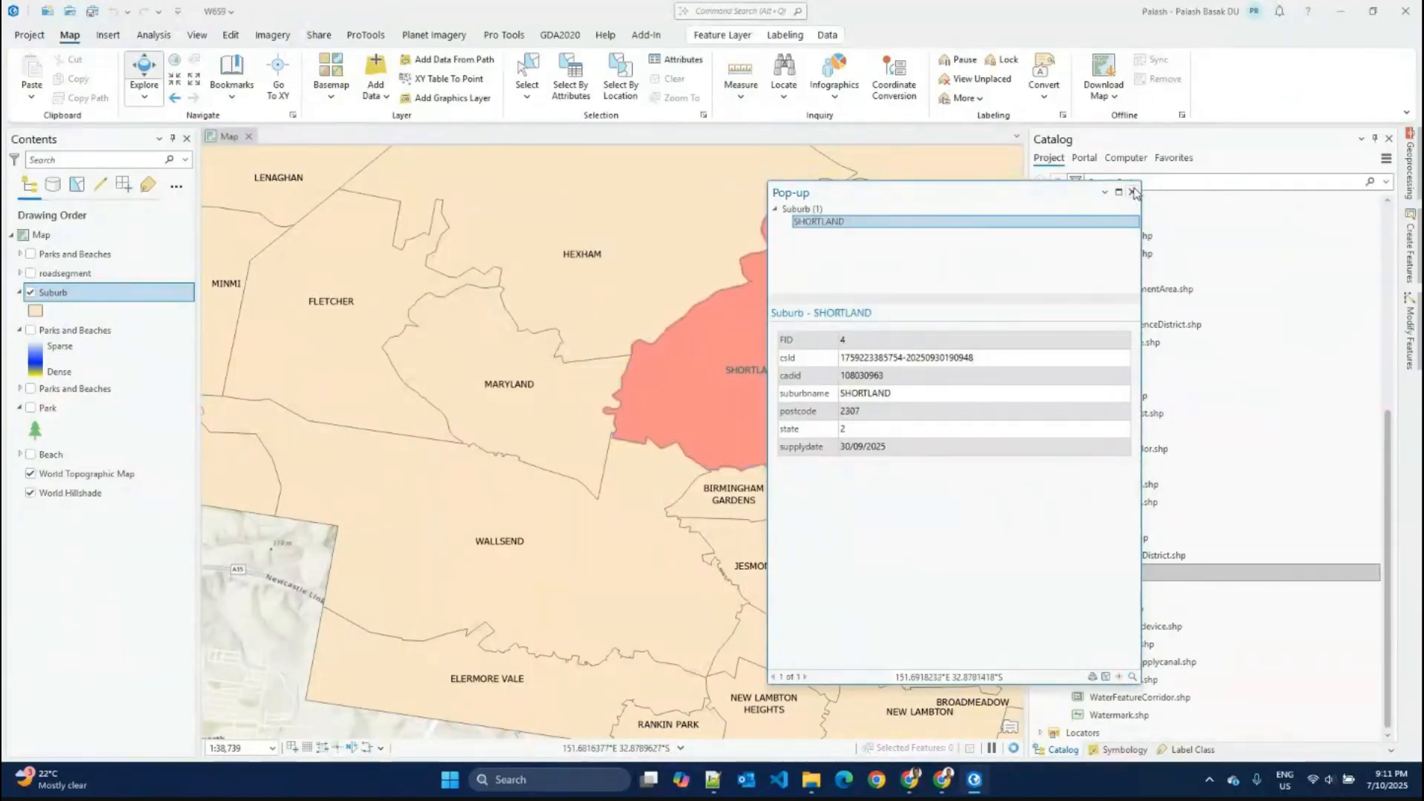
Step: Select individual suburbs on the map one at a time, from Maryland and Shortland through Wallsend to Birmingham Gardens
{"action": "left_click", "coordinate": [526, 69]}
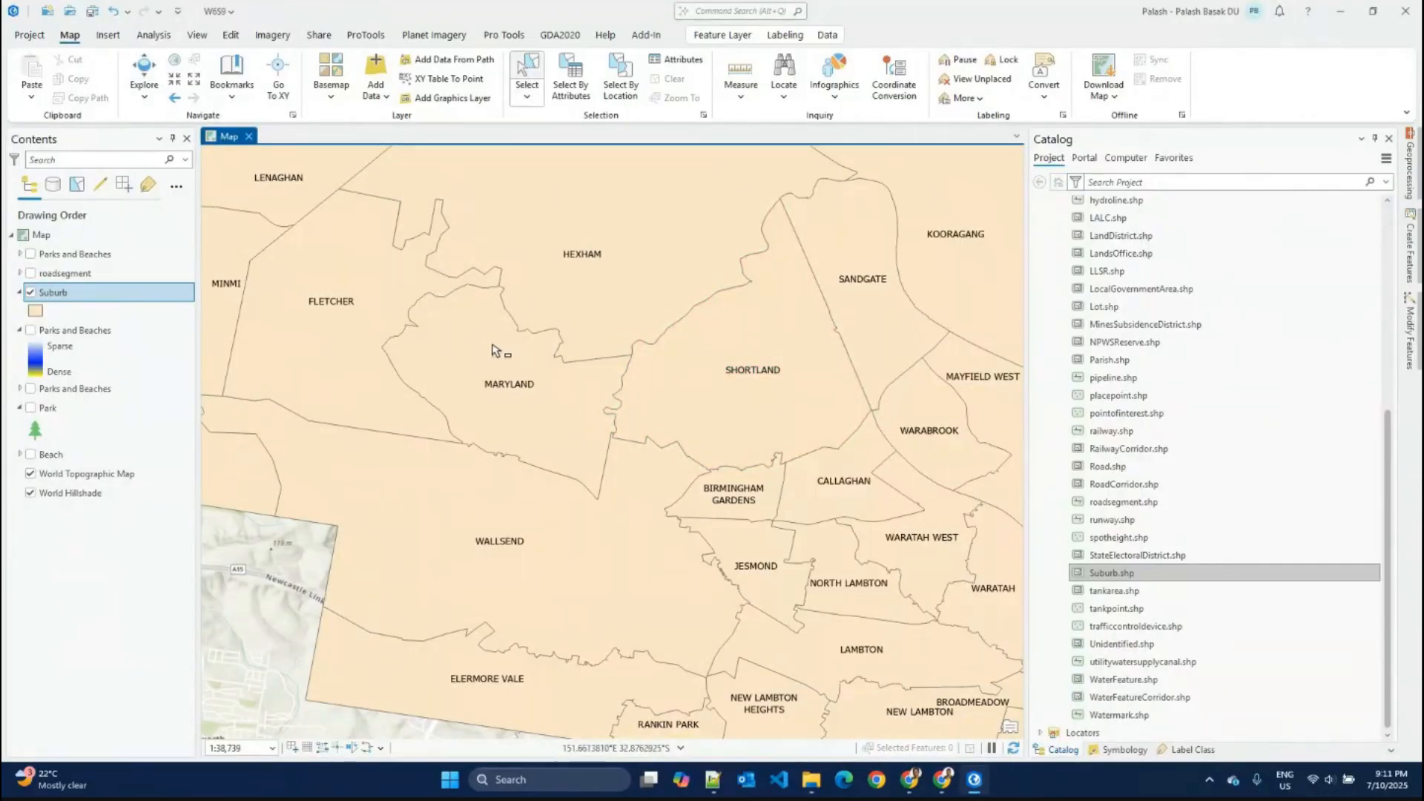
{"action": "left_click", "coordinate": [476, 367]}
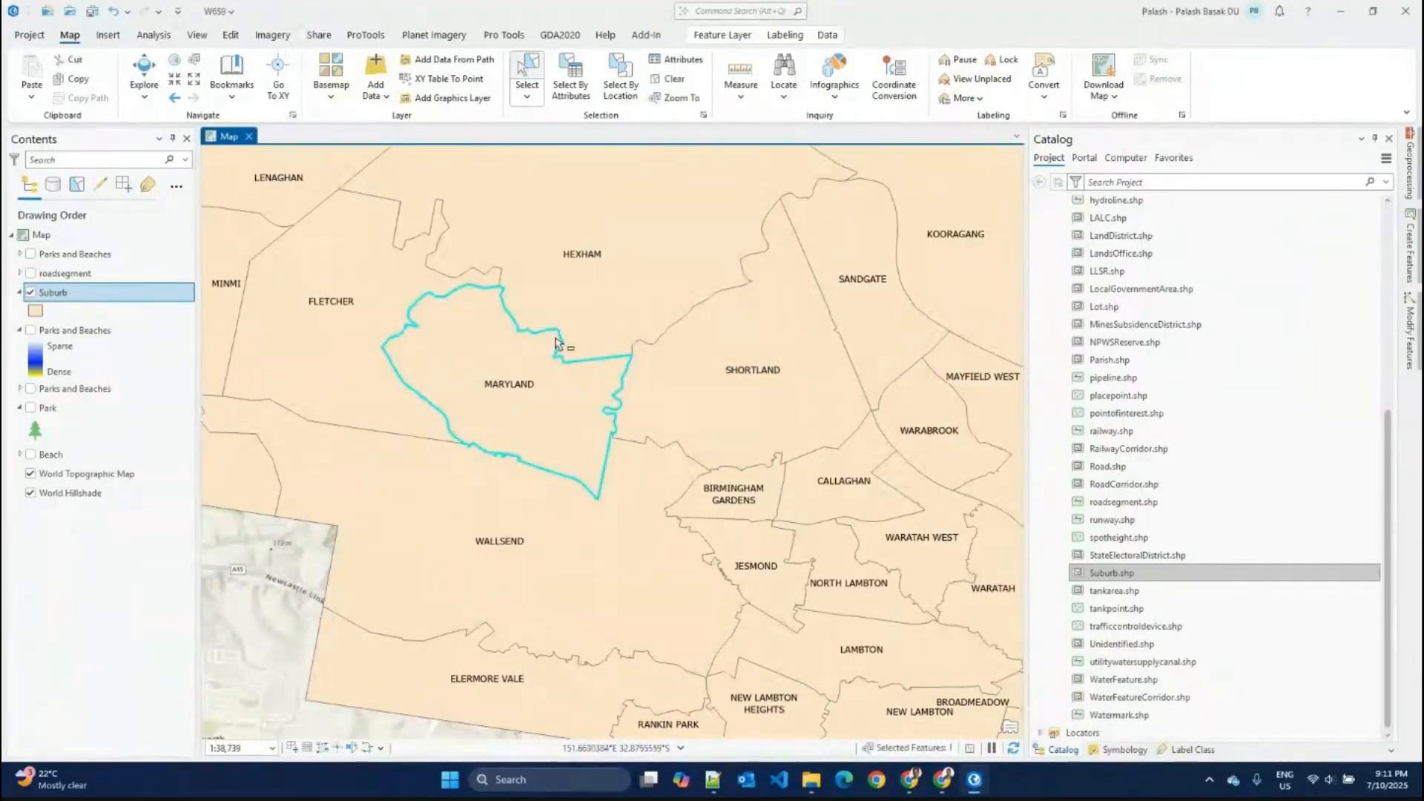
{"action": "left_click", "coordinate": [708, 387]}
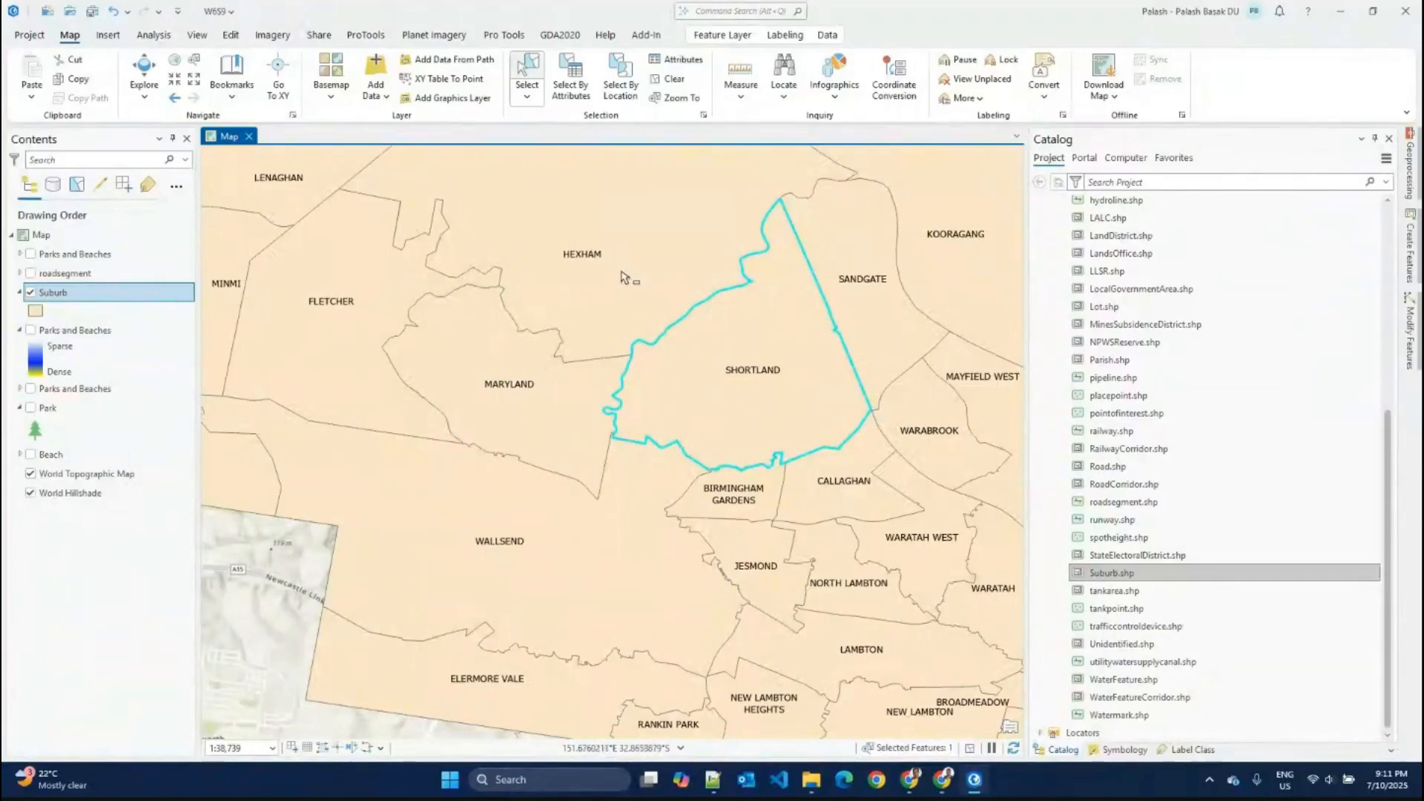
{"action": "left_click", "coordinate": [572, 287]}
{"action": "left_click", "coordinate": [358, 369]}
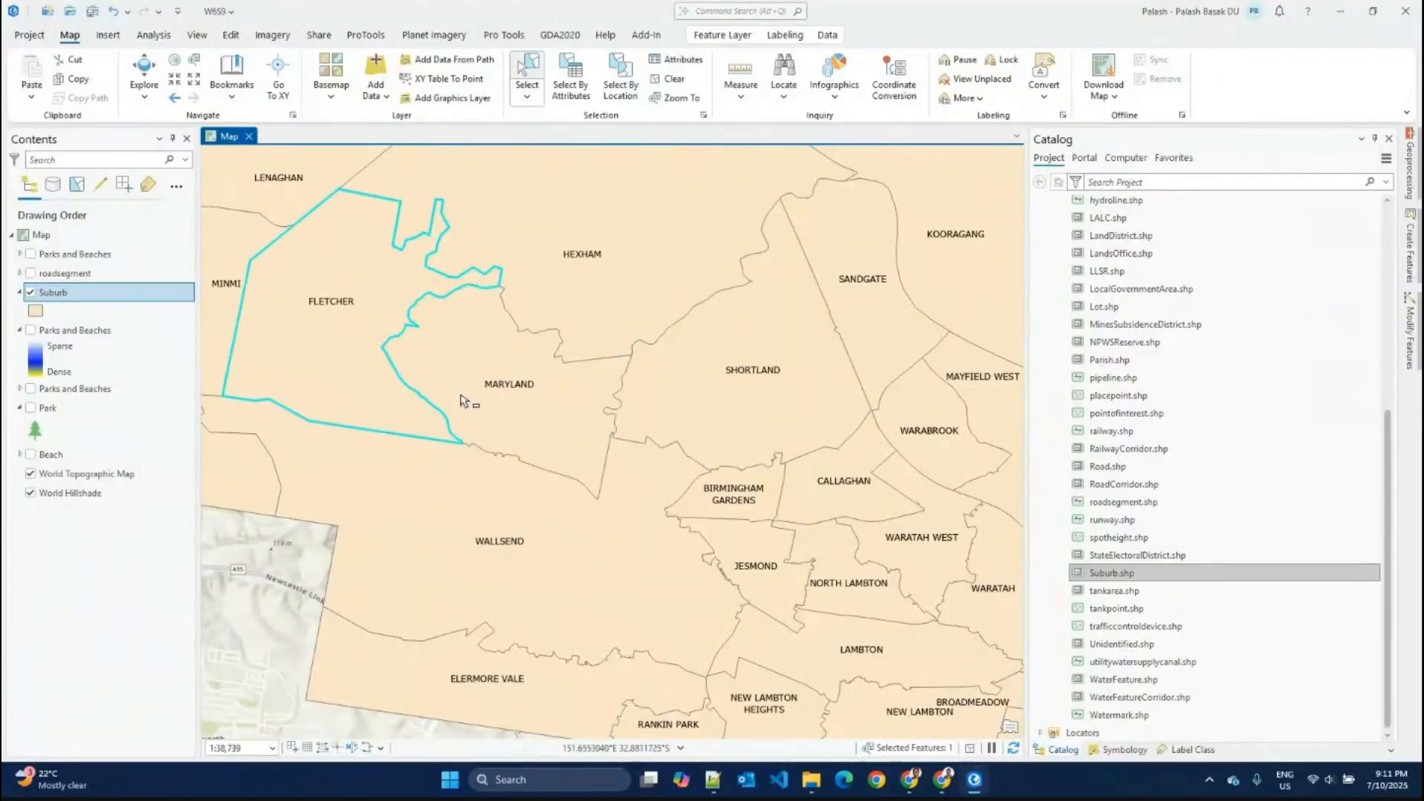
{"action": "left_click", "coordinate": [469, 419]}
{"action": "left_click", "coordinate": [658, 603]}
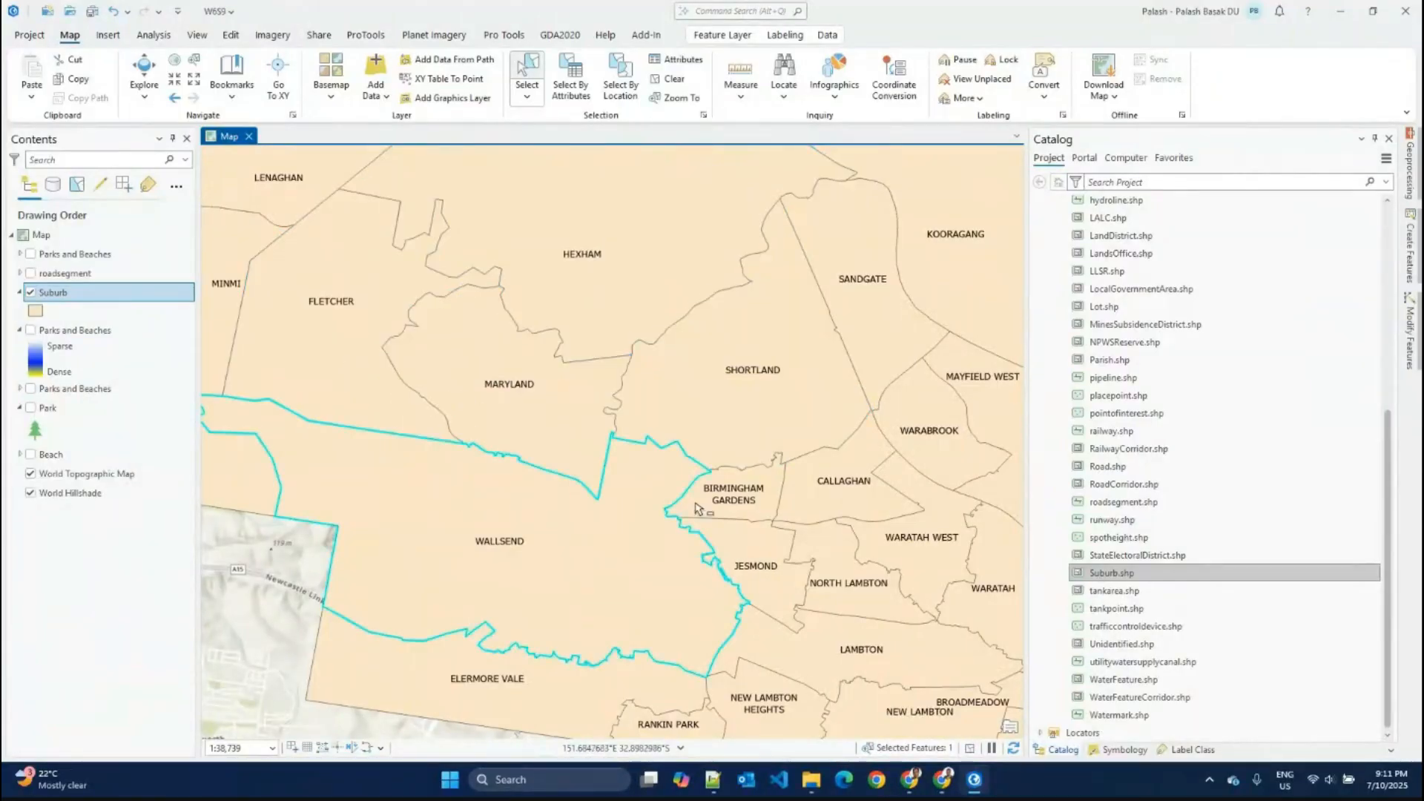
{"action": "left_click", "coordinate": [725, 430]}
{"action": "left_click", "coordinate": [751, 507]}
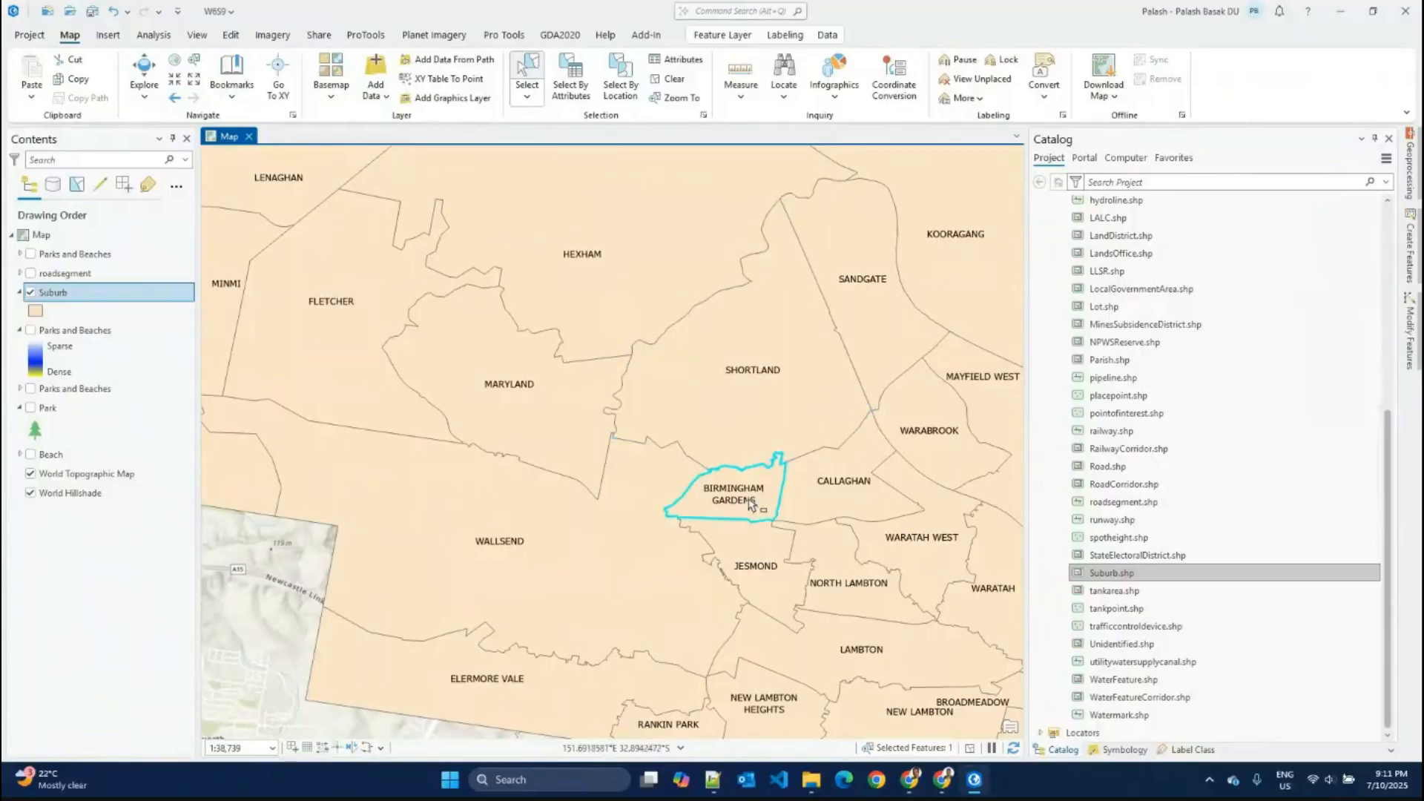
Step: Select groups of neighbouring suburbs with rectangle selection, ending with Shortland and Wallsend selected together
{"action": "left_click", "coordinate": [527, 97]}
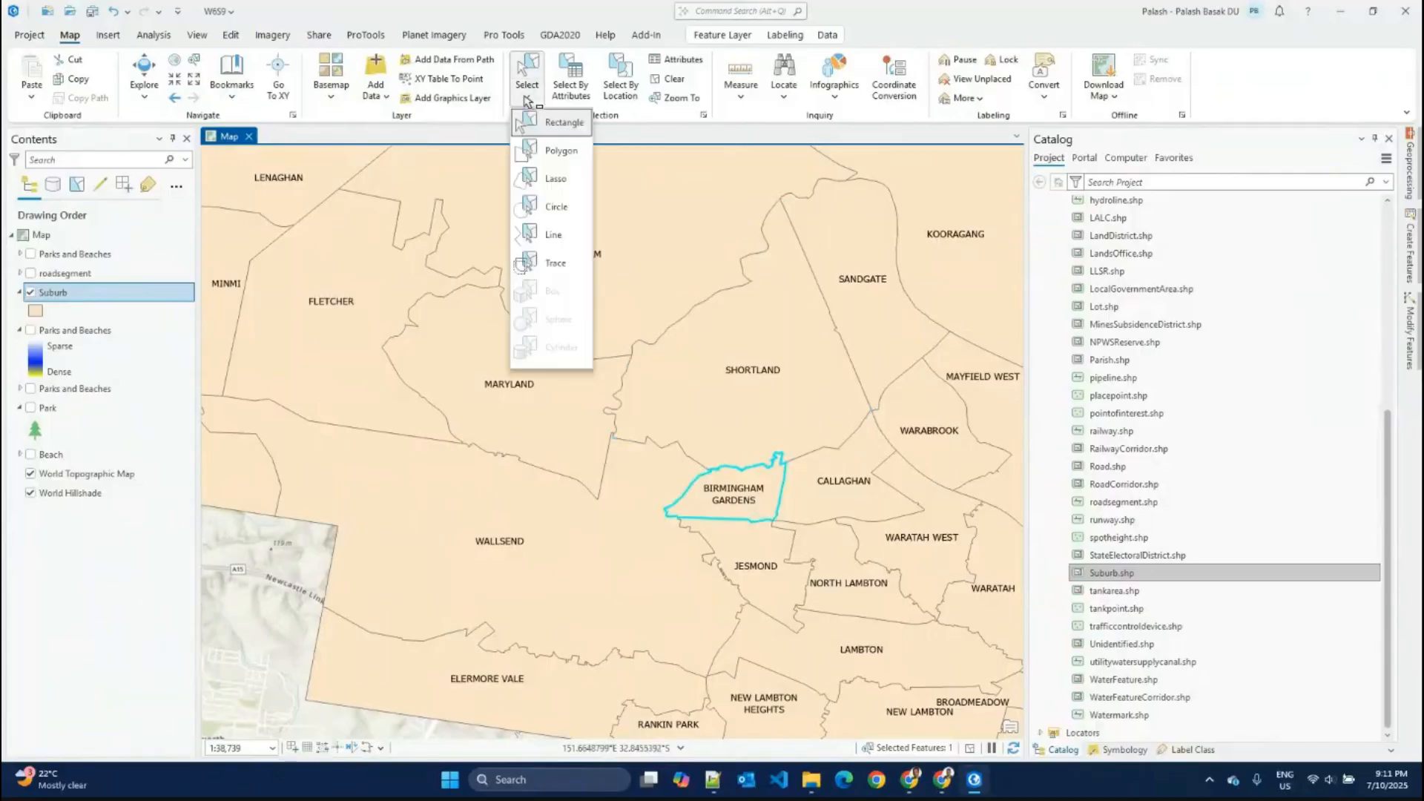
{"action": "left_click", "coordinate": [568, 134]}
{"action": "left_click_drag", "start_coordinate": [734, 315], "coordinate": [368, 522]}
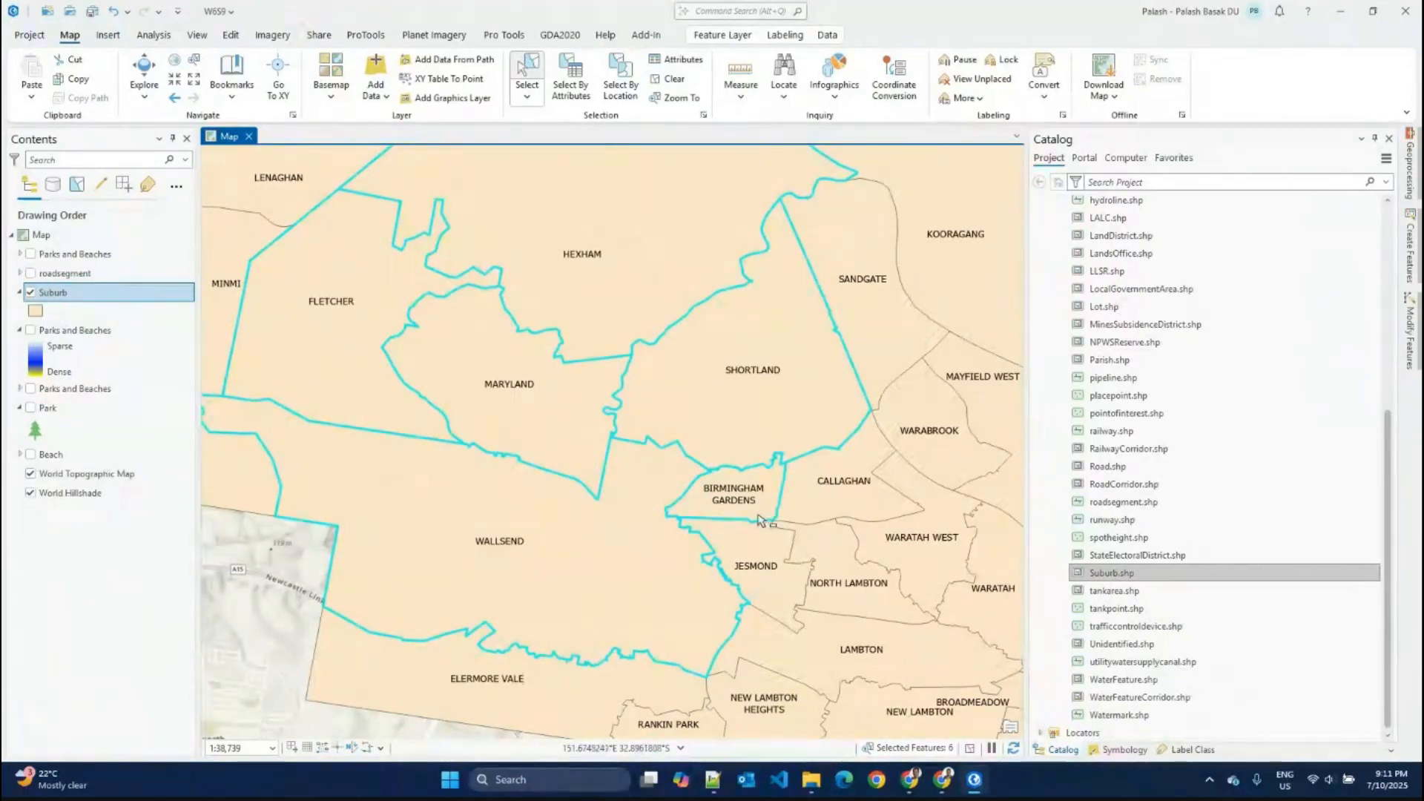
{"action": "left_click_drag", "start_coordinate": [841, 510], "coordinate": [795, 566]}
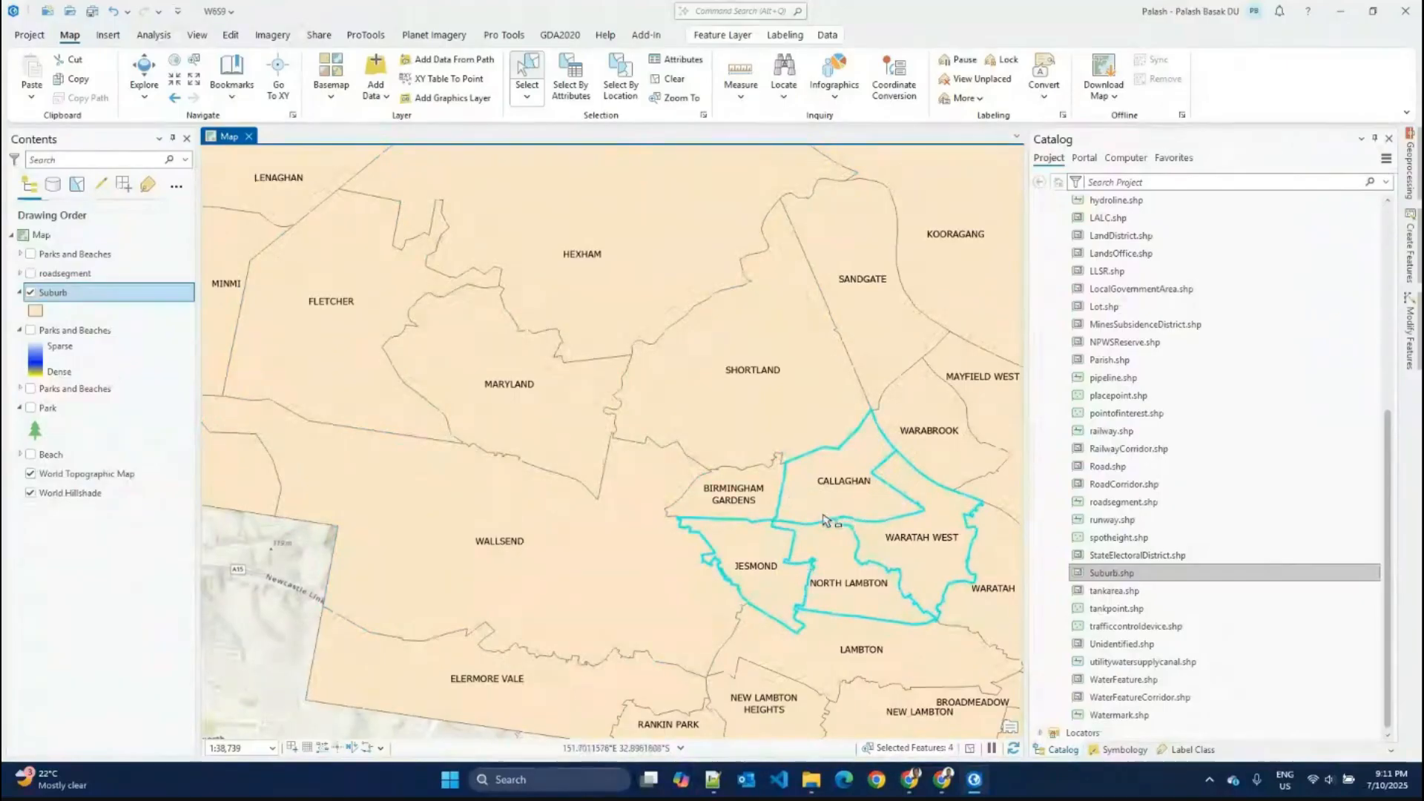
{"action": "left_click_drag", "start_coordinate": [880, 325], "coordinate": [815, 351]}
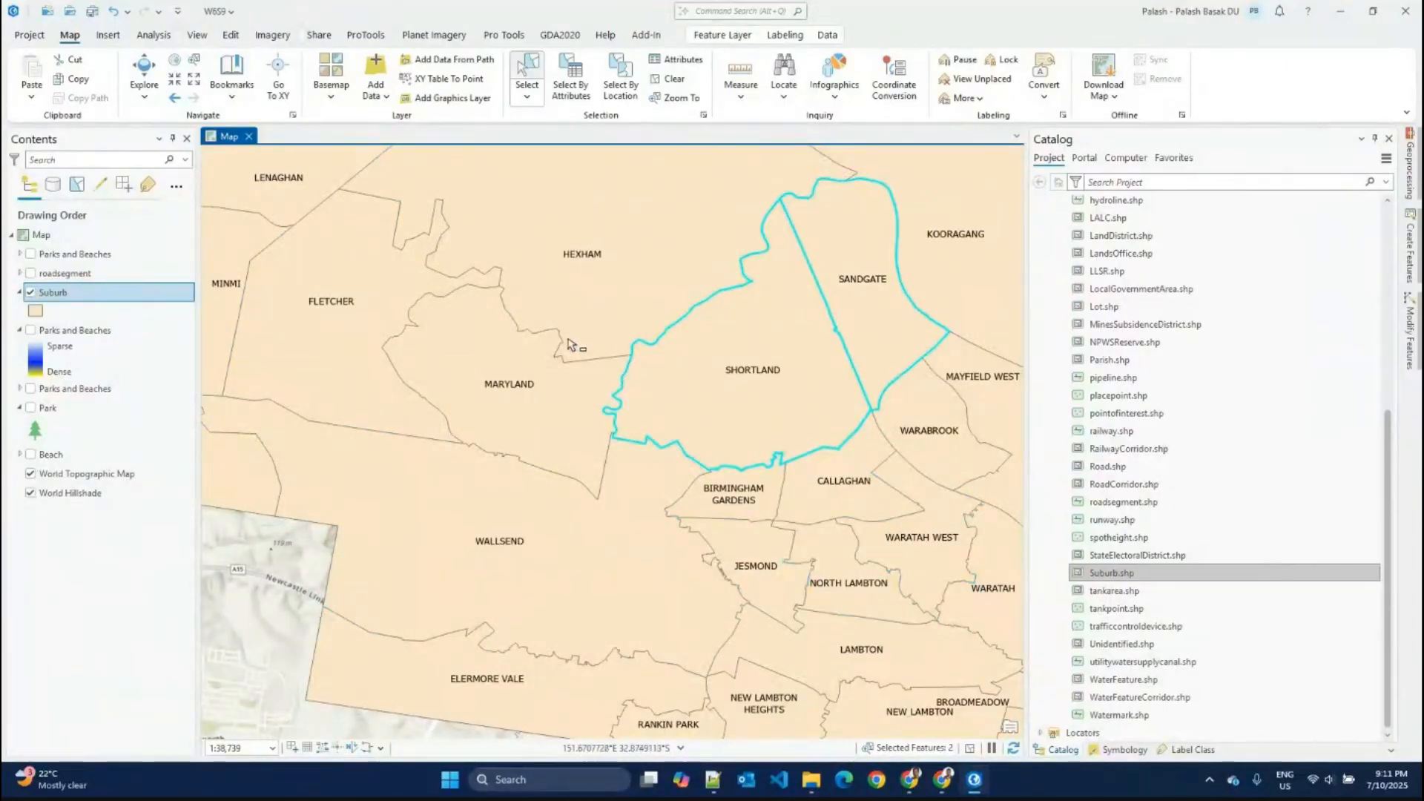
{"action": "left_click_drag", "start_coordinate": [509, 277], "coordinate": [488, 304]}
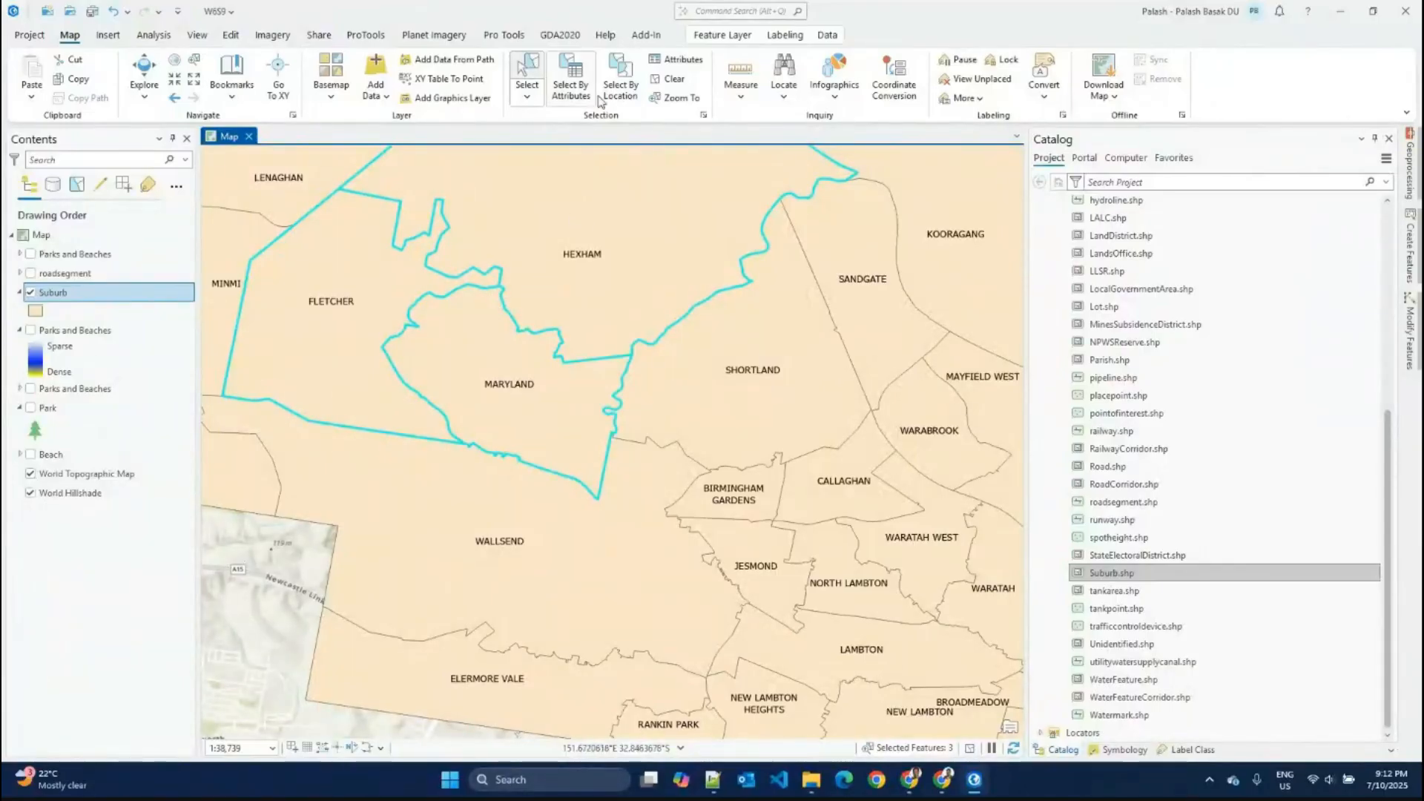
{"action": "left_click", "coordinate": [645, 452]}
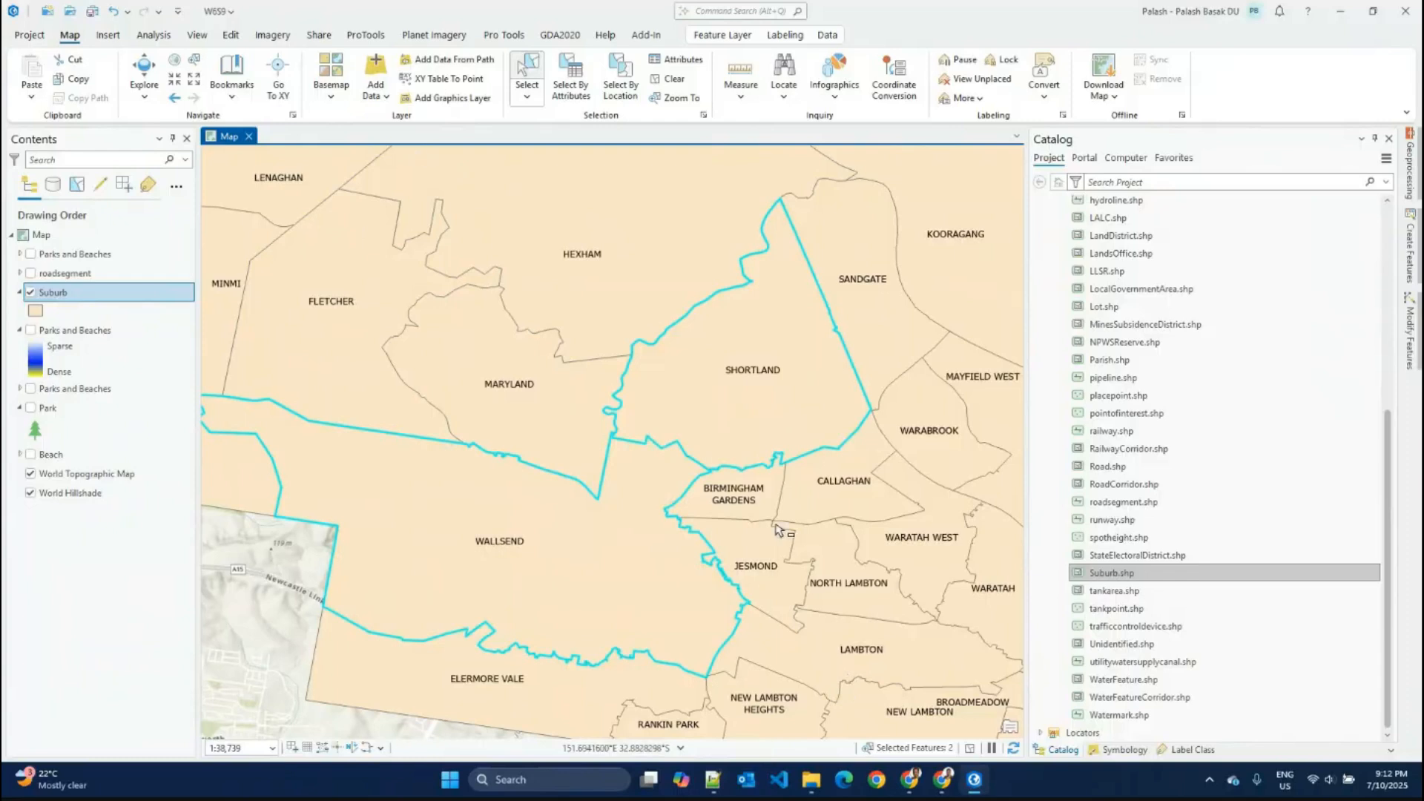
{"action": "mouse_move", "coordinate": [942, 779]}
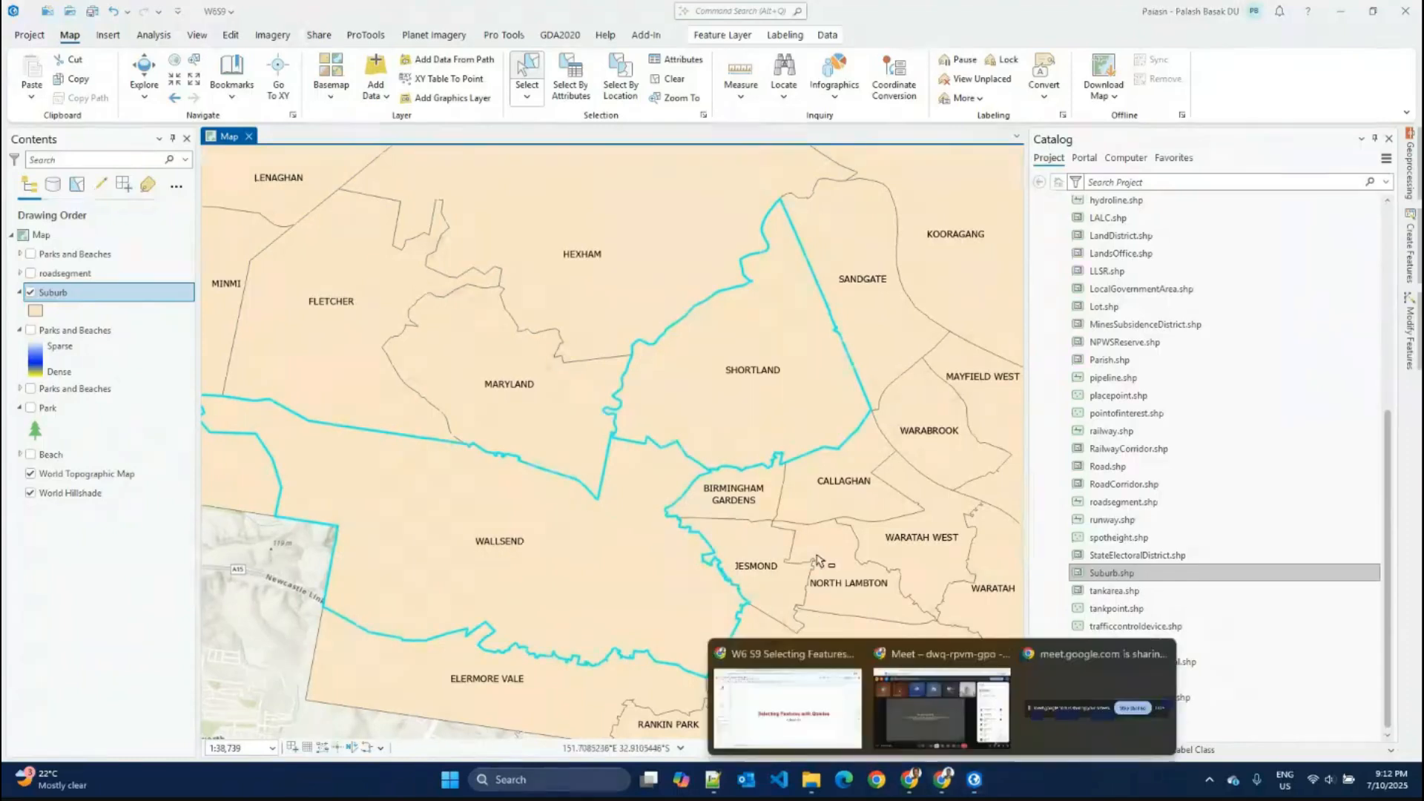
Step: Switch to the Excalidraw whiteboard in Chrome and write the red text "Feature Selection" on the empty canvas
{"action": "left_click", "coordinate": [840, 697]}
{"action": "left_click", "coordinate": [276, 13]}
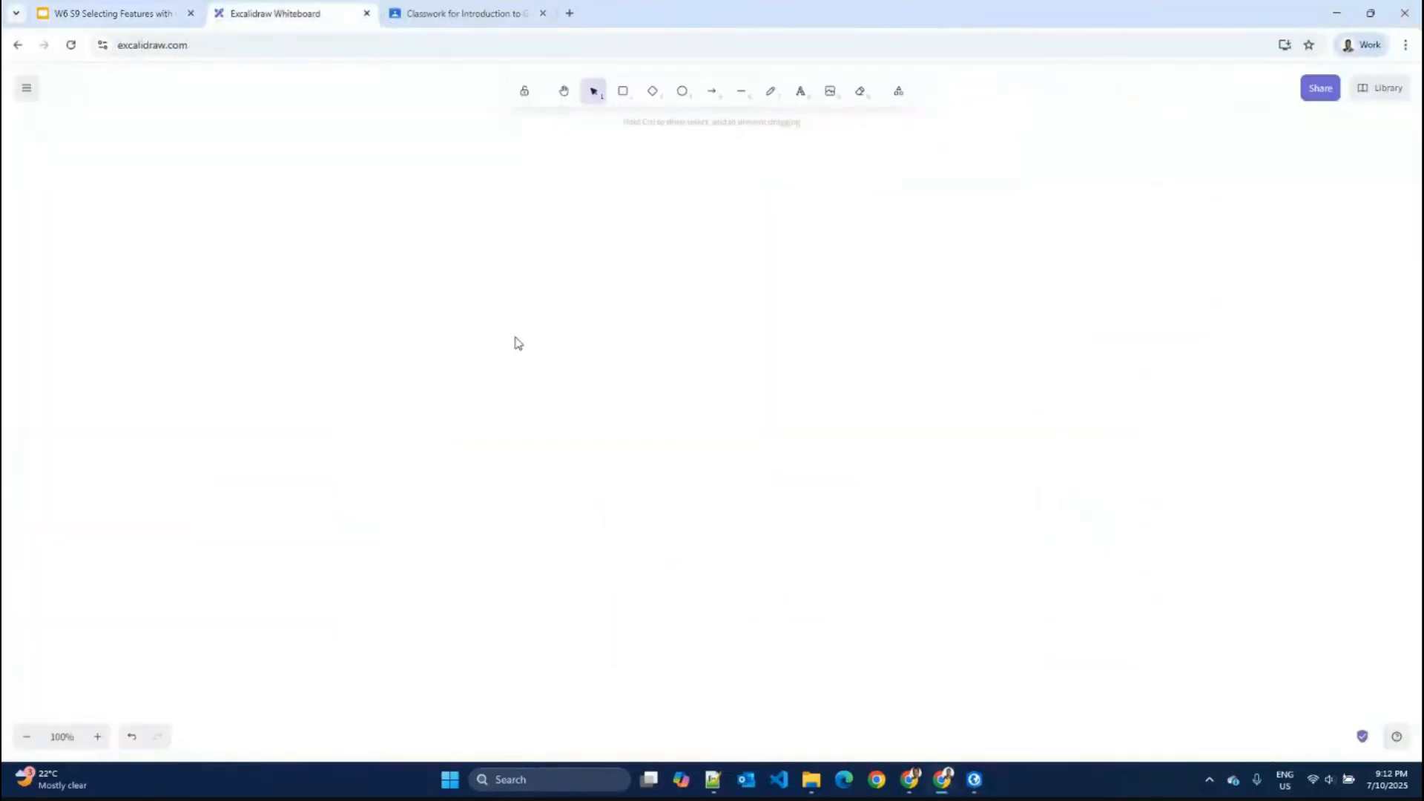
{"action": "left_click", "coordinate": [797, 100]}
{"action": "left_click", "coordinate": [359, 278]}
{"action": "type", "text": "S"}
{"action": "key", "text": "Escape"}
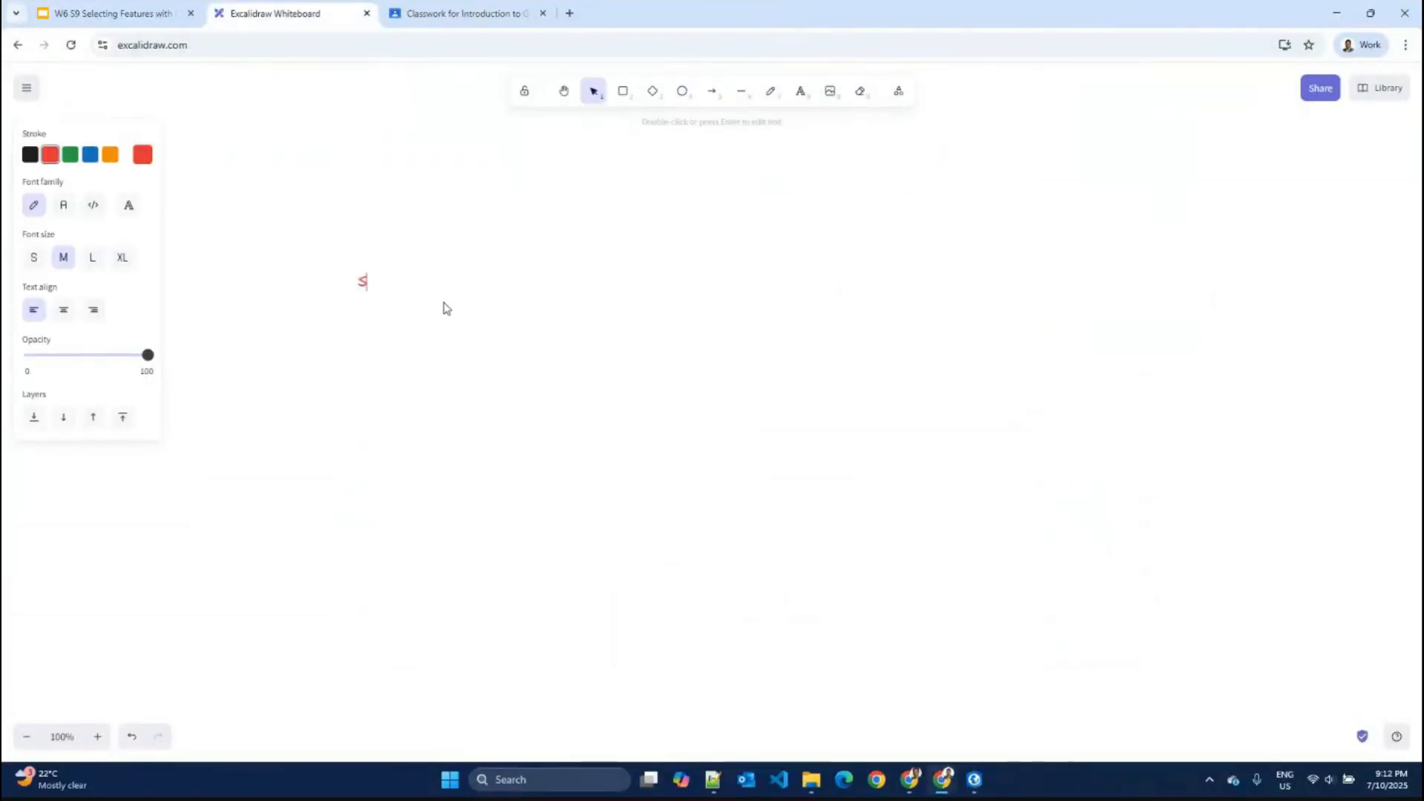
{"action": "type", "text": "election"}
{"action": "left_click", "coordinate": [359, 283]}
{"action": "type", "text": "Feature"}
{"action": "double_click", "coordinate": [377, 289]}
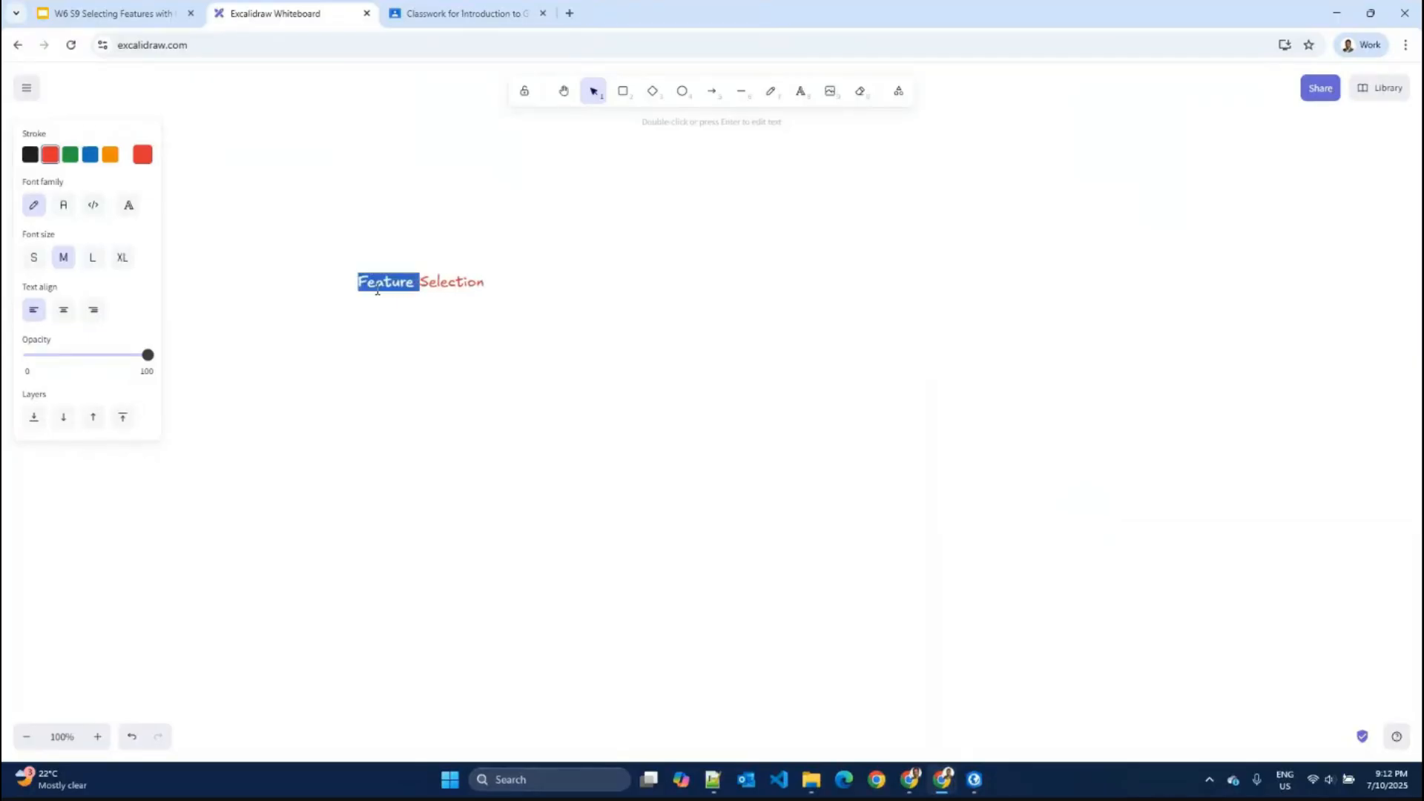
{"action": "left_click", "coordinate": [455, 320]}
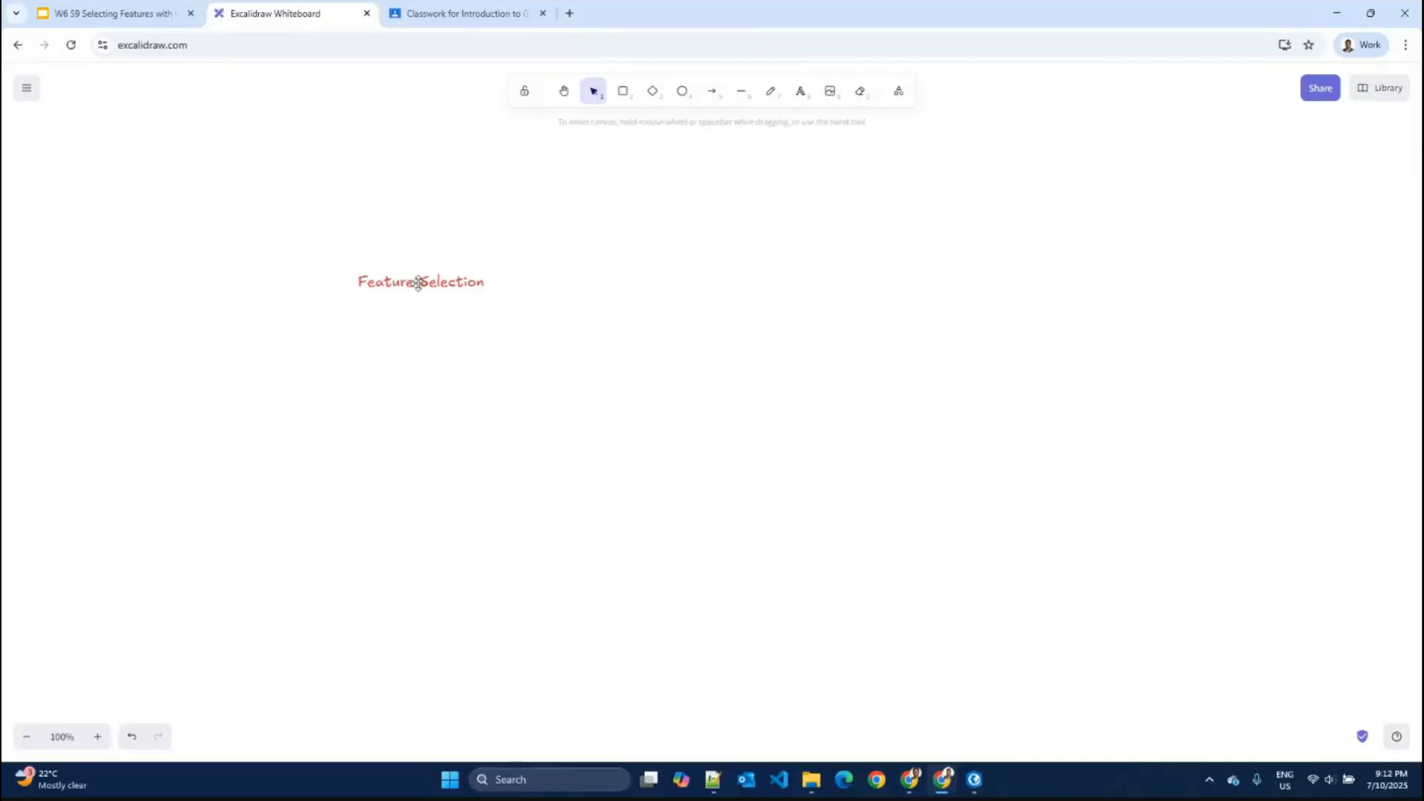
Step: Enlarge the "Feature Selection" text to heading size, about four times its original width
{"action": "left_click", "coordinate": [418, 283]}
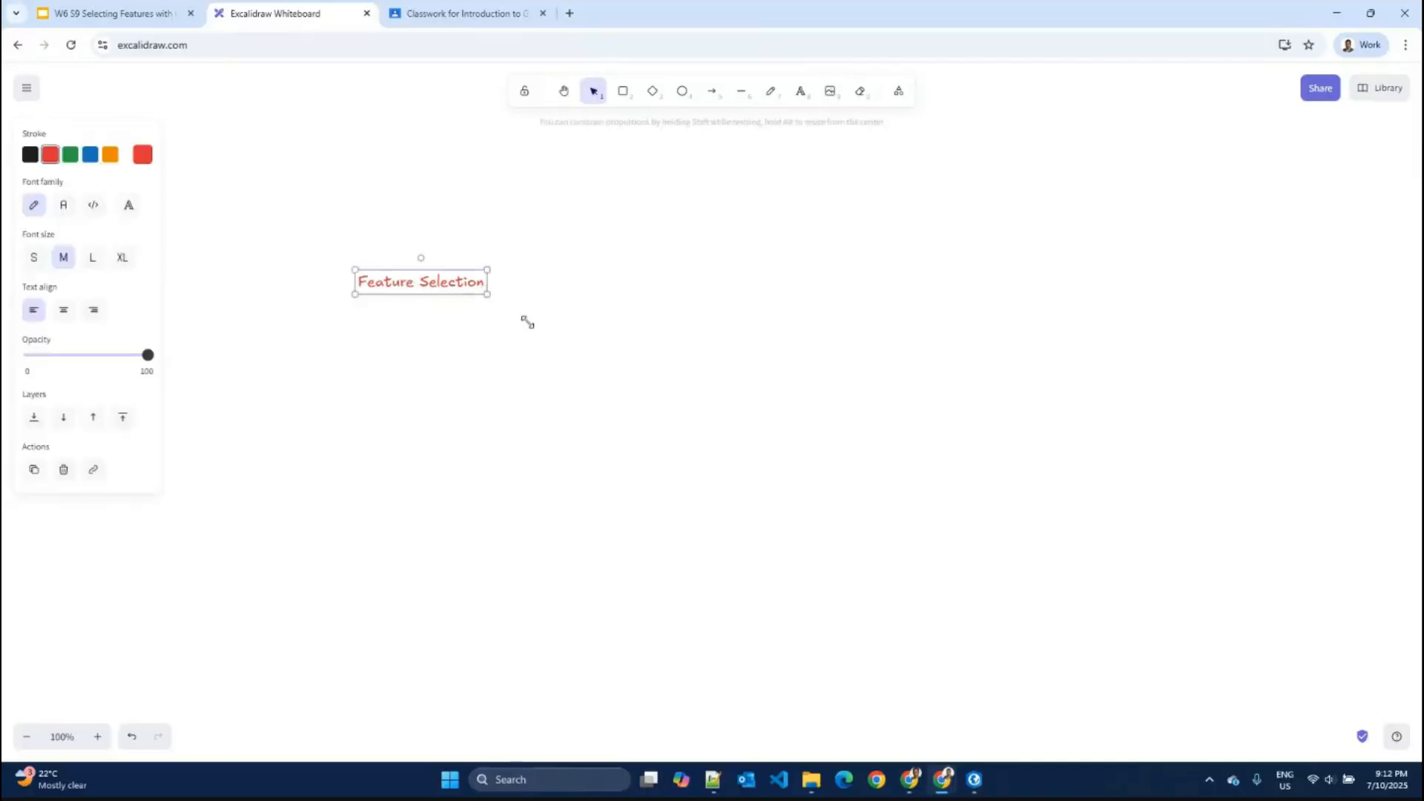
{"action": "left_click_drag", "start_coordinate": [527, 321], "coordinate": [554, 299]}
{"action": "left_click", "coordinate": [550, 394]}
{"action": "left_click", "coordinate": [433, 286]}
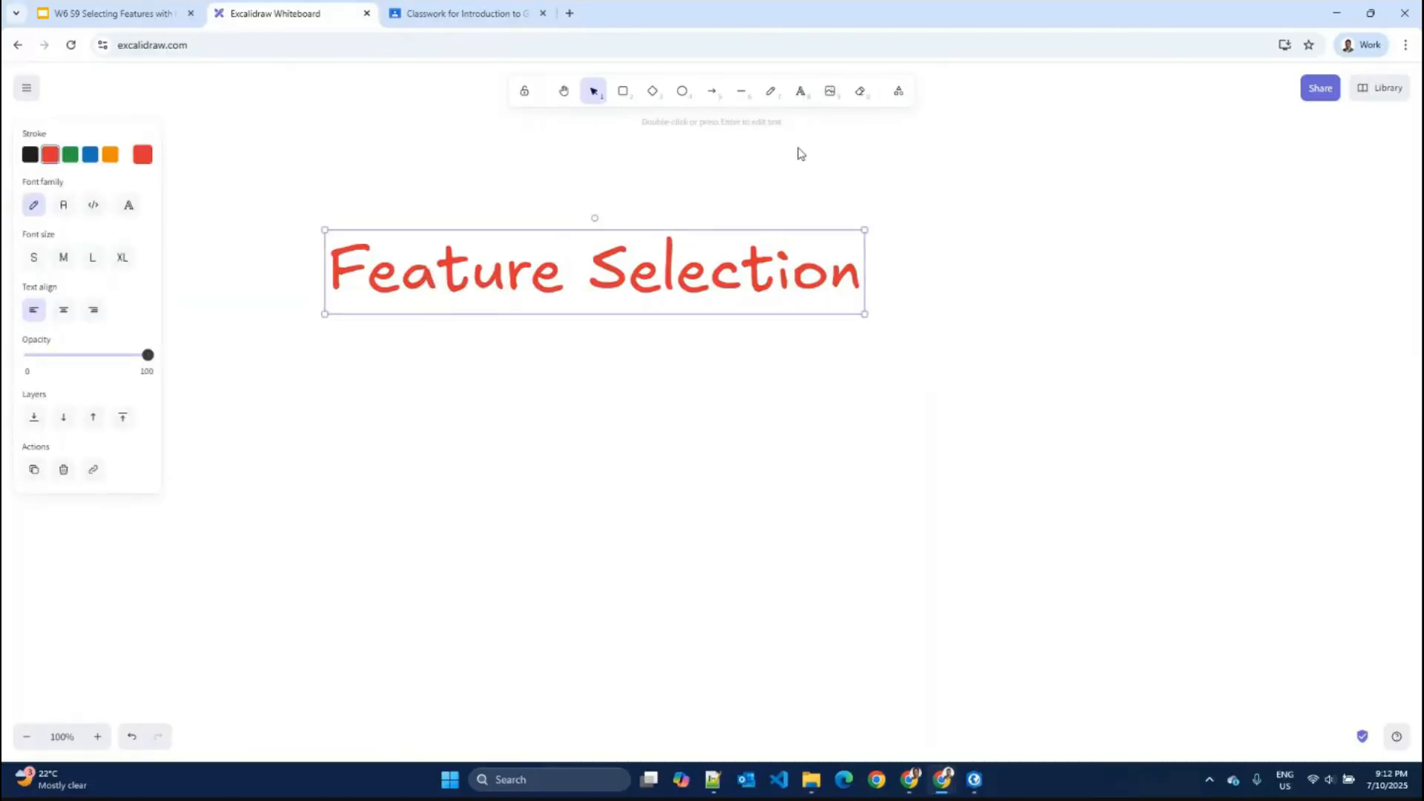
Step: Add a three-line text below the heading: "Interactive selection", "Selection by Attributes", "Selection by Location"
{"action": "left_click", "coordinate": [801, 98]}
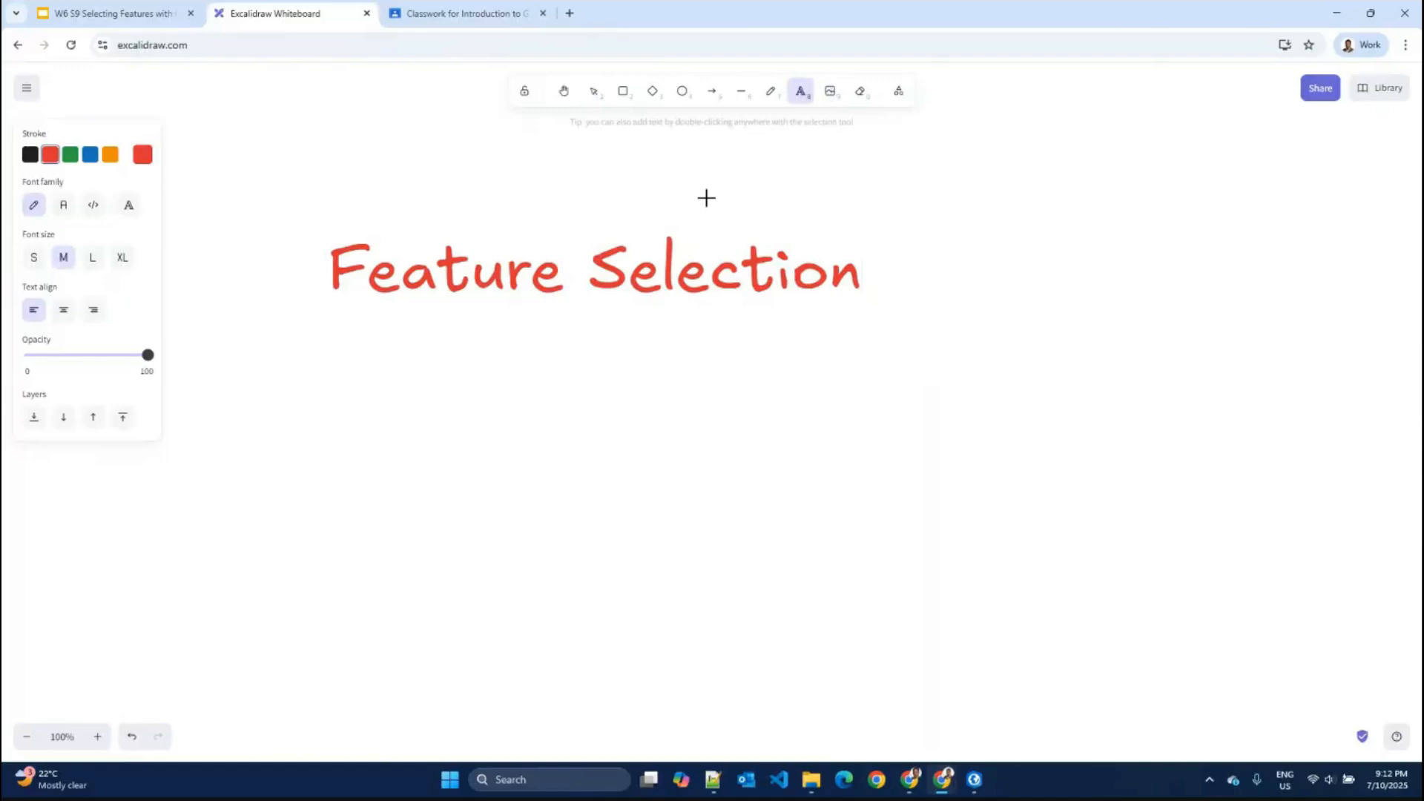
{"action": "left_click", "coordinate": [545, 379]}
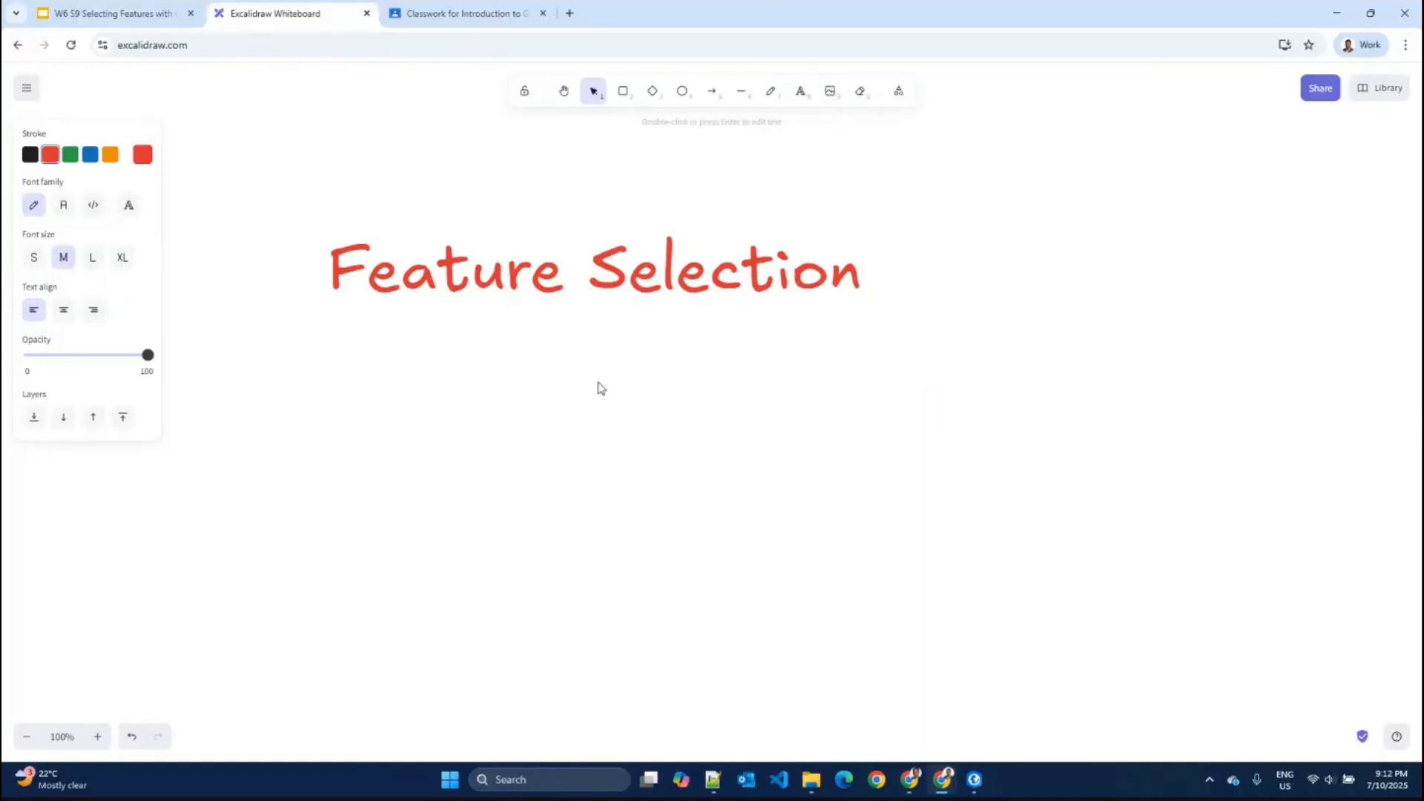
{"action": "type", "text": "Interact"}
{"action": "type", "text": "i"}
{"action": "type", "text": "ve"}
{"action": "type", "text": " selectio"}
{"action": "type", "text": "n "}
{"action": "type", "text": "Selection"}
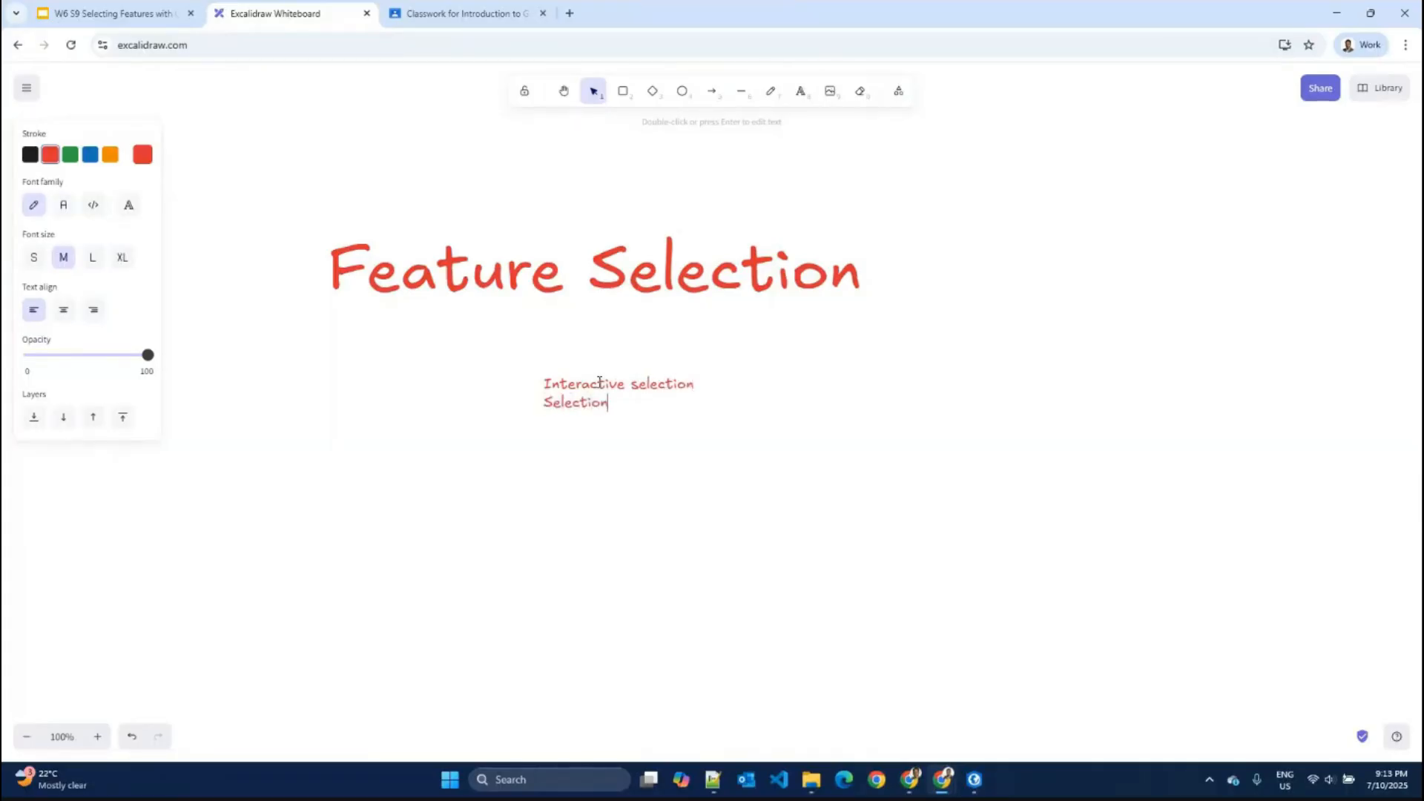
{"action": "type", "text": " by Attributes"}
{"action": "key", "text": "Return"}
{"action": "type", "text": "Selection by "}
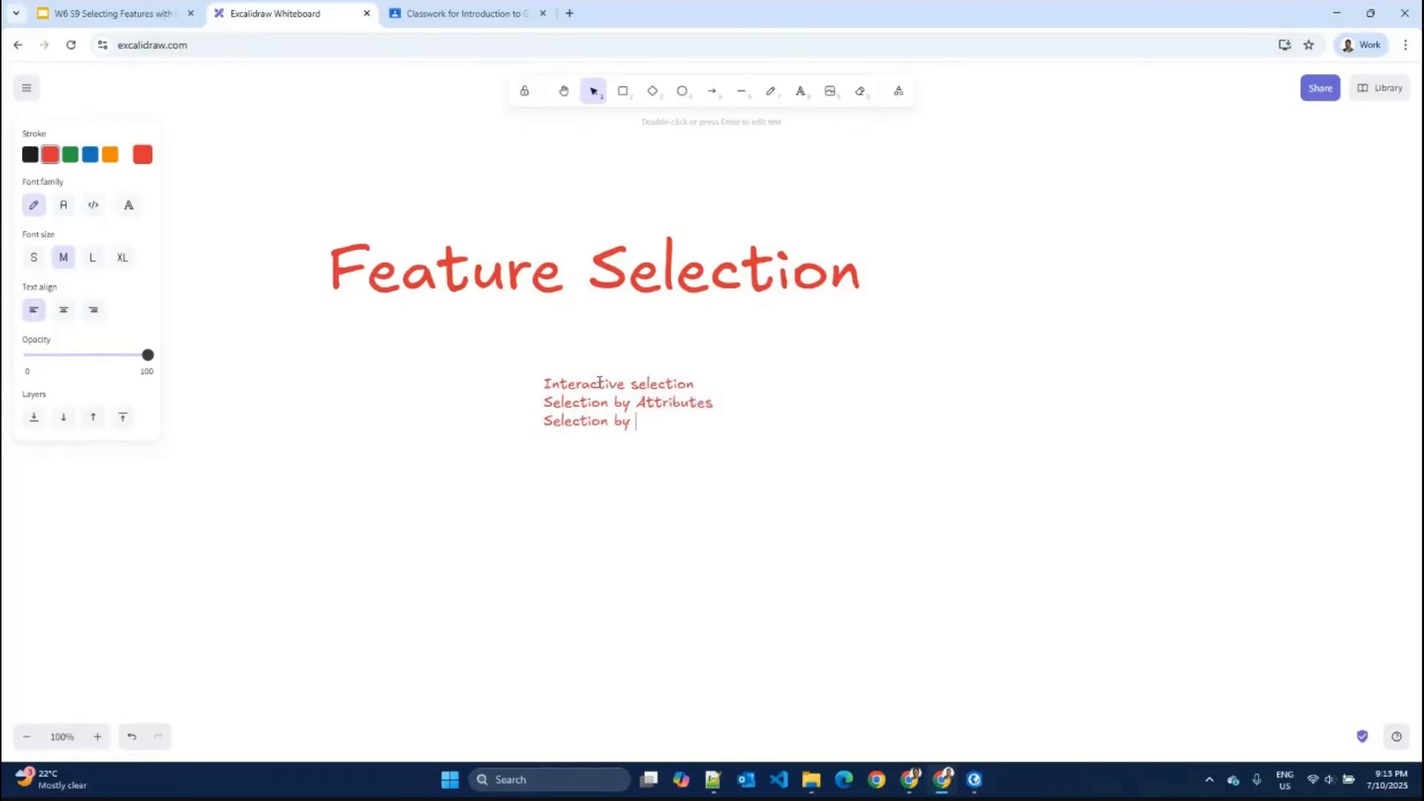
{"action": "type", "text": "Location"}
{"action": "scroll", "coordinate": [600, 381], "scroll_direction": "down", "scroll_amount": 2}
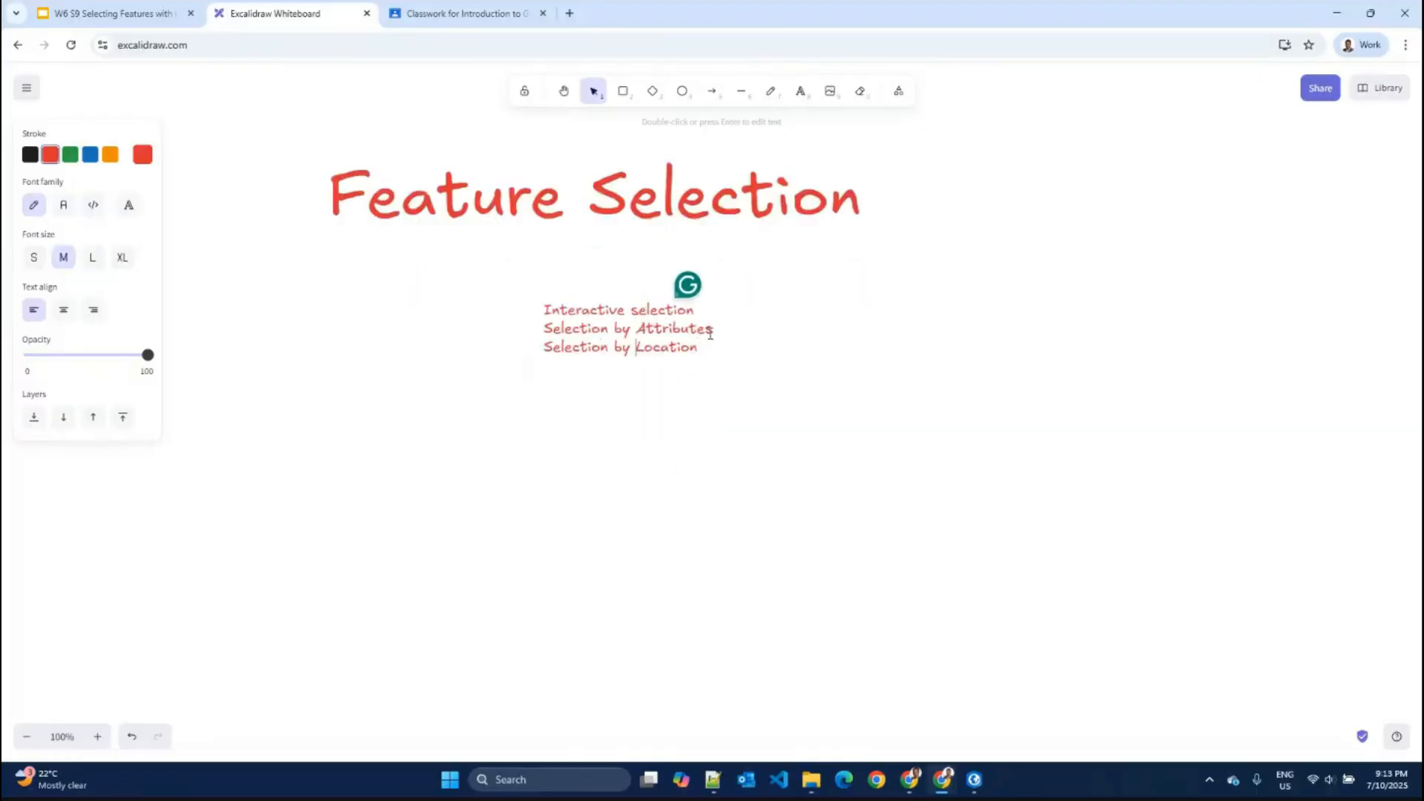
{"action": "double_click", "coordinate": [675, 328]}
{"action": "double_click", "coordinate": [672, 349]}
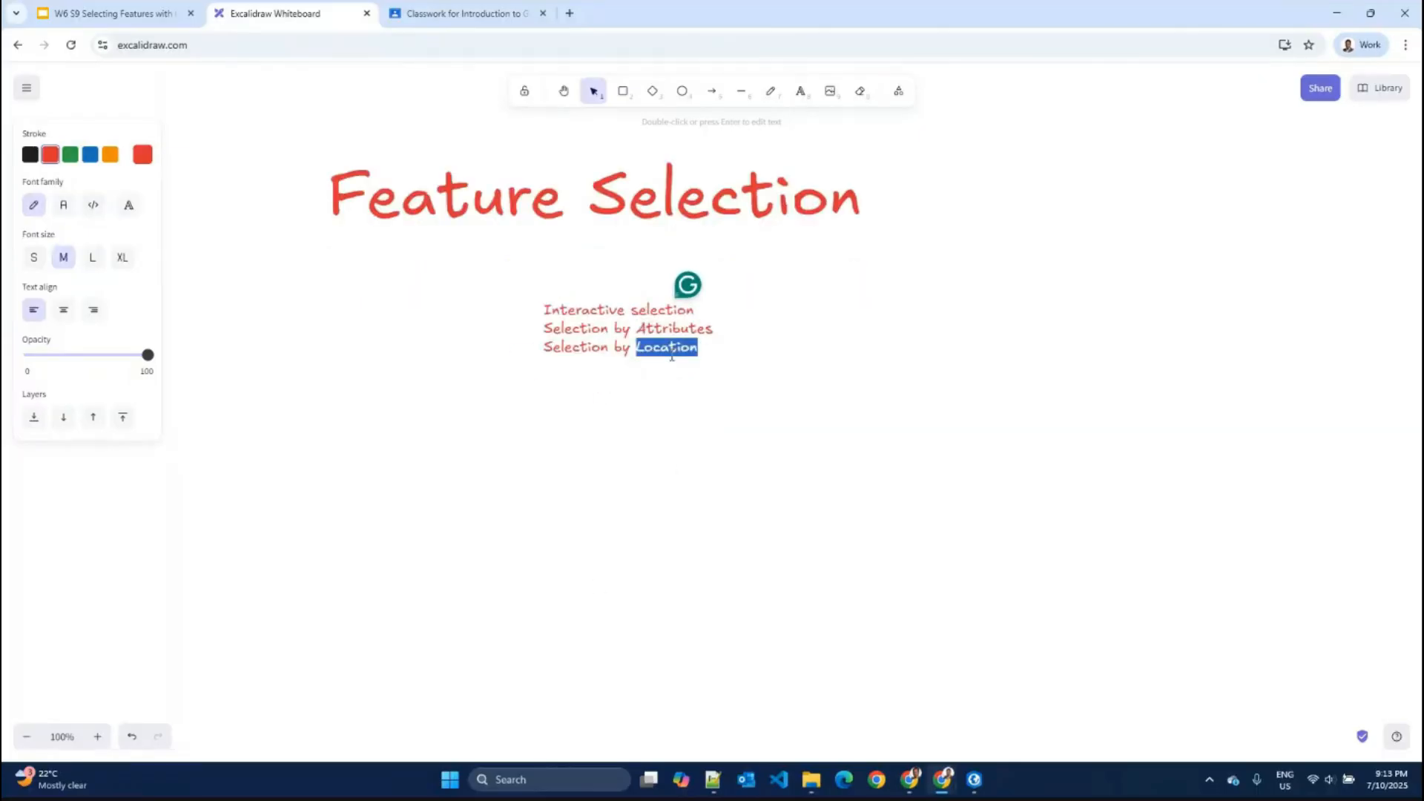
{"action": "double_click", "coordinate": [575, 309]}
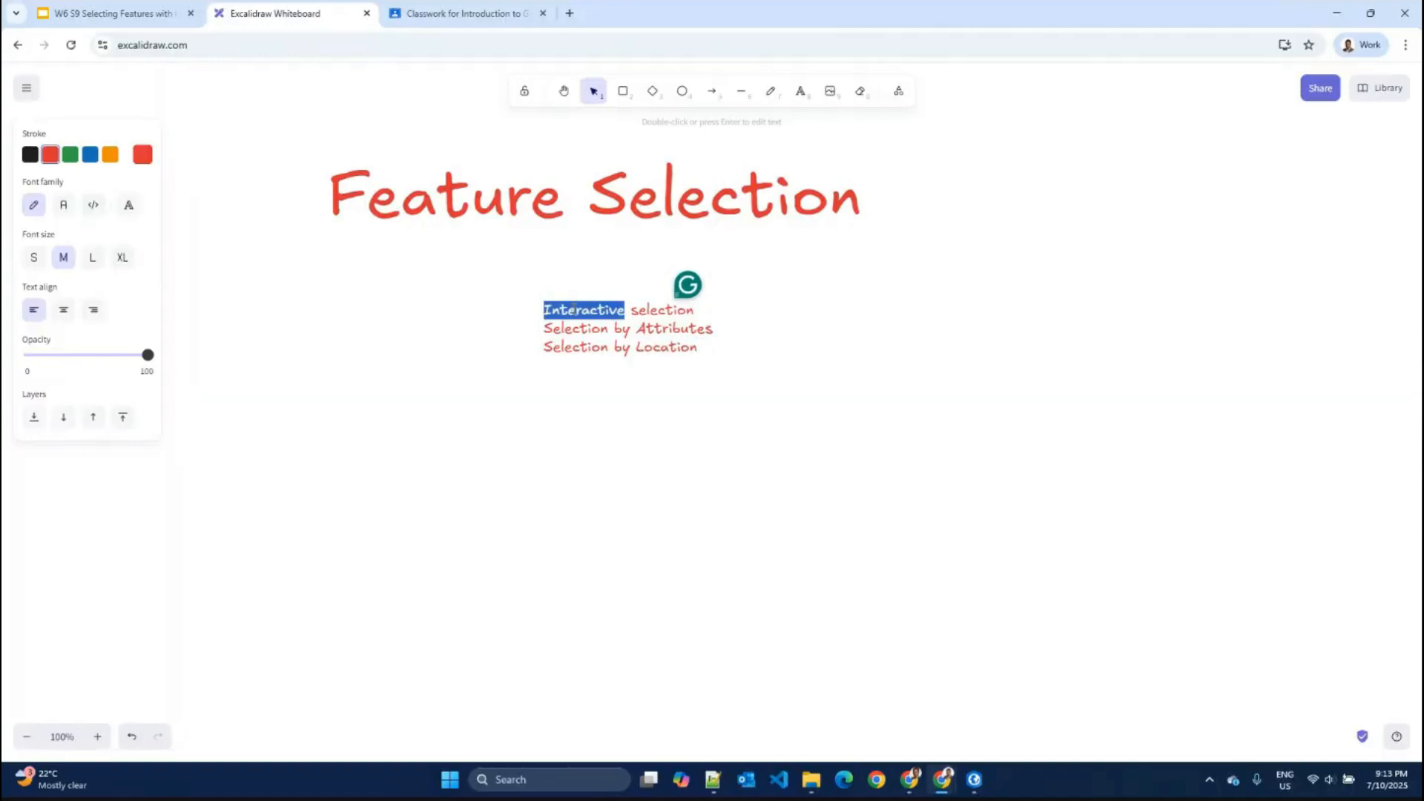
{"action": "double_click", "coordinate": [663, 328]}
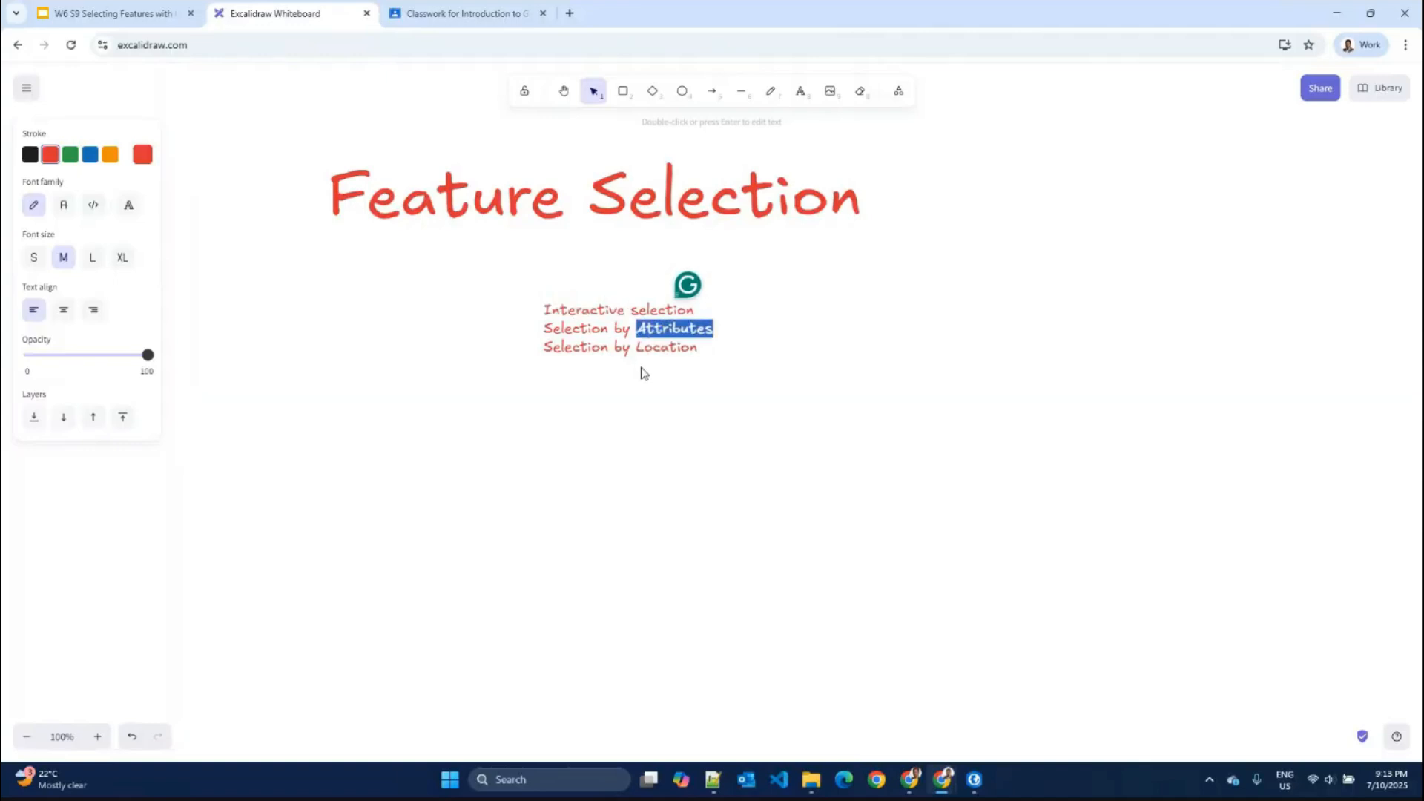
{"action": "double_click", "coordinate": [658, 351]}
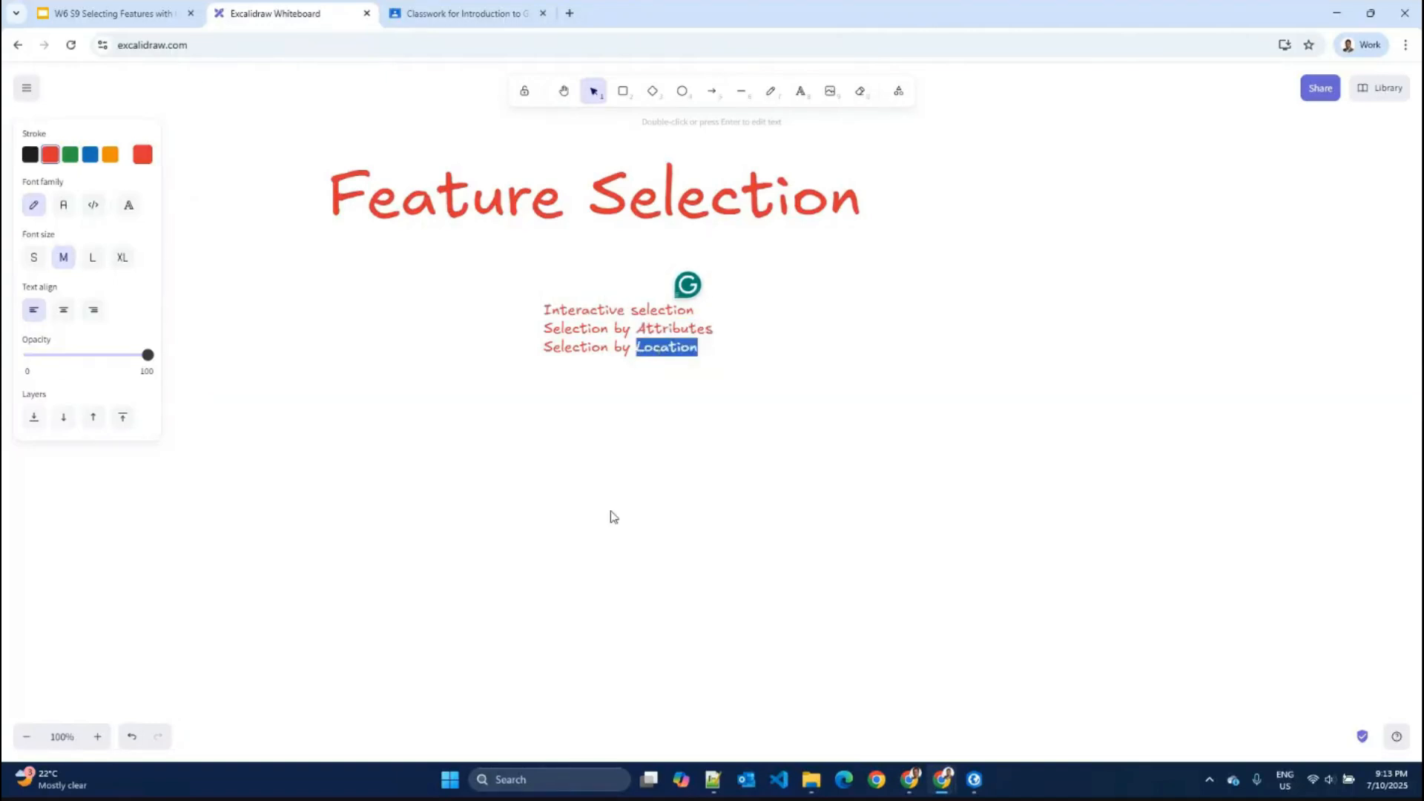
{"action": "left_click", "coordinate": [613, 517]}
{"action": "left_click", "coordinate": [700, 340]}
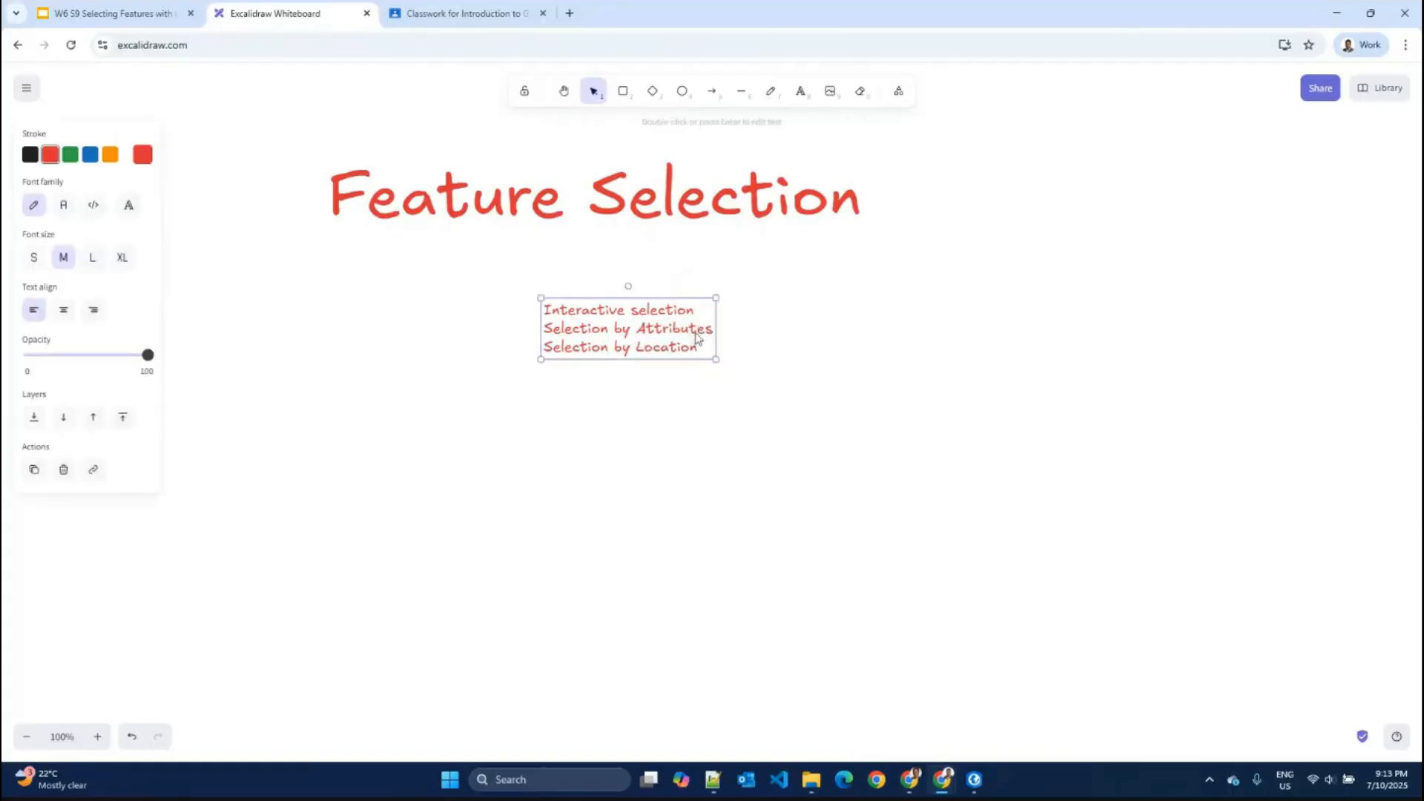
{"action": "double_click", "coordinate": [700, 331]}
{"action": "left_click", "coordinate": [716, 376]}
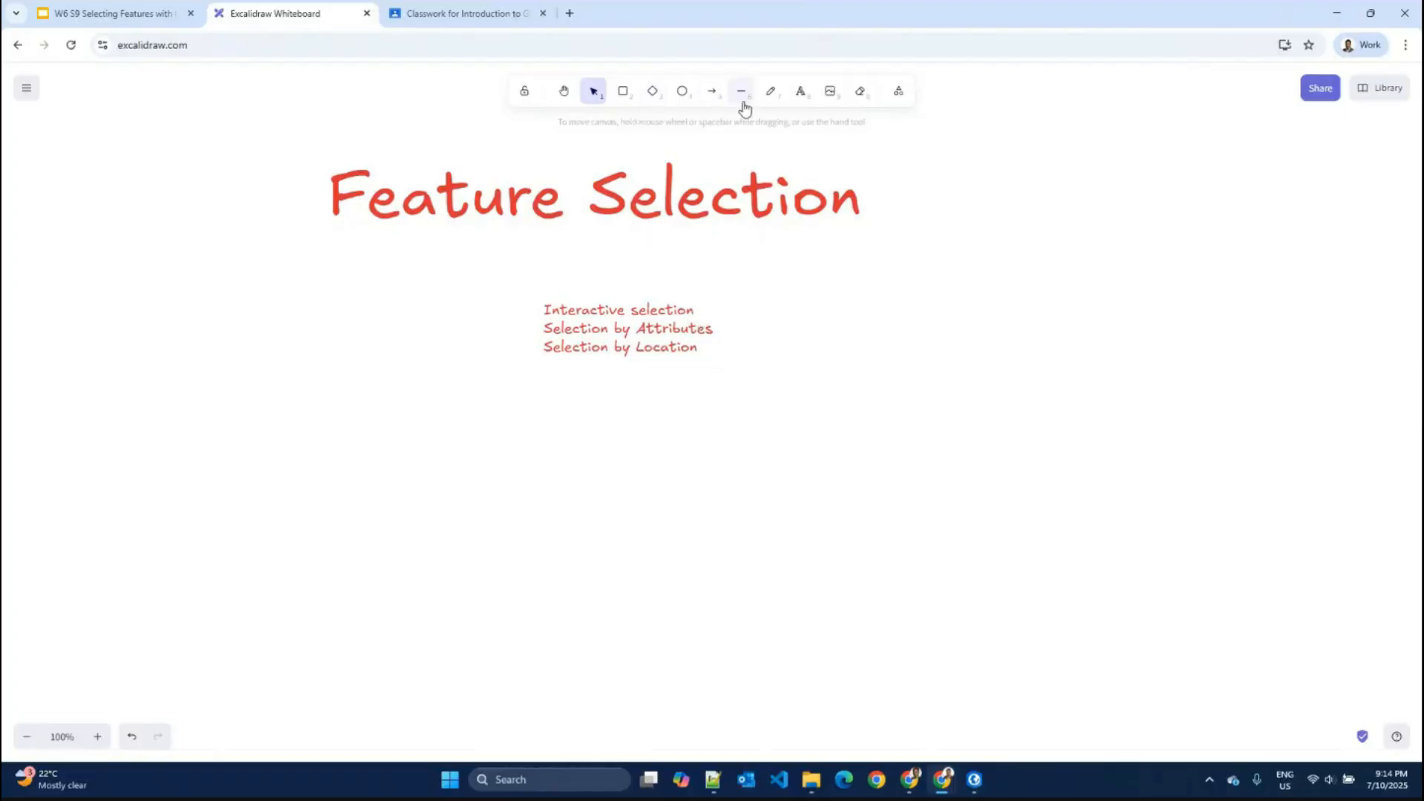
Step: Add the text "SQL Queries" beside the list and move it level with the "Selection by Attributes" line
{"action": "left_click", "coordinate": [801, 92]}
{"action": "left_click", "coordinate": [824, 330]}
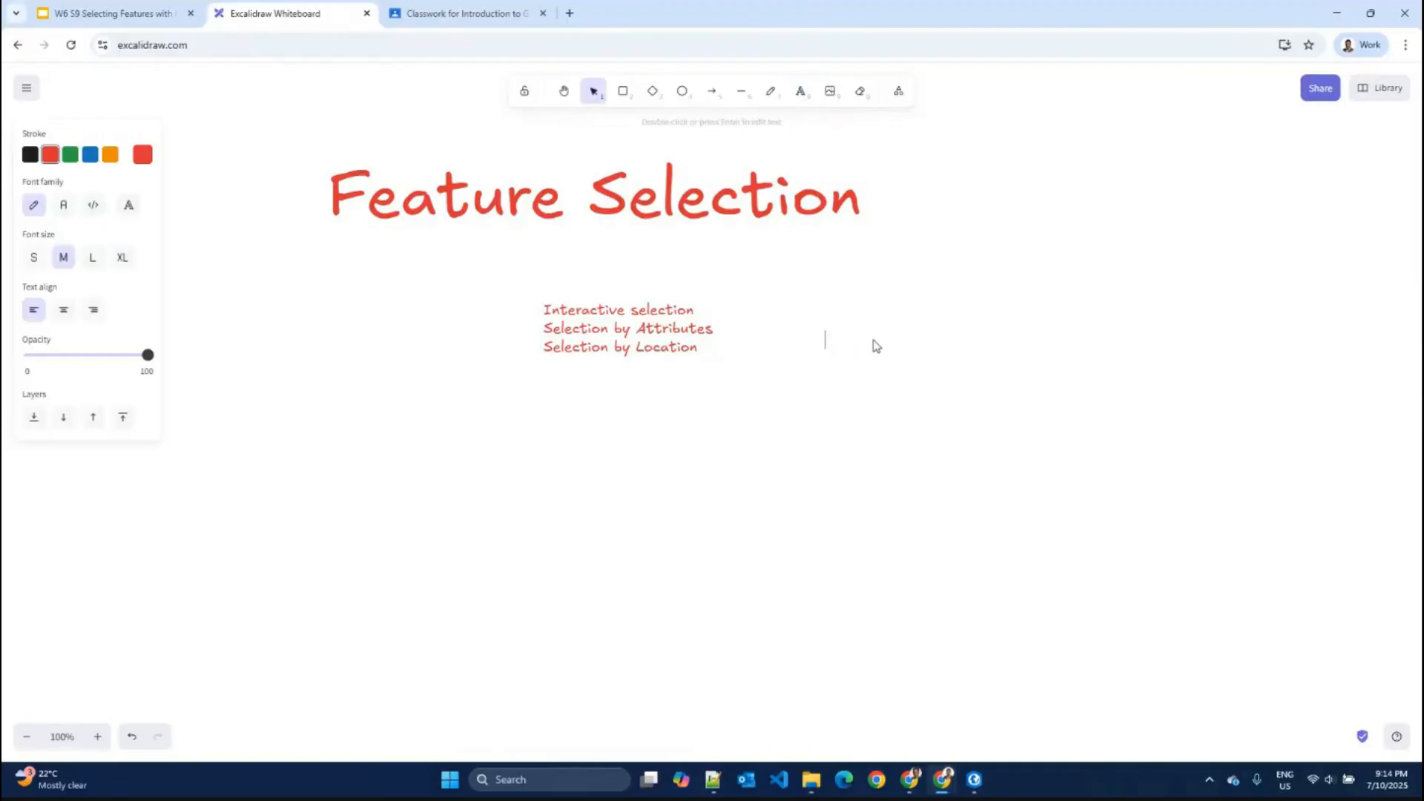
{"action": "type", "text": "SQL Queries"}
{"action": "left_click", "coordinate": [887, 434]}
{"action": "left_click", "coordinate": [867, 334]}
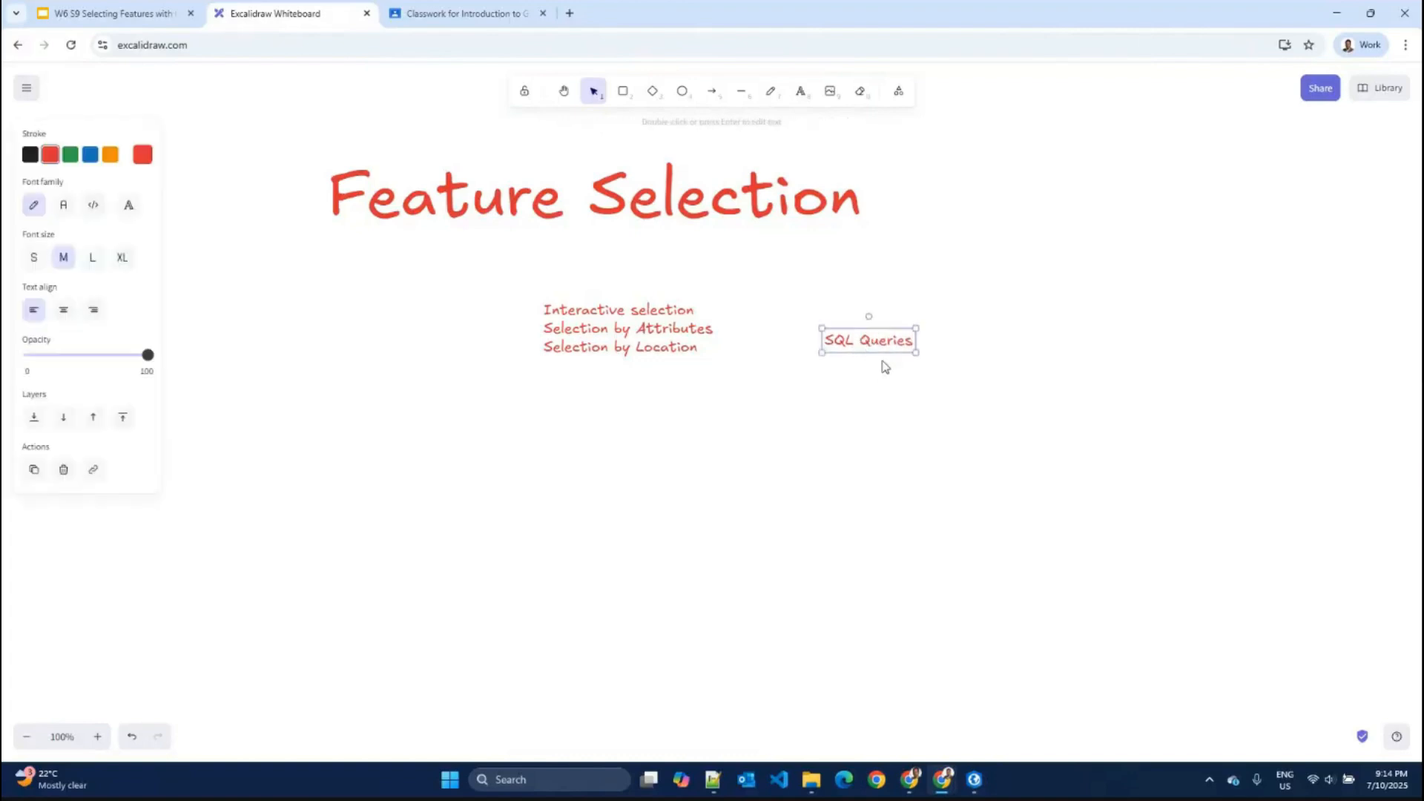
{"action": "left_click_drag", "start_coordinate": [884, 343], "coordinate": [925, 329]}
{"action": "left_click", "coordinate": [847, 400]}
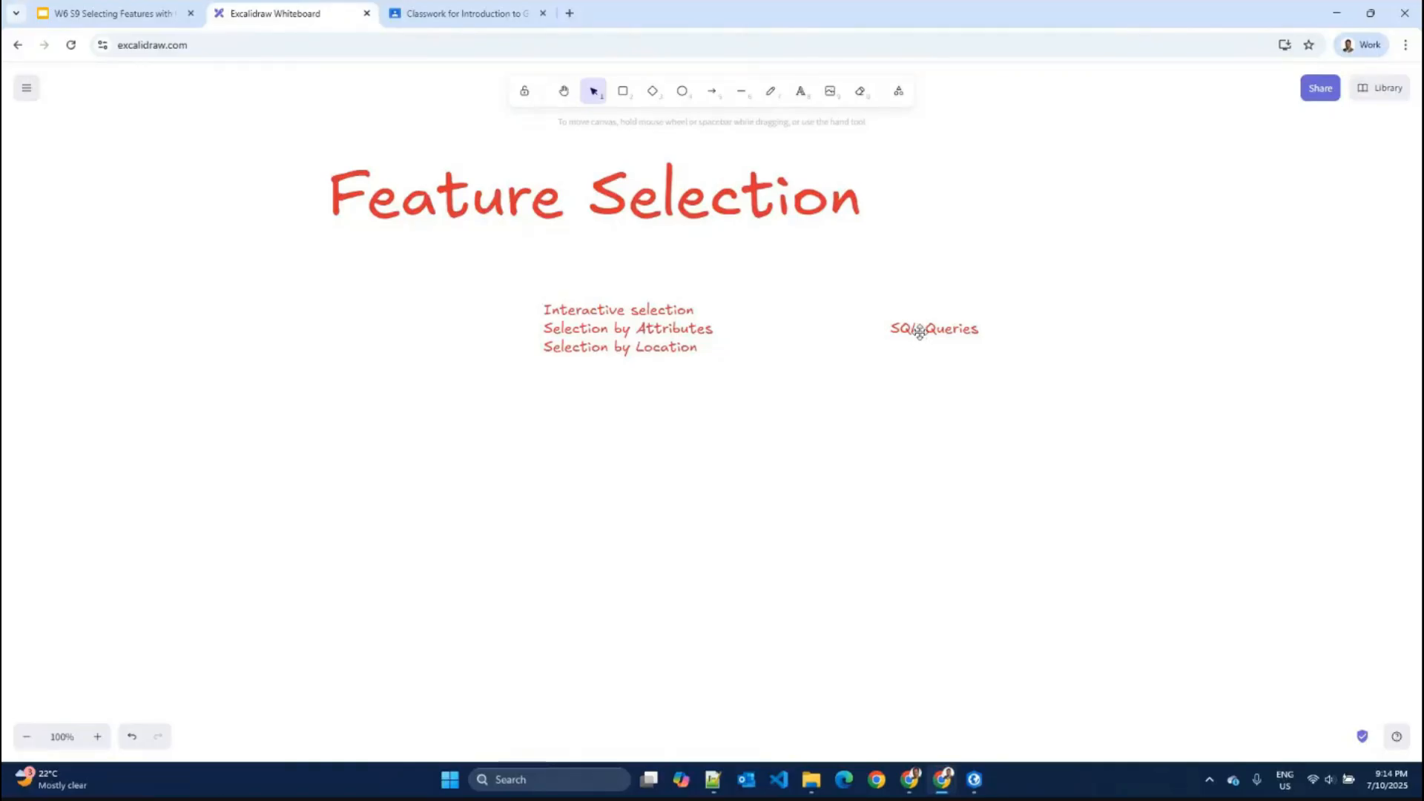
{"action": "double_click", "coordinate": [922, 328]}
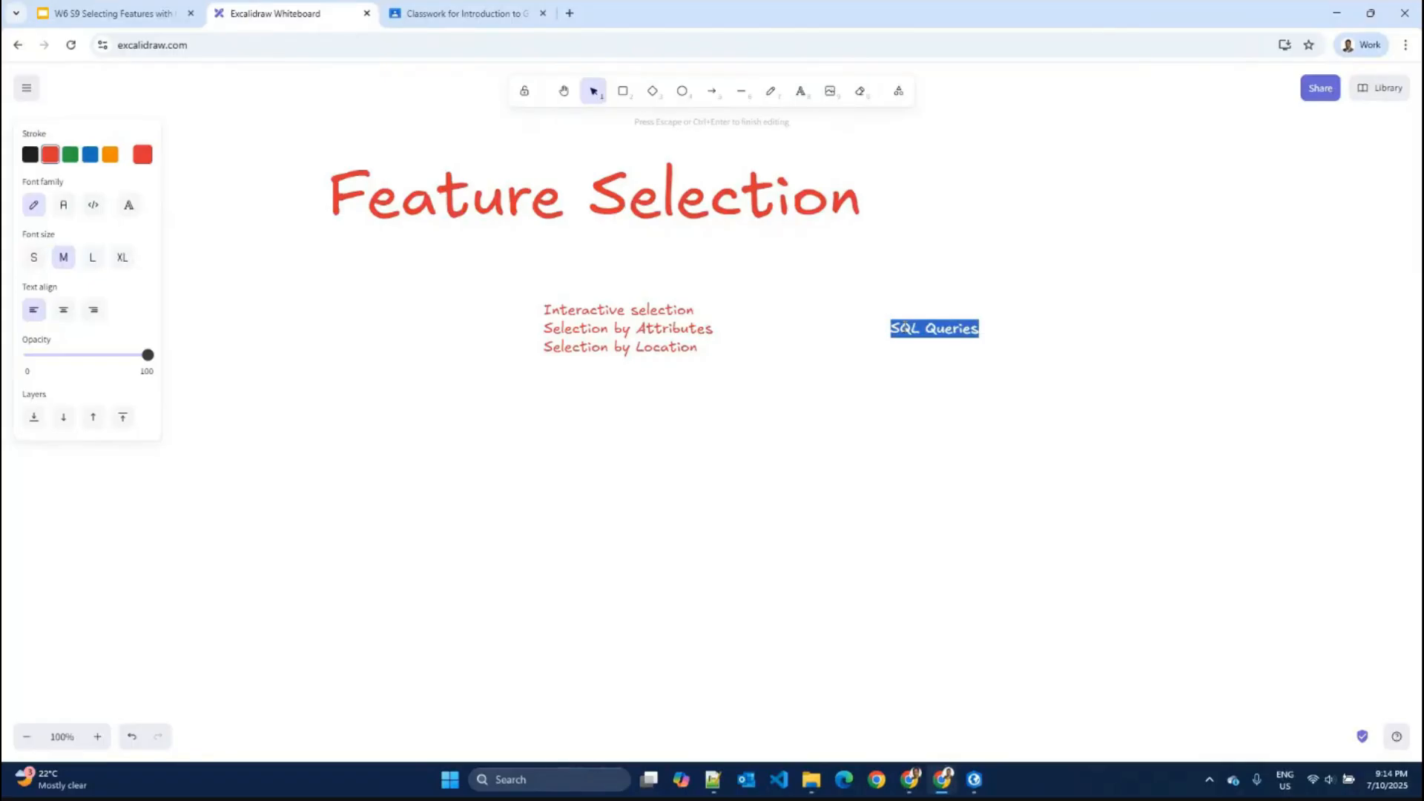
{"action": "left_click", "coordinate": [677, 371]}
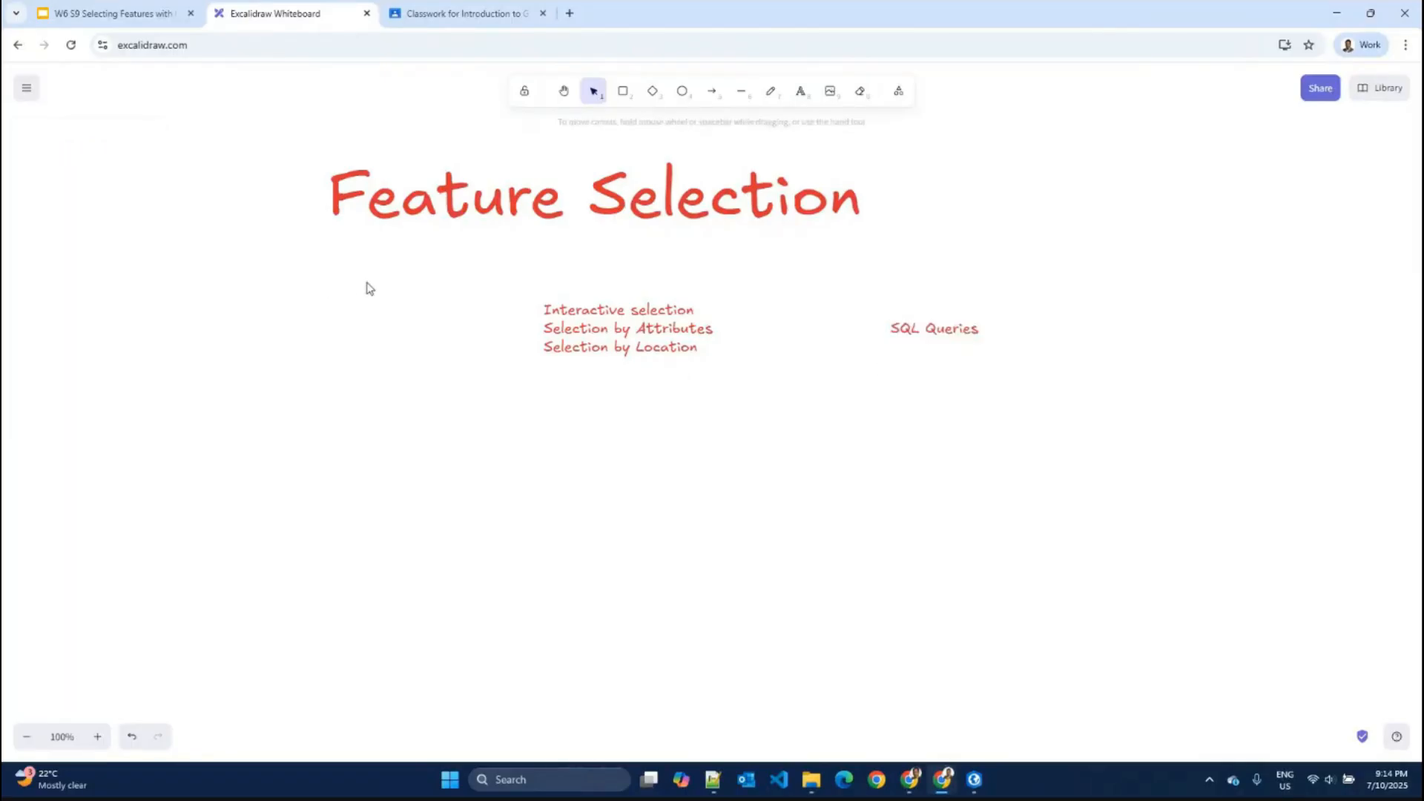
Step: Add a blue two-line text below the list: "Interaction with attributes" and "Manipulate feature or attribute"
{"action": "left_click", "coordinate": [802, 97]}
{"action": "left_click", "coordinate": [90, 154]}
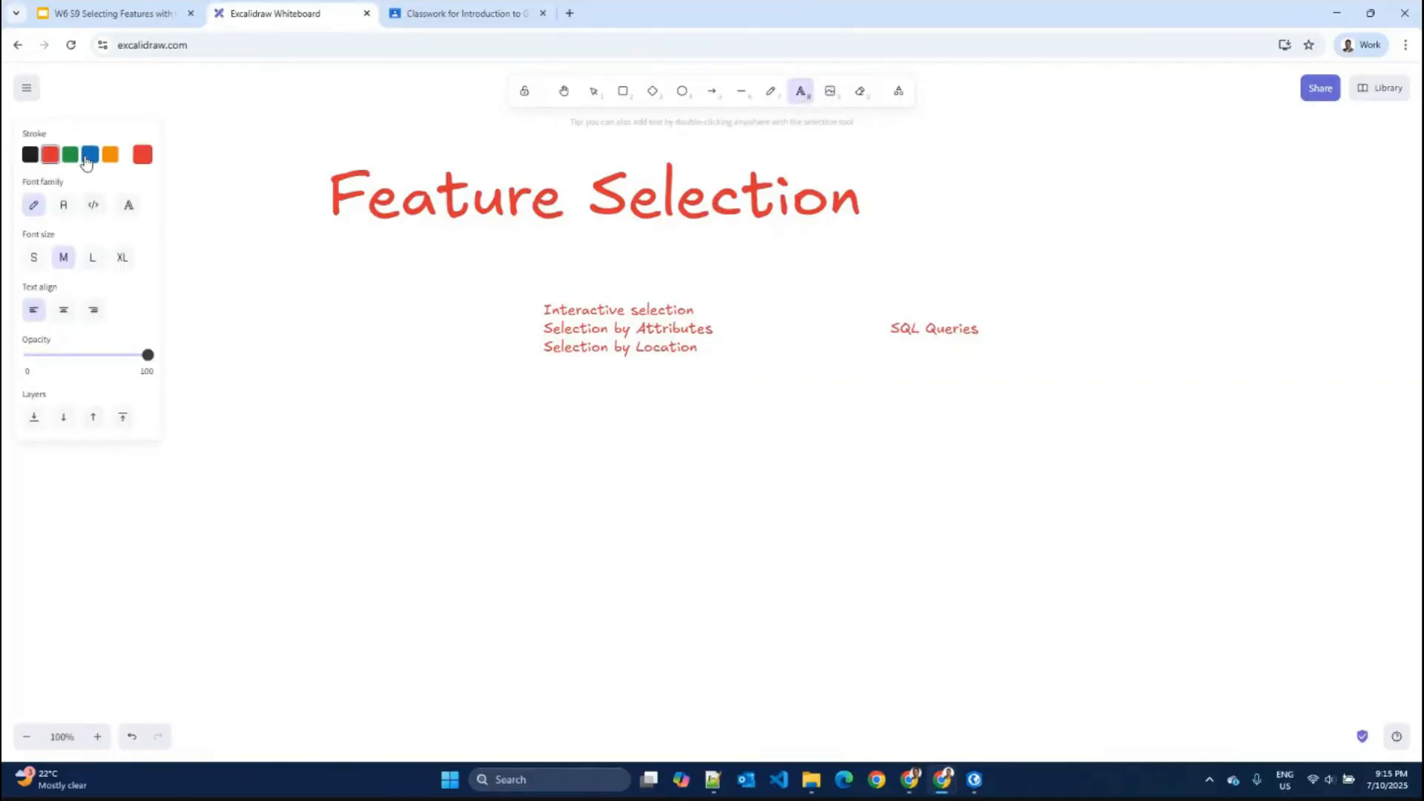
{"action": "left_click", "coordinate": [379, 460]}
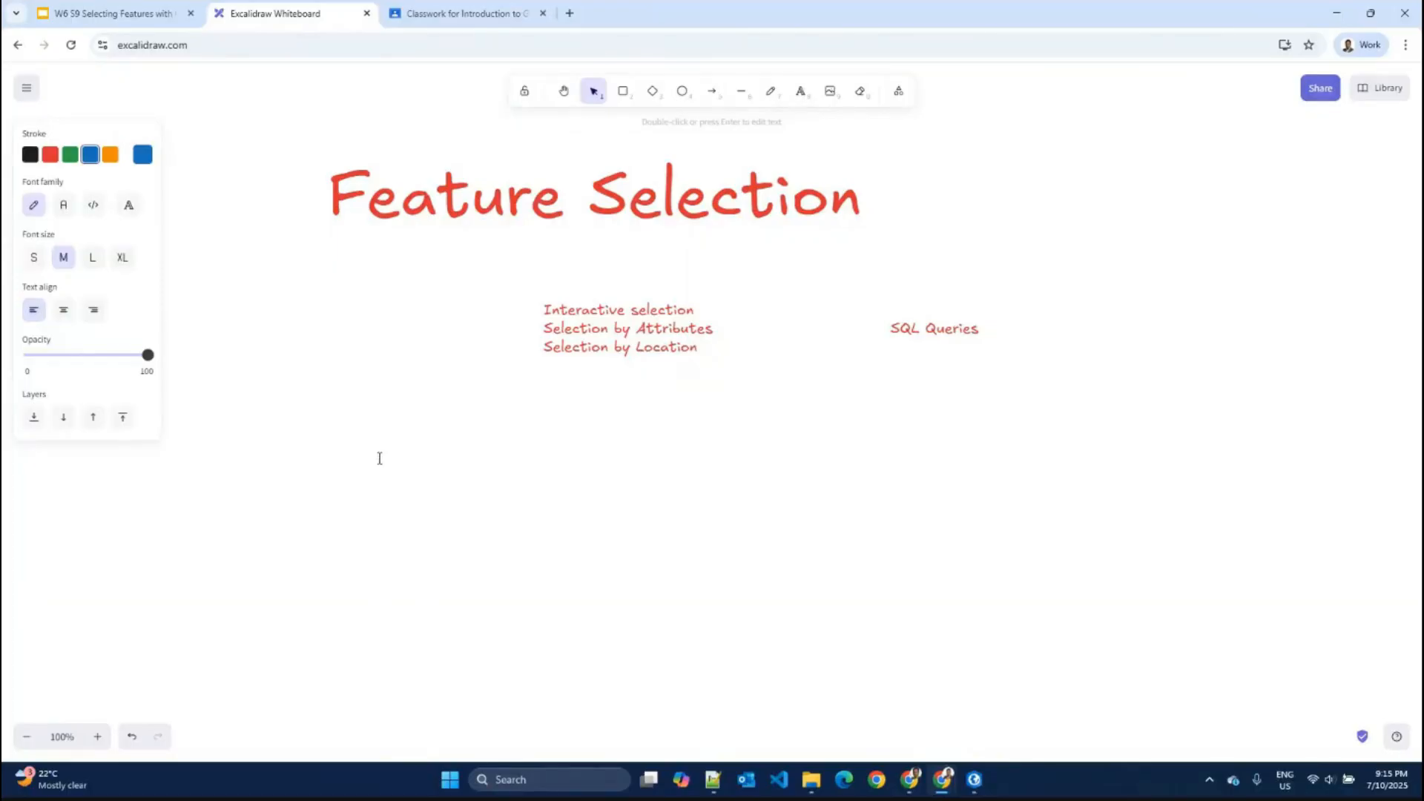
{"action": "type", "text": "Interaction with attribute"}
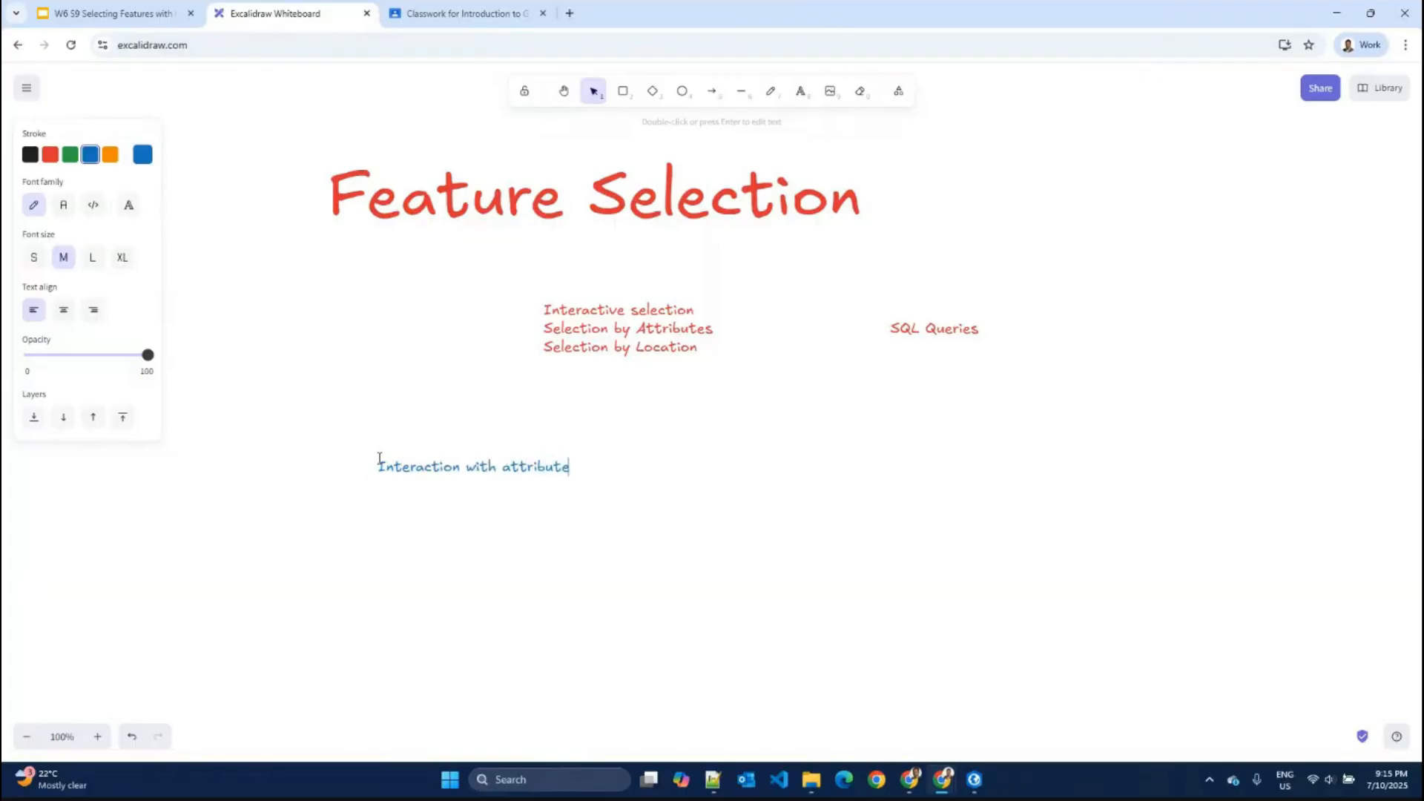
{"action": "type", "text": "s"}
{"action": "key", "text": "Return"}
{"action": "type", "text": "Manipulate"}
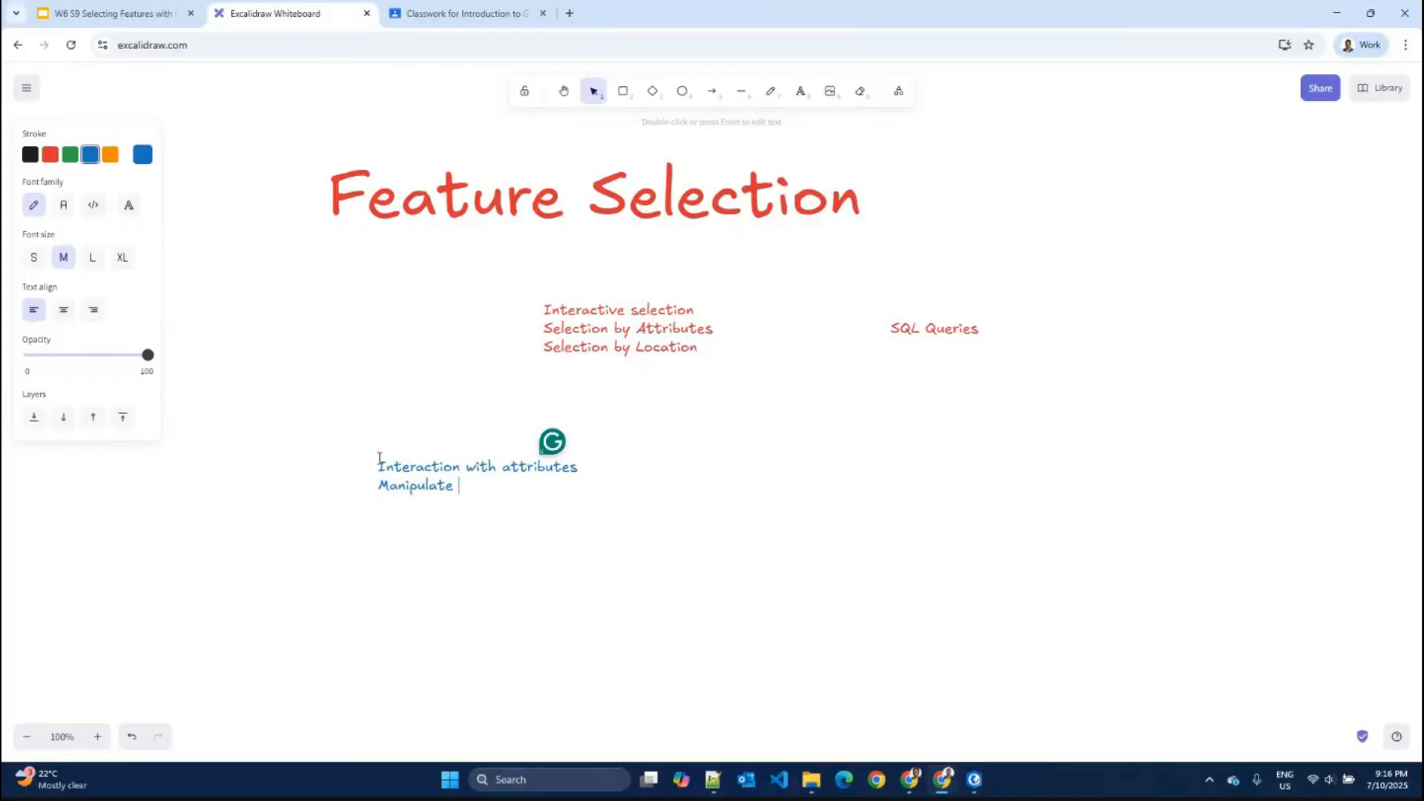
{"action": "type", "text": "feature or attr"}
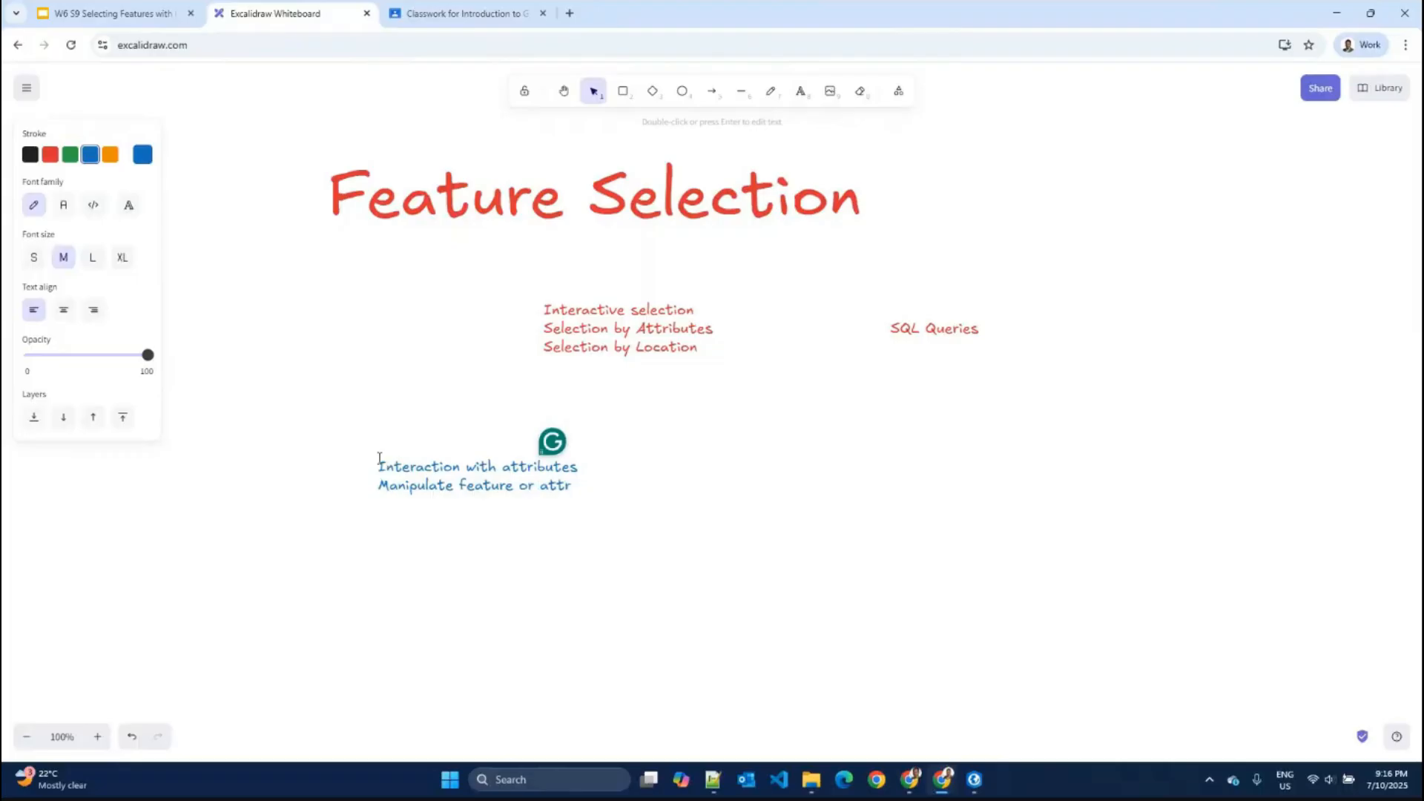
{"action": "type", "text": "ibute"}
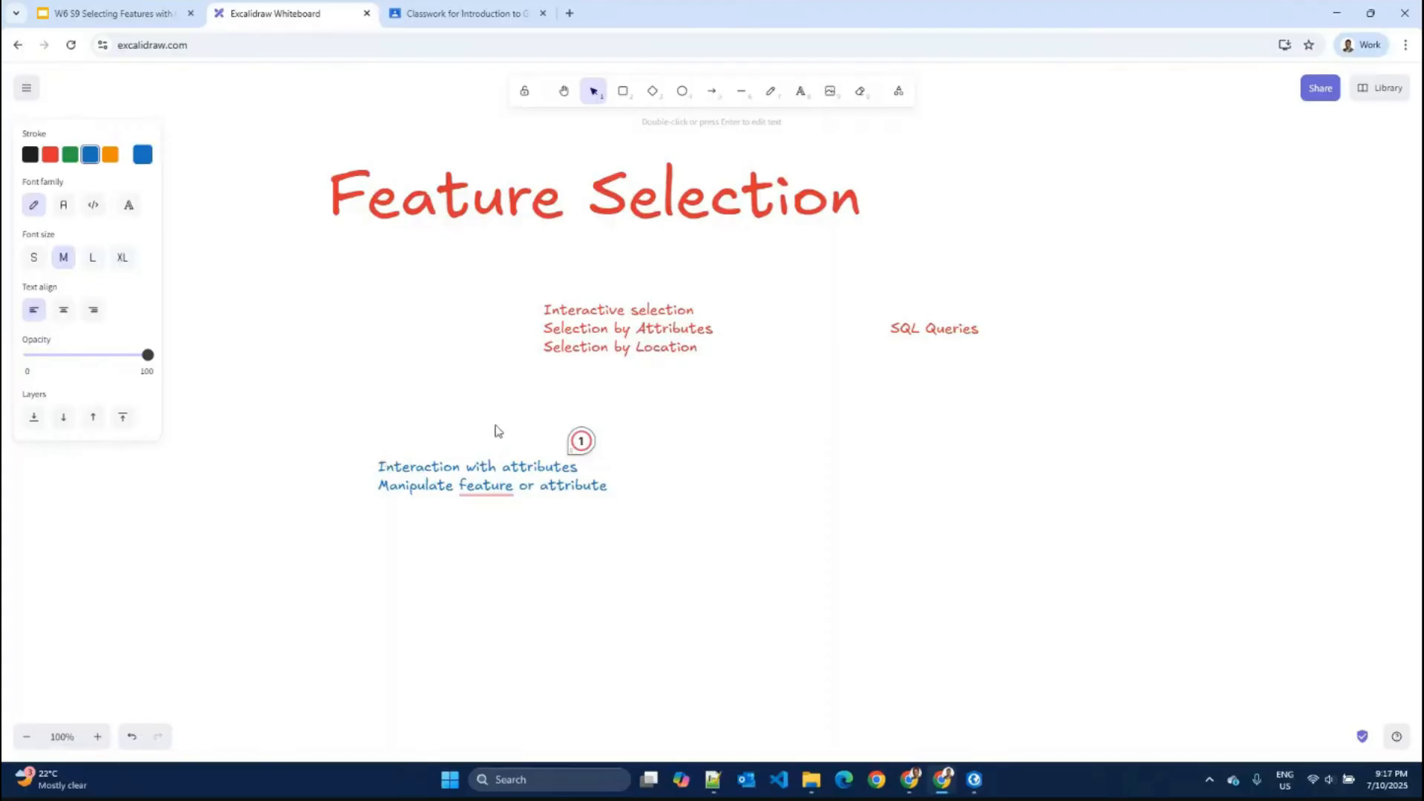
Step: Correct the second blue line to "Manipulate a feature or attribute" by accepting the suggested article
{"action": "left_click", "coordinate": [491, 487]}
{"action": "double_click", "coordinate": [483, 487]}
{"action": "mouse_move", "coordinate": [484, 487]}
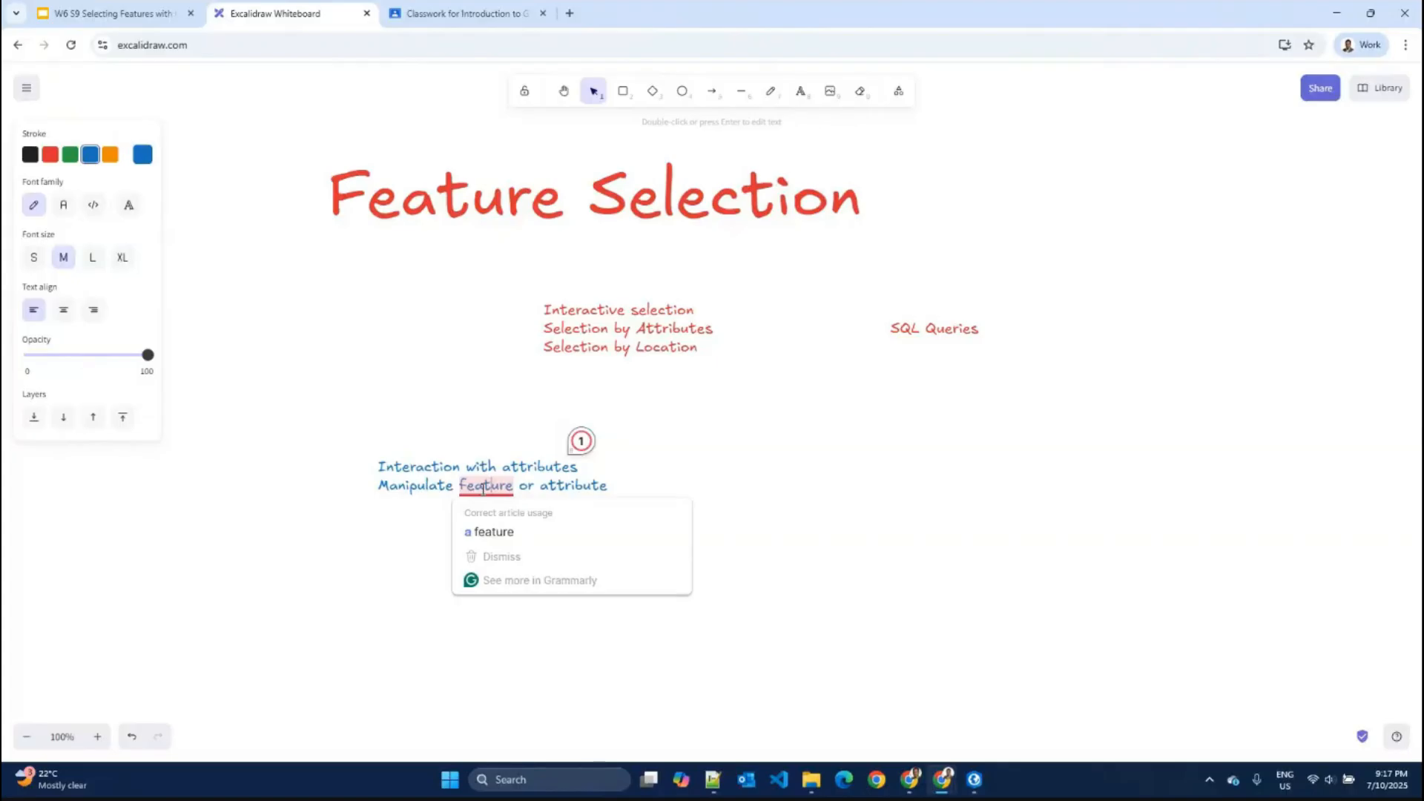
{"action": "left_click", "coordinate": [497, 528]}
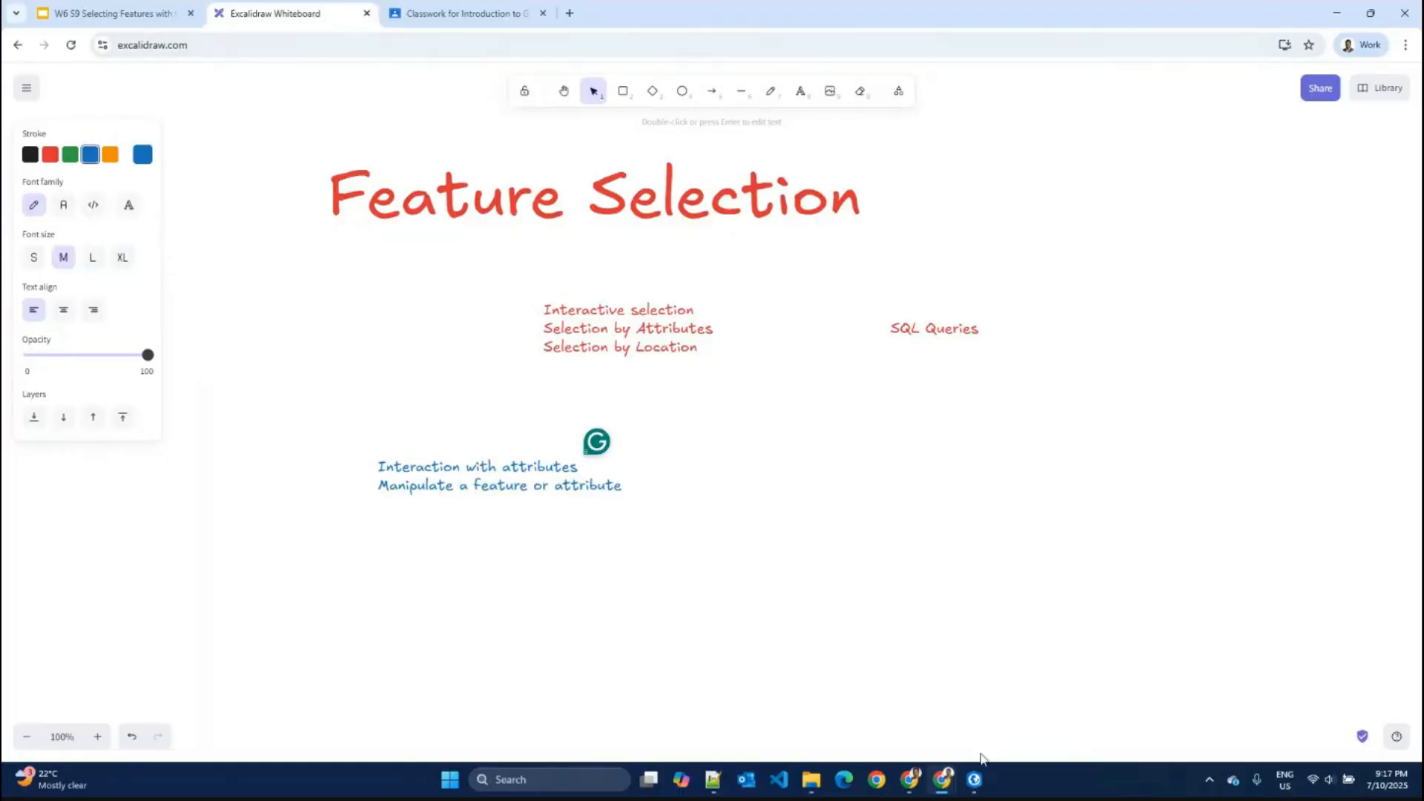
Step: Switch to ArcGIS Pro, select the suburbs around Hexham with a circle selection, and clear the selection
{"action": "left_click", "coordinate": [973, 780]}
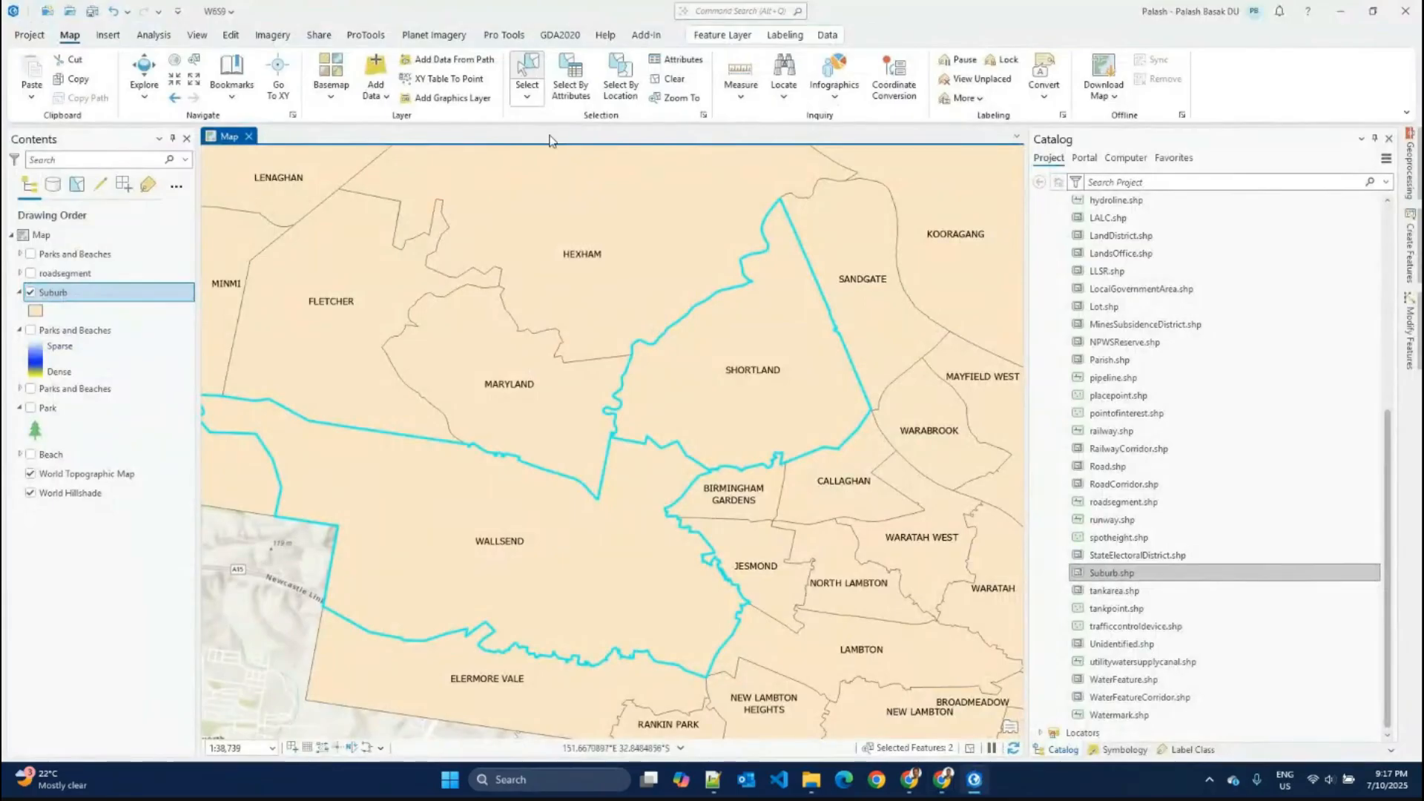
{"action": "left_click", "coordinate": [528, 98]}
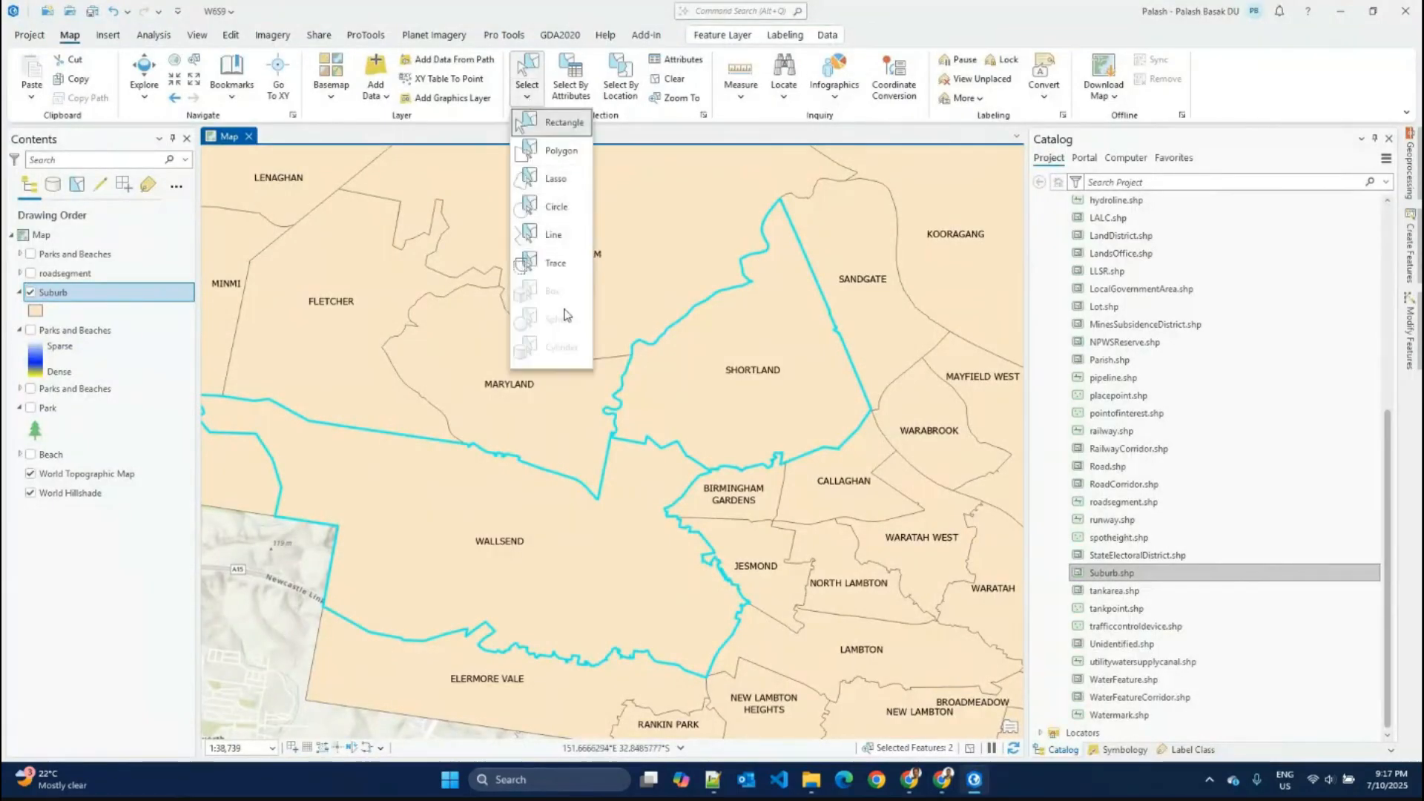
{"action": "scroll", "coordinate": [694, 337], "scroll_direction": "down", "scroll_amount": 4}
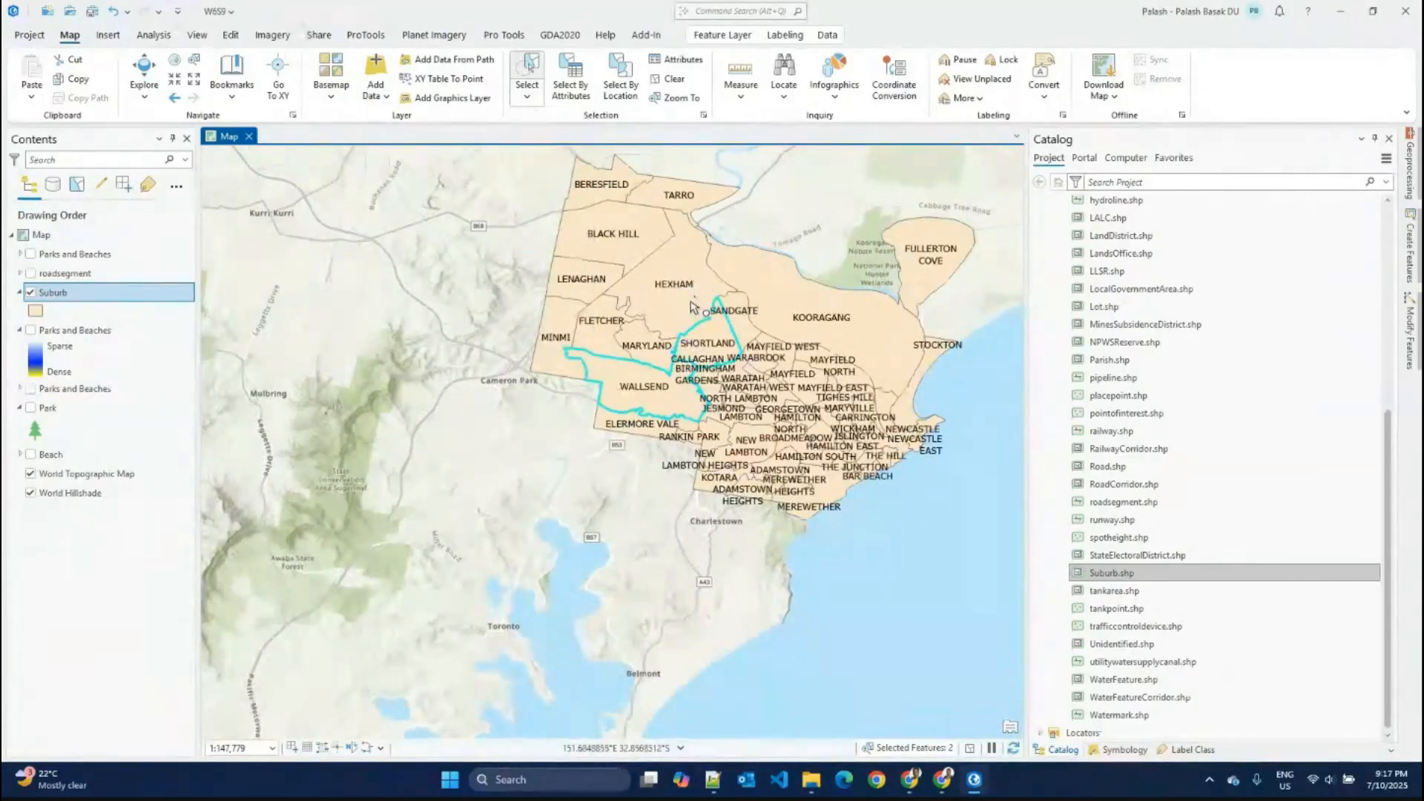
{"action": "left_click_drag", "start_coordinate": [695, 295], "coordinate": [633, 356]}
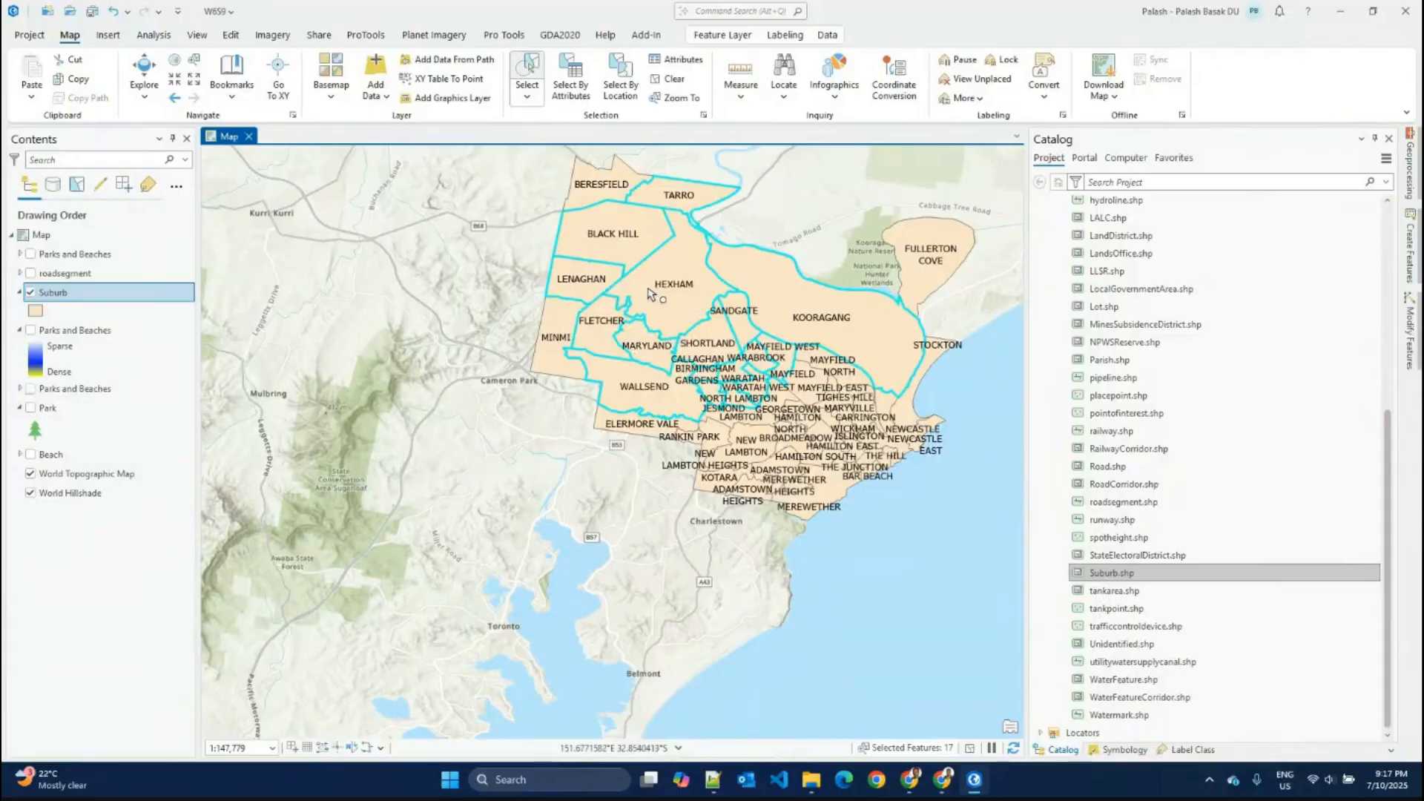
{"action": "left_click", "coordinate": [660, 82]}
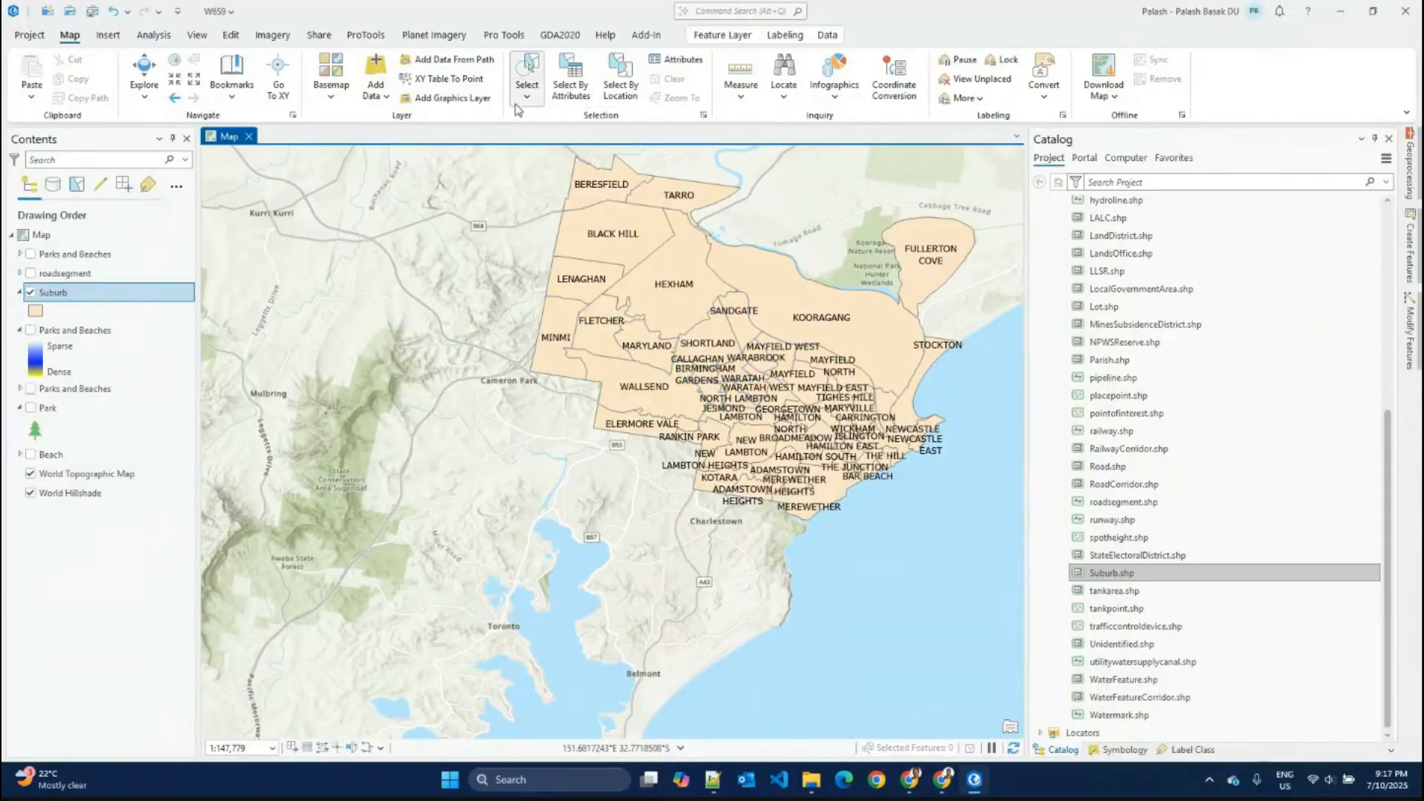
Step: Select the Minmi, Fletcher and Wallsend suburbs with a circle selection drawn just southwest of Minmi
{"action": "left_click", "coordinate": [527, 95]}
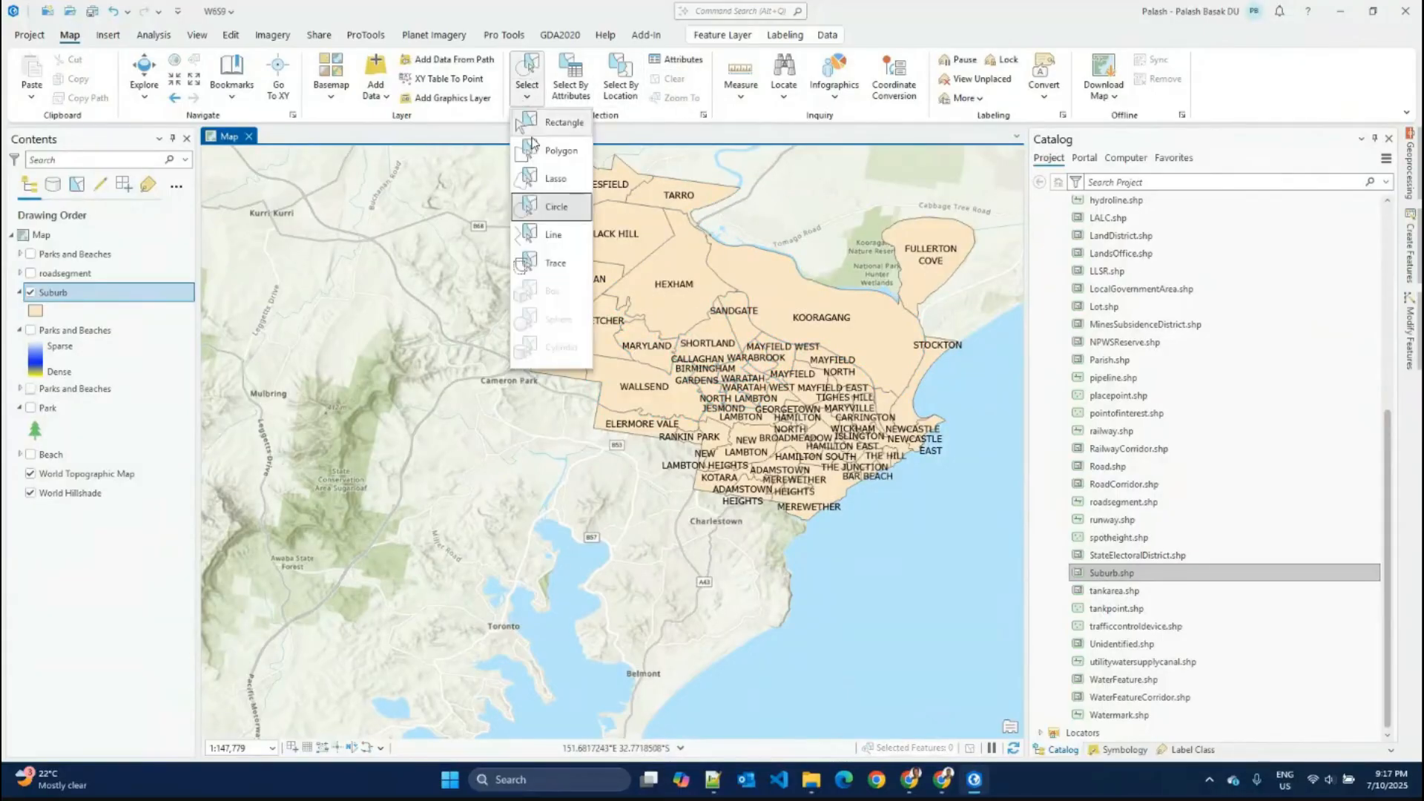
{"action": "left_click", "coordinate": [536, 208]}
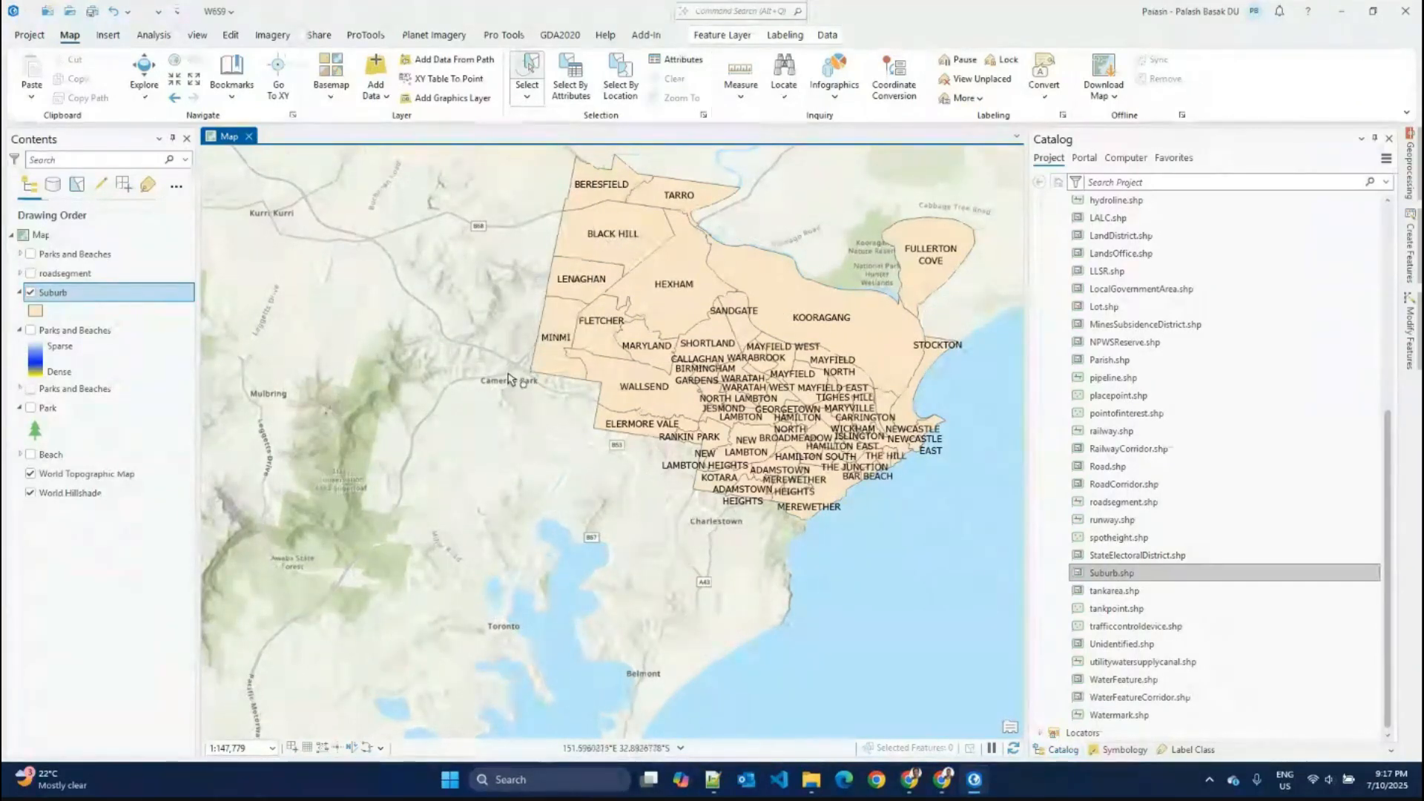
{"action": "left_click_drag", "start_coordinate": [518, 366], "coordinate": [479, 416]}
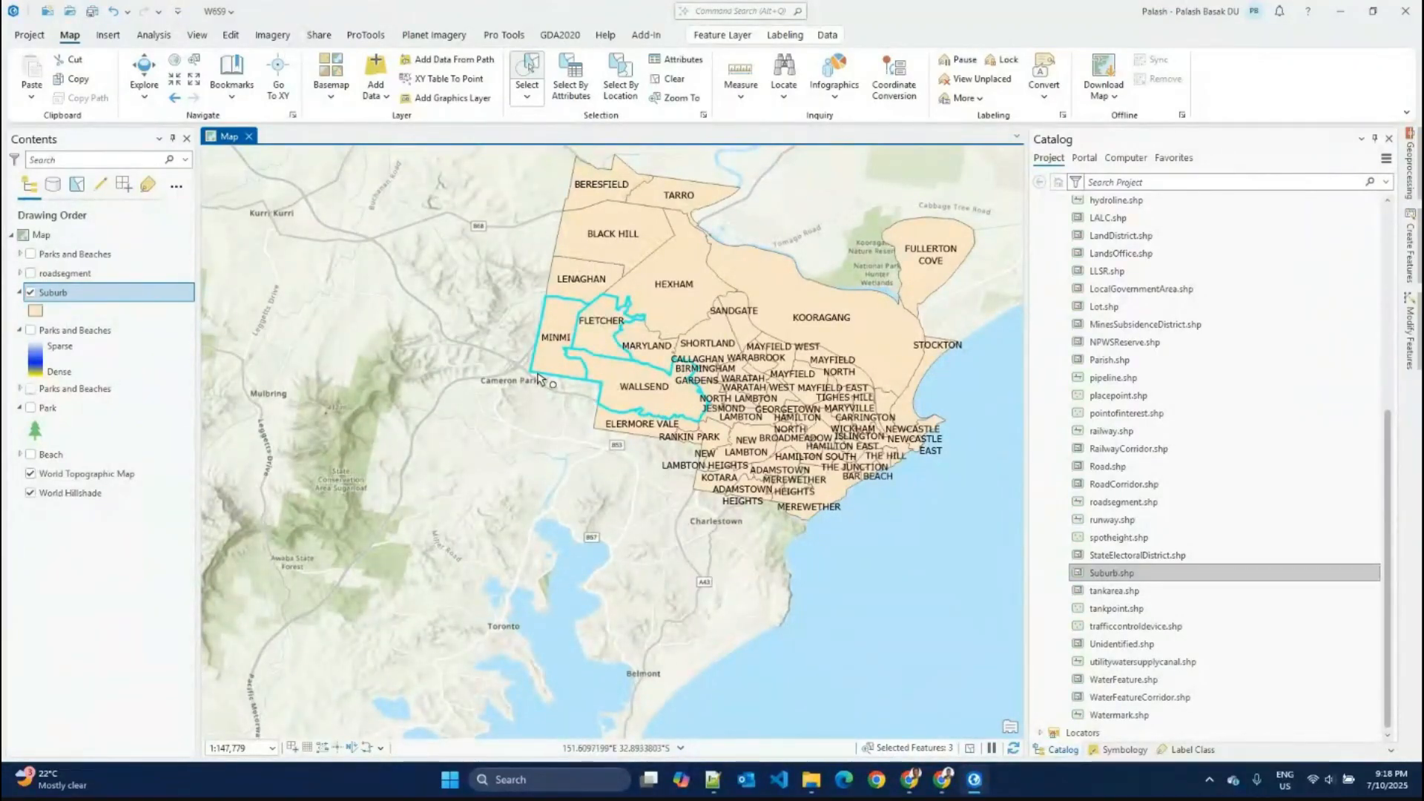
Step: Select the suburbs from Hexham to the coast, including Fullerton Cove, with a polygon selection, and clear the selection
{"action": "left_click", "coordinate": [528, 89]}
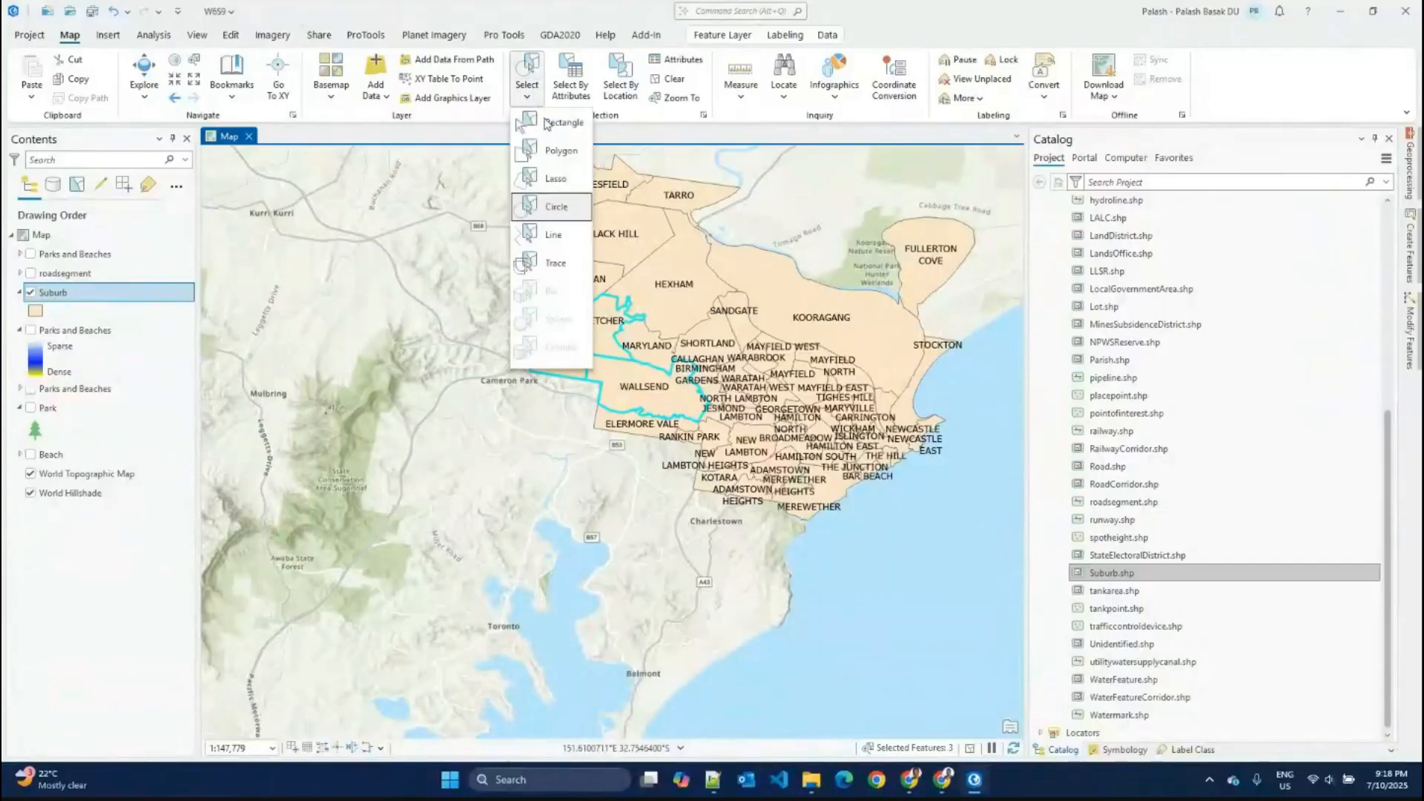
{"action": "left_click", "coordinate": [561, 156]}
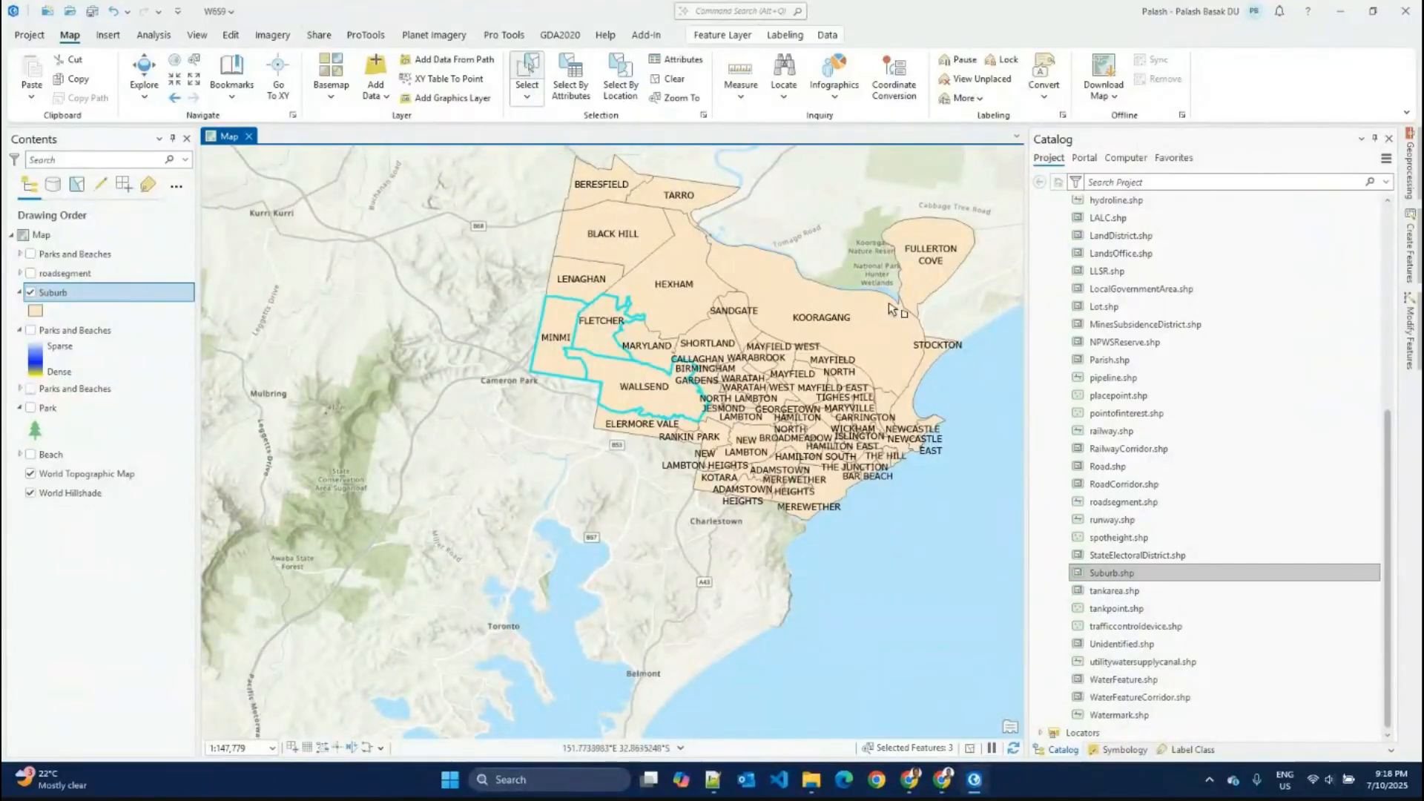
{"action": "left_click", "coordinate": [807, 204]}
{"action": "left_click", "coordinate": [553, 444]}
{"action": "left_click", "coordinate": [660, 549]}
{"action": "left_click", "coordinate": [708, 561]}
{"action": "left_click", "coordinate": [980, 494]}
{"action": "left_click", "coordinate": [990, 359]}
{"action": "double_click", "coordinate": [864, 228]}
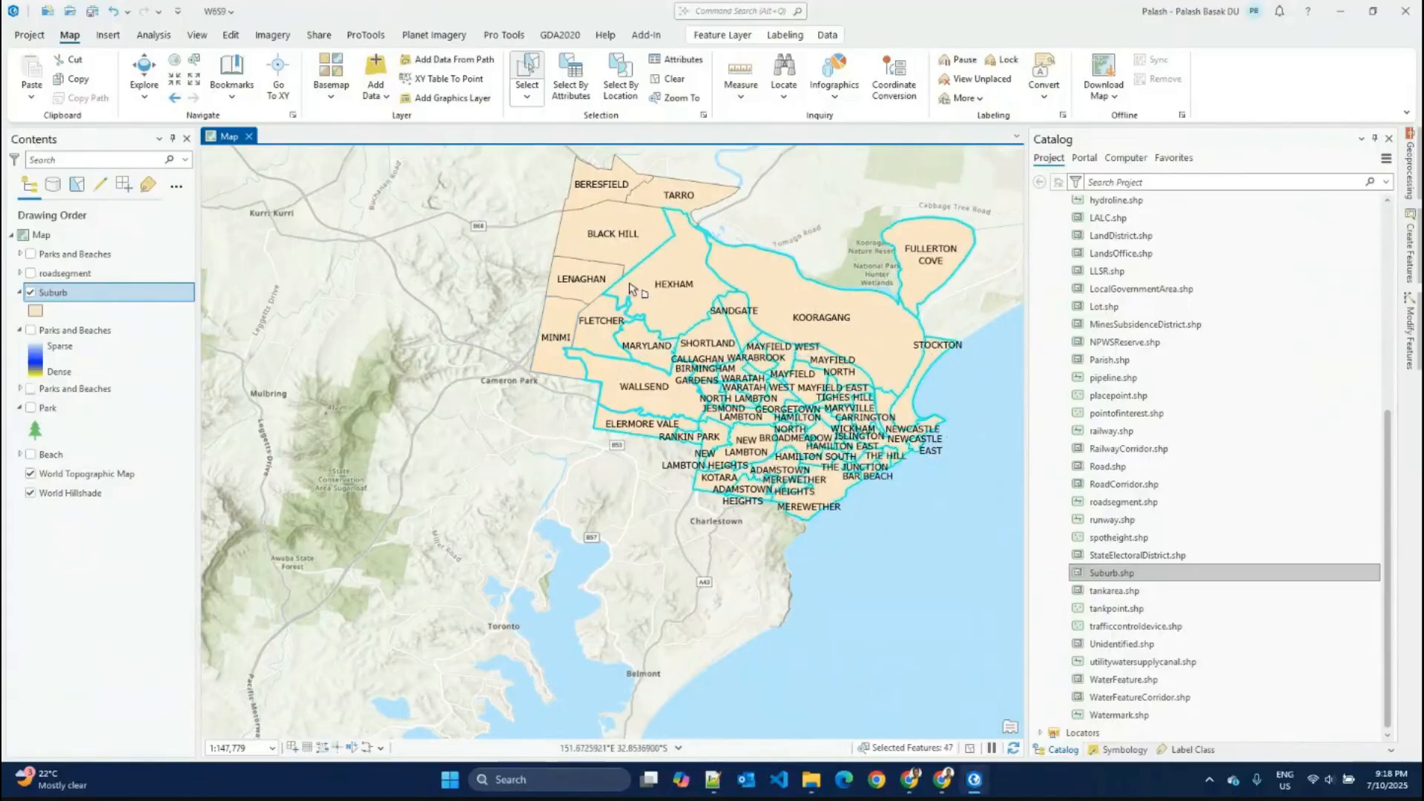
{"action": "left_click", "coordinate": [672, 79]}
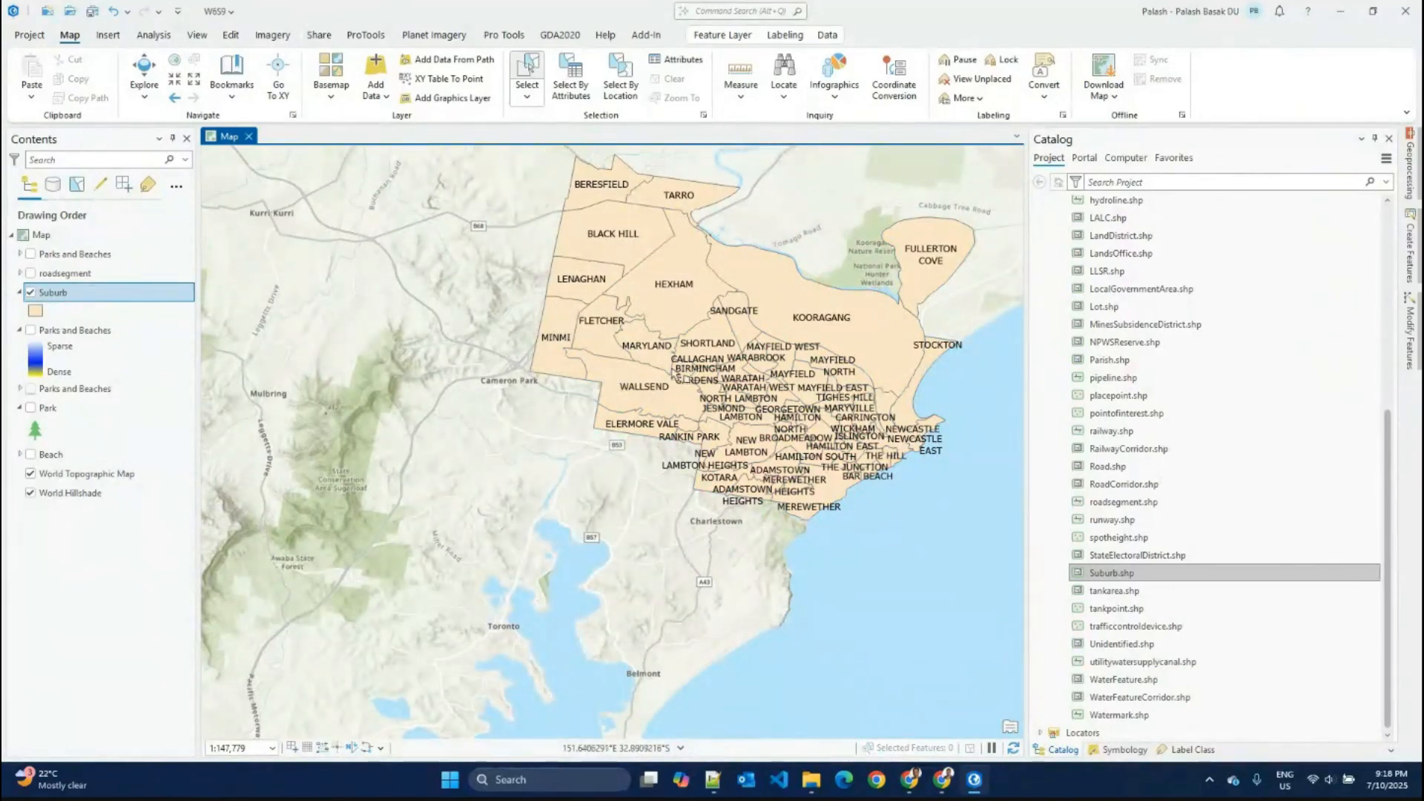
Step: Start a new Select By Attributes query on the Suburb layer using the suburbname field
{"action": "scroll", "coordinate": [879, 439], "scroll_direction": "up", "scroll_amount": 1}
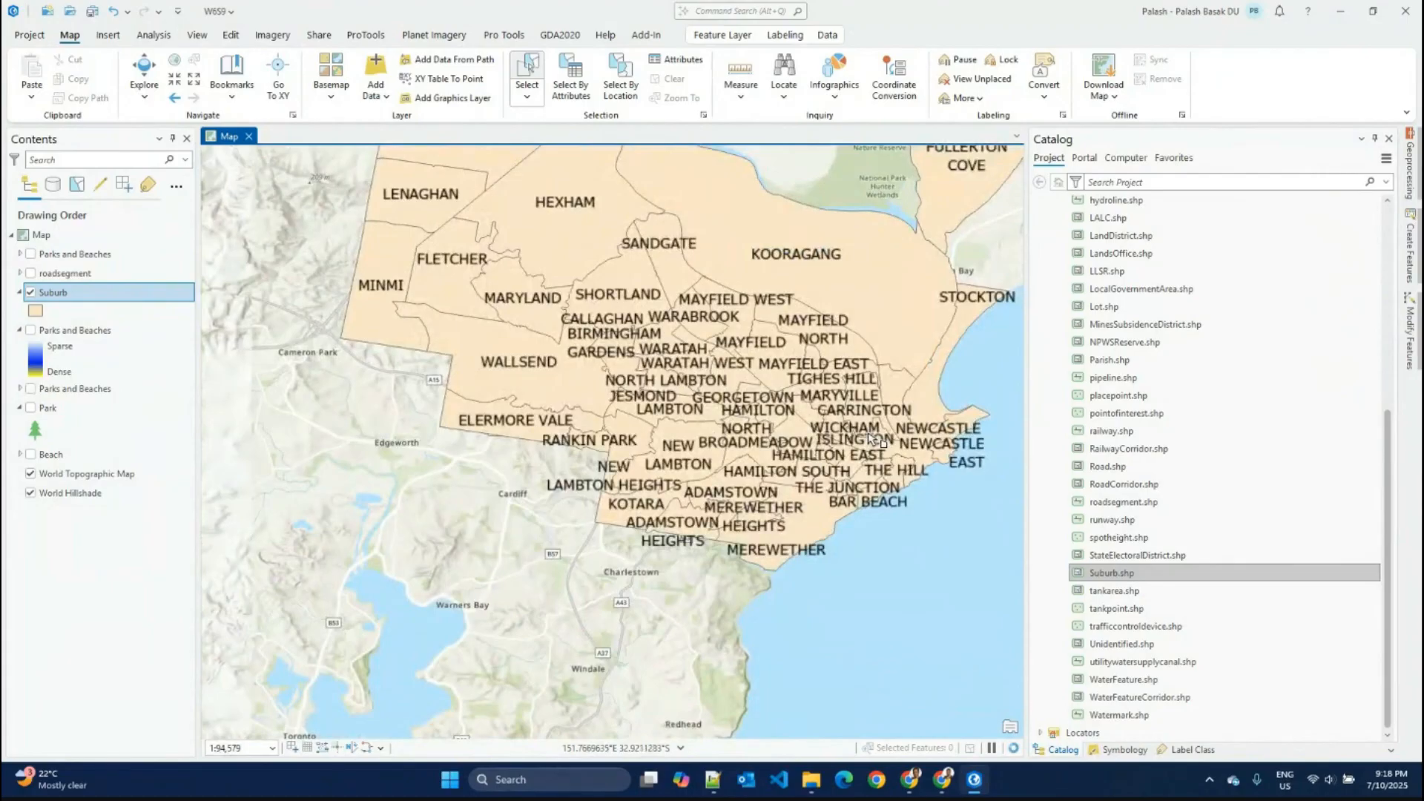
{"action": "scroll", "coordinate": [871, 434], "scroll_direction": "down", "scroll_amount": 1}
{"action": "scroll", "coordinate": [939, 453], "scroll_direction": "up", "scroll_amount": 2}
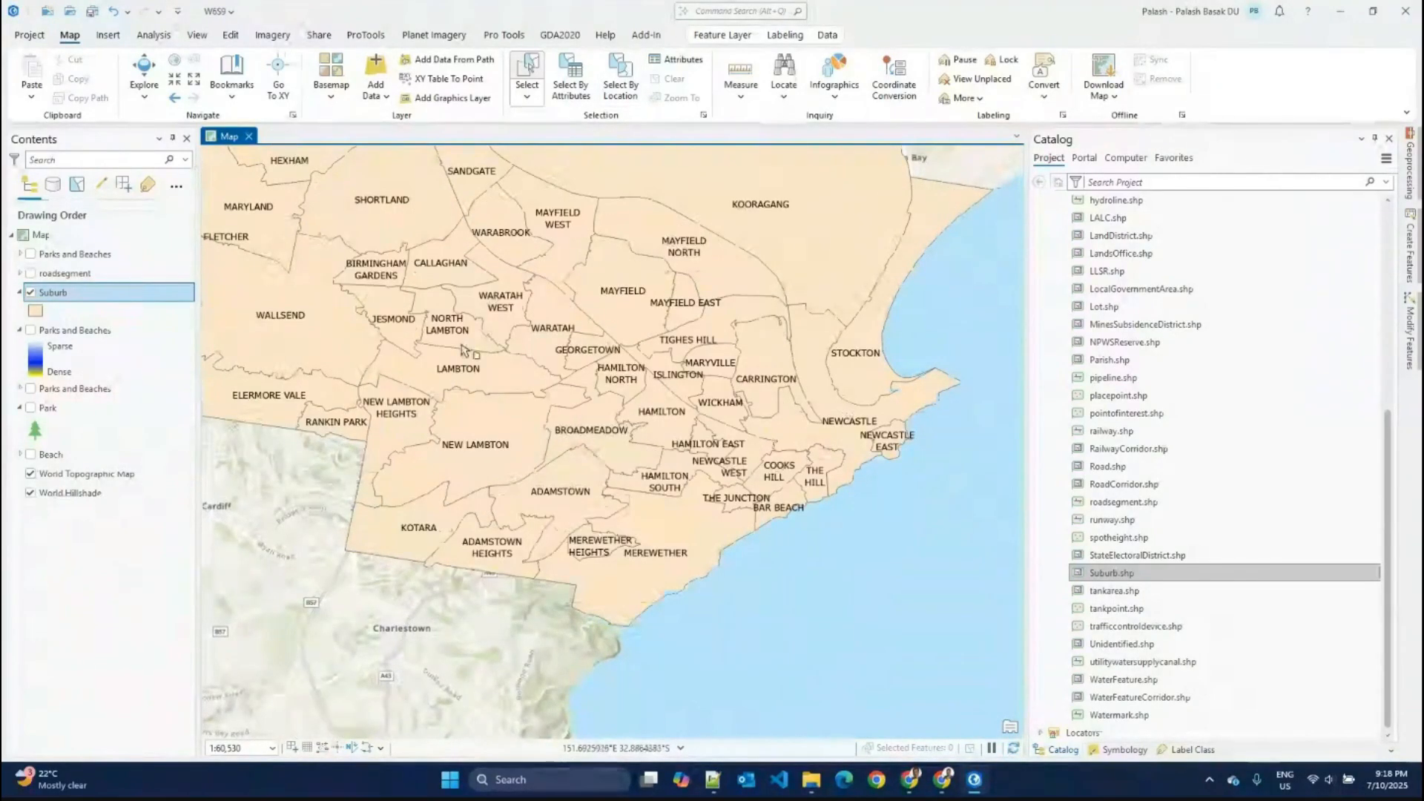
{"action": "scroll", "coordinate": [469, 353], "scroll_direction": "down", "scroll_amount": 3}
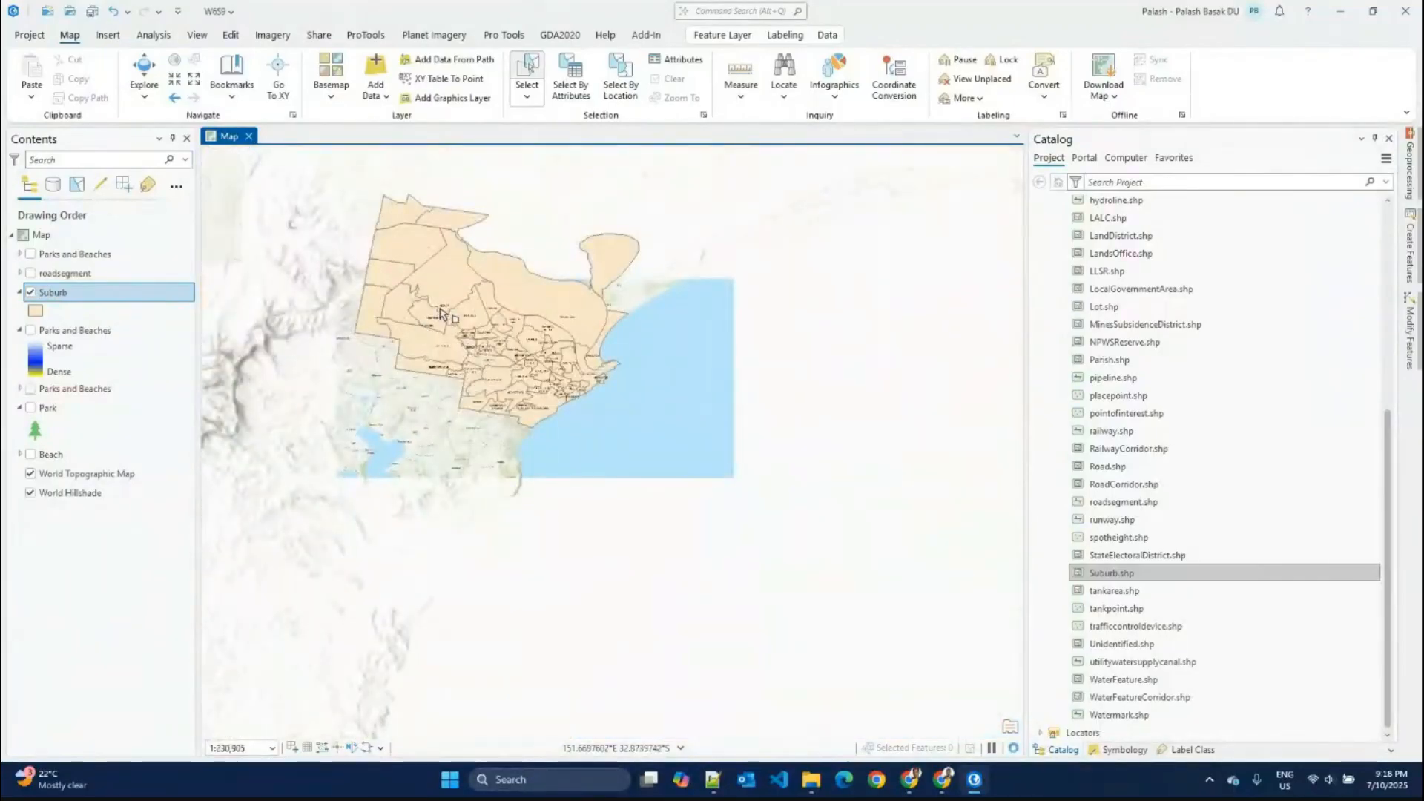
{"action": "scroll", "coordinate": [442, 313], "scroll_direction": "up", "scroll_amount": 1}
{"action": "left_click", "coordinate": [572, 90]}
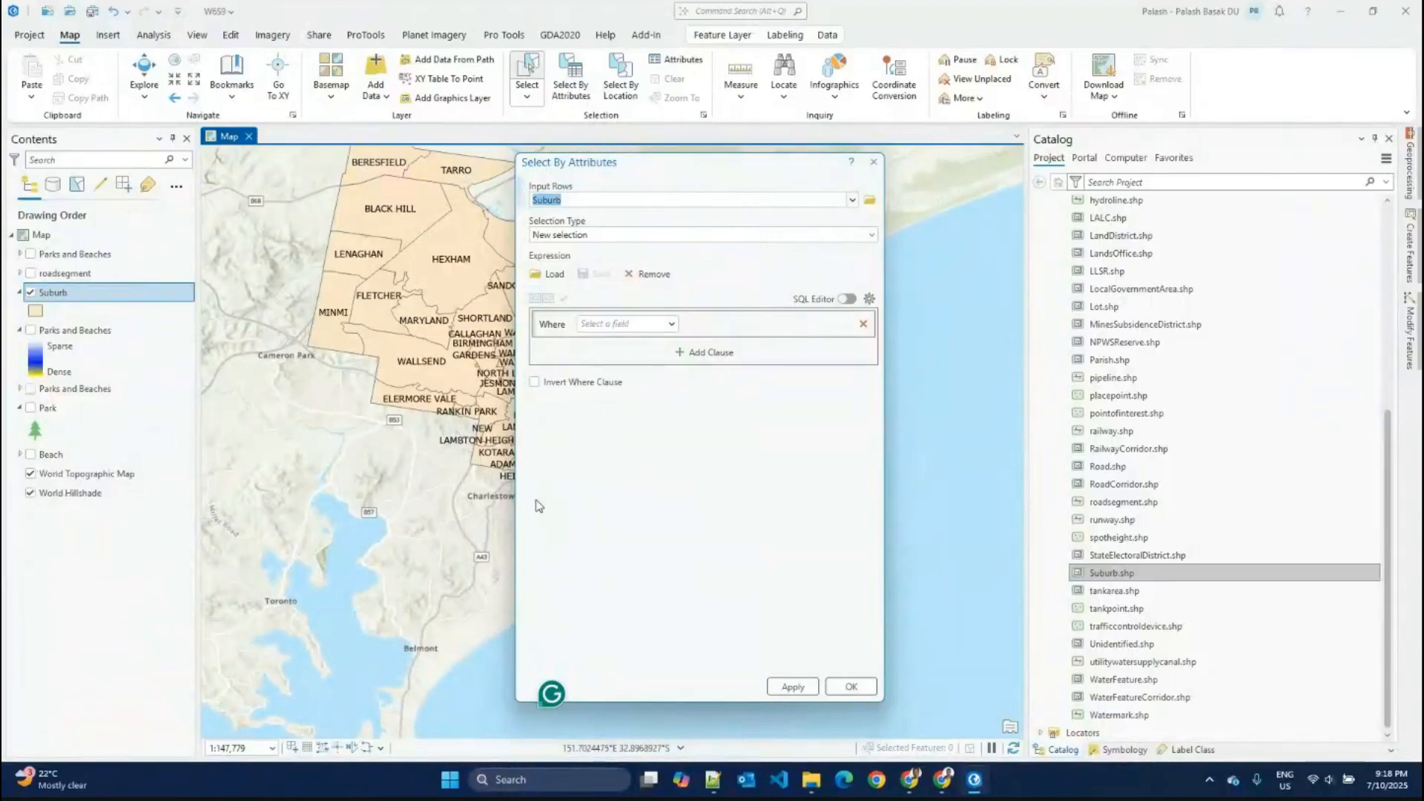
{"action": "left_click", "coordinate": [872, 236]}
{"action": "left_click", "coordinate": [872, 236]}
{"action": "left_click", "coordinate": [666, 326]}
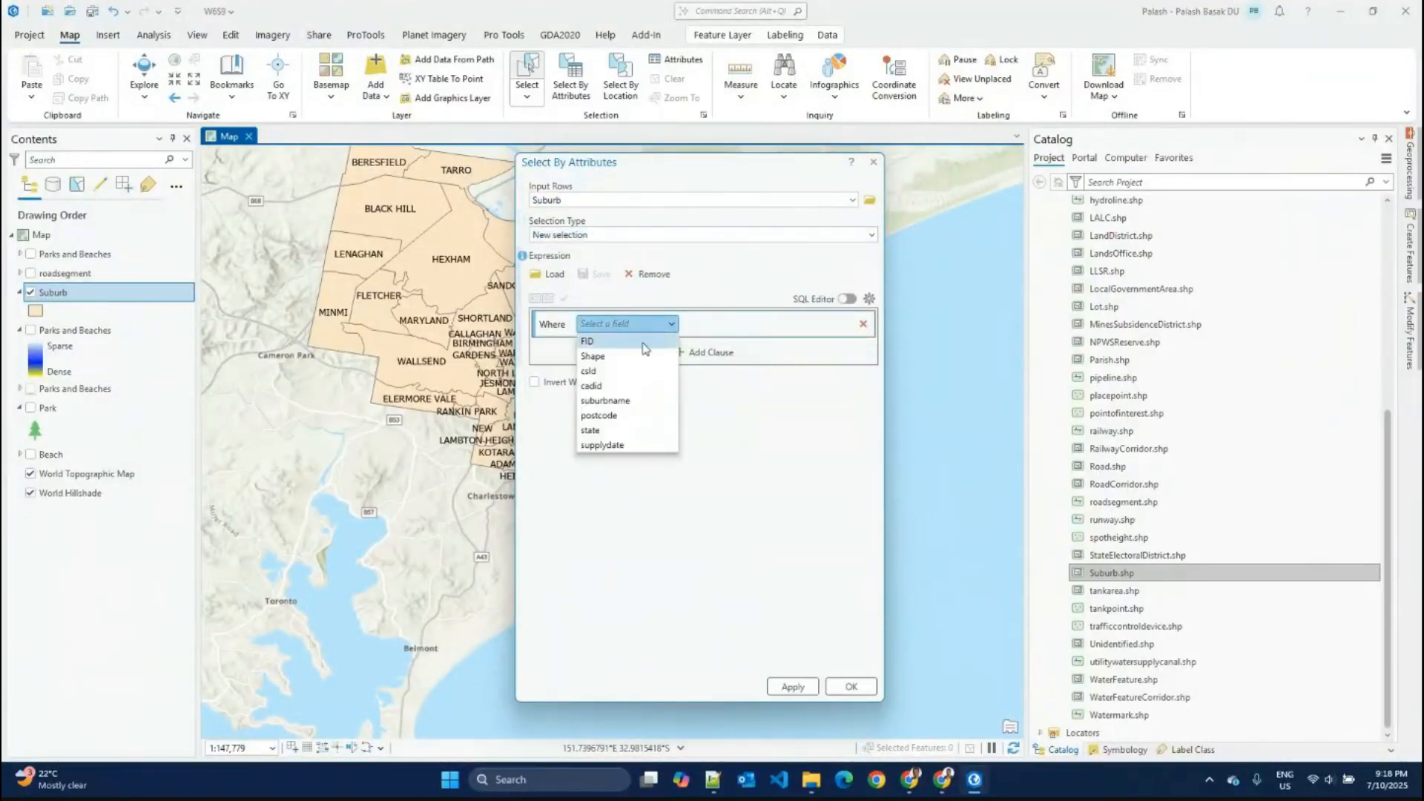
{"action": "left_click", "coordinate": [621, 401]}
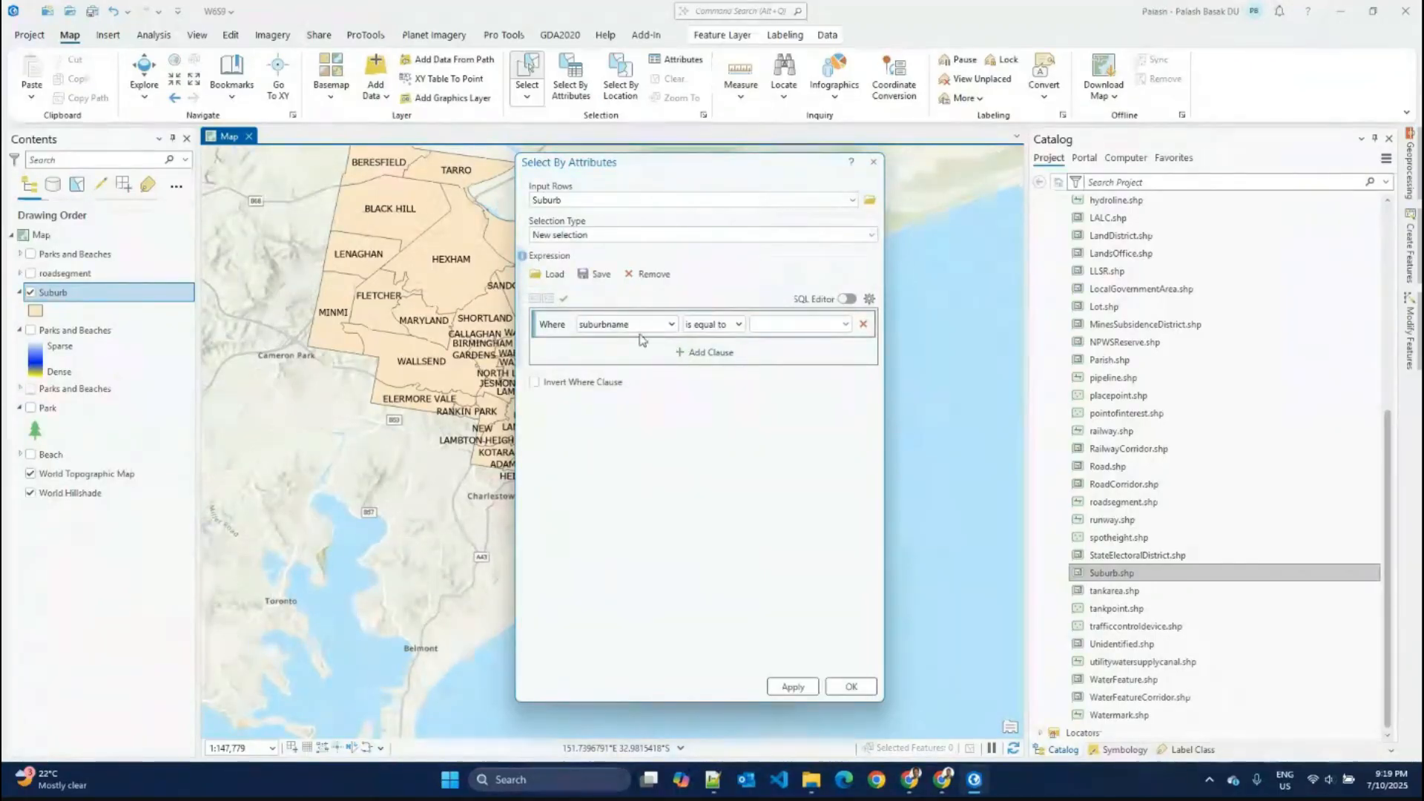
Step: Complete the clause as suburbname is equal to NEWCASTLE and run the attribute selection
{"action": "left_click", "coordinate": [739, 325]}
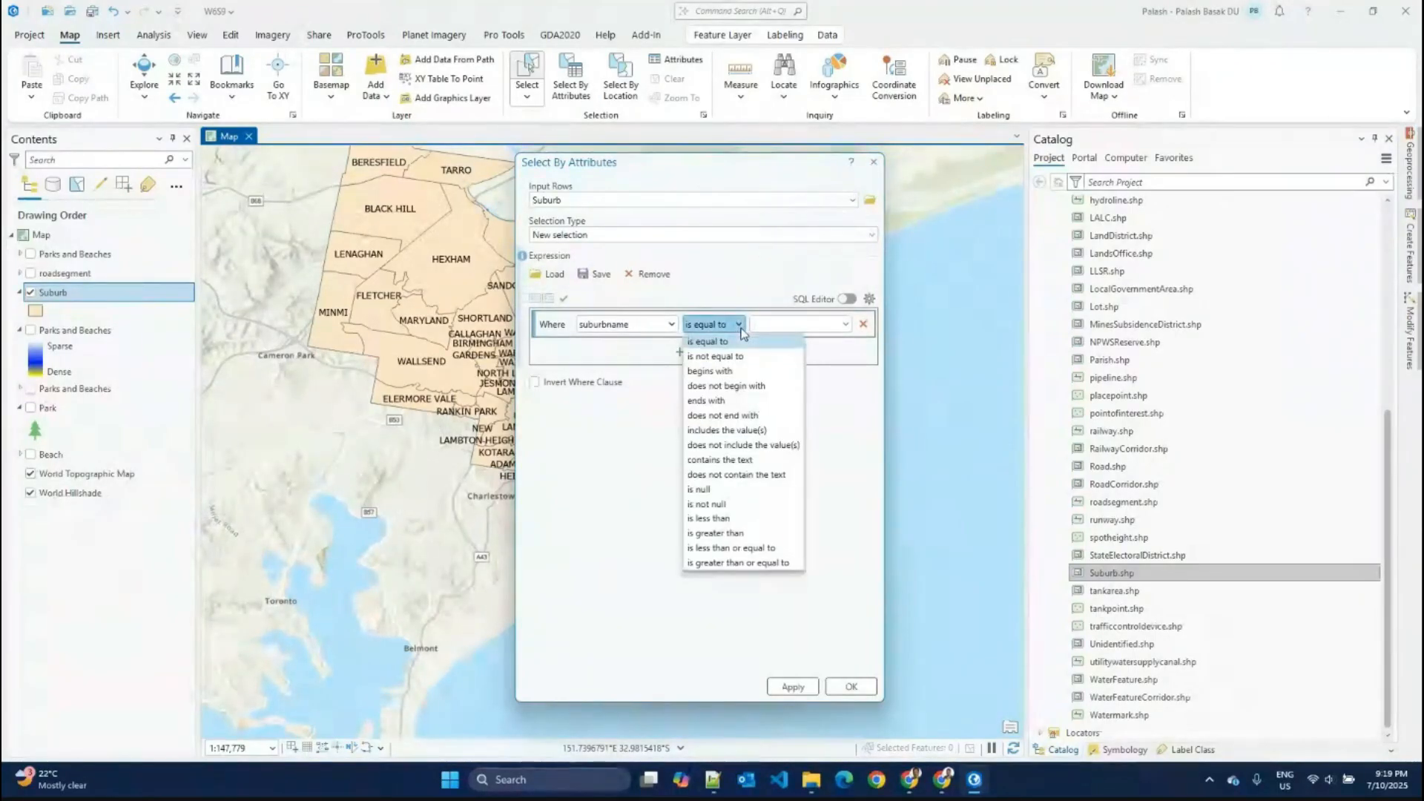
{"action": "left_click", "coordinate": [725, 341]}
{"action": "left_click", "coordinate": [846, 324]}
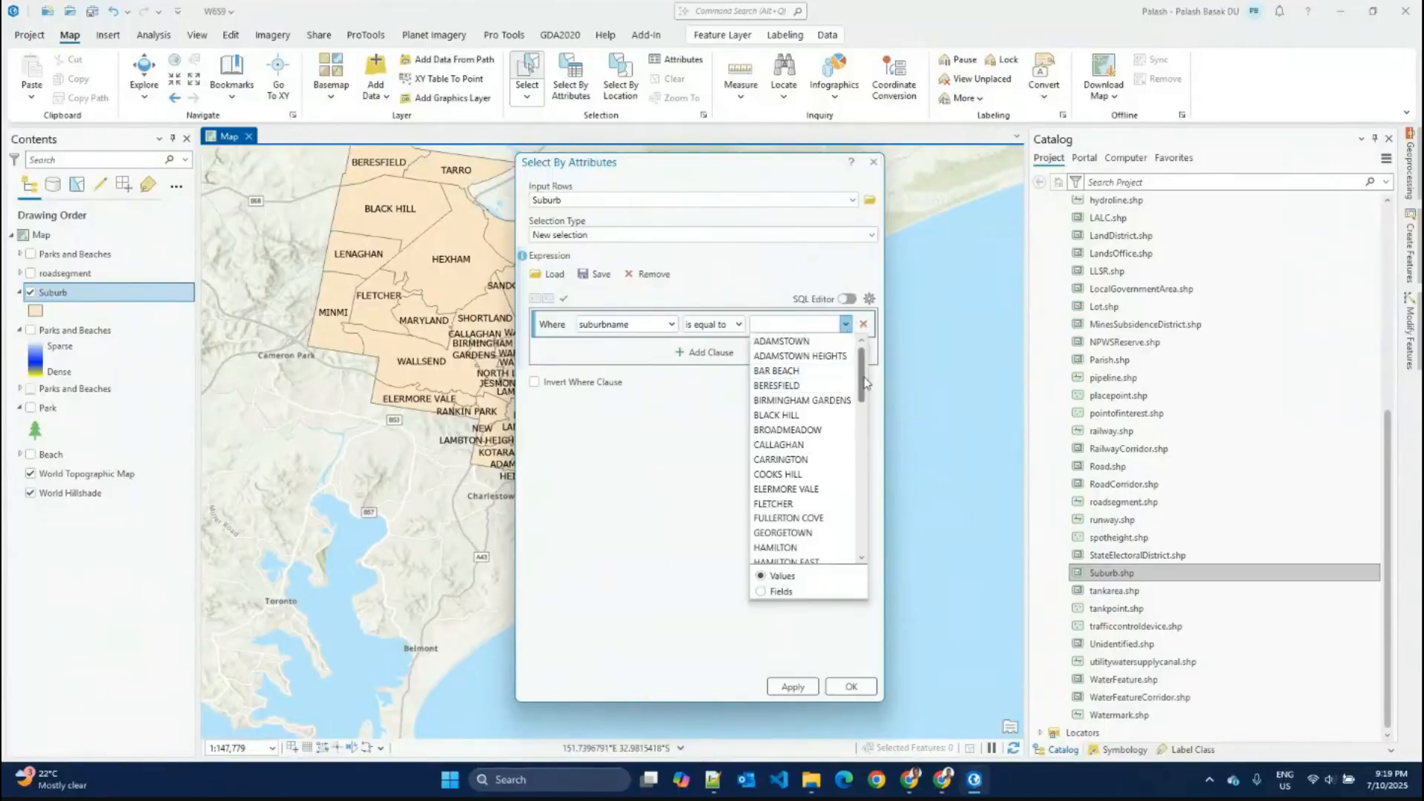
{"action": "left_click_drag", "start_coordinate": [865, 382], "coordinate": [864, 473]}
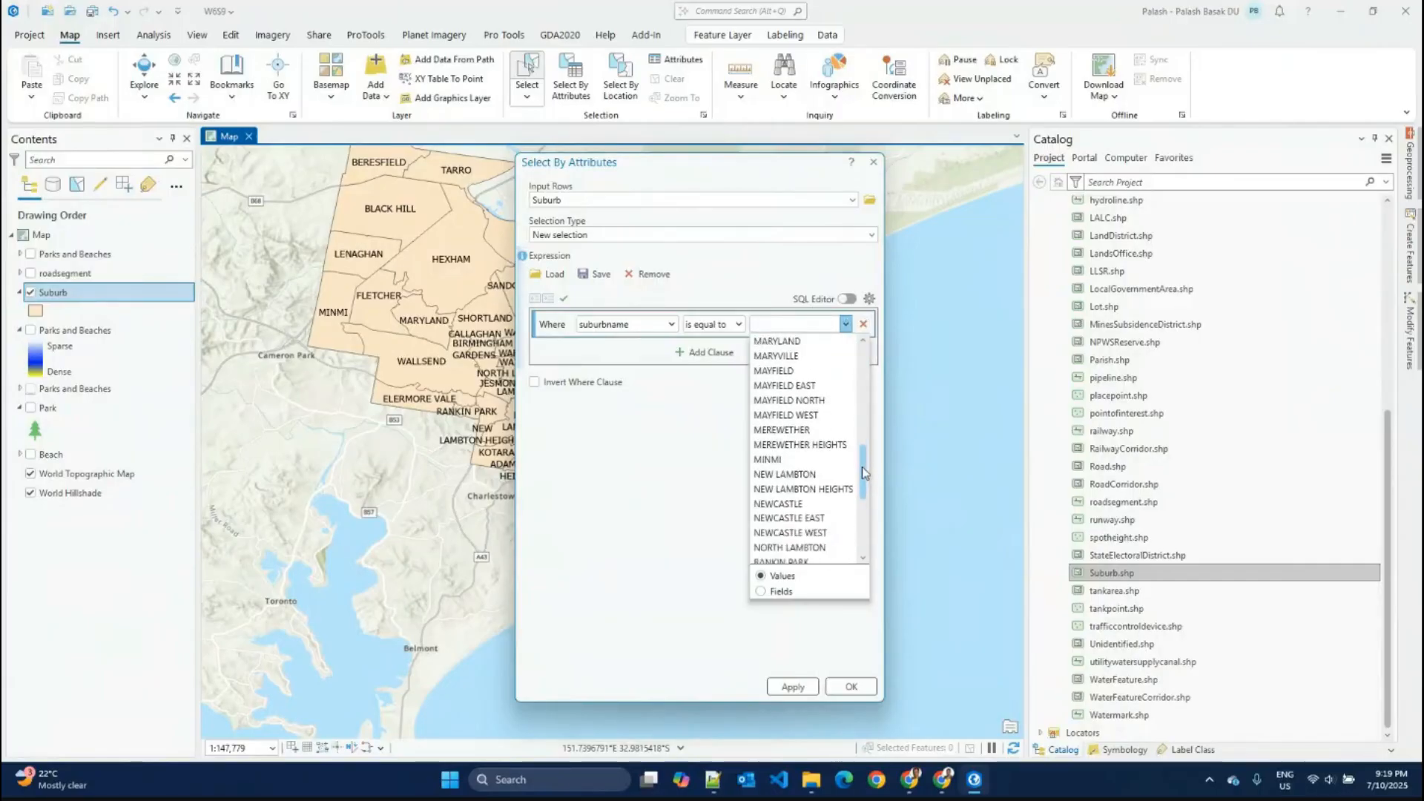
{"action": "left_click", "coordinate": [776, 490]}
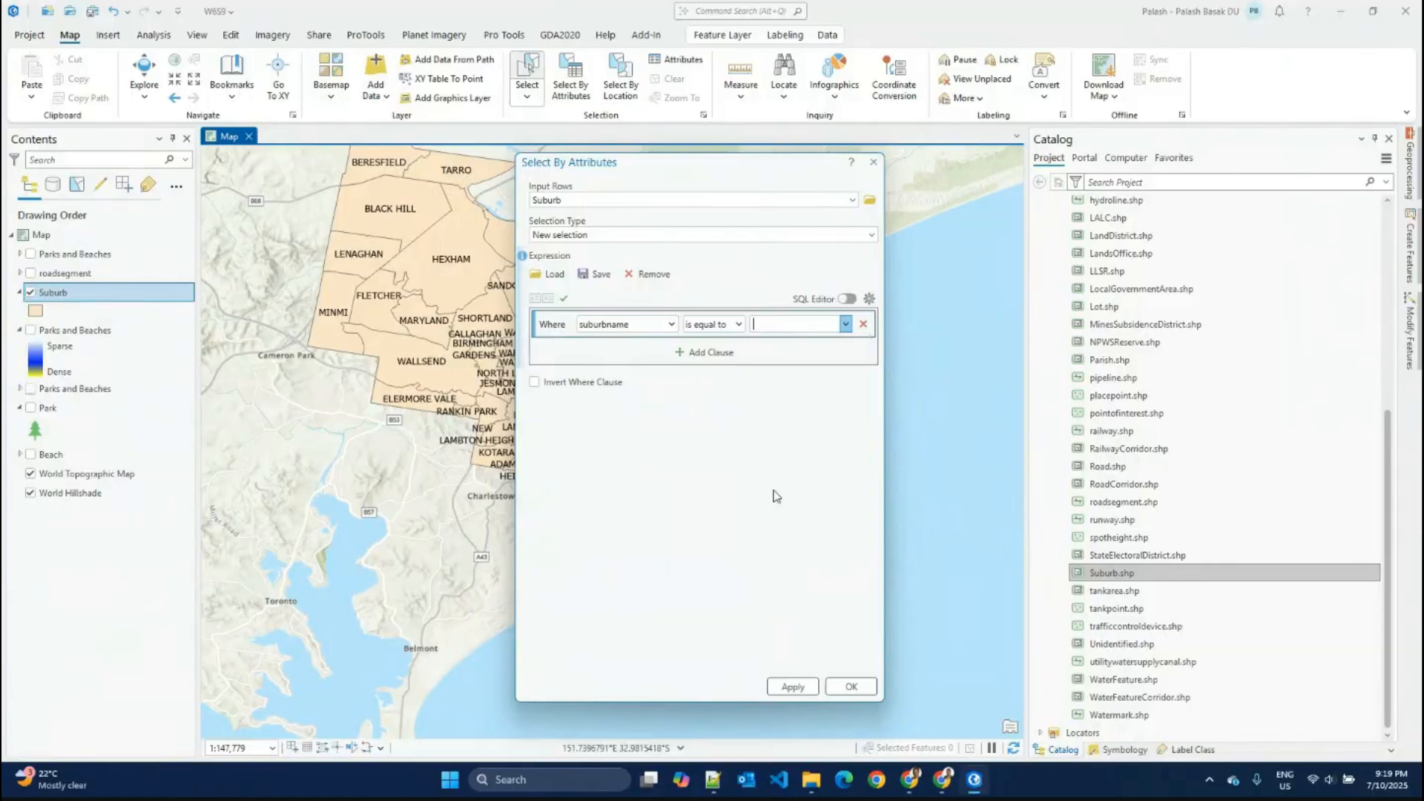
{"action": "left_click", "coordinate": [792, 687]}
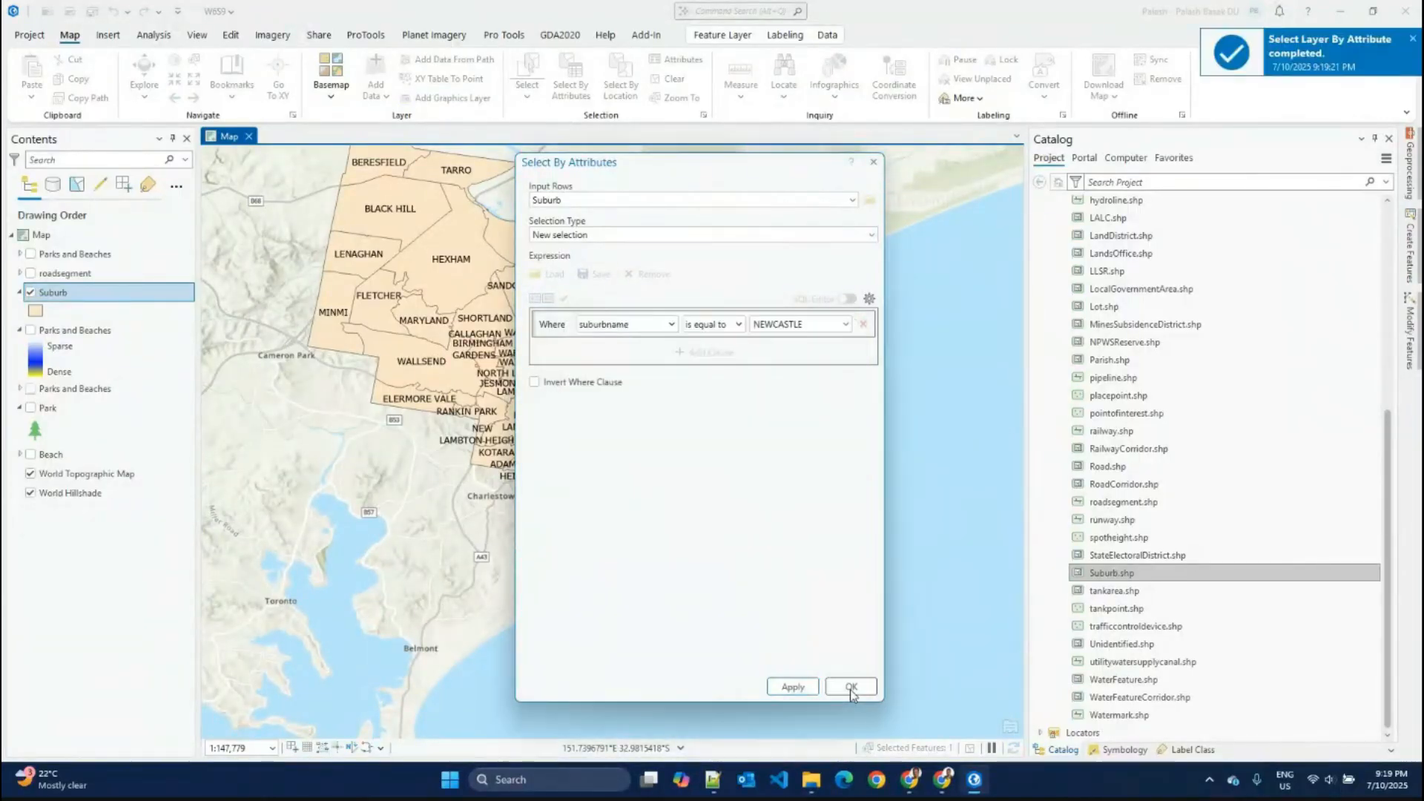
{"action": "left_click", "coordinate": [850, 689]}
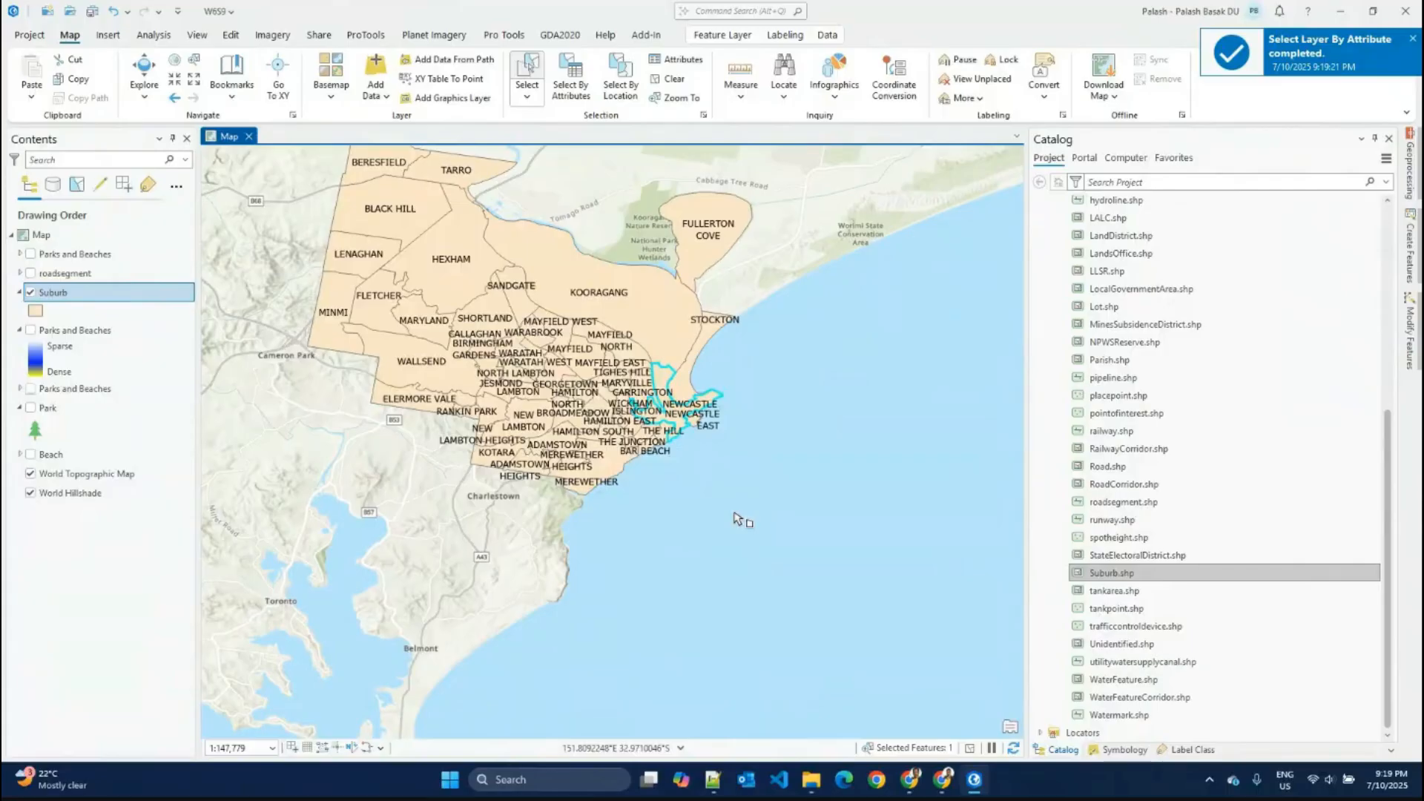
Step: Check the Suburb layer's selection options and zoom the map to the selected Newcastle suburb
{"action": "right_click", "coordinate": [64, 297]}
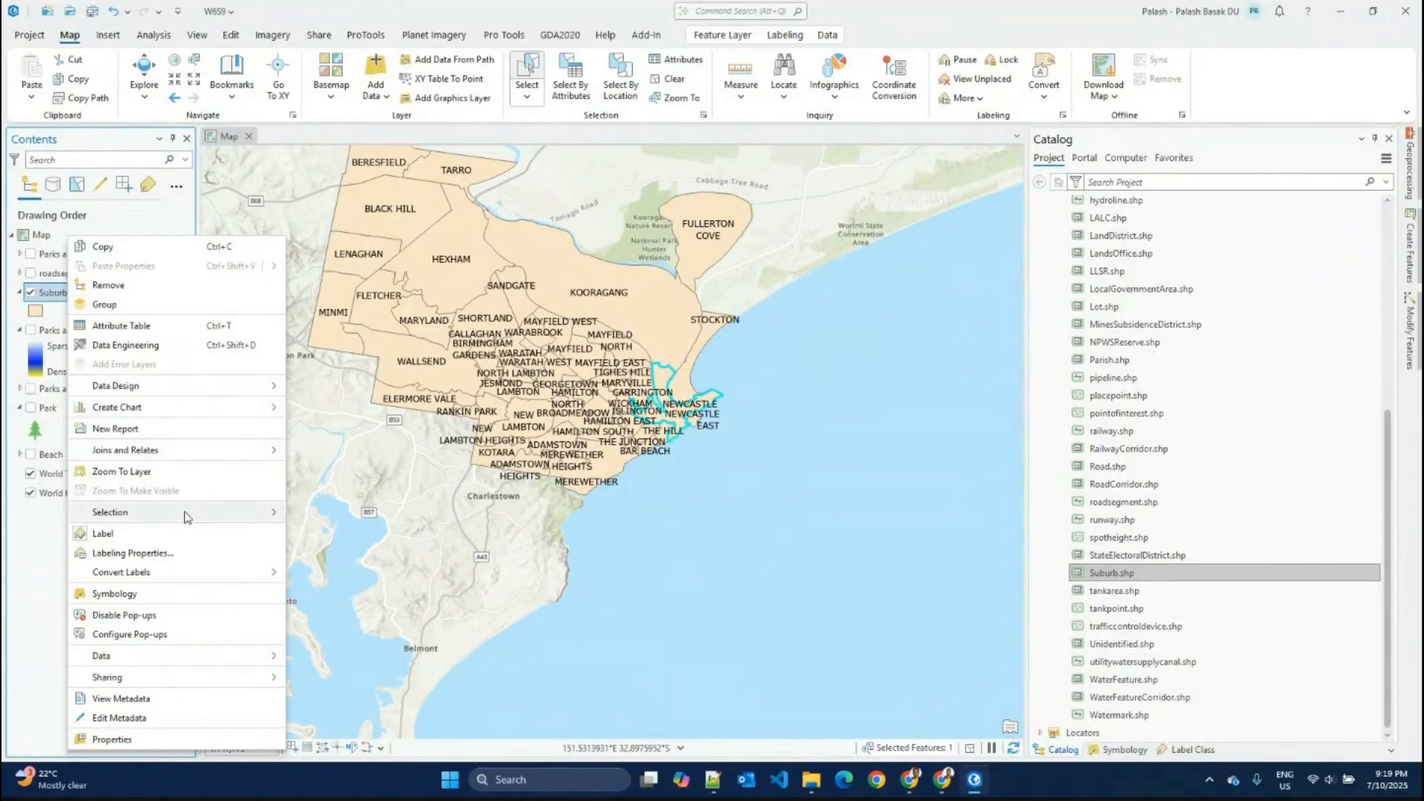
{"action": "mouse_move", "coordinate": [191, 517]}
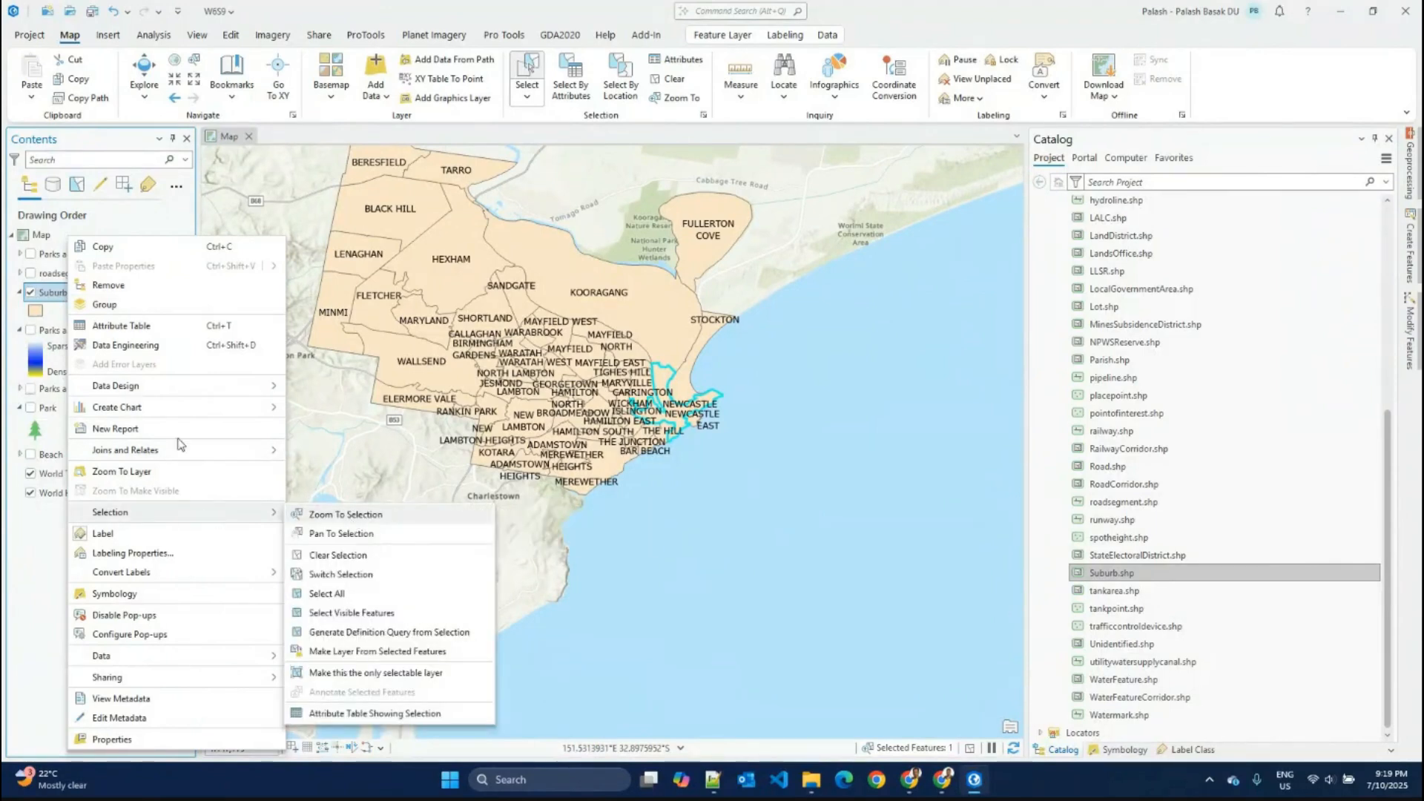
{"action": "left_click", "coordinate": [689, 136]}
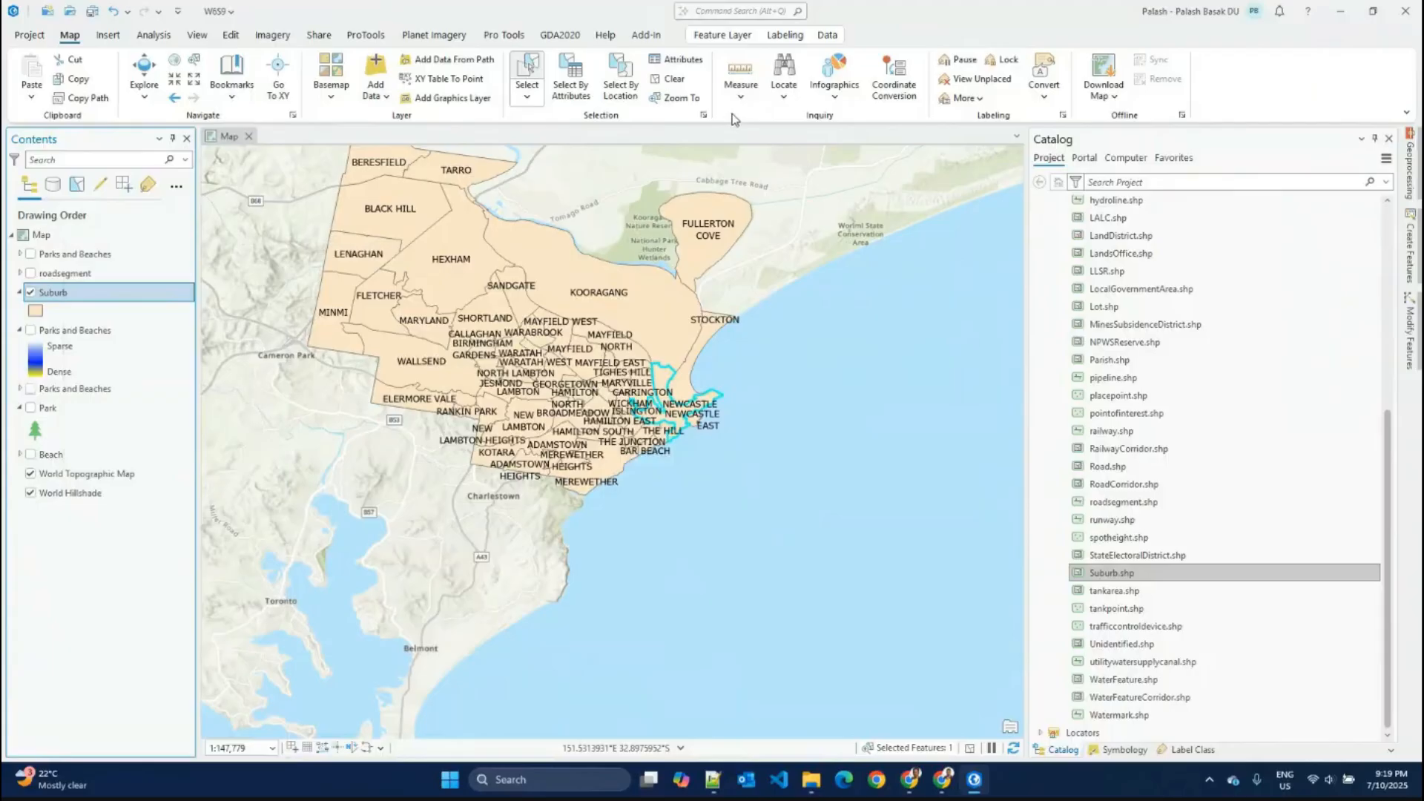
{"action": "left_click", "coordinate": [678, 99]}
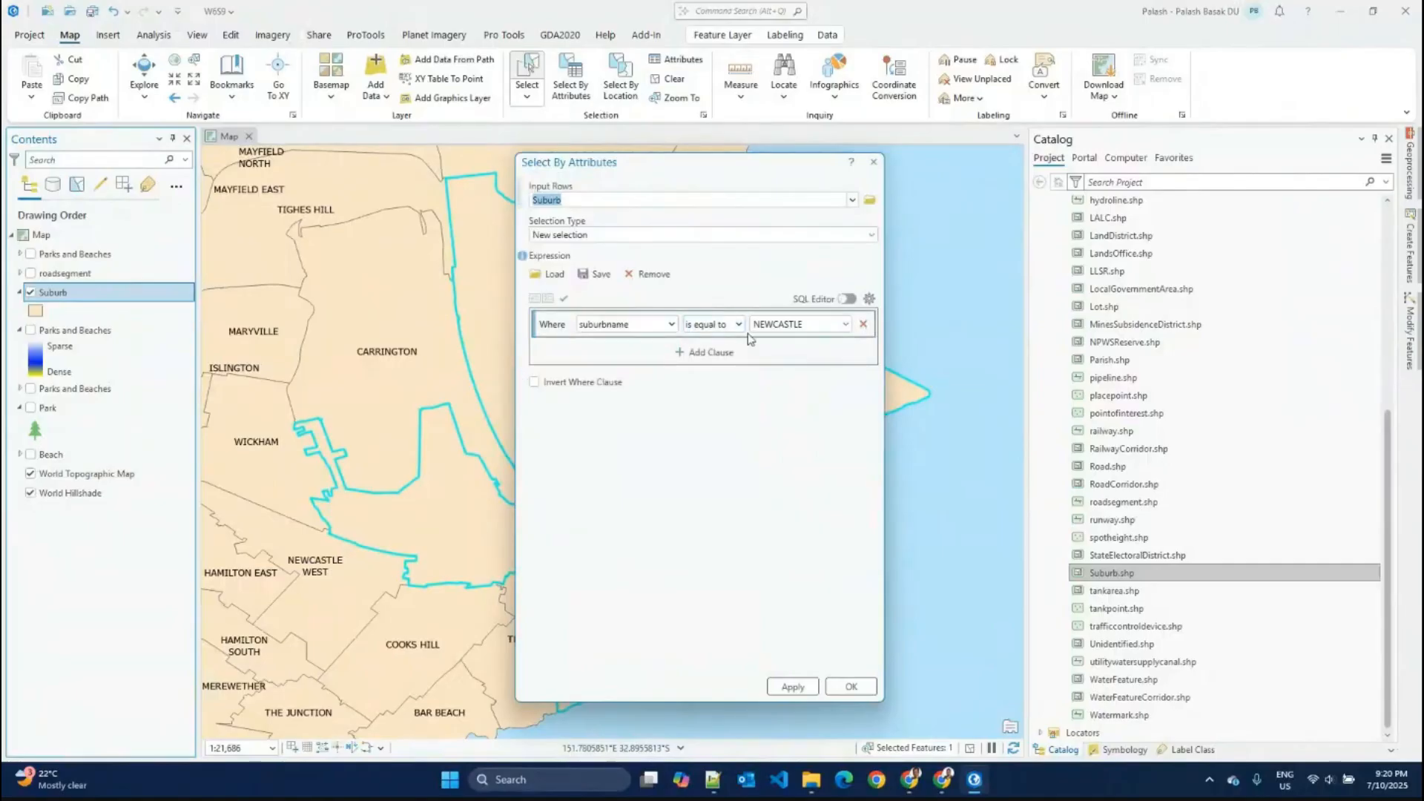
Step: Change the Select By Attributes clause to postcode is equal to 2300 and run the selection
{"action": "left_click", "coordinate": [671, 325]}
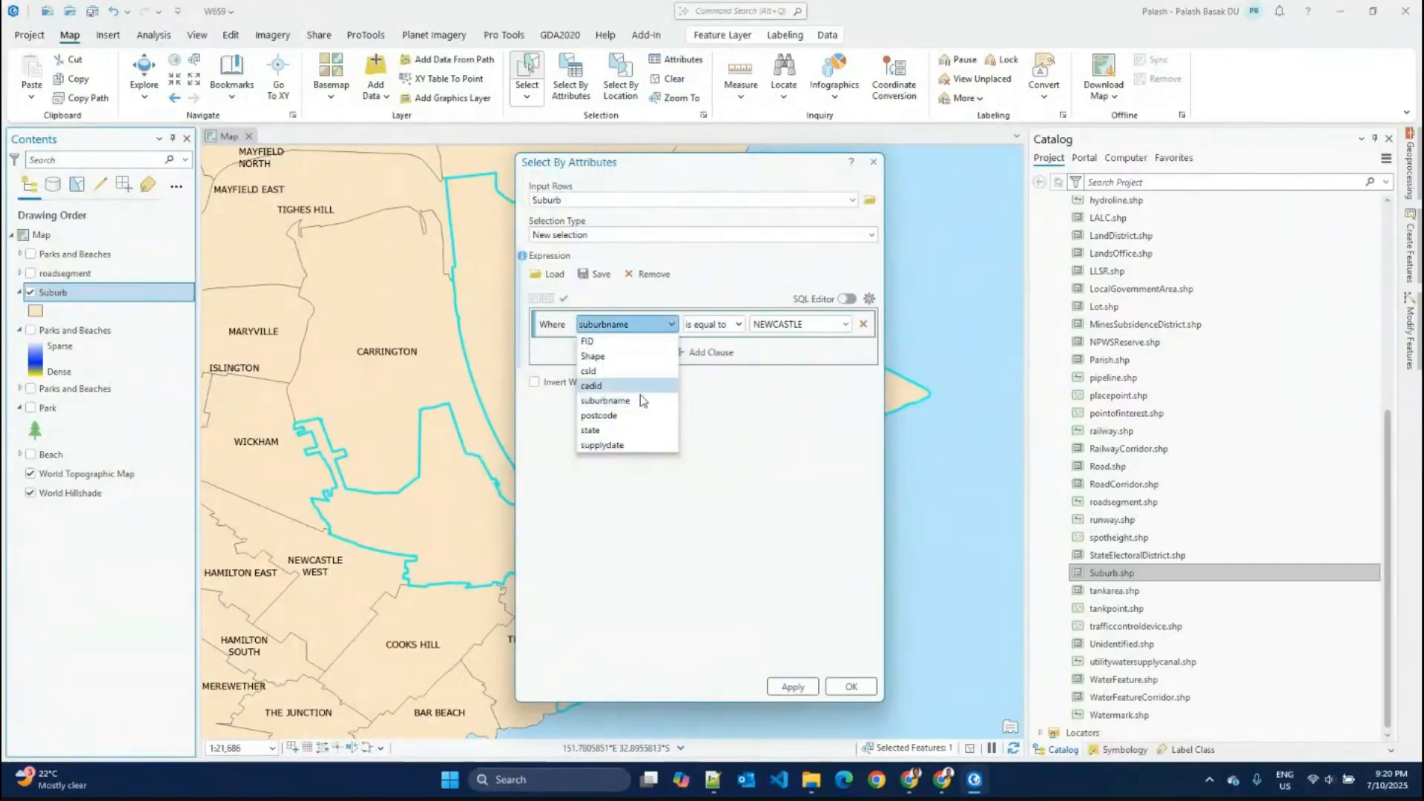
{"action": "left_click", "coordinate": [634, 420]}
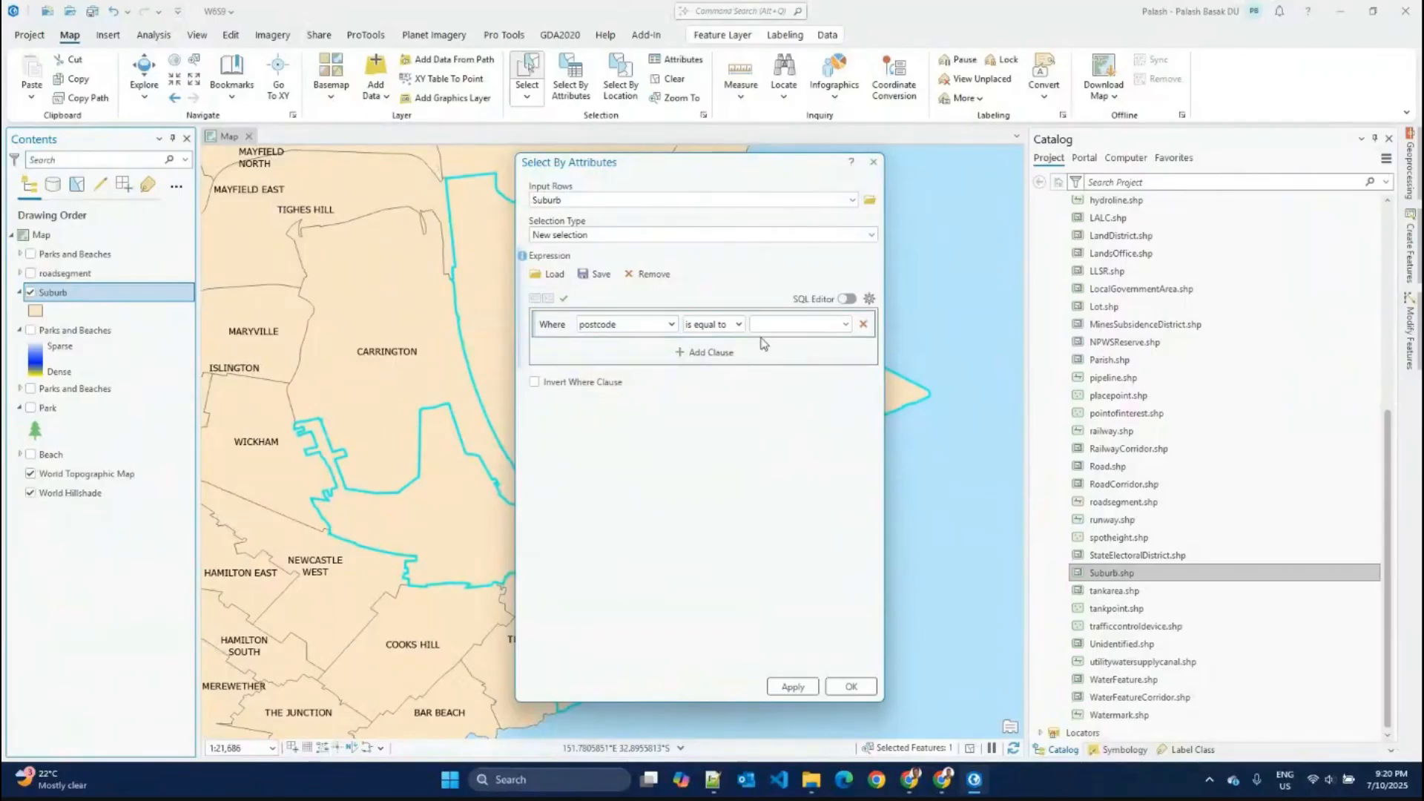
{"action": "left_click", "coordinate": [740, 327]}
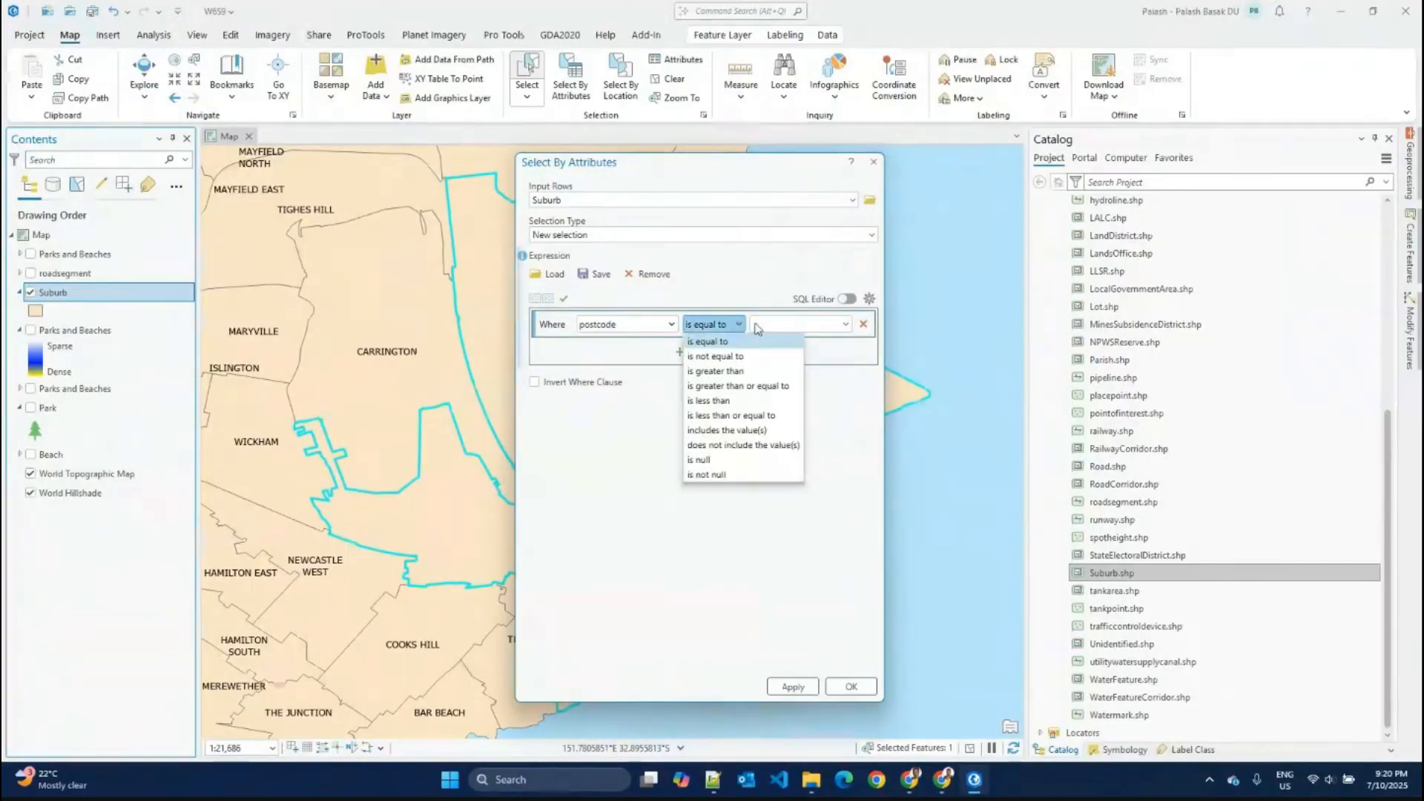
{"action": "left_click", "coordinate": [846, 327]}
{"action": "left_click", "coordinate": [846, 327]}
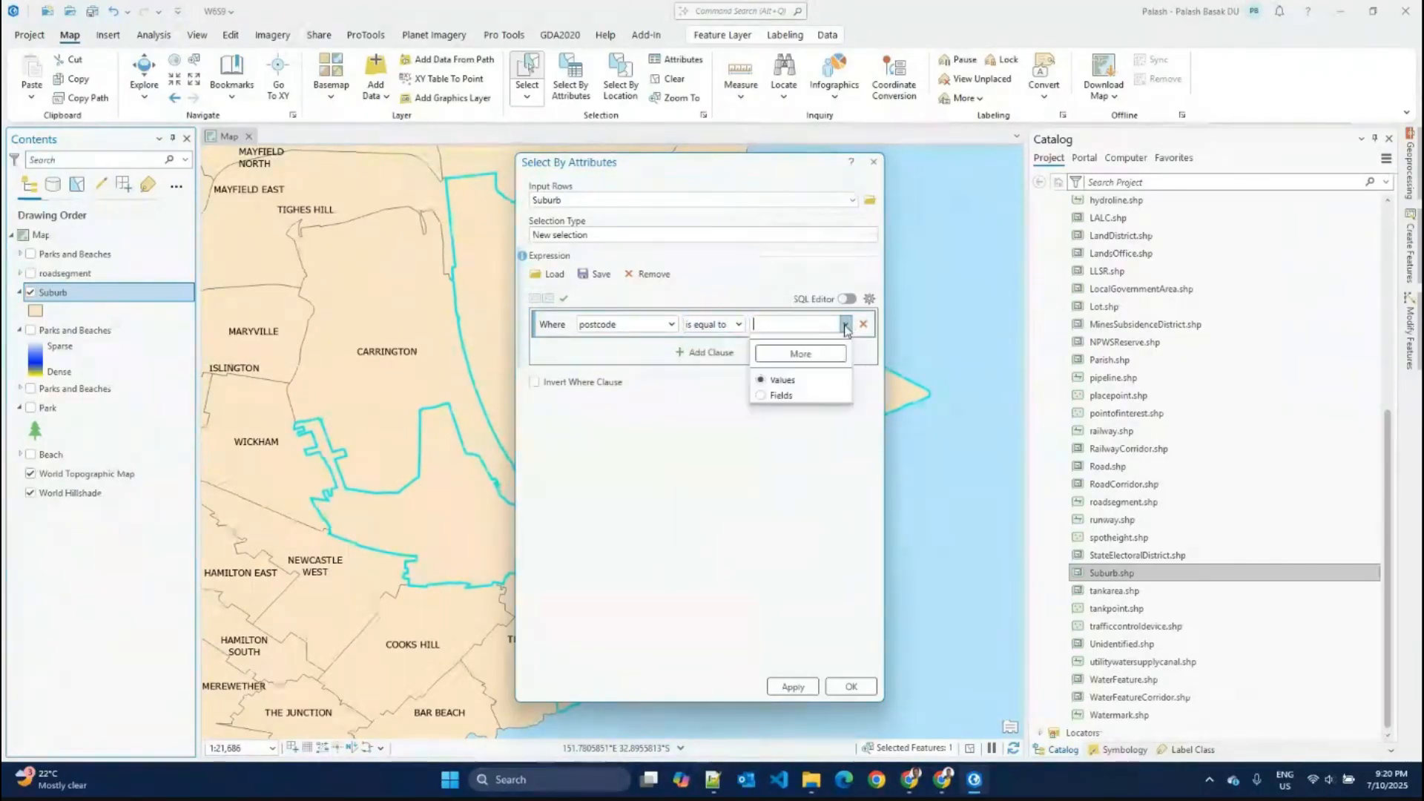
{"action": "left_click_drag", "start_coordinate": [849, 429], "coordinate": [852, 497]}
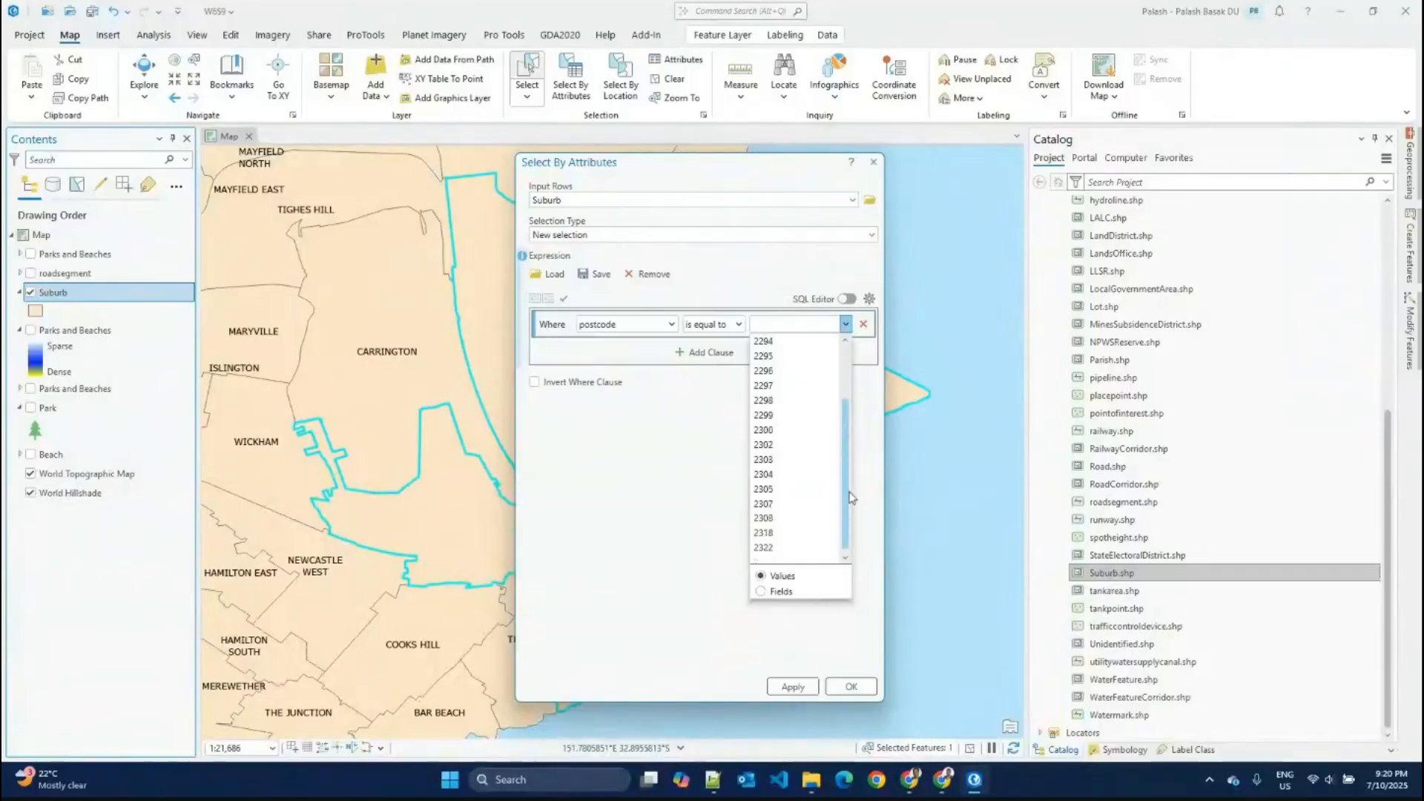
{"action": "left_click", "coordinate": [771, 429]}
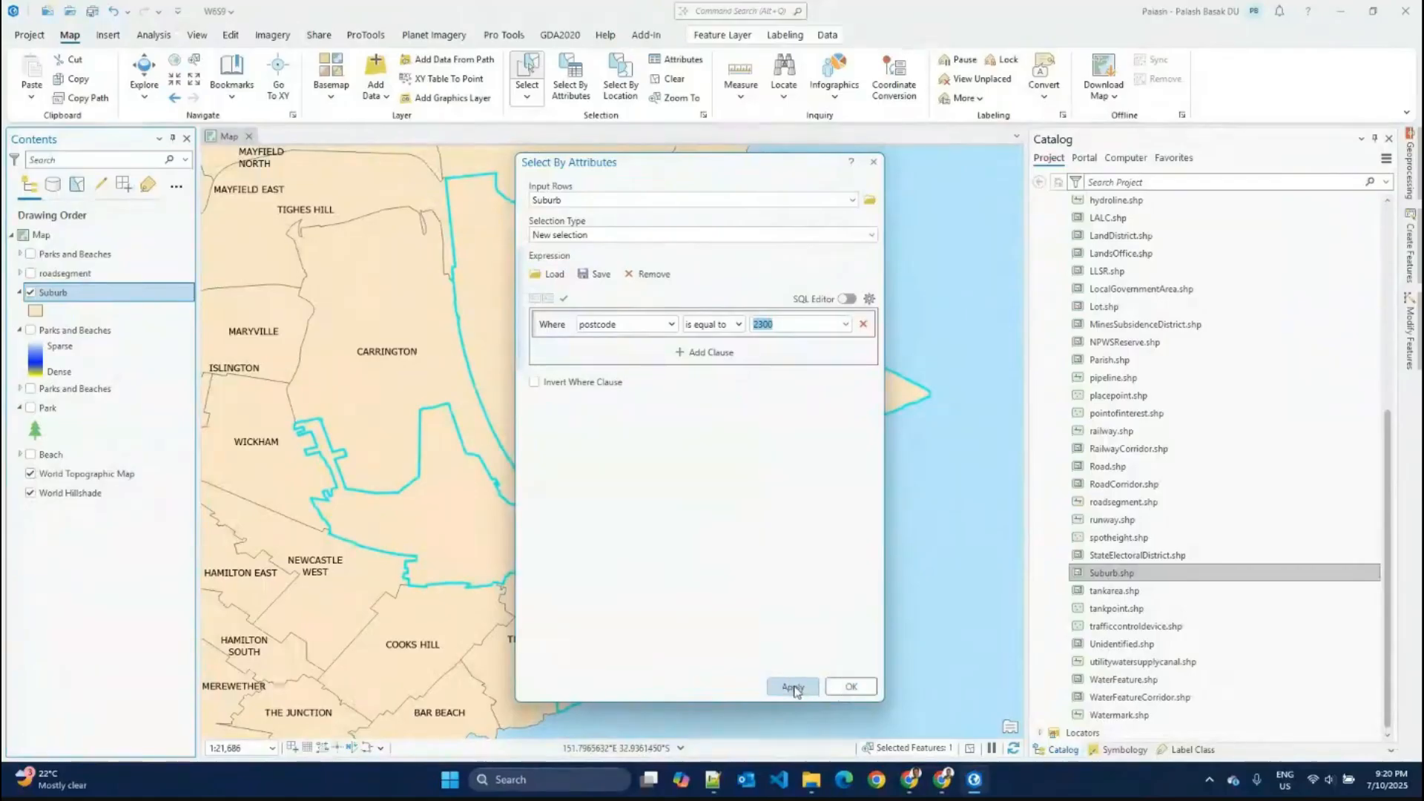
{"action": "left_click", "coordinate": [843, 690]}
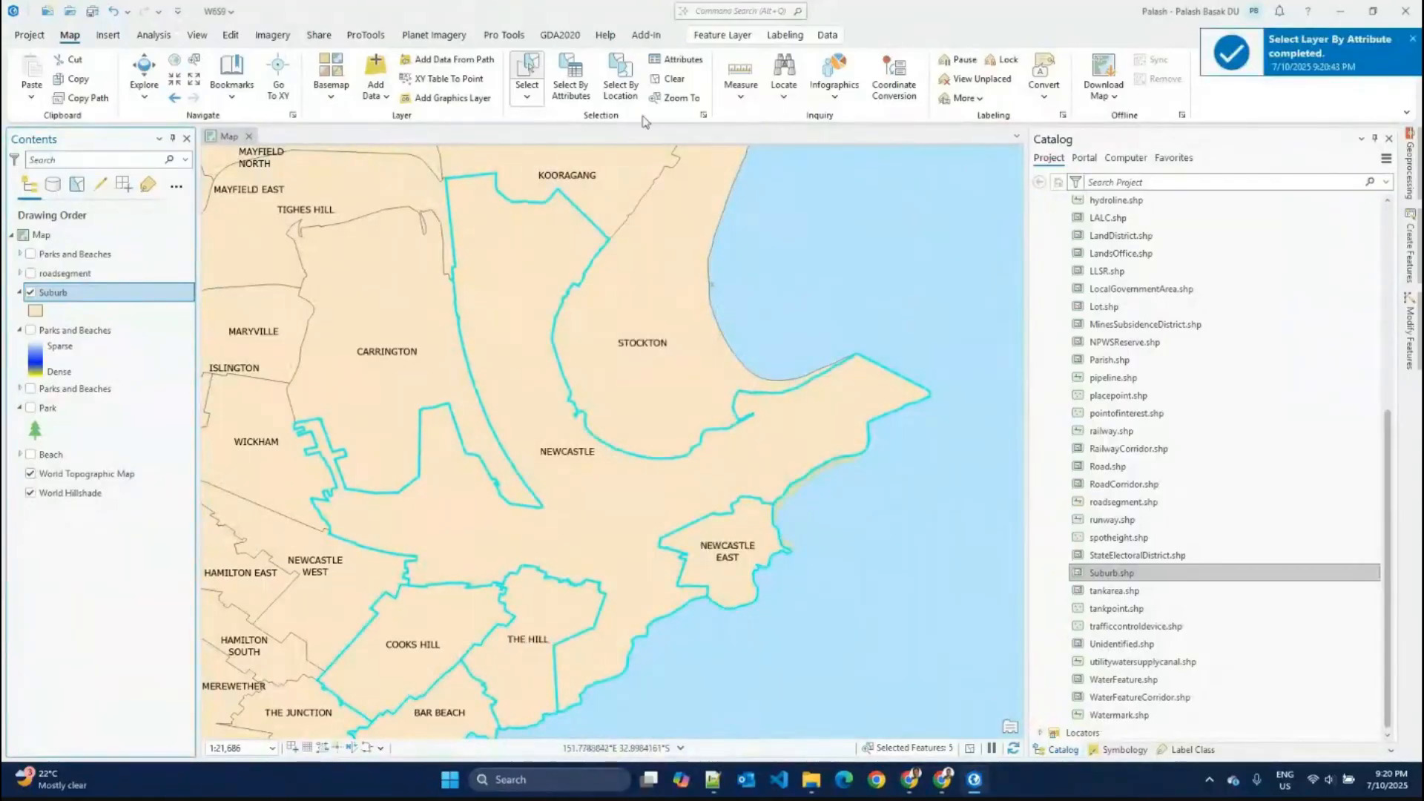
Step: Zoom to the selected suburbs and show only their records in the Suburb attribute table
{"action": "left_click", "coordinate": [678, 99]}
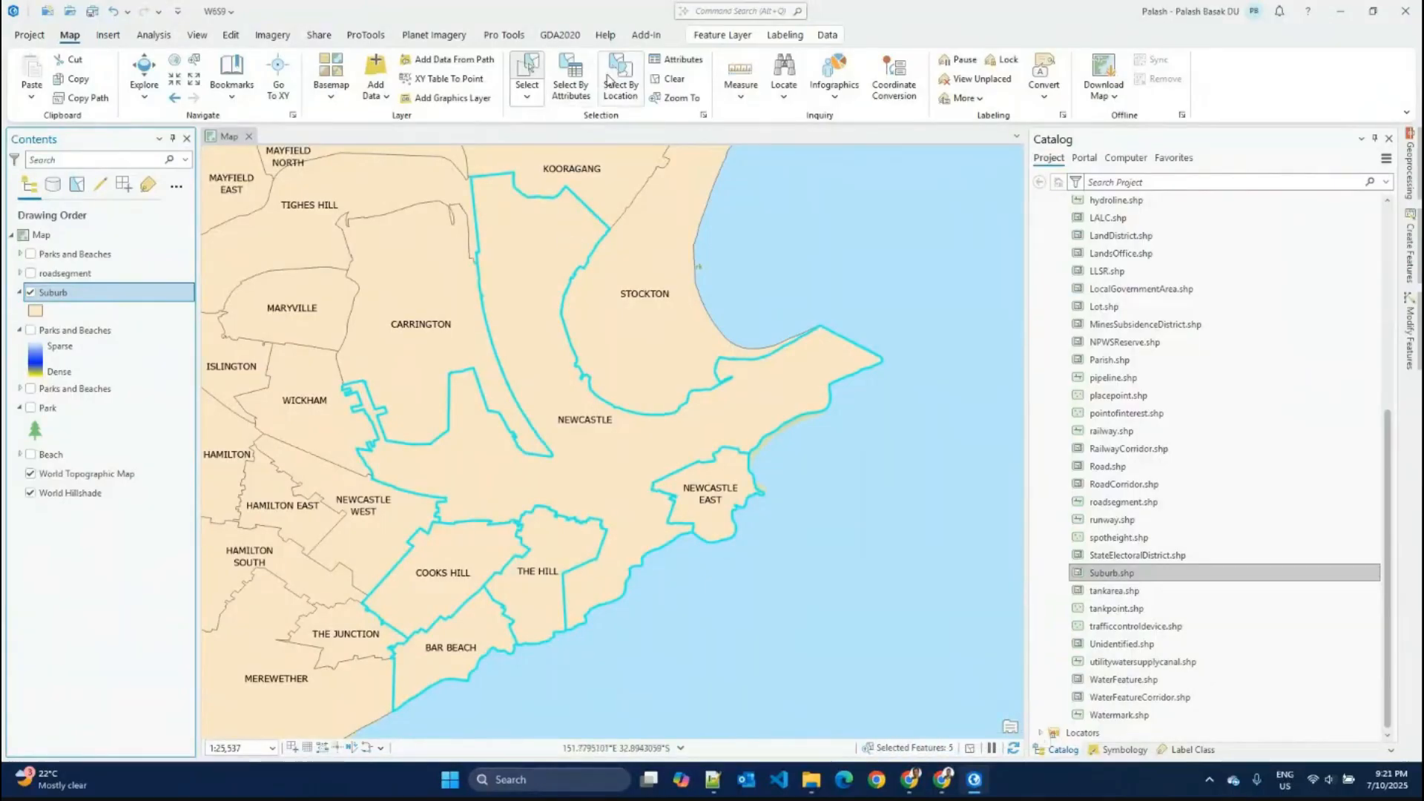
{"action": "right_click", "coordinate": [62, 295]}
{"action": "key", "text": "Escape"}
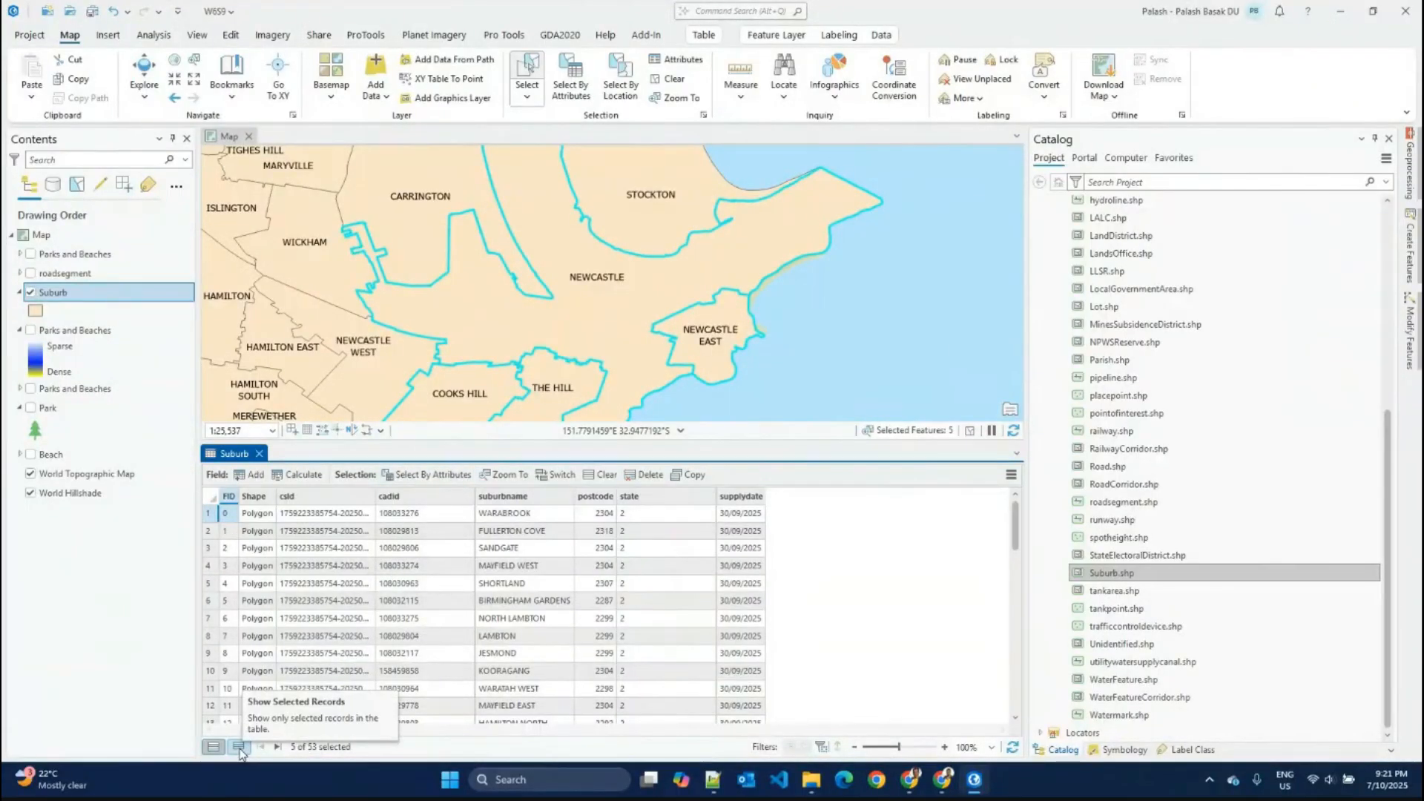
{"action": "left_click", "coordinate": [238, 747]}
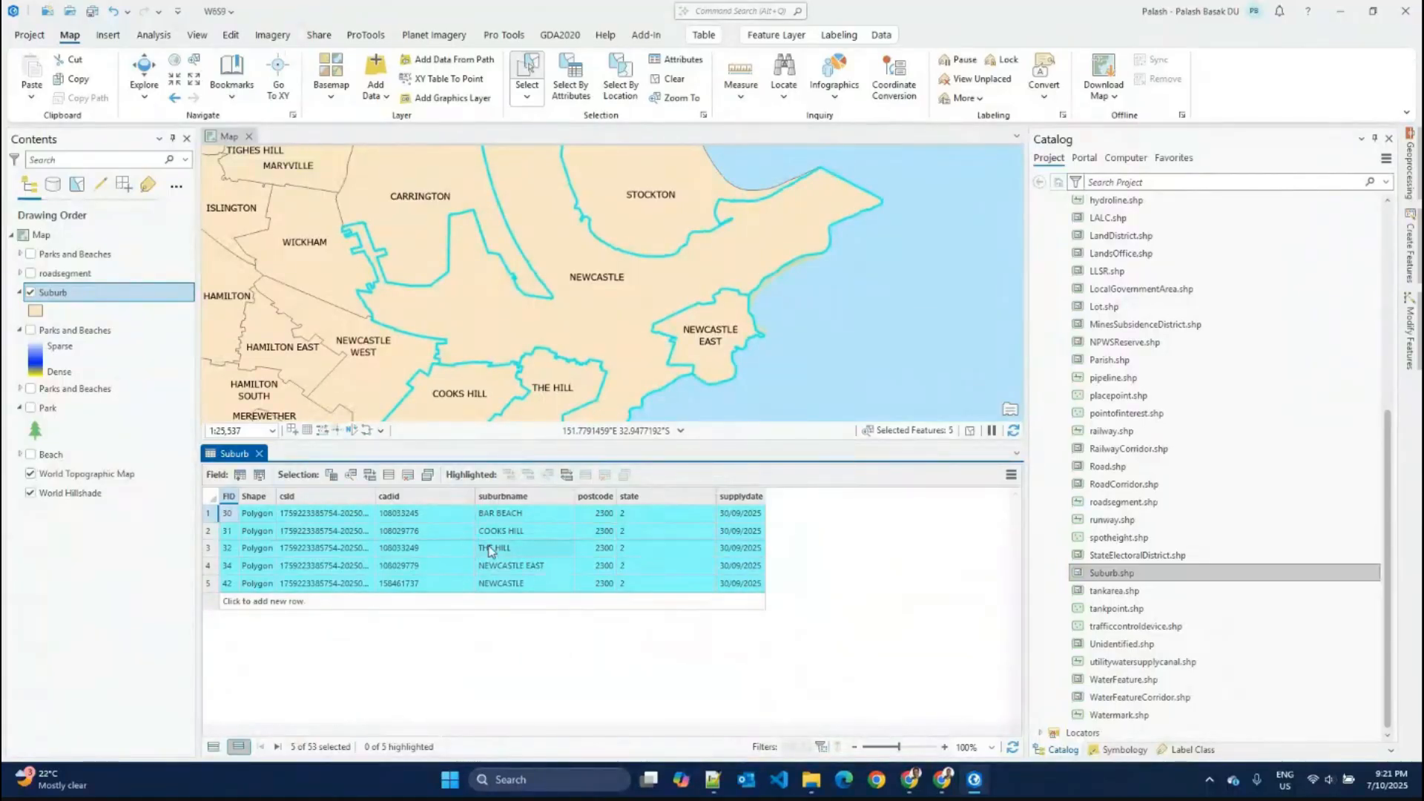
Step: Add the spotheight.shp shapefile to the current map
{"action": "right_click", "coordinate": [1164, 543]}
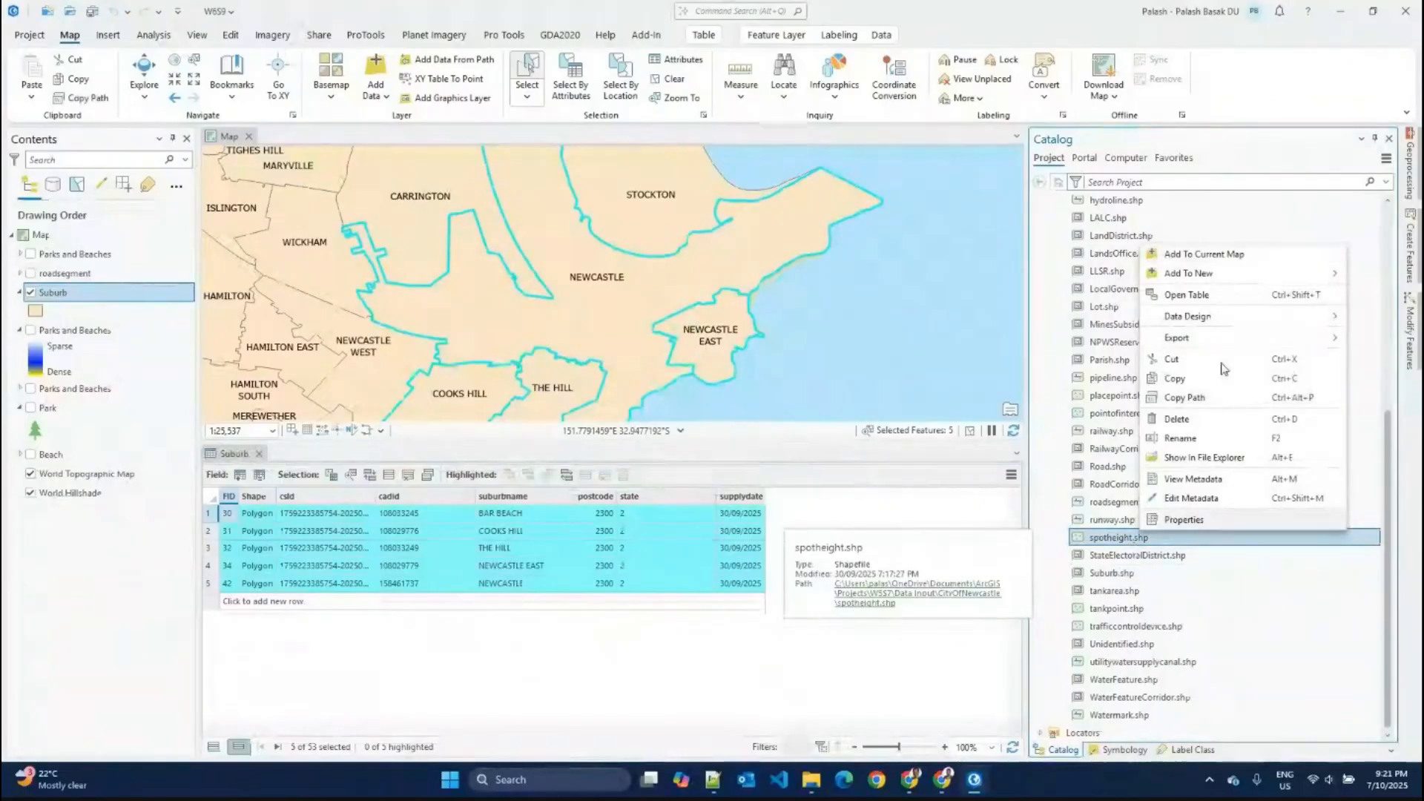
{"action": "left_click", "coordinate": [1229, 260]}
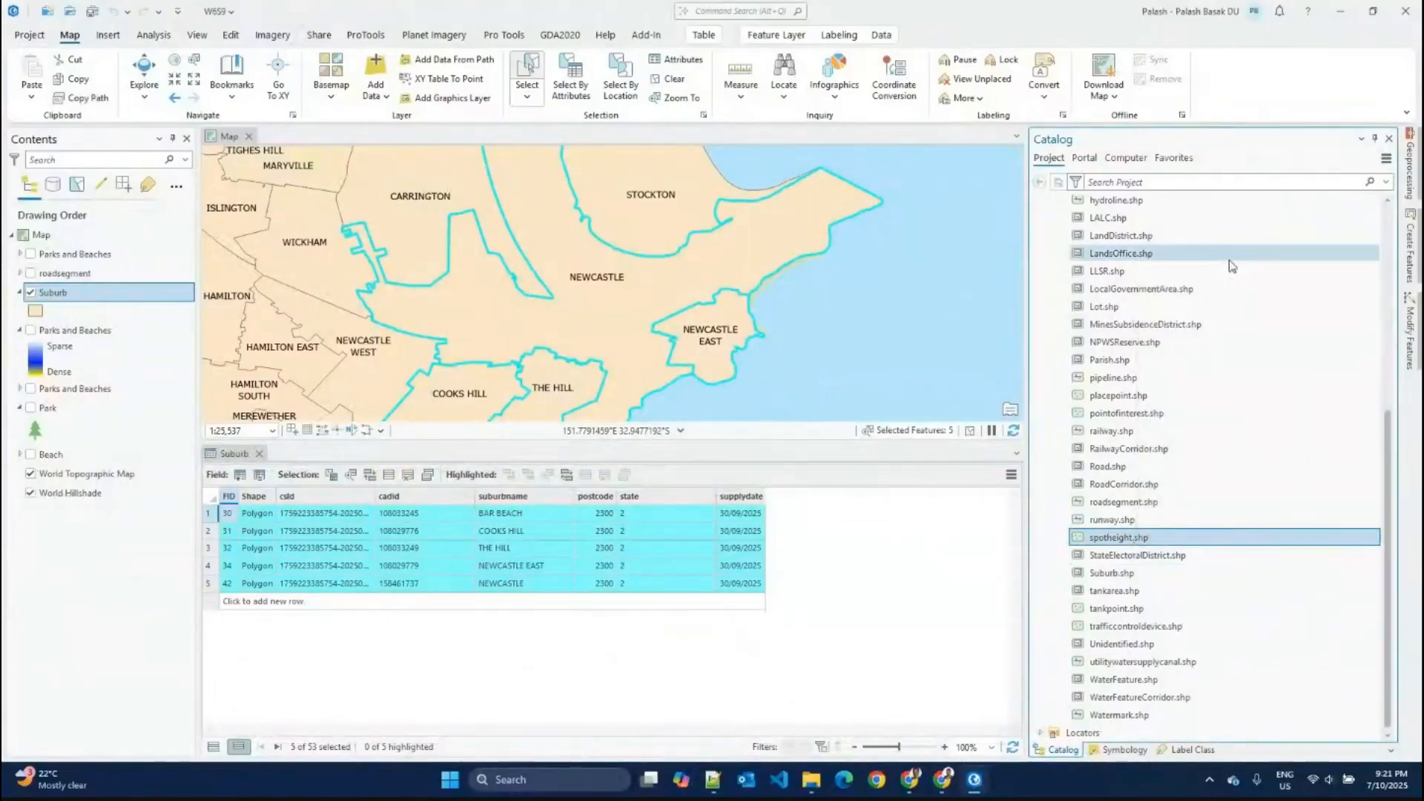
Step: Open the spotheight attribute table and examine the values in its elevation column
{"action": "right_click", "coordinate": [71, 256]}
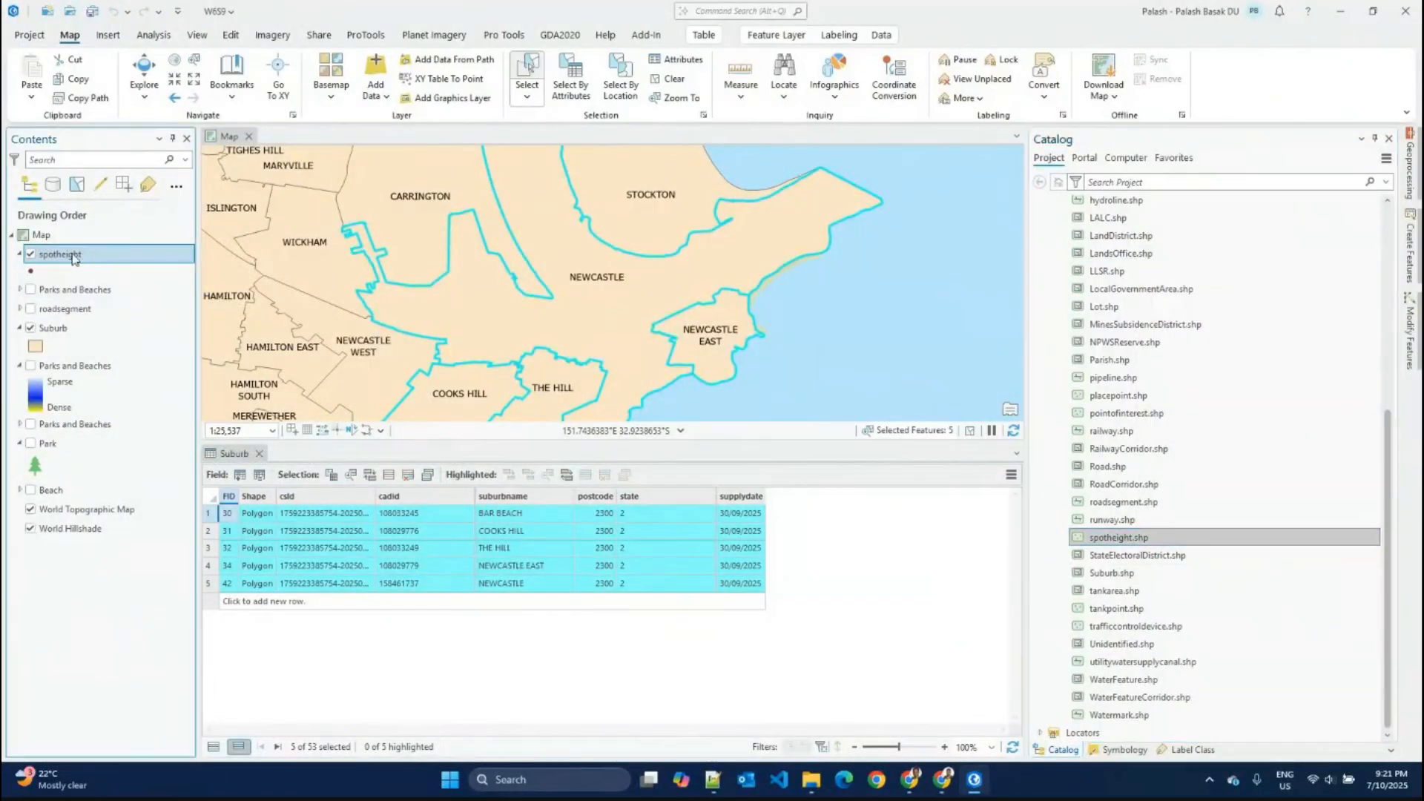
{"action": "left_click", "coordinate": [125, 190]}
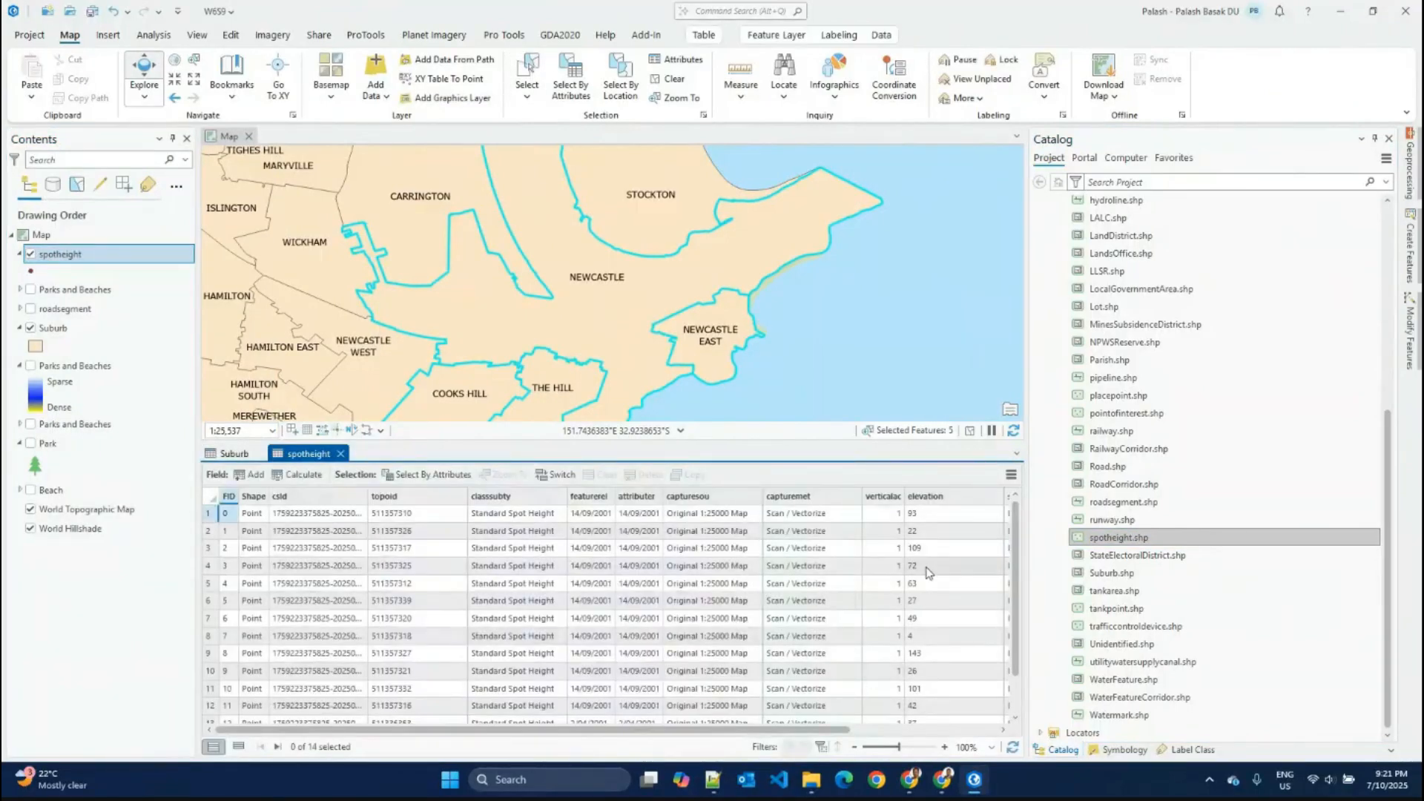
{"action": "left_click_drag", "start_coordinate": [672, 731], "coordinate": [820, 730]}
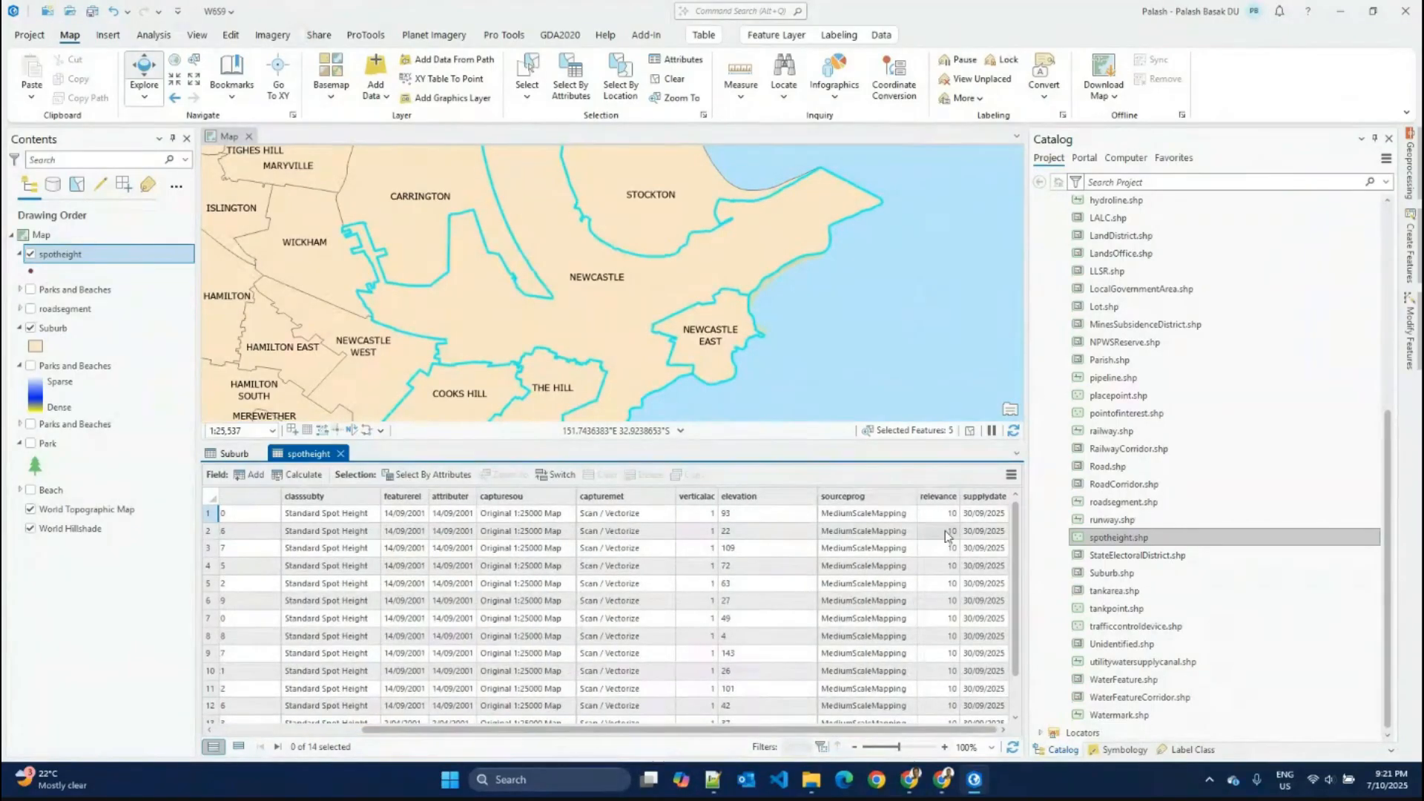
{"action": "scroll", "coordinate": [974, 610], "scroll_direction": "down", "scroll_amount": 2}
{"action": "scroll", "coordinate": [976, 610], "scroll_direction": "up", "scroll_amount": 2}
{"action": "left_click", "coordinate": [739, 518]}
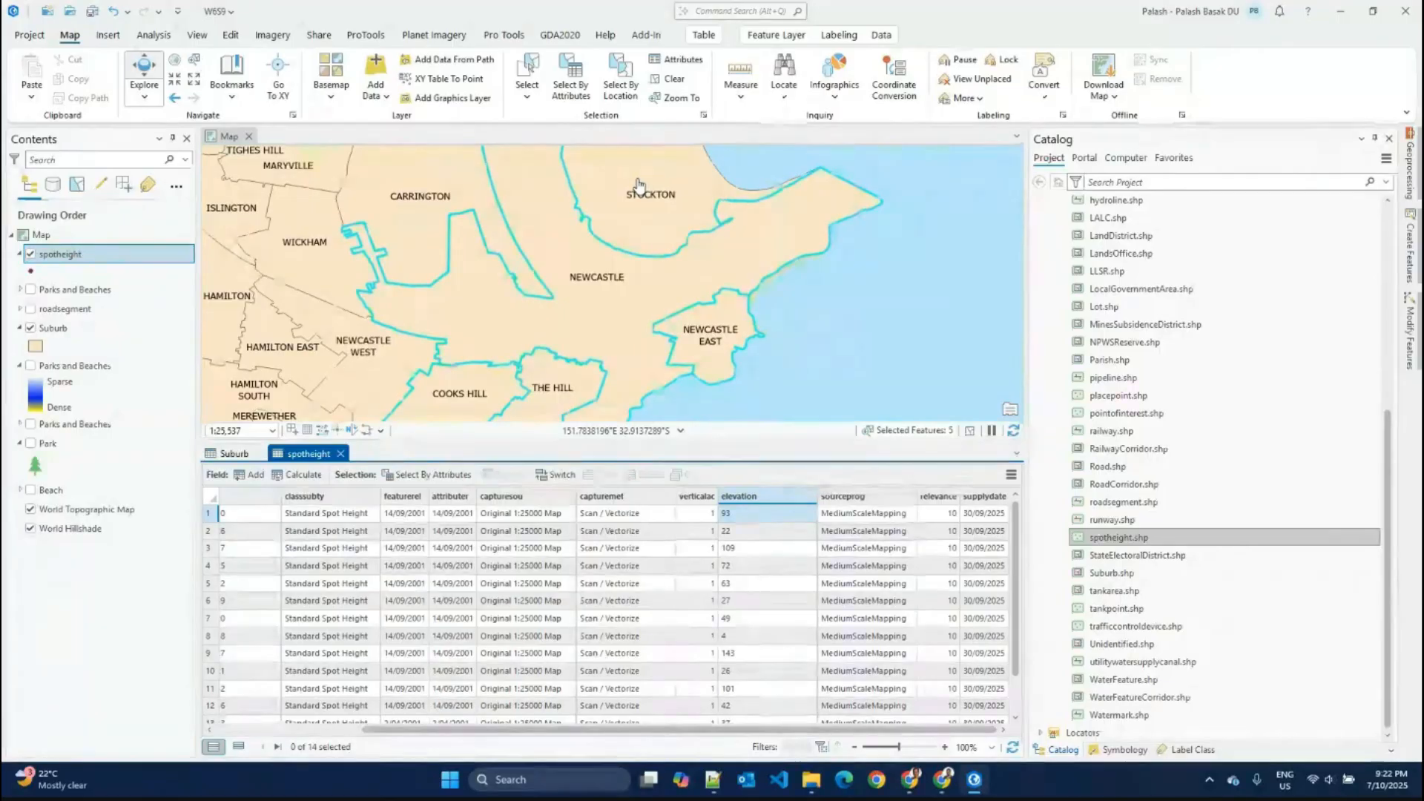
Step: Check the data type of spotheight's elevation field in the fields view, and close both the spotheight table and the fields view
{"action": "left_click", "coordinate": [703, 38]}
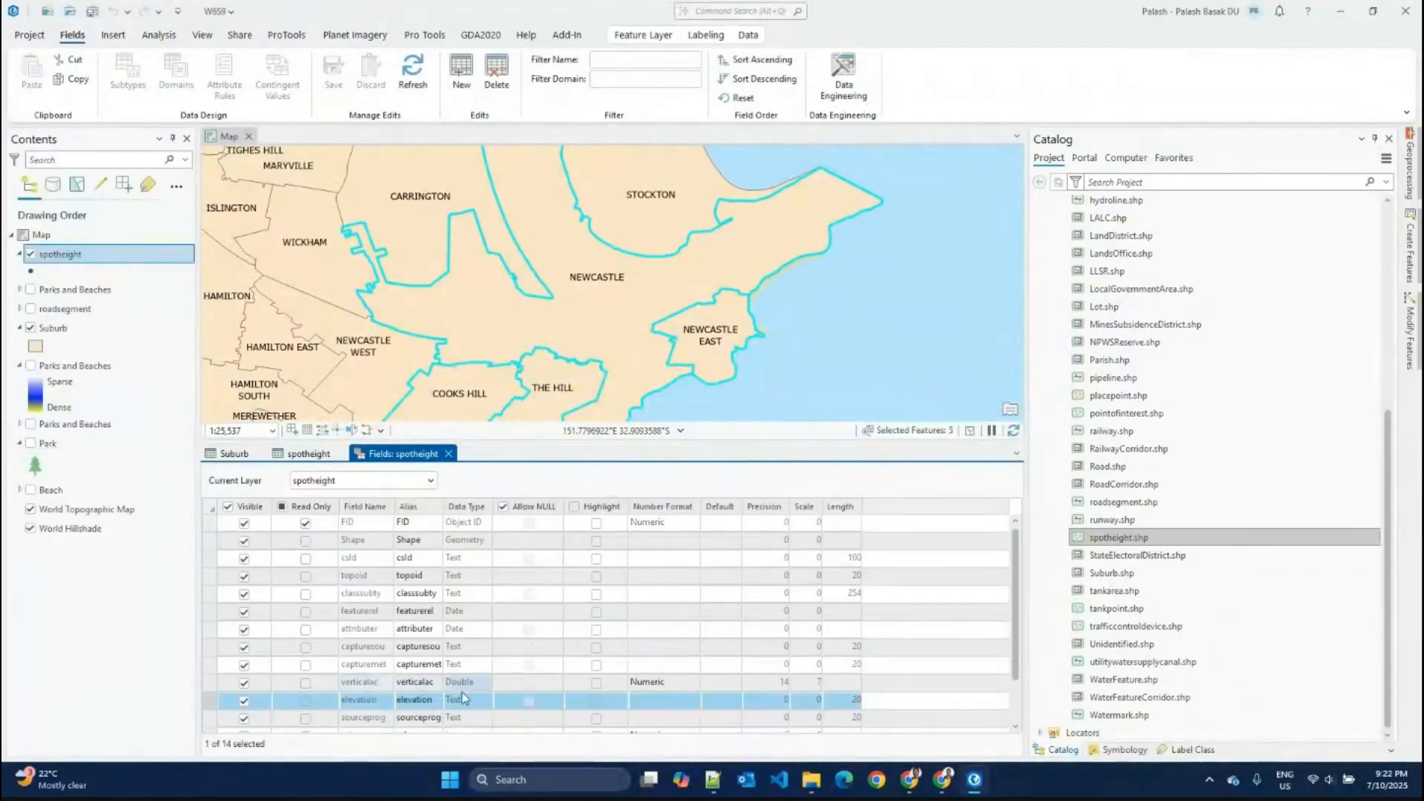
{"action": "scroll", "coordinate": [466, 703], "scroll_direction": "down", "scroll_amount": 1}
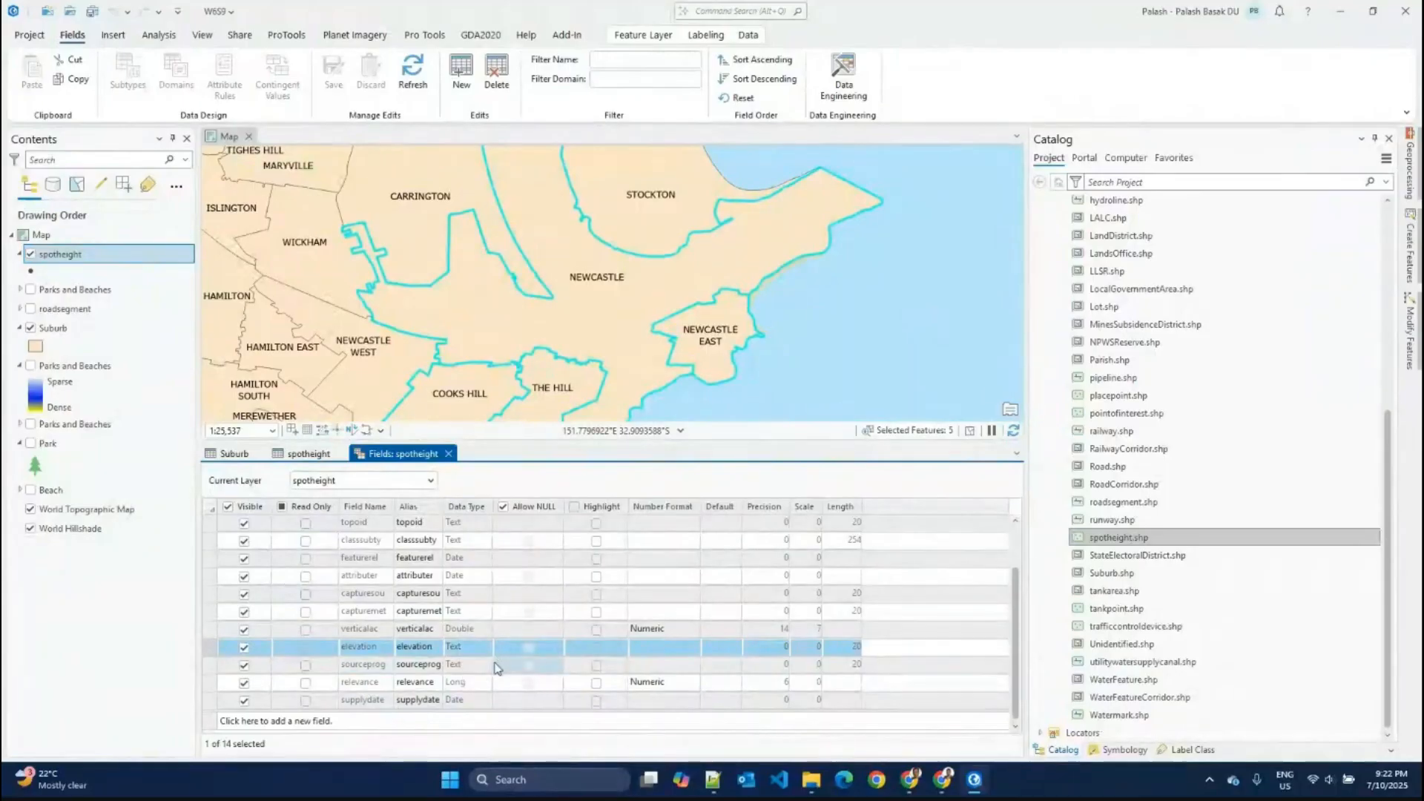
{"action": "left_click", "coordinate": [306, 455]}
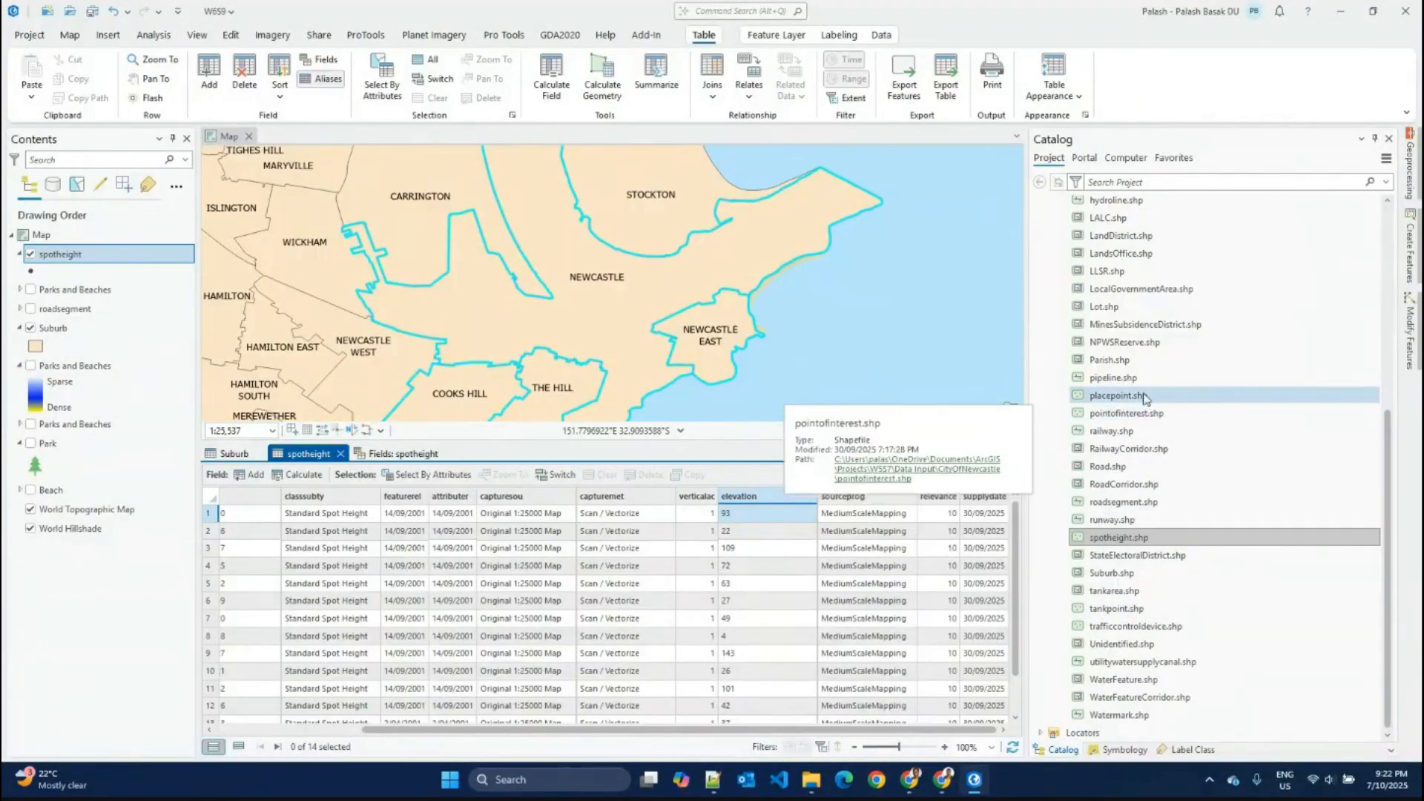
{"action": "scroll", "coordinate": [1143, 397], "scroll_direction": "up", "scroll_amount": 6}
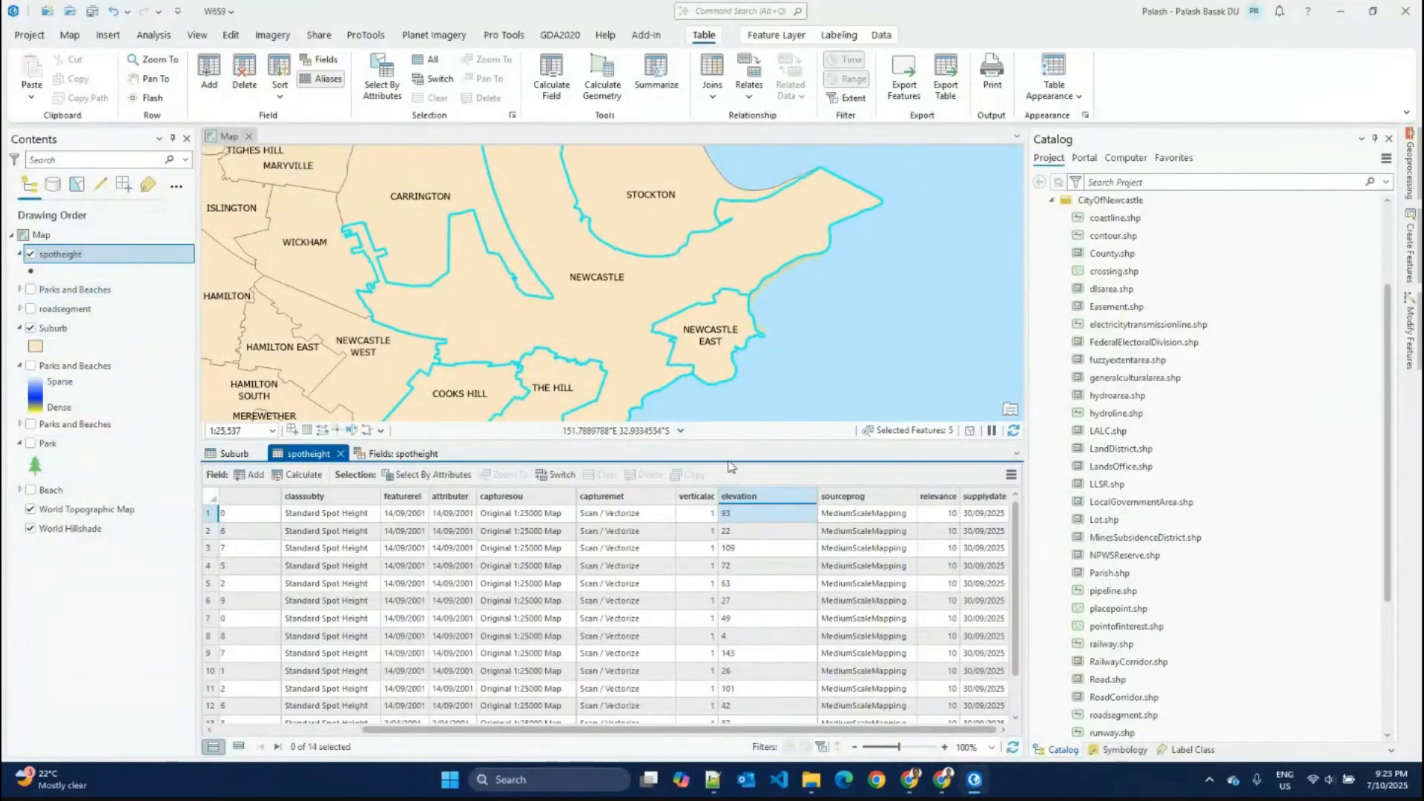
{"action": "left_click", "coordinate": [340, 454]}
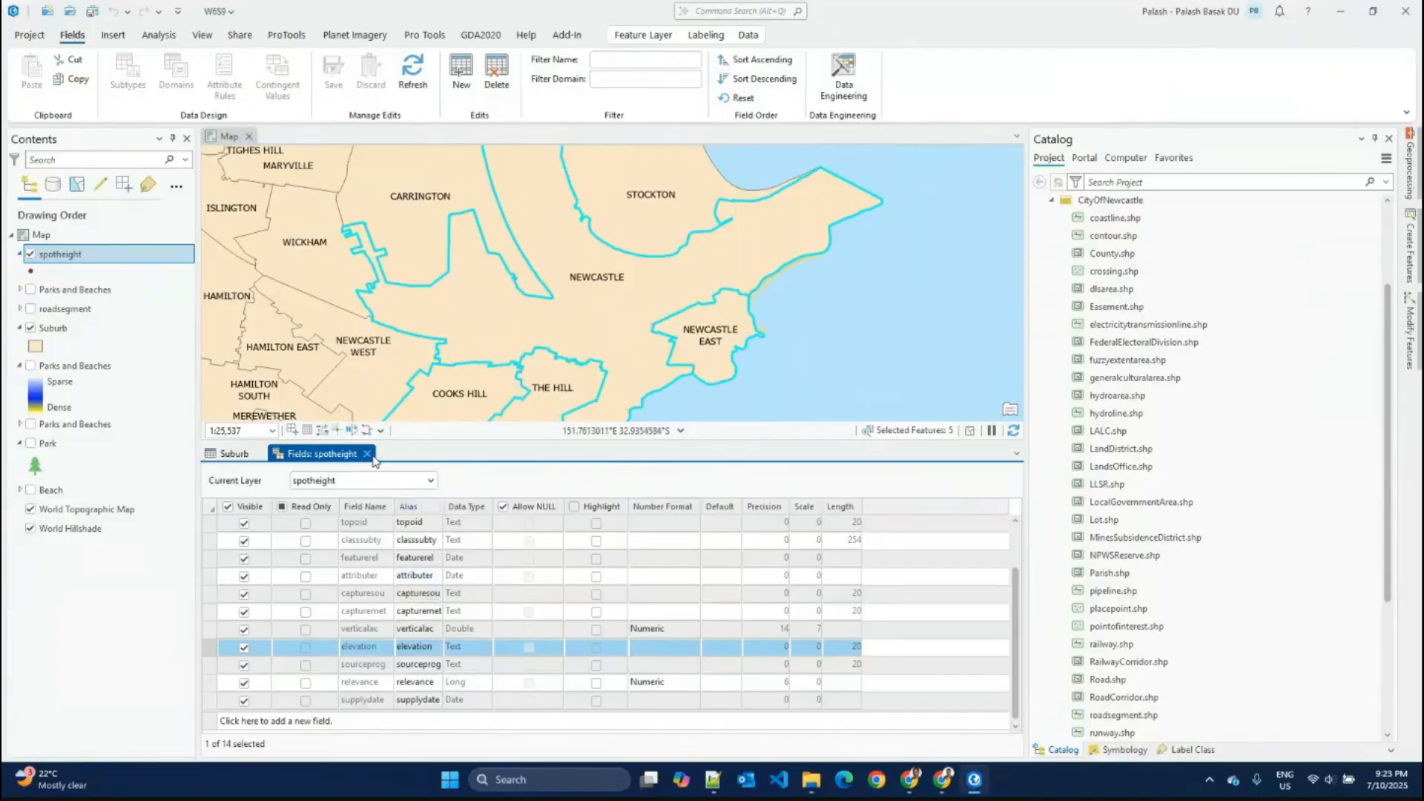
{"action": "left_click", "coordinate": [366, 453]}
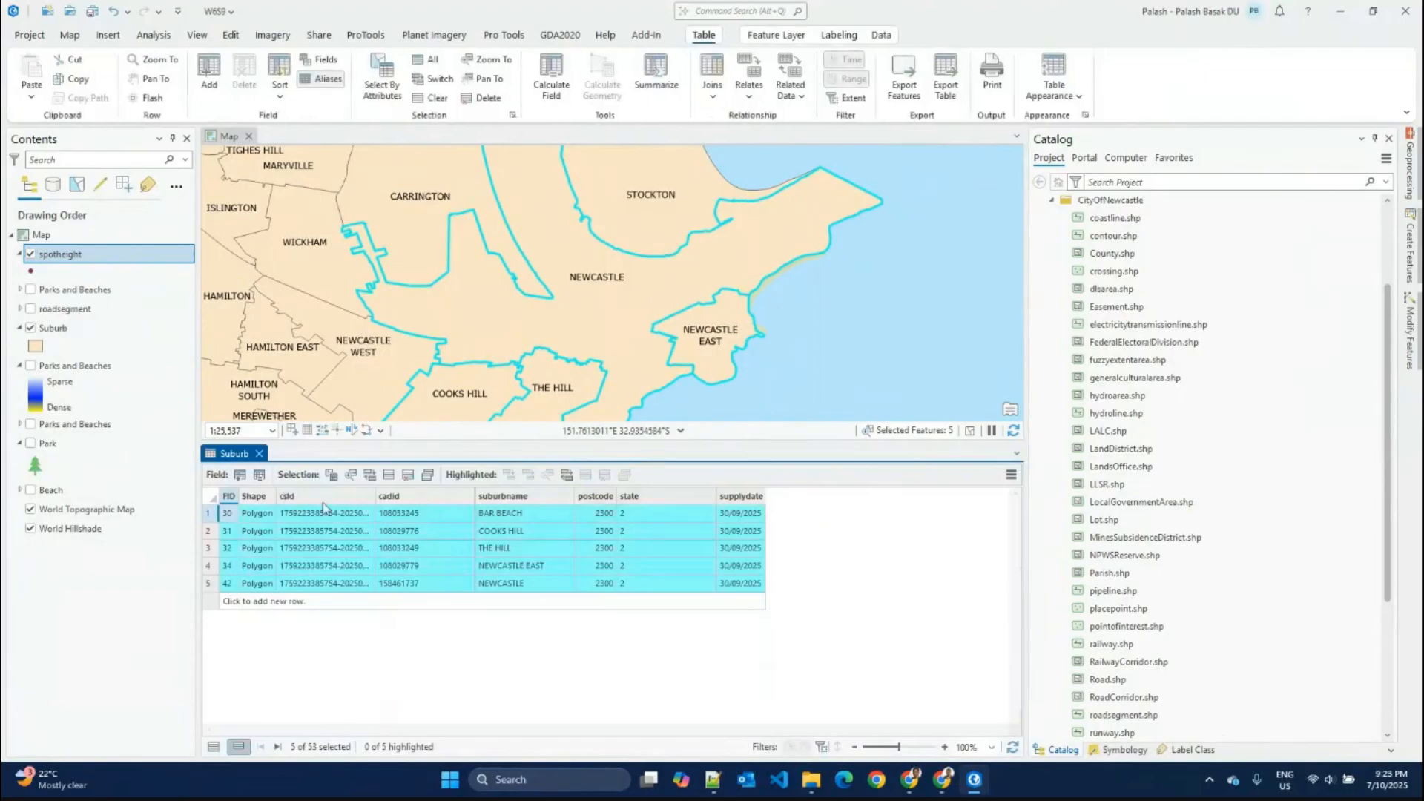
Step: Start Select By Attributes on spotheight with the verticalac field and review the operators offered for it
{"action": "left_click", "coordinate": [70, 35]}
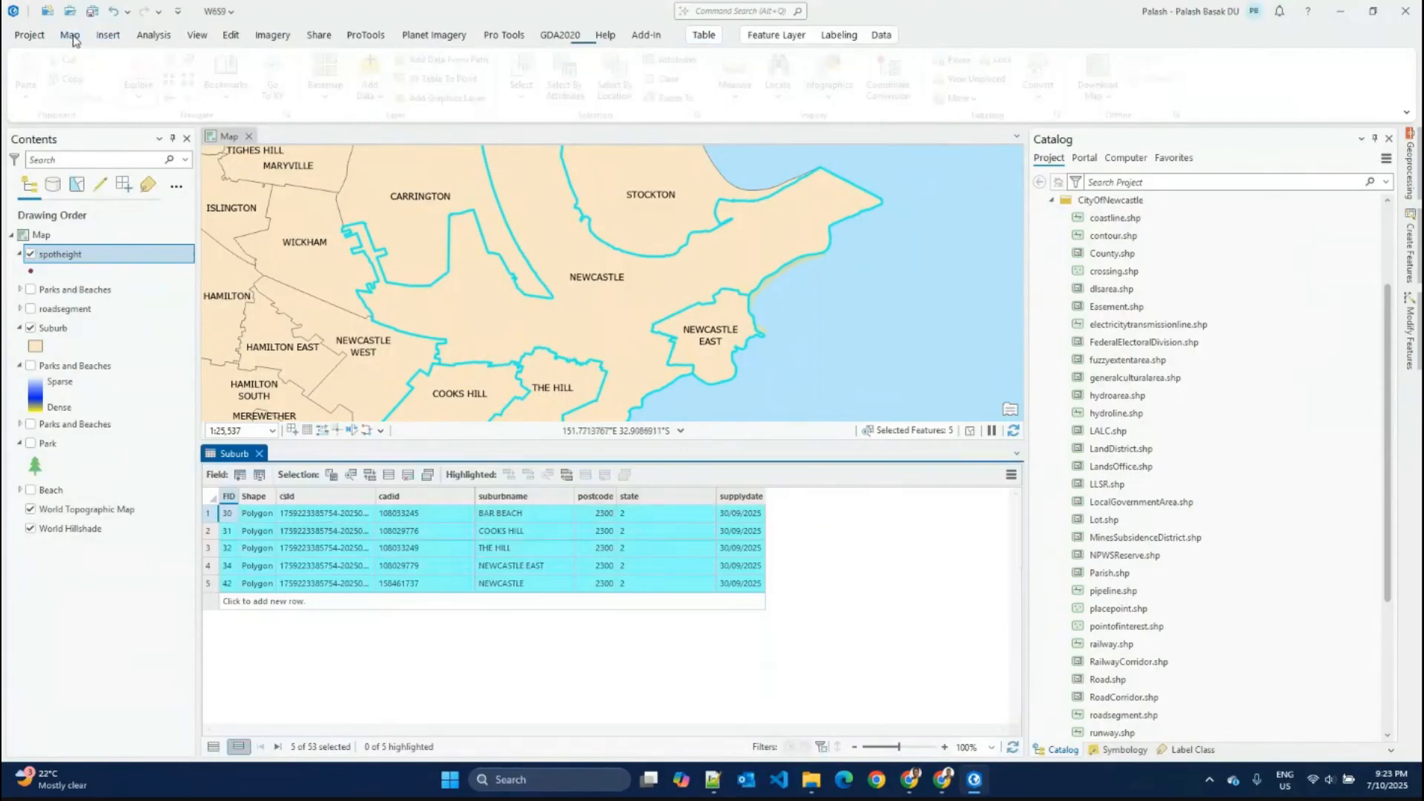
{"action": "left_click", "coordinate": [582, 93]}
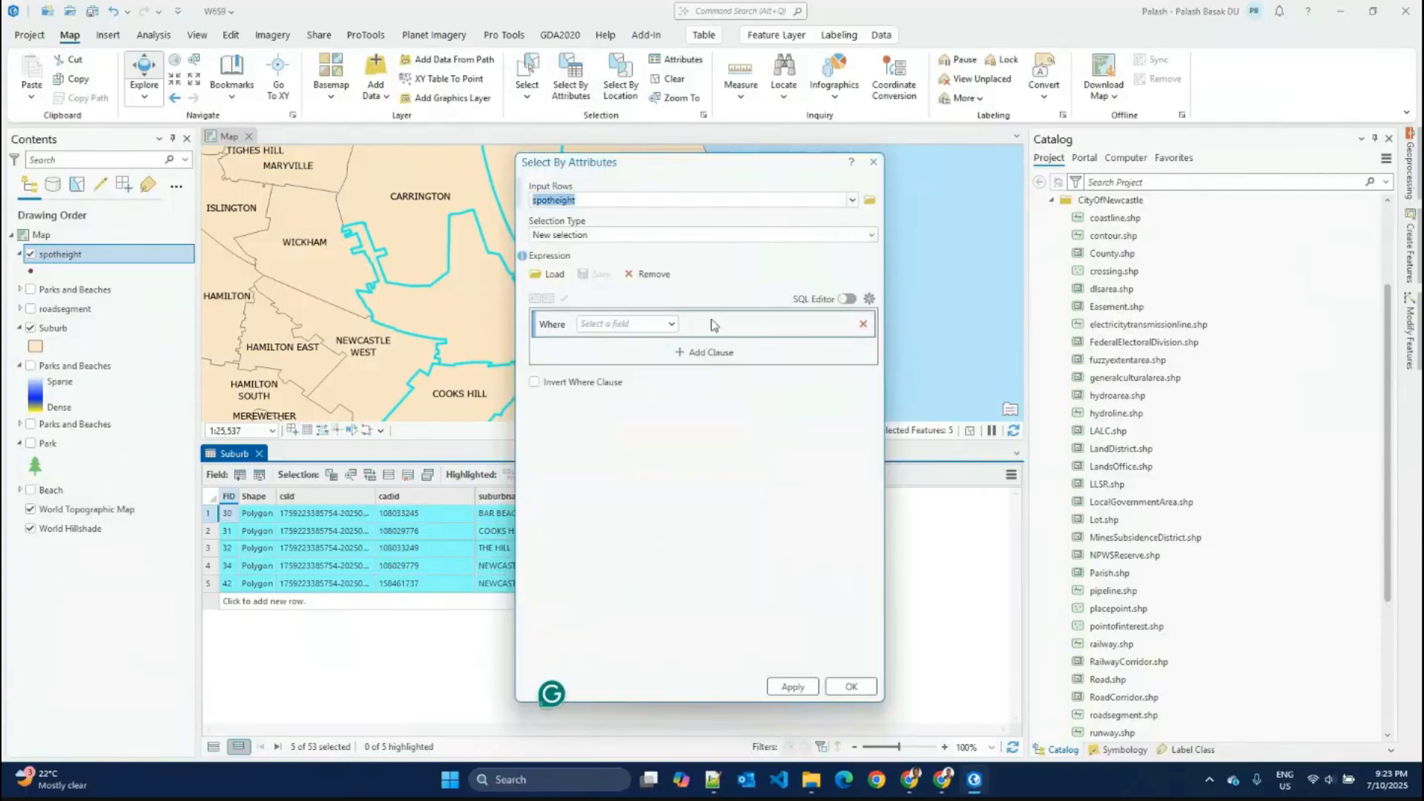
{"action": "left_click", "coordinate": [673, 325]}
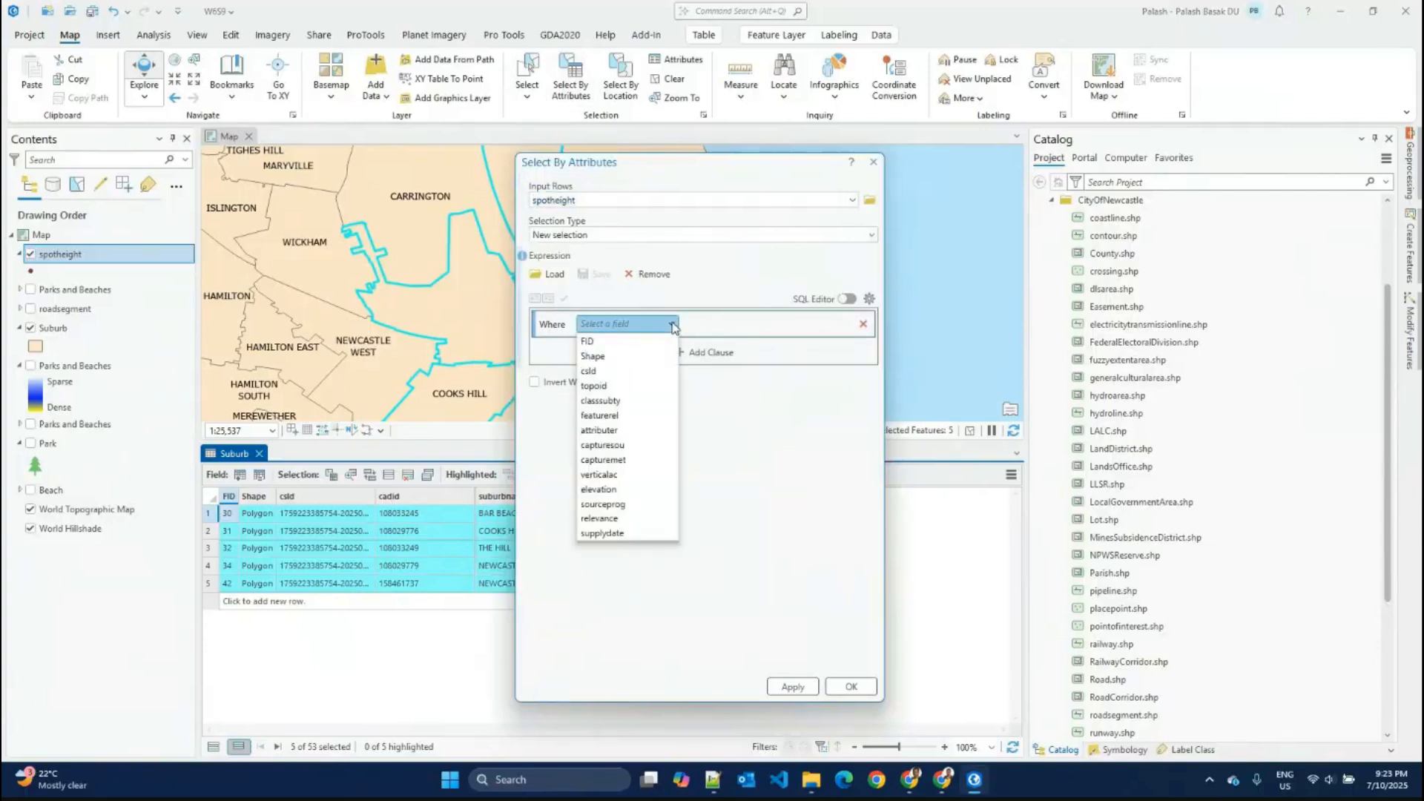
{"action": "left_click", "coordinate": [655, 475]}
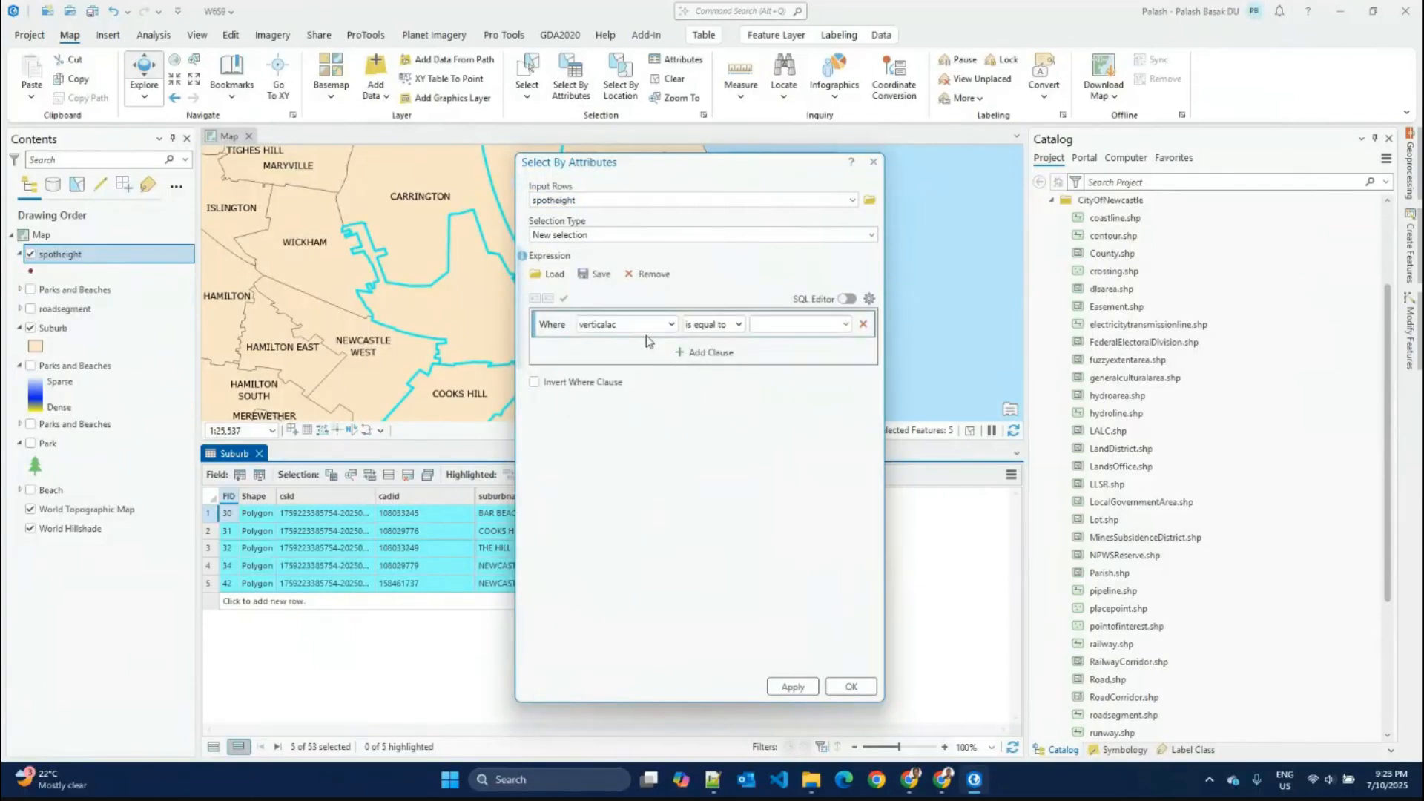
{"action": "left_click", "coordinate": [737, 326]}
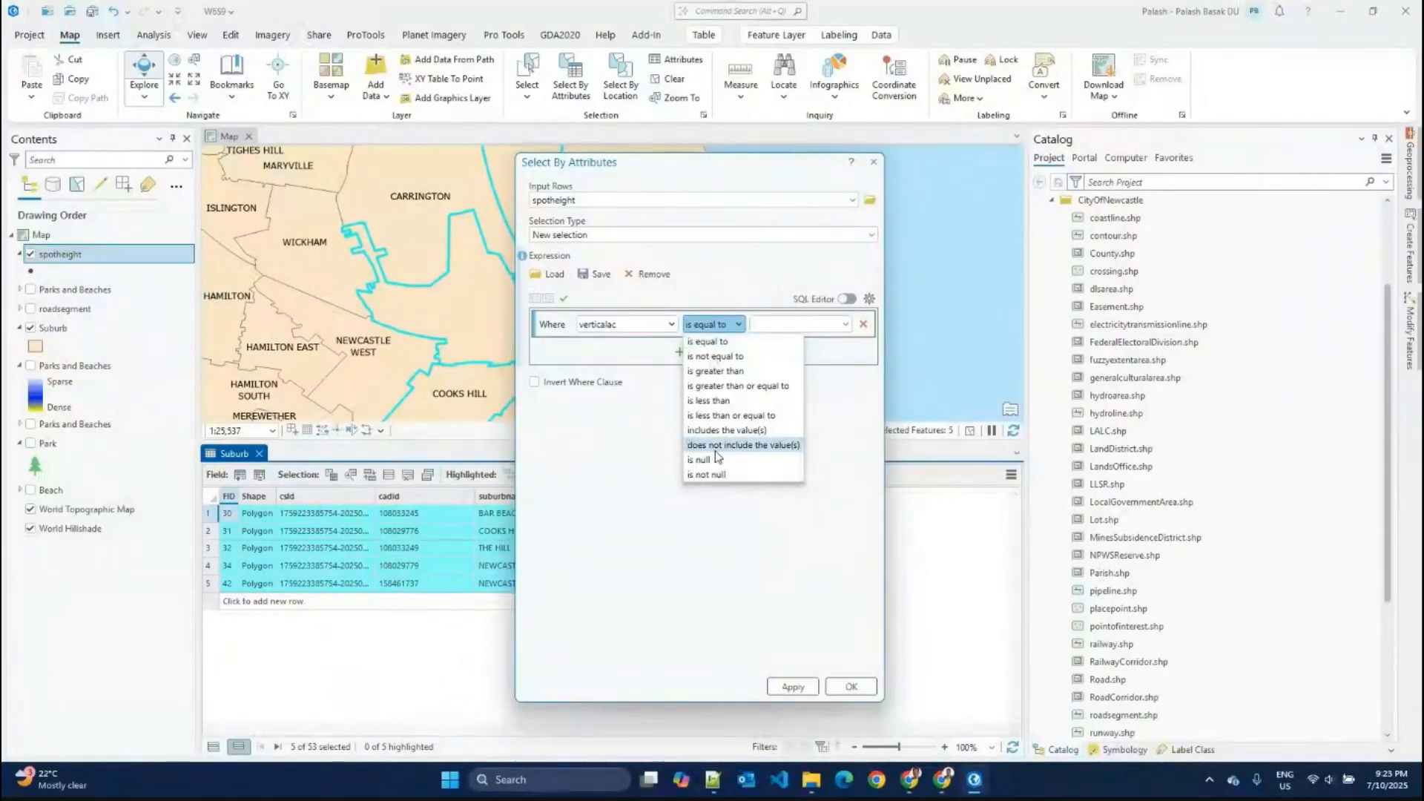
Step: Switch the spotheight clause to the elevation field, review its operators, and close Select By Attributes without running it
{"action": "left_click", "coordinate": [672, 326]}
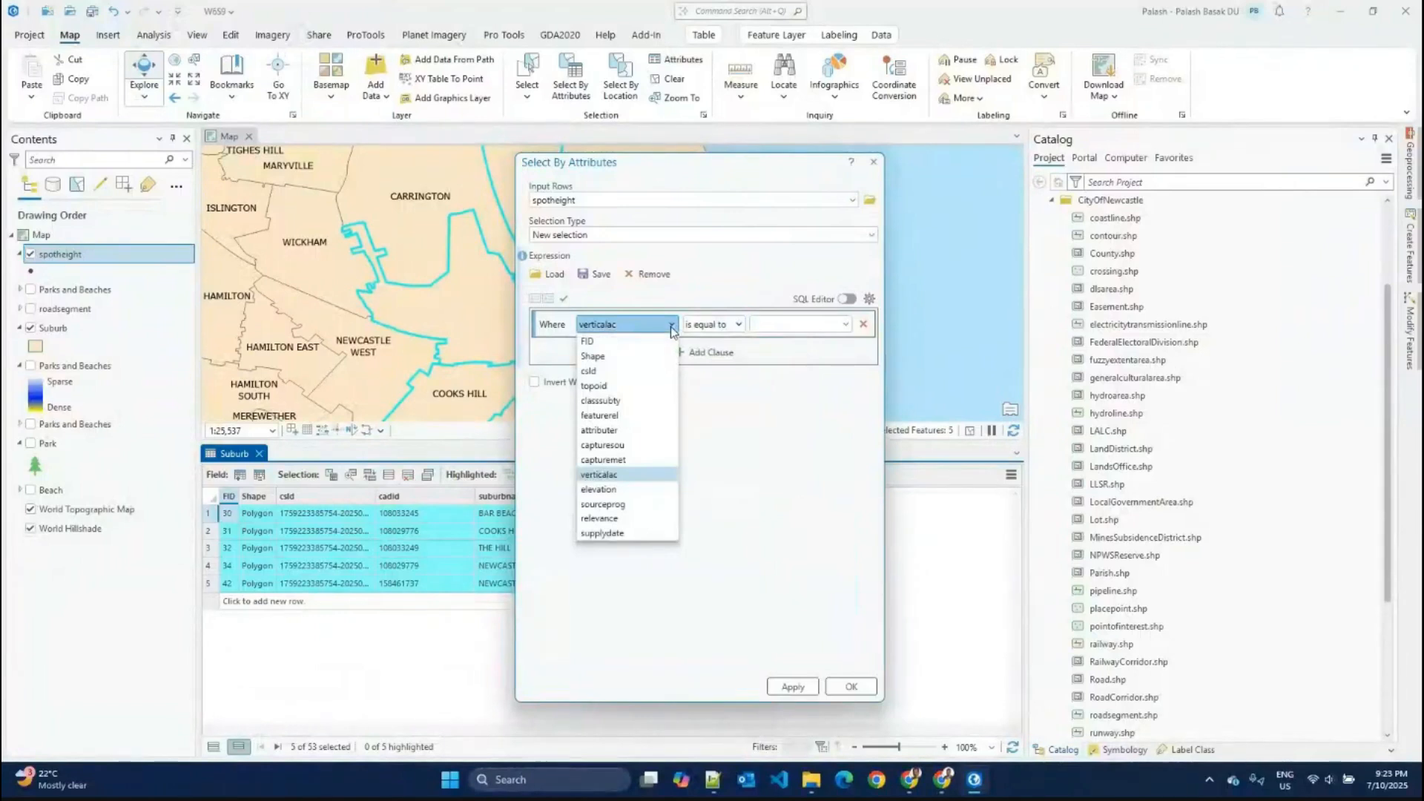
{"action": "left_click", "coordinate": [598, 489]}
{"action": "left_click", "coordinate": [738, 325]}
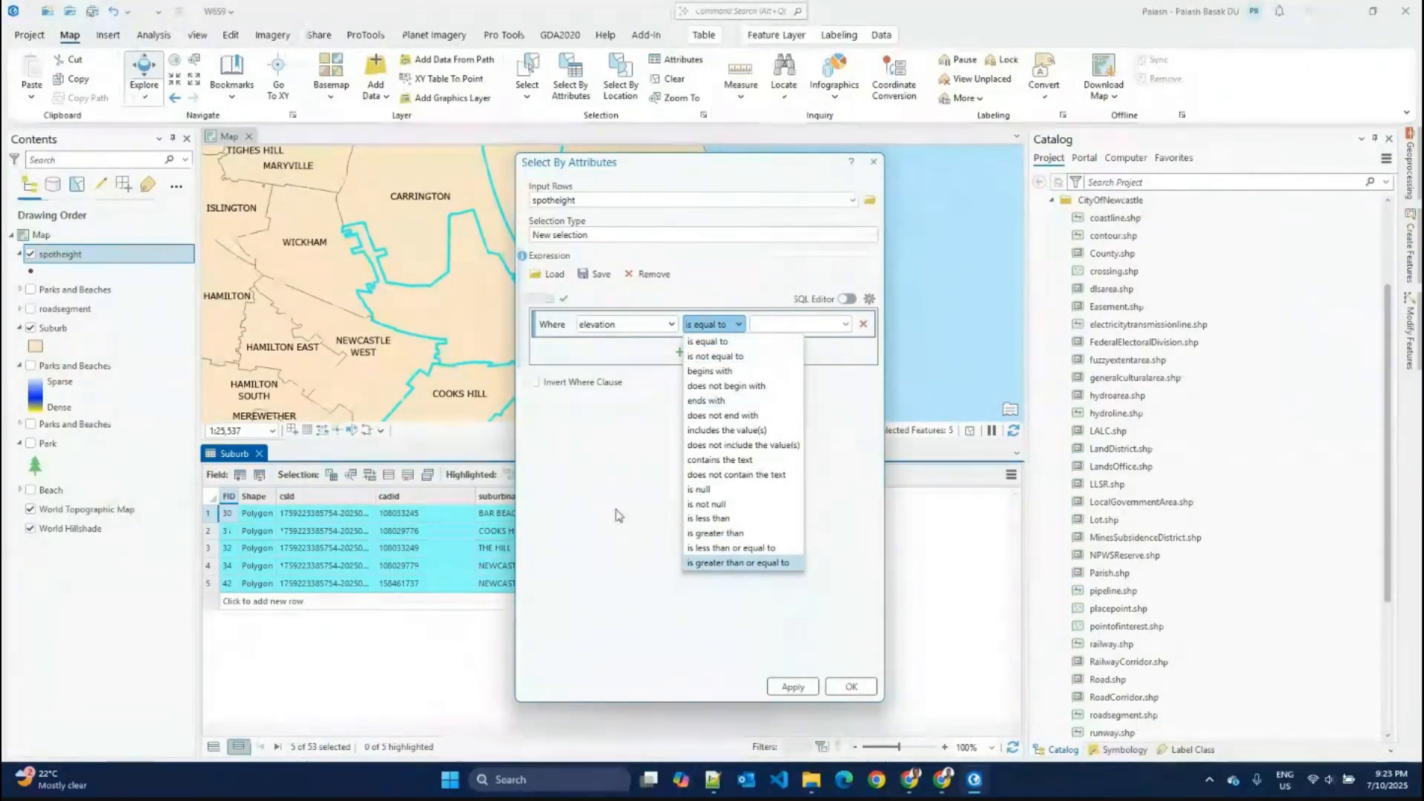
{"action": "left_click", "coordinate": [617, 509]}
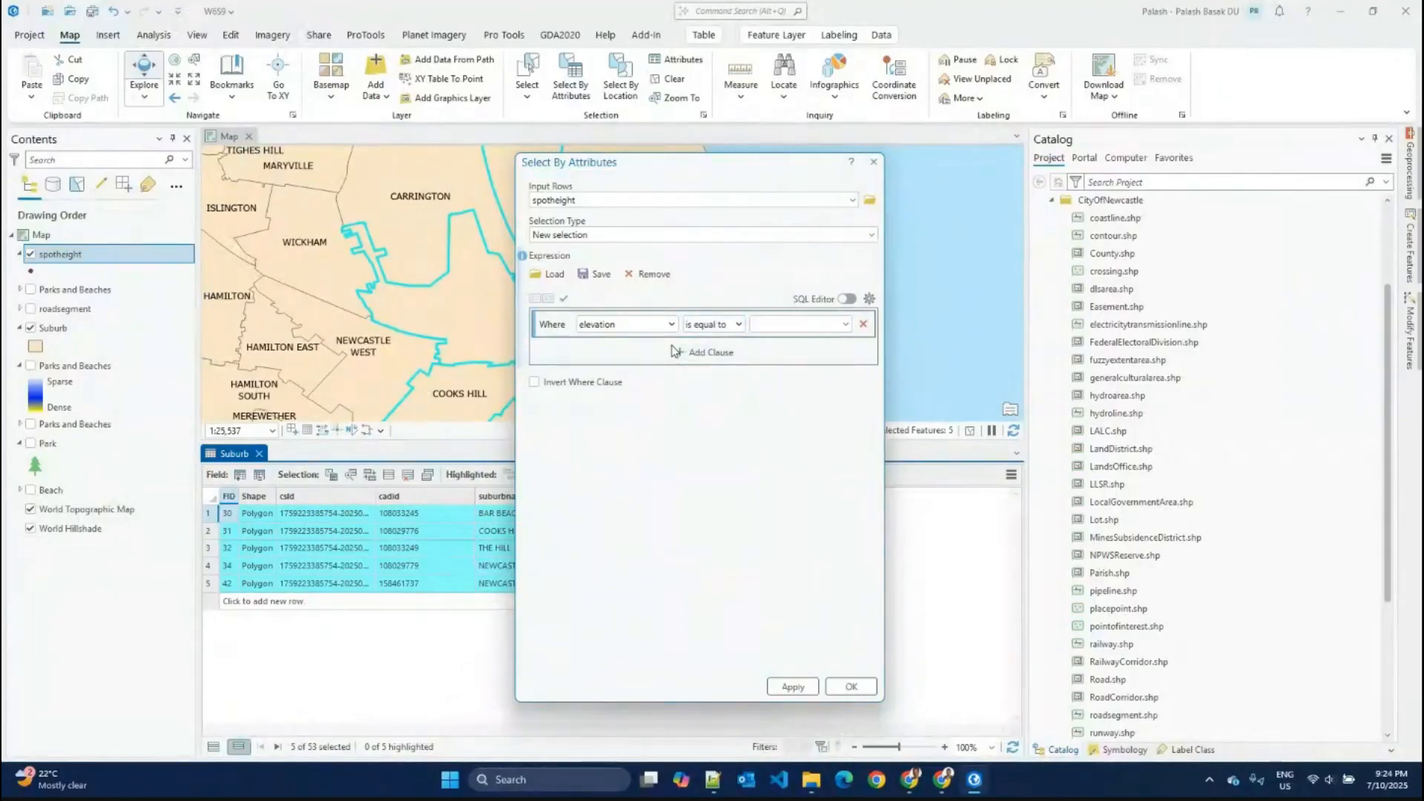
{"action": "left_click", "coordinate": [873, 161]}
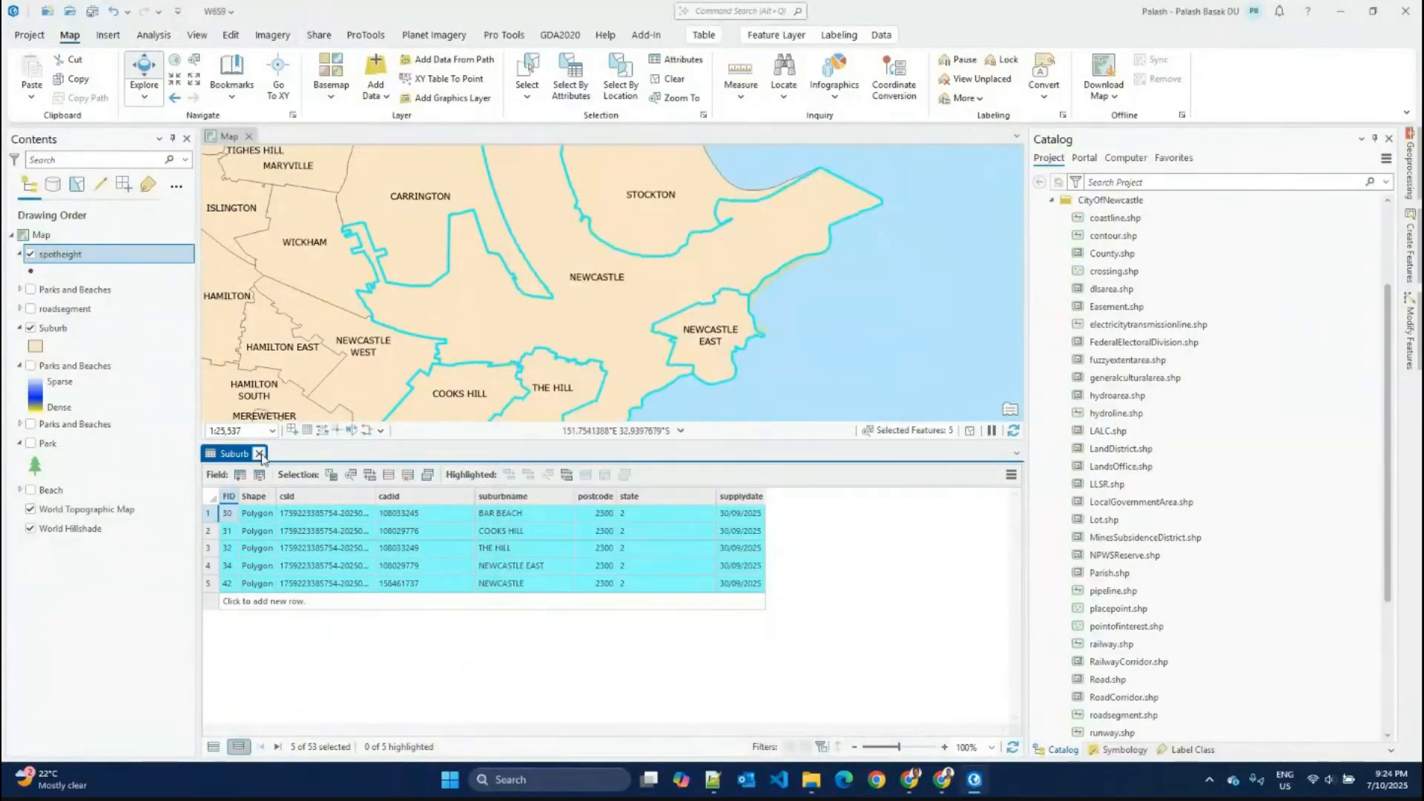
Step: Close the Suburb attribute table and turn off the spotheight layer
{"action": "left_click", "coordinate": [259, 453]}
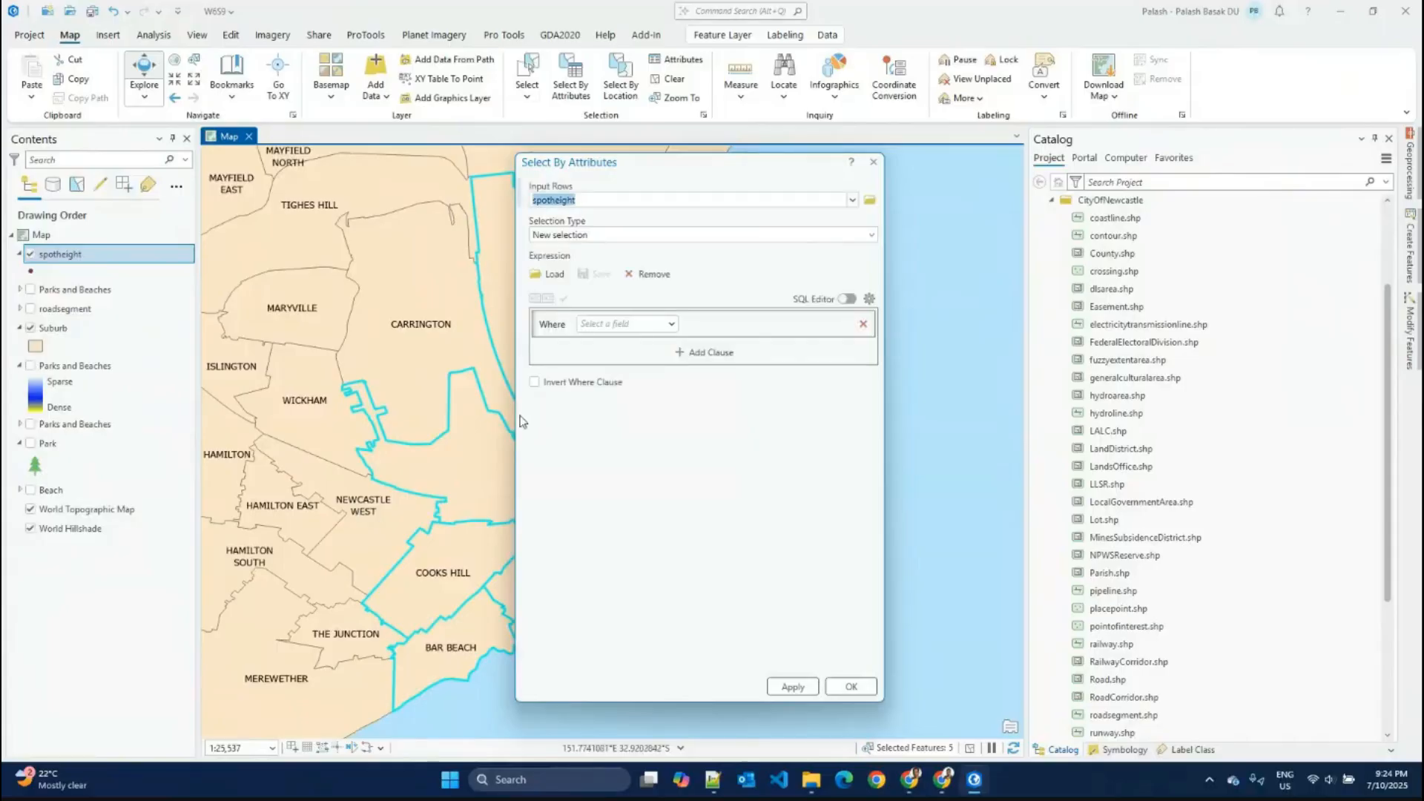
{"action": "left_click", "coordinate": [873, 164]}
{"action": "left_click", "coordinate": [30, 253]}
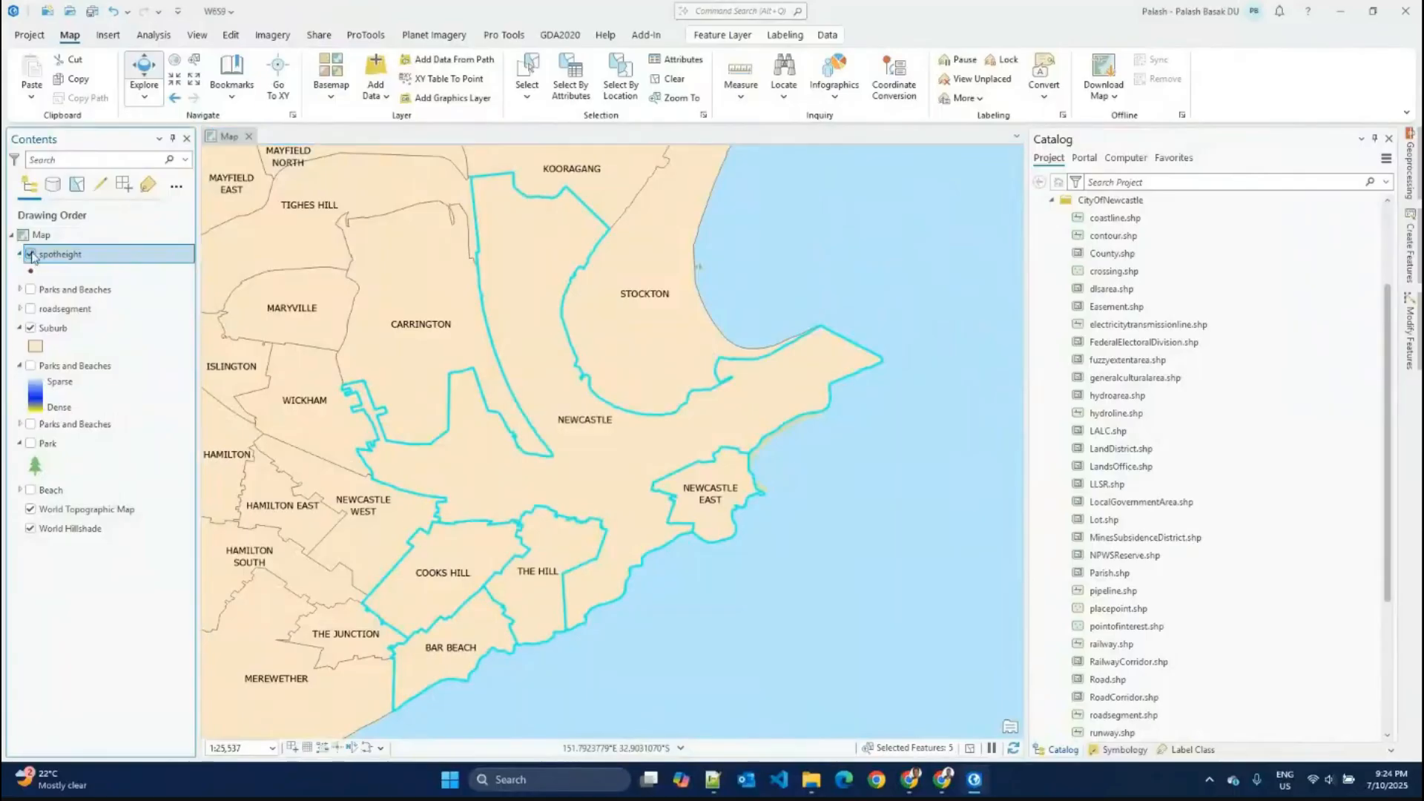
Step: Open the Suburb layer's attribute table and start Select By Attributes for it
{"action": "left_click", "coordinate": [49, 334]}
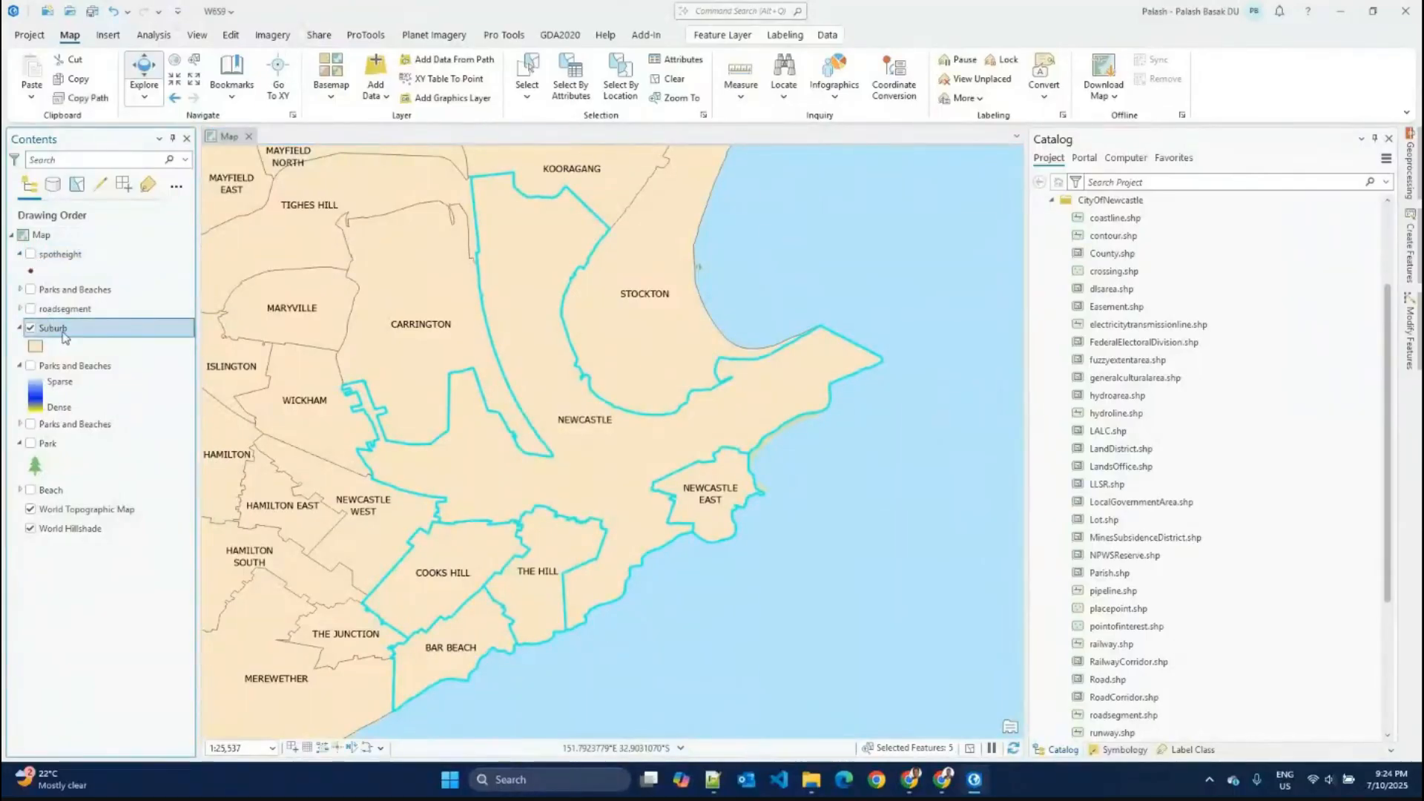
{"action": "right_click", "coordinate": [63, 337]}
{"action": "left_click", "coordinate": [167, 334]}
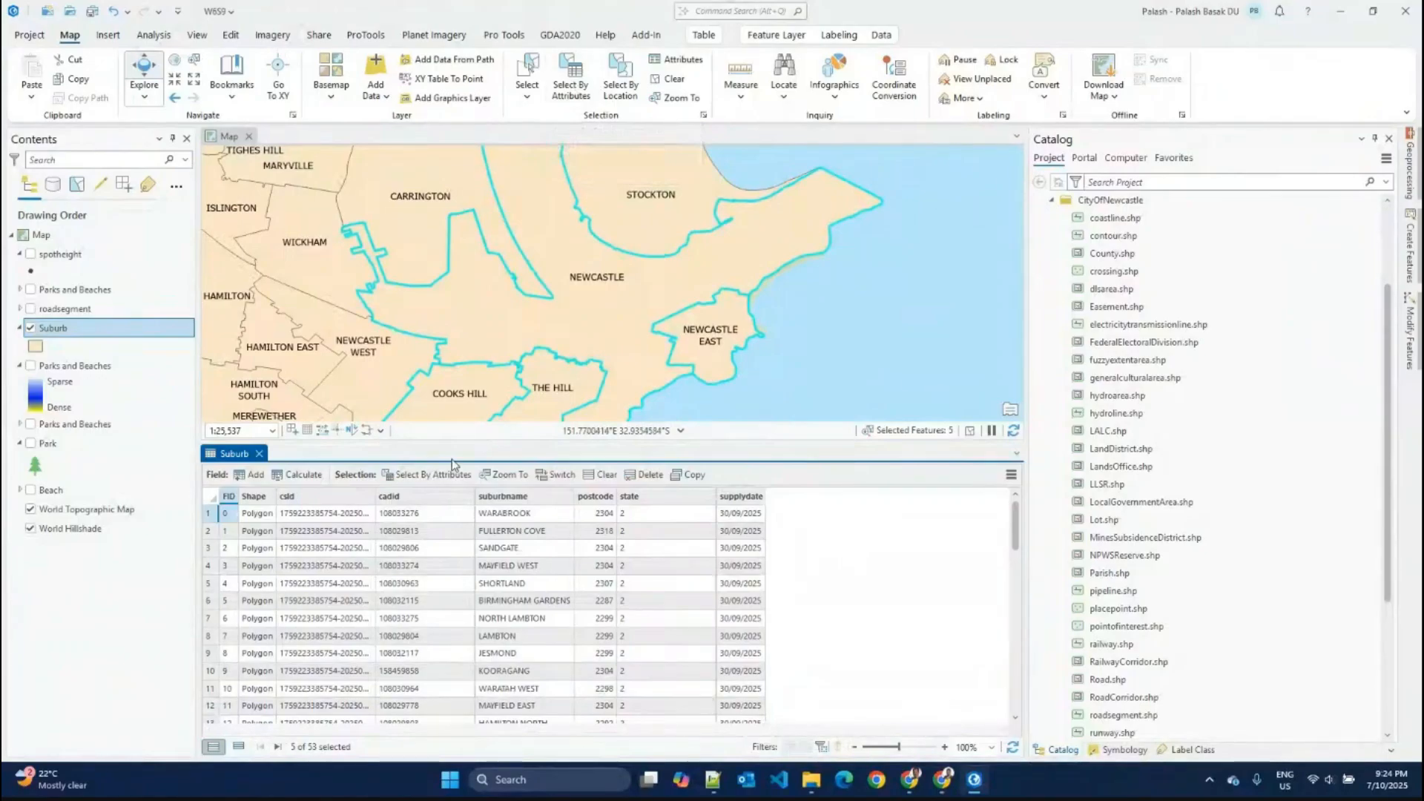
{"action": "left_click", "coordinate": [443, 477]}
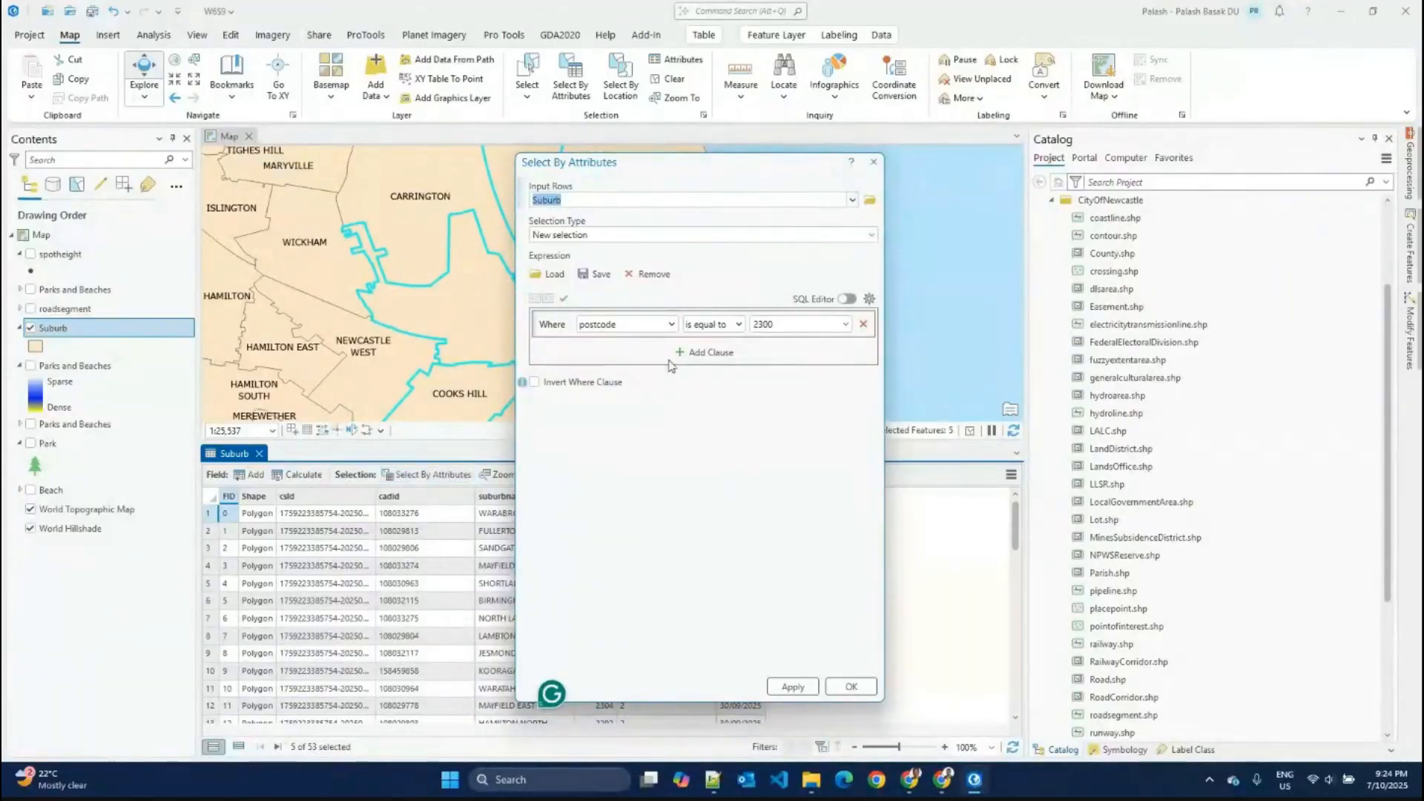
Step: Add an And clause to the postcode query with suburbname is equal to NEWCASTLE EAST
{"action": "left_click", "coordinate": [712, 353]}
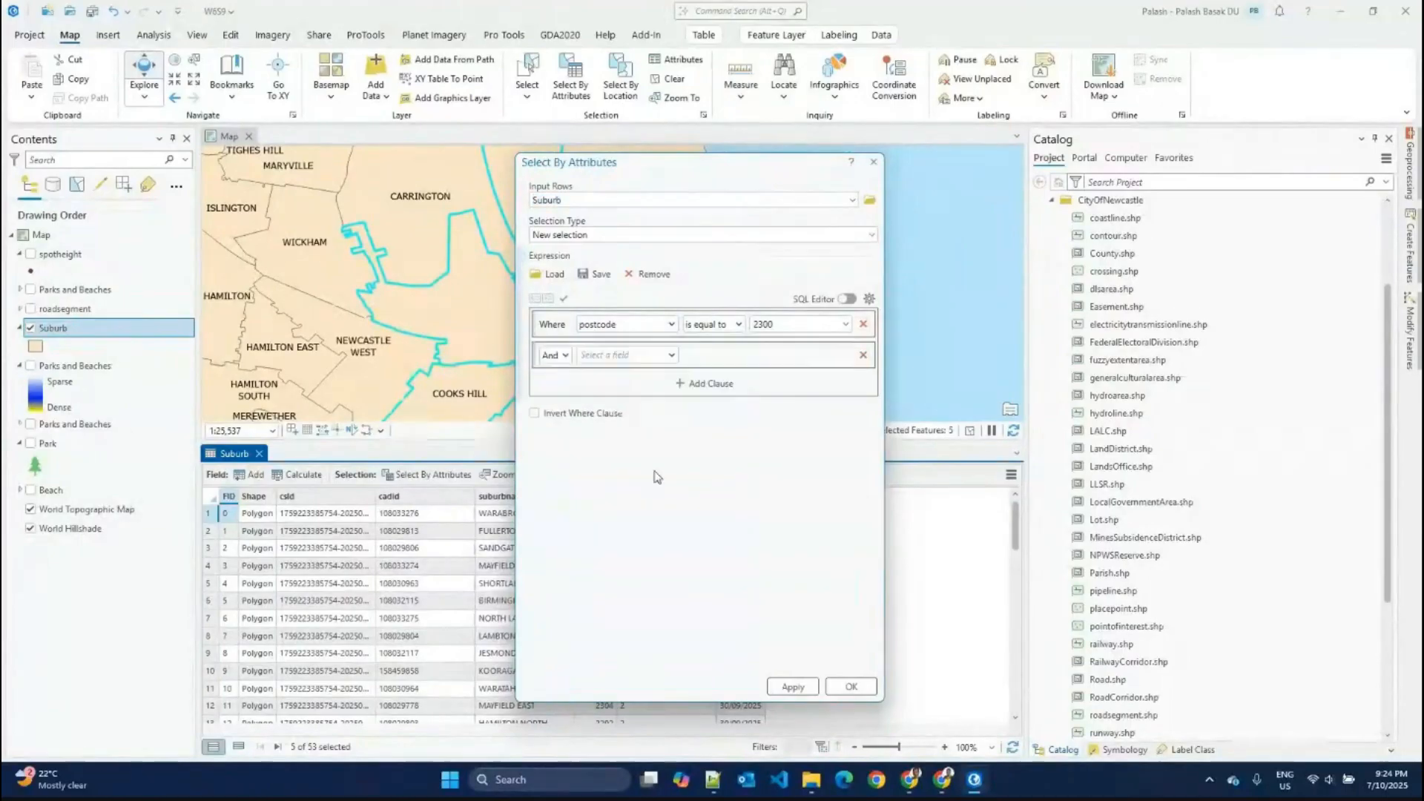
{"action": "left_click", "coordinate": [566, 358]}
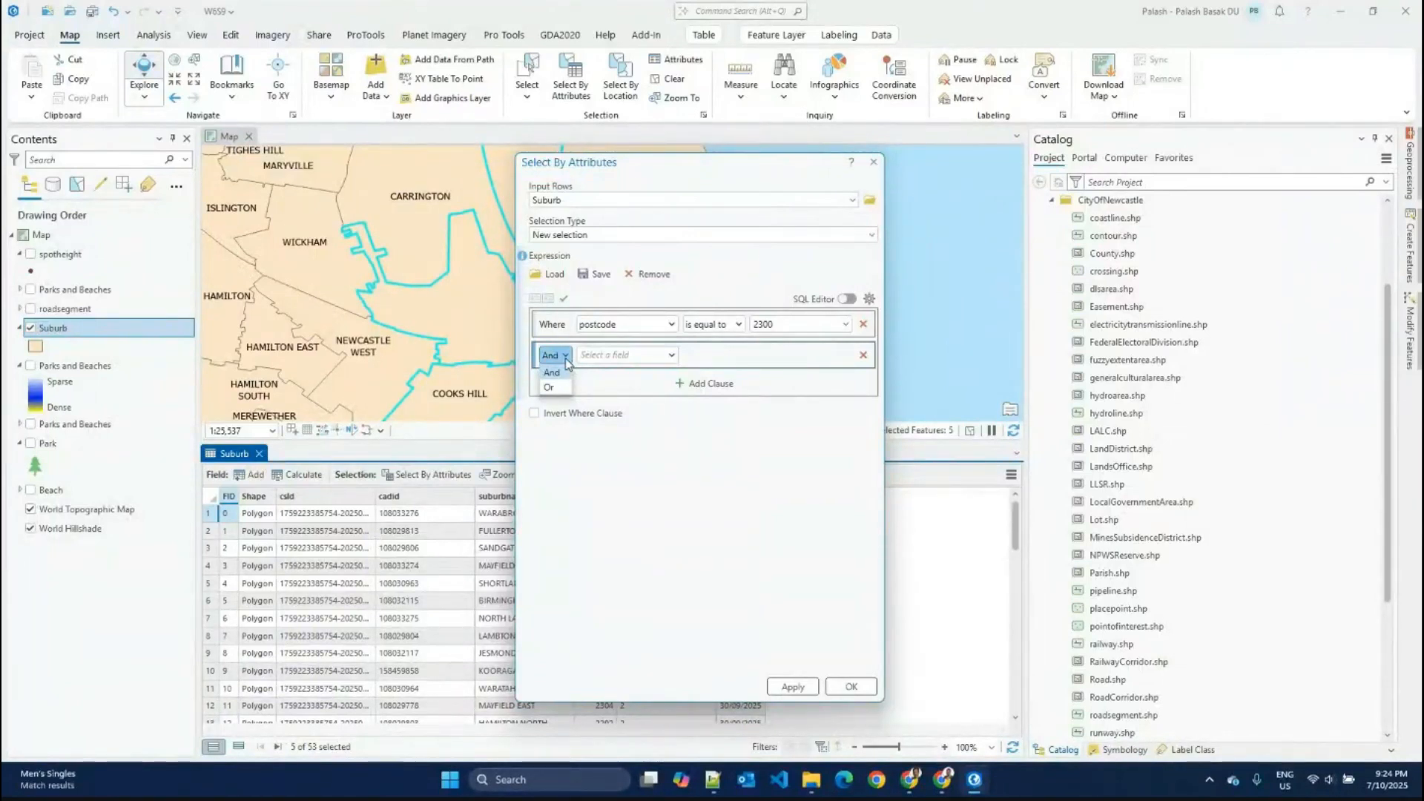
{"action": "left_click", "coordinate": [642, 356]}
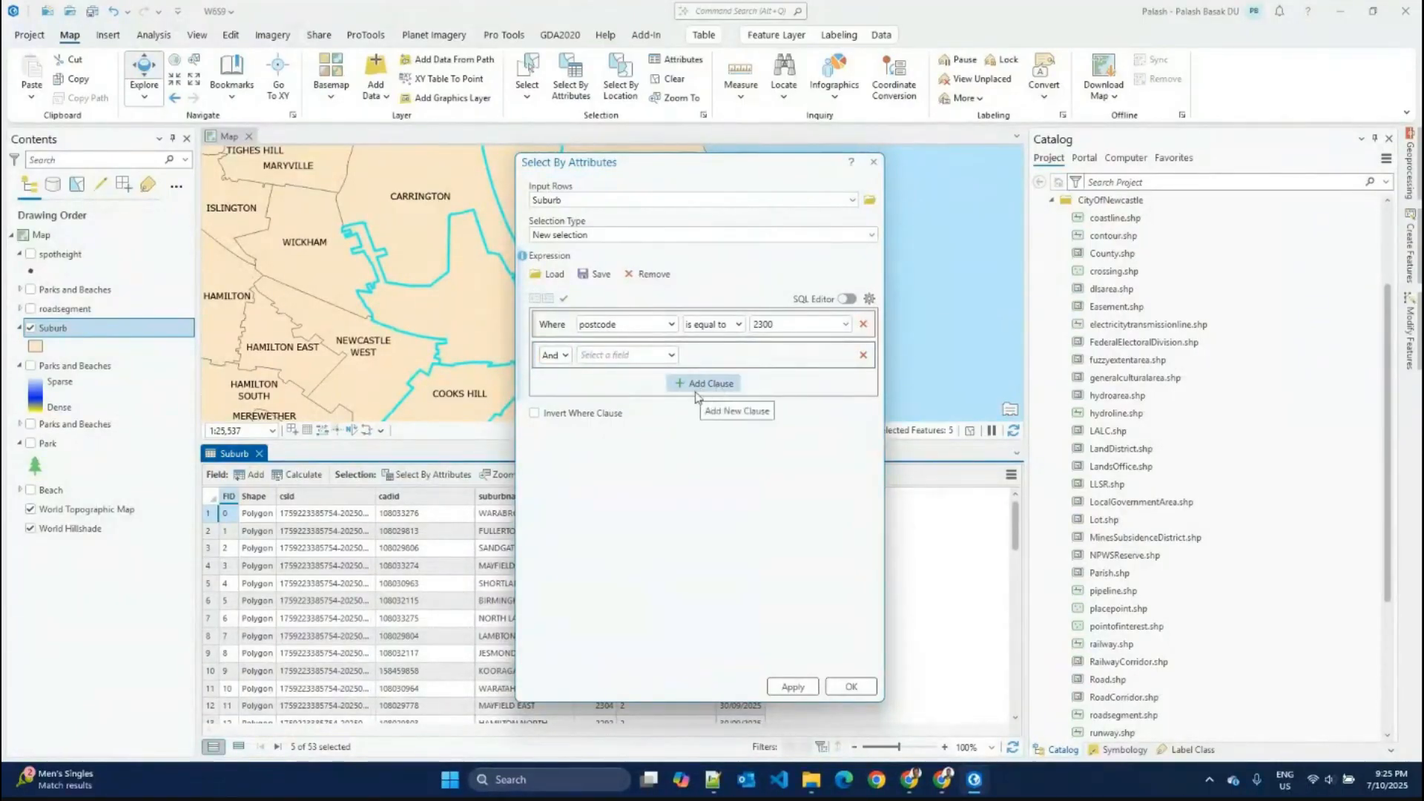
{"action": "left_click", "coordinate": [671, 356]}
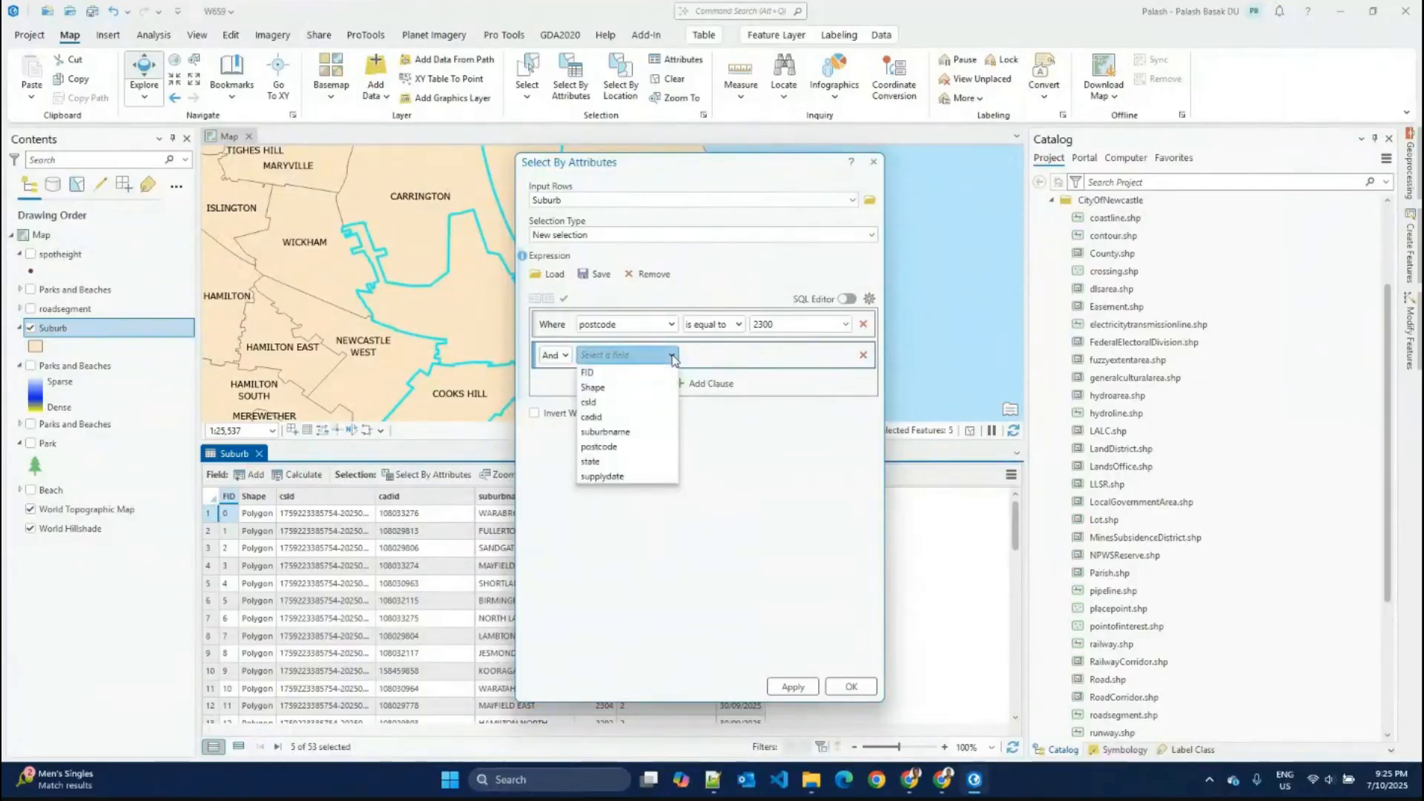
{"action": "left_click", "coordinate": [640, 434]}
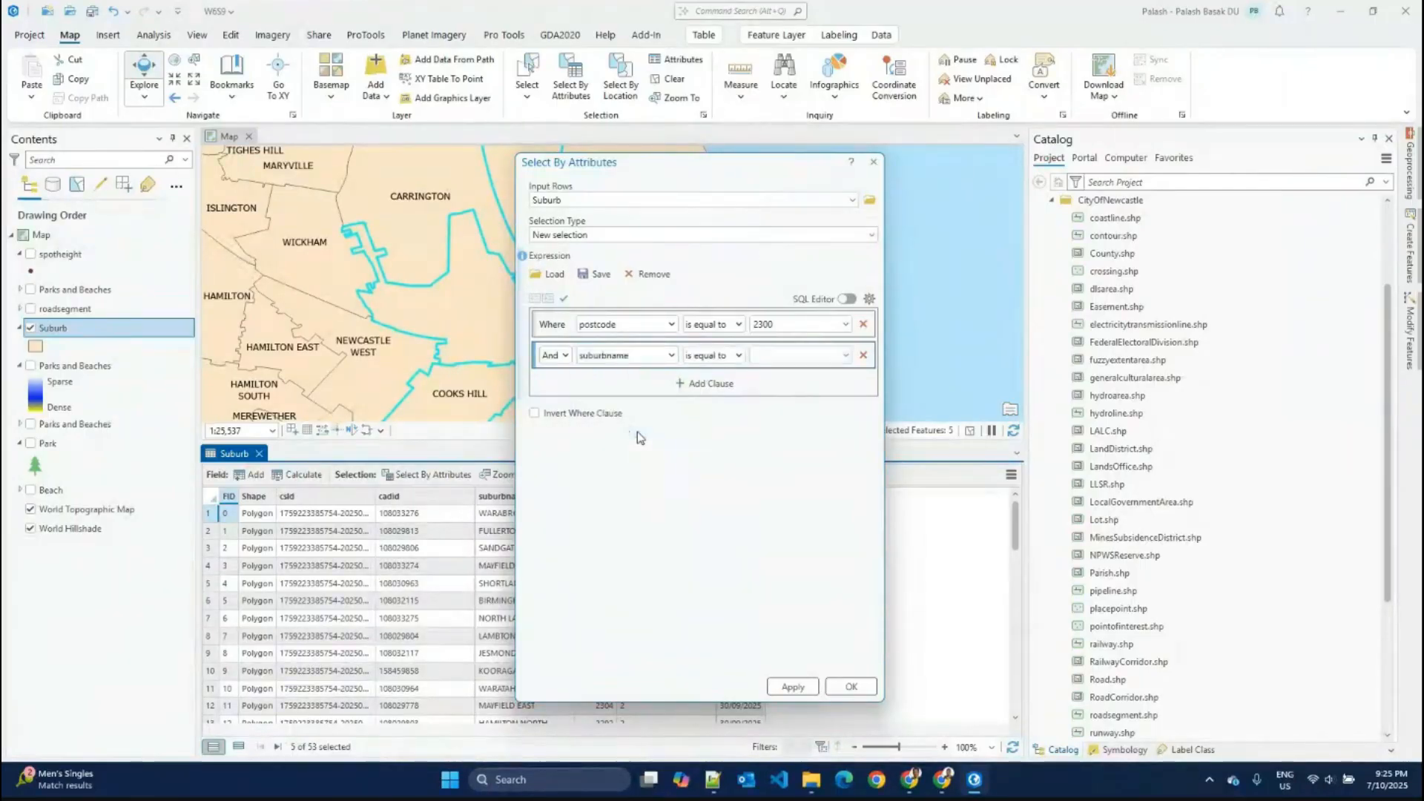
{"action": "left_click", "coordinate": [846, 356]}
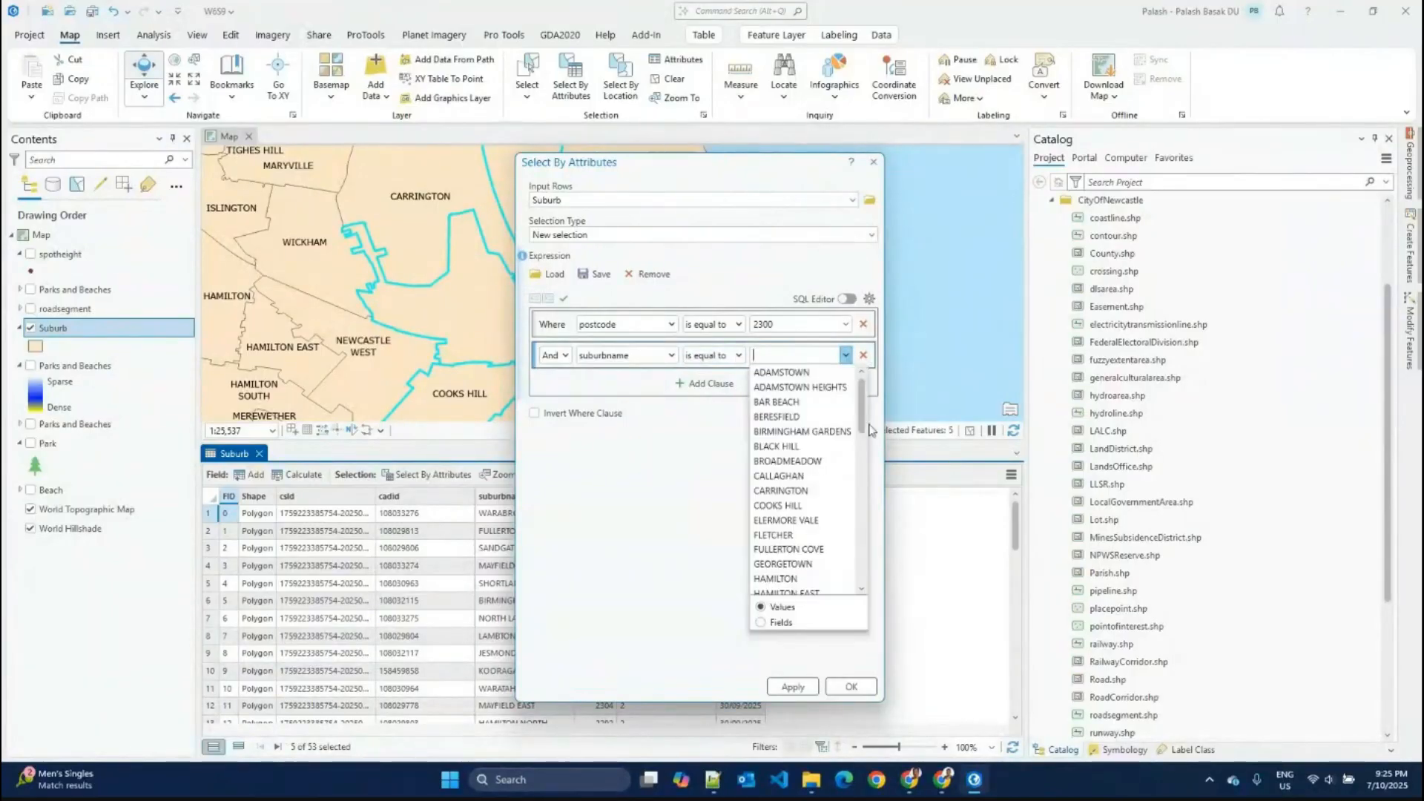
{"action": "left_click_drag", "start_coordinate": [870, 430], "coordinate": [872, 591]}
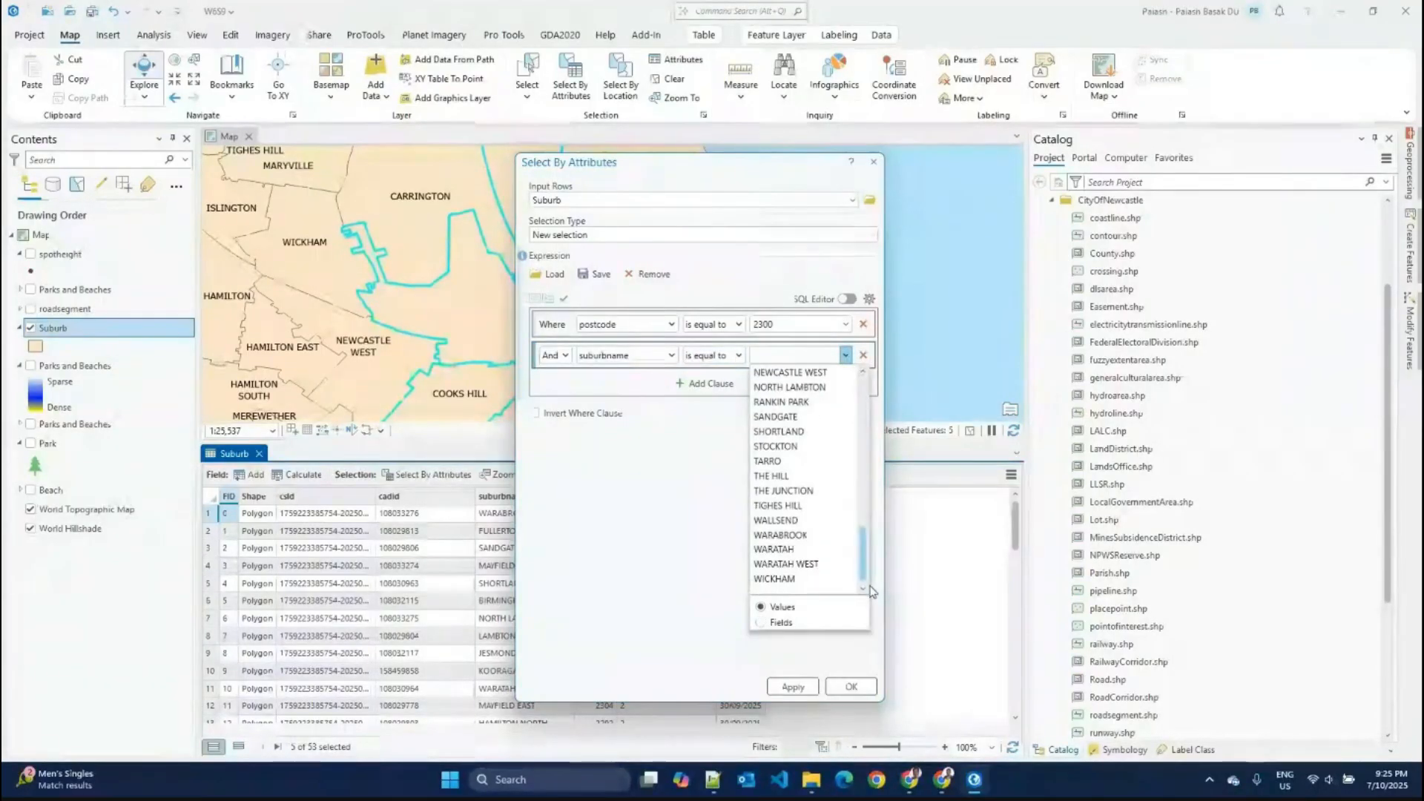
{"action": "scroll", "coordinate": [816, 446], "scroll_direction": "up", "scroll_amount": 3}
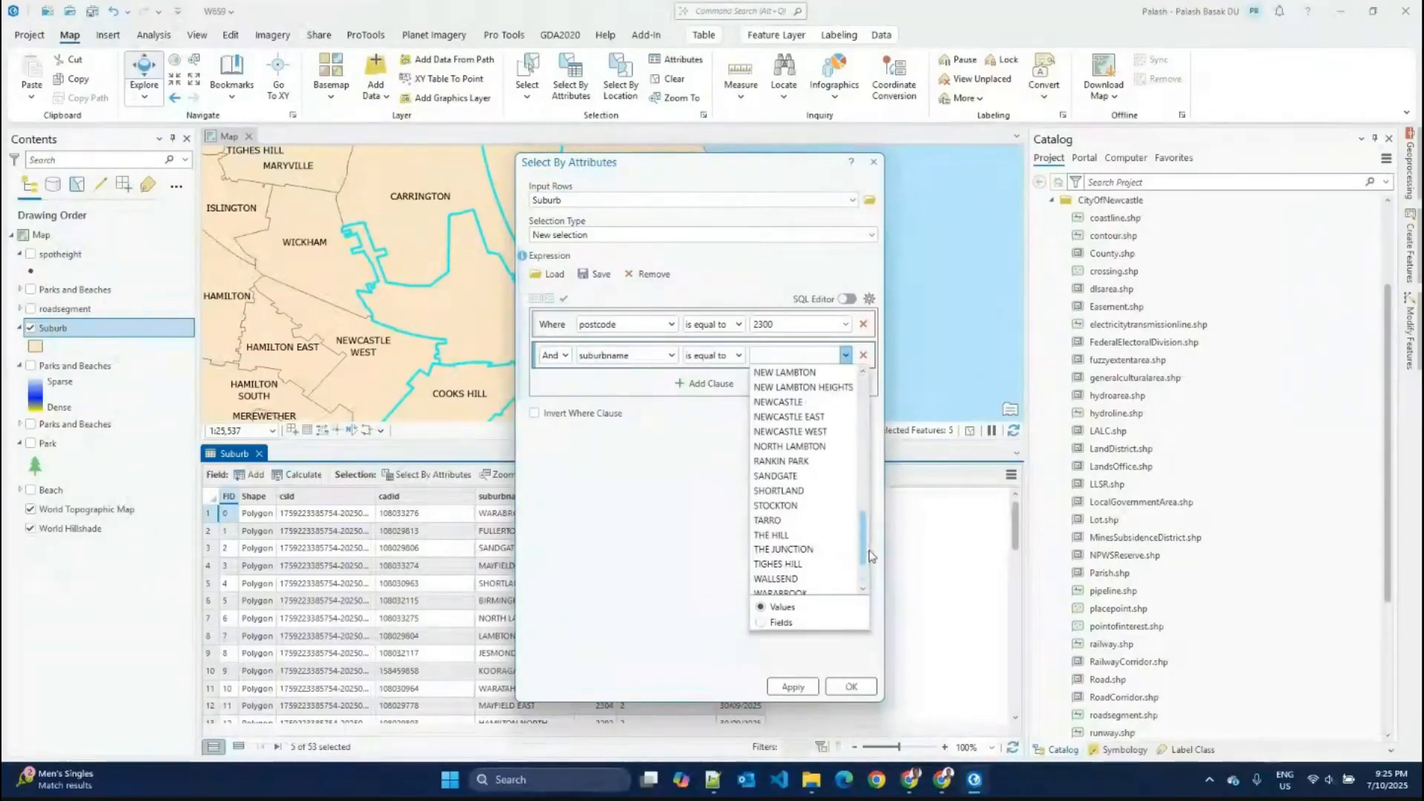
{"action": "left_click", "coordinate": [816, 432]}
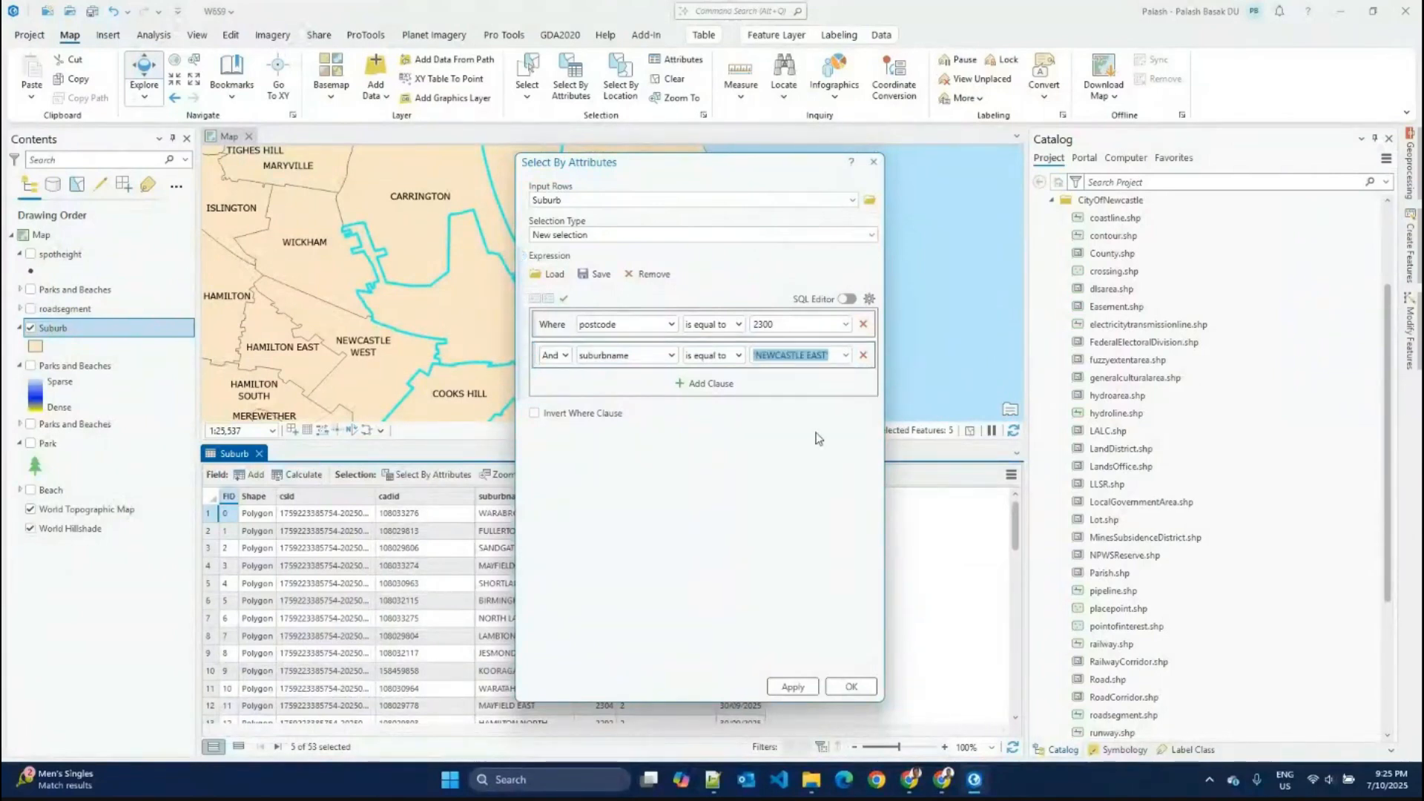
Step: Change the suburbname clause of the Suburb query to begins with NEWCASTLE
{"action": "left_click", "coordinate": [741, 357]}
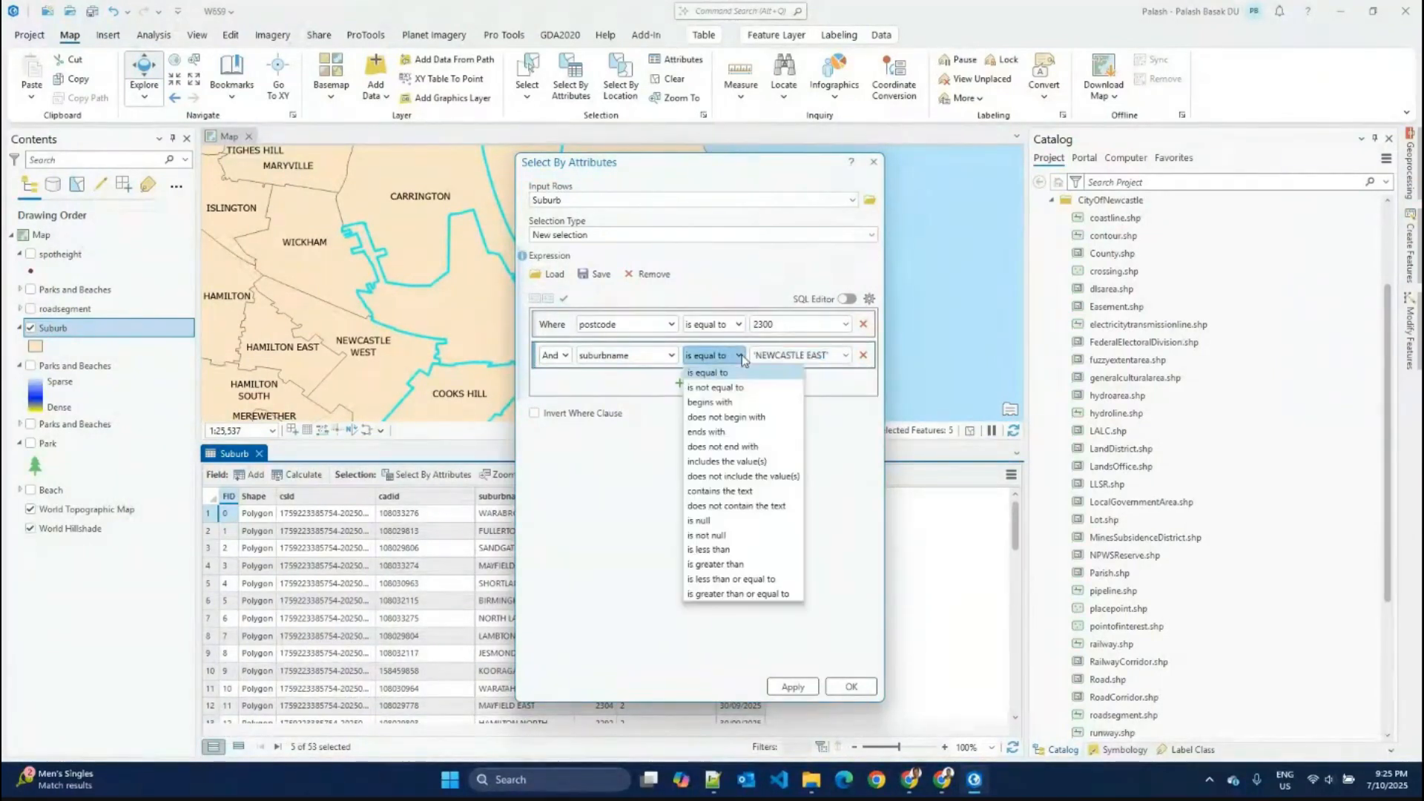
{"action": "left_click", "coordinate": [710, 402]}
{"action": "left_click", "coordinate": [814, 353]}
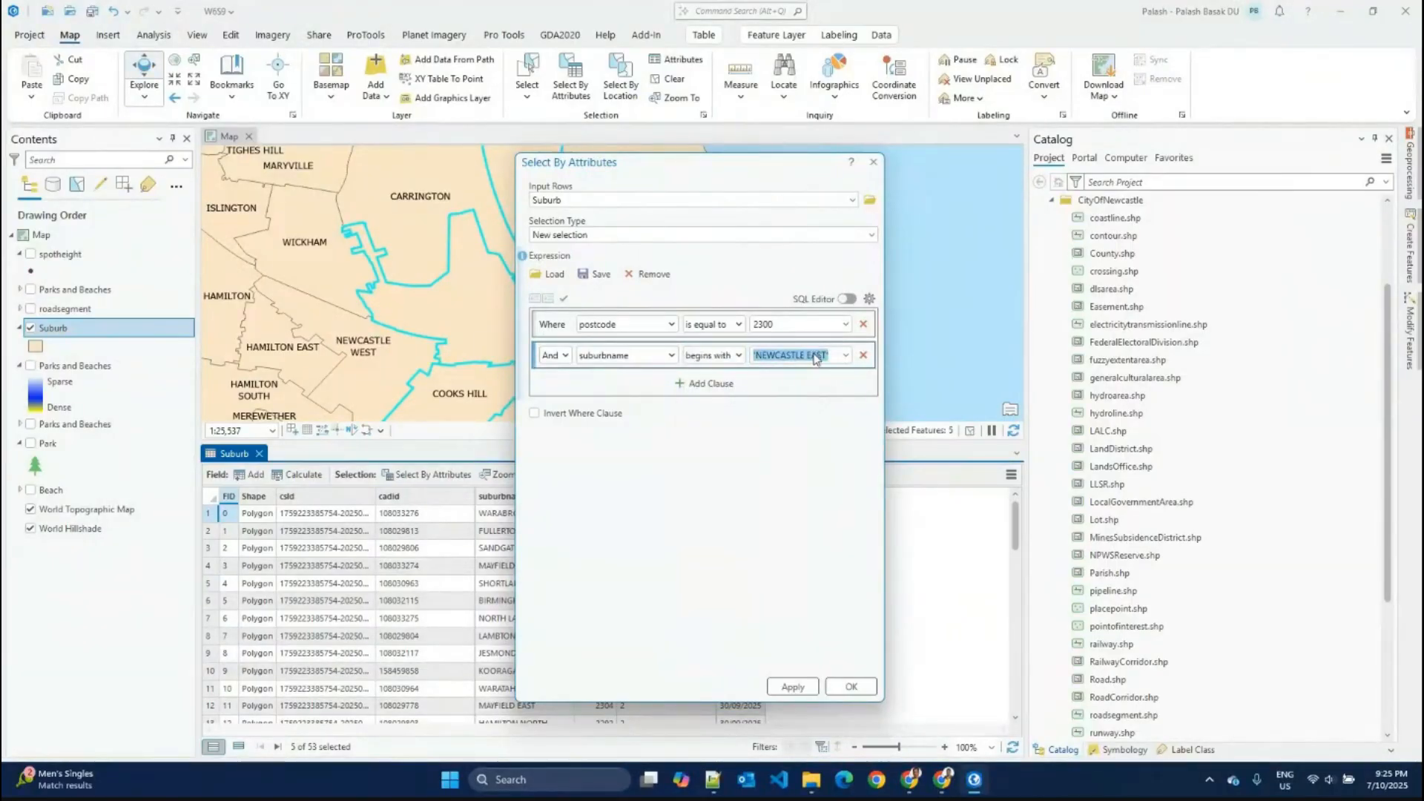
{"action": "left_click", "coordinate": [846, 355]}
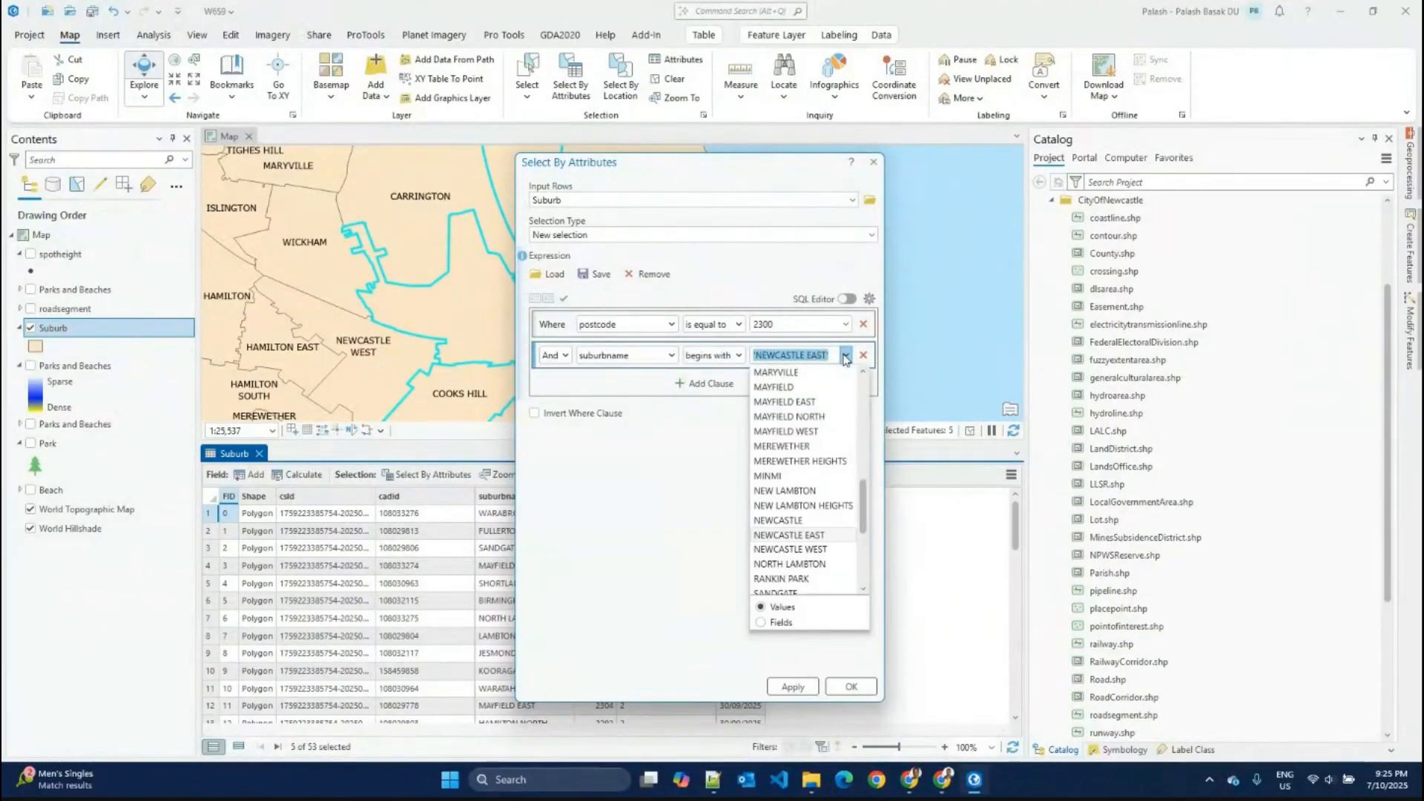
{"action": "left_click", "coordinate": [815, 521]}
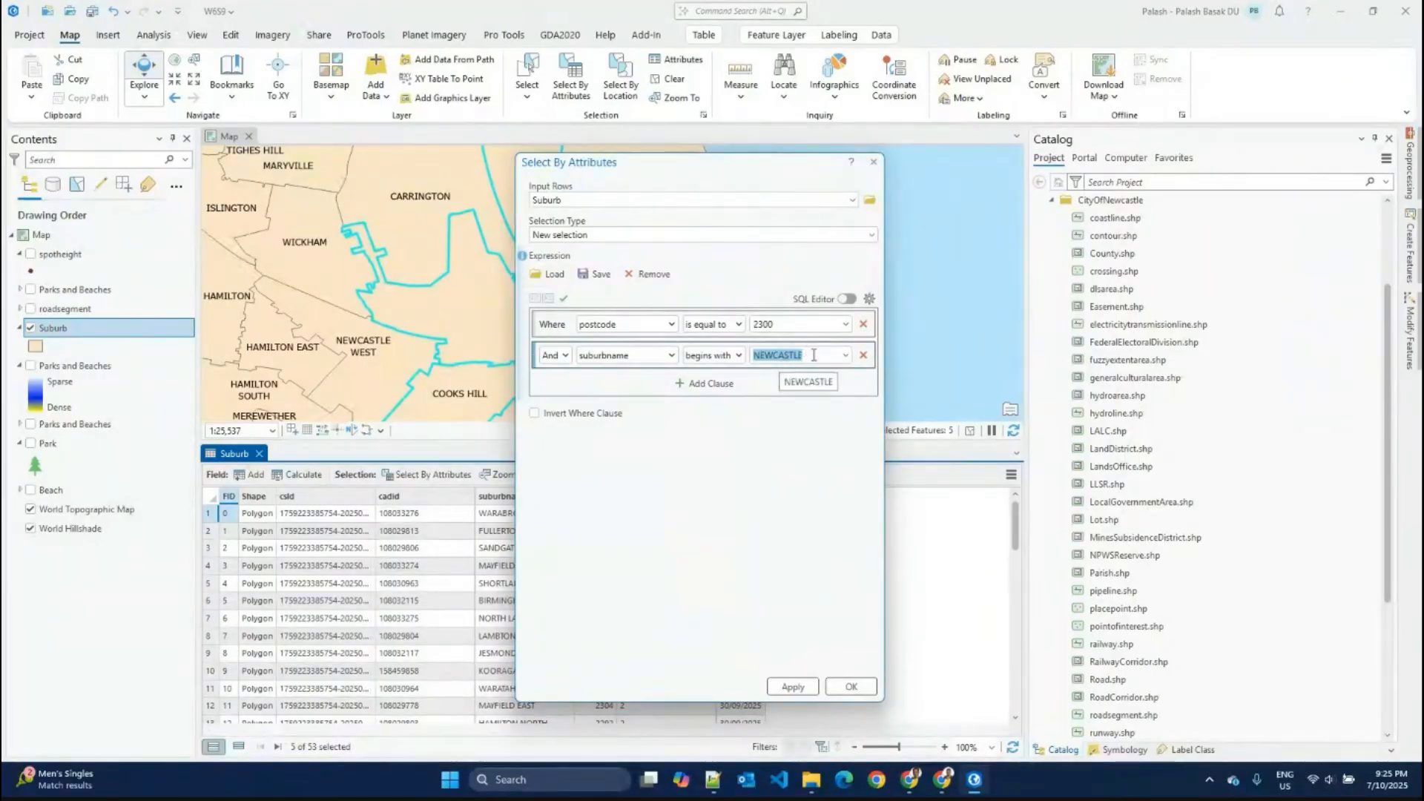
{"action": "left_click", "coordinate": [814, 355]}
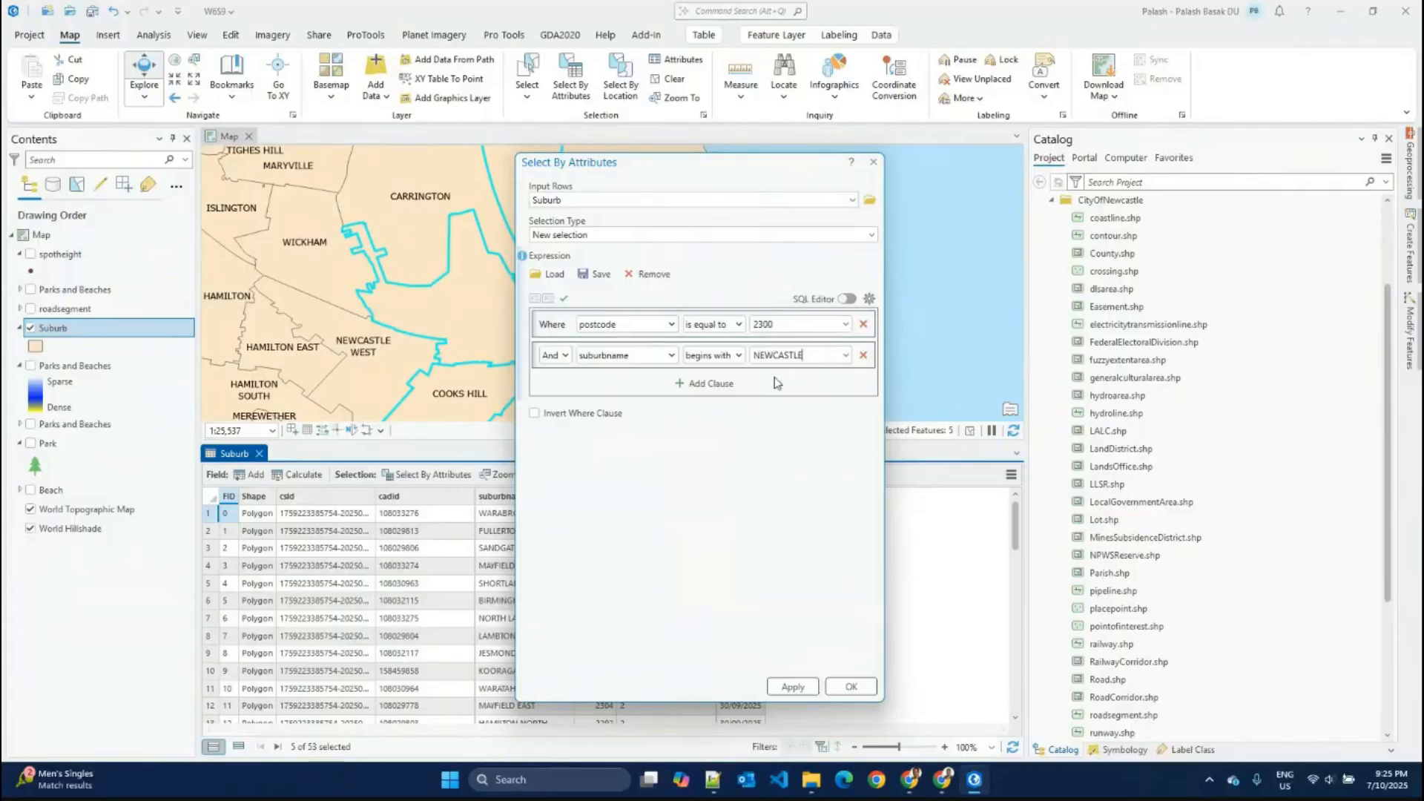
Step: Run the combined postcode and suburb name query and list only the selected records in the Suburb table
{"action": "left_click", "coordinate": [852, 688]}
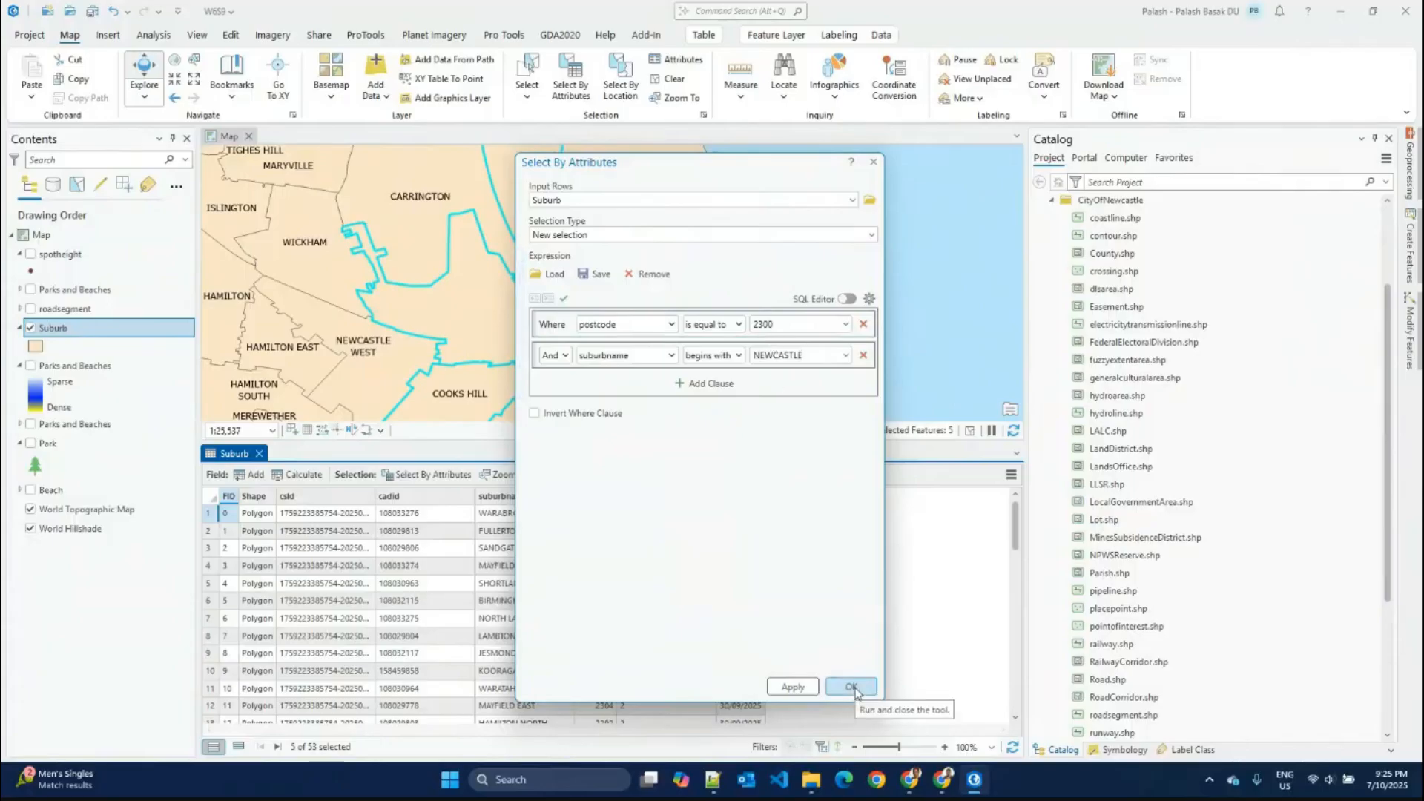
{"action": "left_click", "coordinate": [238, 746]}
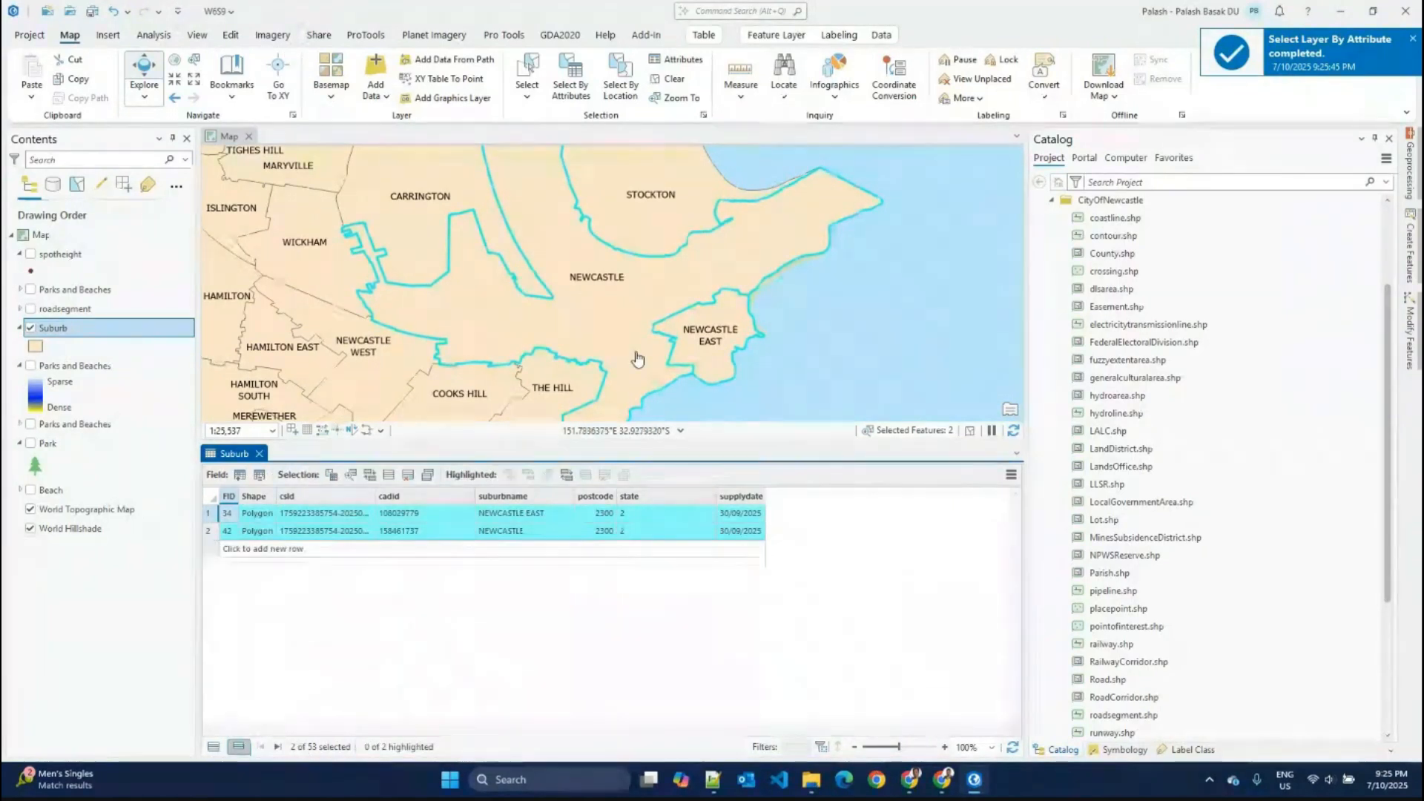
{"action": "left_click", "coordinate": [677, 97]}
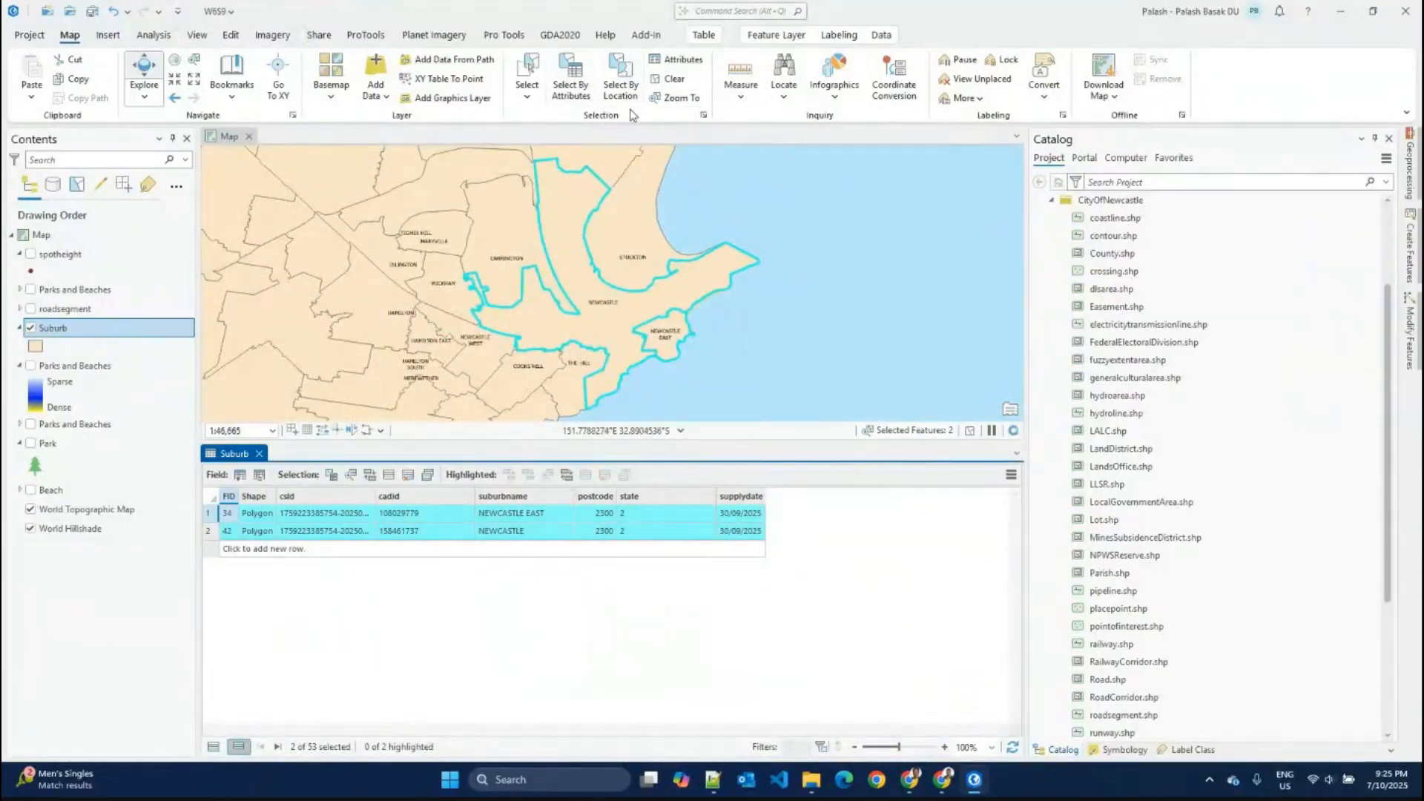
Step: Reopen Select By Attributes, join the suburbname clause with Or, and apply the query to the Suburb layer
{"action": "left_click", "coordinate": [571, 84]}
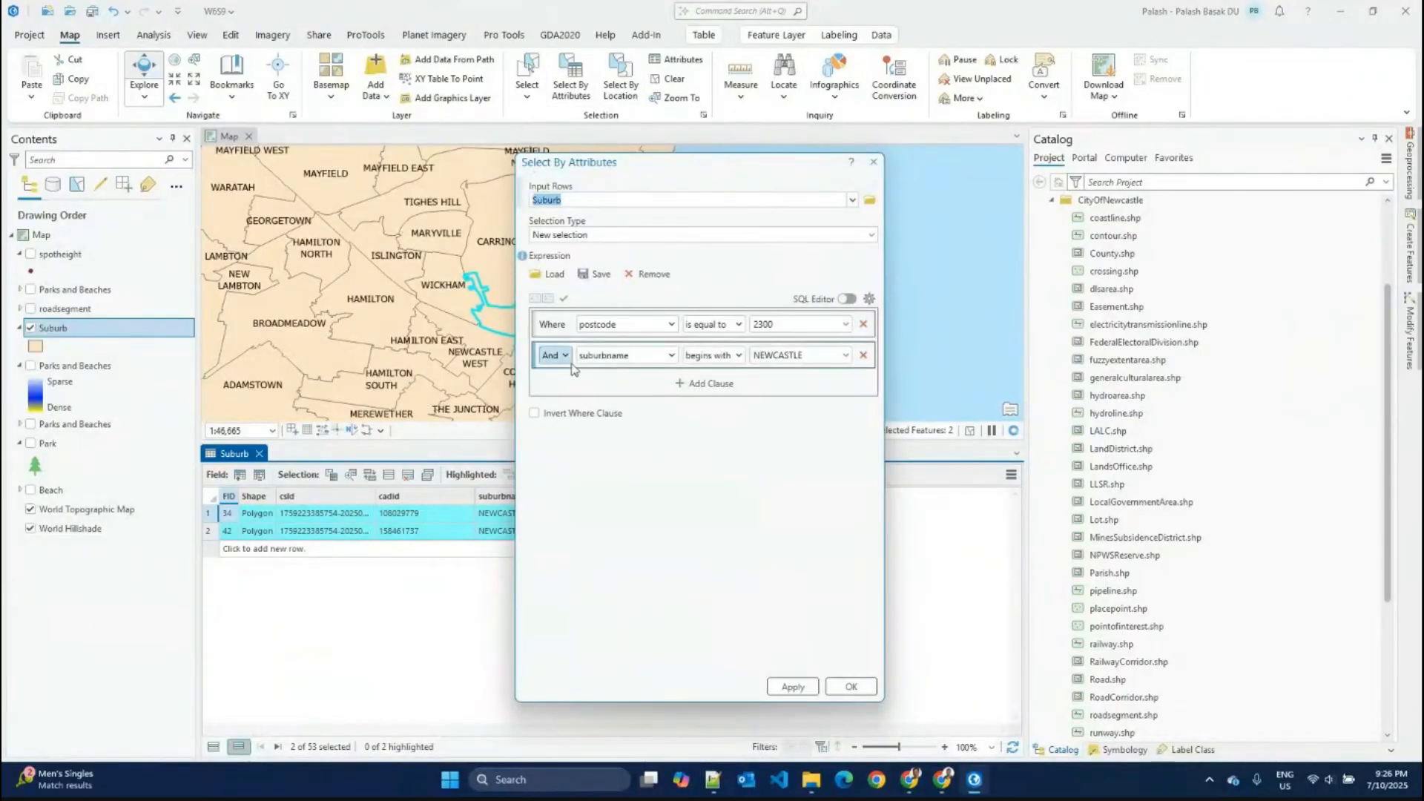
{"action": "left_click", "coordinate": [565, 357]}
{"action": "left_click", "coordinate": [557, 382]}
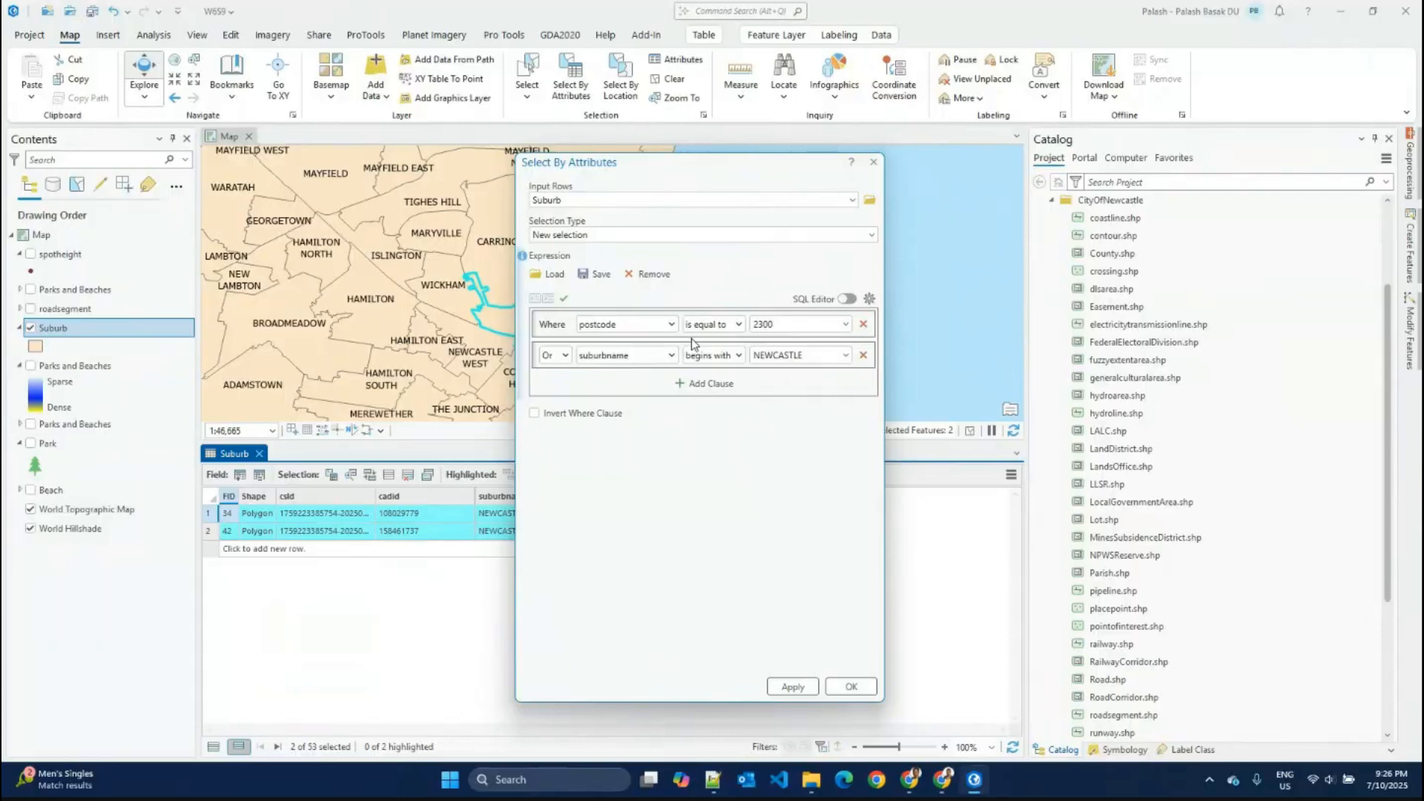
{"action": "left_click_drag", "start_coordinate": [713, 172], "coordinate": [1093, 190]}
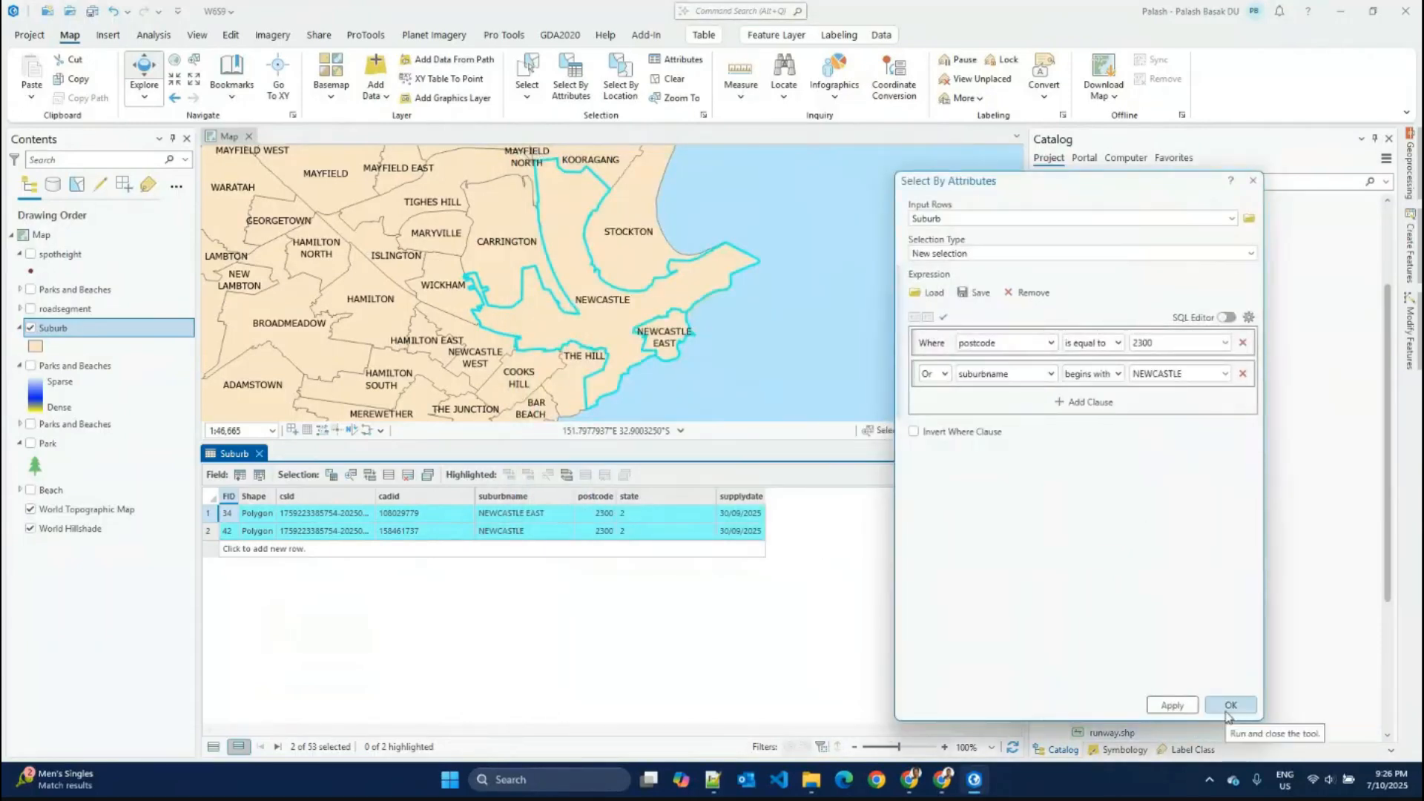
{"action": "left_click", "coordinate": [1181, 708]}
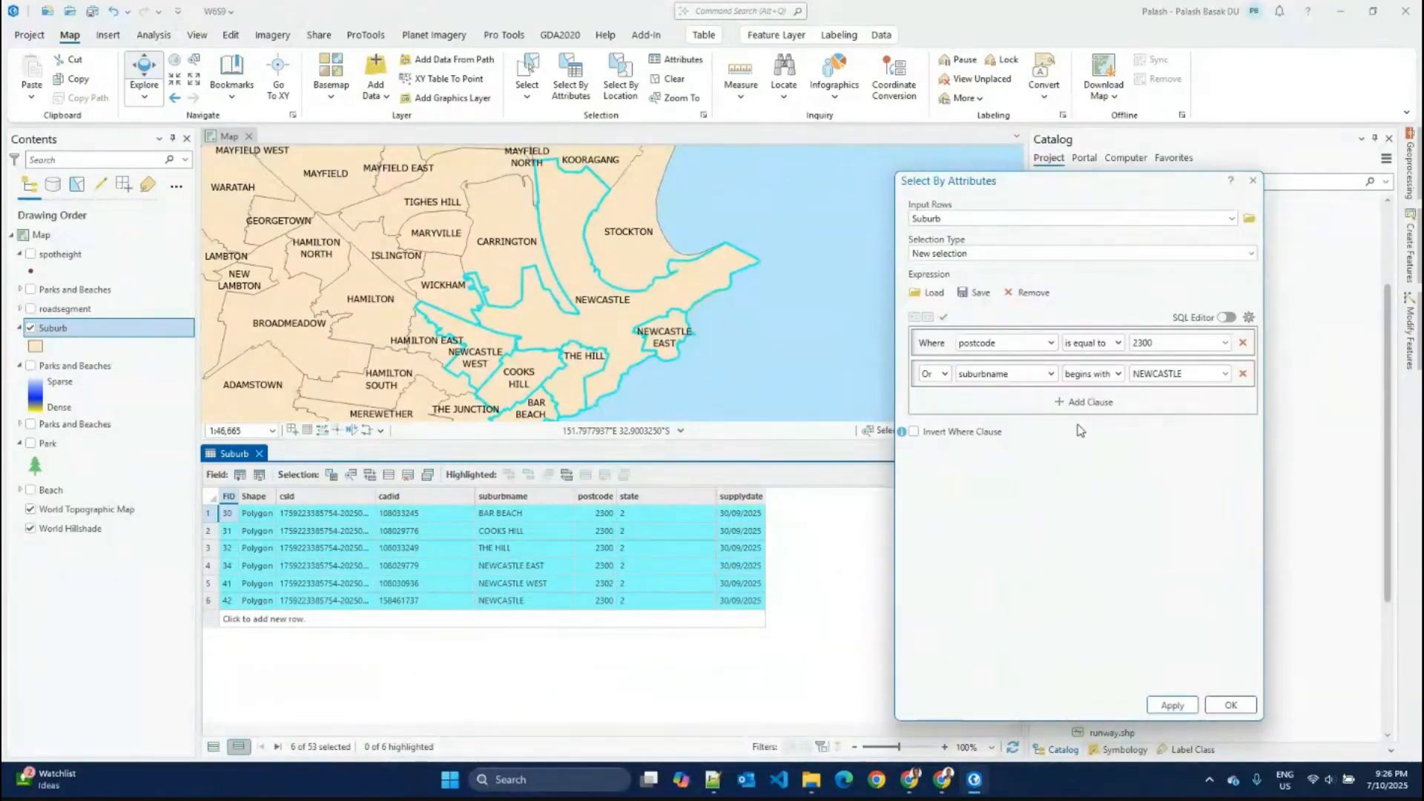
Step: Add and remove an empty third clause, and close both Select By Attributes and the Suburb attribute table
{"action": "left_click", "coordinate": [1075, 402]}
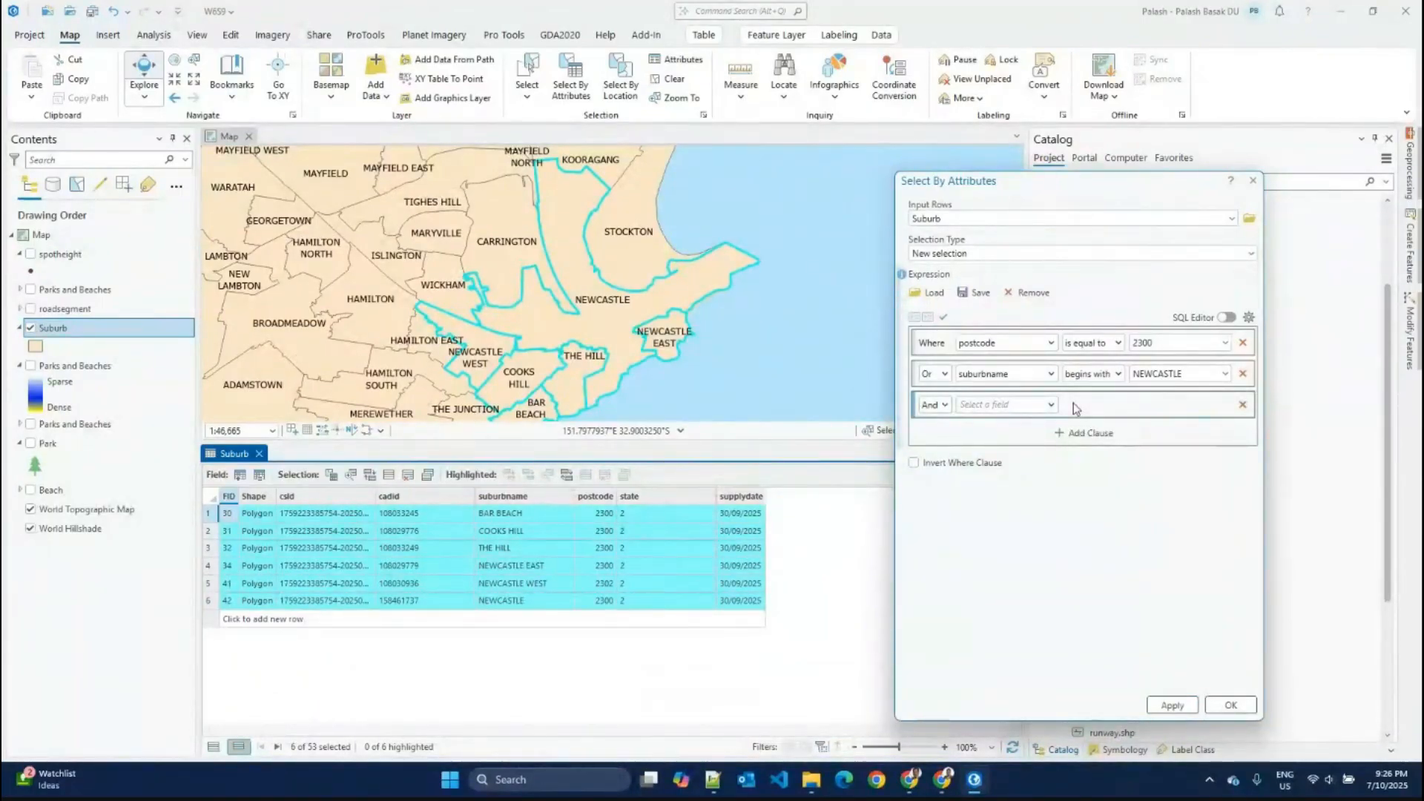
{"action": "left_click", "coordinate": [1242, 405]}
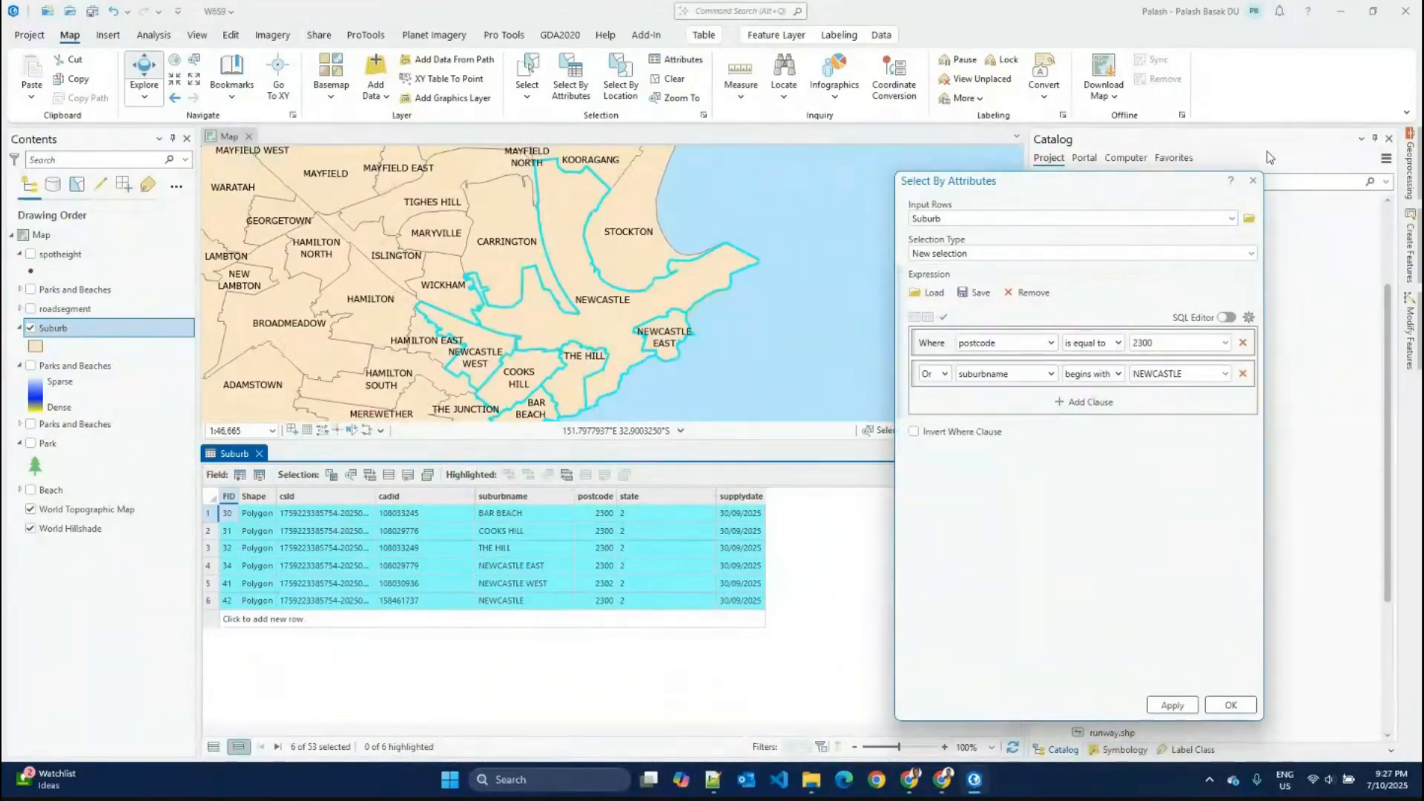
{"action": "left_click", "coordinate": [1253, 182]}
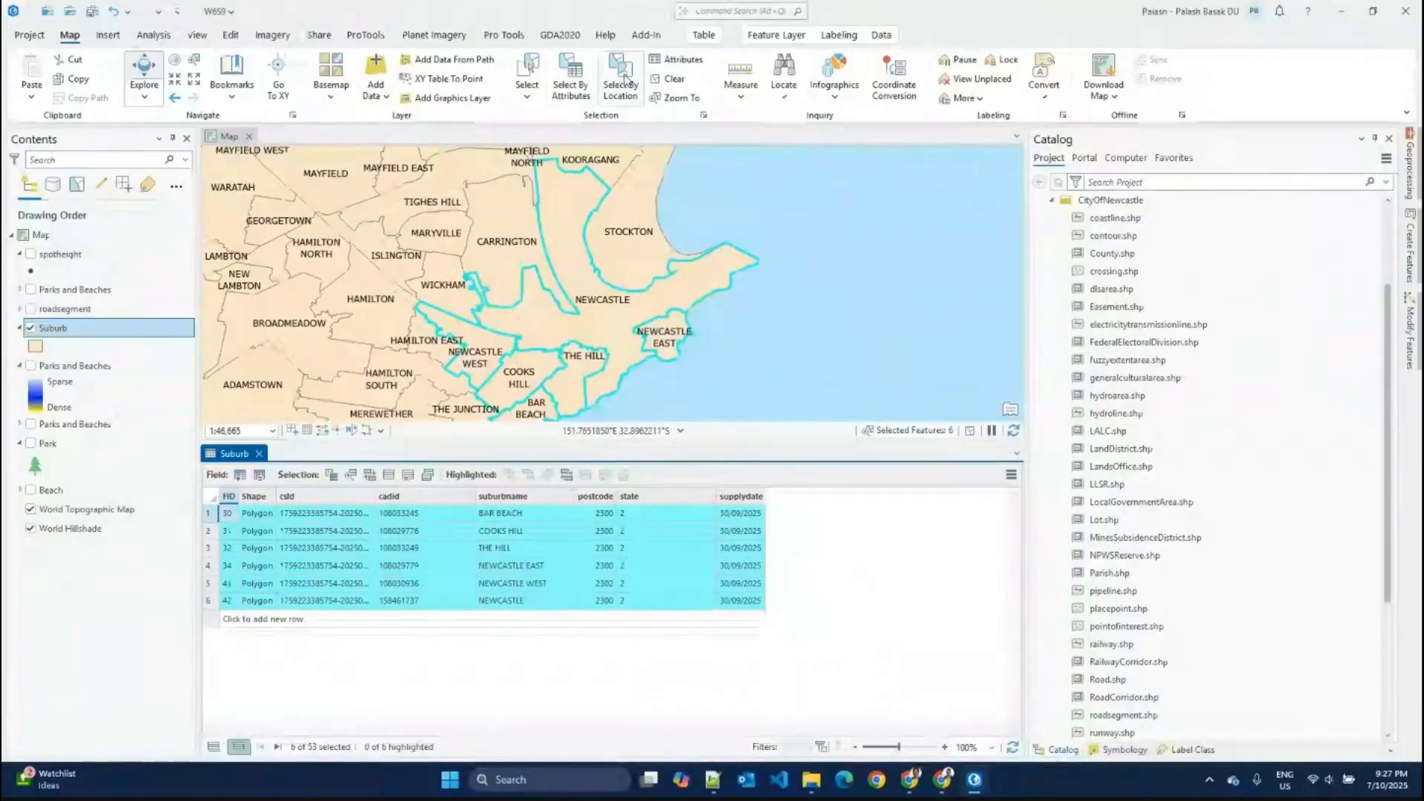
{"action": "left_click", "coordinate": [259, 453]}
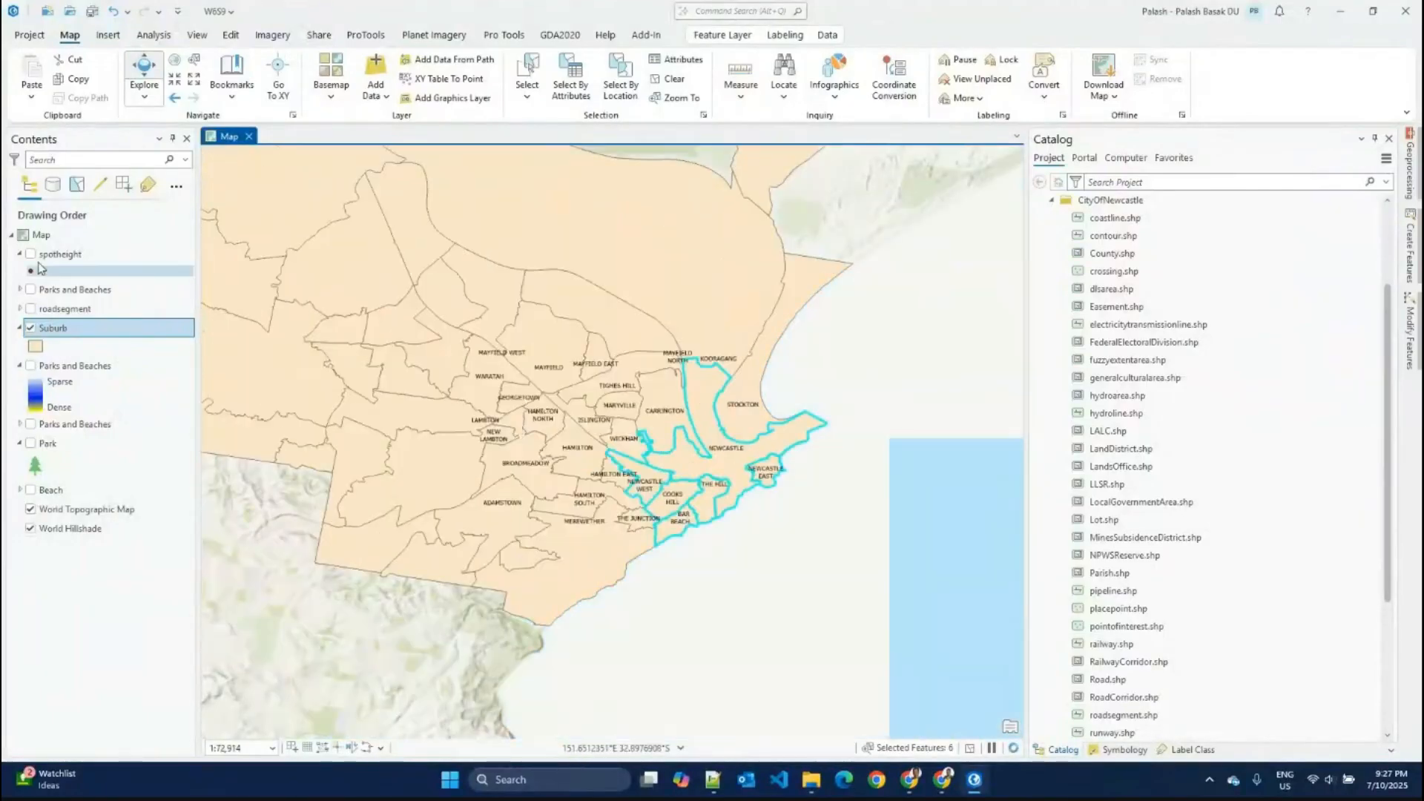
Step: Turn on the spotheight layer and examine where its points fall among the suburbs
{"action": "left_click", "coordinate": [30, 255]}
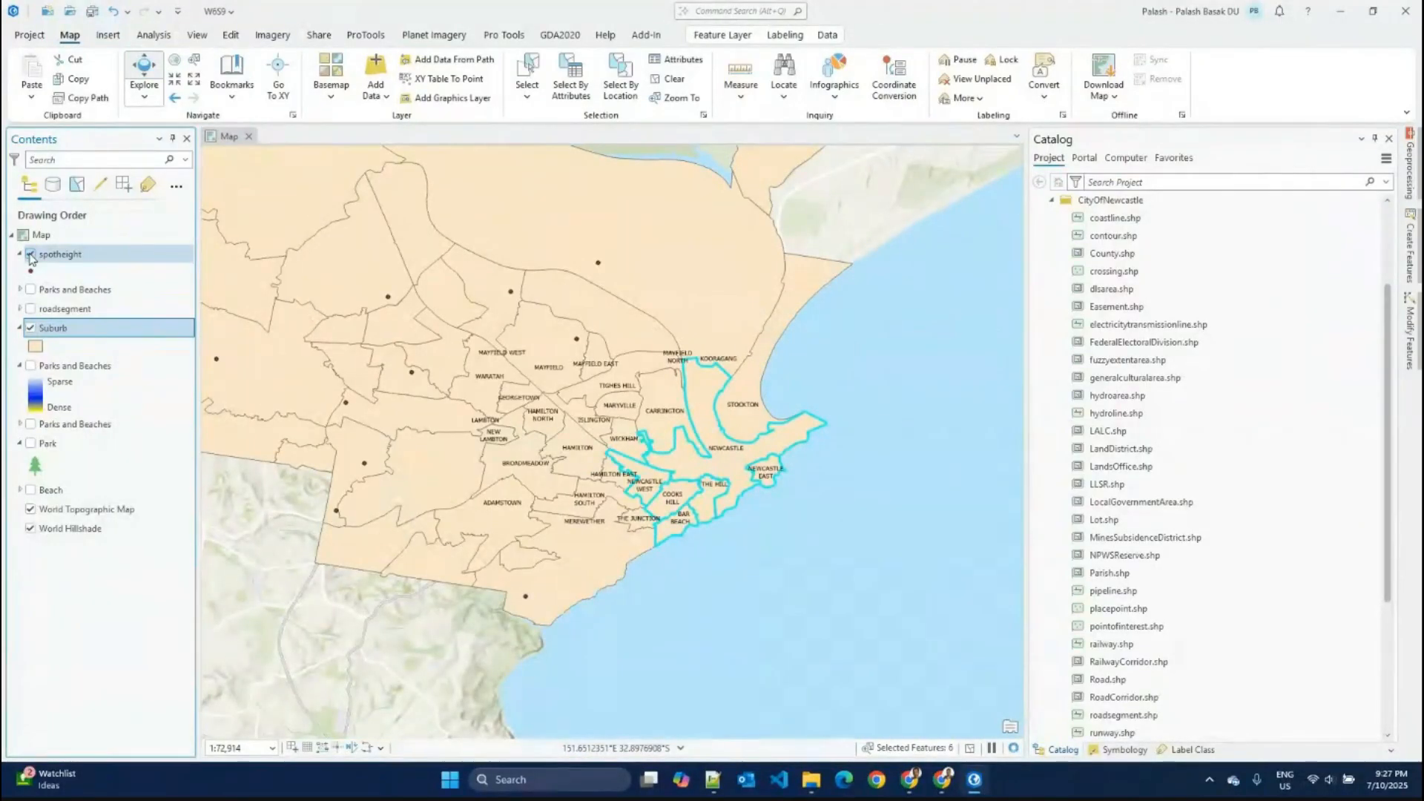
{"action": "left_click_drag", "start_coordinate": [228, 386], "coordinate": [434, 455]}
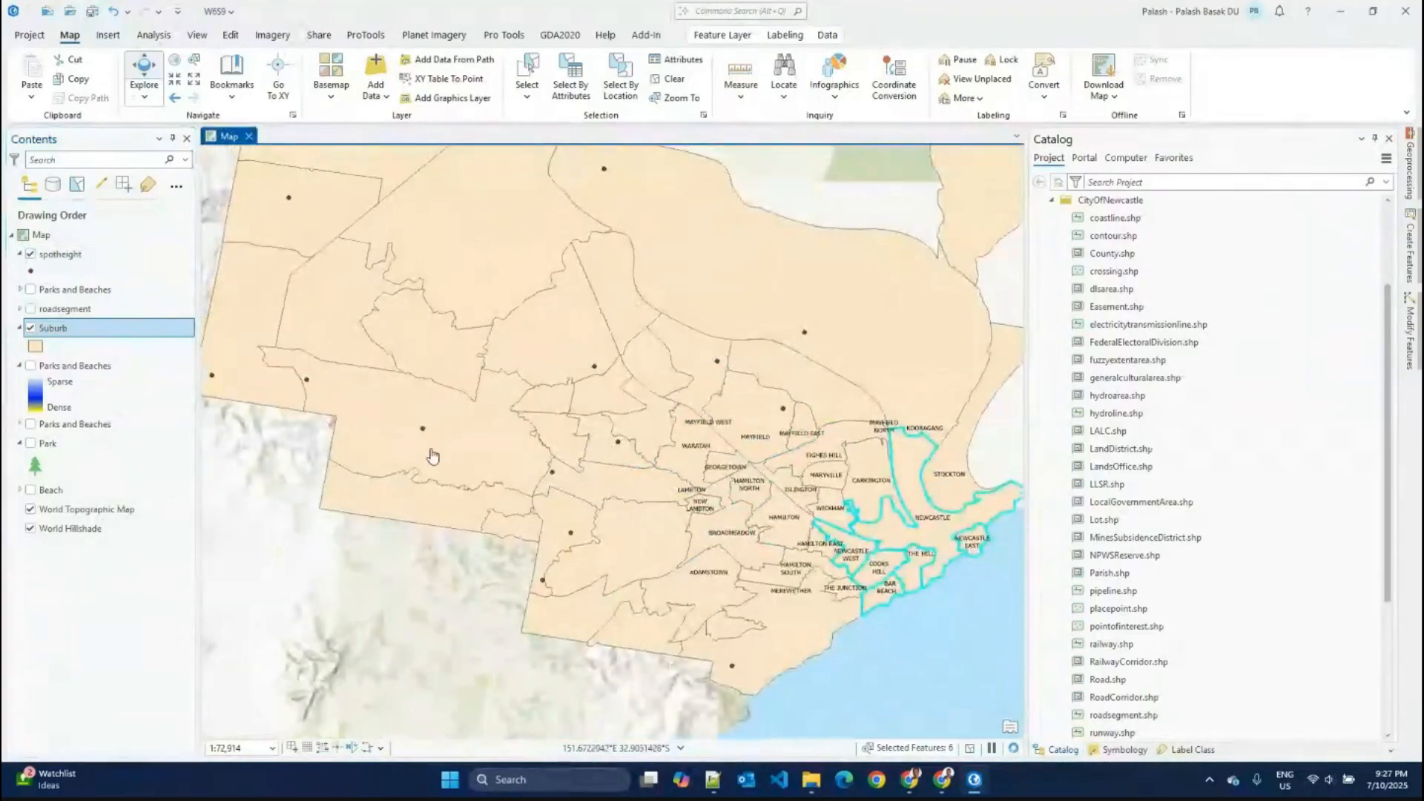
{"action": "scroll", "coordinate": [434, 455], "scroll_direction": "up", "scroll_amount": 2}
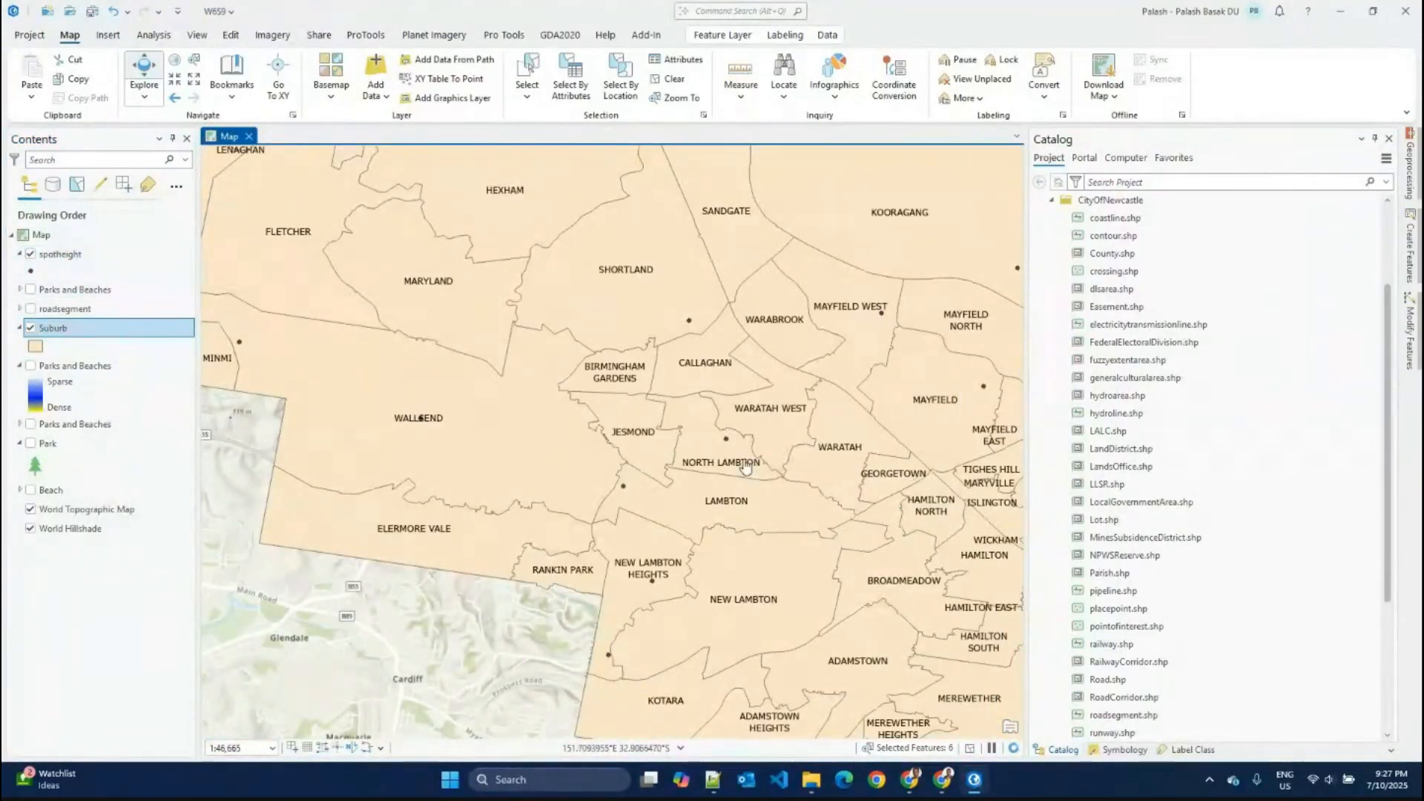
{"action": "left_click_drag", "start_coordinate": [755, 529], "coordinate": [494, 466]}
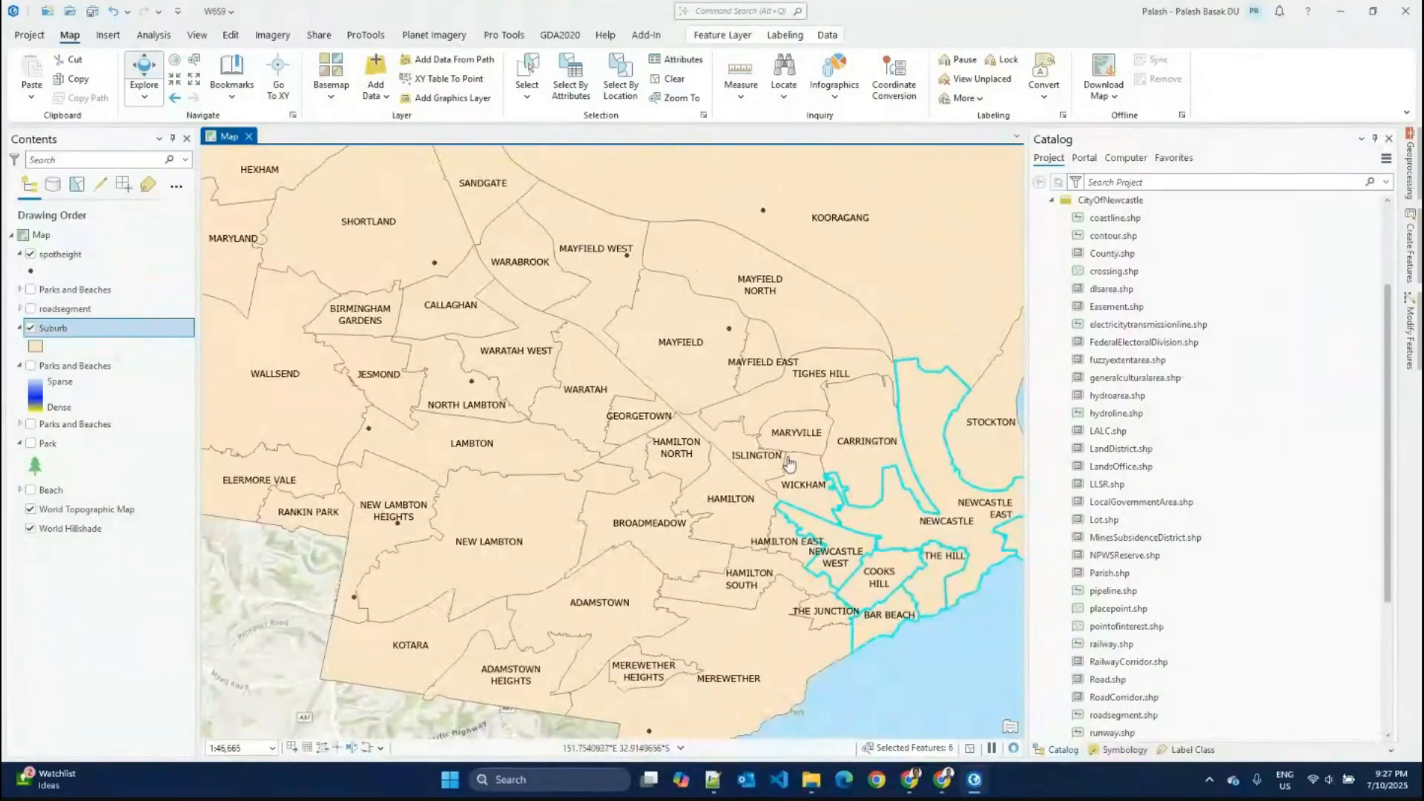
{"action": "left_click_drag", "start_coordinate": [804, 531], "coordinate": [623, 437]}
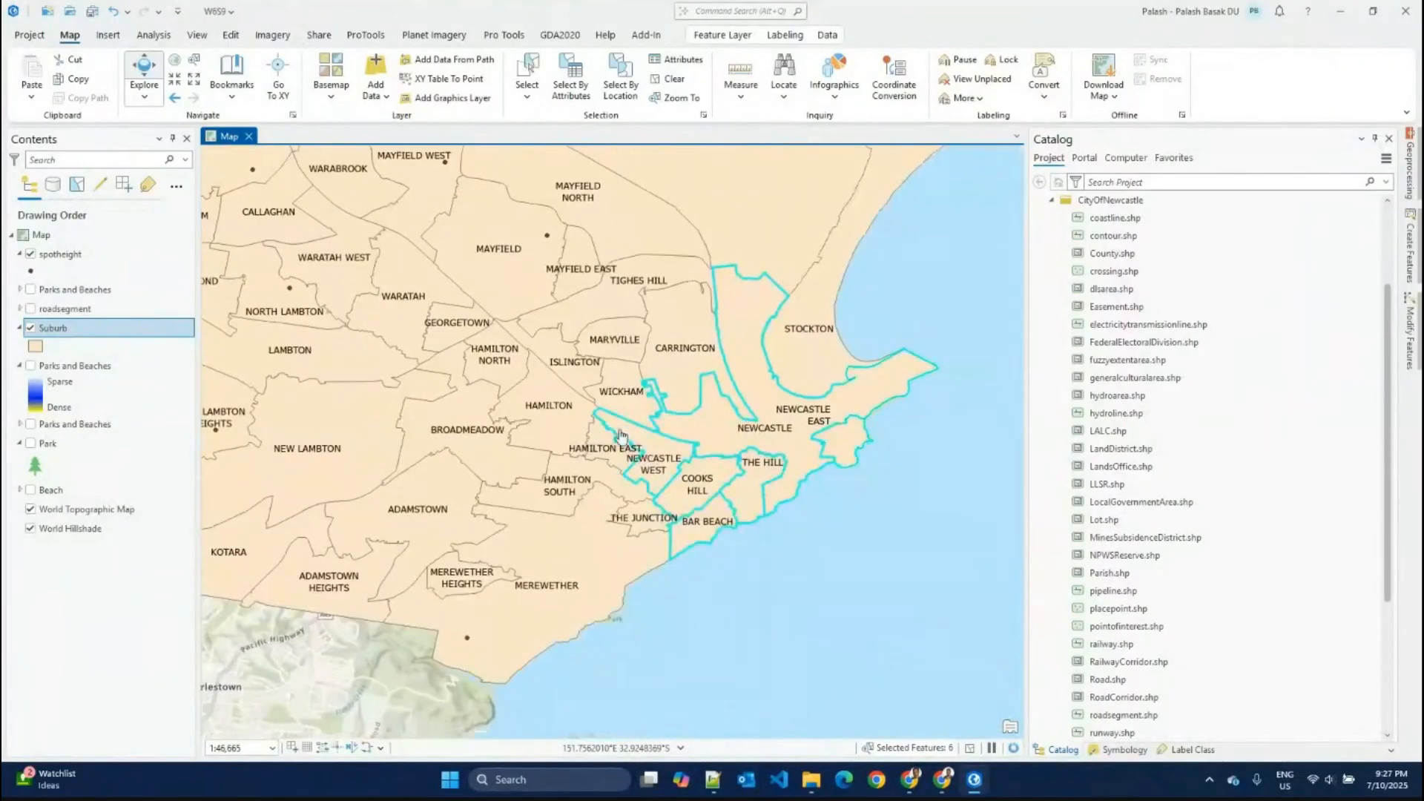
{"action": "left_click_drag", "start_coordinate": [436, 336], "coordinate": [568, 319]}
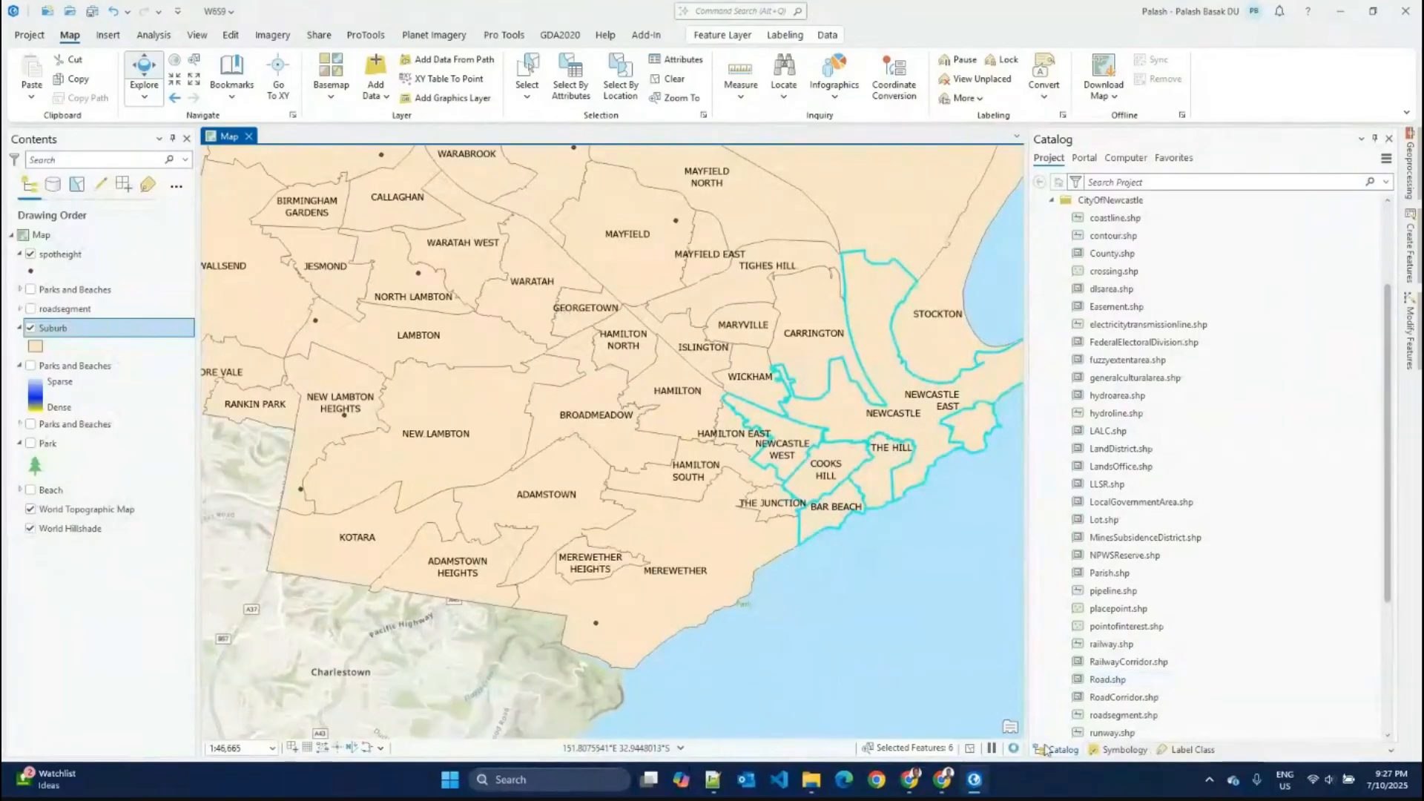
Step: Collapse the CityOfNewcastle folder and start a new feature class in the project's file geodatabase
{"action": "scroll", "coordinate": [1068, 348], "scroll_direction": "up", "scroll_amount": 3}
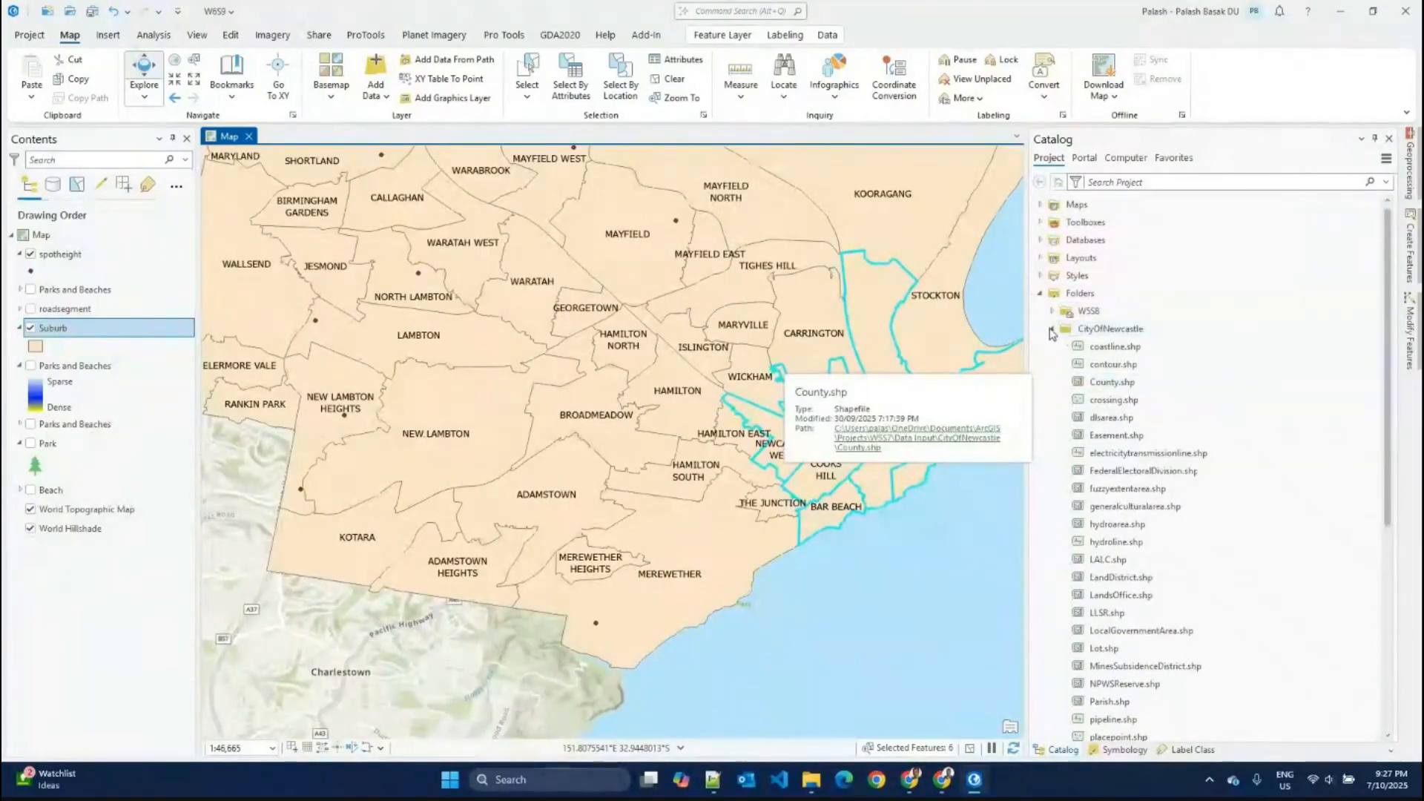
{"action": "left_click", "coordinate": [1051, 329]}
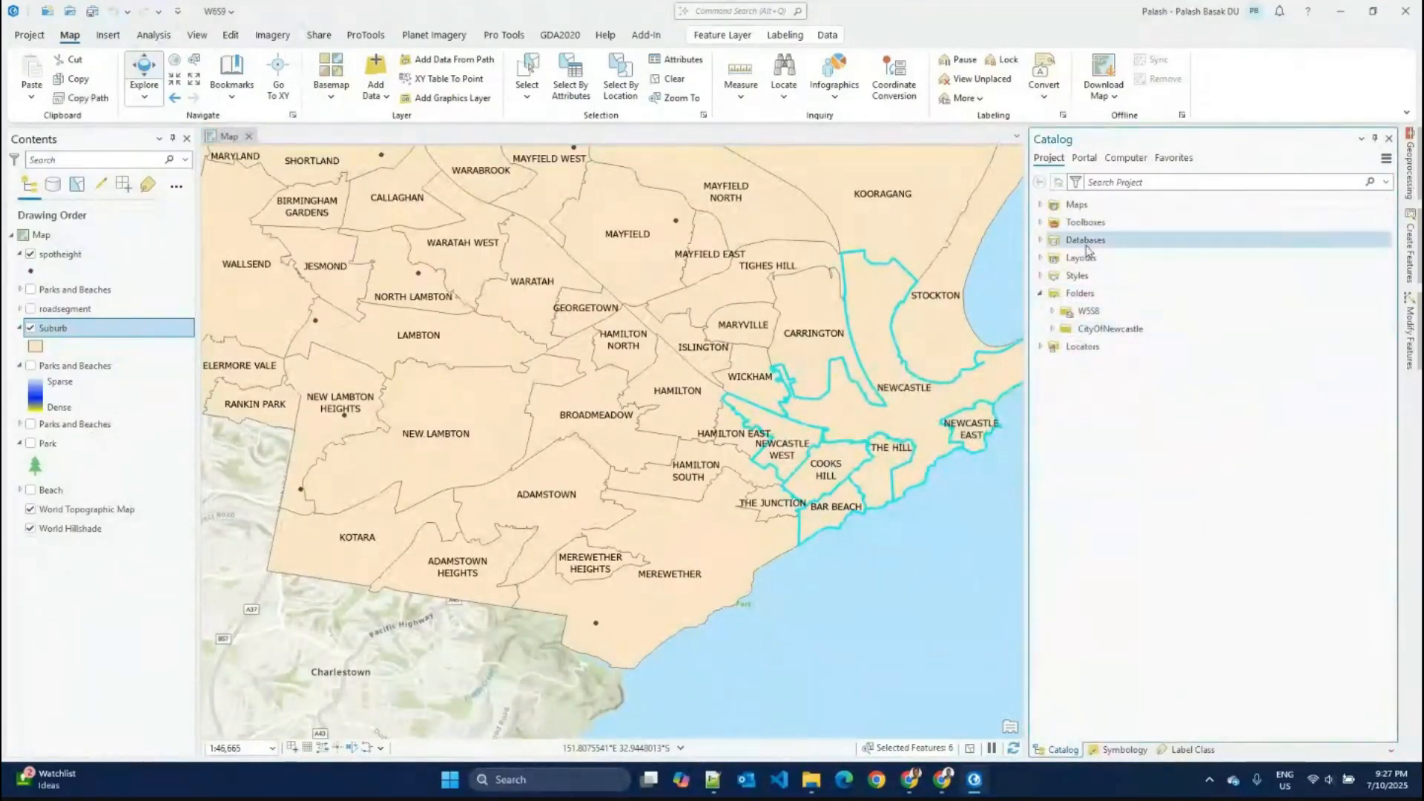
{"action": "double_click", "coordinate": [1087, 250]}
{"action": "left_click", "coordinate": [1113, 264]}
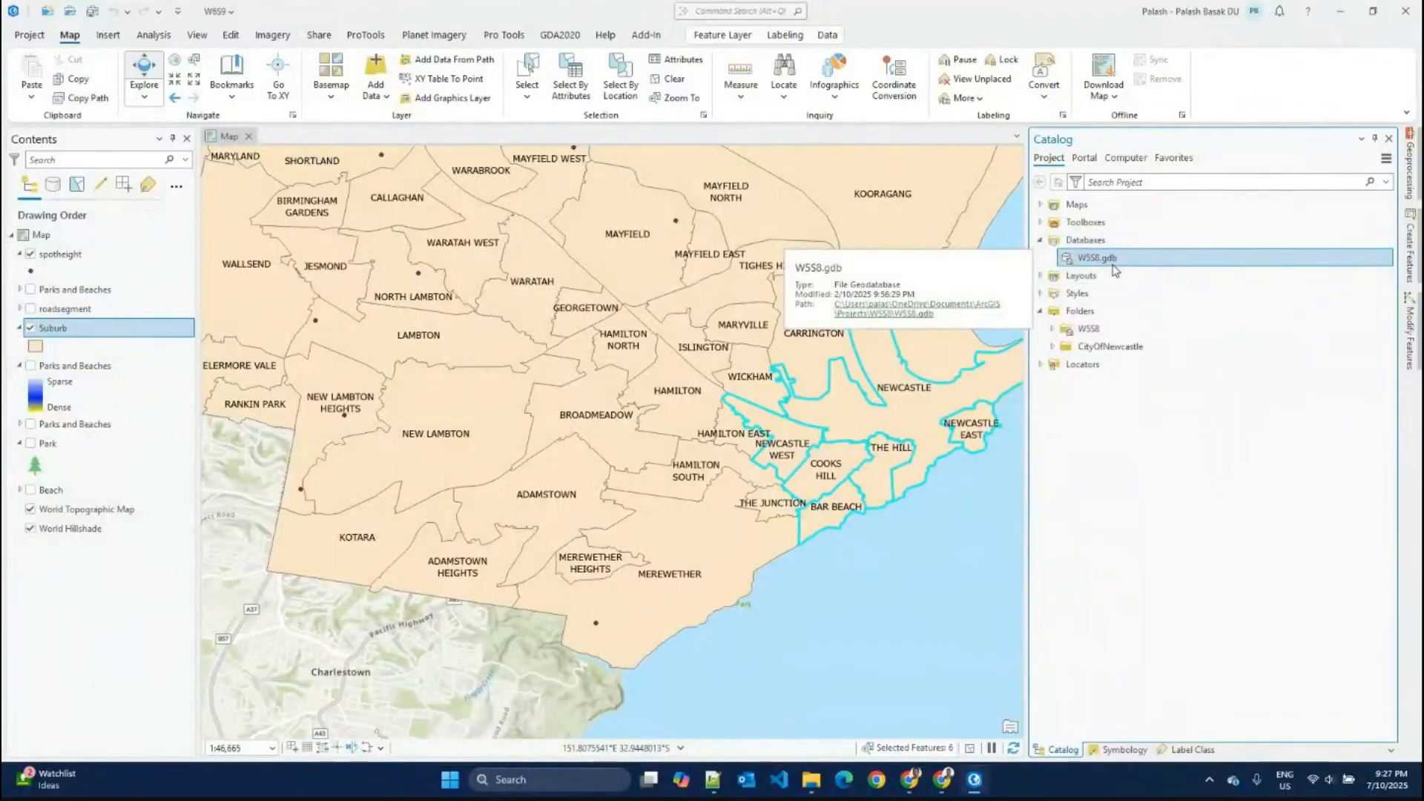
{"action": "right_click", "coordinate": [1097, 261]}
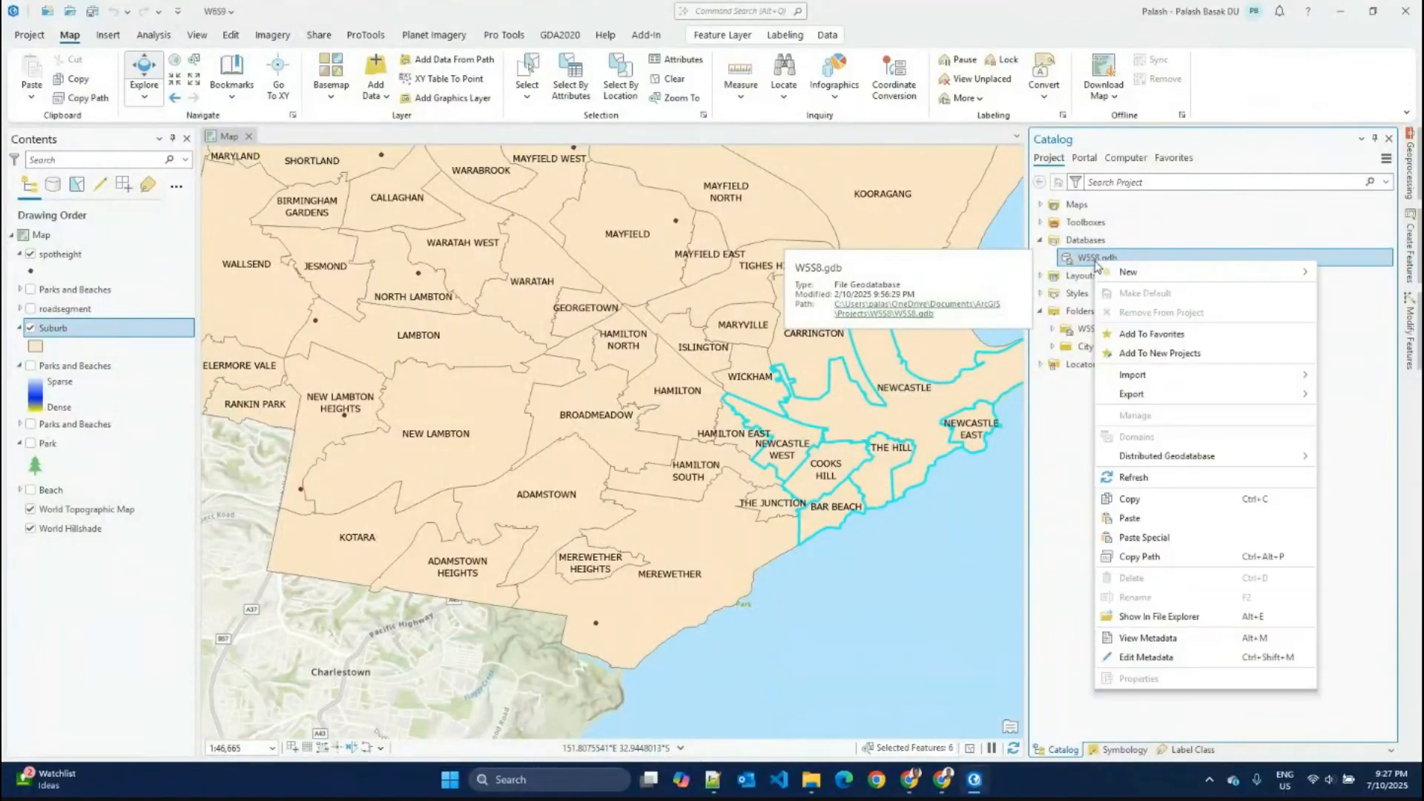
{"action": "mouse_move", "coordinate": [1213, 279]}
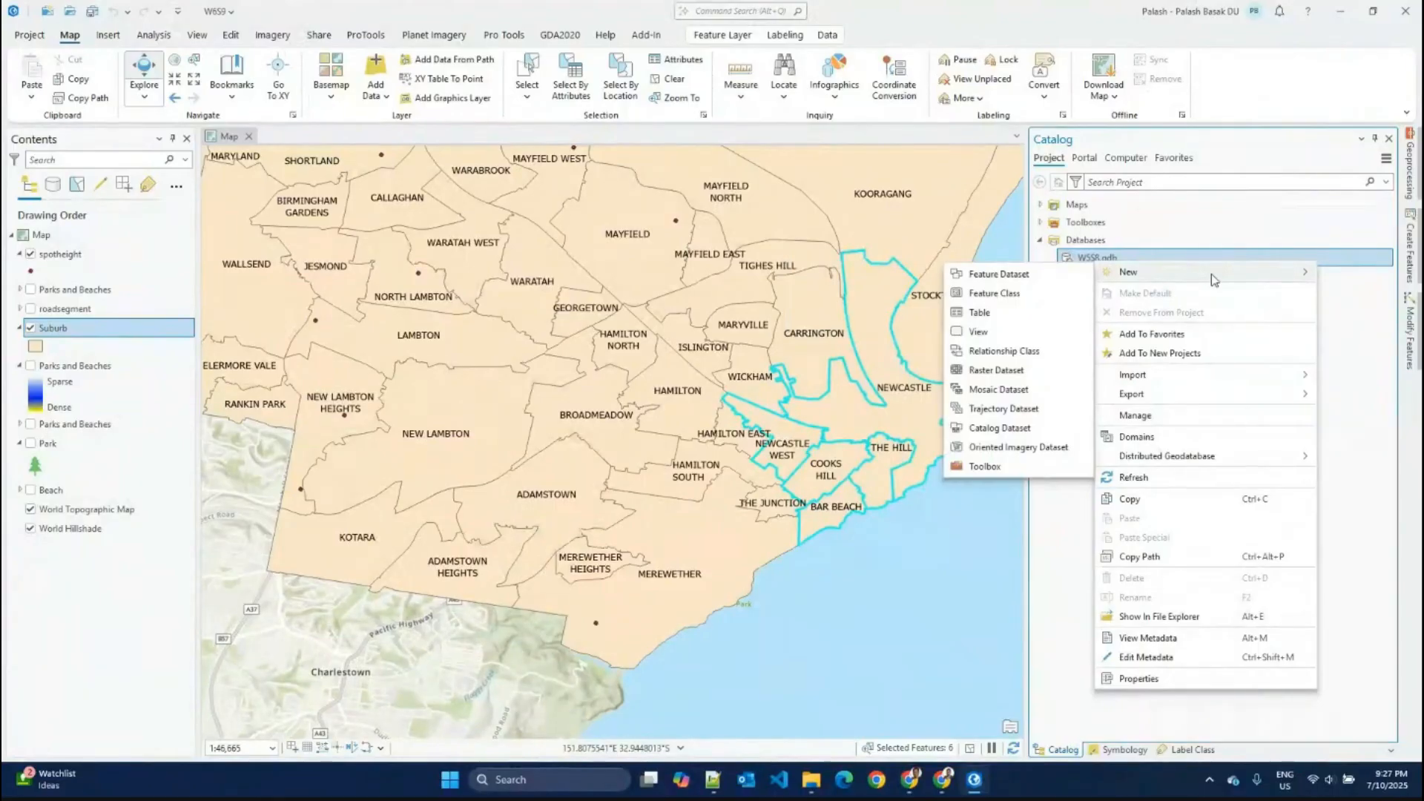
{"action": "left_click", "coordinate": [997, 295]}
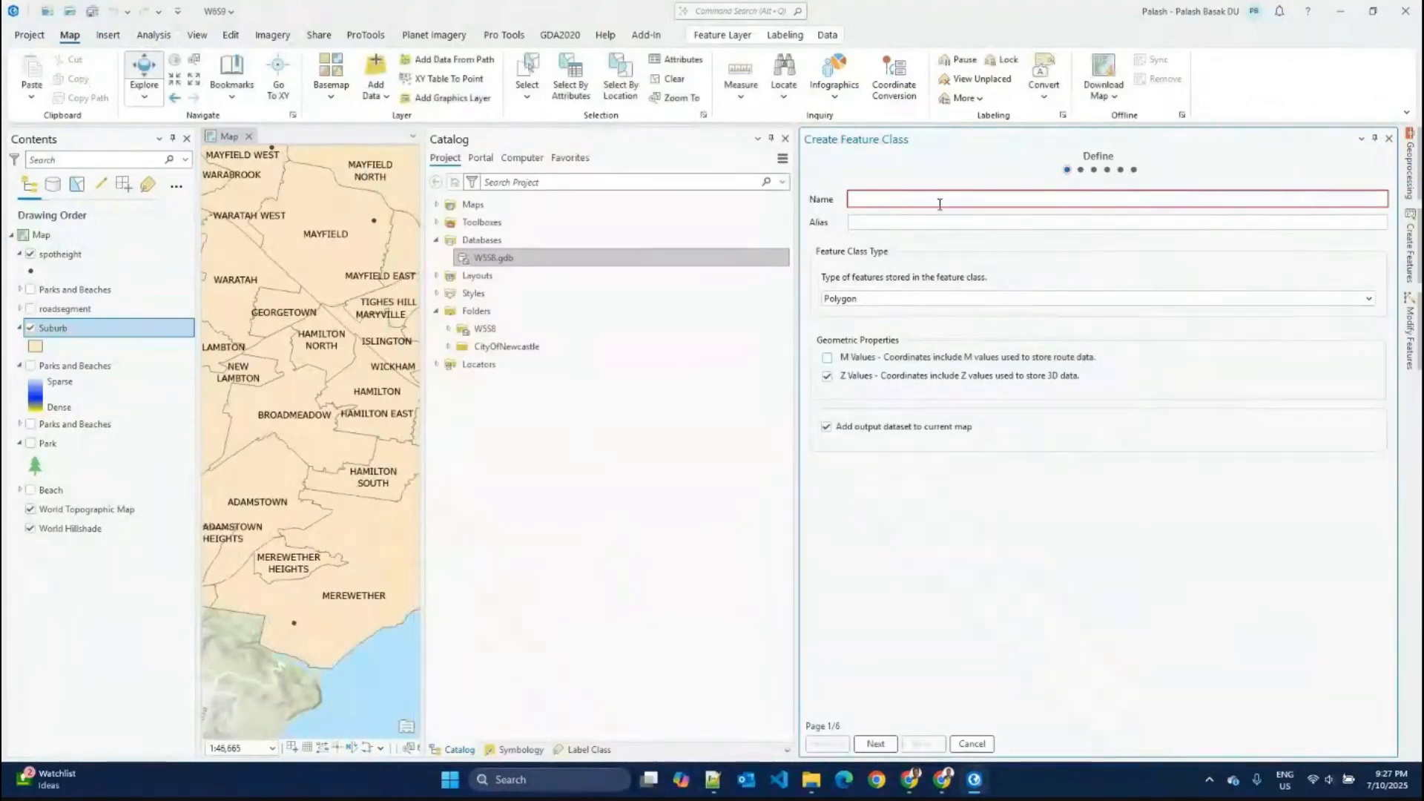
Step: Name the new polygon feature class AreaOfInterest and create it with the default fields and settings
{"action": "type", "text": "Areao"}
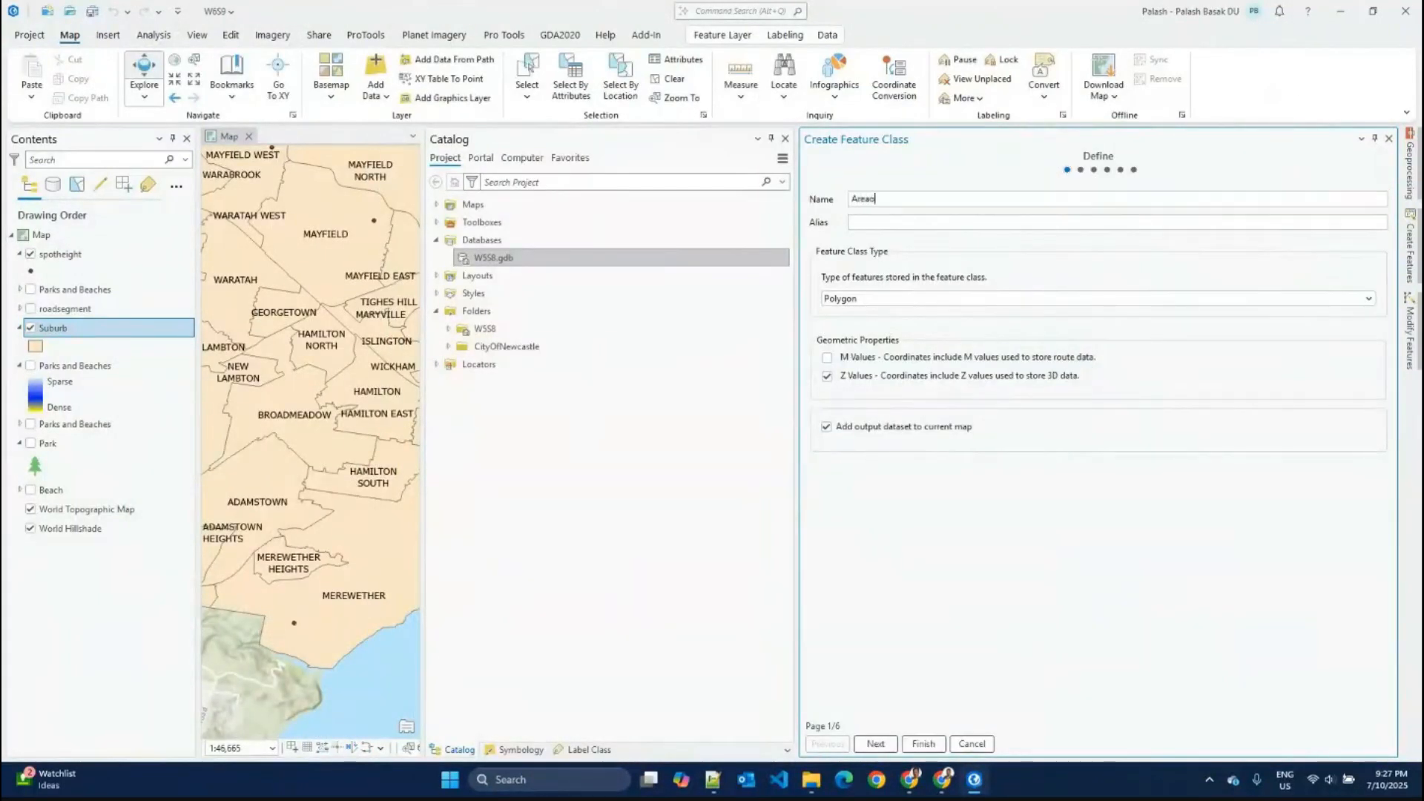
{"action": "type", "text": "eac"}
{"action": "key", "text": "BackSpace"}
{"action": "type", "text": "OfInterest"}
{"action": "left_click", "coordinate": [876, 745]}
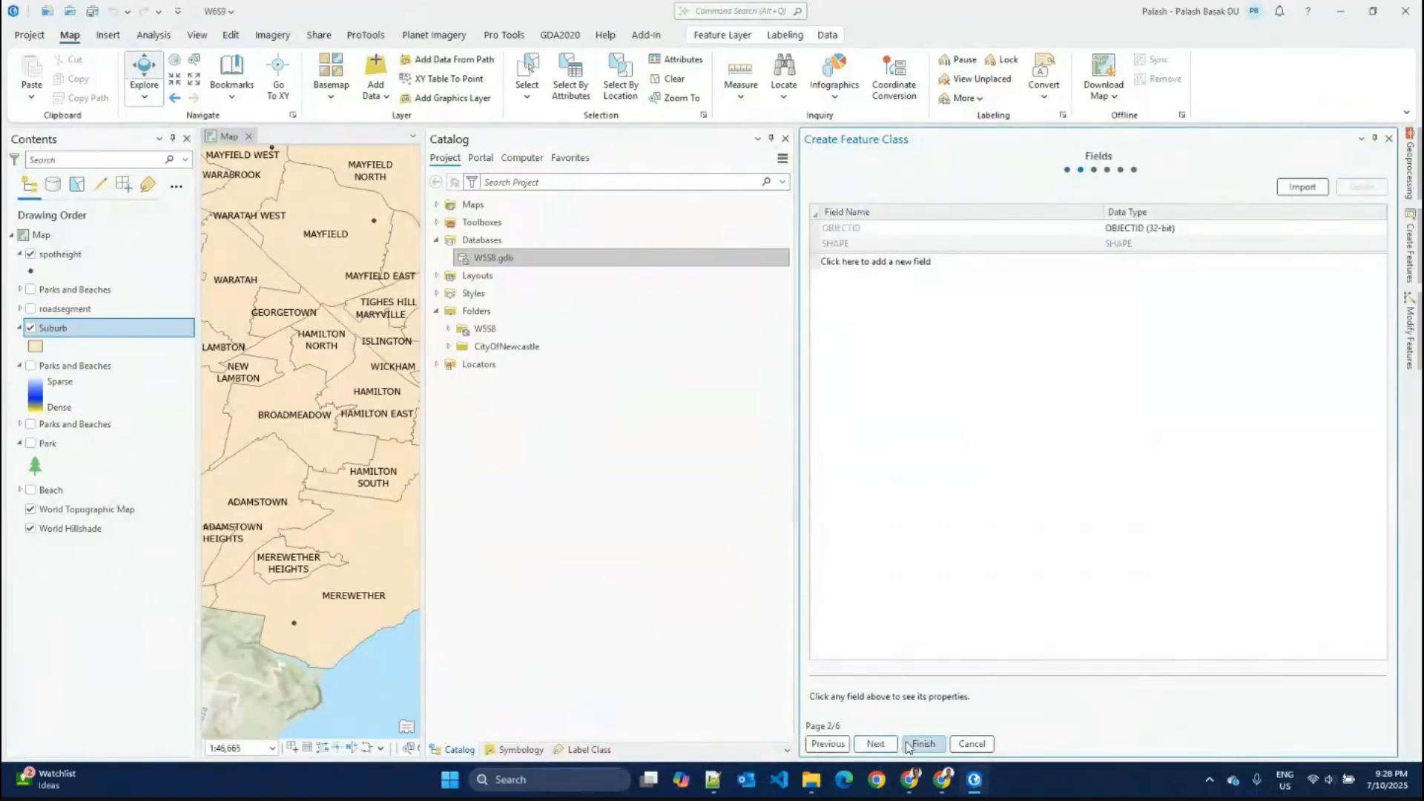
{"action": "left_click", "coordinate": [912, 744]}
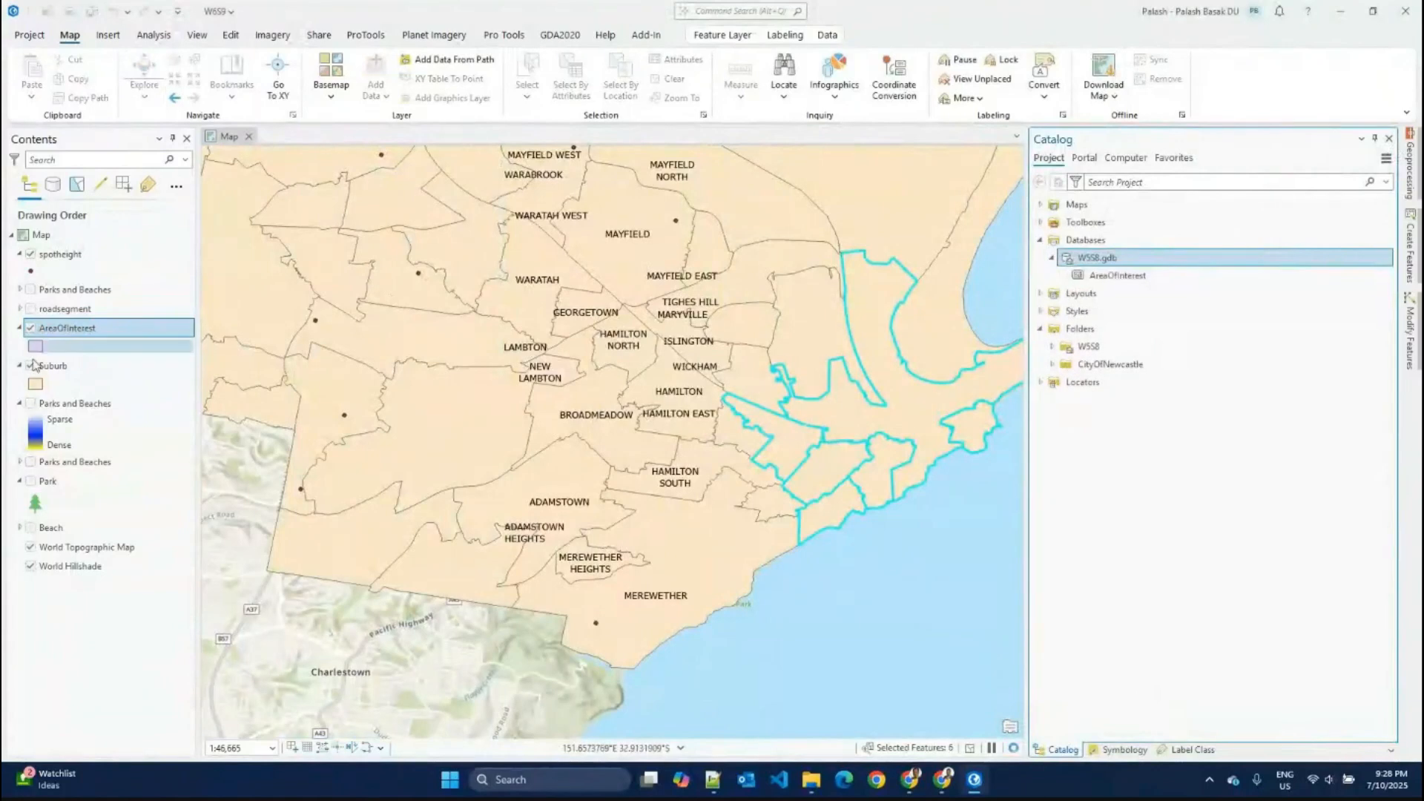
Step: Turn off the Suburb and spotheight layers and select the AreaOfInterest layer in the contents list
{"action": "left_click", "coordinate": [30, 366]}
{"action": "left_click", "coordinate": [31, 254]}
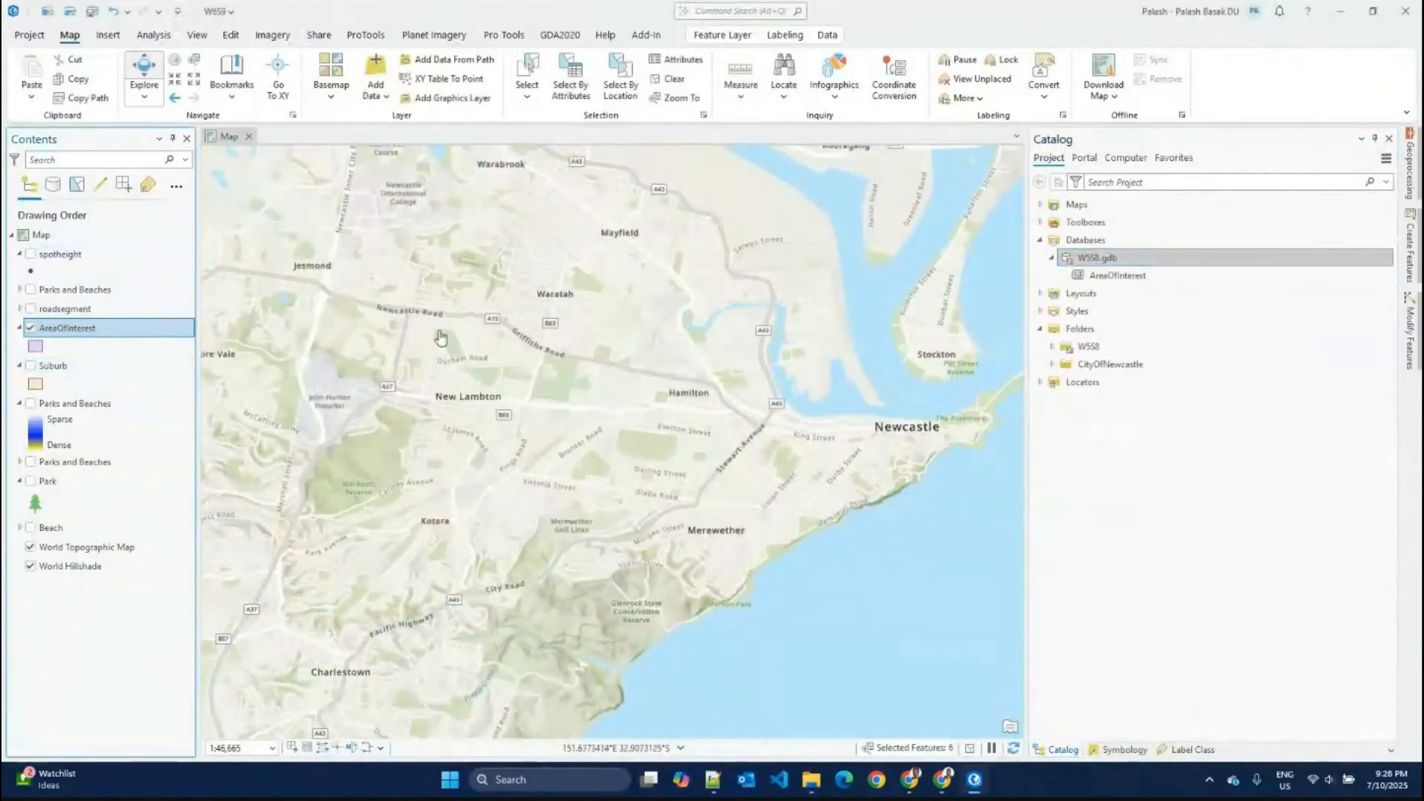
{"action": "scroll", "coordinate": [737, 366], "scroll_direction": "down", "scroll_amount": 3}
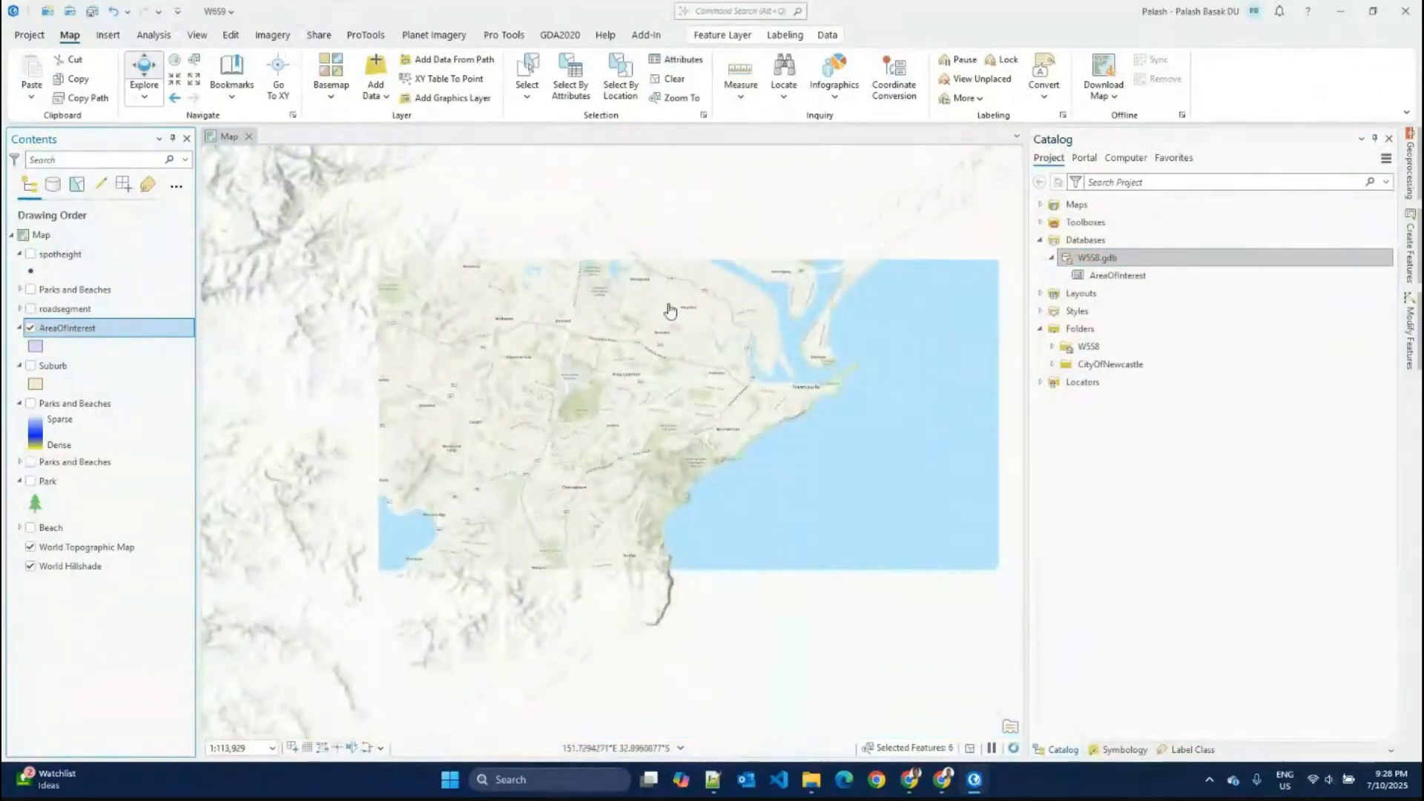
{"action": "left_click", "coordinate": [83, 333]}
{"action": "left_click", "coordinate": [54, 346]}
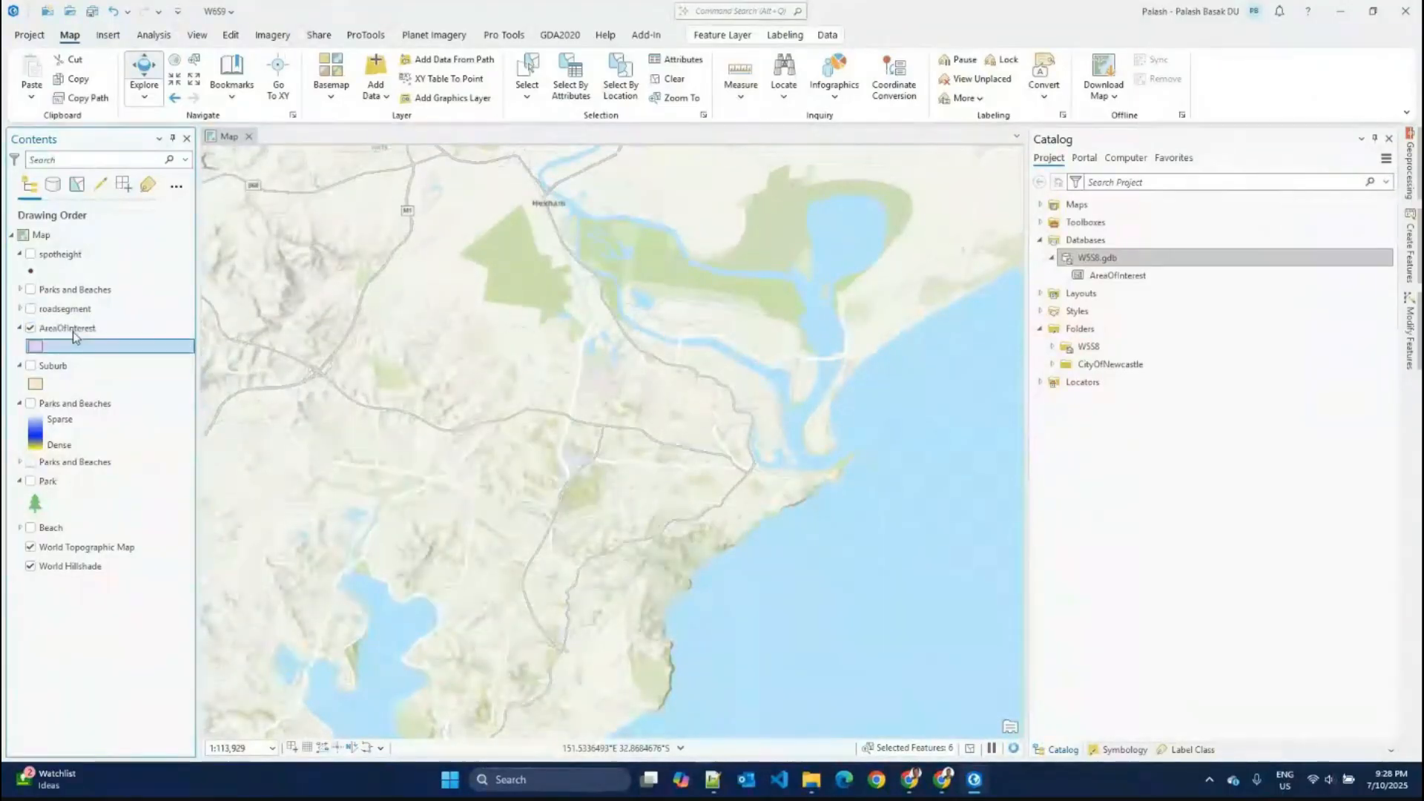
{"action": "left_click", "coordinate": [72, 331]}
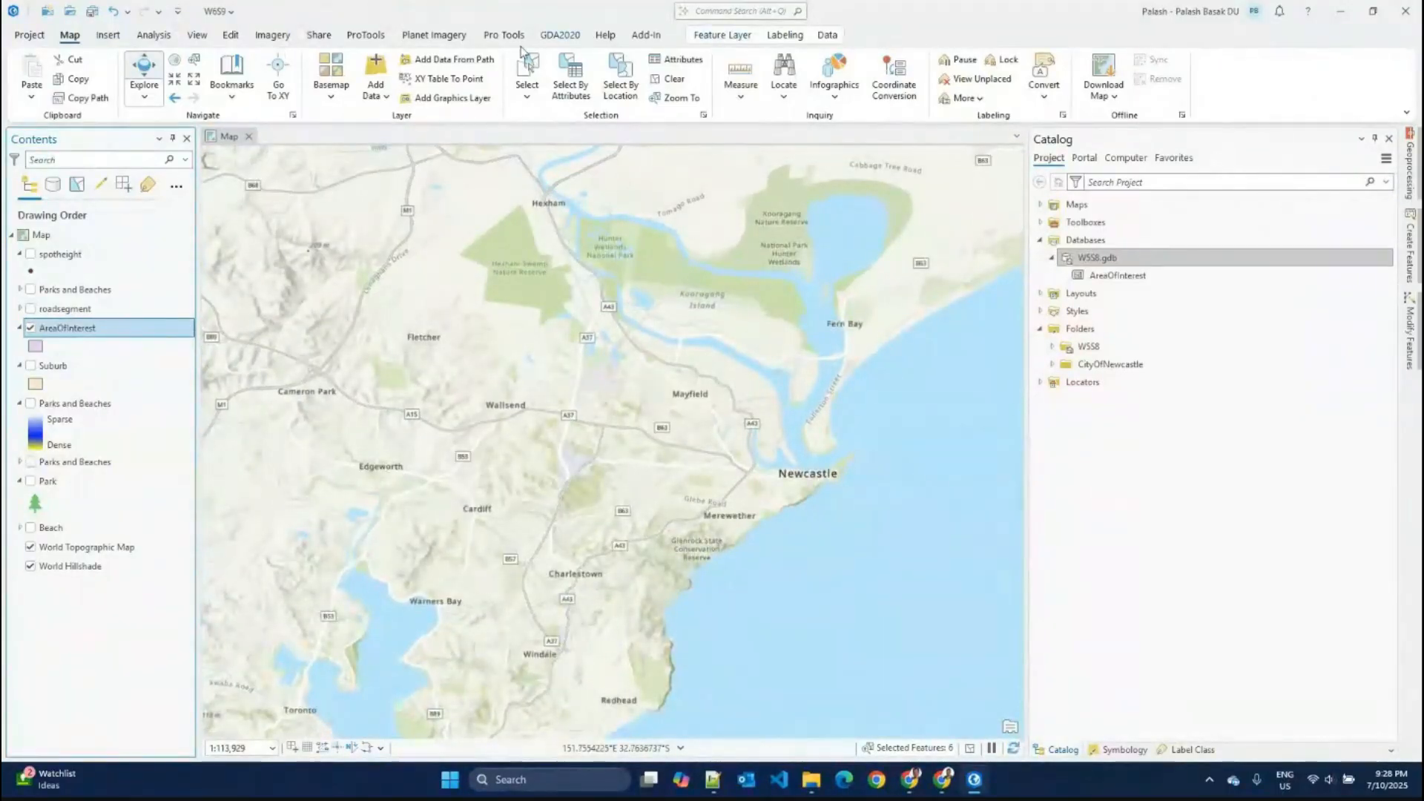
Step: Draw a rectangular AreaOfInterest polygon over the area just east of Wallsend, save the edit and clear its selection
{"action": "left_click", "coordinate": [233, 35]}
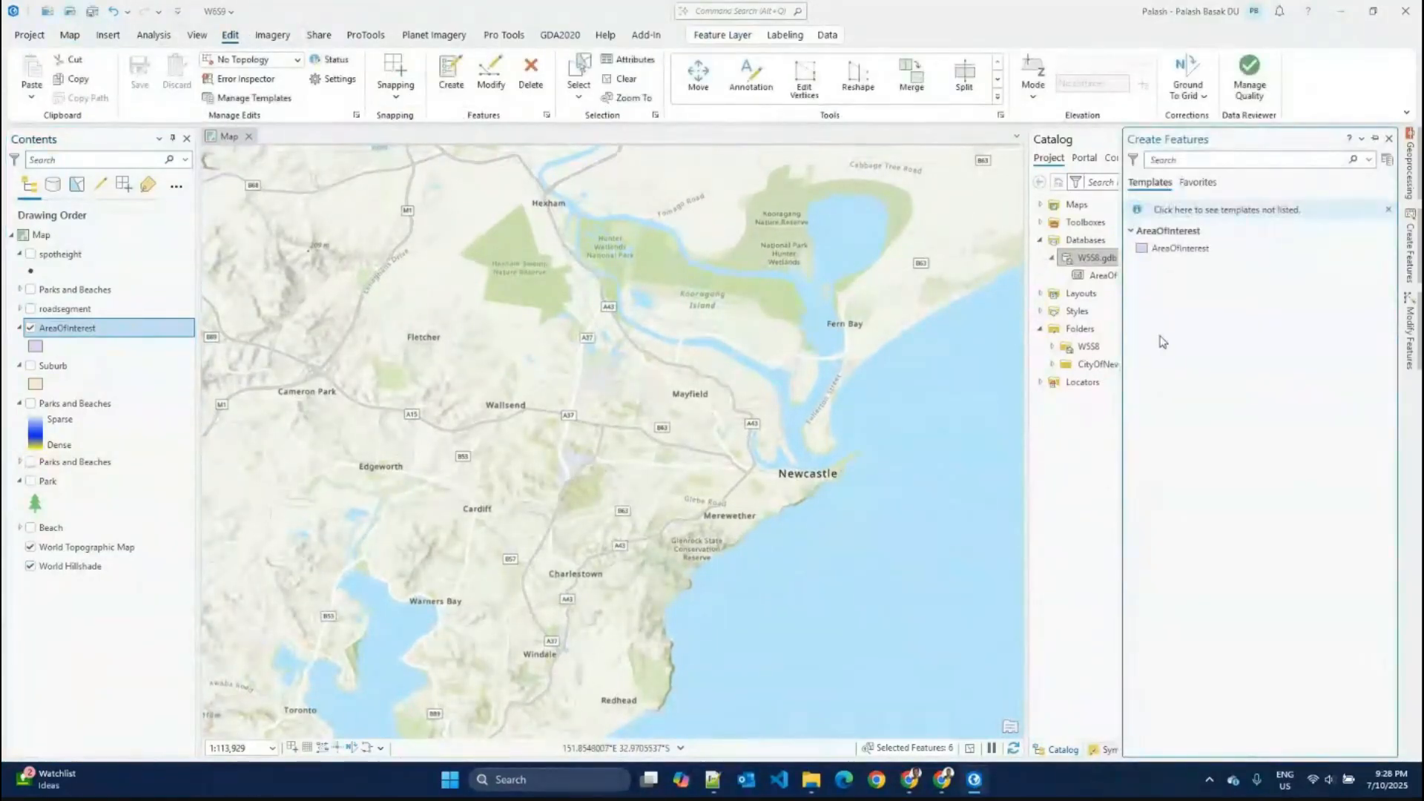
{"action": "left_click", "coordinate": [1176, 250]}
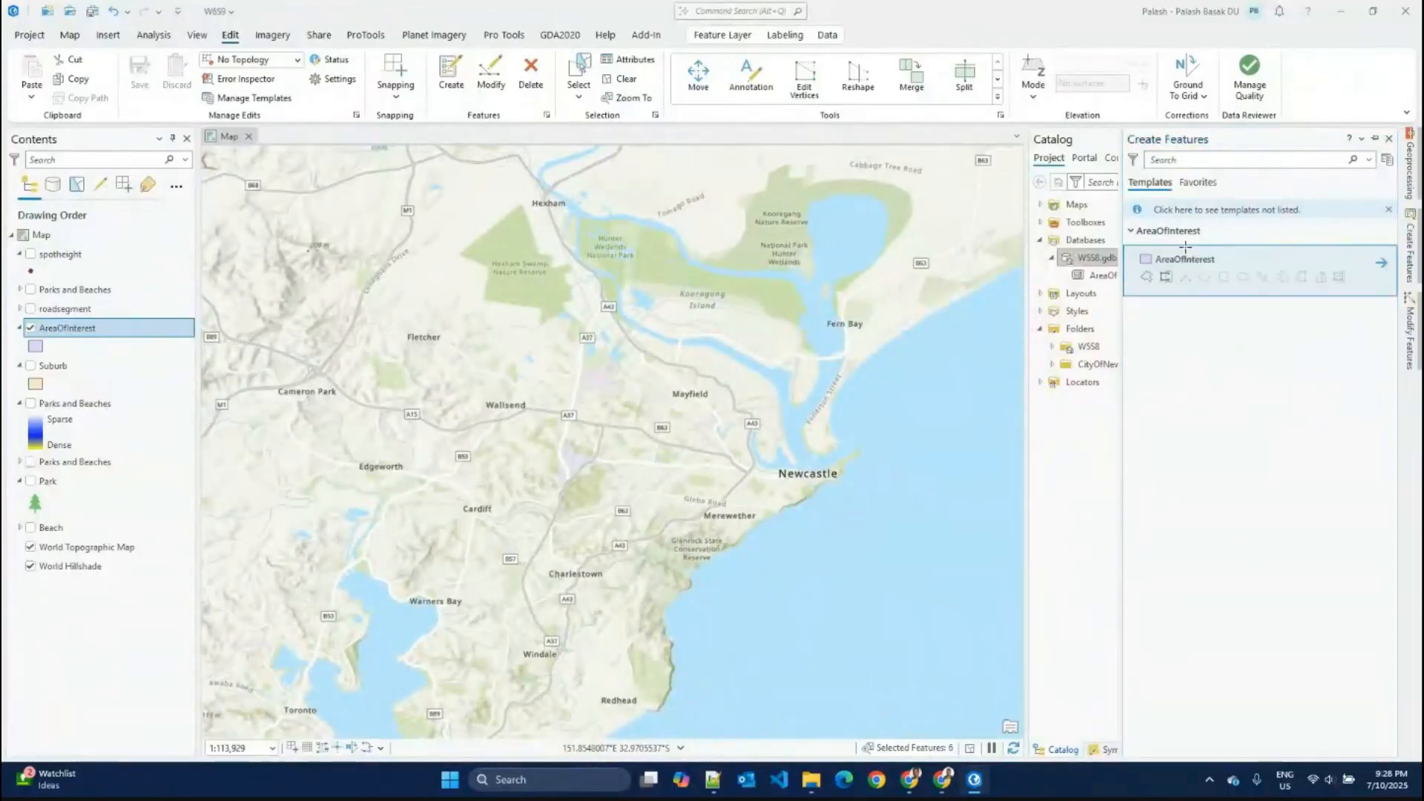
{"action": "left_click", "coordinate": [1185, 242]}
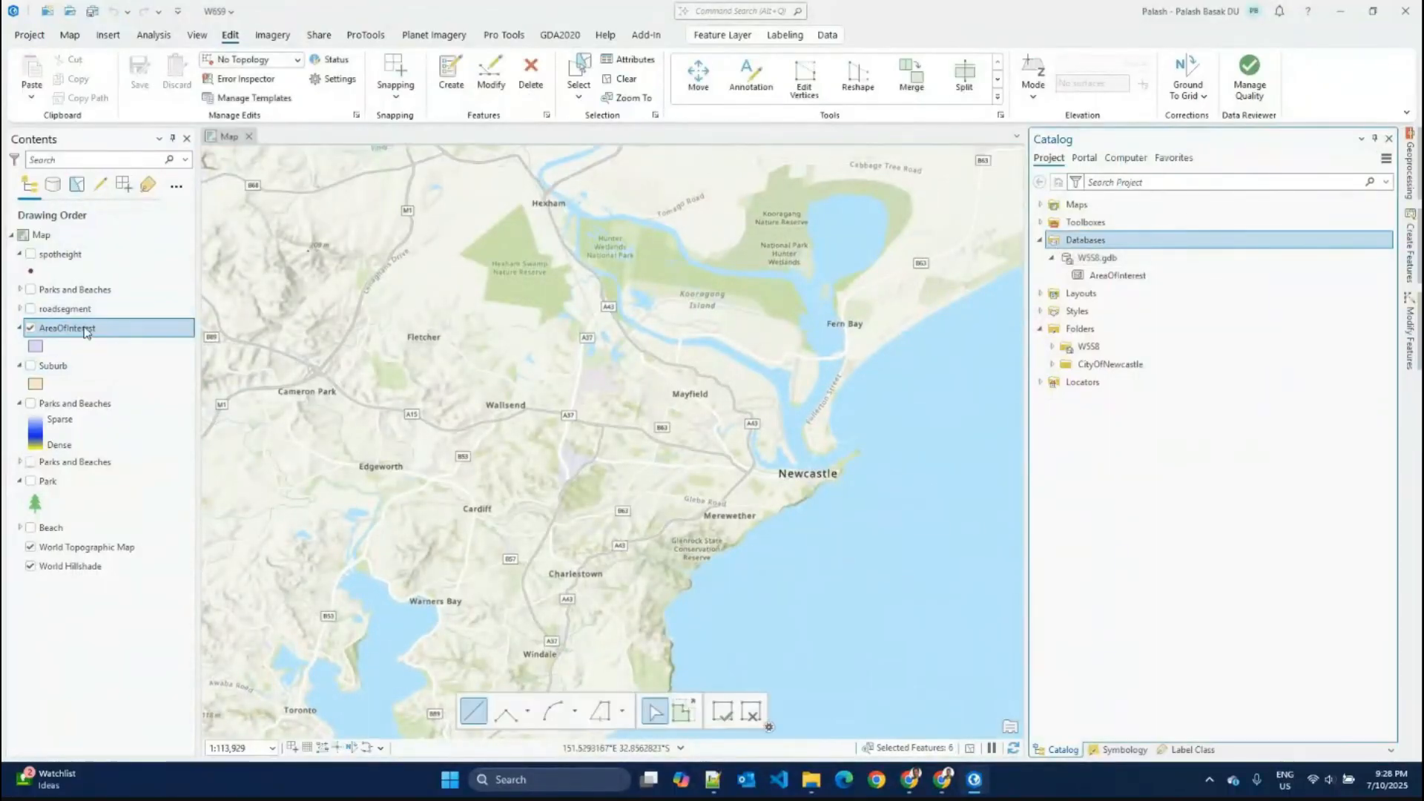
{"action": "left_click", "coordinate": [453, 80]}
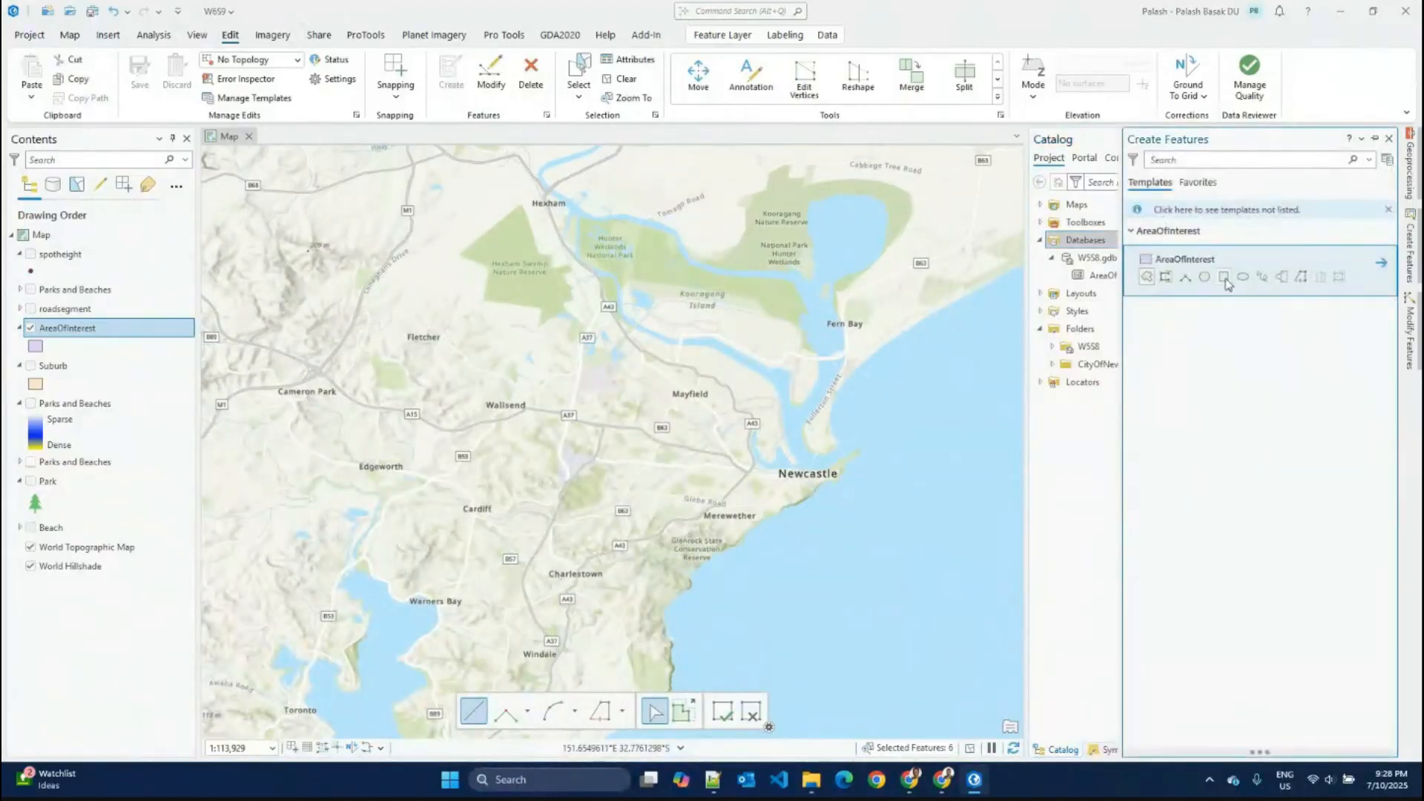
{"action": "left_click", "coordinate": [1224, 279]}
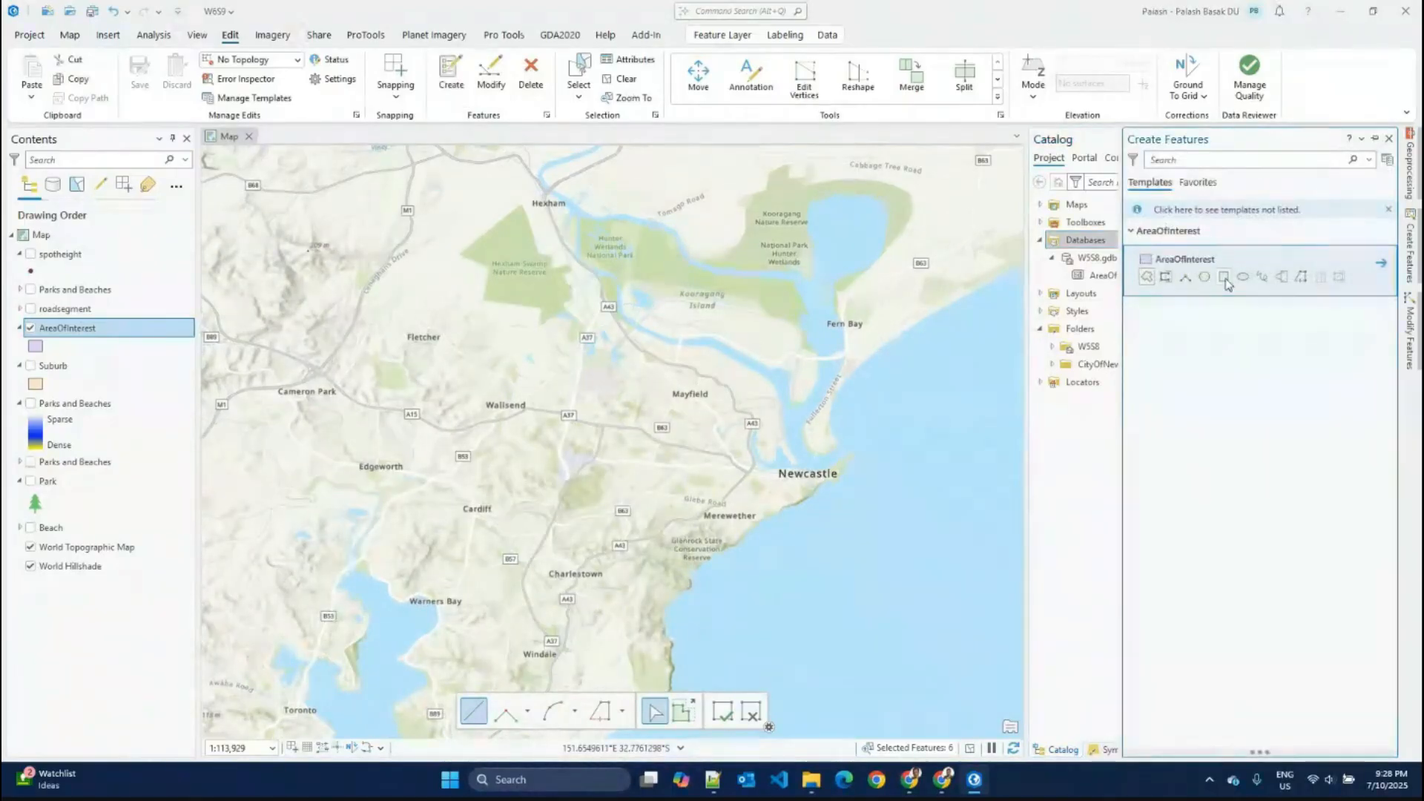
{"action": "left_click", "coordinate": [521, 354]}
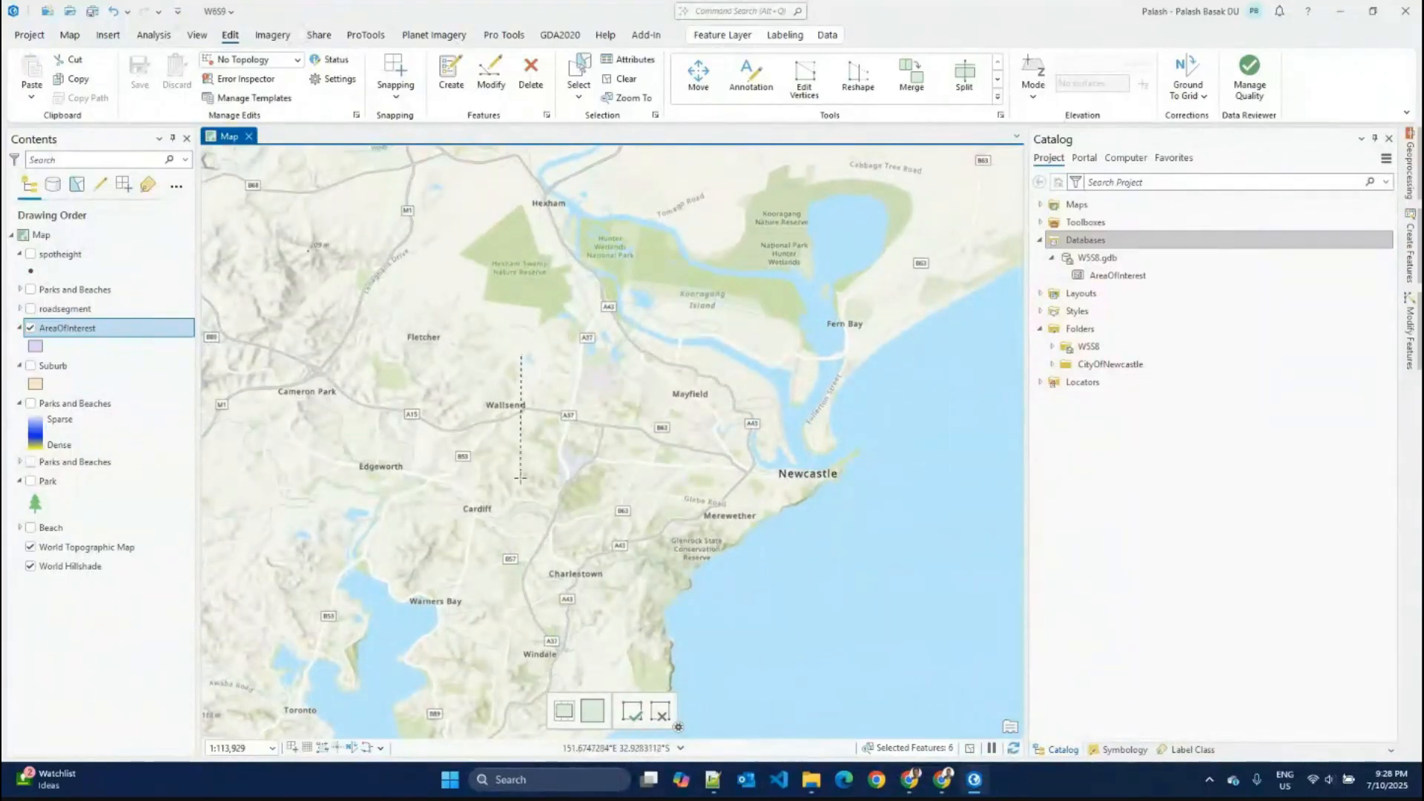
{"action": "left_click", "coordinate": [521, 479]}
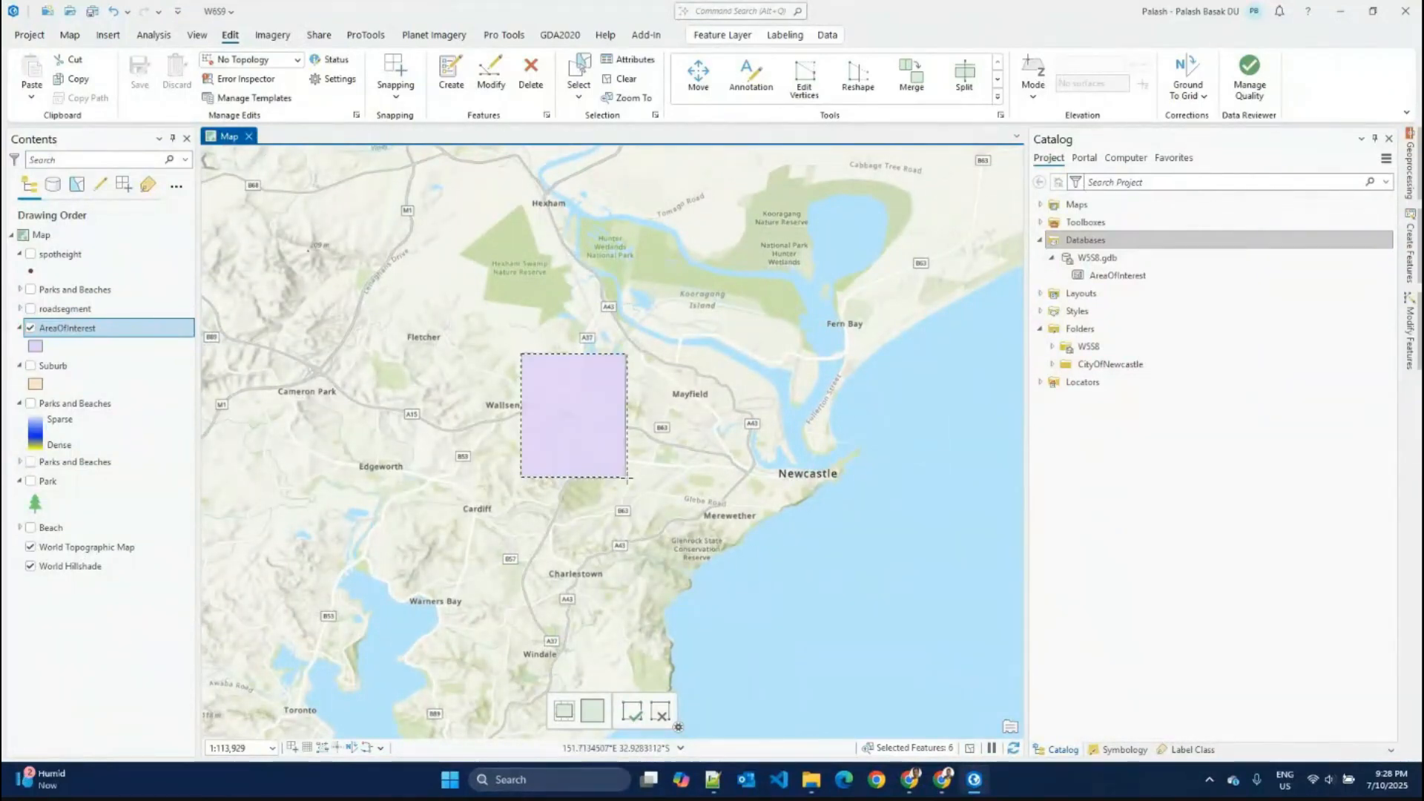
{"action": "left_click", "coordinate": [627, 478]}
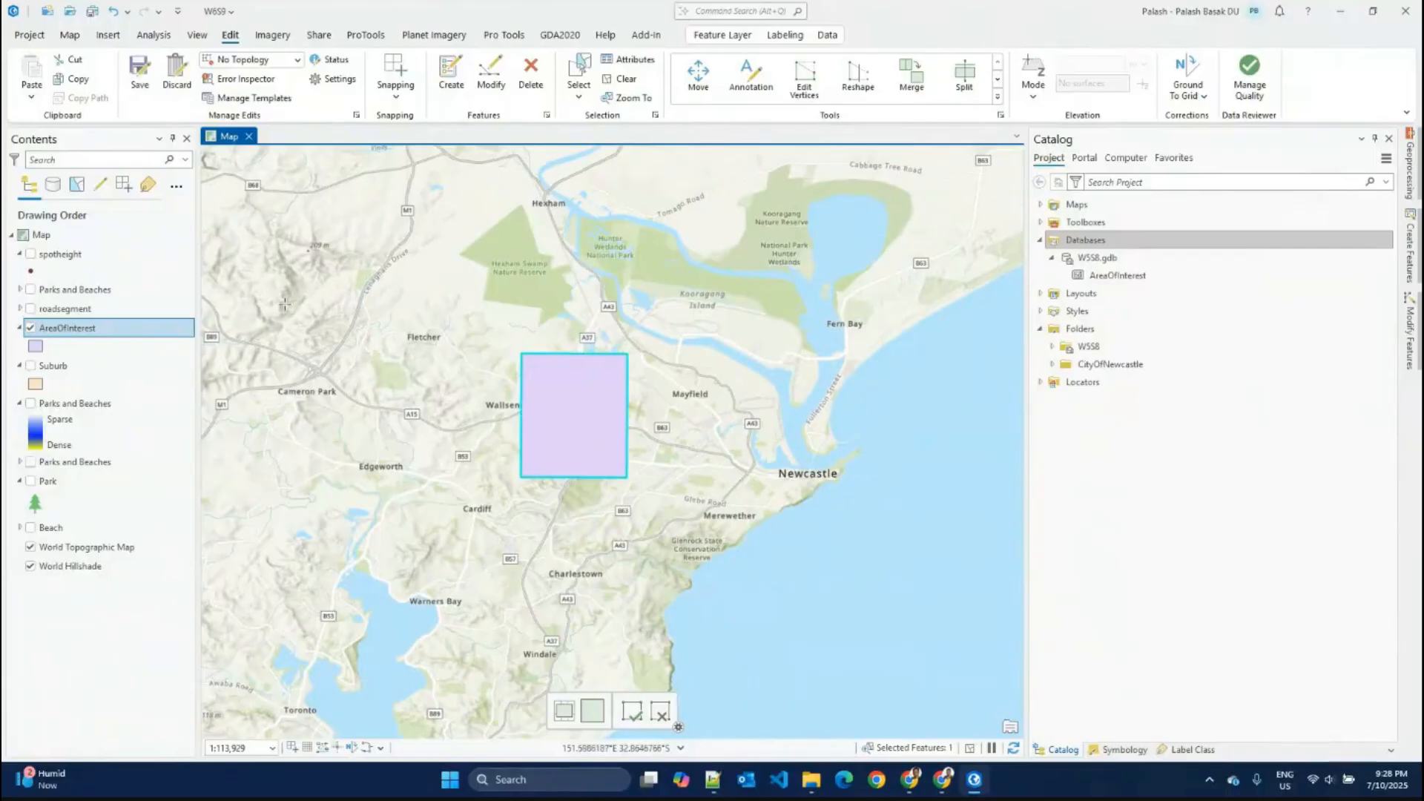
{"action": "left_click", "coordinate": [139, 71]}
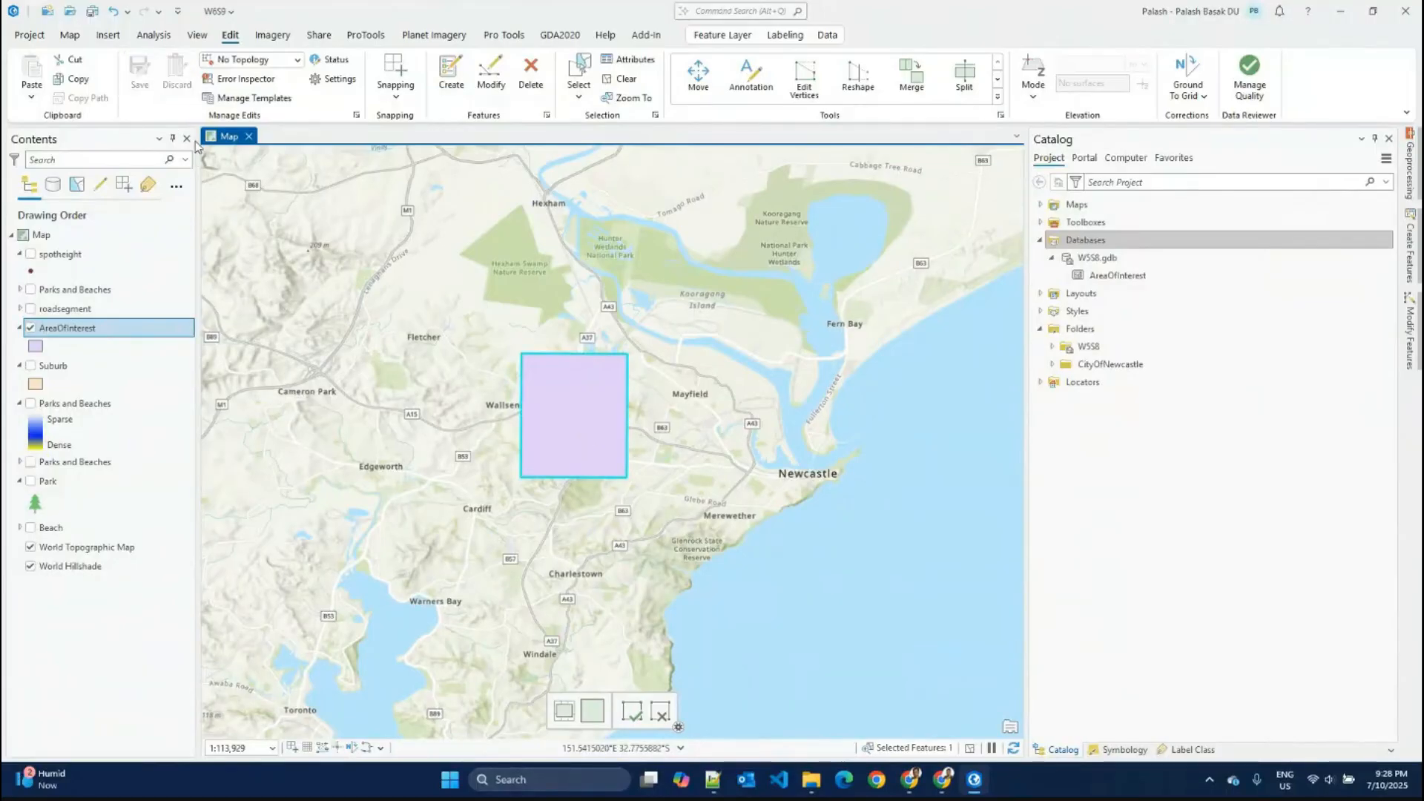
{"action": "left_click", "coordinate": [621, 89]}
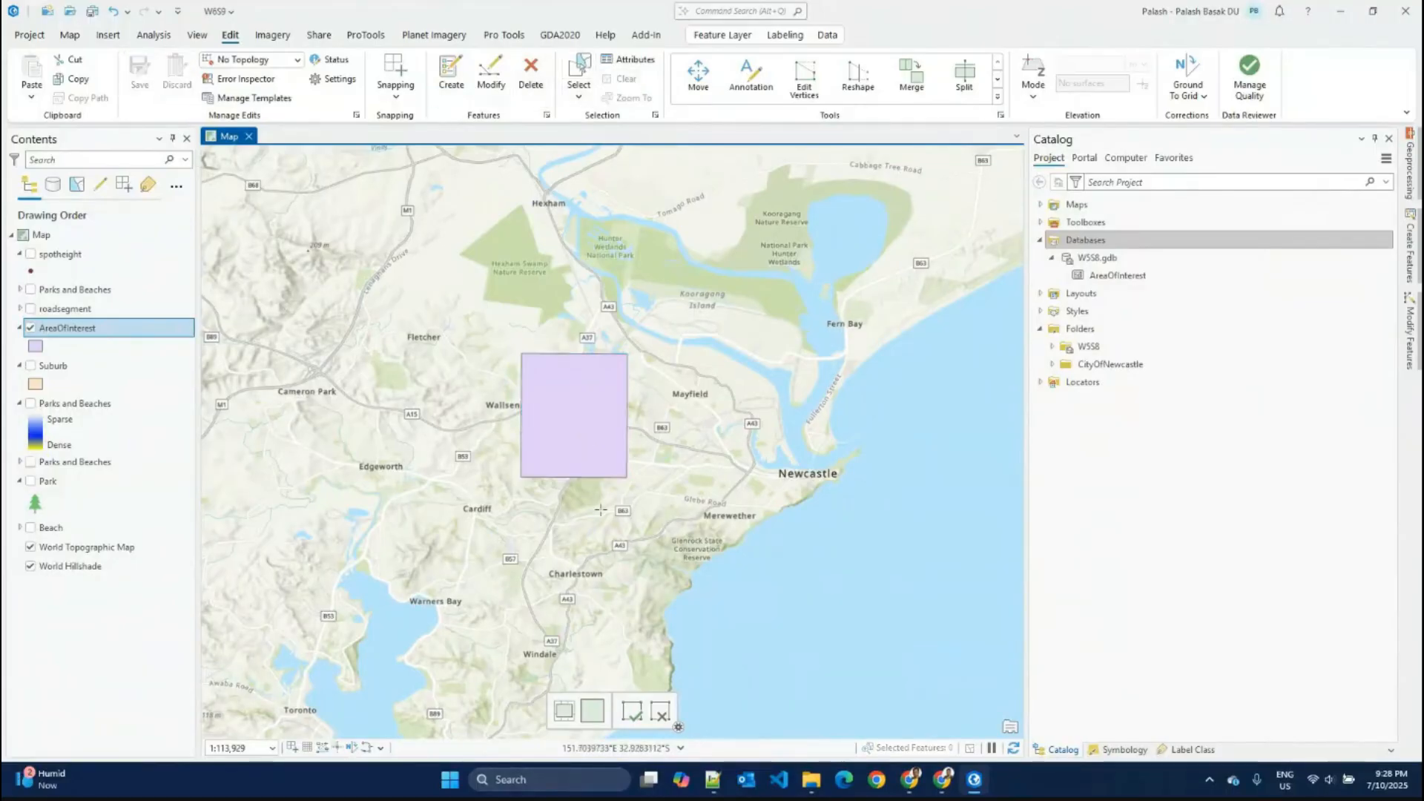
Step: Change the AreaOfInterest symbol to a black outline without fill and turn on the Suburb layer
{"action": "left_click", "coordinate": [36, 346]}
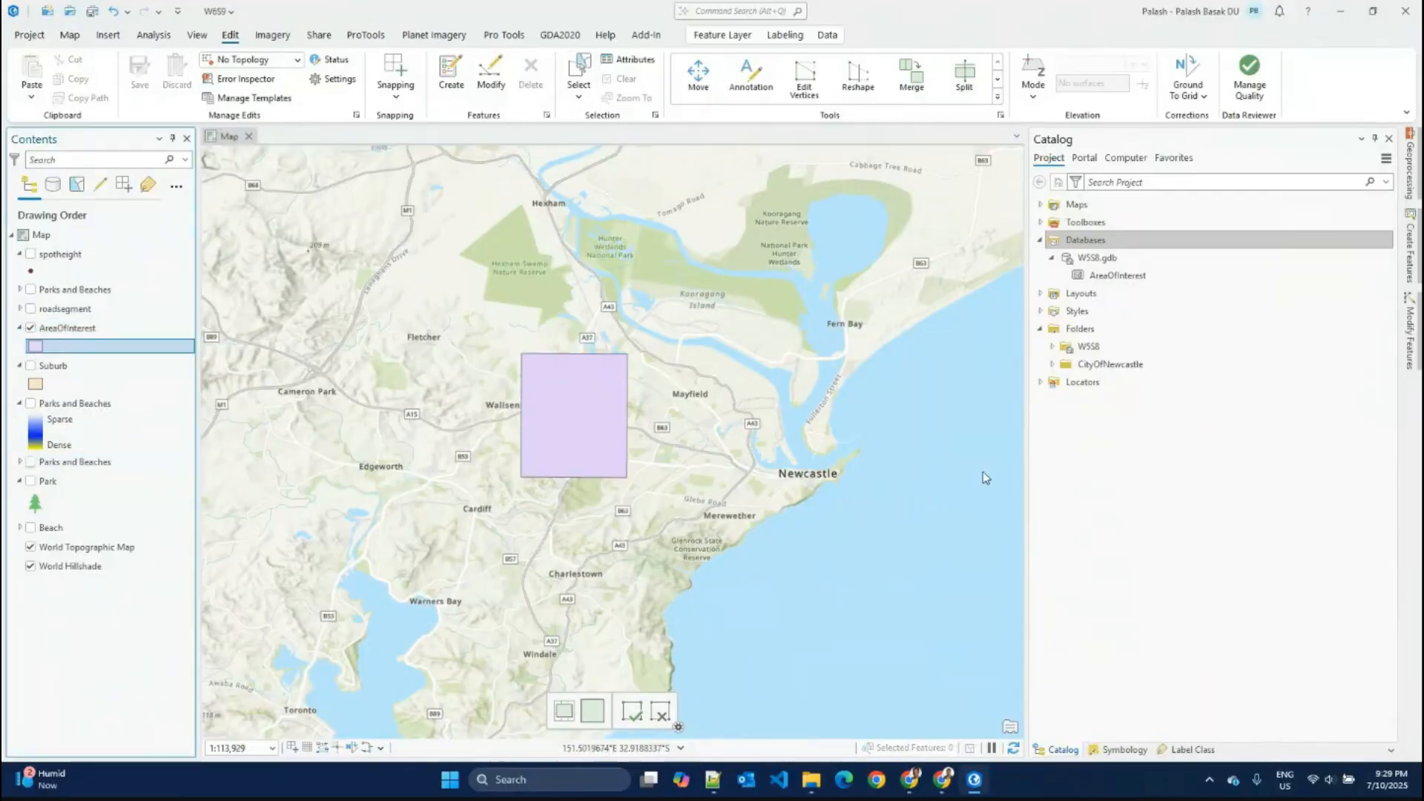
{"action": "left_click", "coordinate": [1112, 285]}
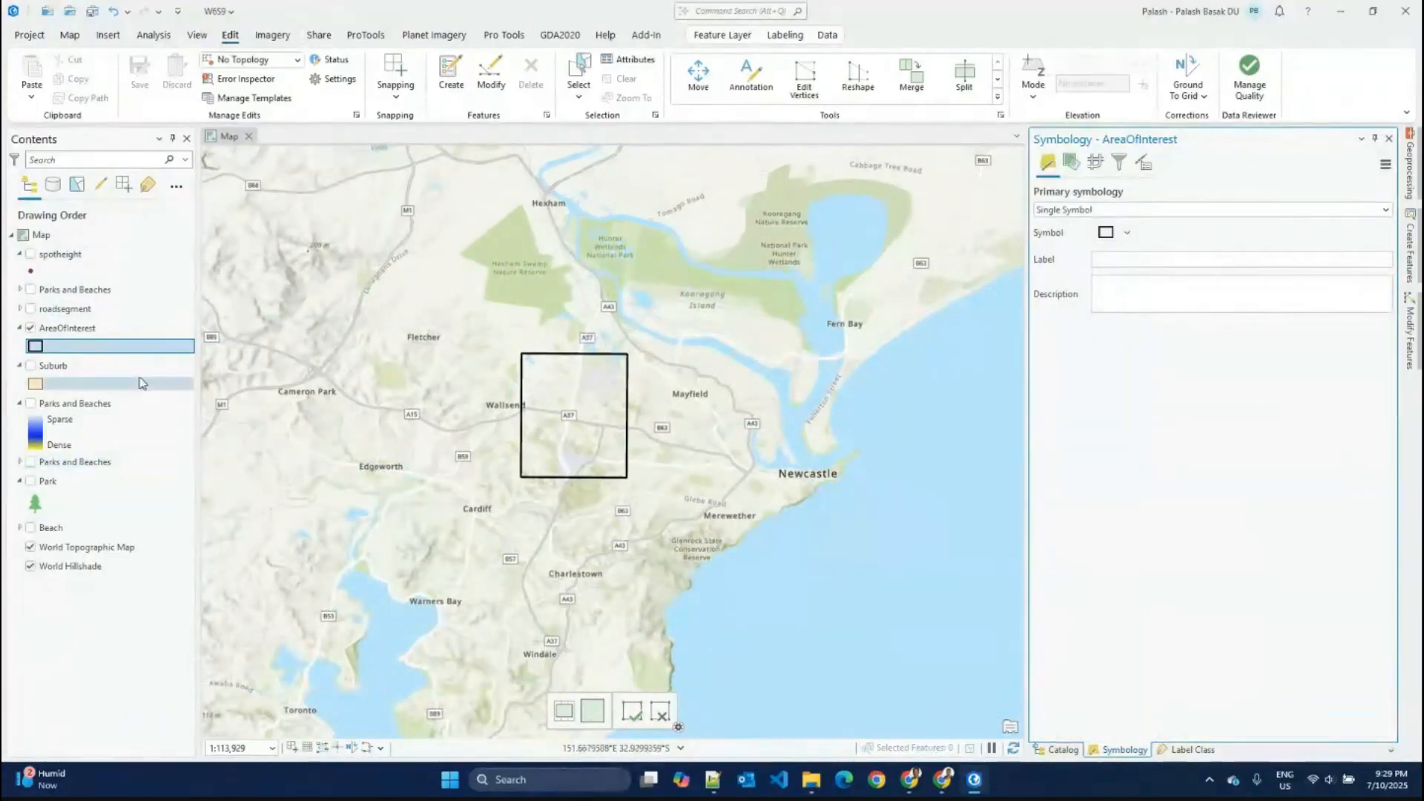
{"action": "left_click", "coordinate": [31, 366]}
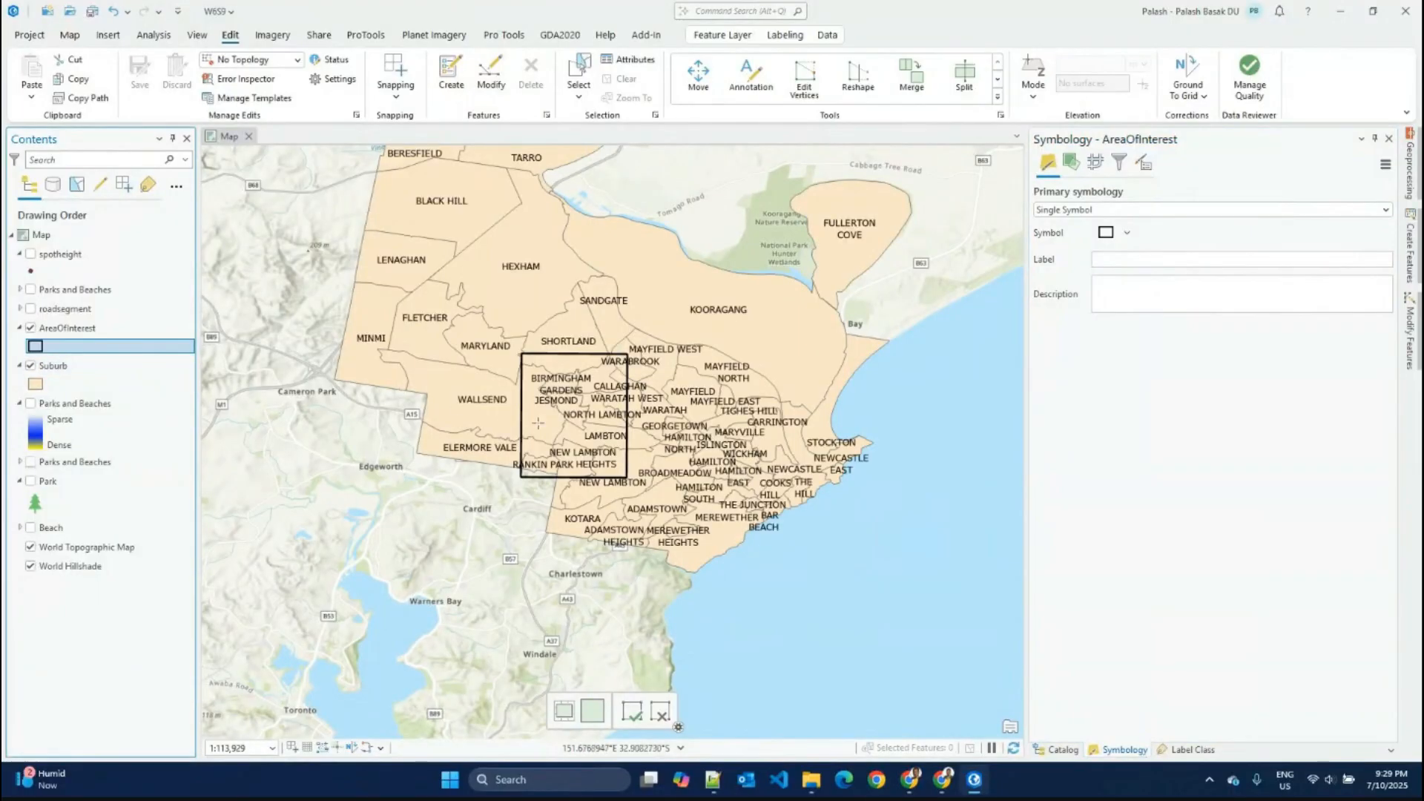
Step: Turn off the Suburb layer's labels to expose the suburb boundaries around the area of interest
{"action": "scroll", "coordinate": [540, 423], "scroll_direction": "up", "scroll_amount": 2}
{"action": "left_click", "coordinate": [57, 365]}
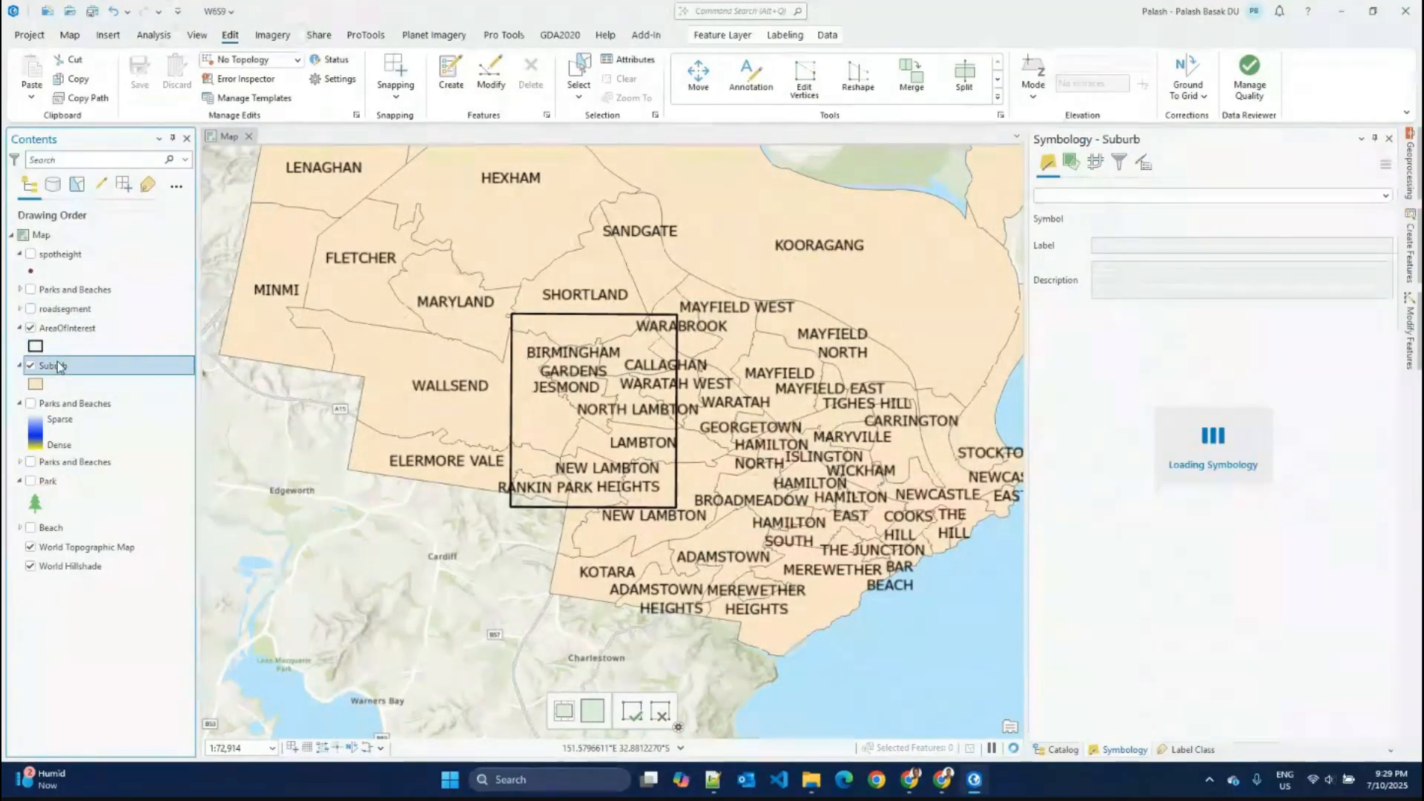
{"action": "right_click", "coordinate": [57, 365]}
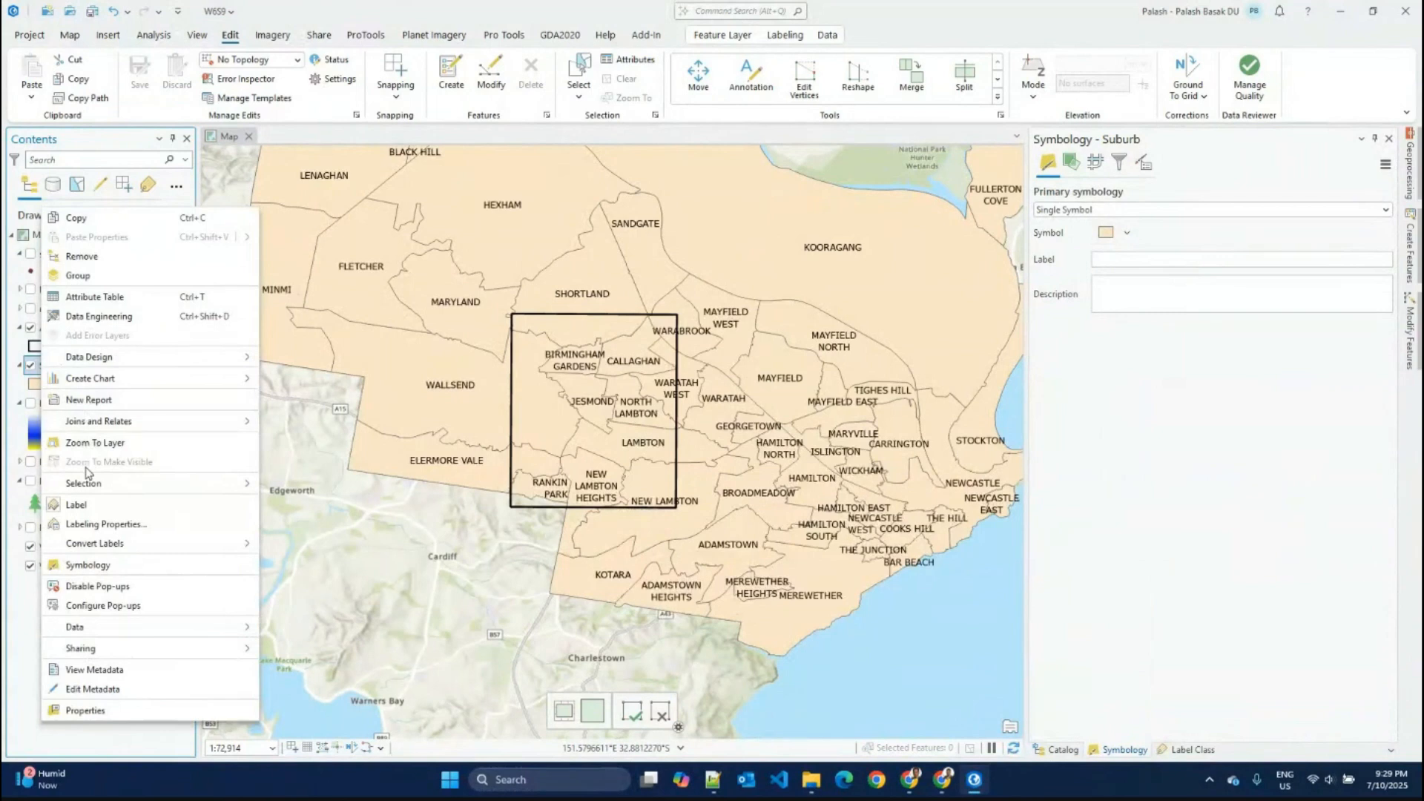
{"action": "left_click", "coordinate": [78, 505]}
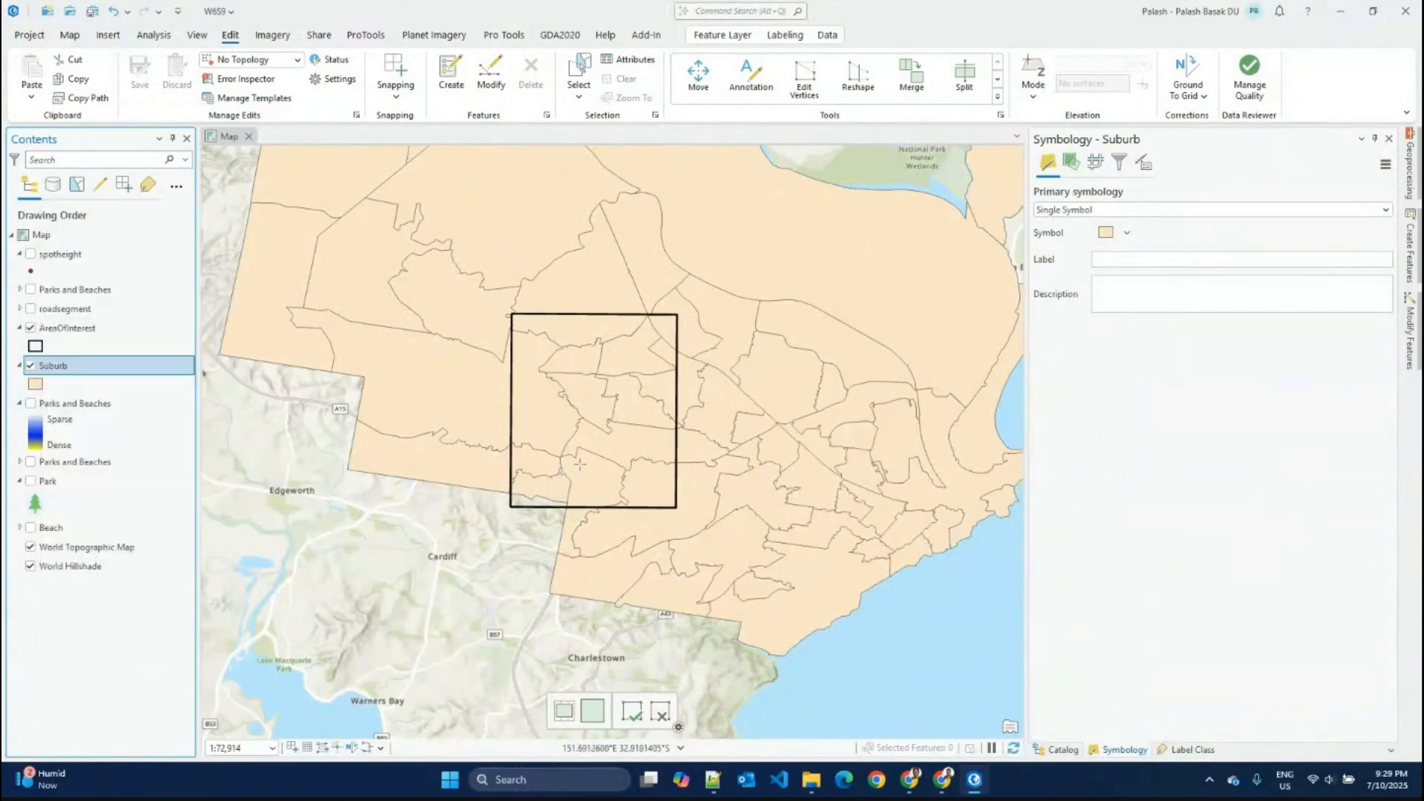
{"action": "scroll", "coordinate": [580, 465], "scroll_direction": "up", "scroll_amount": 6}
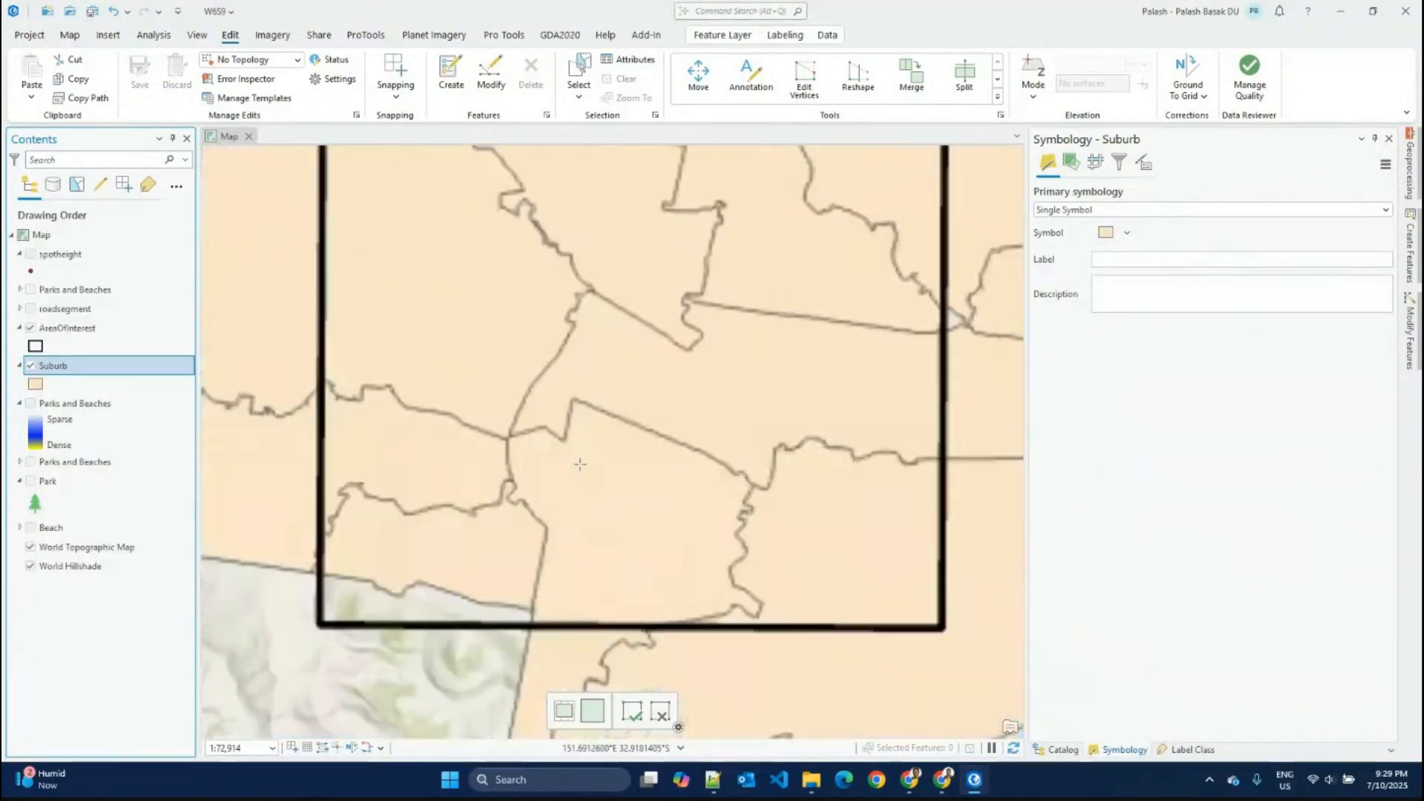
{"action": "scroll", "coordinate": [579, 464], "scroll_direction": "down", "scroll_amount": 3}
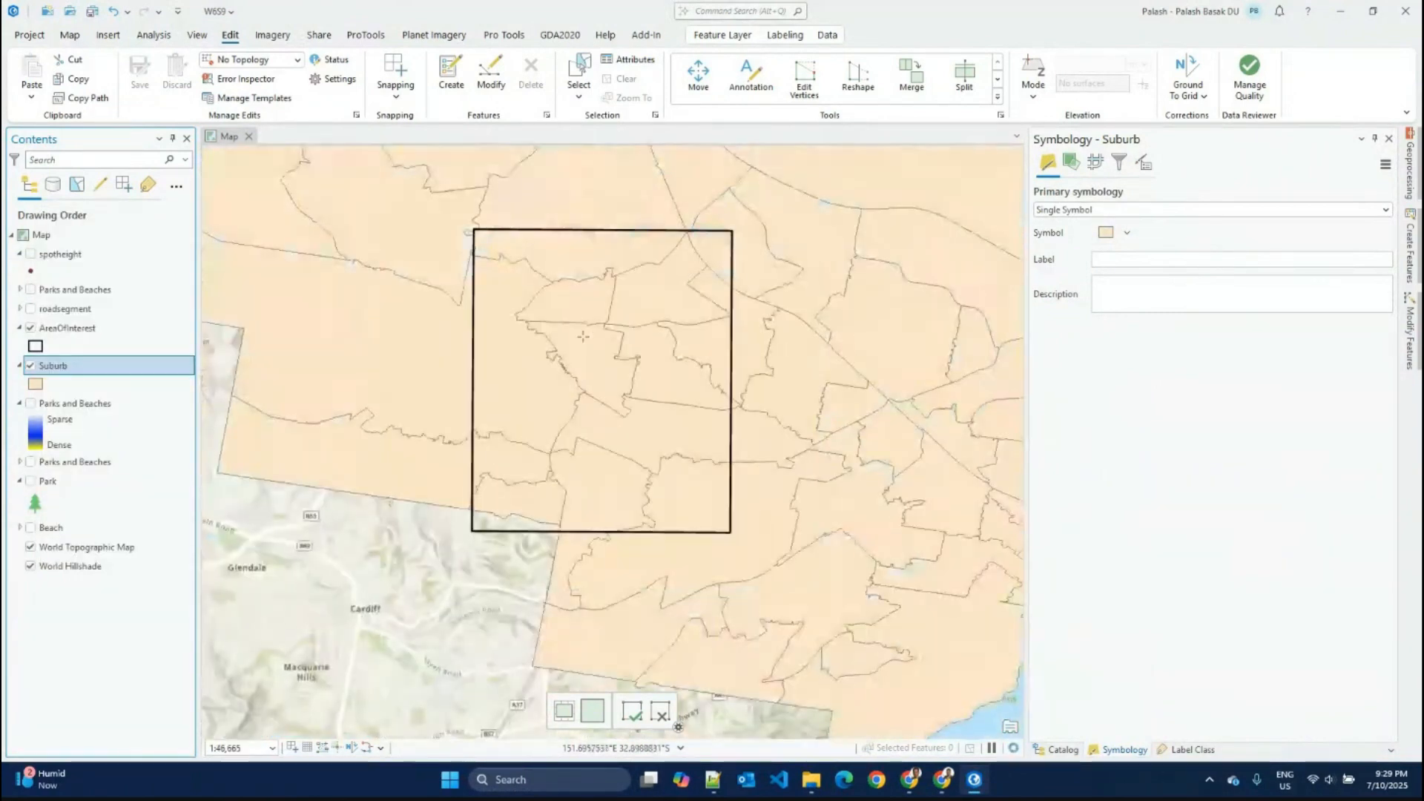
Step: Try selecting features with a rectangle matching the area of interest, and clear that selection
{"action": "left_click", "coordinate": [580, 96]}
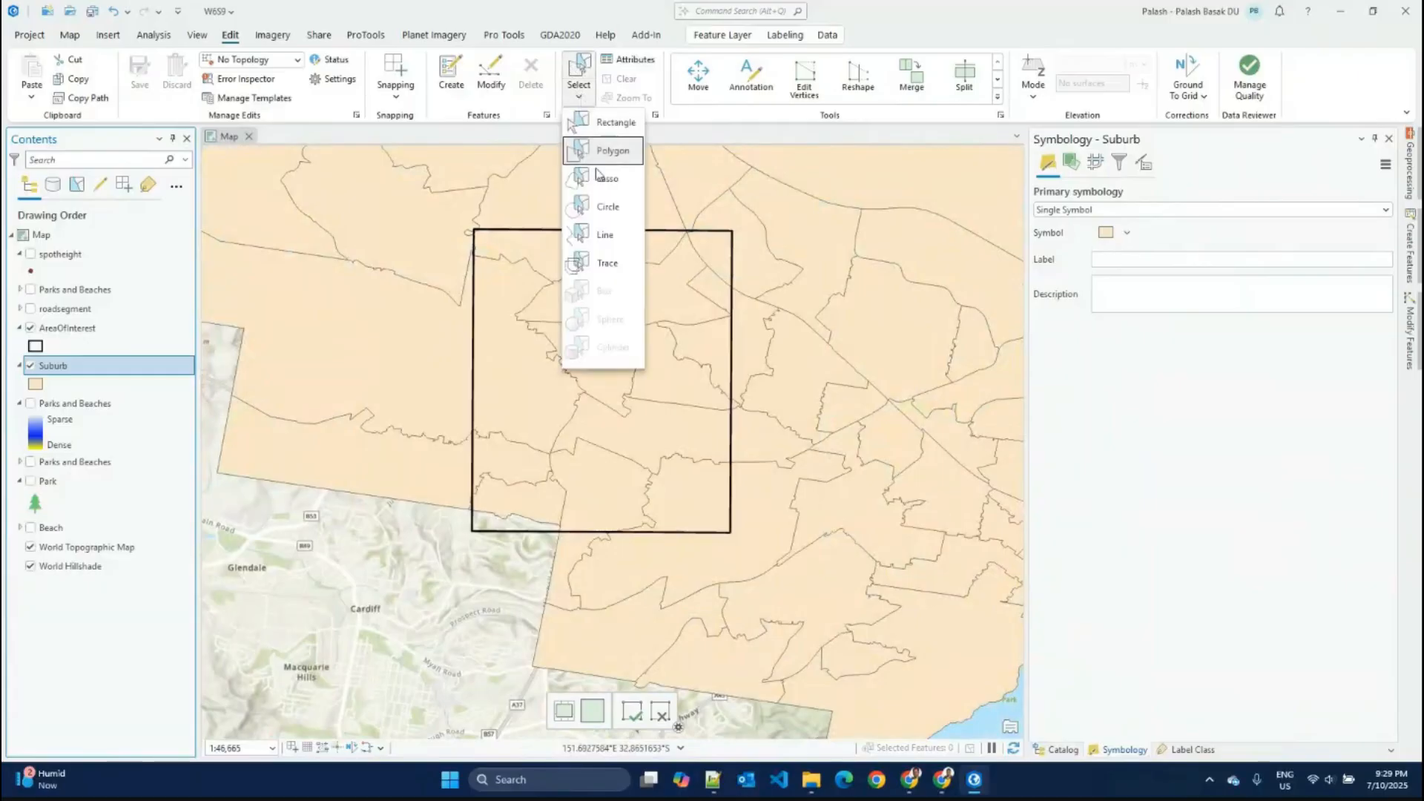
{"action": "left_click", "coordinate": [588, 122]}
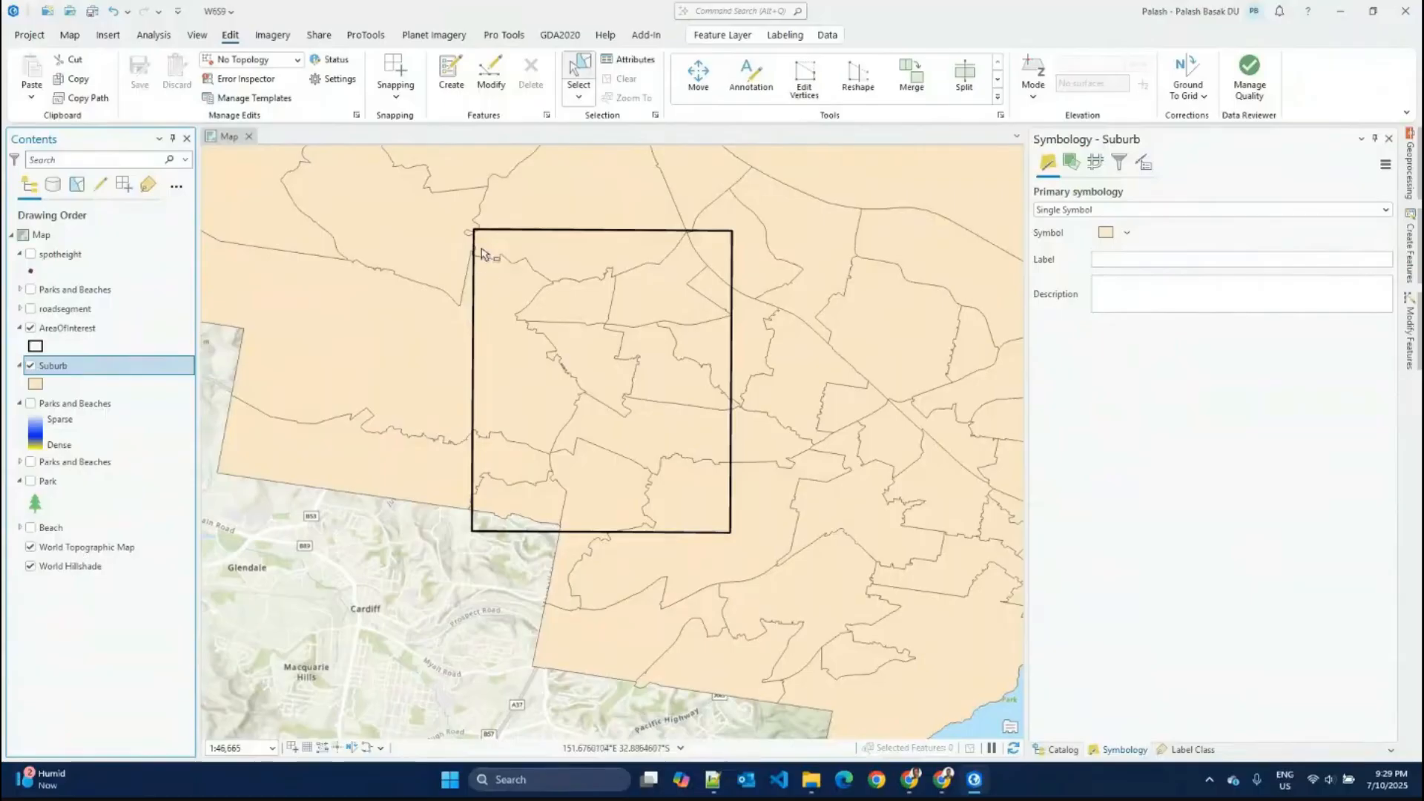
{"action": "left_click_drag", "start_coordinate": [482, 240], "coordinate": [727, 528]}
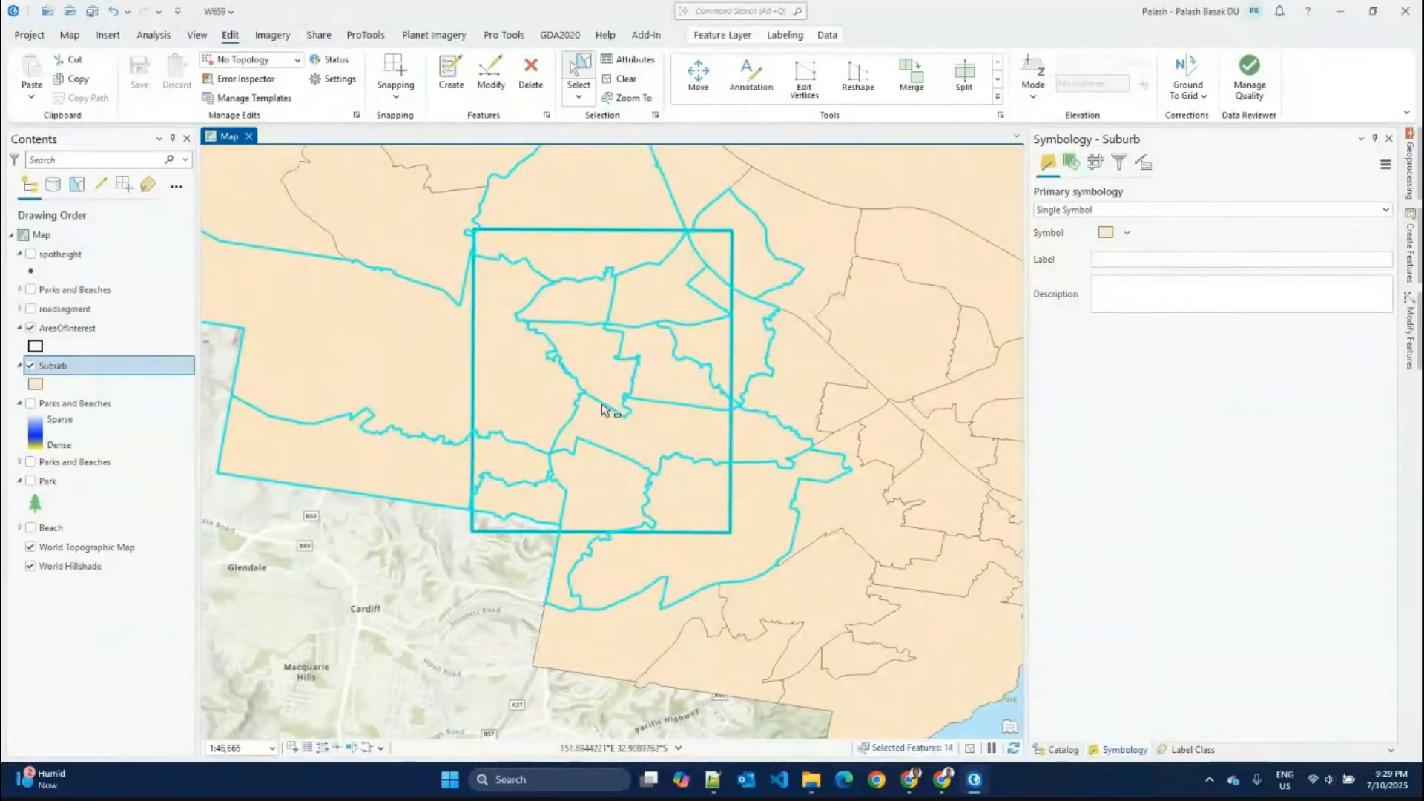
{"action": "left_click", "coordinate": [630, 87]}
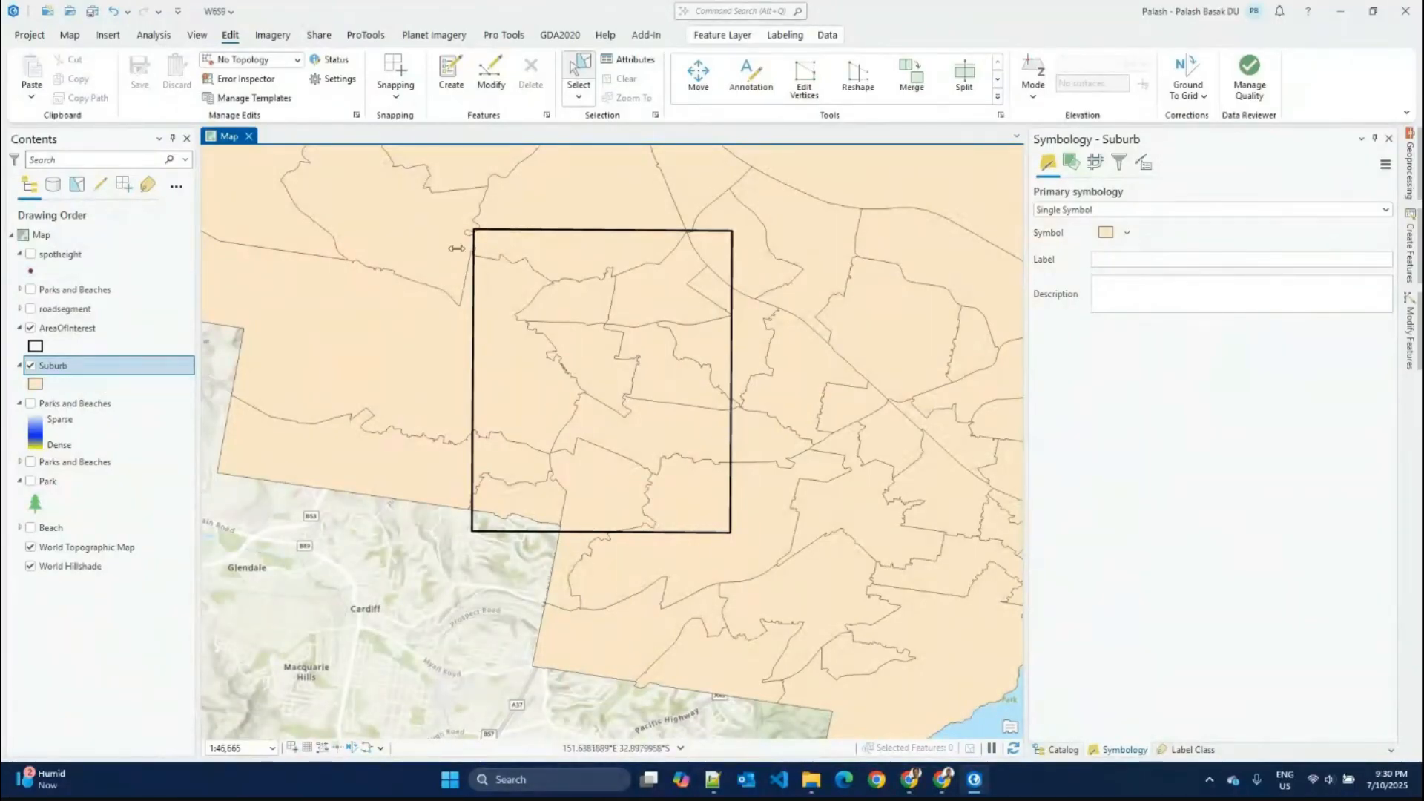
Step: Select by location the Suburb features that intersect AreaOfInterest, as a new selection
{"action": "left_click", "coordinate": [70, 35]}
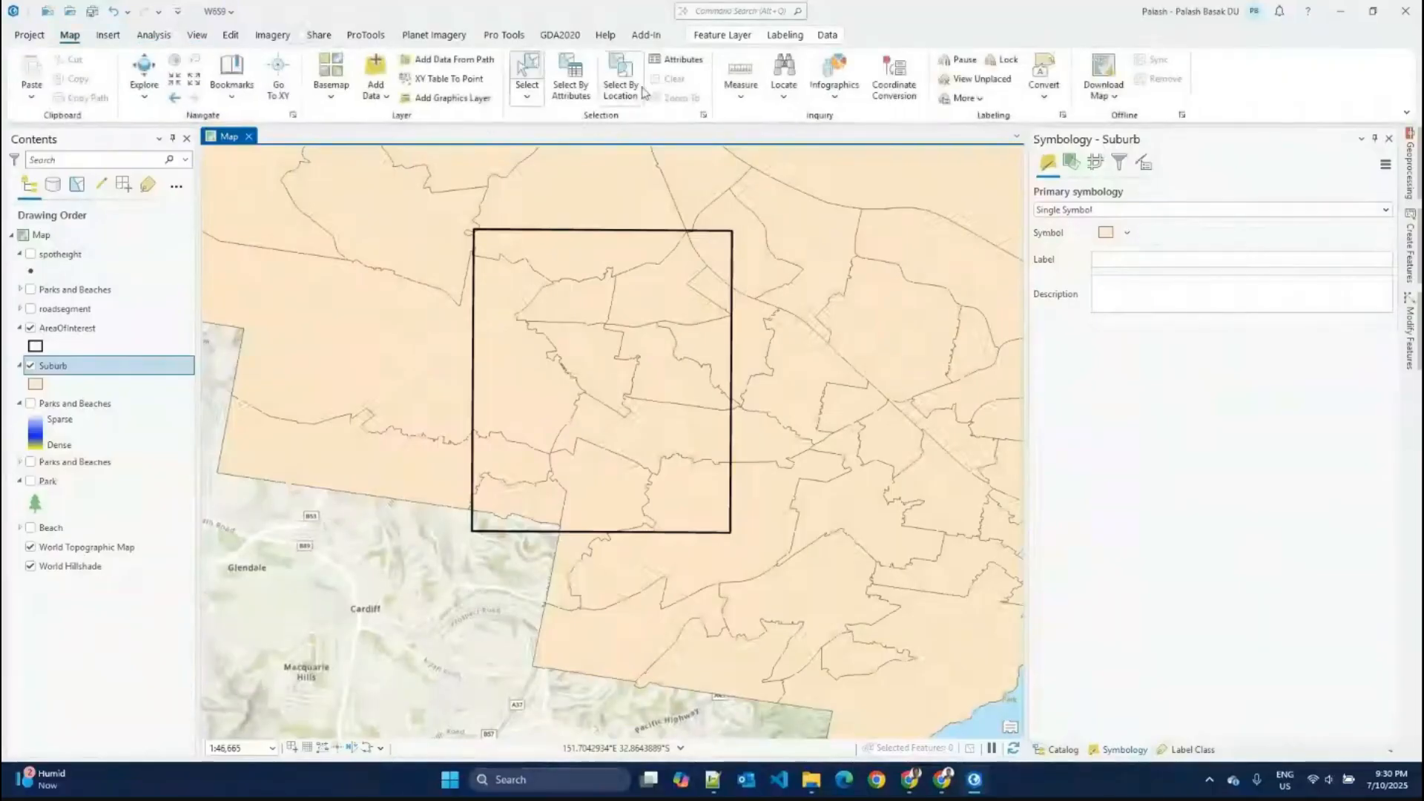
{"action": "left_click", "coordinate": [633, 74]}
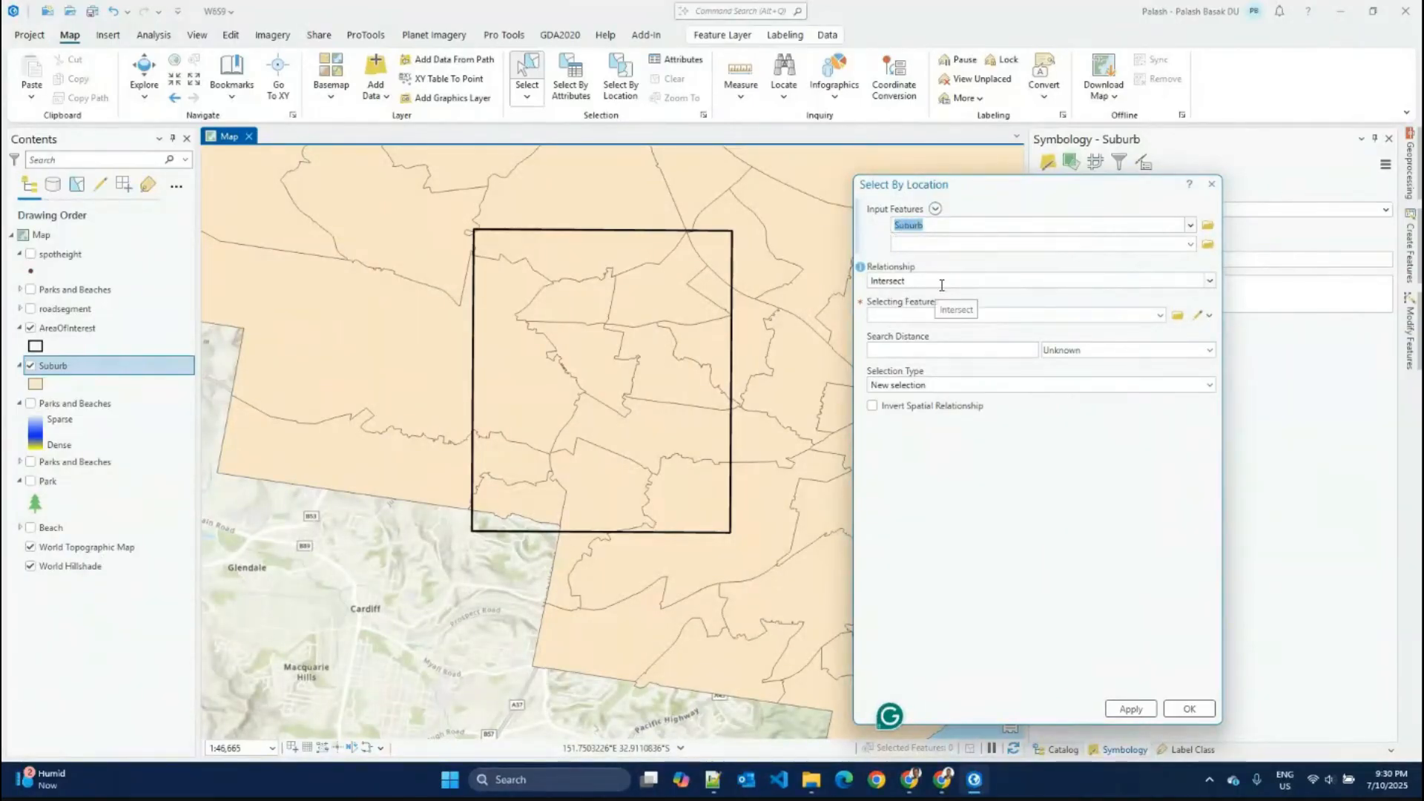
{"action": "left_click", "coordinate": [1160, 316]}
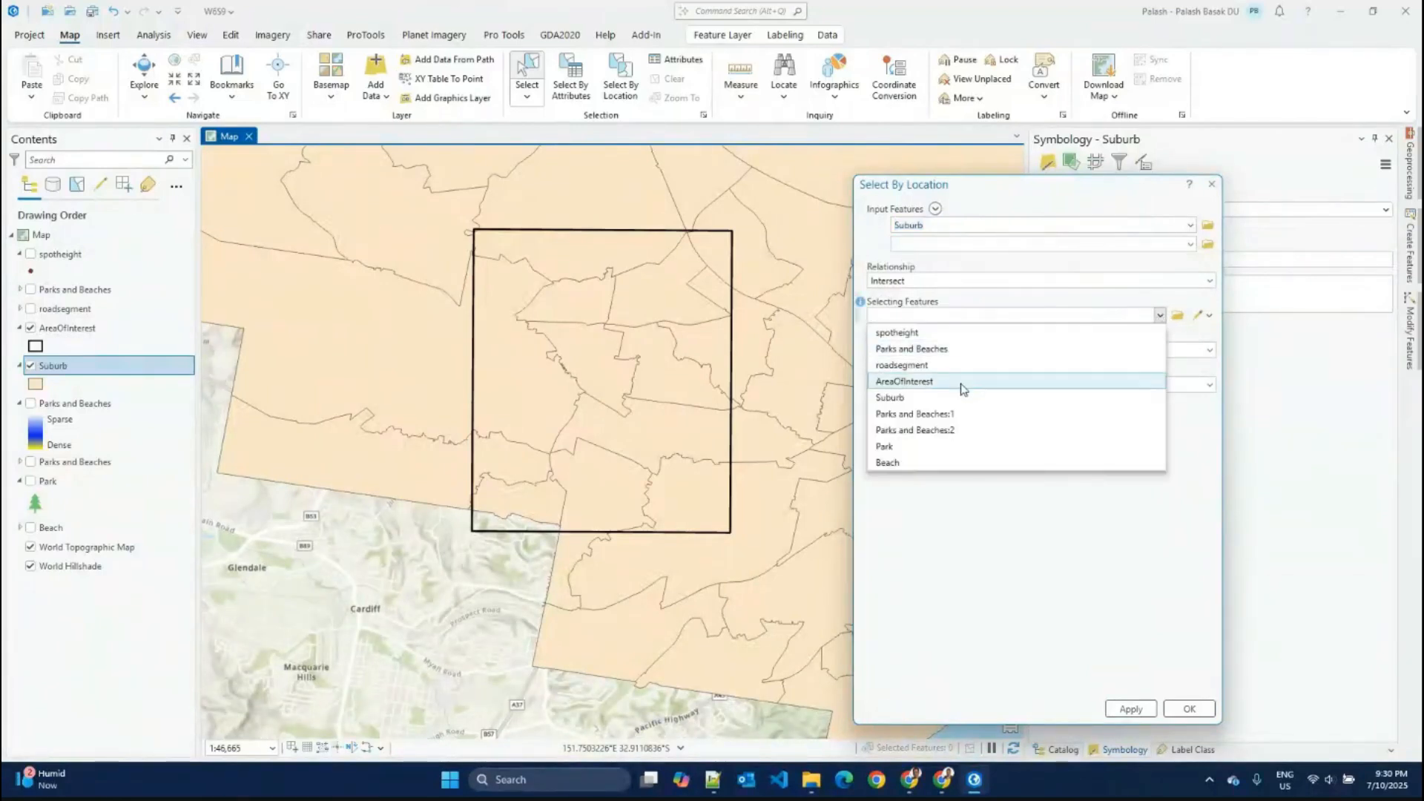
{"action": "left_click", "coordinate": [923, 391]}
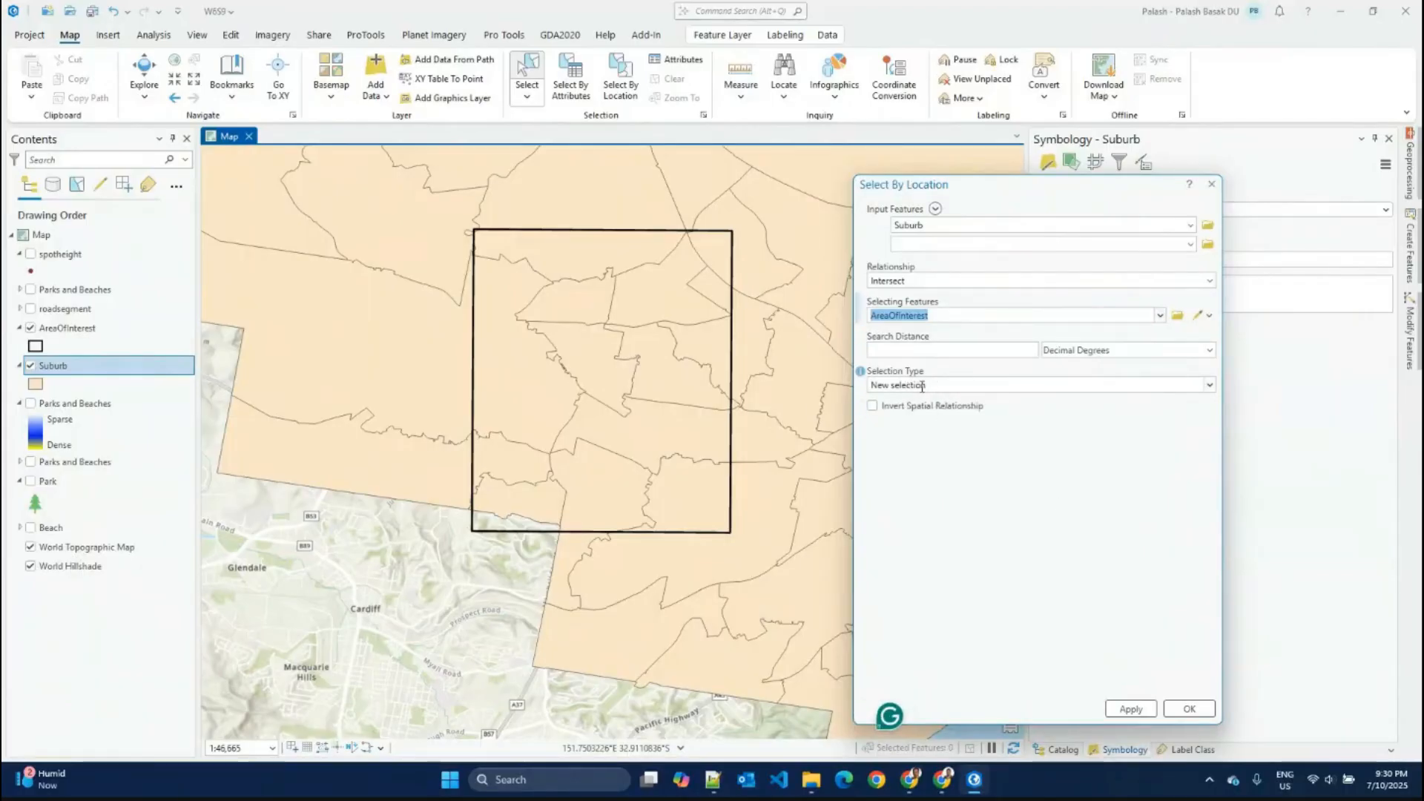
{"action": "left_click", "coordinate": [1131, 709]}
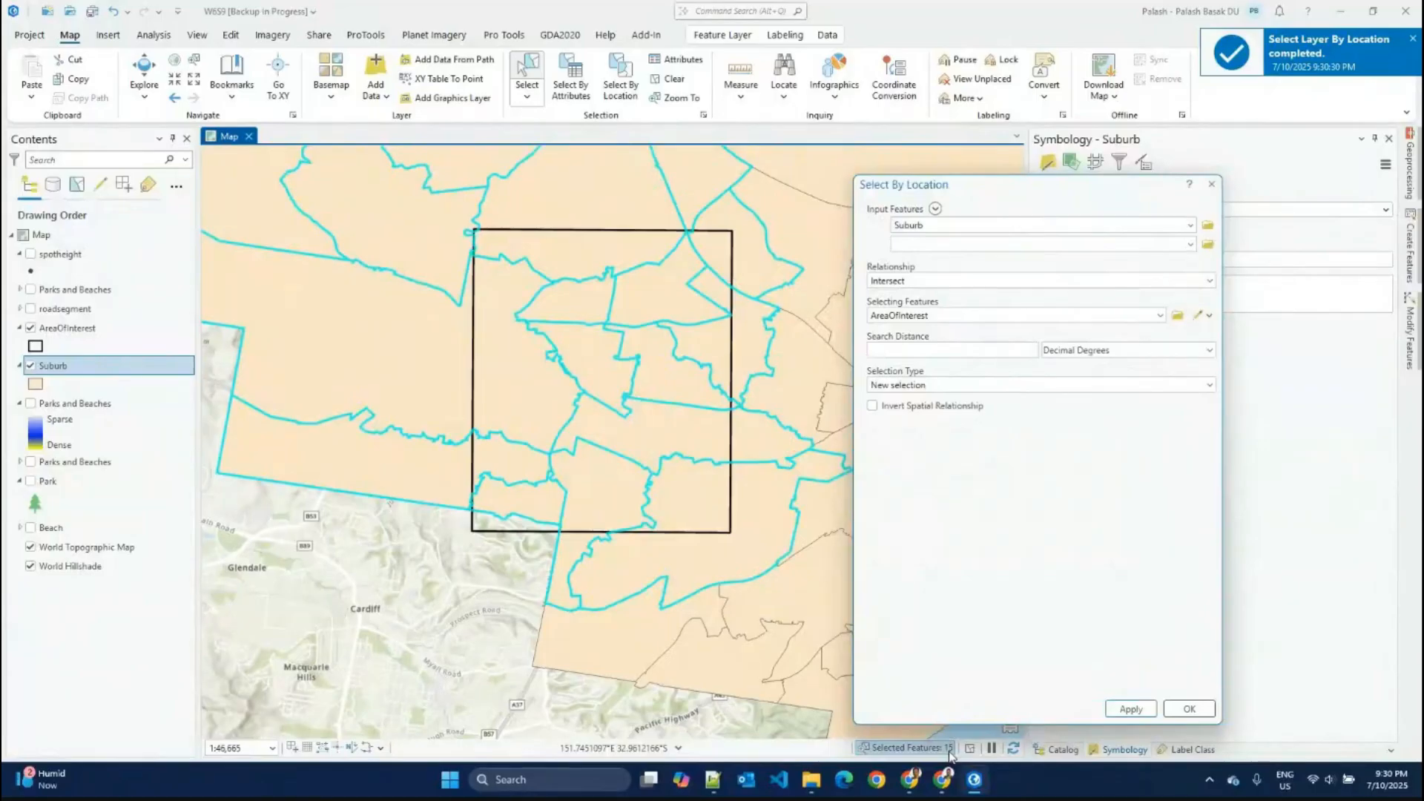
Step: Open the Suburb attribute table, show only the selected records and compare them with the suburbs highlighted on the map
{"action": "left_click", "coordinate": [61, 370]}
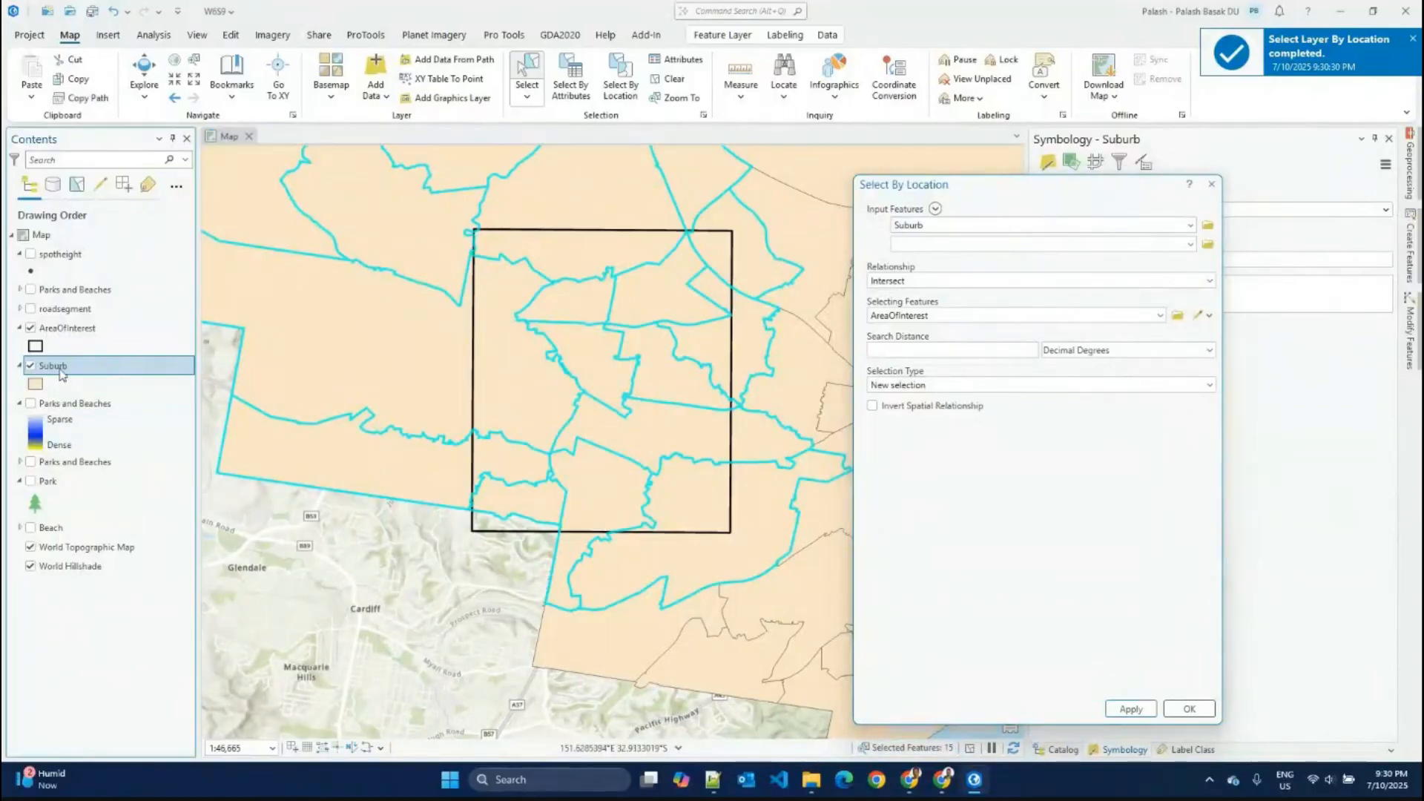
{"action": "right_click", "coordinate": [60, 369]}
{"action": "left_click", "coordinate": [148, 328]}
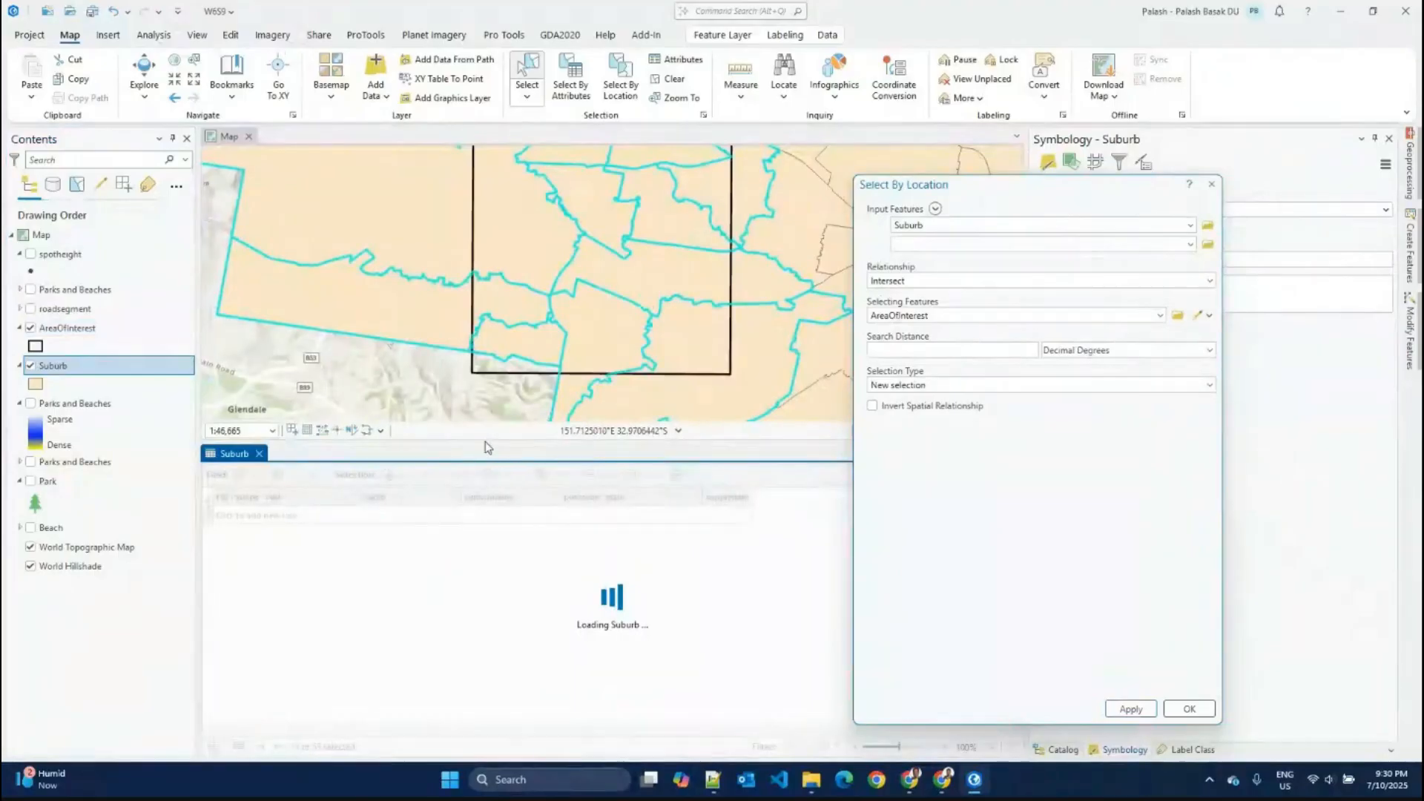
{"action": "left_click", "coordinate": [1212, 185]}
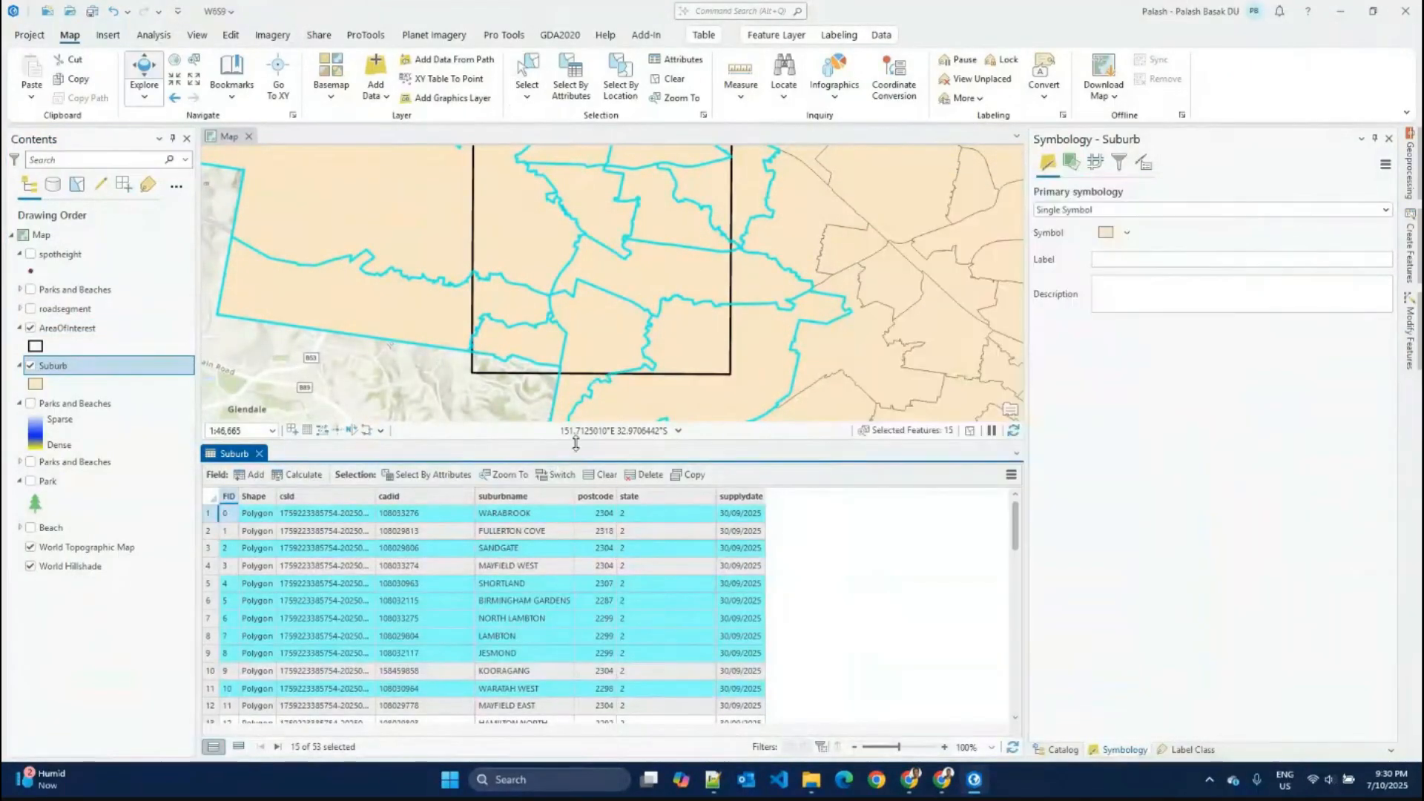
{"action": "left_click_drag", "start_coordinate": [579, 461], "coordinate": [579, 489]}
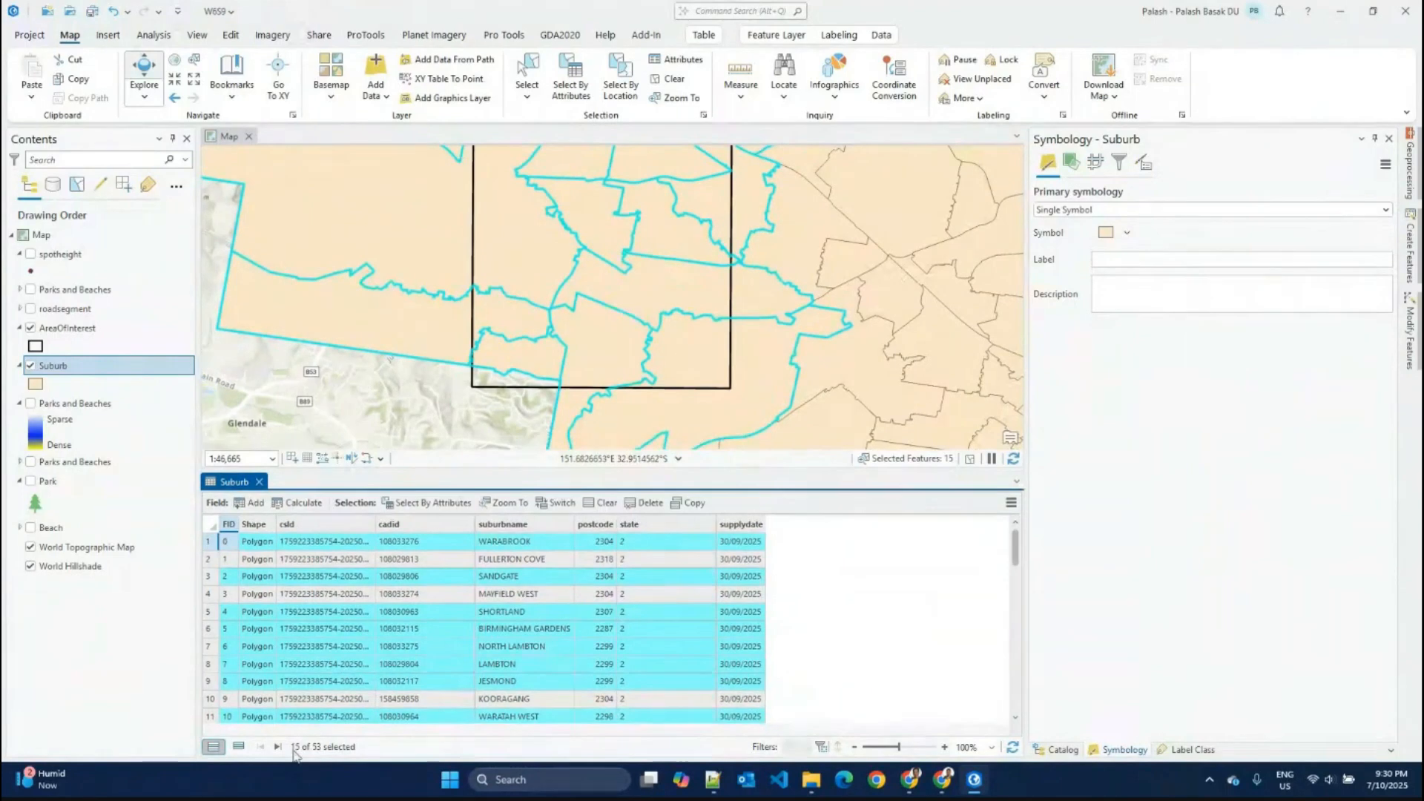
{"action": "left_click", "coordinate": [238, 746]}
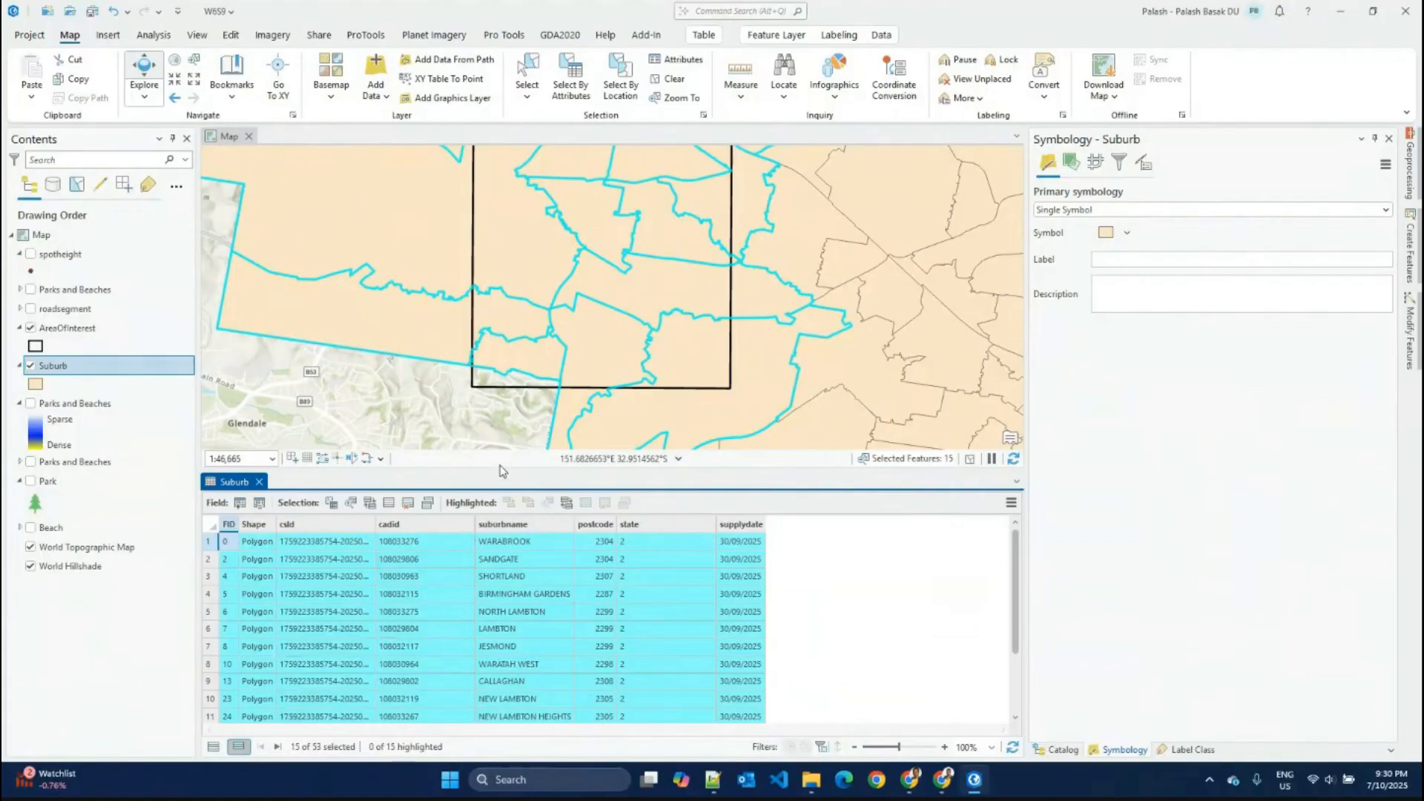
{"action": "left_click_drag", "start_coordinate": [498, 472], "coordinate": [638, 404]}
{"action": "scroll", "coordinate": [704, 296], "scroll_direction": "down", "scroll_amount": 3}
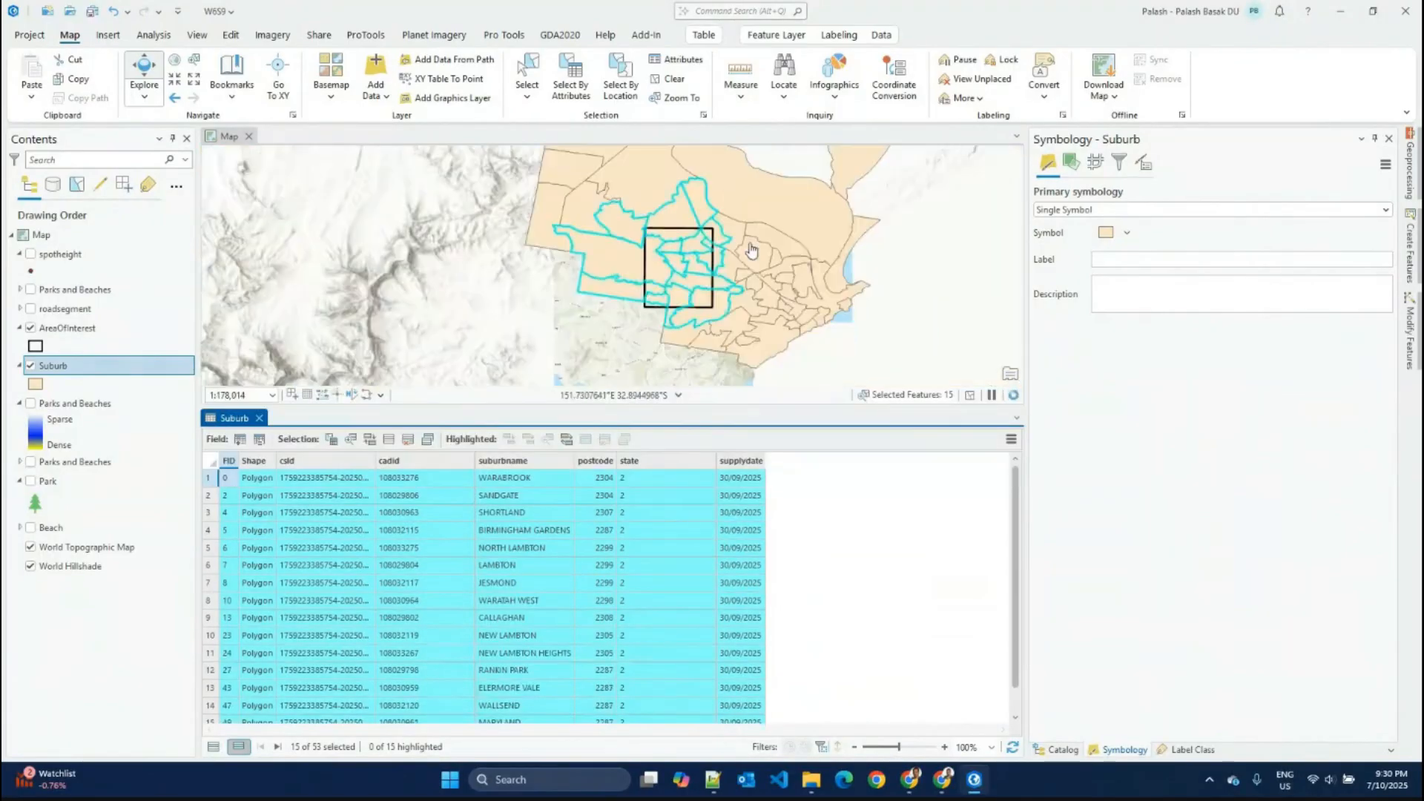
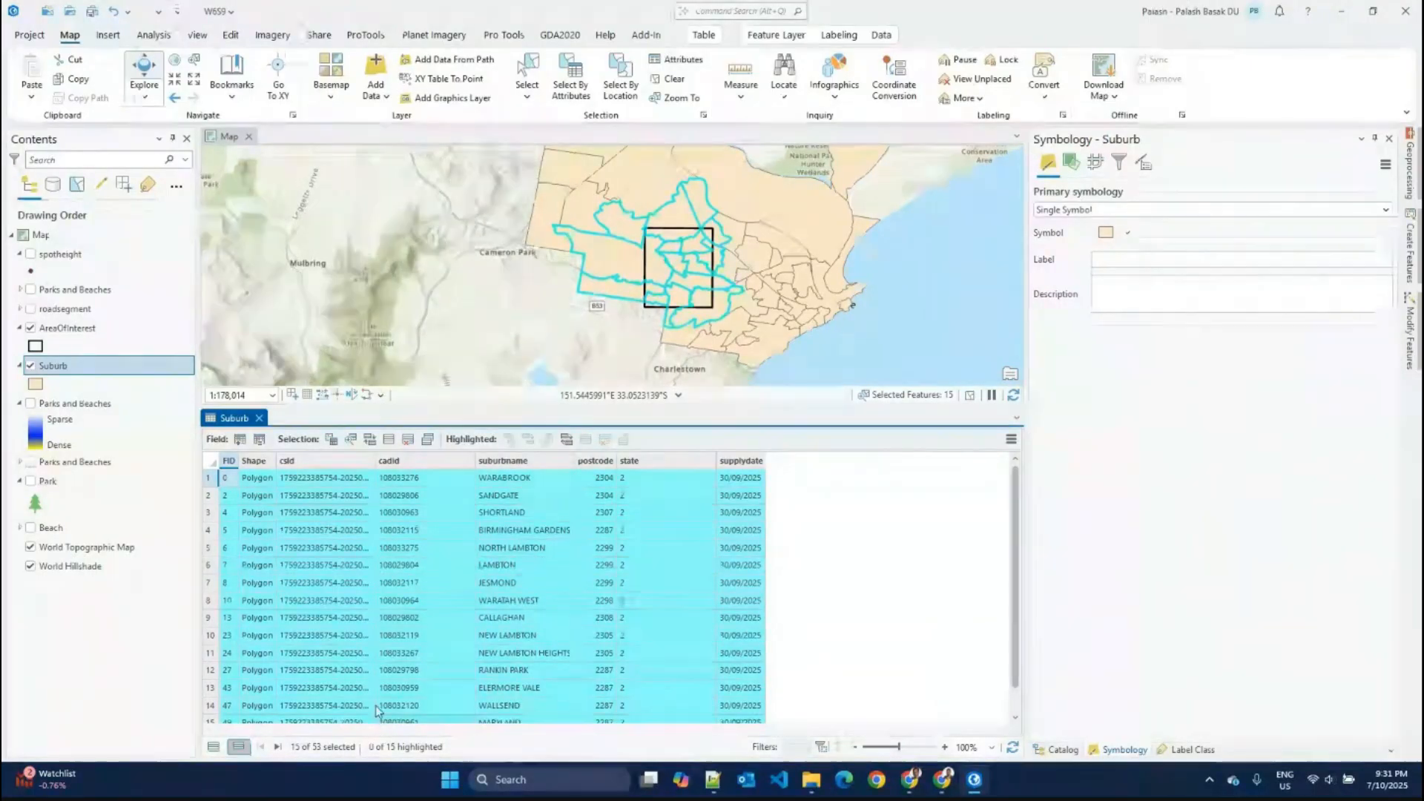
{"action": "scroll", "coordinate": [378, 726], "scroll_direction": "down", "scroll_amount": 1}
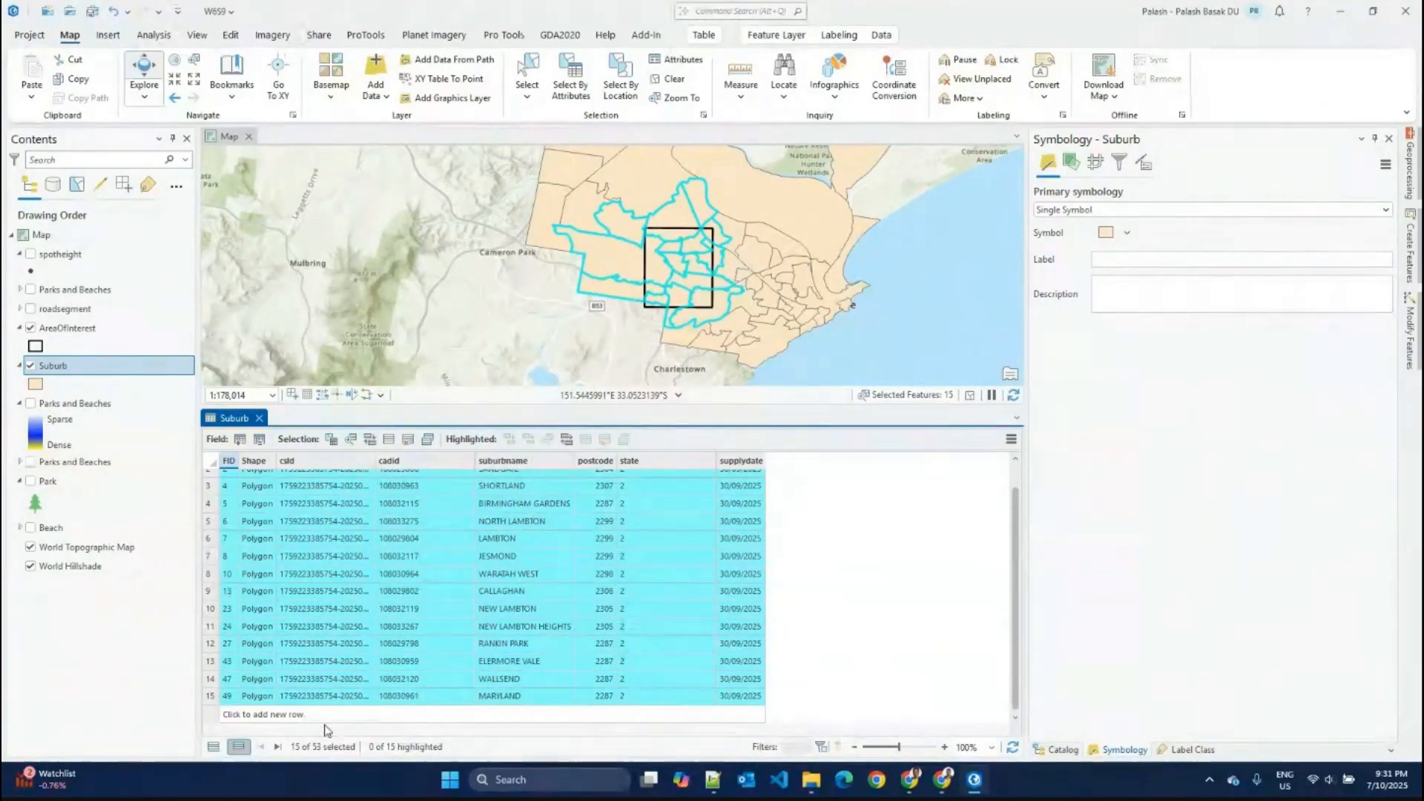
Step: Switch the Suburb selection to the suburbs outside the current selection, inspect them on the map, and switch it back
{"action": "left_click", "coordinate": [369, 440]}
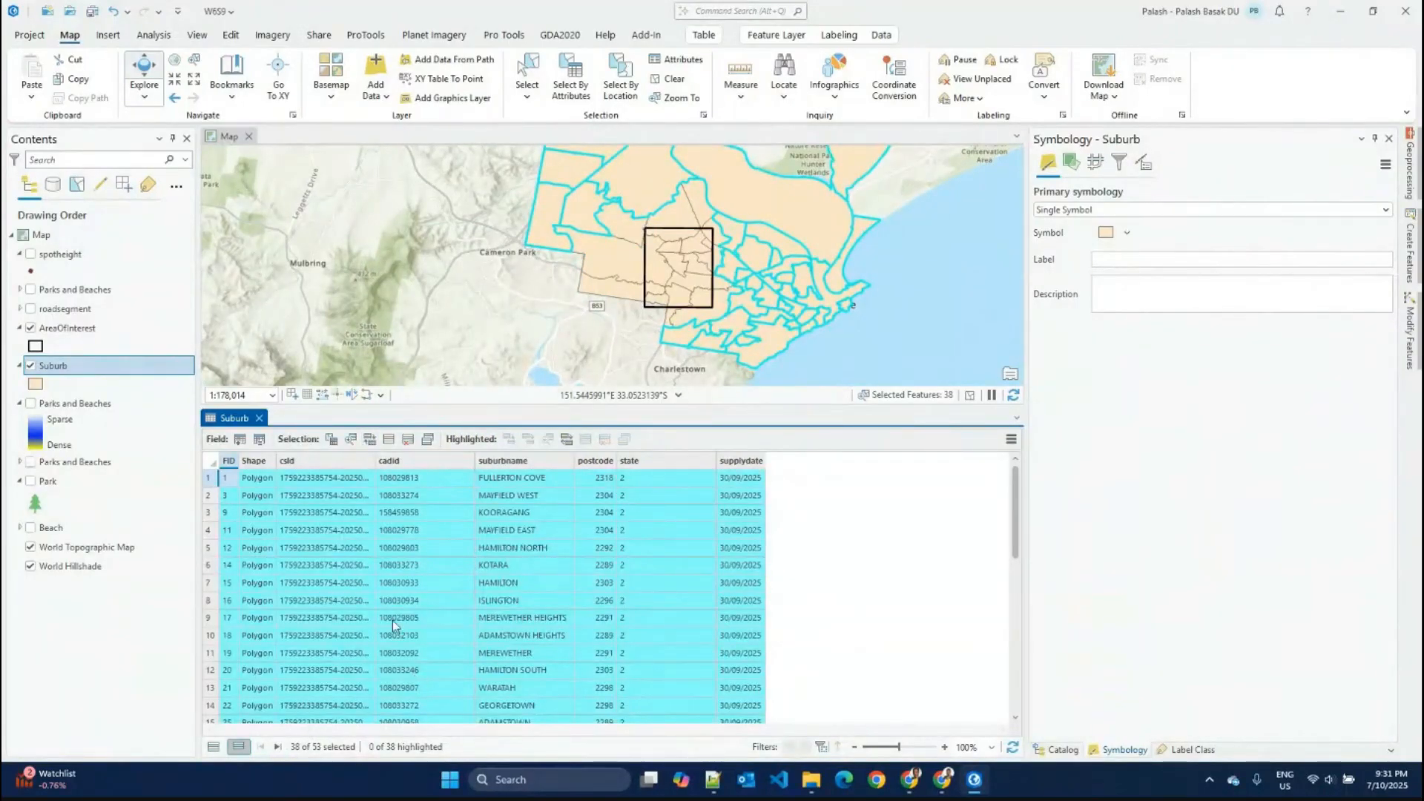
{"action": "scroll", "coordinate": [744, 201], "scroll_direction": "down", "scroll_amount": 2}
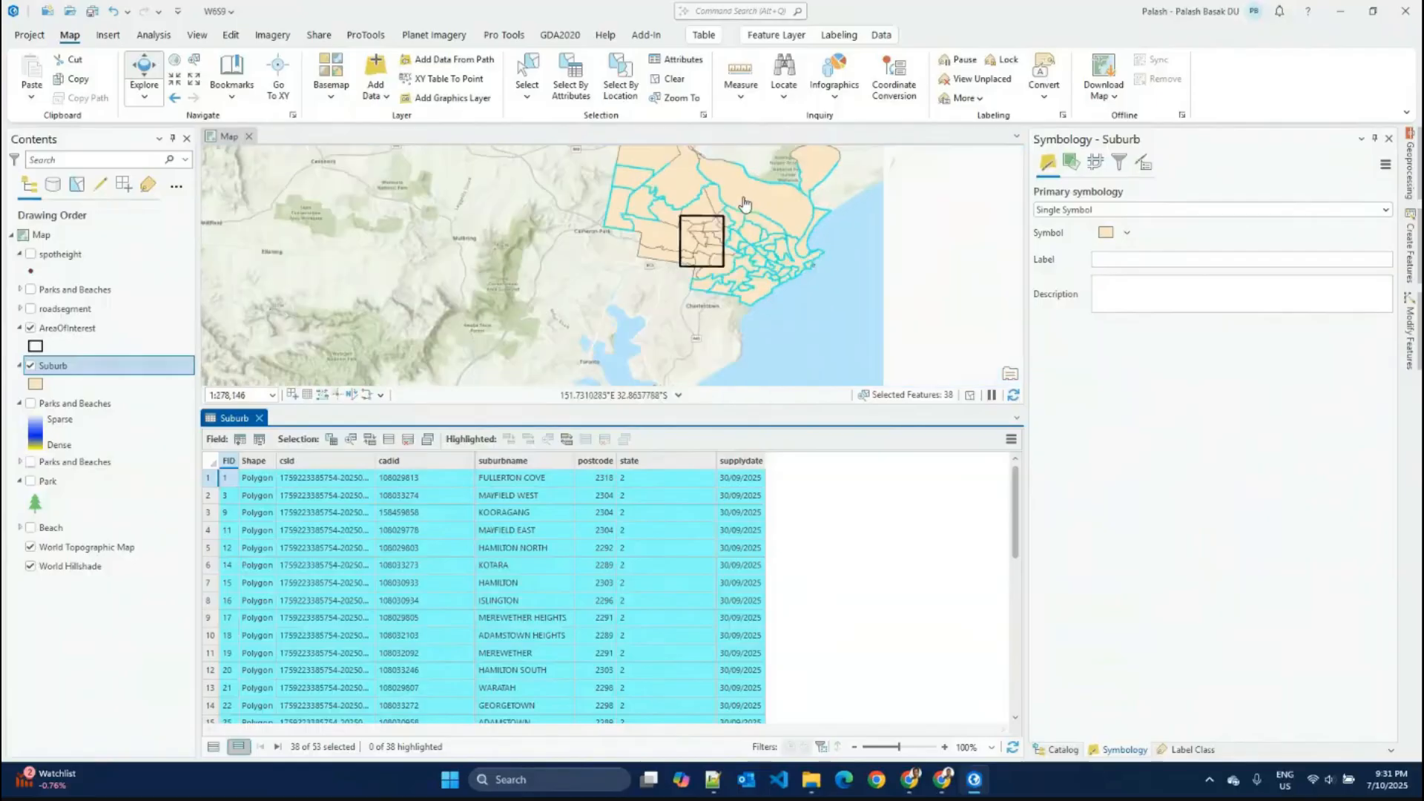
{"action": "left_click_drag", "start_coordinate": [643, 273], "coordinate": [625, 288]}
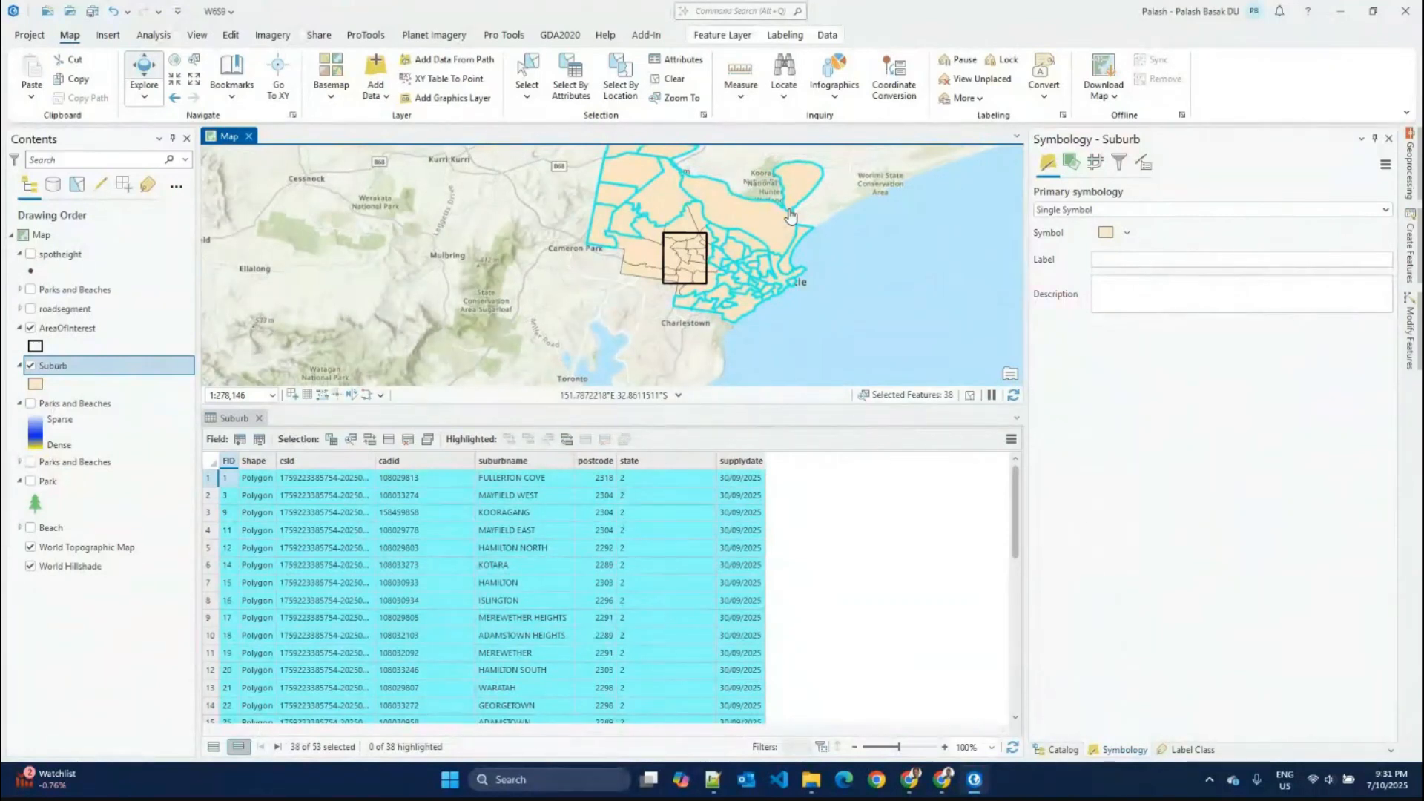
{"action": "left_click", "coordinate": [373, 442]}
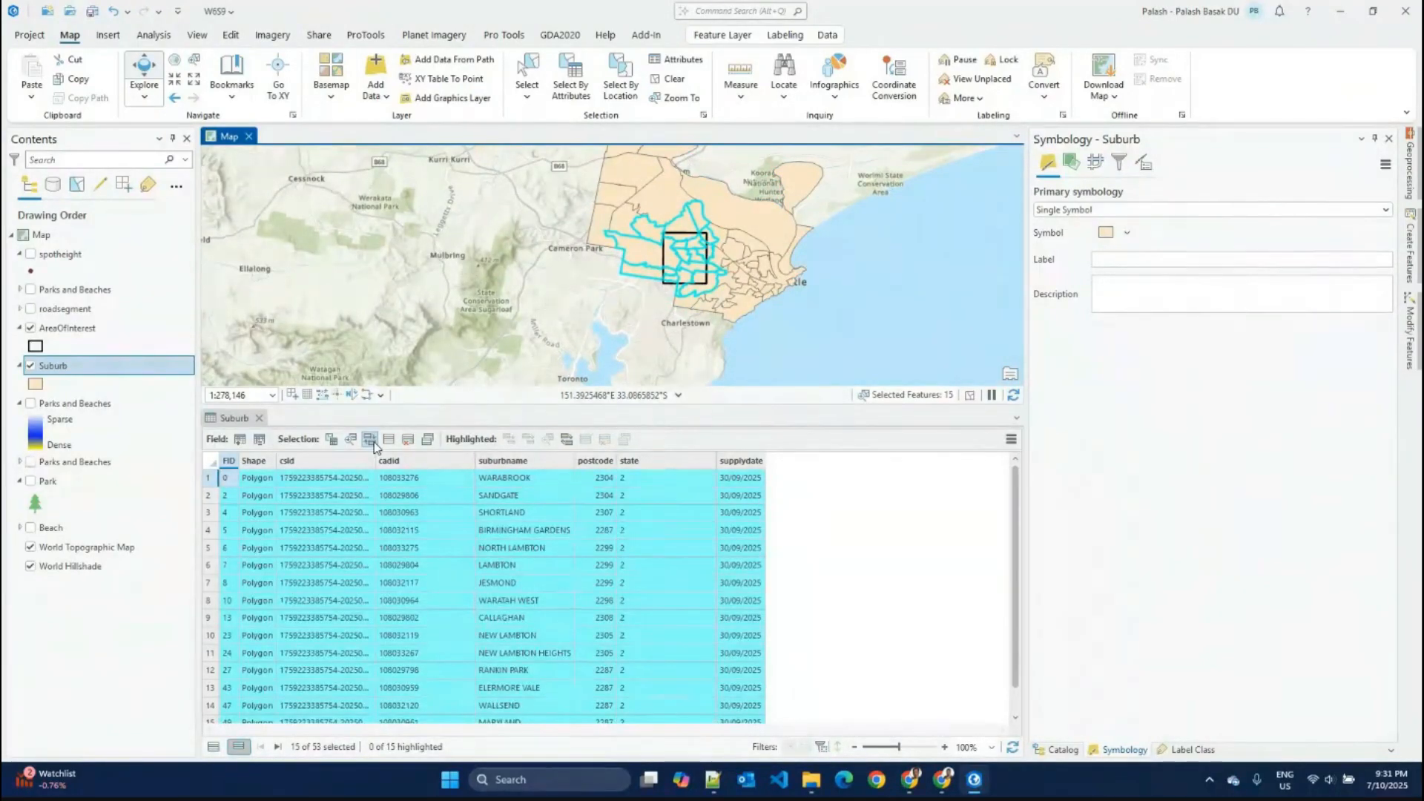
Step: Show all records in the Suburb attribute table and clear the selection of suburbs around the area of interest
{"action": "left_click", "coordinate": [215, 748]}
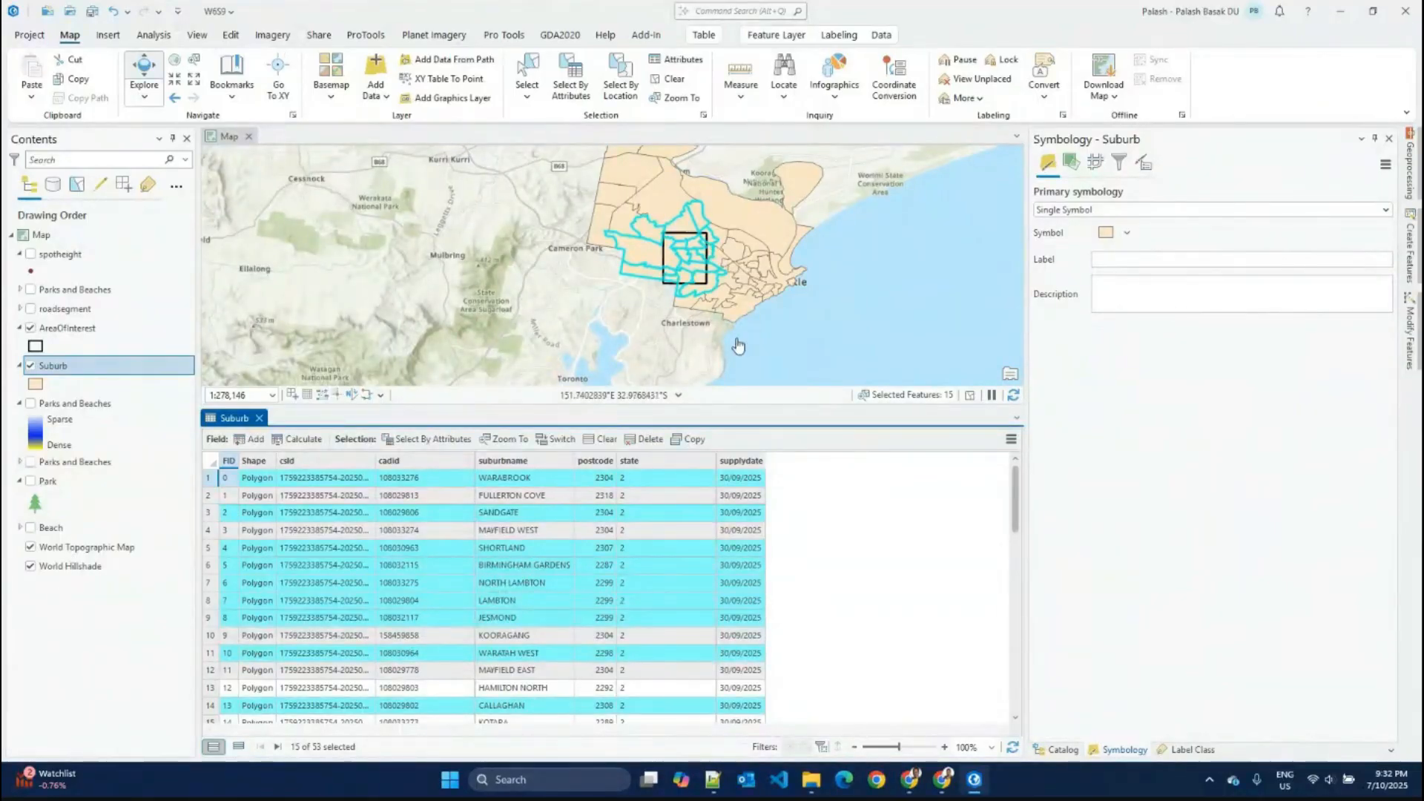
{"action": "scroll", "coordinate": [691, 267], "scroll_direction": "up", "scroll_amount": 3}
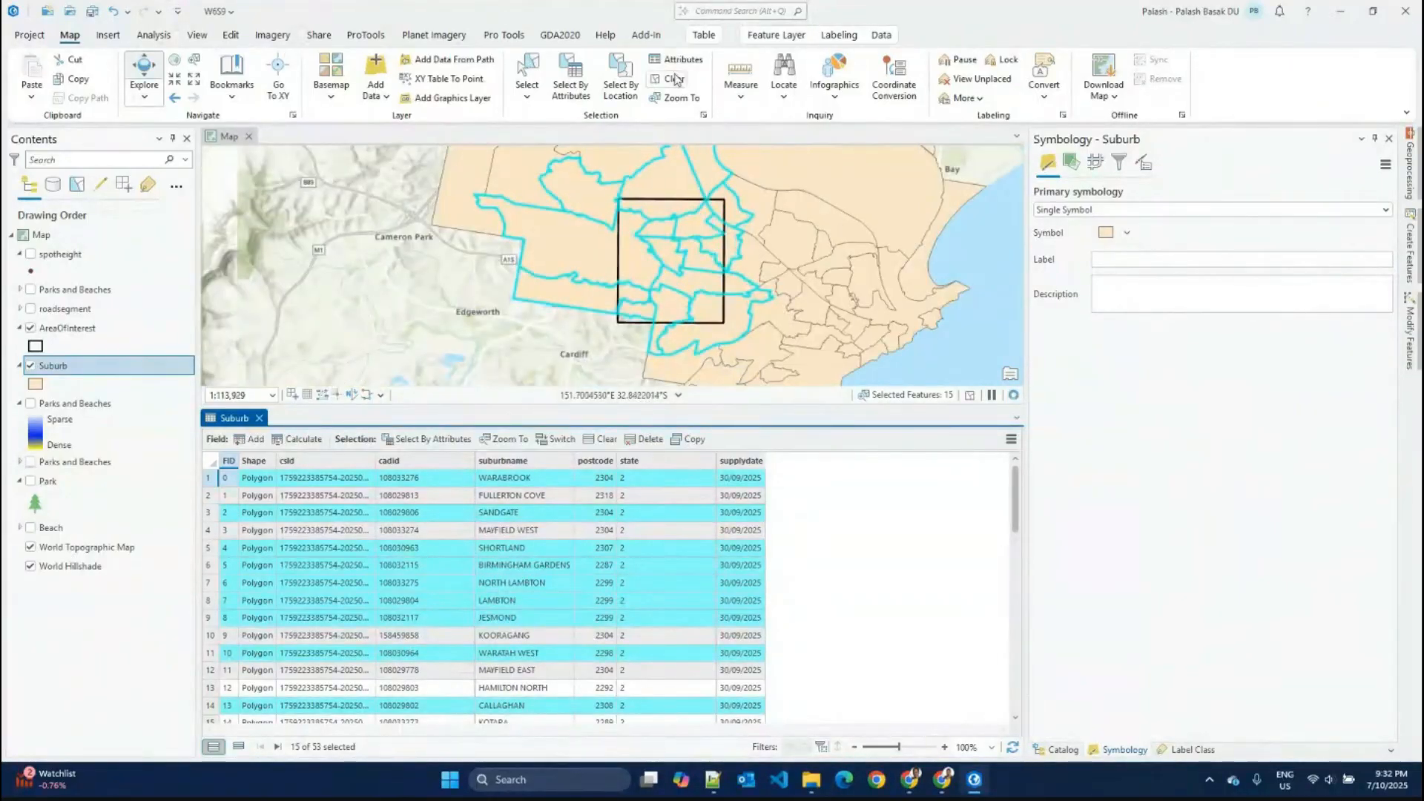
{"action": "left_click", "coordinate": [669, 79]}
Step: Select by location the Suburb features with the Intersect relationship to AreaOfInterest, applying it as a new selection
{"action": "left_click", "coordinate": [620, 78]}
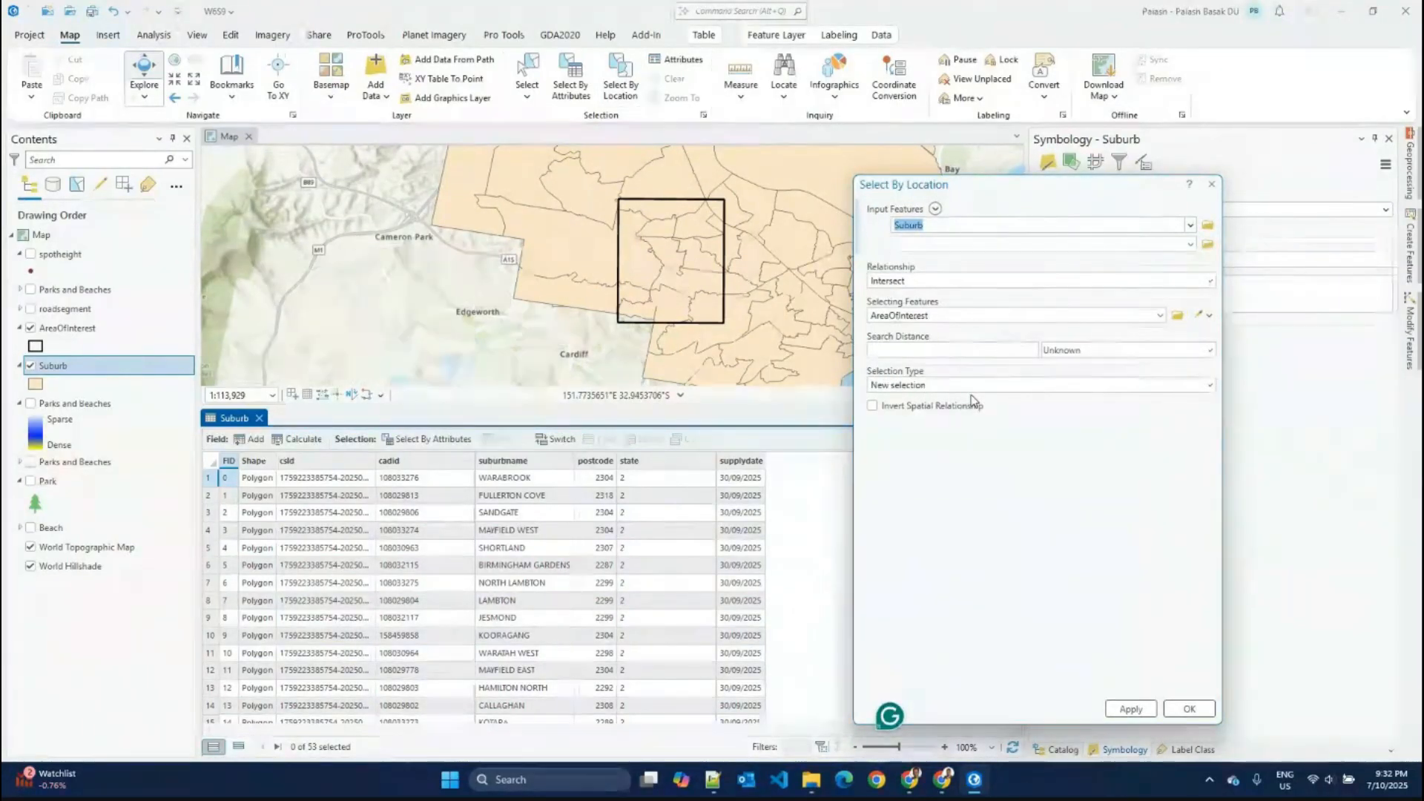
{"action": "left_click", "coordinate": [1209, 282]}
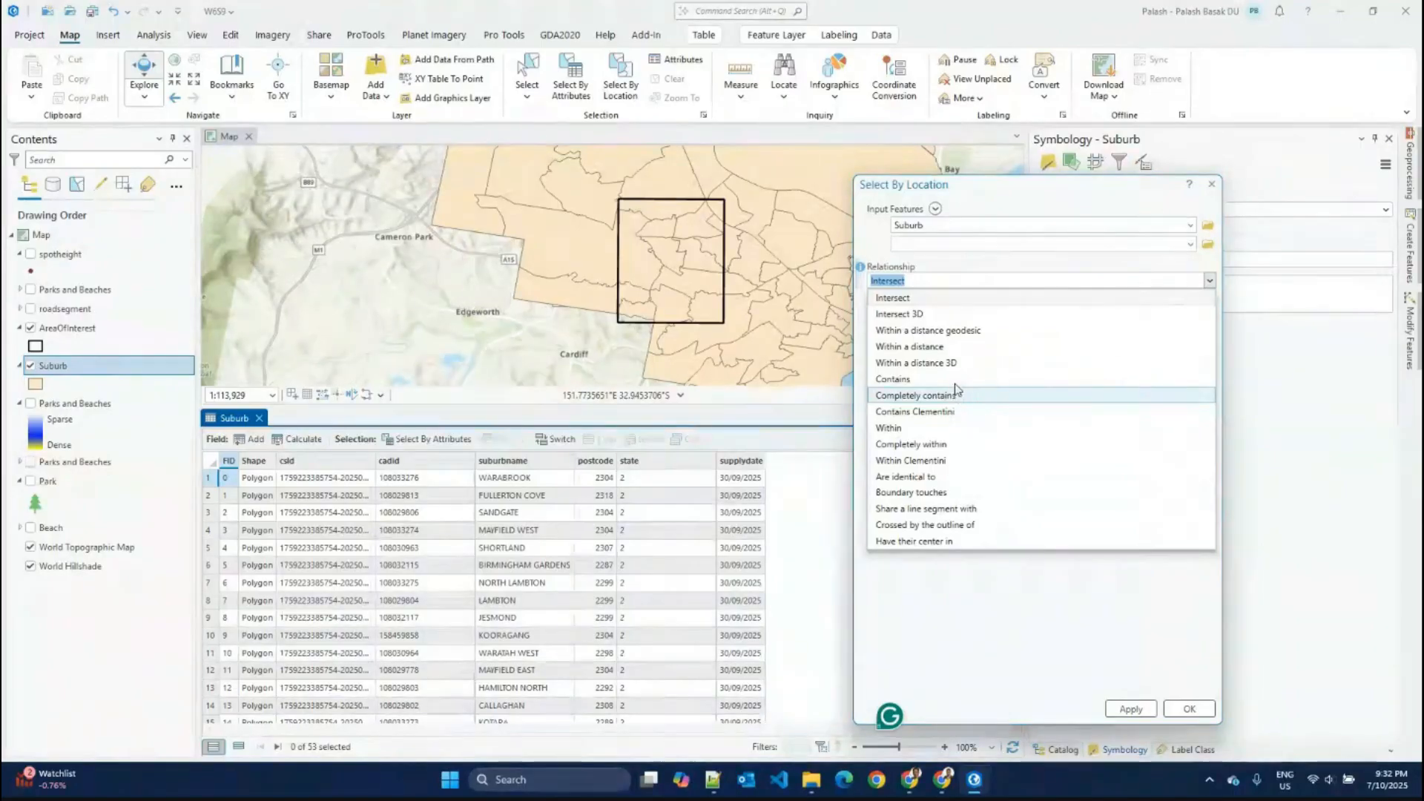
{"action": "left_click", "coordinate": [965, 298]}
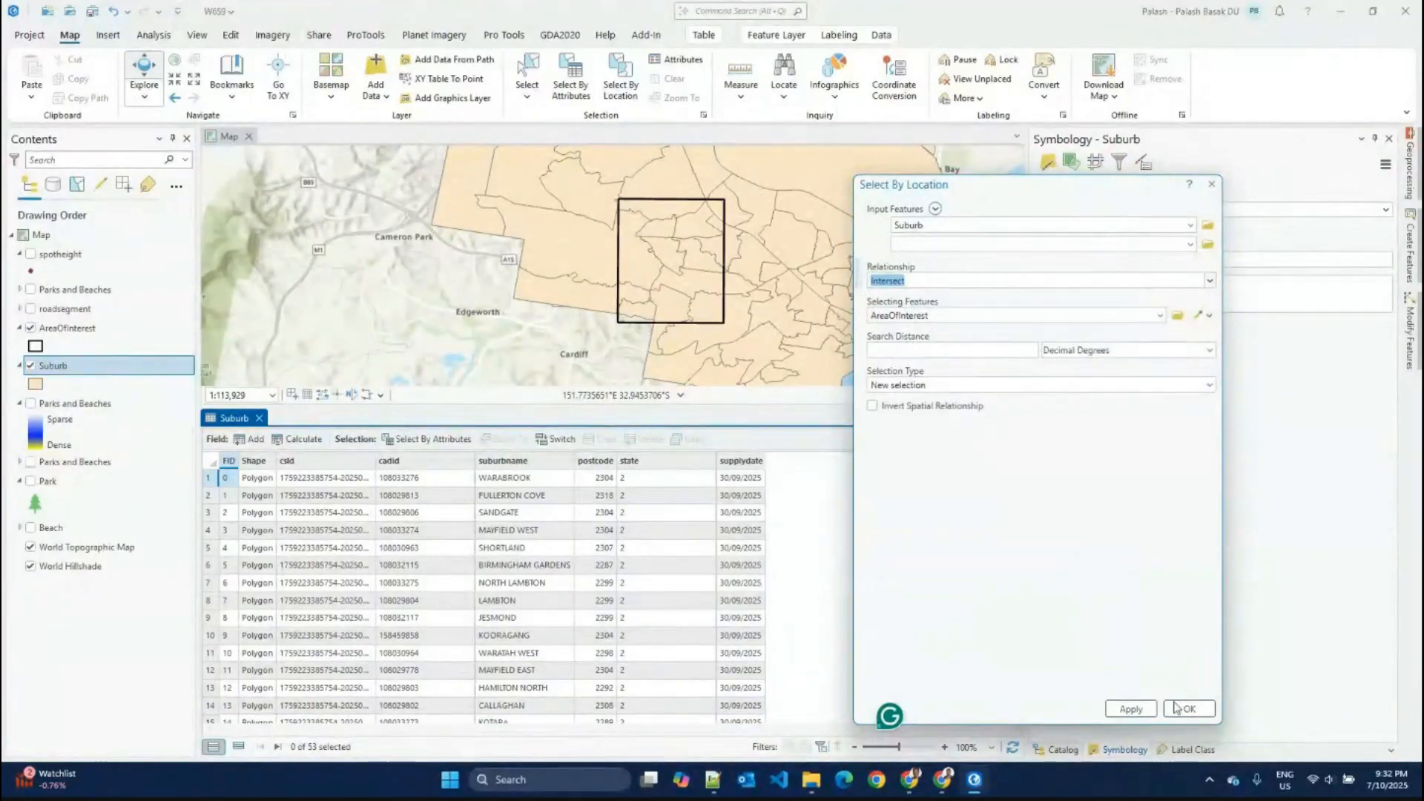
{"action": "left_click", "coordinate": [1142, 710]}
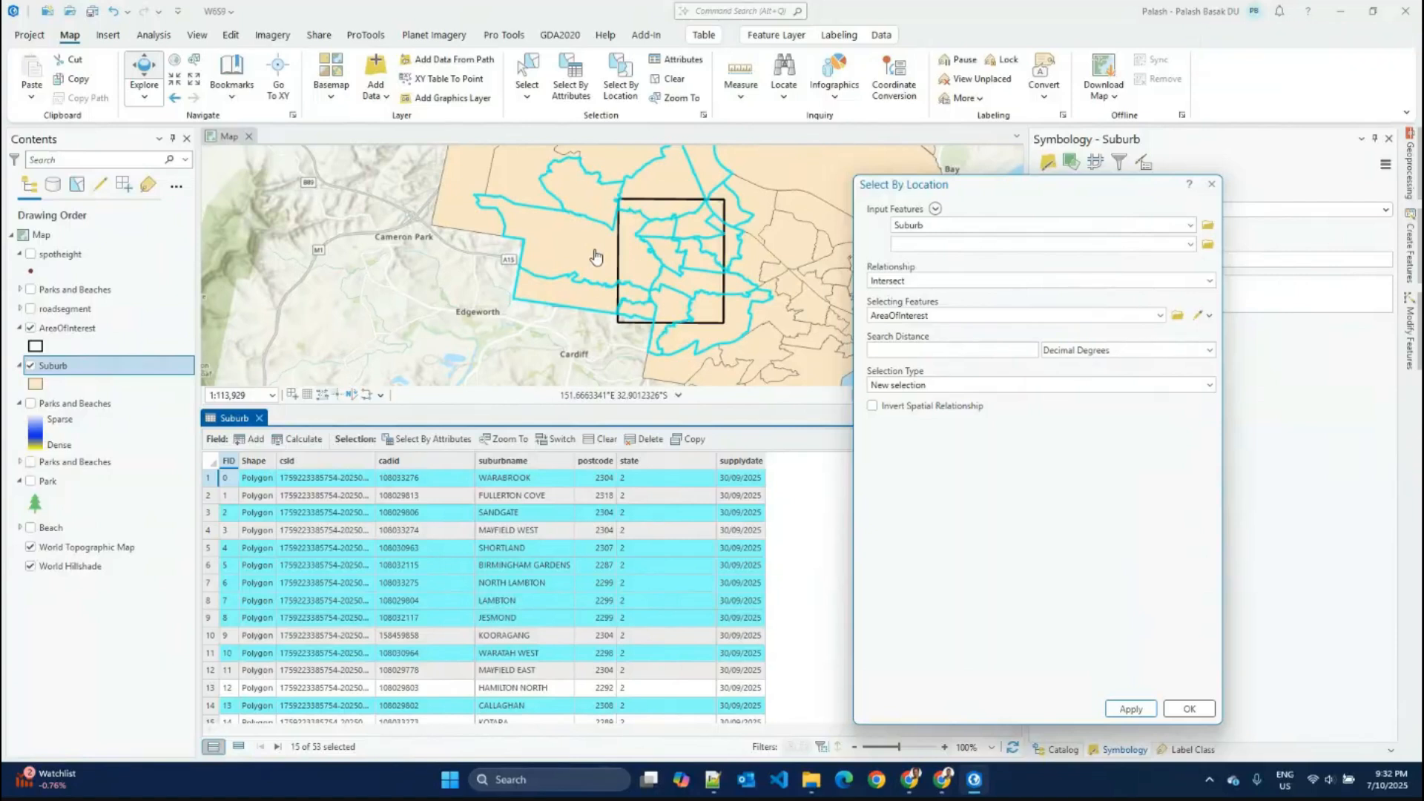
Step: Try selecting by location the Suburb features with the Completely contains relationship to AreaOfInterest, as a new selection
{"action": "left_click", "coordinate": [1211, 282]}
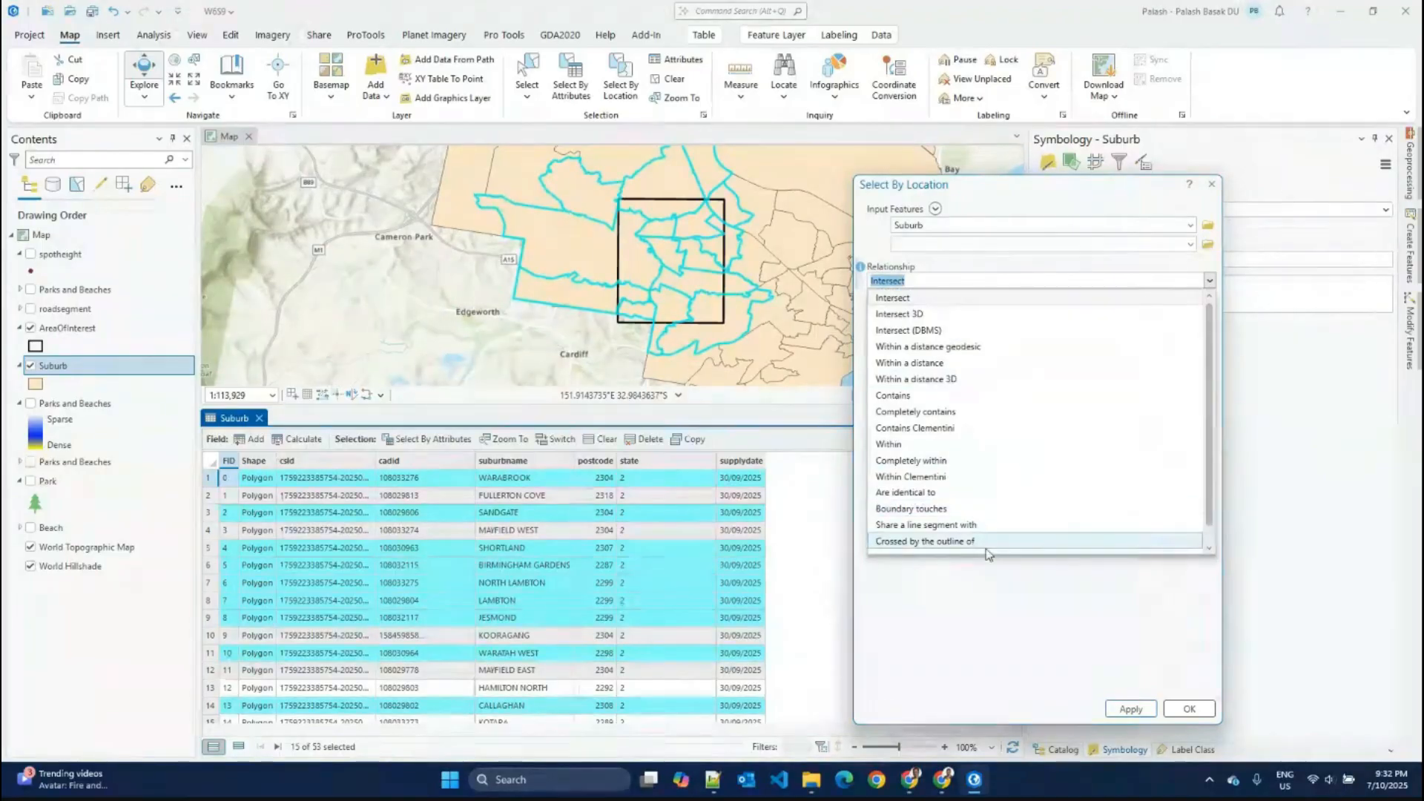
{"action": "scroll", "coordinate": [1010, 454], "scroll_direction": "down", "scroll_amount": 1}
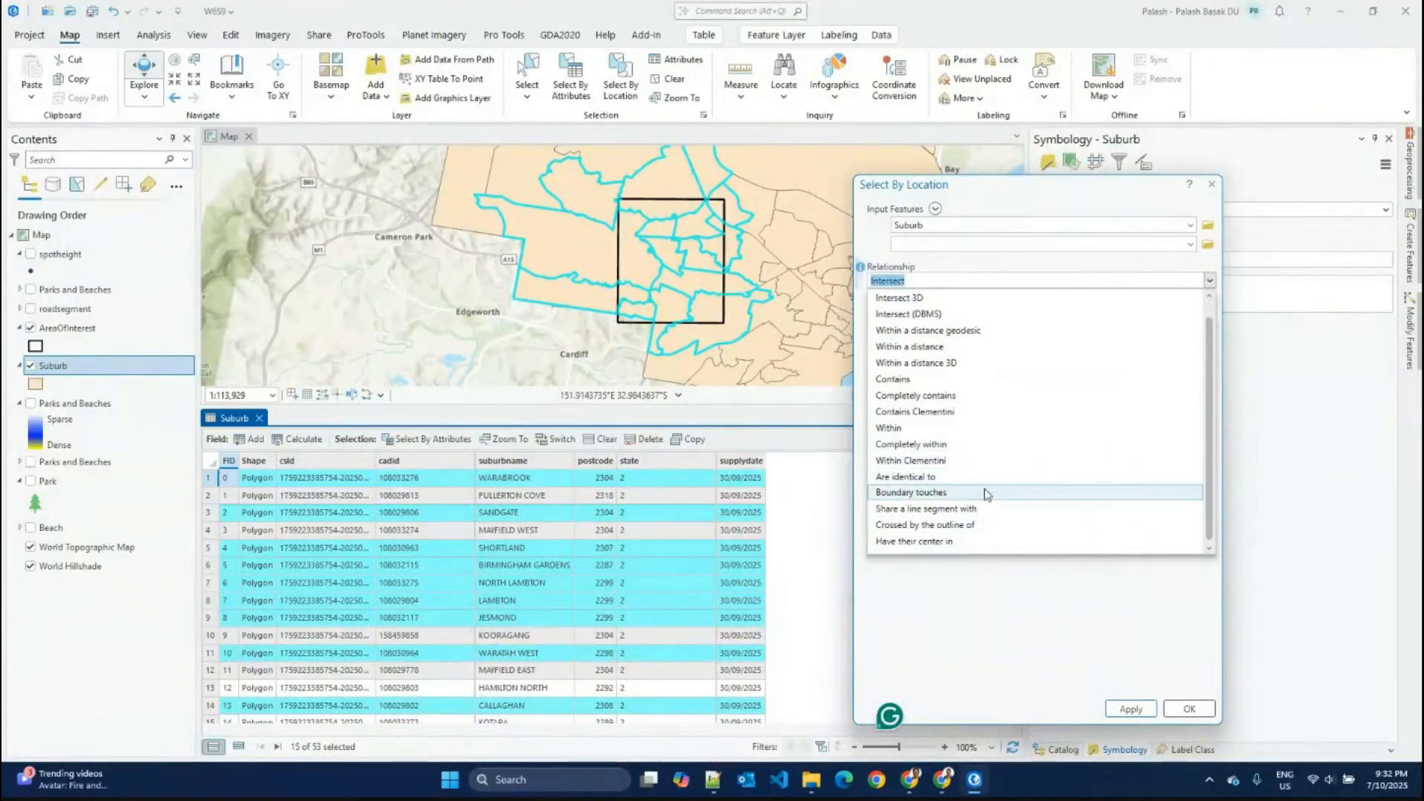
{"action": "left_click", "coordinate": [954, 396]}
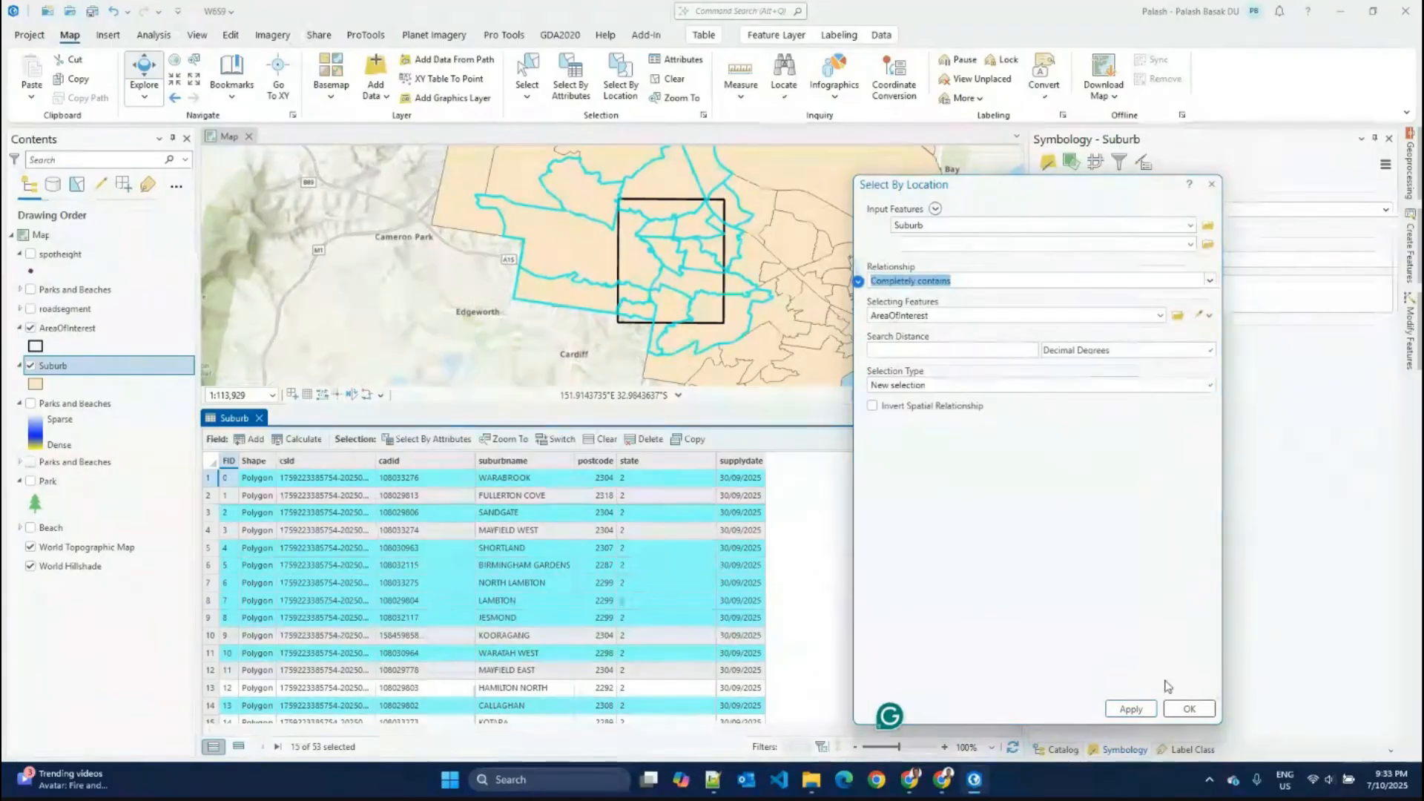
{"action": "left_click", "coordinate": [1130, 709]}
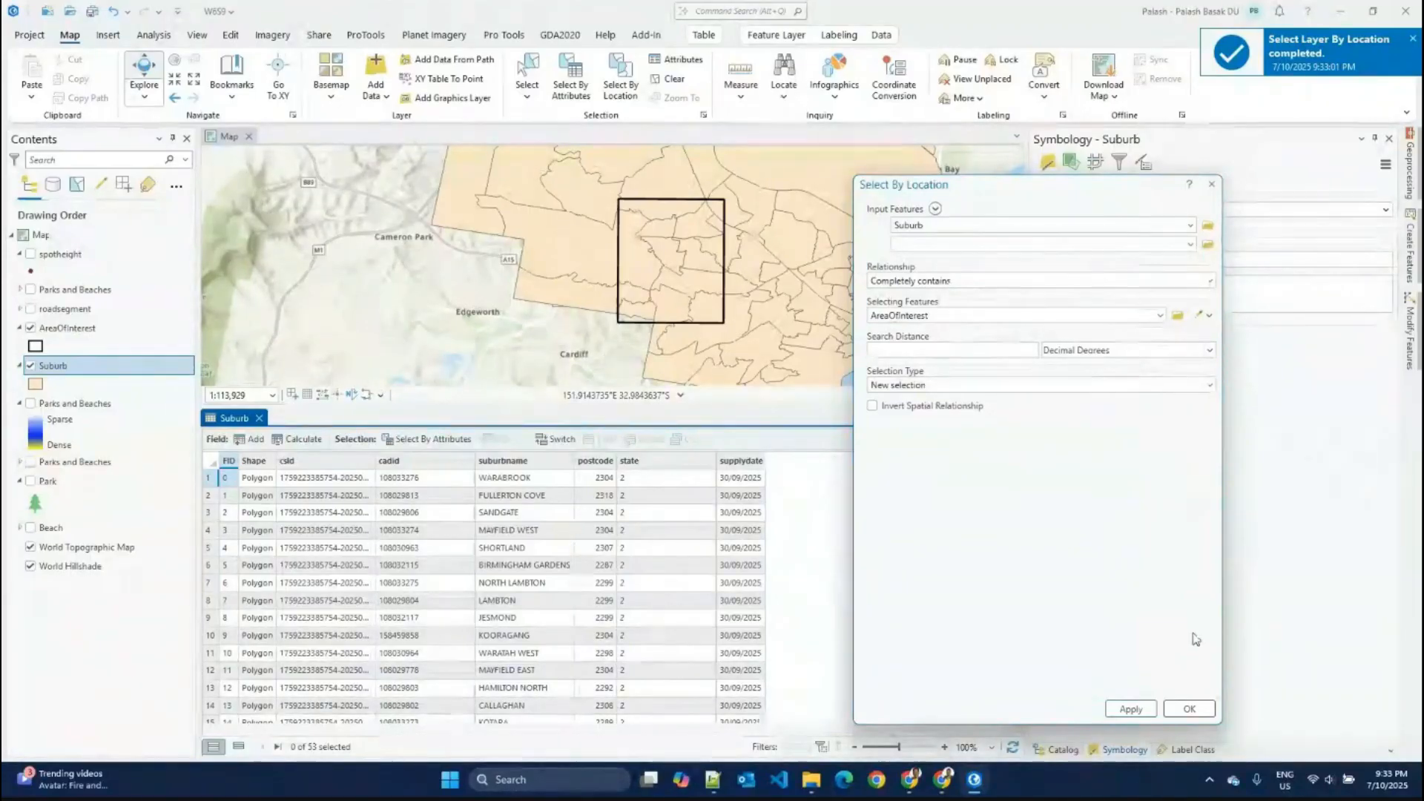
{"action": "left_click", "coordinate": [1188, 710]}
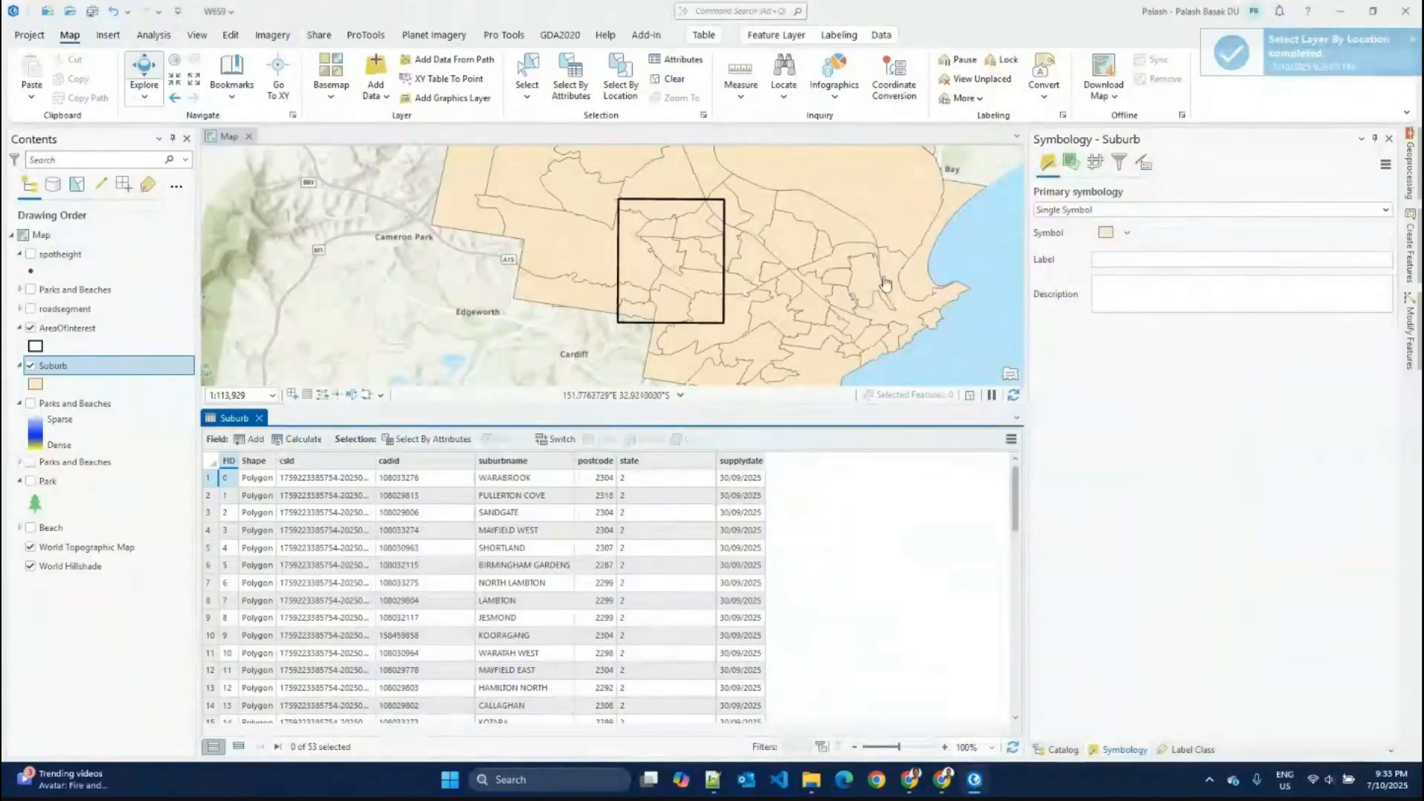
Step: Try selecting by location the Suburb features with the Contains relationship to AreaOfInterest, as a new selection
{"action": "scroll", "coordinate": [663, 280], "scroll_direction": "up", "scroll_amount": 2}
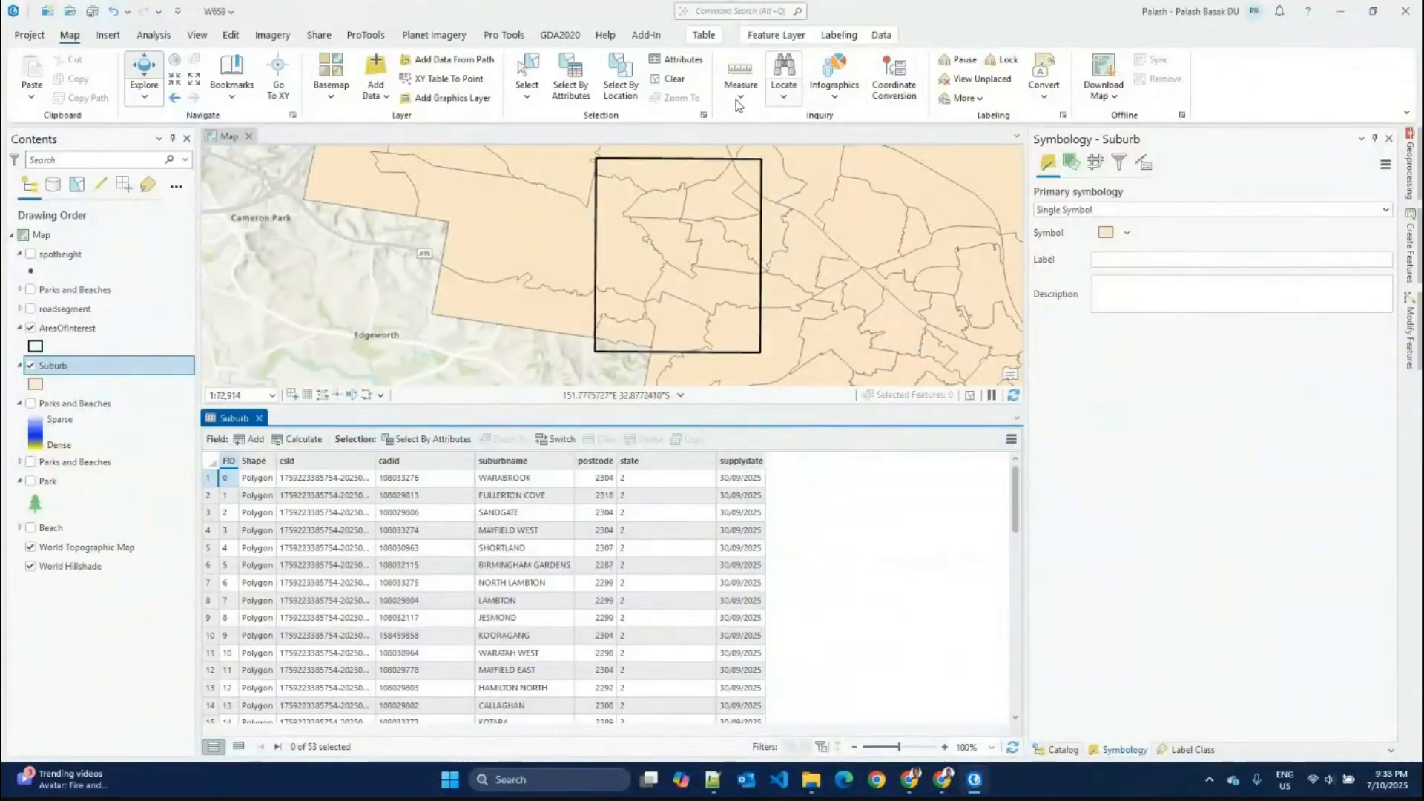
{"action": "left_click", "coordinate": [625, 87]}
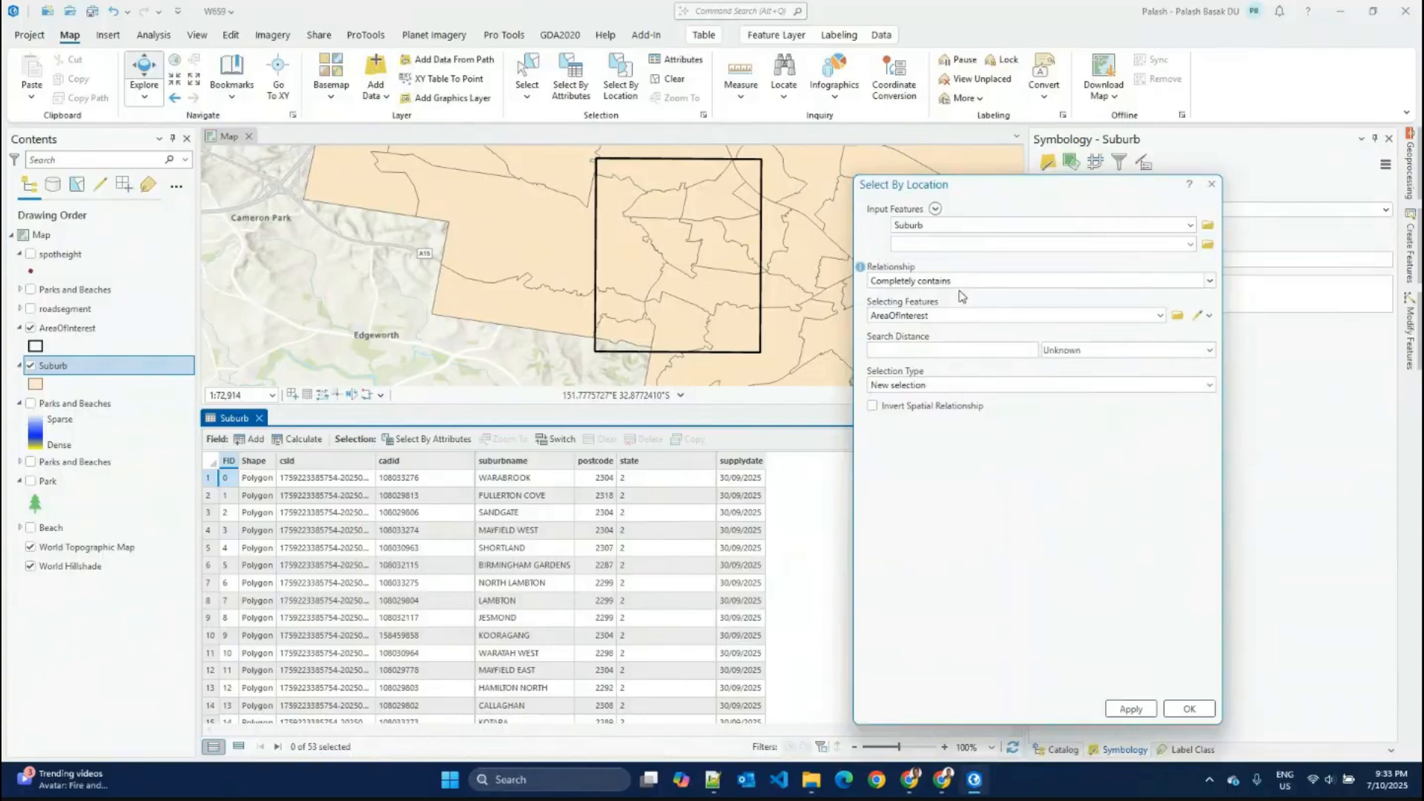
{"action": "left_click", "coordinate": [1210, 281]}
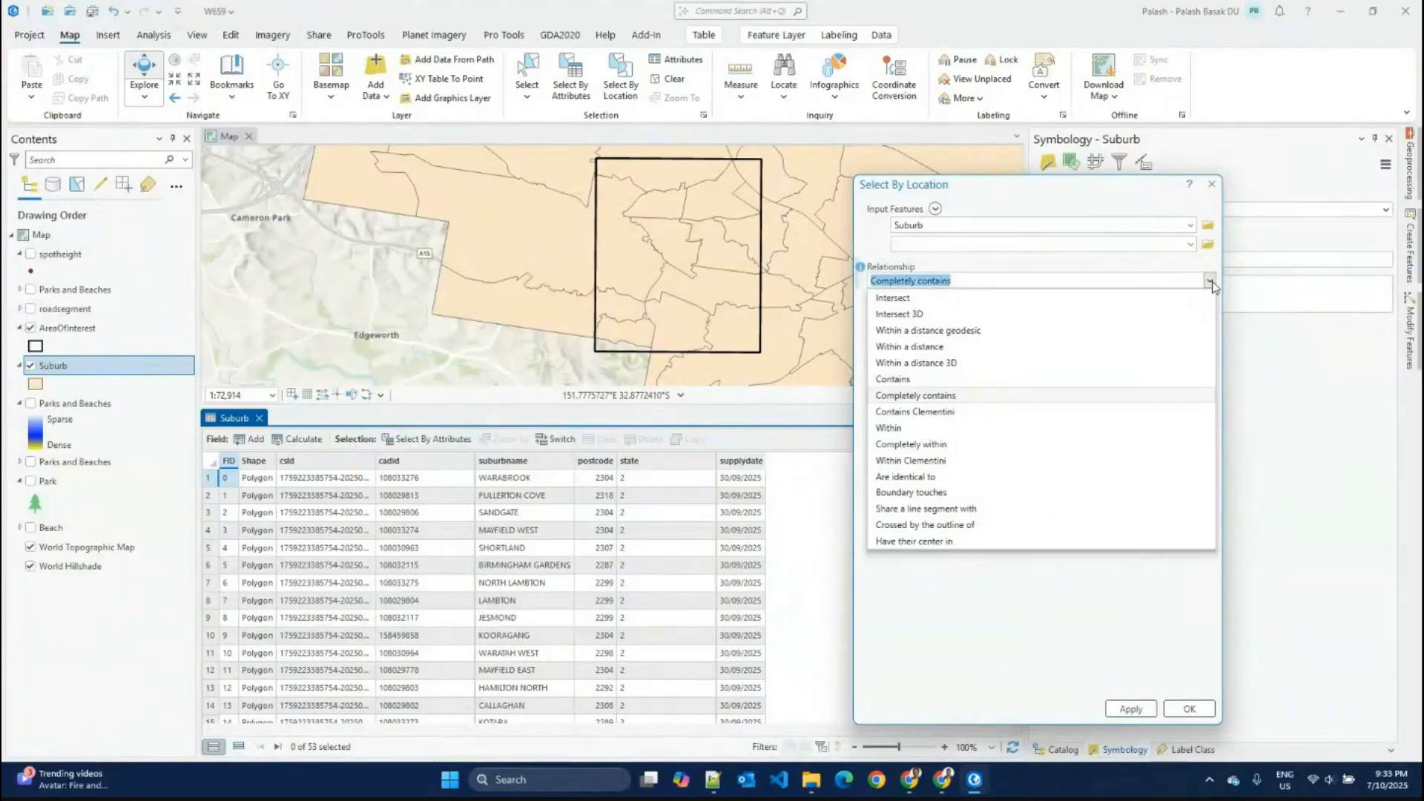
{"action": "left_click", "coordinate": [966, 379]}
{"action": "left_click", "coordinate": [1183, 711]}
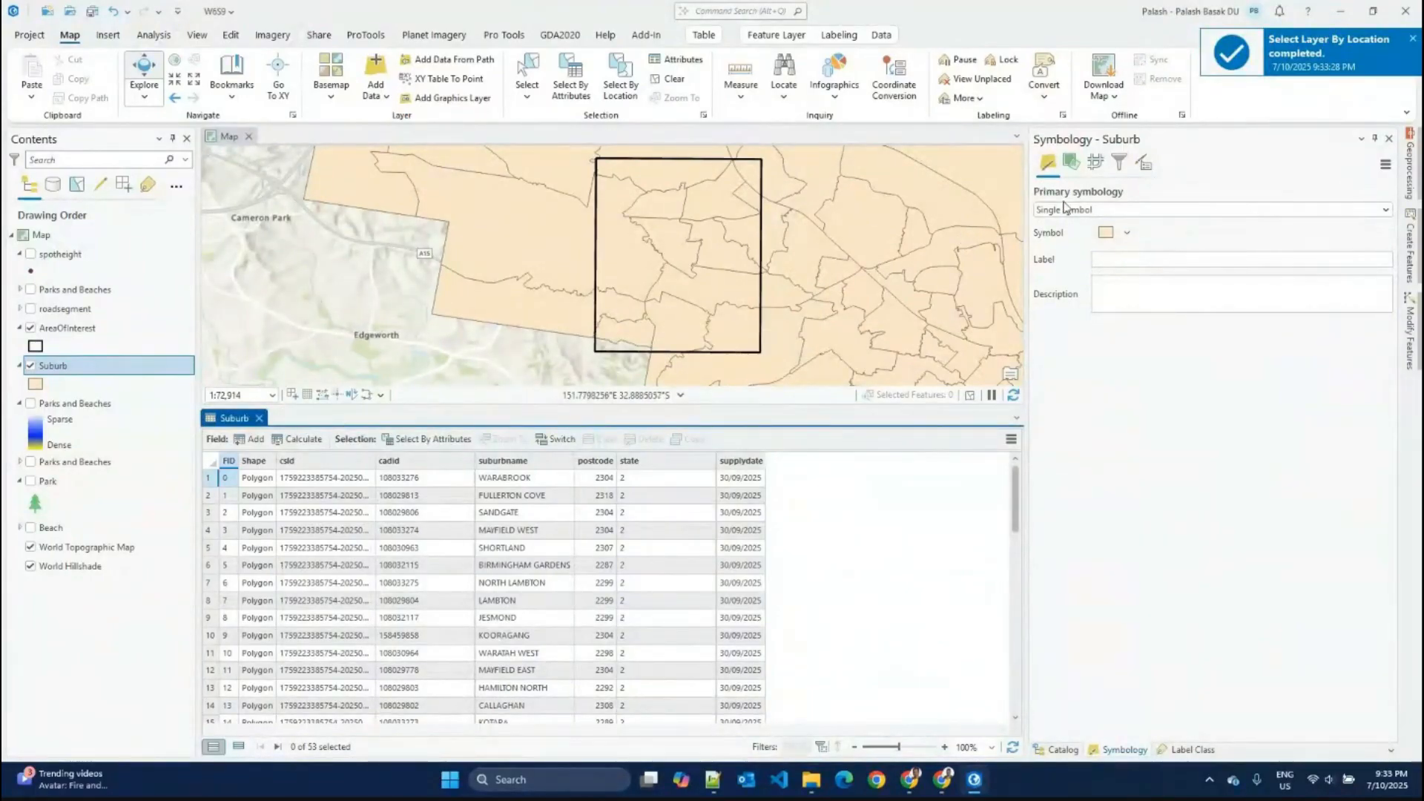
Step: Select by location the Suburb features that have their center in AreaOfInterest, and examine the highlighted suburbs on the map
{"action": "left_click", "coordinate": [620, 83]}
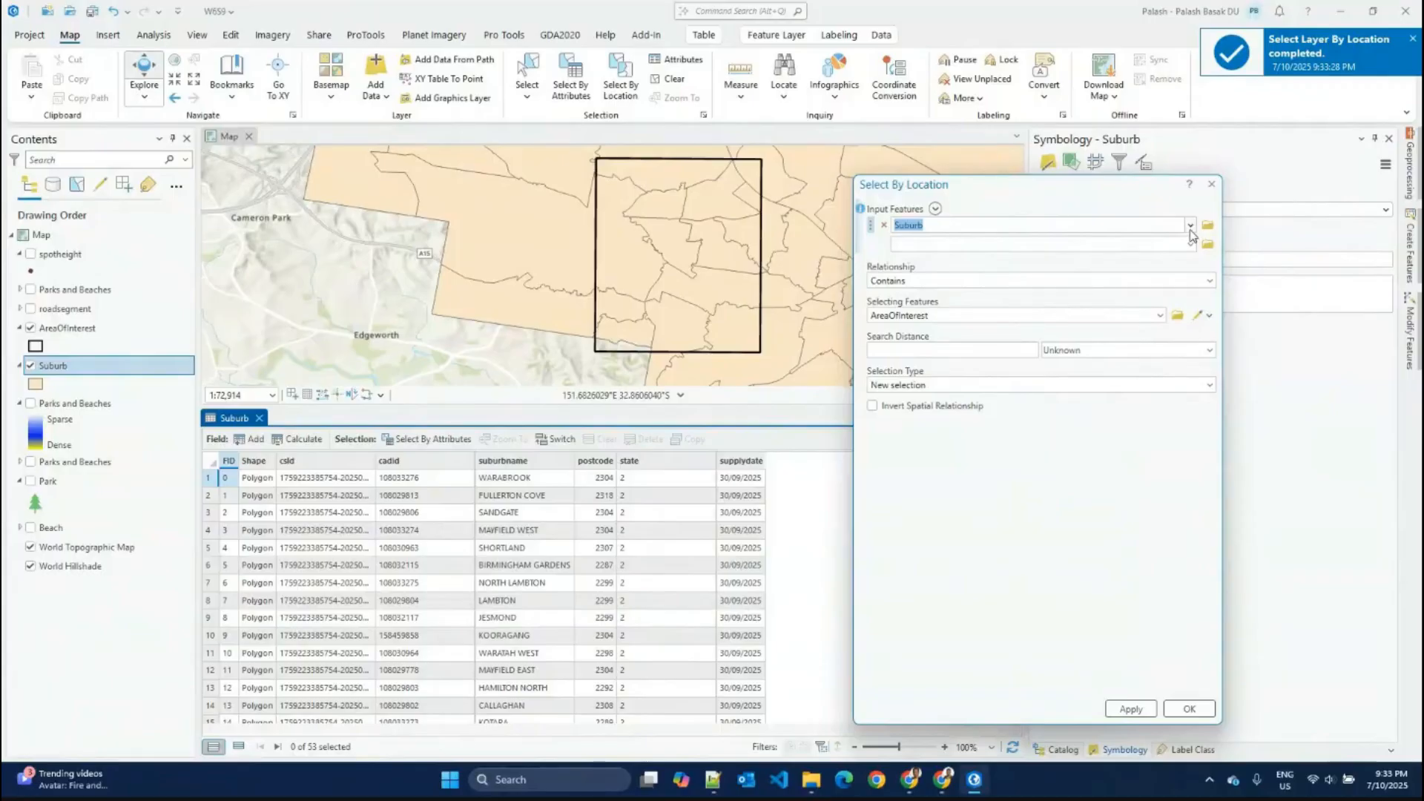
{"action": "left_click", "coordinate": [1210, 280]}
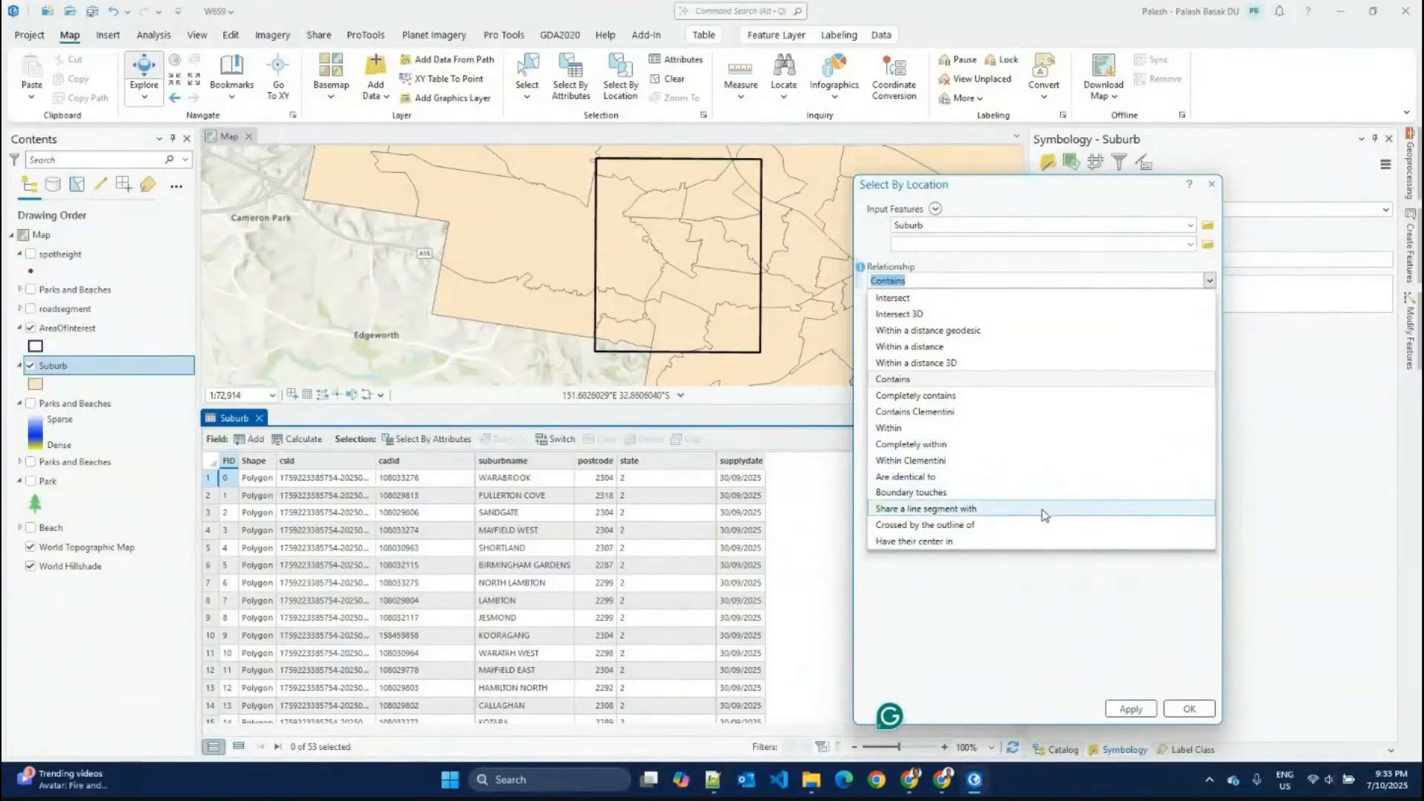
{"action": "left_click", "coordinate": [981, 542]}
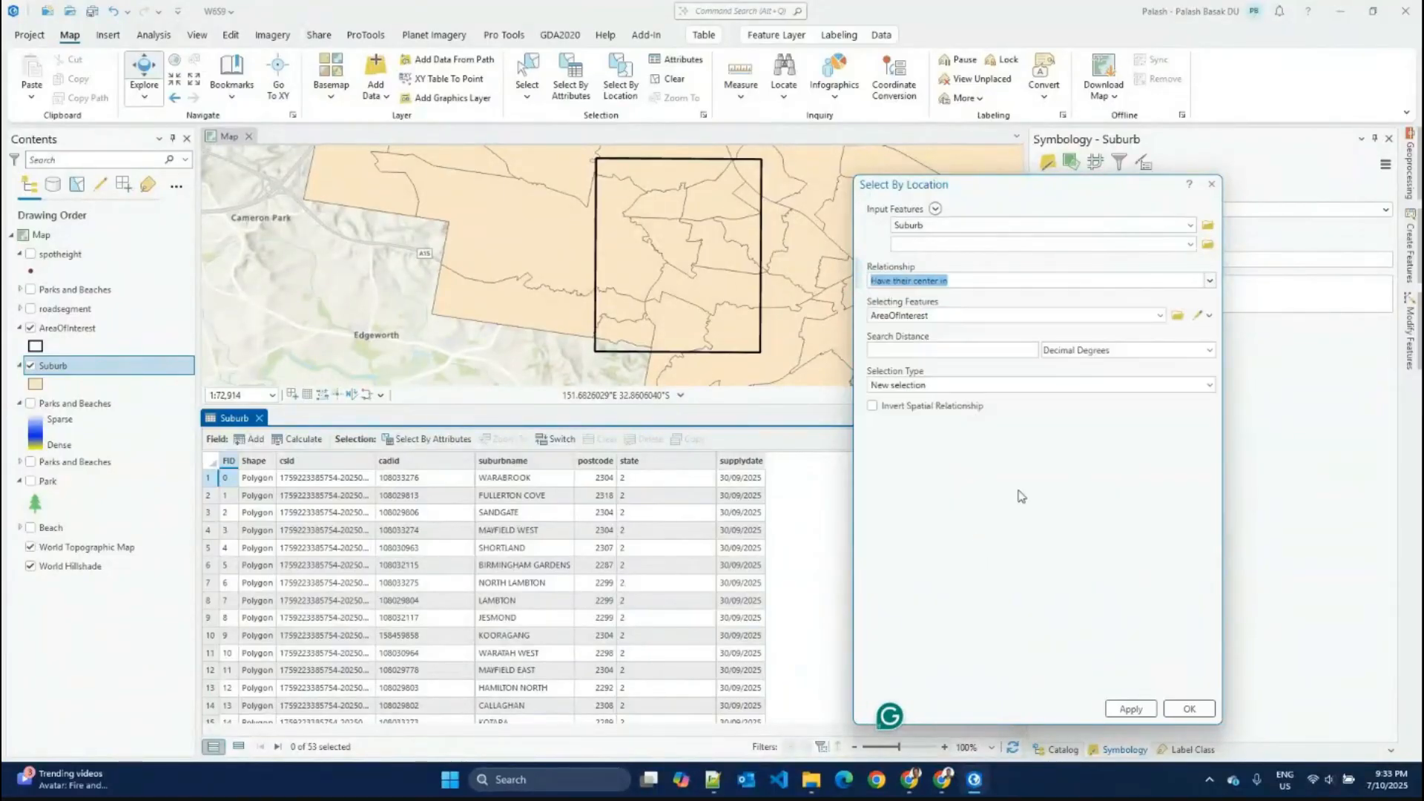
{"action": "left_click", "coordinate": [1203, 720]}
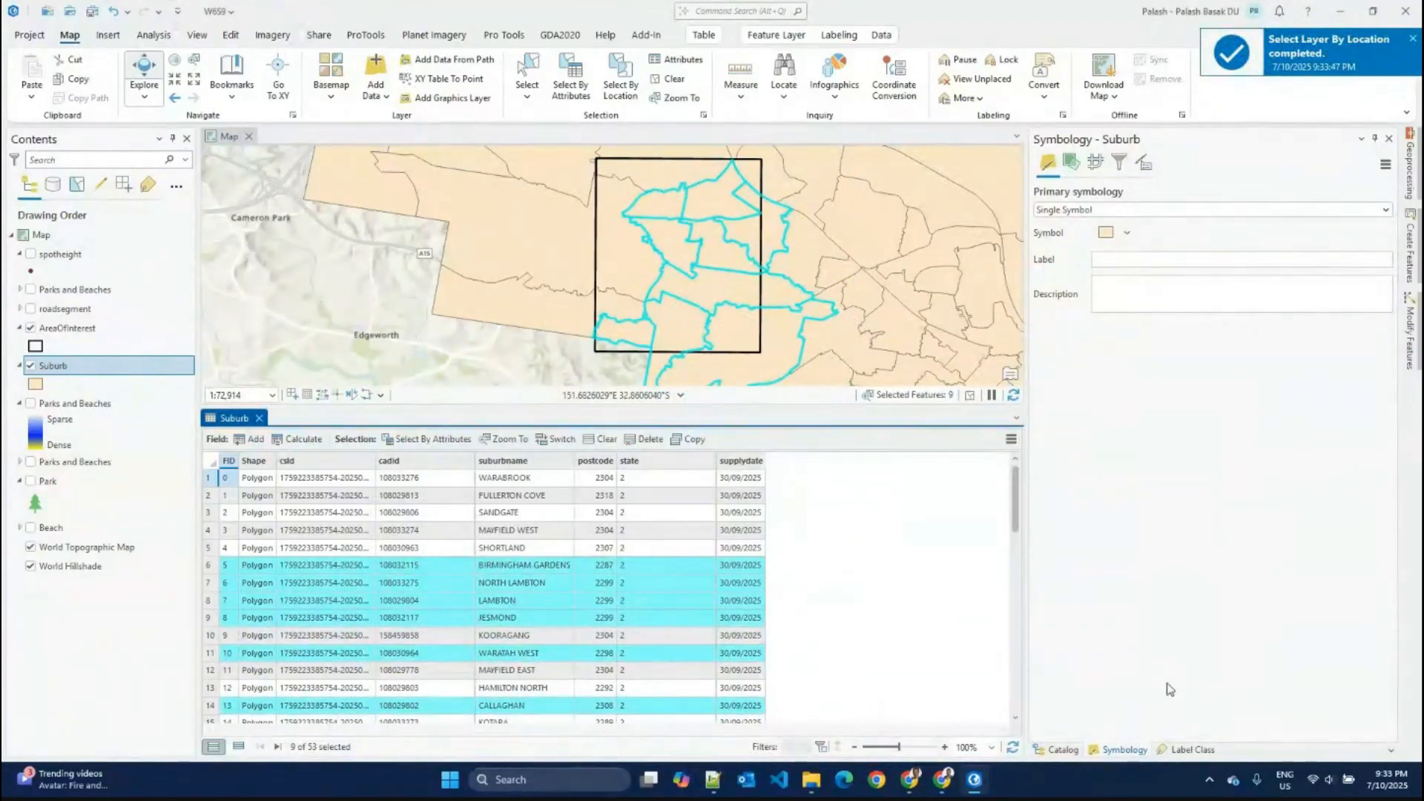
{"action": "scroll", "coordinate": [683, 259], "scroll_direction": "down", "scroll_amount": 3}
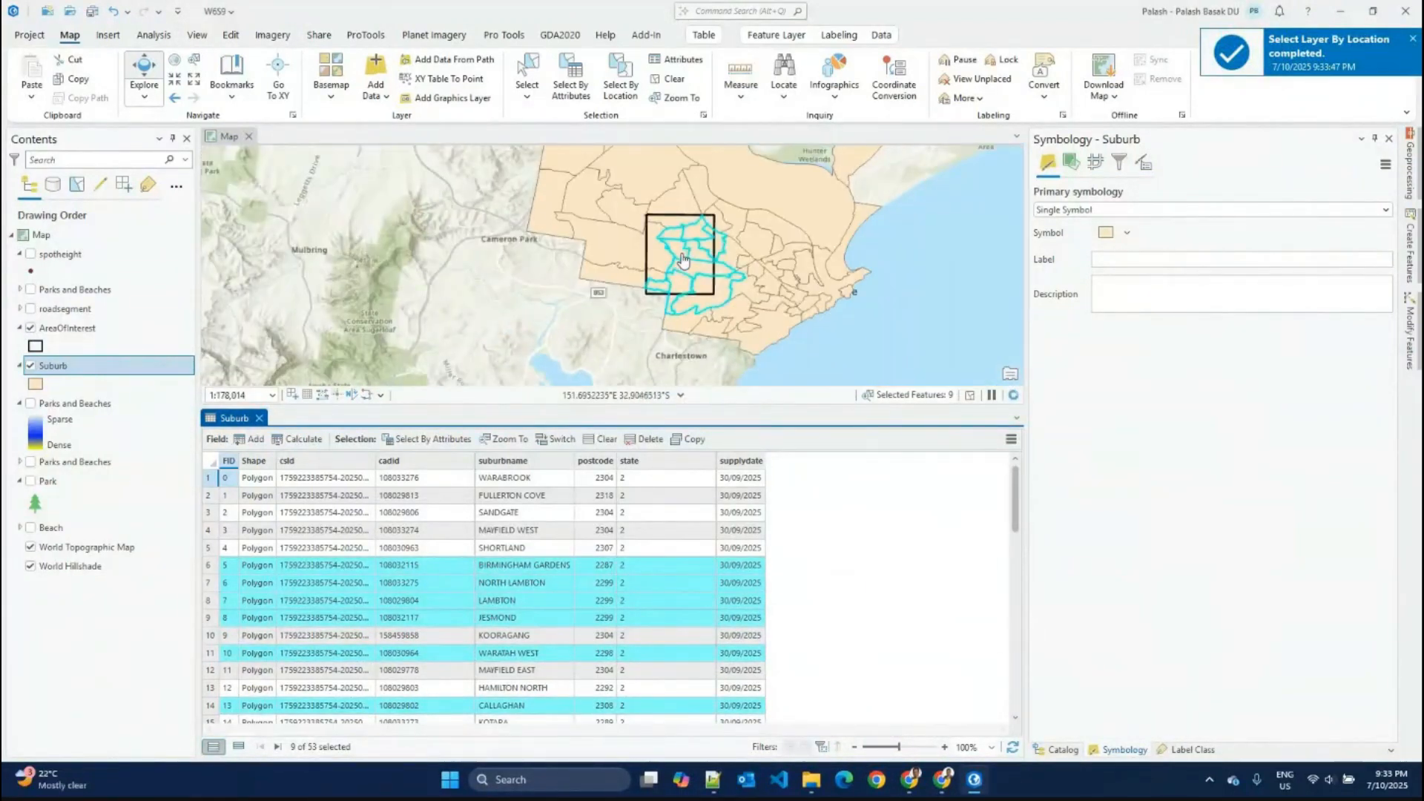
{"action": "scroll", "coordinate": [683, 260], "scroll_direction": "up", "scroll_amount": 2}
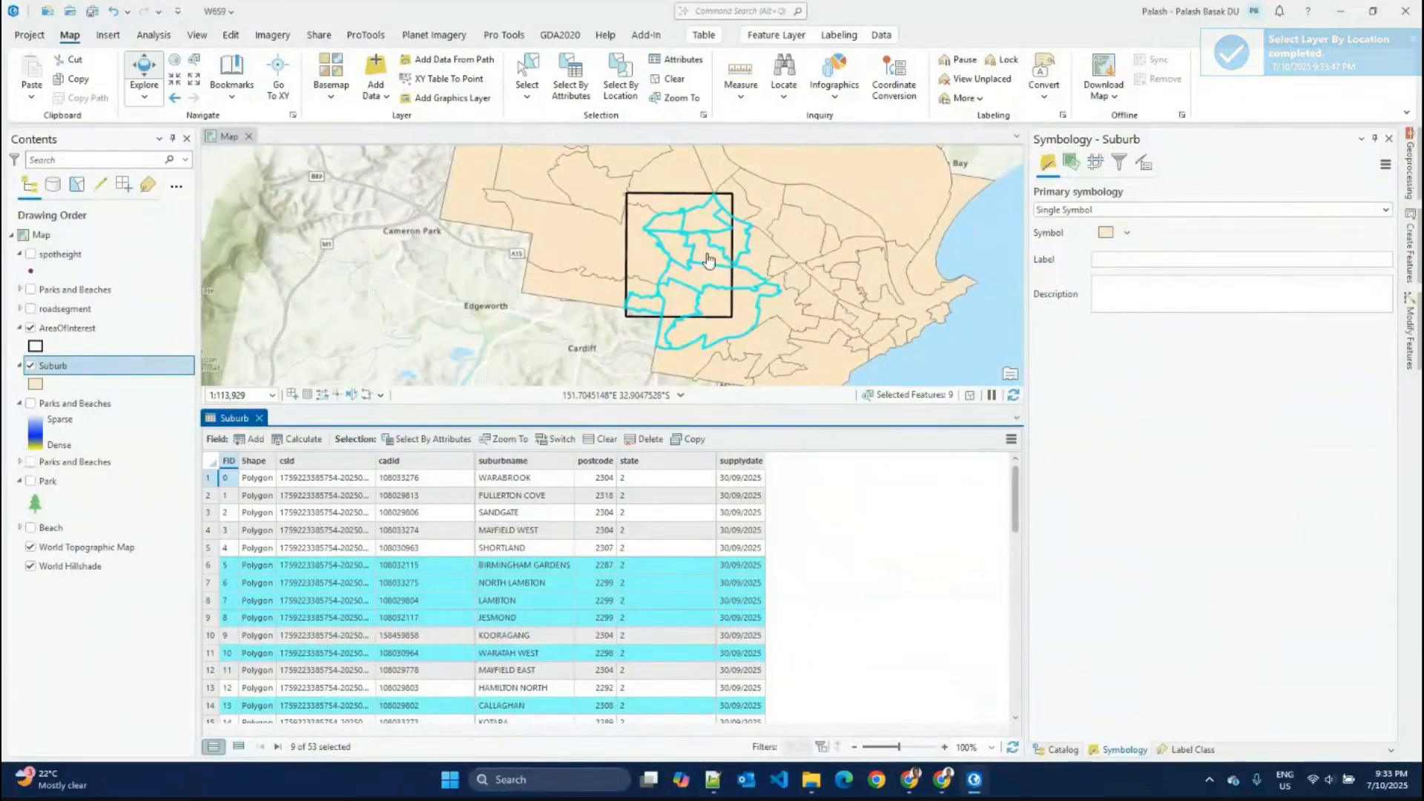
{"action": "scroll", "coordinate": [623, 241], "scroll_direction": "up", "scroll_amount": 2}
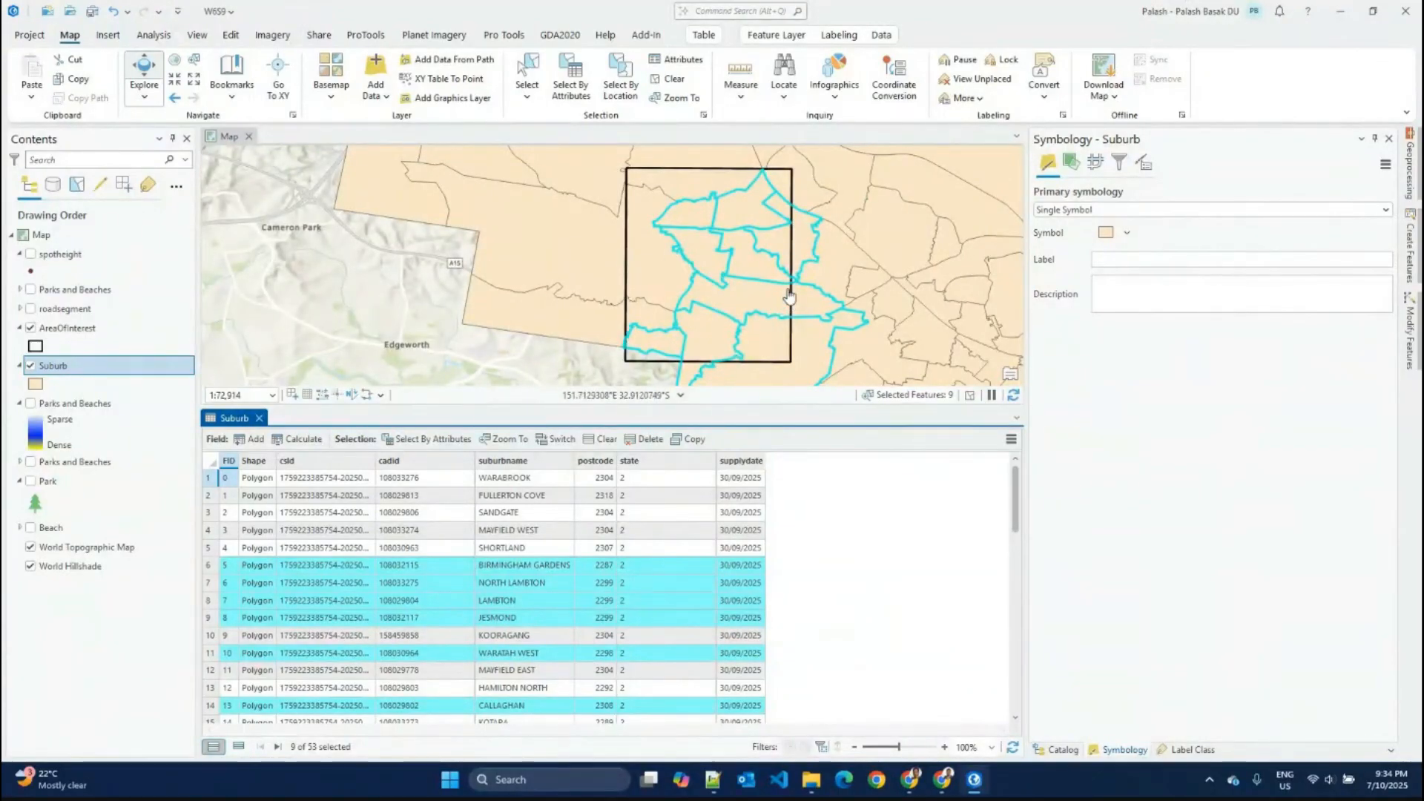
Step: Select by location the Suburb features completely within AreaOfInterest as a new selection, and examine their boundaries against the polygon
{"action": "left_click", "coordinate": [620, 78]}
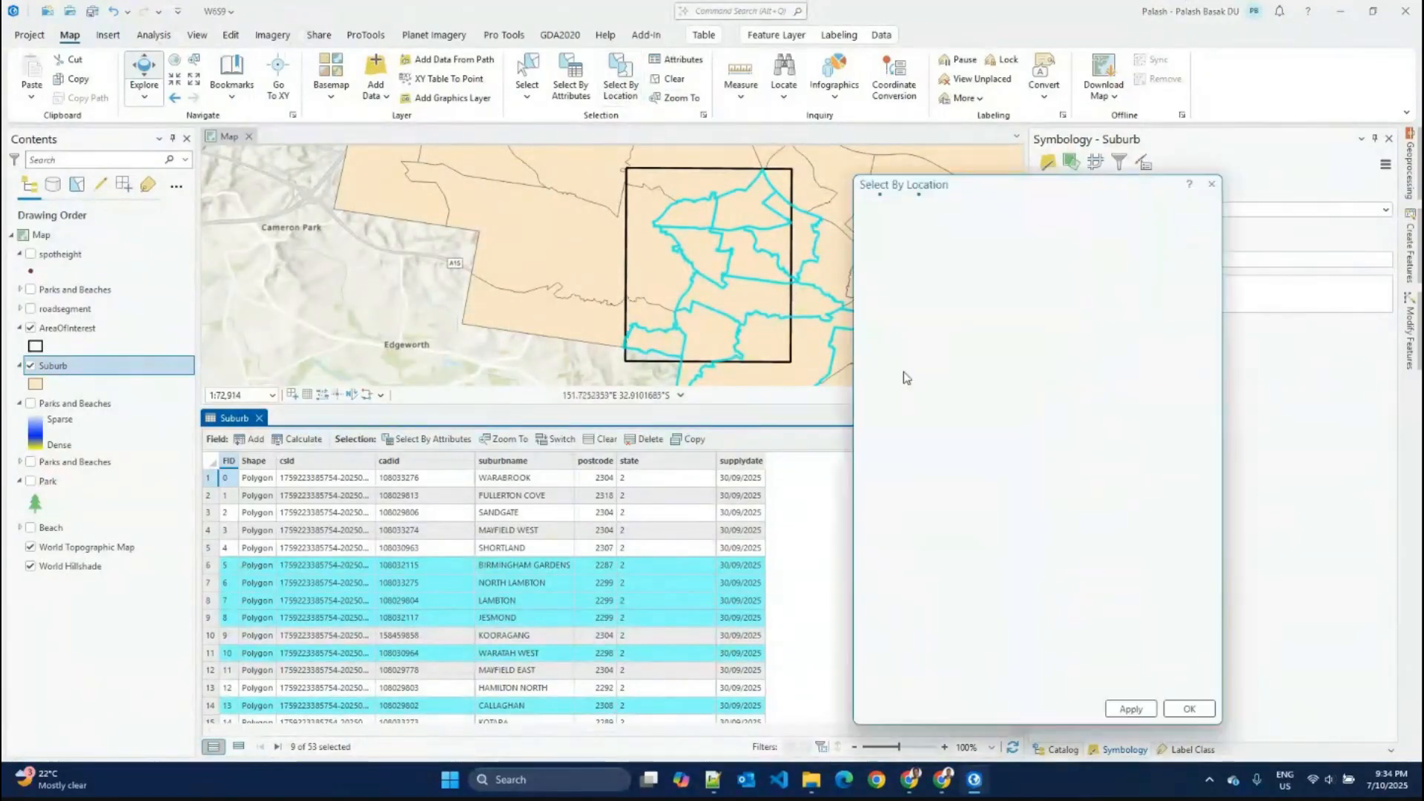
{"action": "left_click", "coordinate": [1209, 284]}
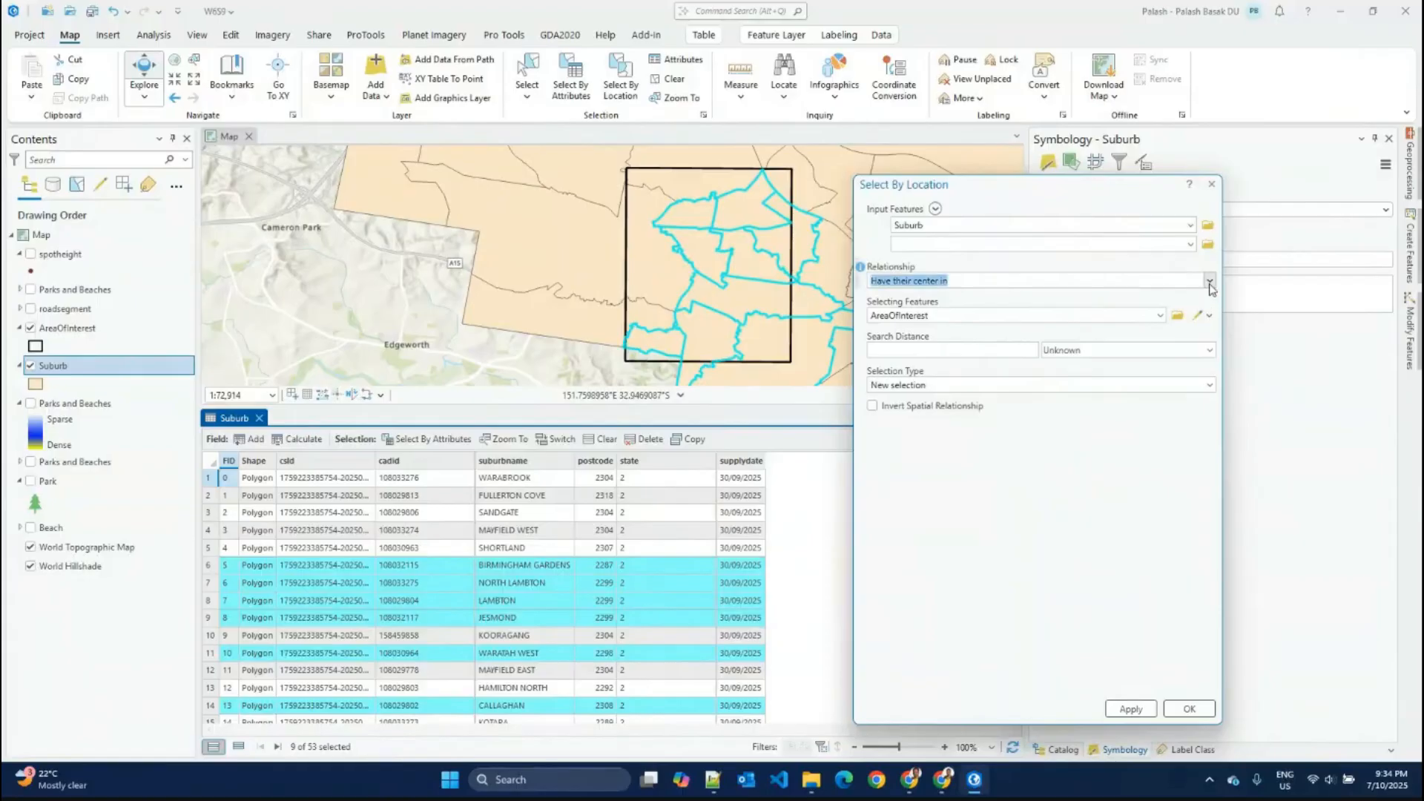
{"action": "left_click", "coordinate": [1209, 283]}
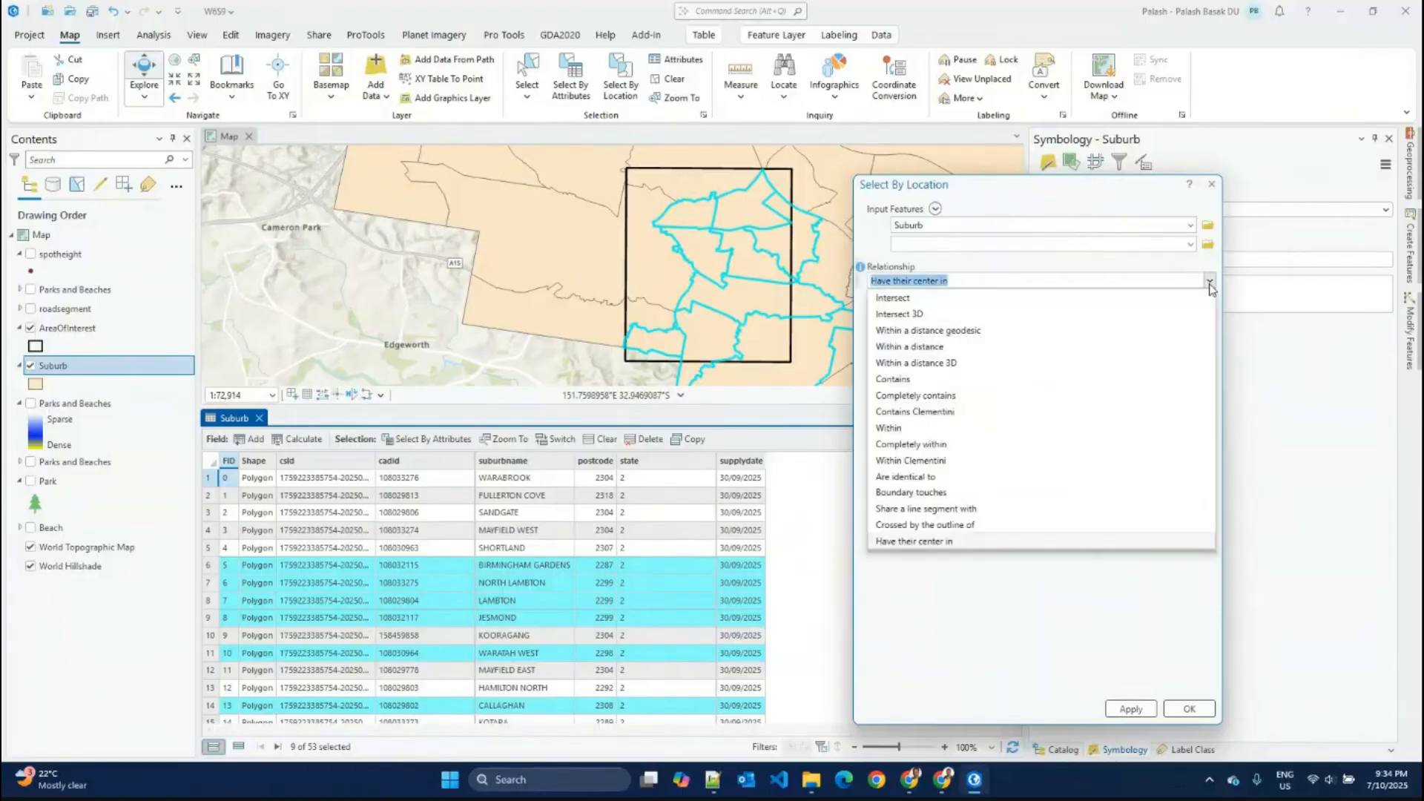
{"action": "left_click", "coordinate": [967, 445]}
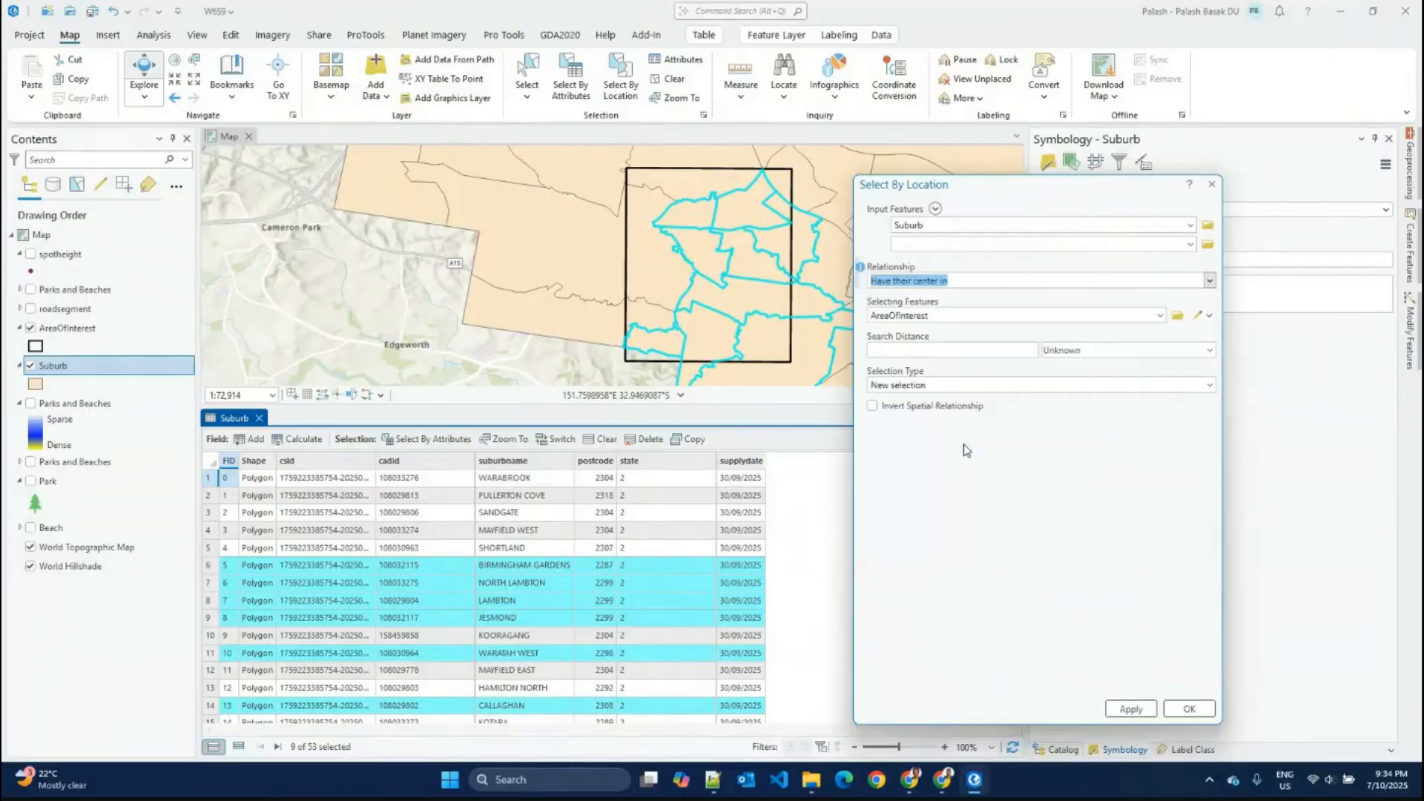
{"action": "left_click", "coordinate": [1189, 709]}
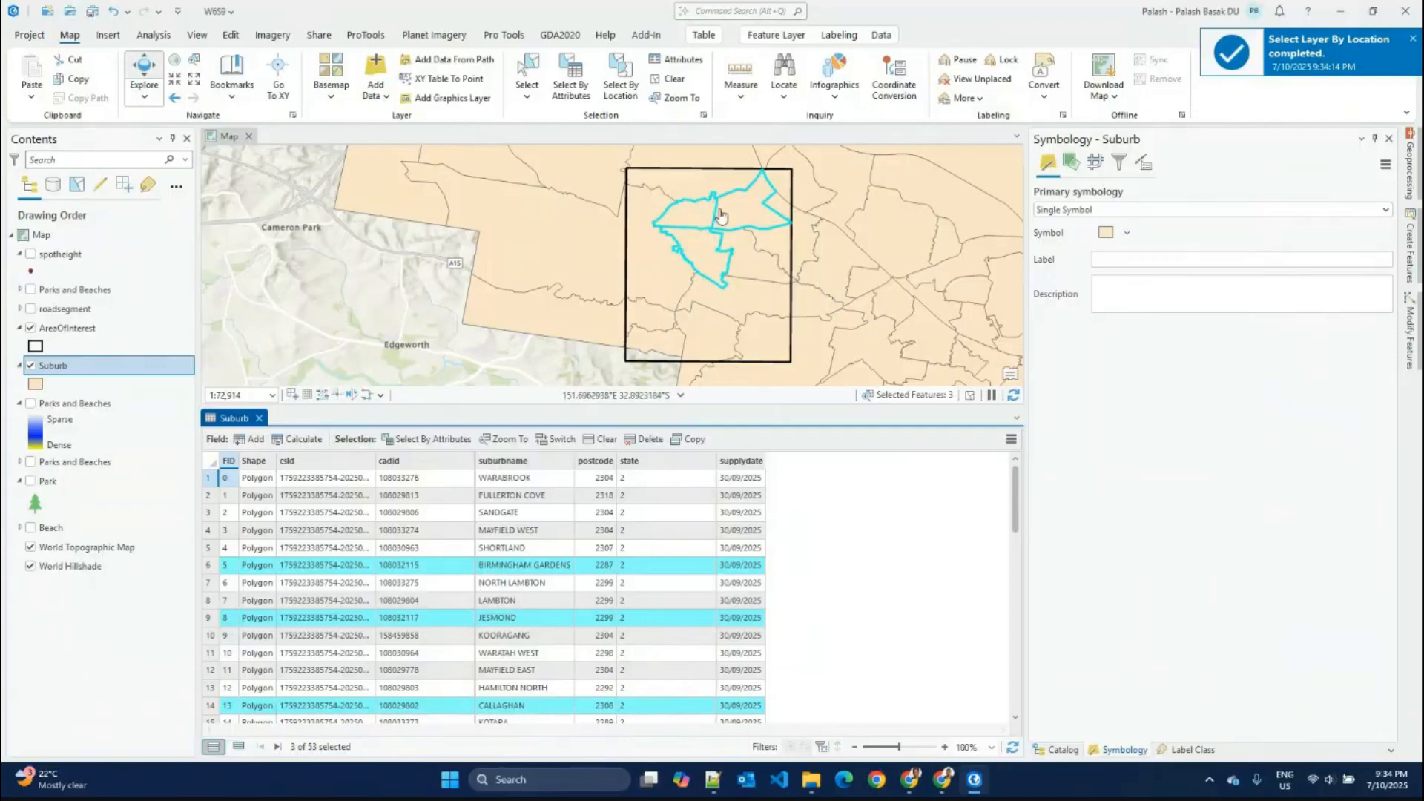
{"action": "scroll", "coordinate": [734, 223], "scroll_direction": "up", "scroll_amount": 2}
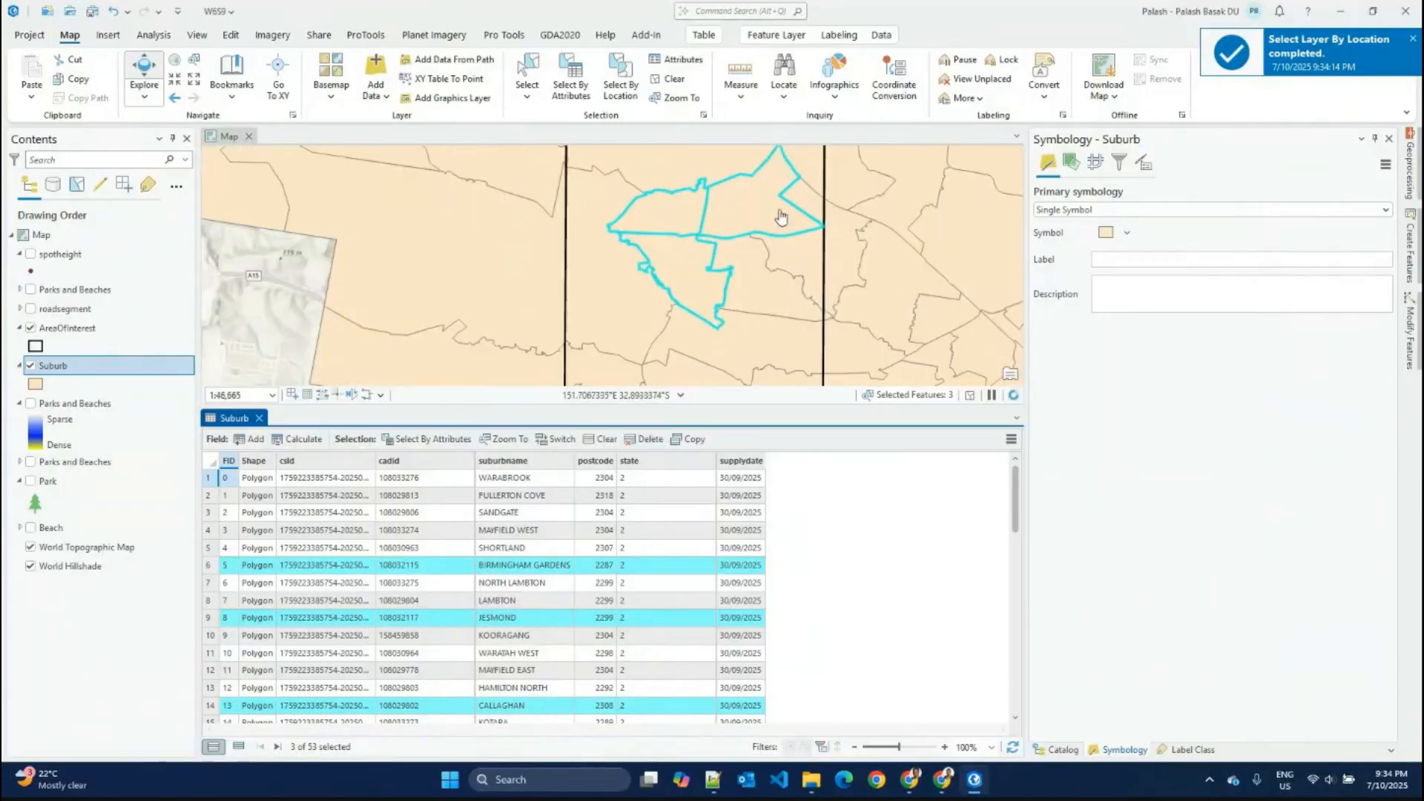
{"action": "left_click_drag", "start_coordinate": [772, 213], "coordinate": [784, 280]}
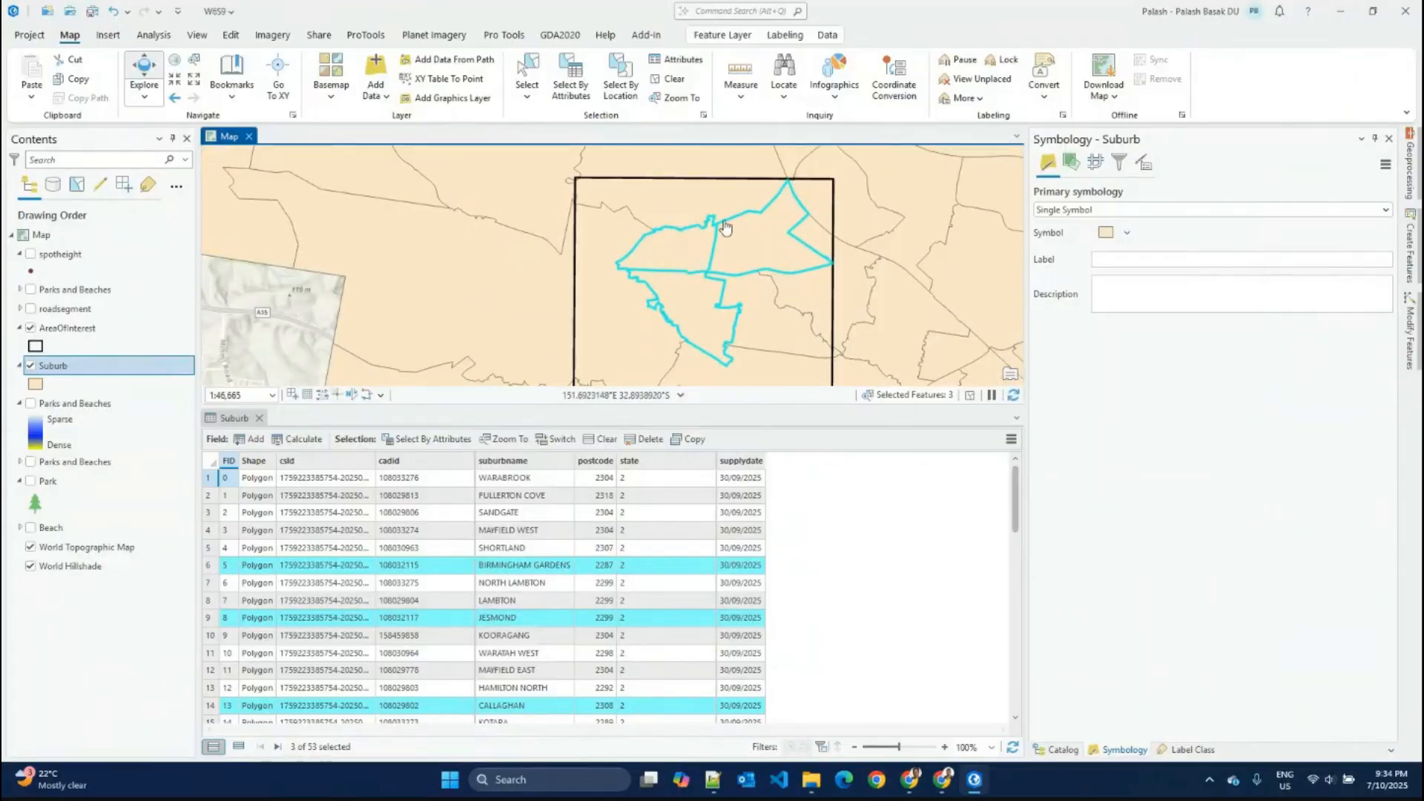
{"action": "scroll", "coordinate": [779, 195], "scroll_direction": "up", "scroll_amount": 4}
{"action": "scroll", "coordinate": [813, 195], "scroll_direction": "down", "scroll_amount": 4}
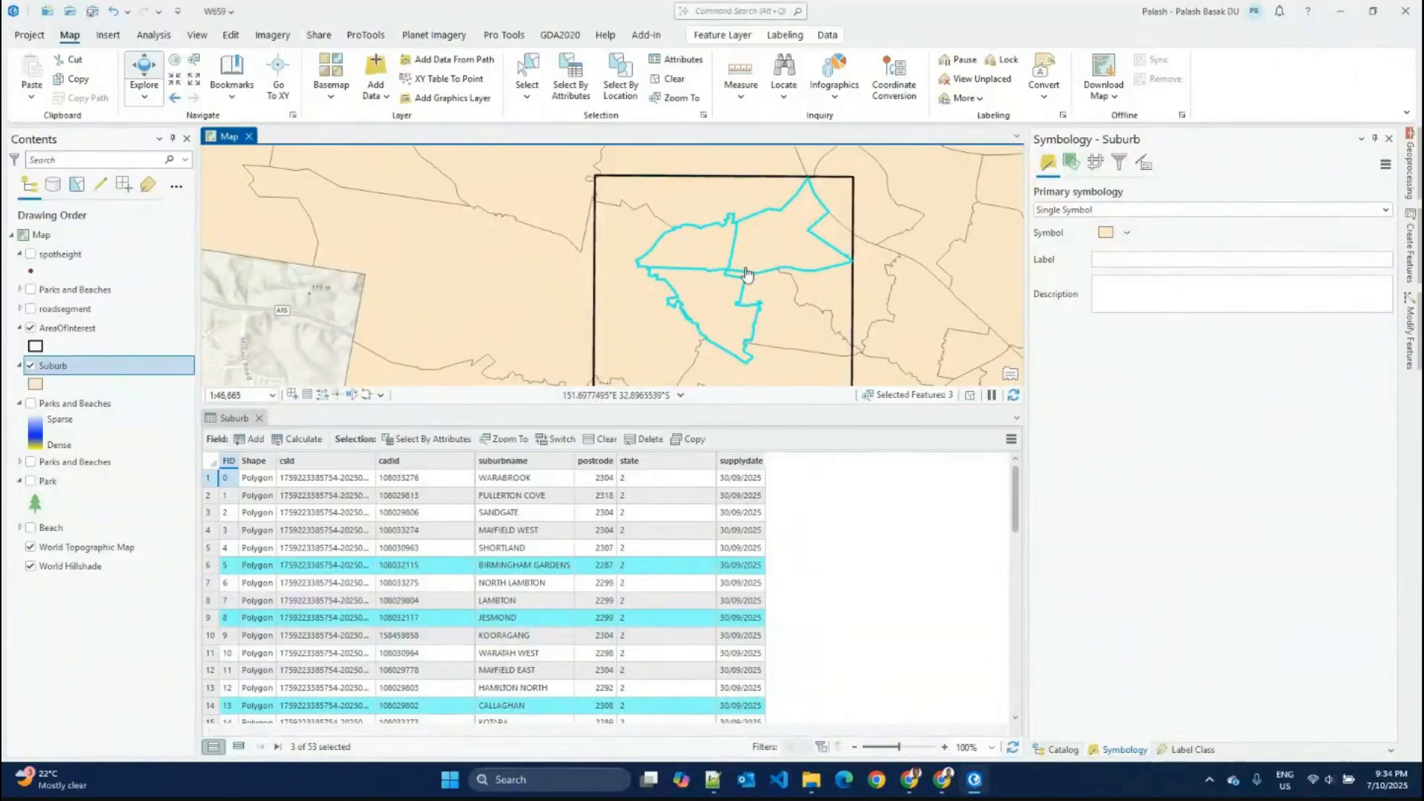
{"action": "scroll", "coordinate": [746, 274], "scroll_direction": "down", "scroll_amount": 4}
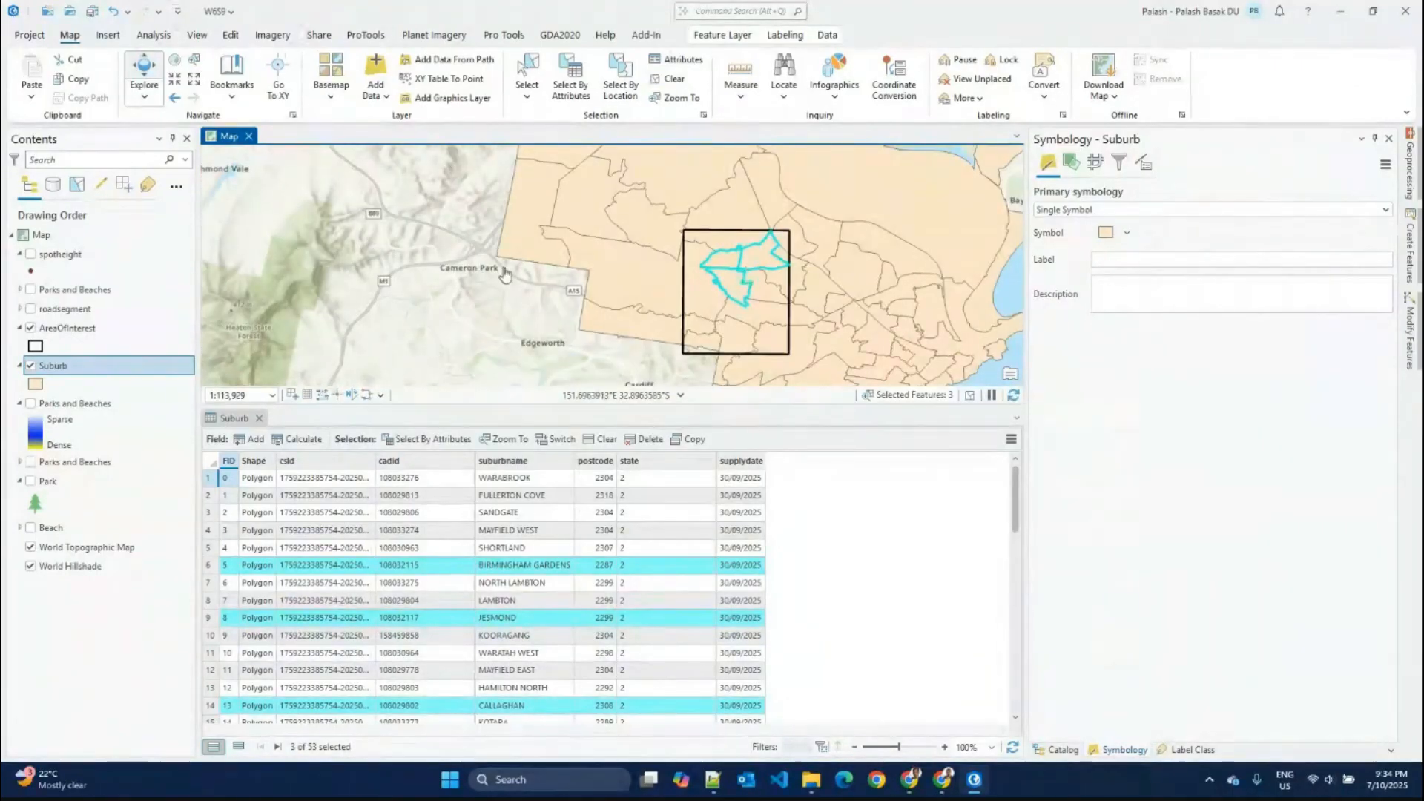
Step: Set the search distance for the Suburb location selection against AreaOfInterest to 10 kilometers
{"action": "left_click", "coordinate": [638, 78]}
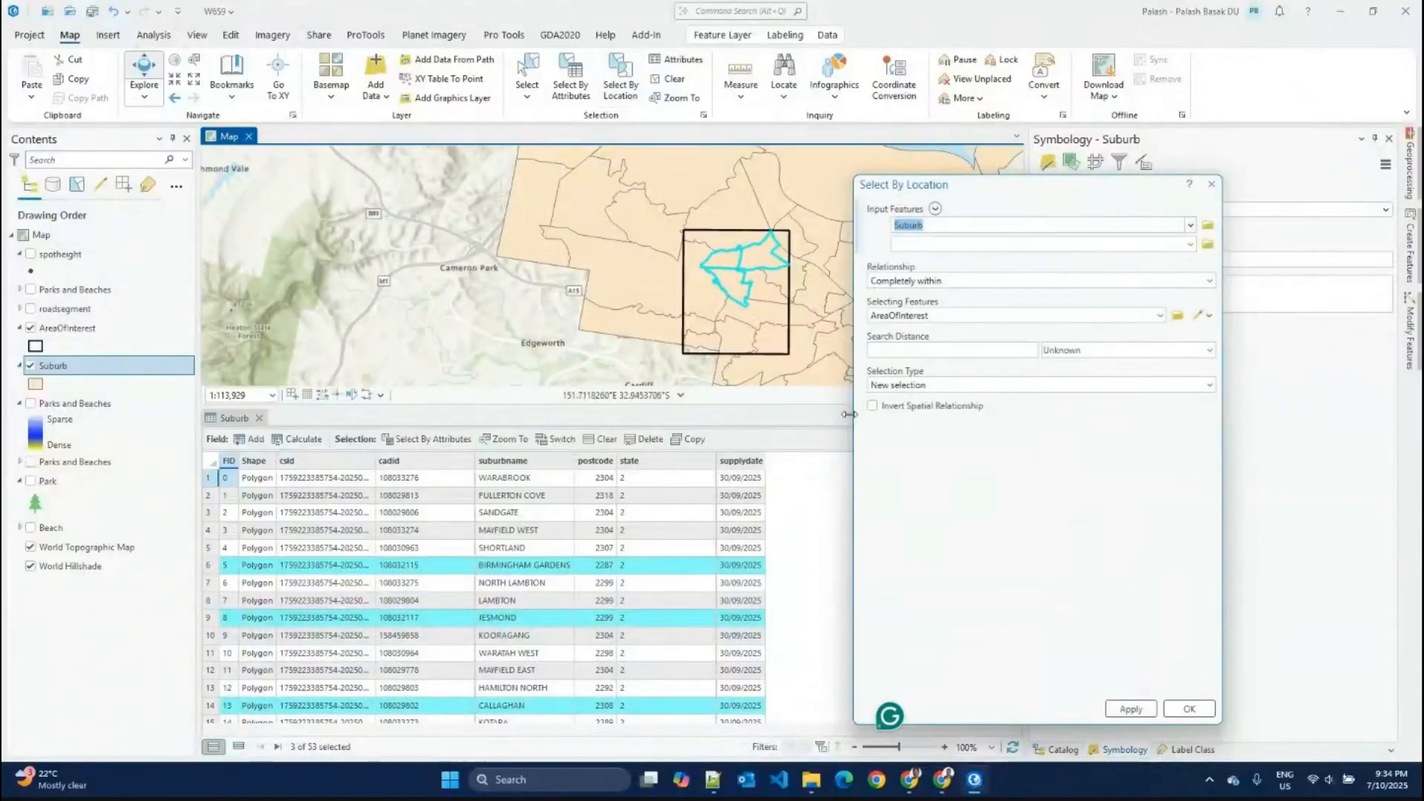
{"action": "left_click", "coordinate": [984, 353]}
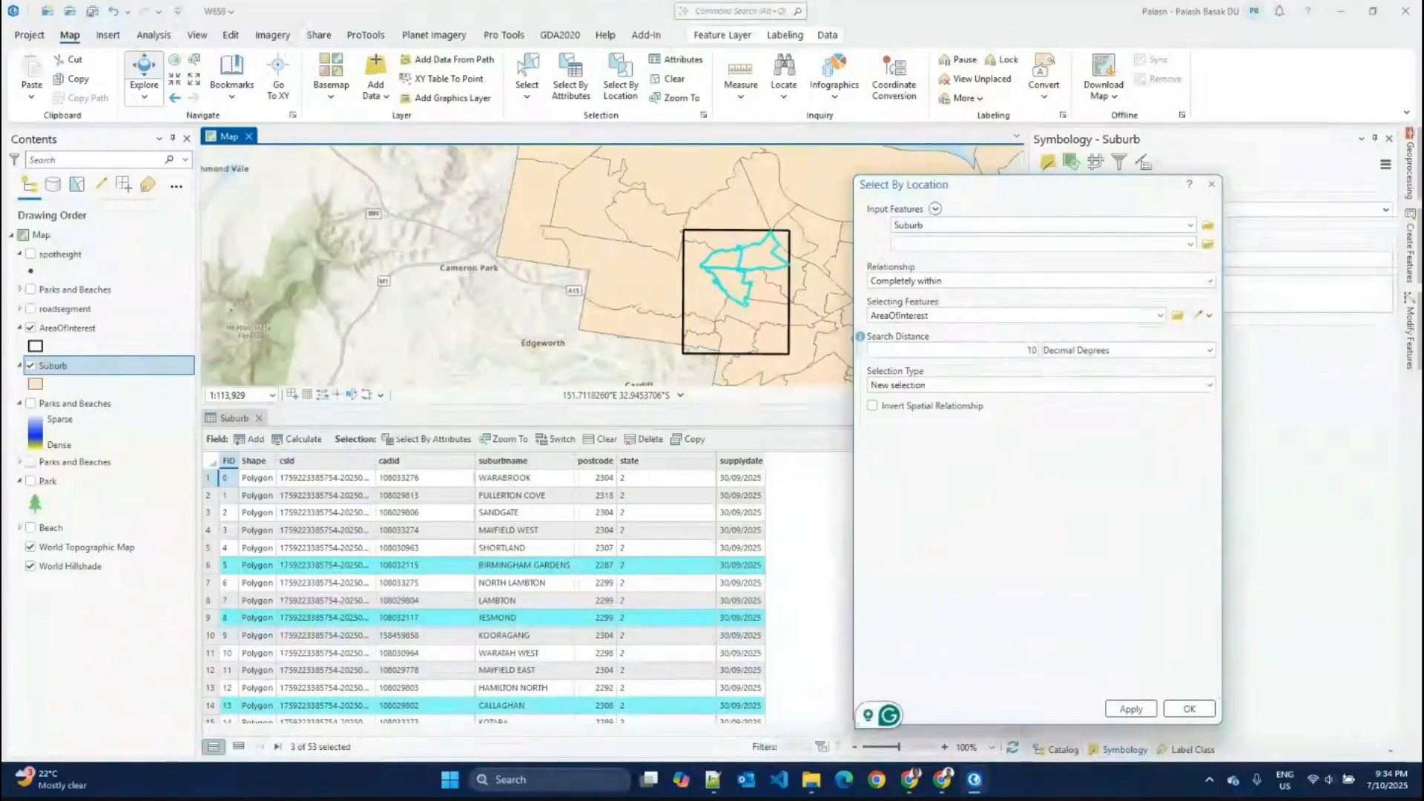
{"action": "type", "text": "10"}
{"action": "left_click", "coordinate": [1157, 352]}
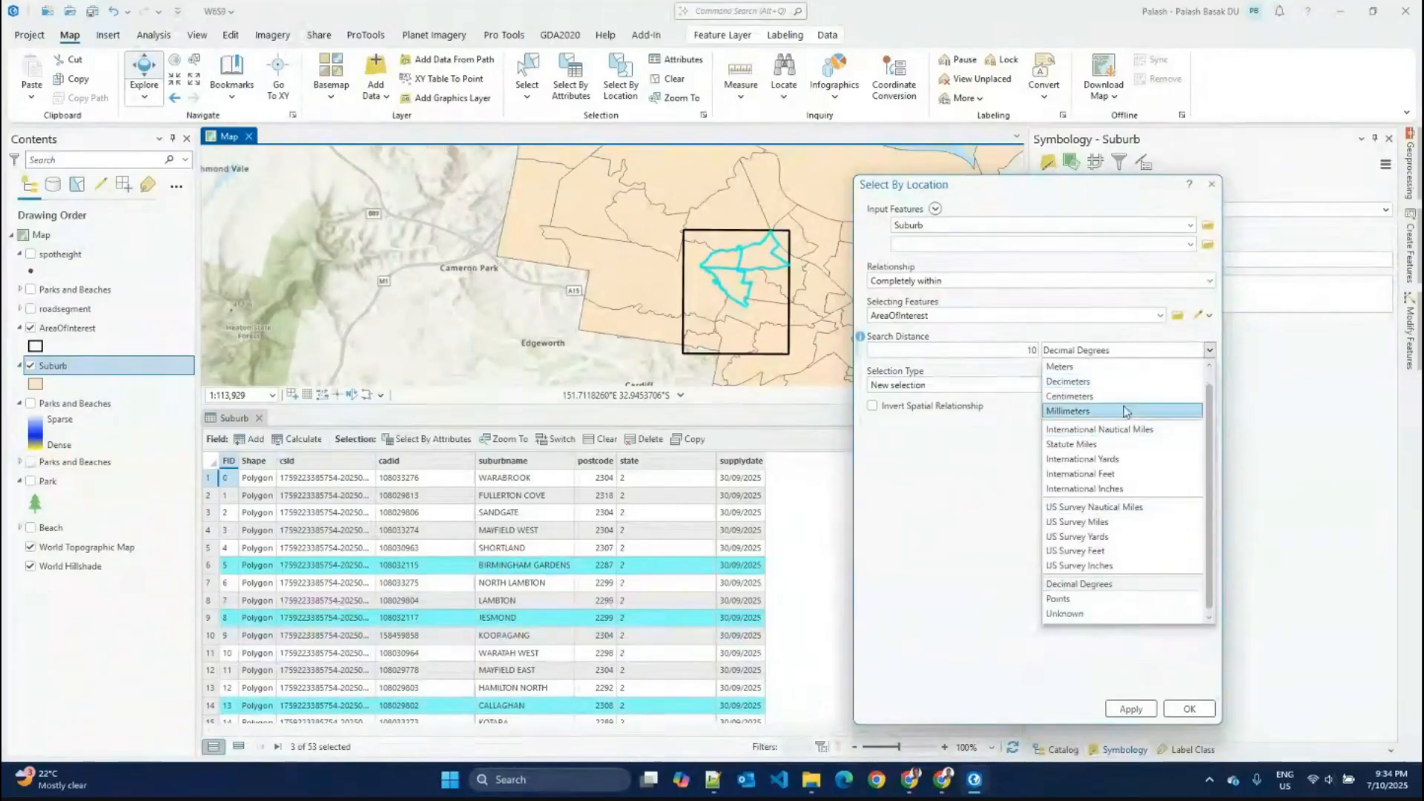
{"action": "scroll", "coordinate": [1164, 411], "scroll_direction": "up", "scroll_amount": 1}
{"action": "left_click", "coordinate": [1087, 368]}
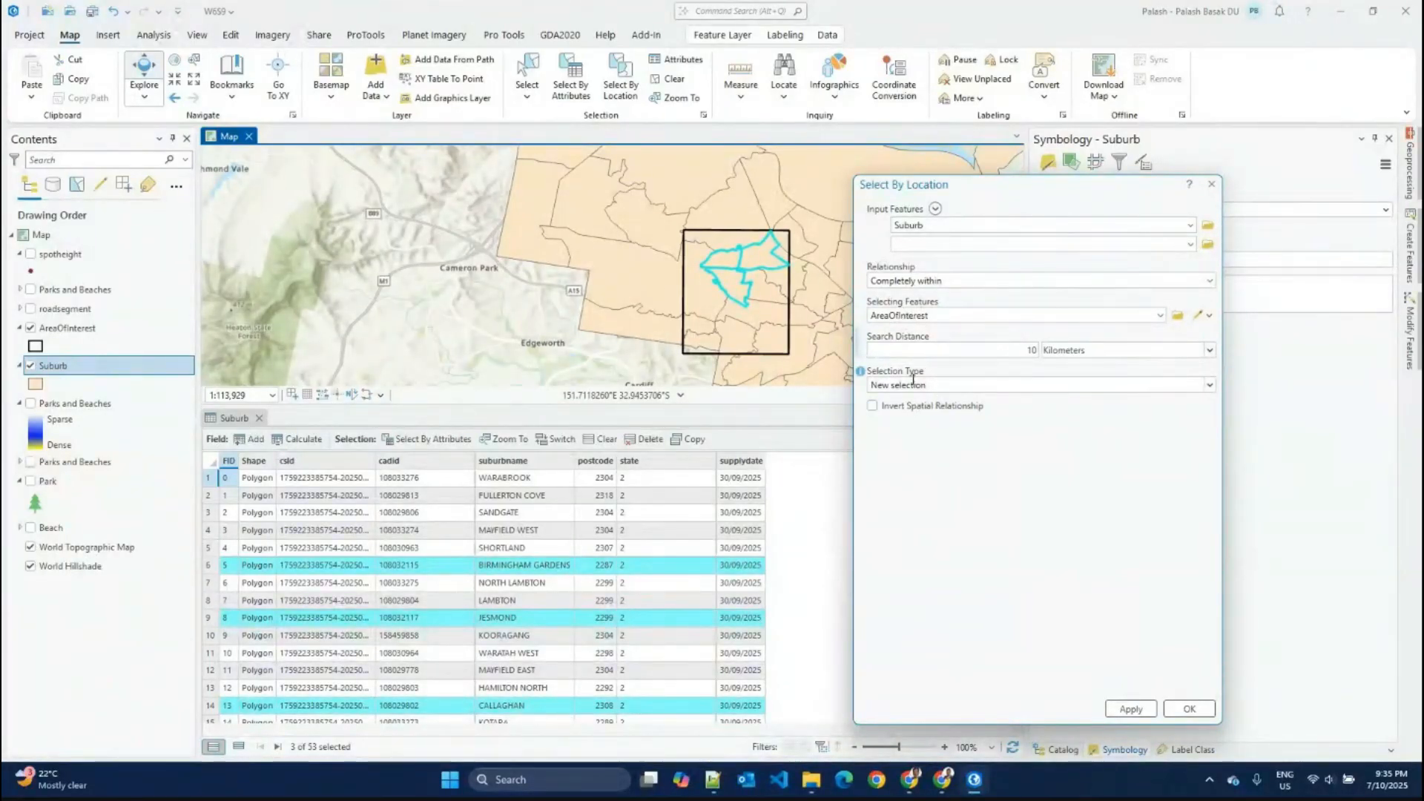
Step: Select by location the Suburb features that intersect AreaOfInterest within the search distance, and examine the highlighted suburbs on the map
{"action": "left_click", "coordinate": [1209, 282]}
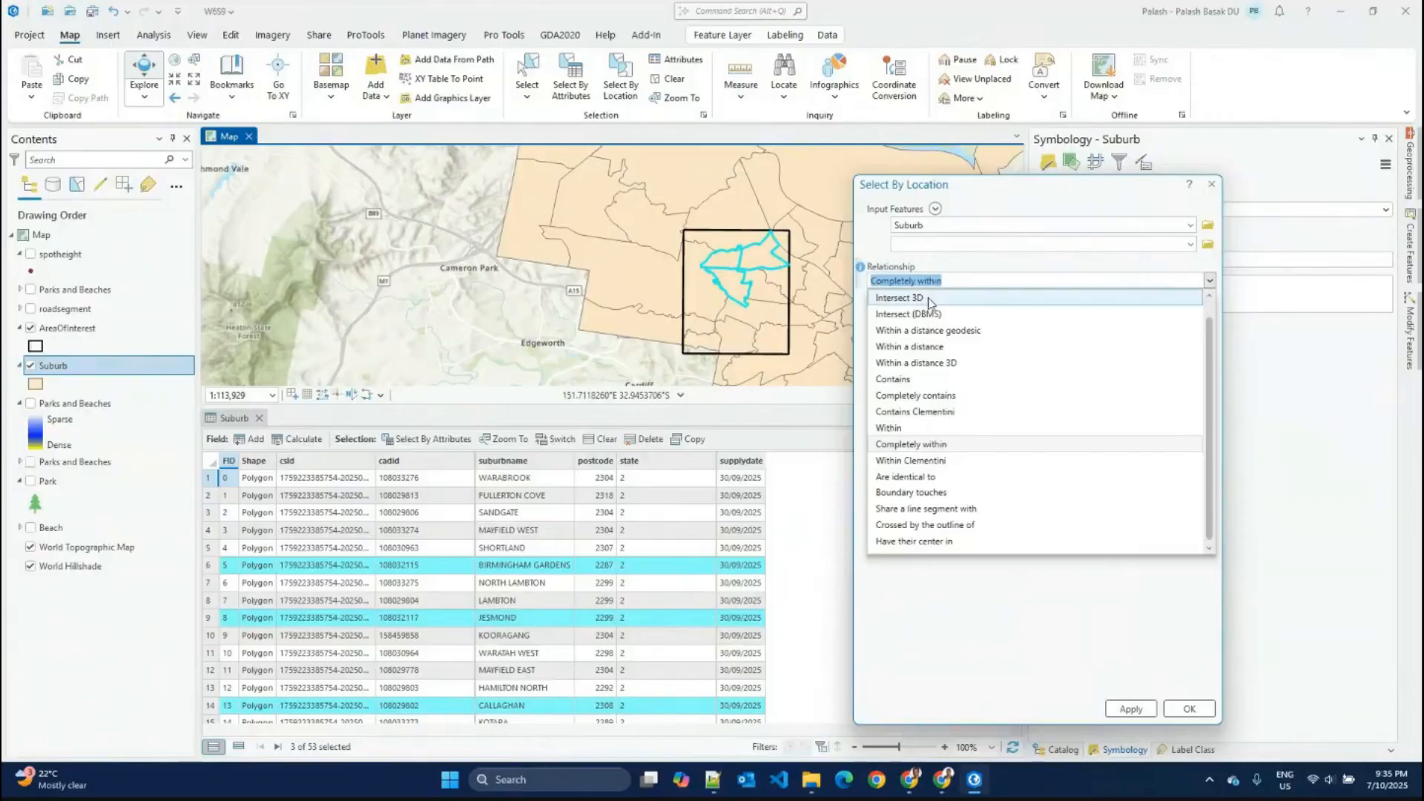
{"action": "scroll", "coordinate": [935, 341], "scroll_direction": "up", "scroll_amount": 1}
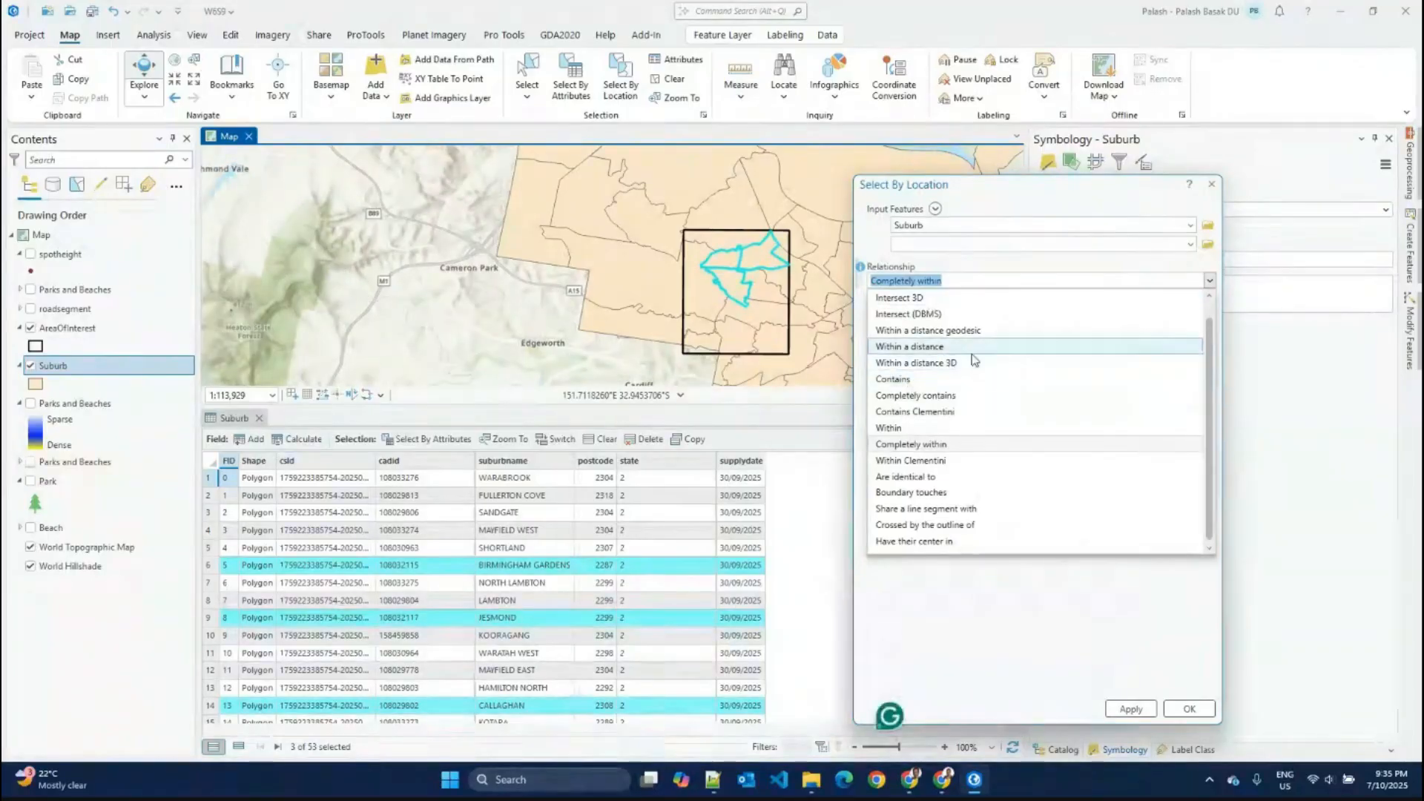
{"action": "left_click", "coordinate": [894, 297]}
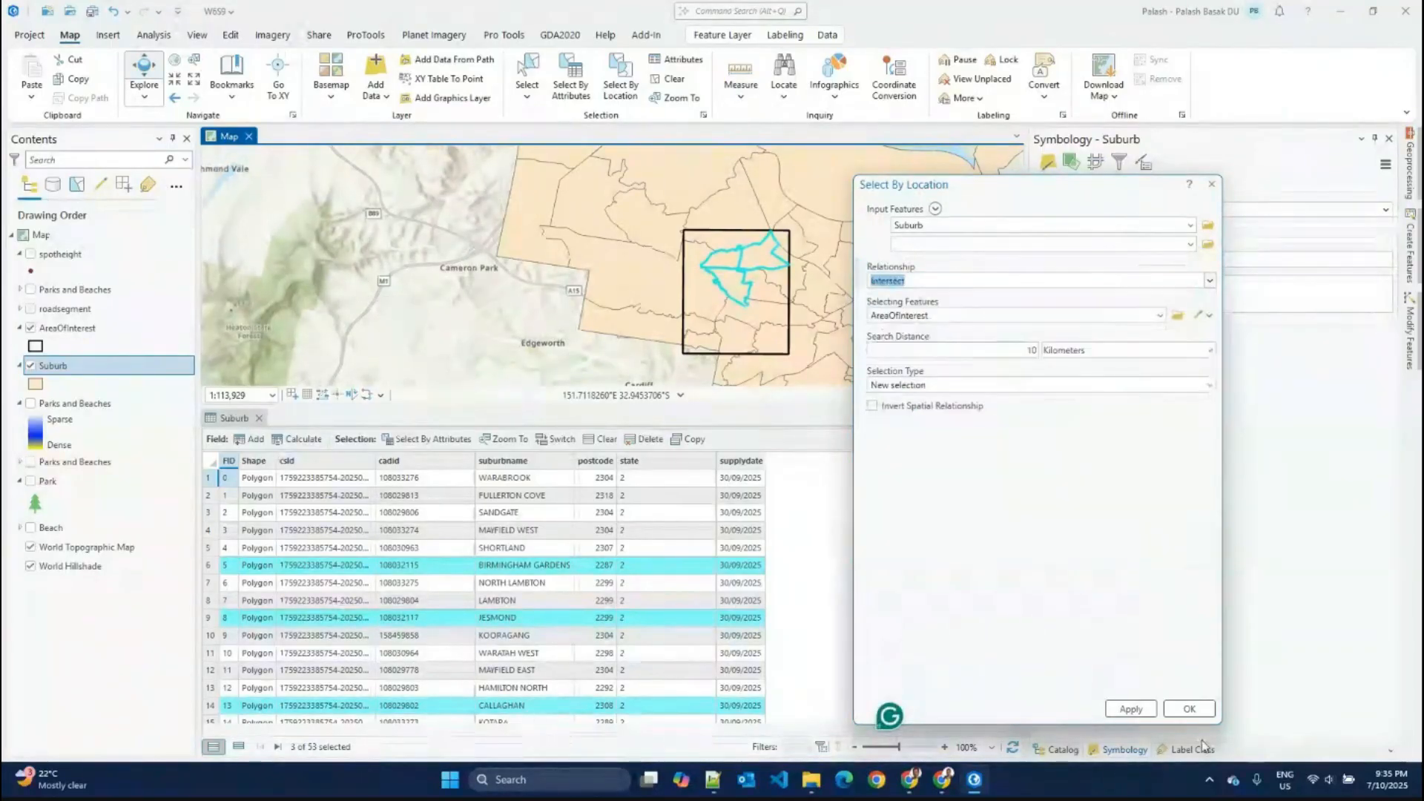
{"action": "left_click", "coordinate": [1142, 713]}
{"action": "left_click", "coordinate": [1189, 709]}
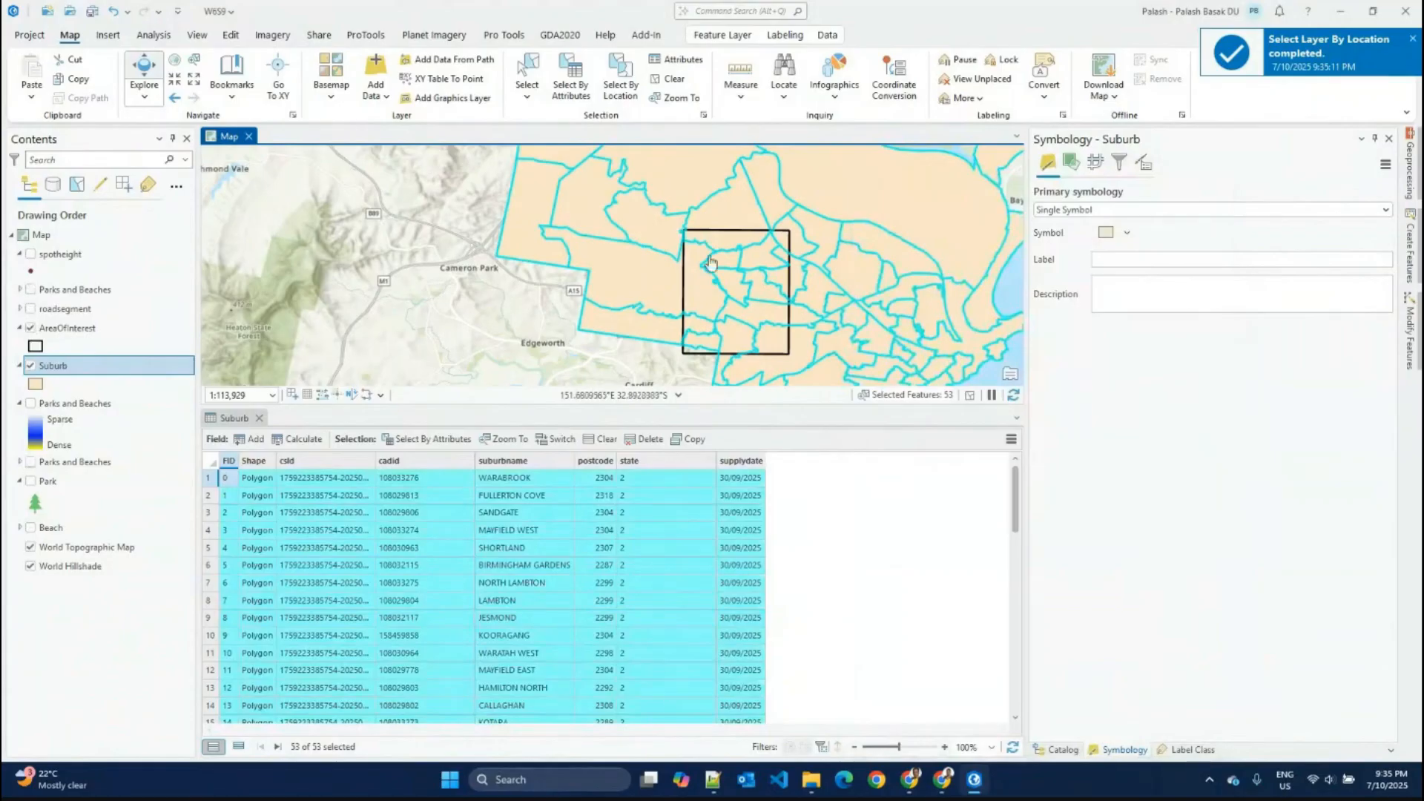
{"action": "scroll", "coordinate": [710, 262], "scroll_direction": "down", "scroll_amount": 2}
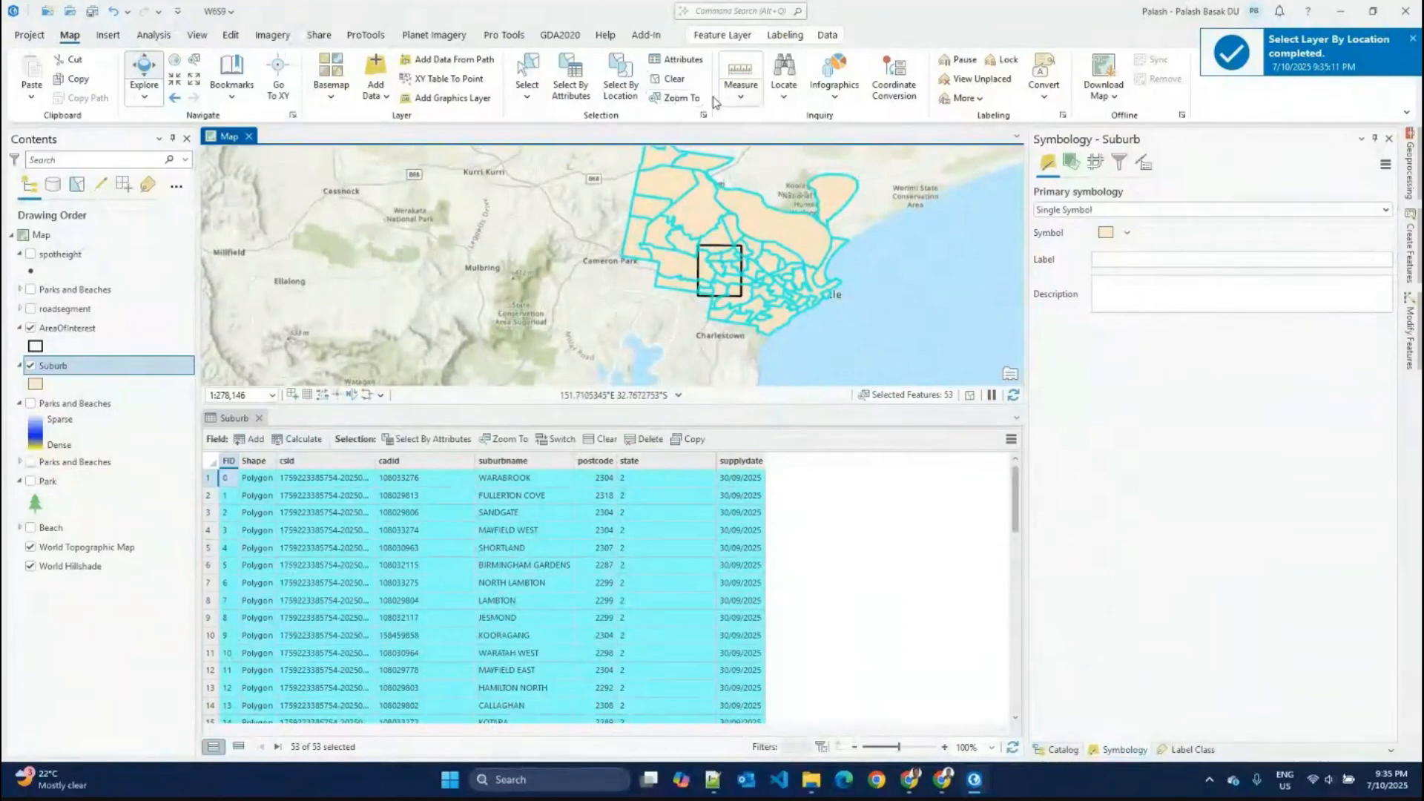
Step: Reduce the search distance to 1 kilometer and rerun the Intersect selection of Suburb features against AreaOfInterest
{"action": "left_click", "coordinate": [616, 90]}
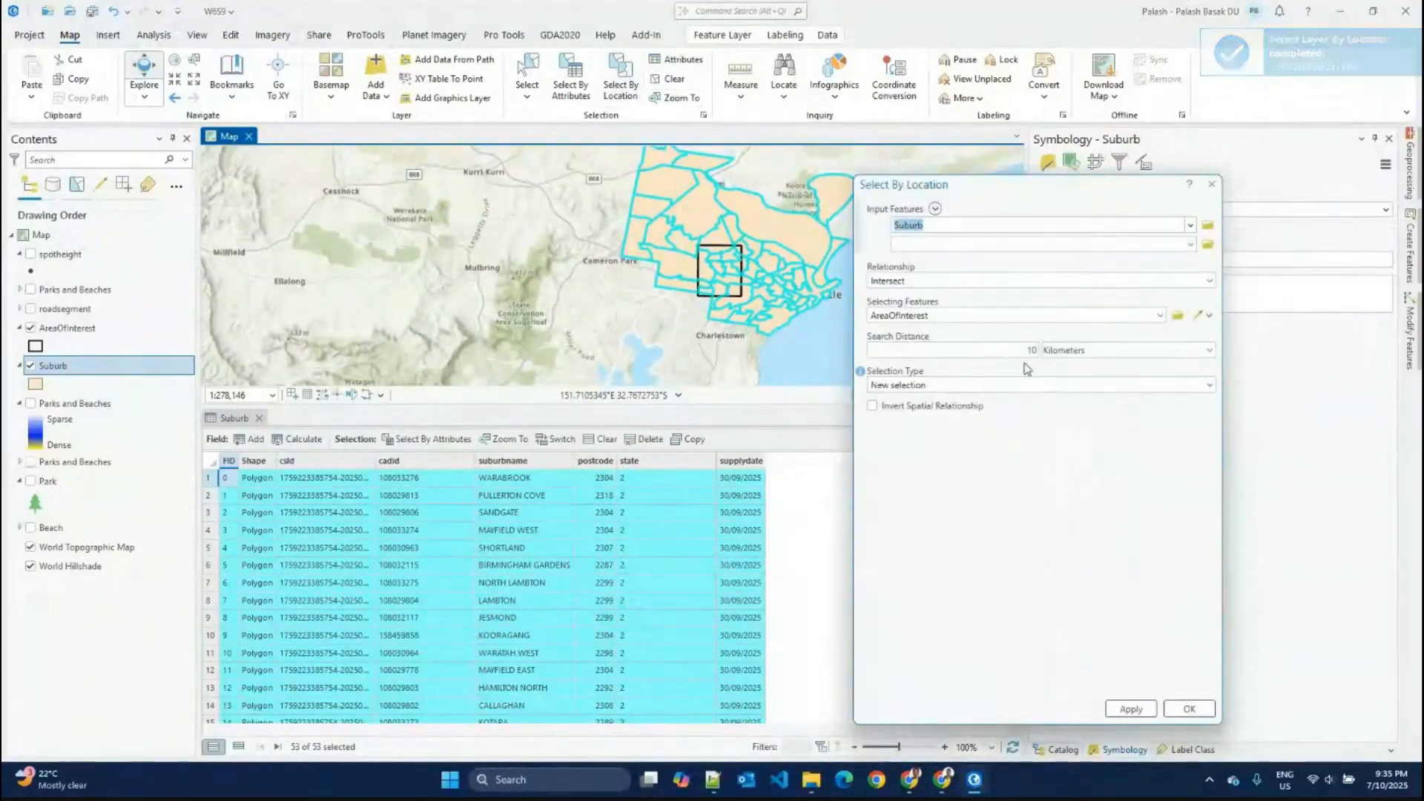
{"action": "left_click_drag", "start_coordinate": [1023, 352], "coordinate": [1069, 357]}
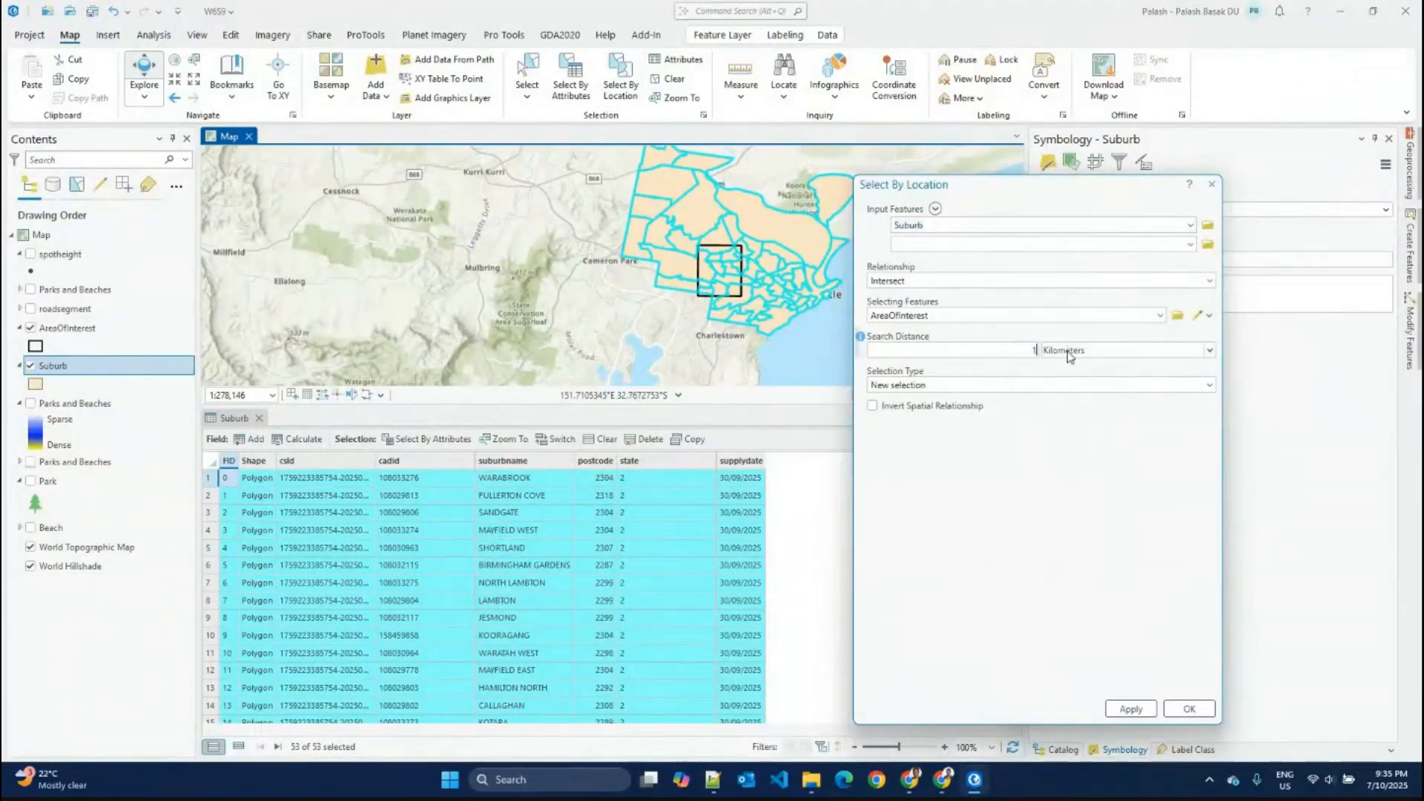
{"action": "left_click", "coordinate": [1130, 709]}
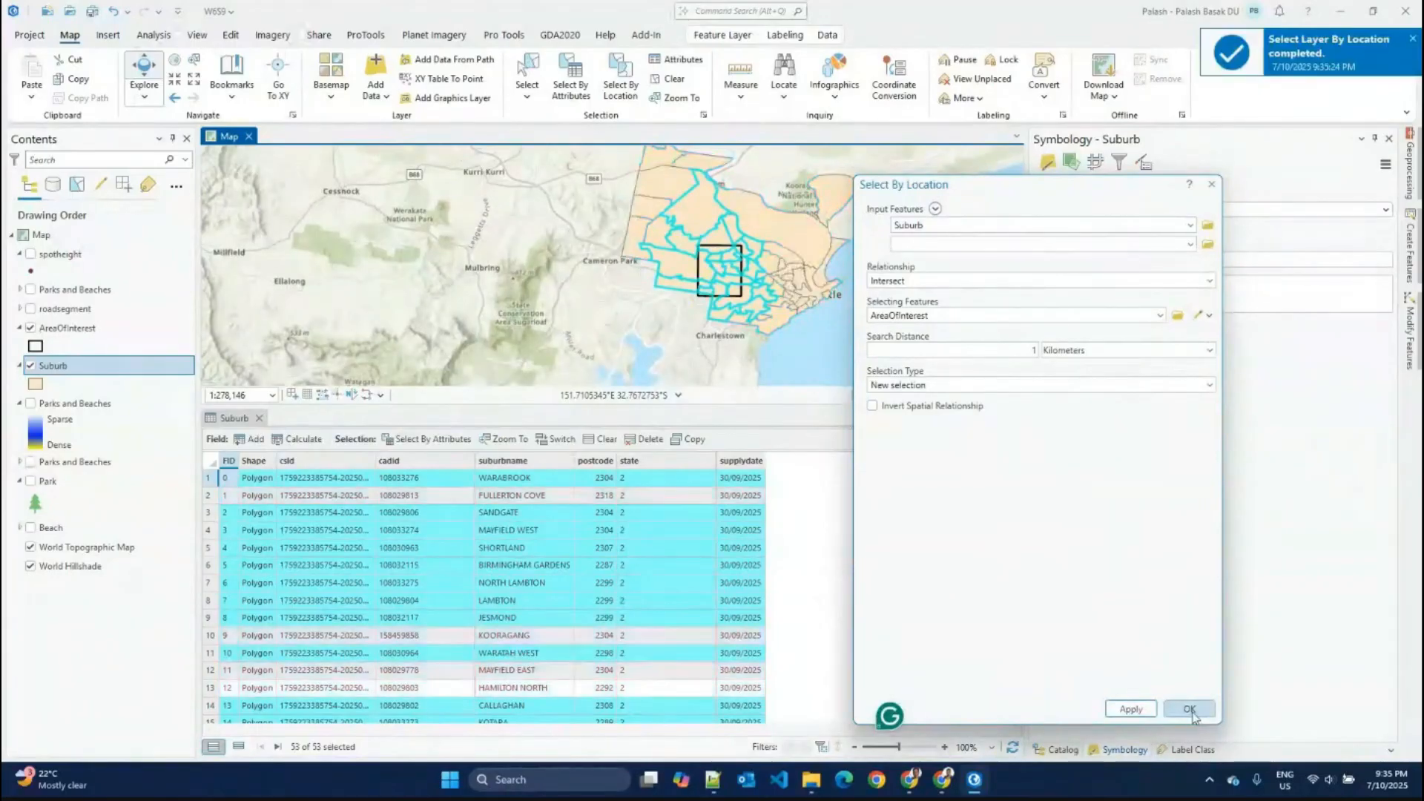
{"action": "left_click", "coordinate": [1190, 709]}
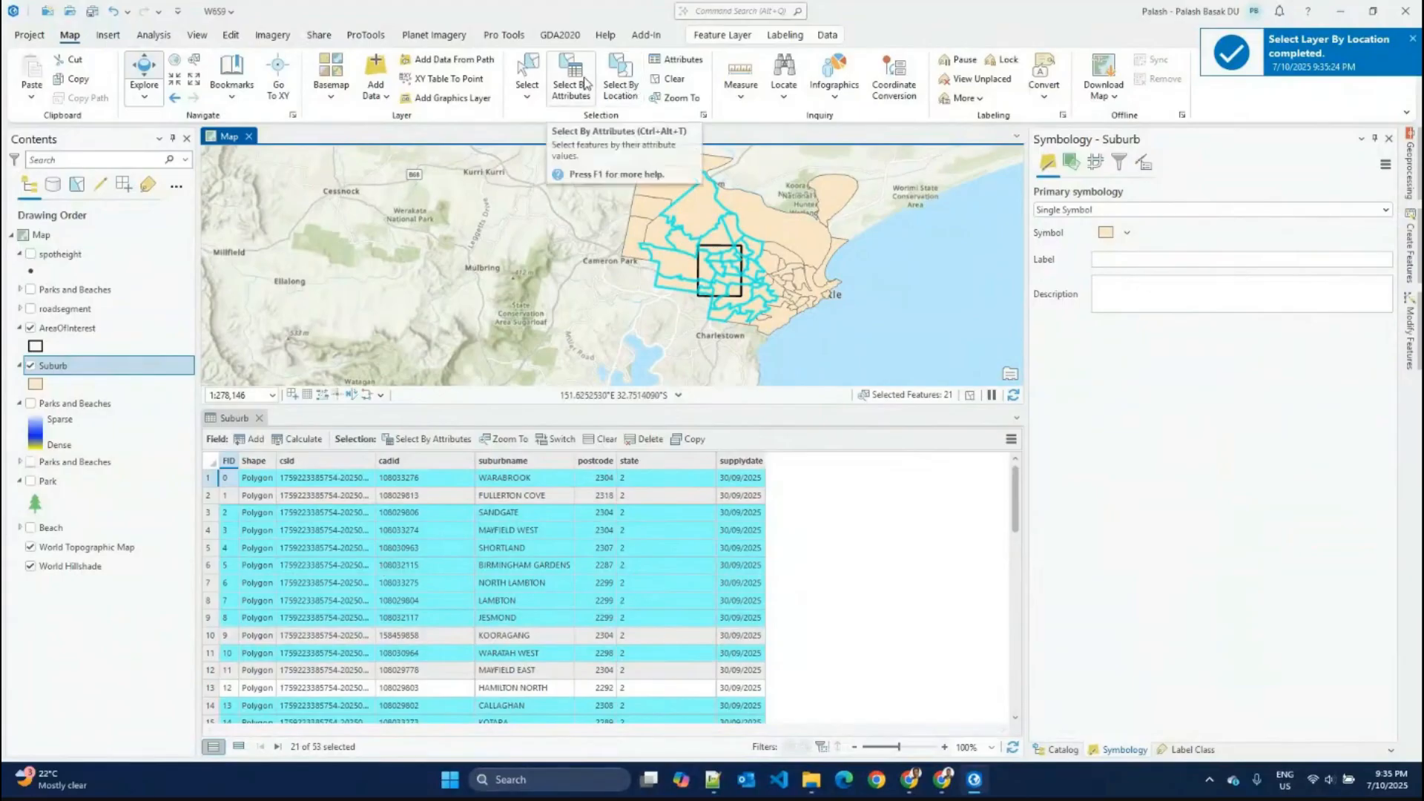
Step: Review the selection types available in Select By Location, and close the dialog without applying a selection
{"action": "left_click", "coordinate": [618, 80]}
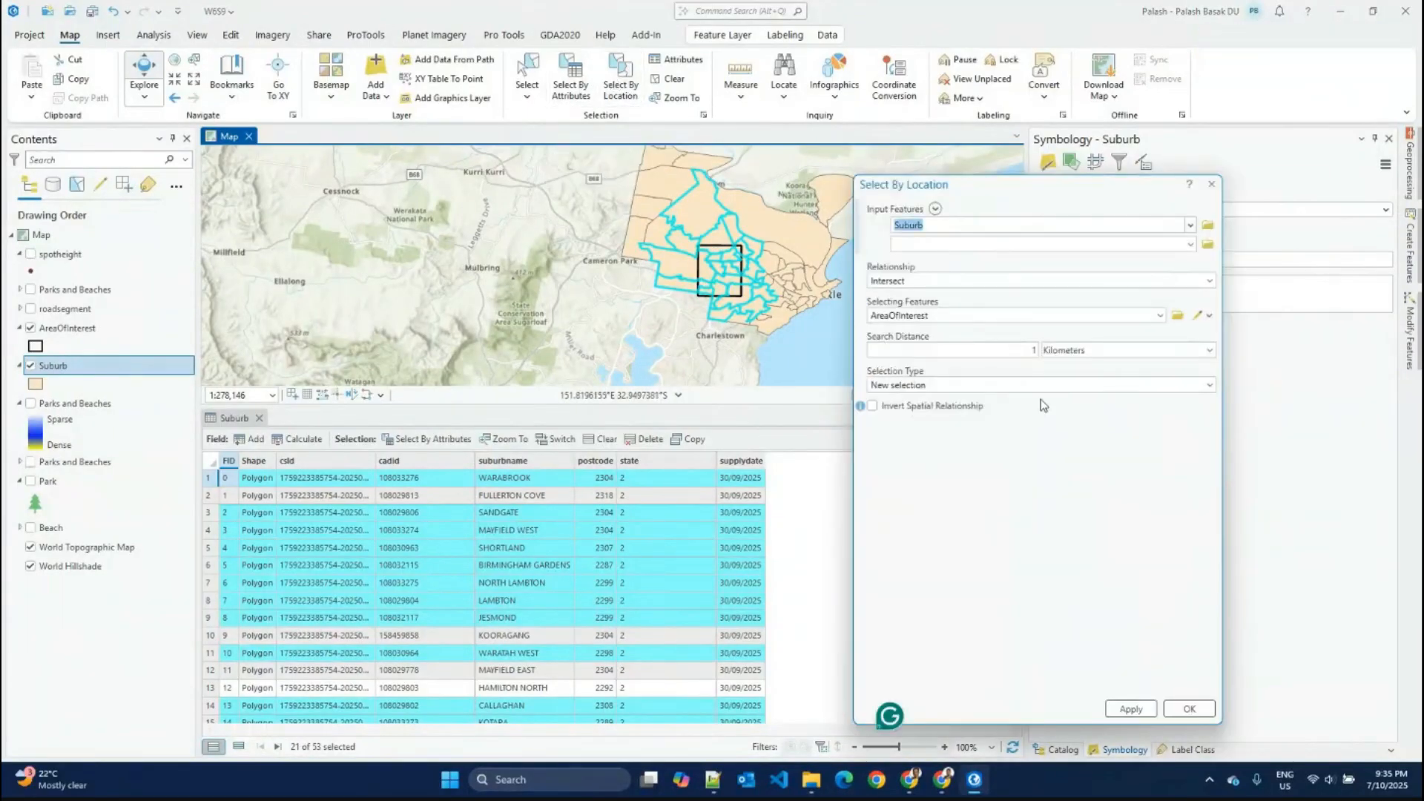
{"action": "left_click", "coordinate": [1209, 386]}
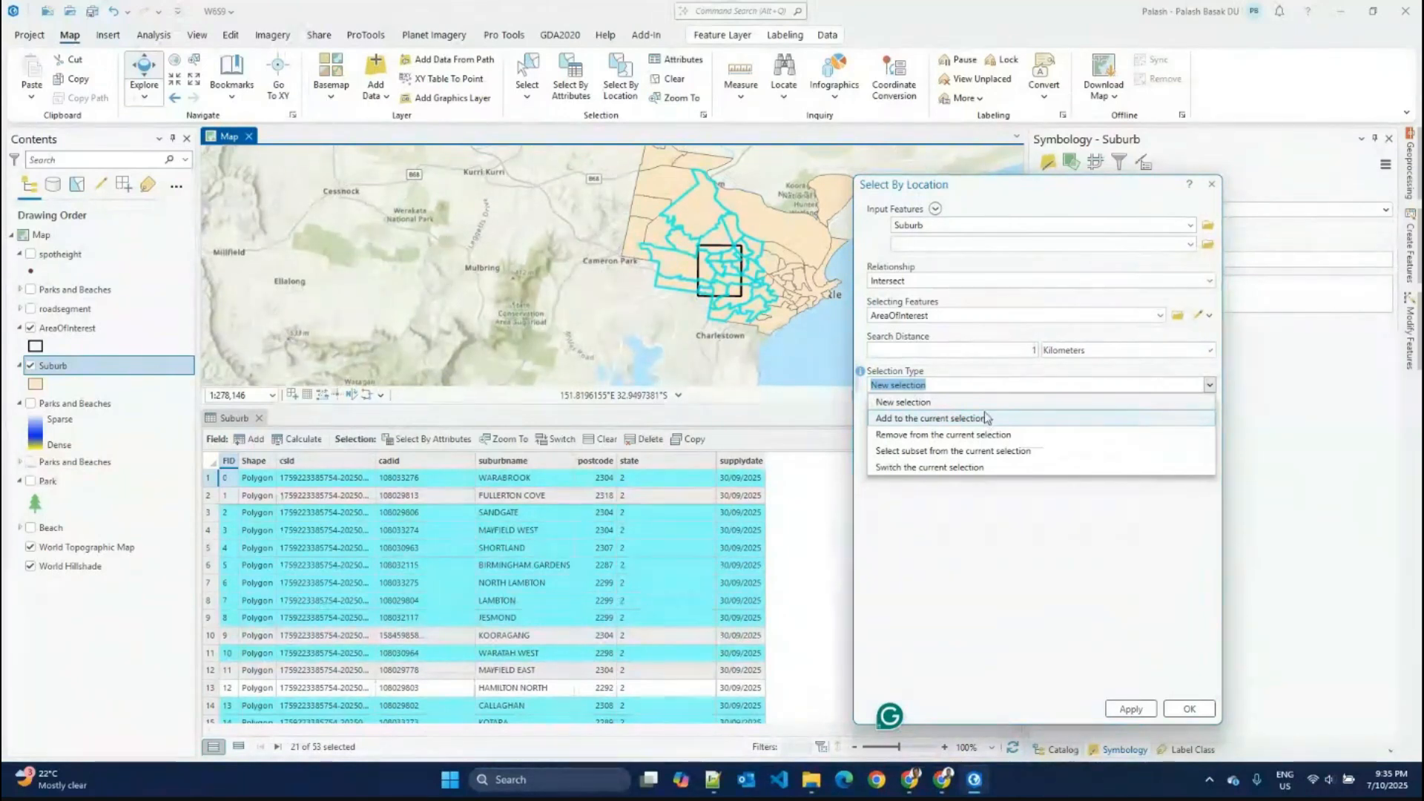
{"action": "left_click", "coordinate": [1214, 190]}
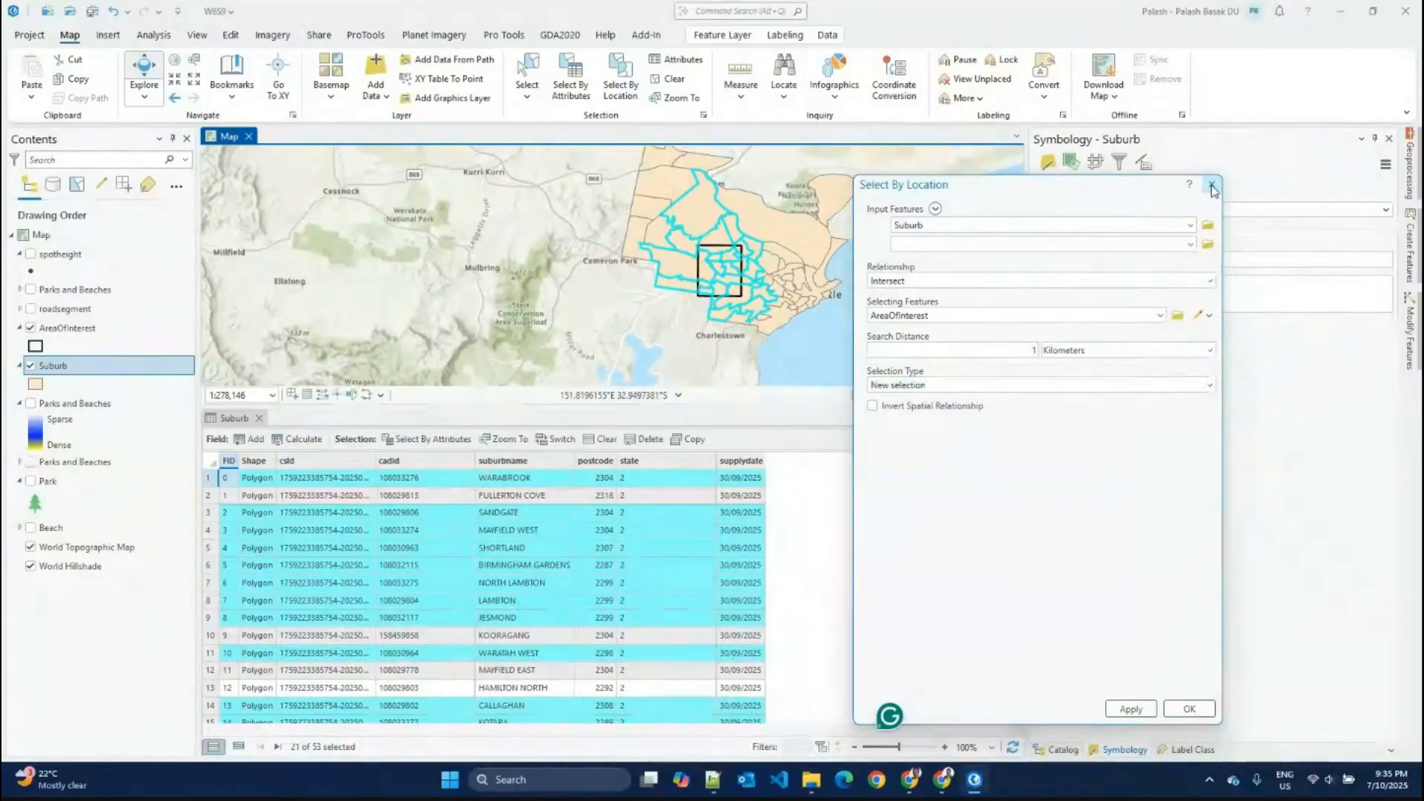
{"action": "left_click", "coordinate": [1213, 187]}
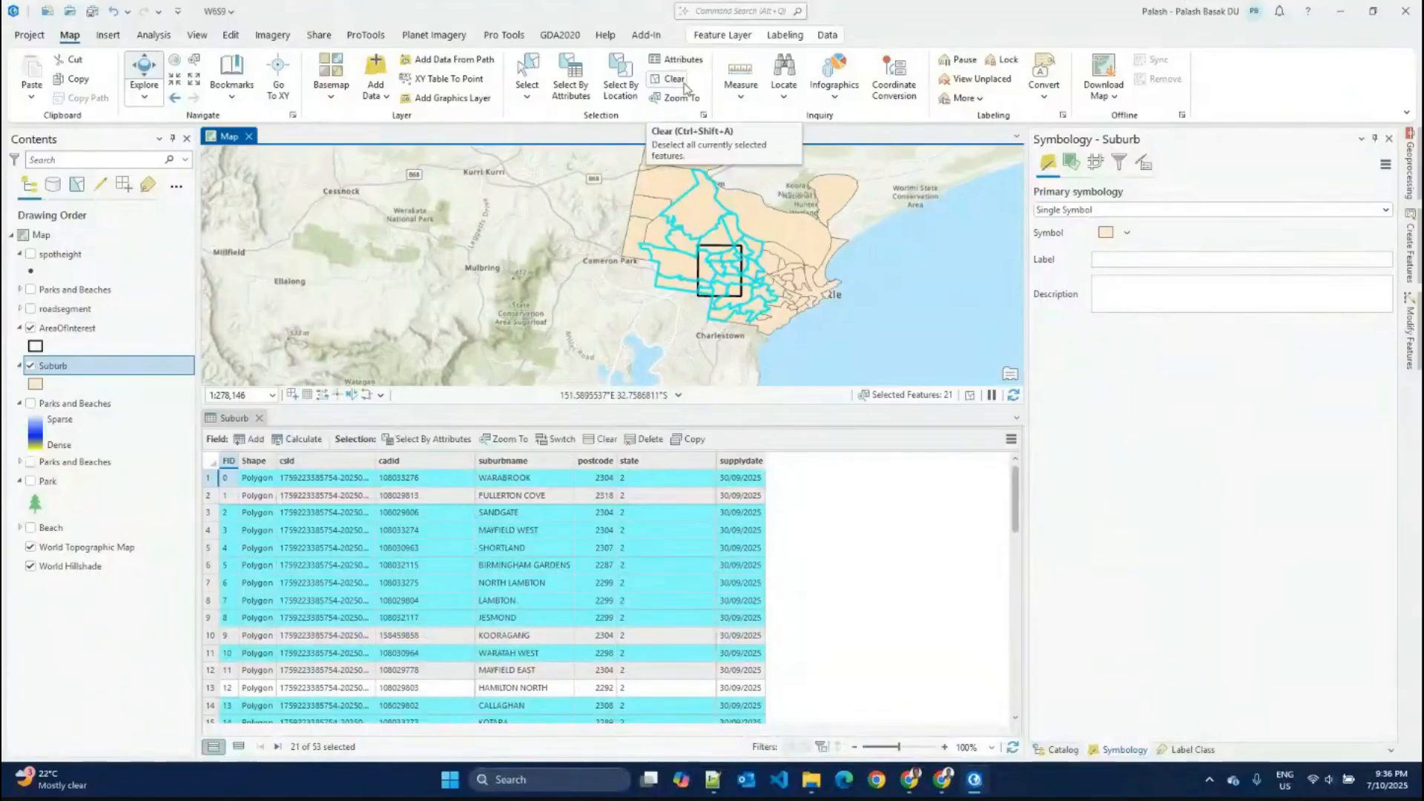
Step: Clear the Suburb selection, enlarge the map view, and select the suburbs just north of AreaOfInterest with a small freehand-placed rectangle
{"action": "scroll", "coordinate": [746, 219], "scroll_direction": "up", "scroll_amount": 3}
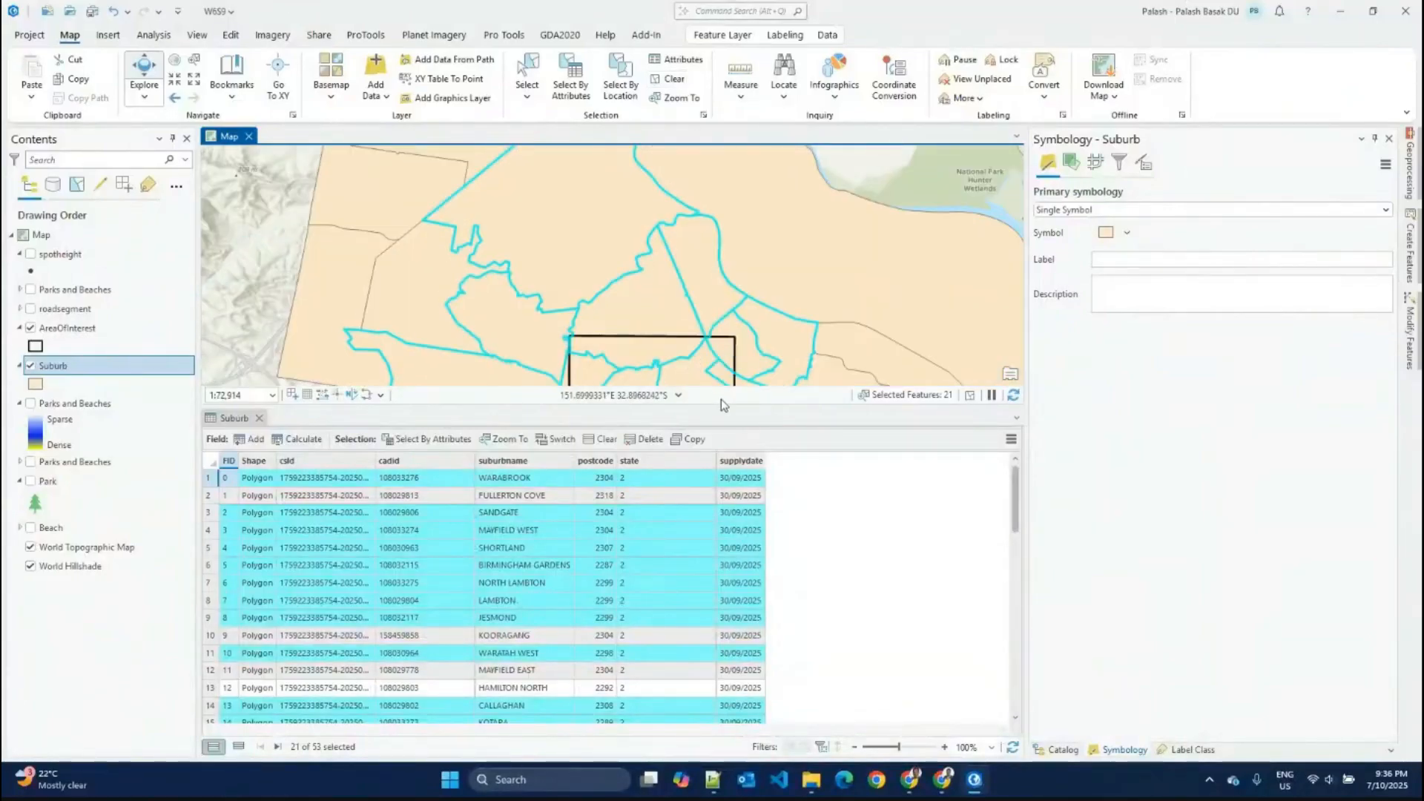
{"action": "left_click_drag", "start_coordinate": [721, 407], "coordinate": [721, 518]}
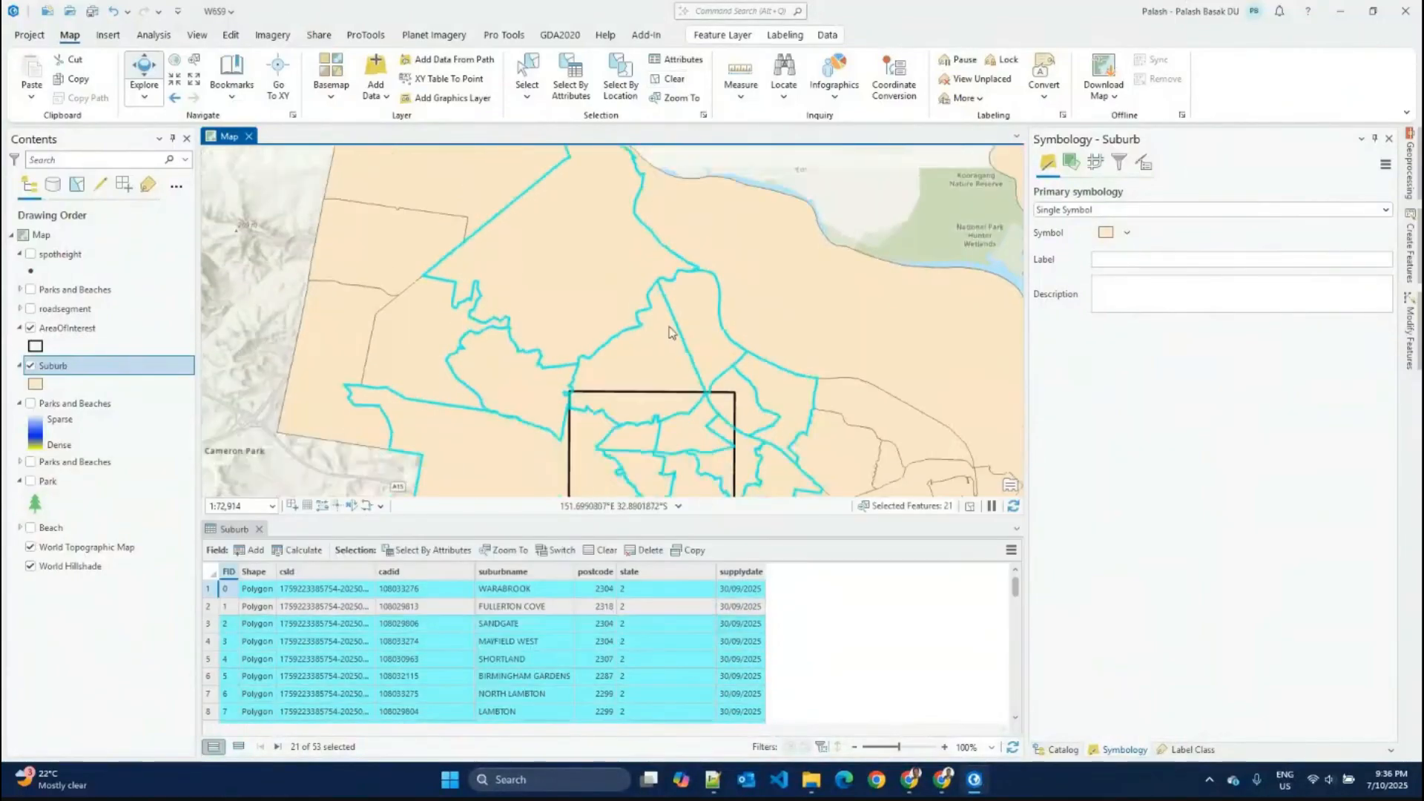
{"action": "left_click", "coordinate": [680, 84]}
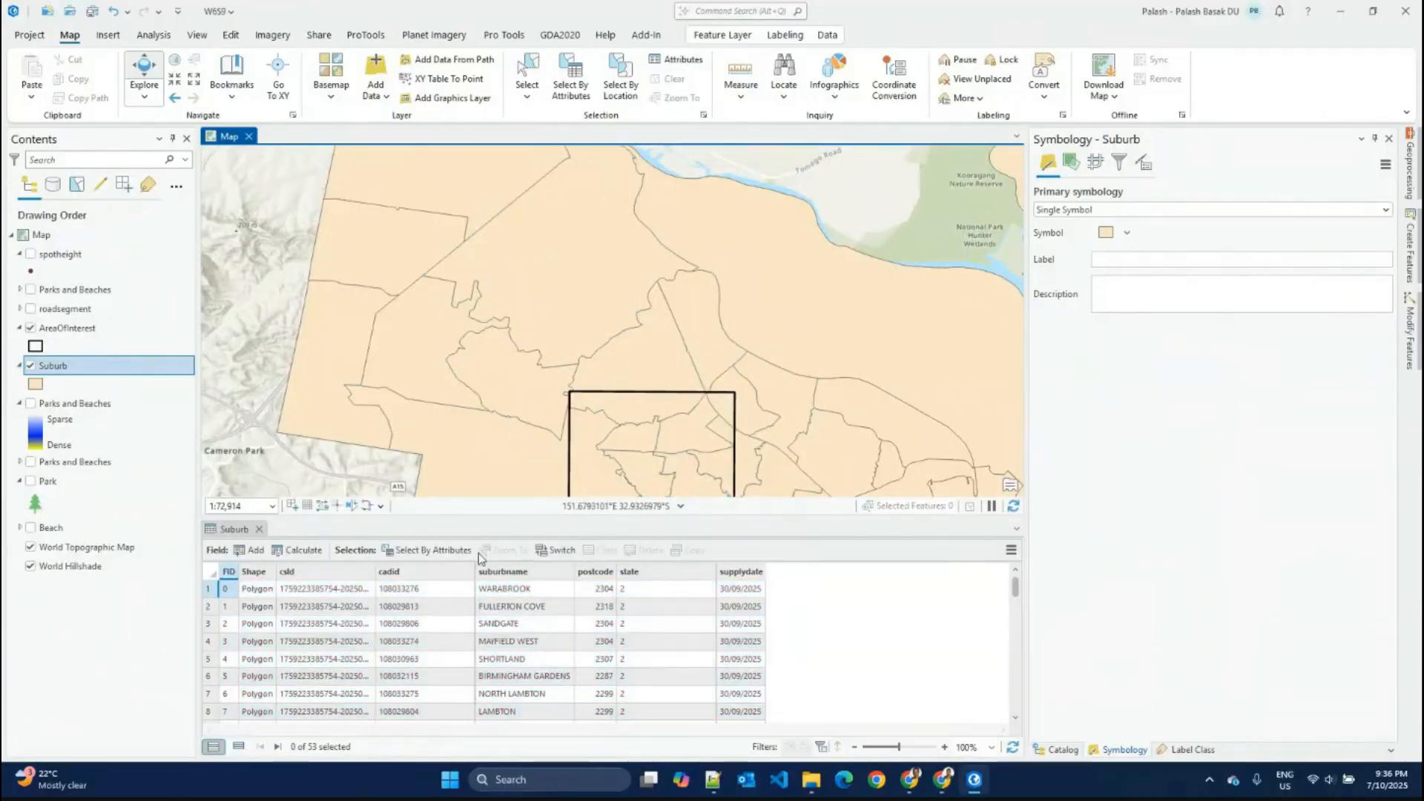
{"action": "left_click", "coordinate": [524, 72]}
{"action": "left_click_drag", "start_coordinate": [701, 267], "coordinate": [653, 323]}
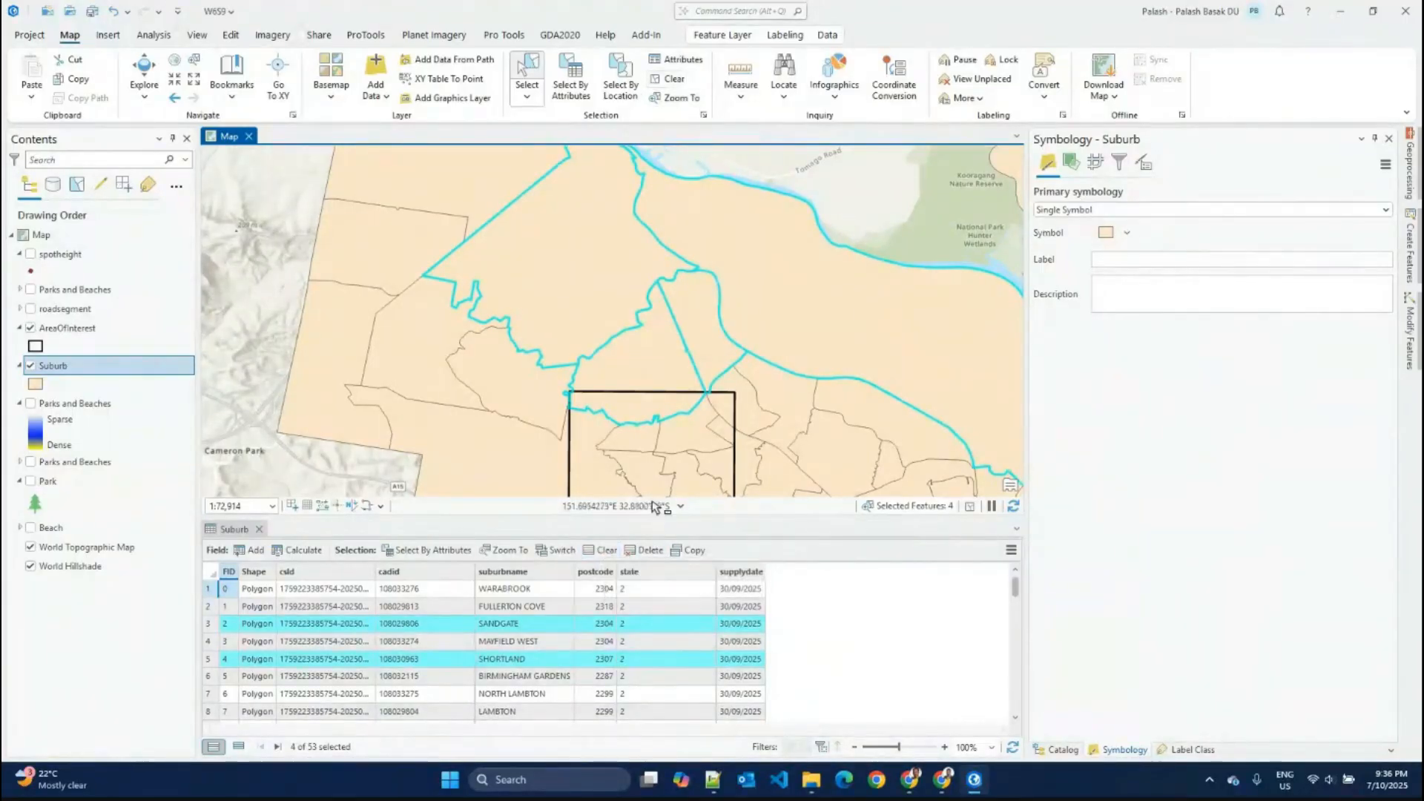
Step: Clear the current selection and select the suburbs that intersect a rectangle drawn inside the area-of-interest box
{"action": "left_click", "coordinate": [598, 549]}
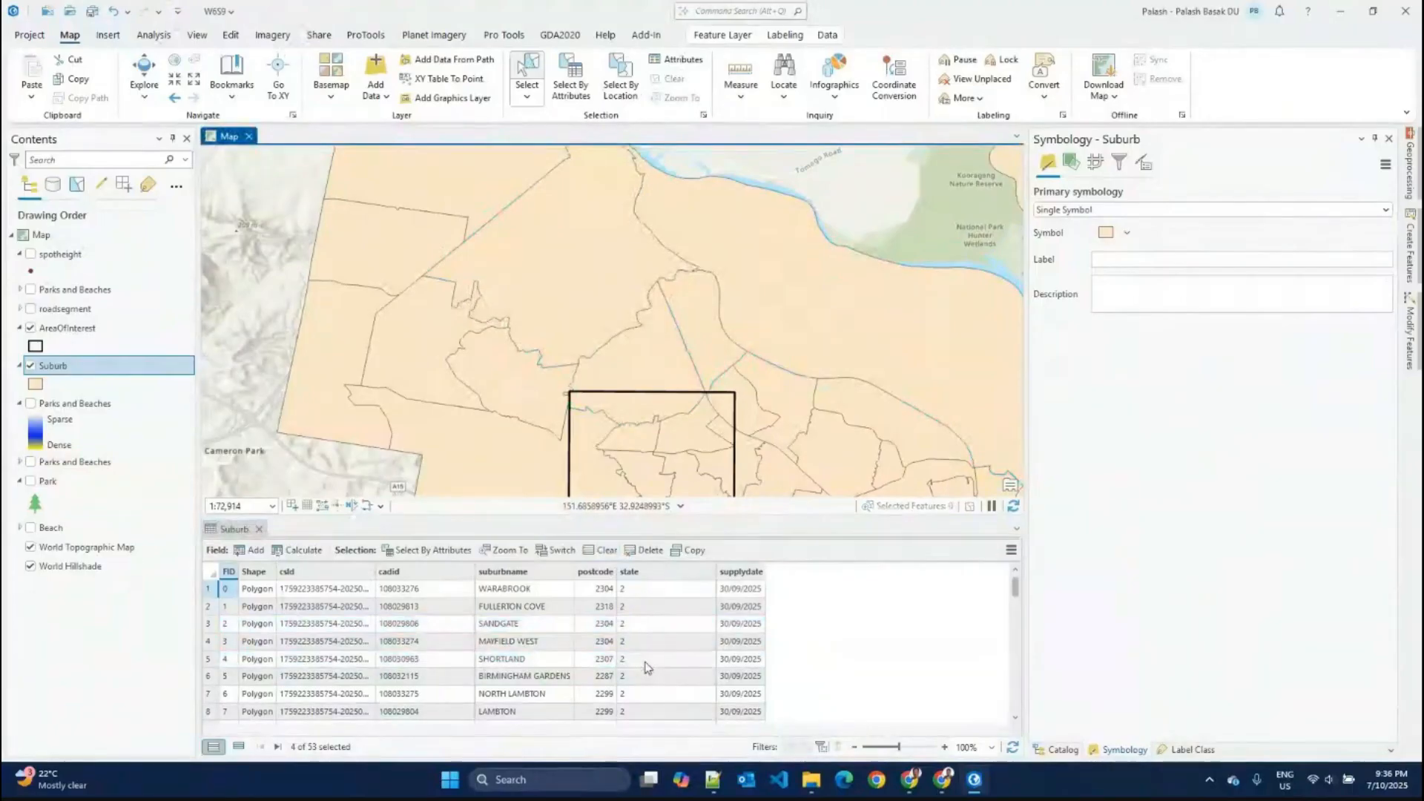
{"action": "scroll", "coordinate": [564, 303], "scroll_direction": "down", "scroll_amount": 2}
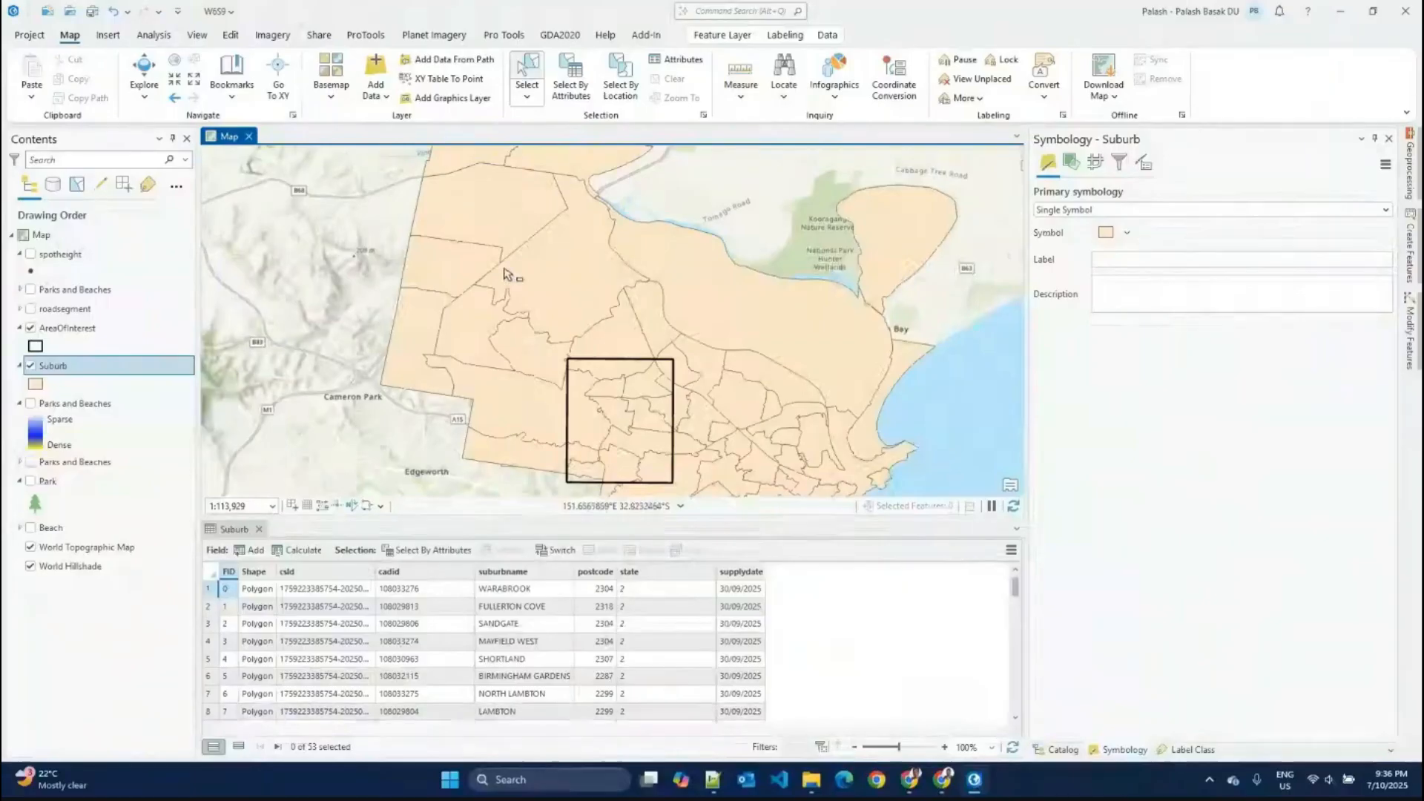
{"action": "left_click", "coordinate": [539, 78]}
{"action": "left_click_drag", "start_coordinate": [658, 382], "coordinate": [591, 474]}
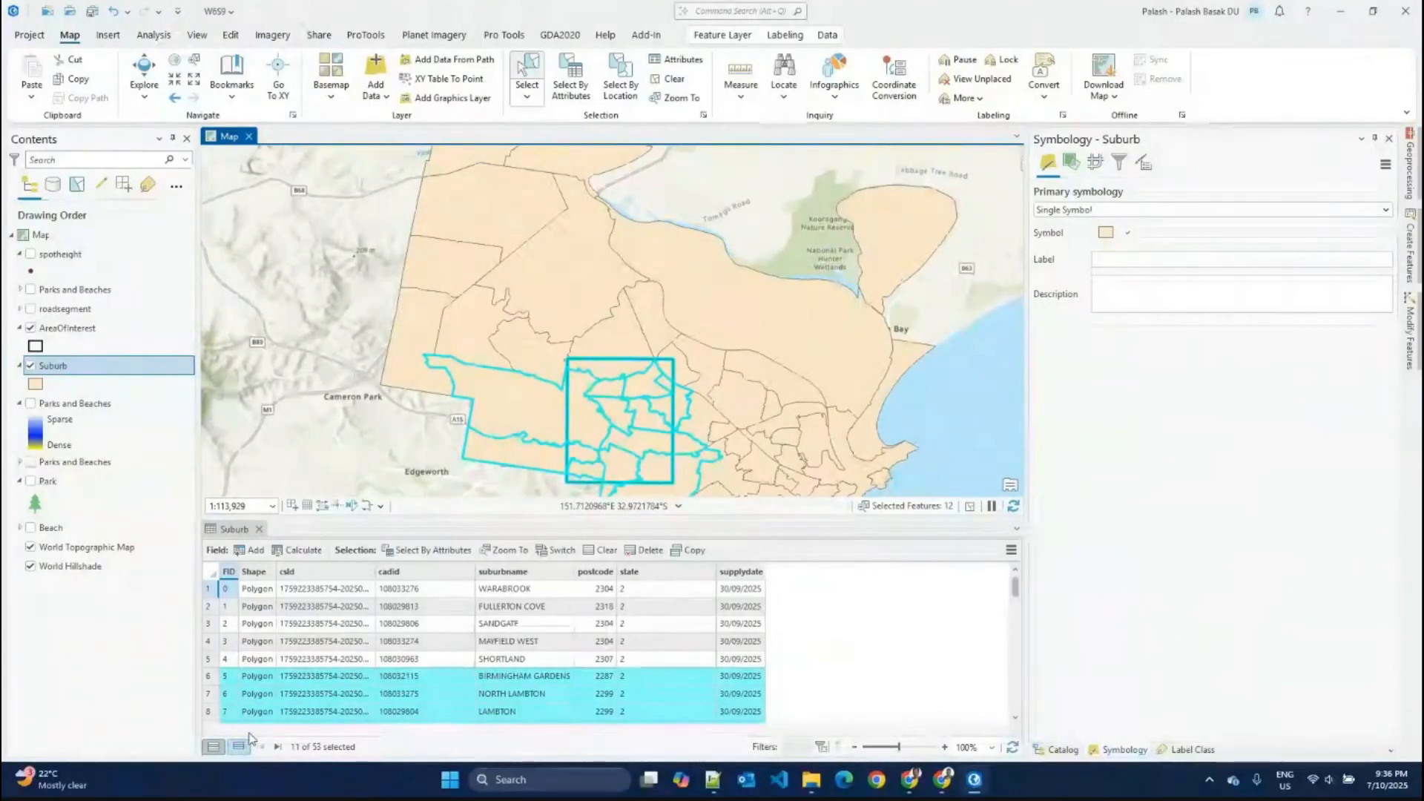
Step: Show only the selected records in the Suburb attribute table and copy those rows to the clipboard
{"action": "left_click", "coordinate": [238, 746]}
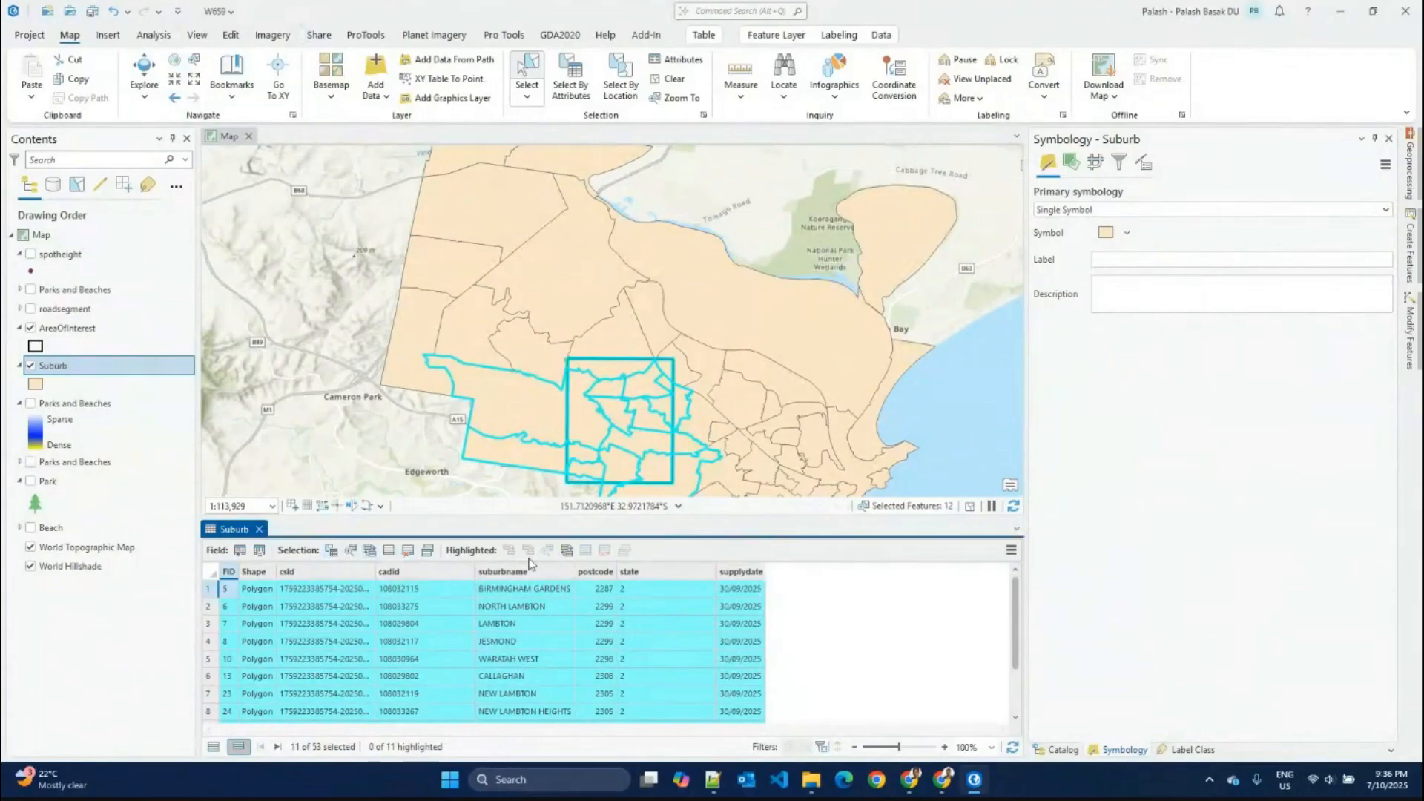
{"action": "left_click", "coordinate": [1011, 551]}
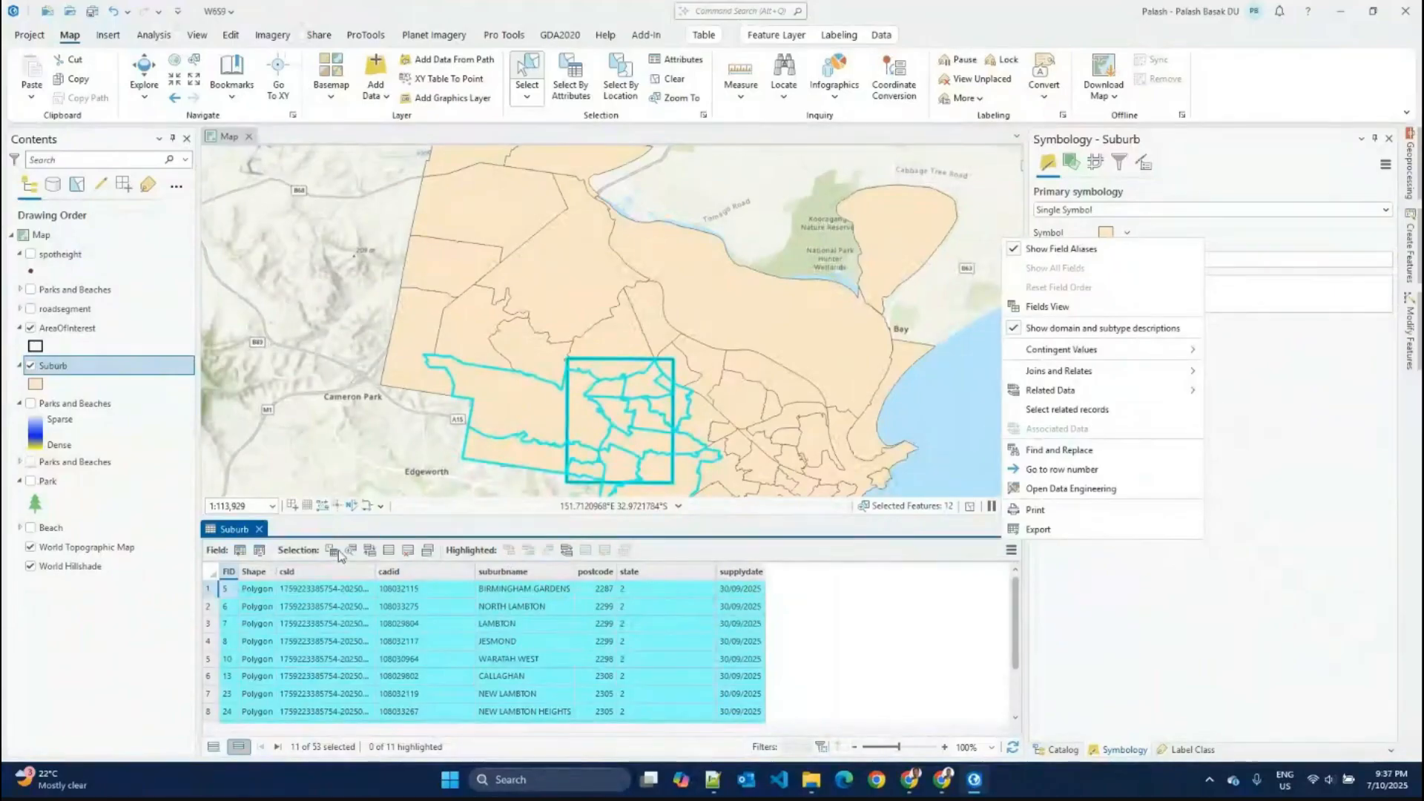
{"action": "left_click", "coordinate": [429, 556]}
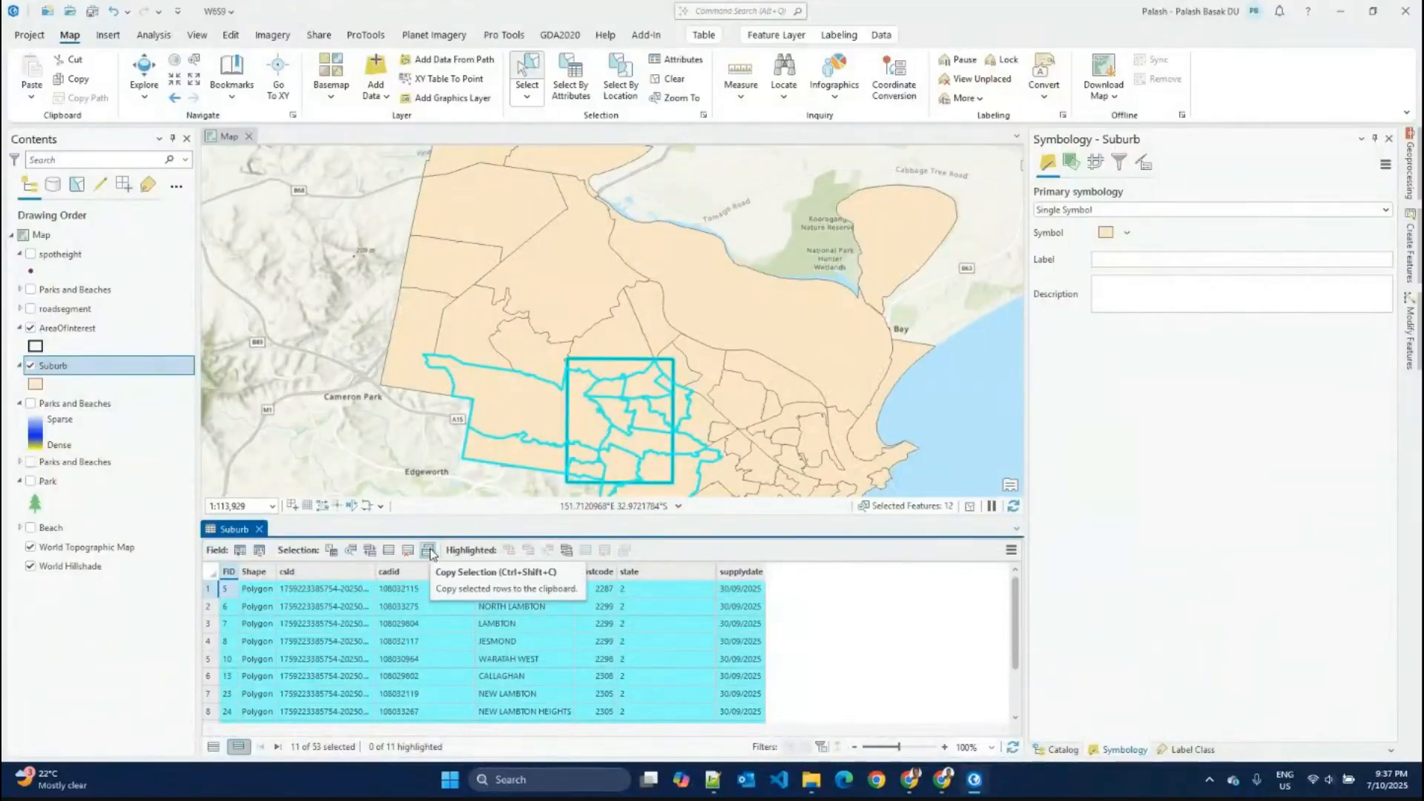
{"action": "left_click", "coordinate": [428, 555]}
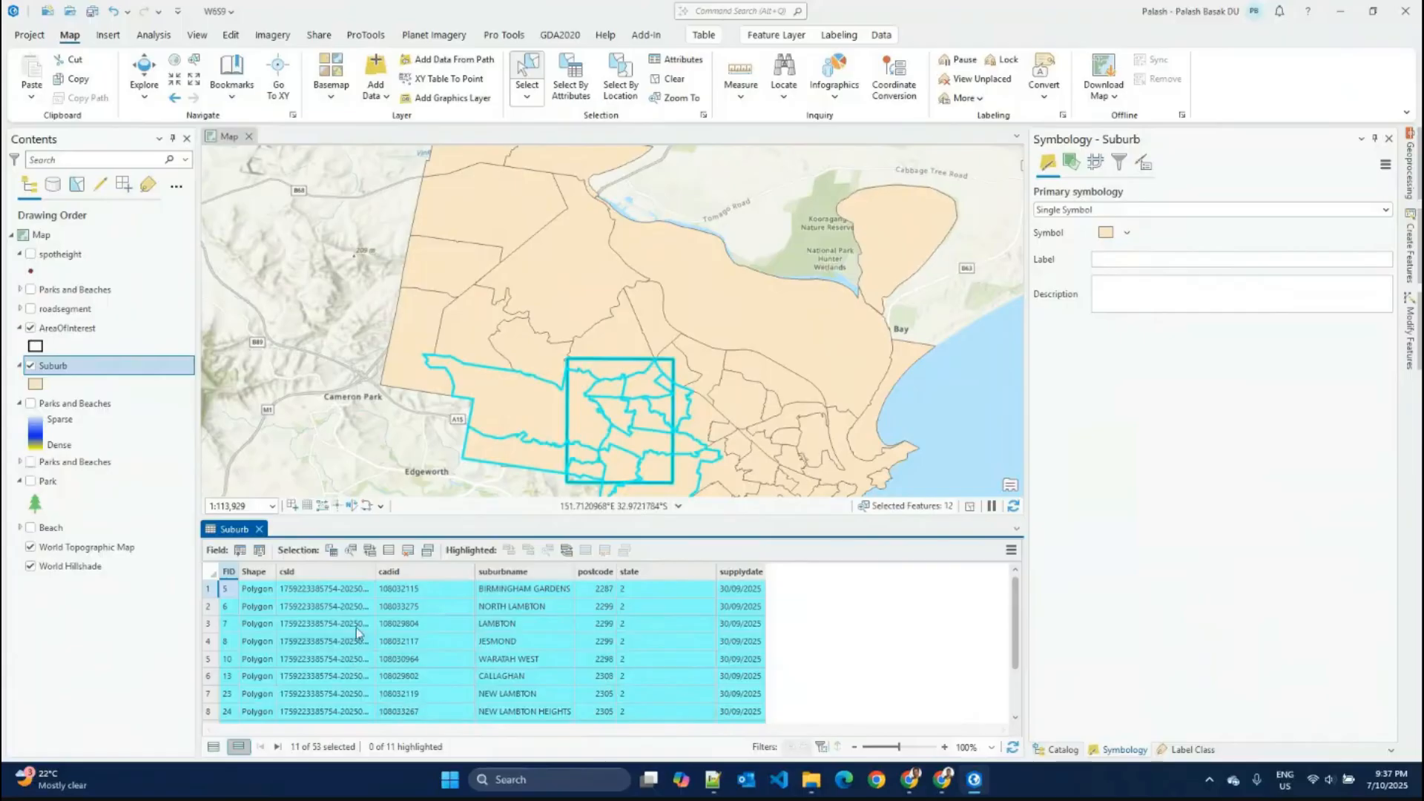
{"action": "left_click", "coordinate": [428, 551]}
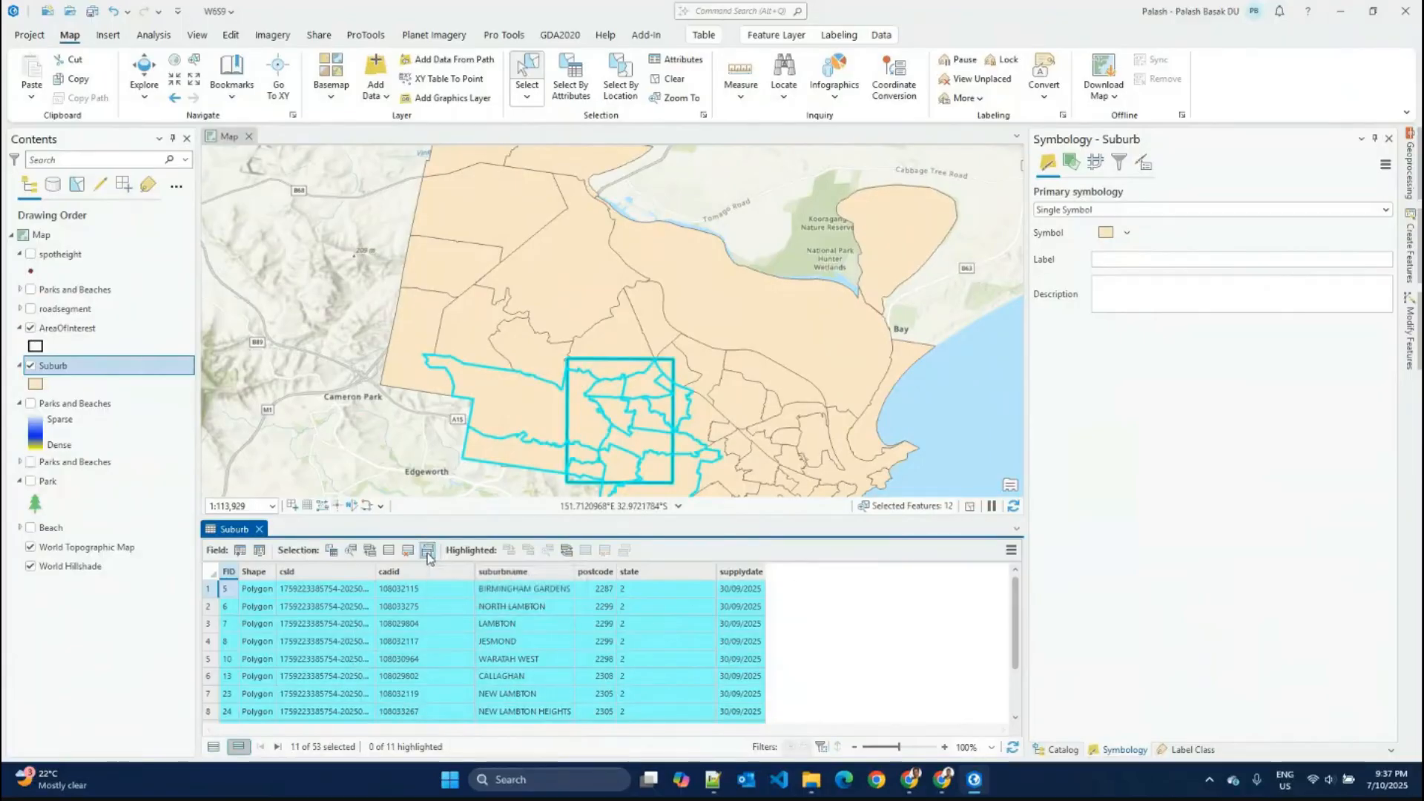
Step: Switch to Notepad++, create a new document and paste the copied suburb rows into it
{"action": "left_click", "coordinate": [713, 792]}
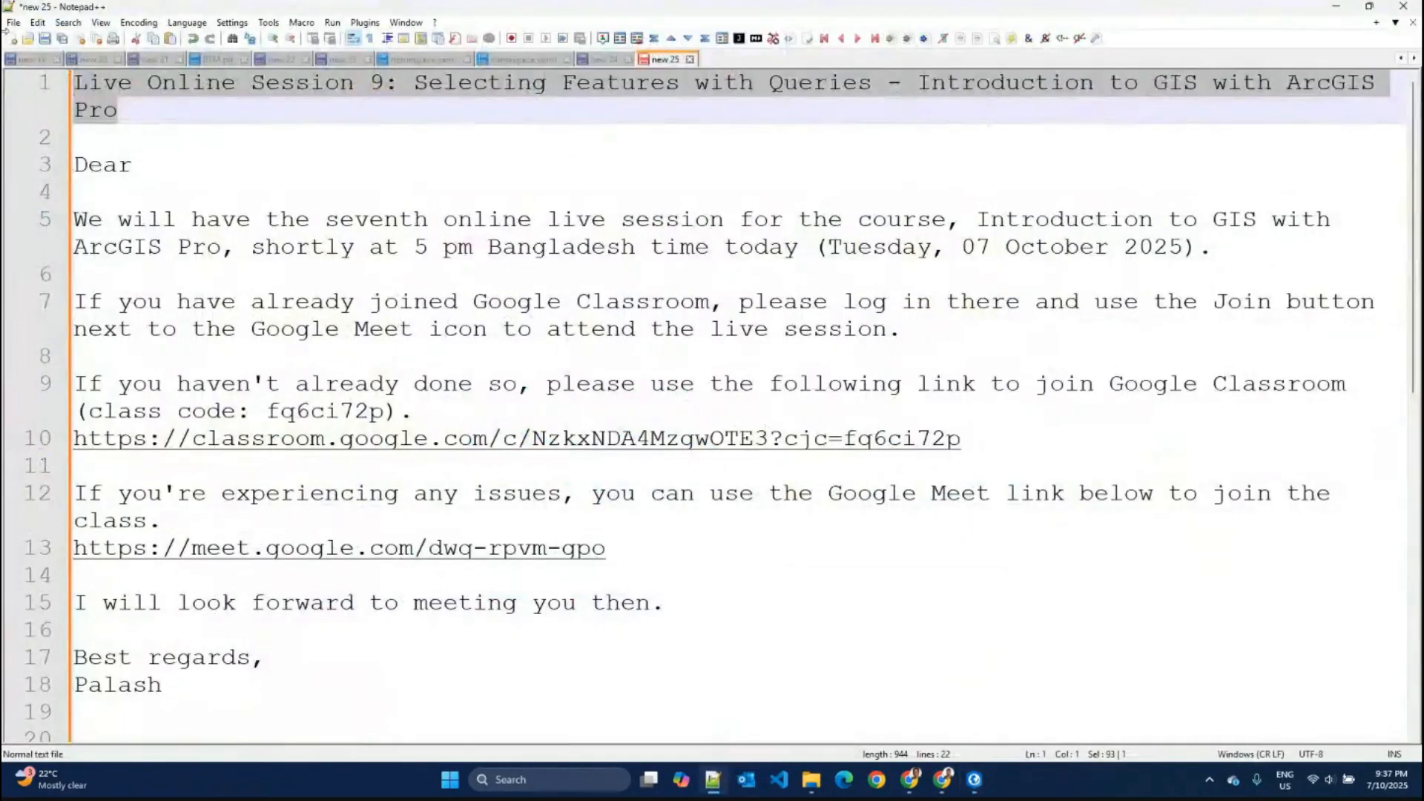
{"action": "left_click", "coordinate": [12, 40]}
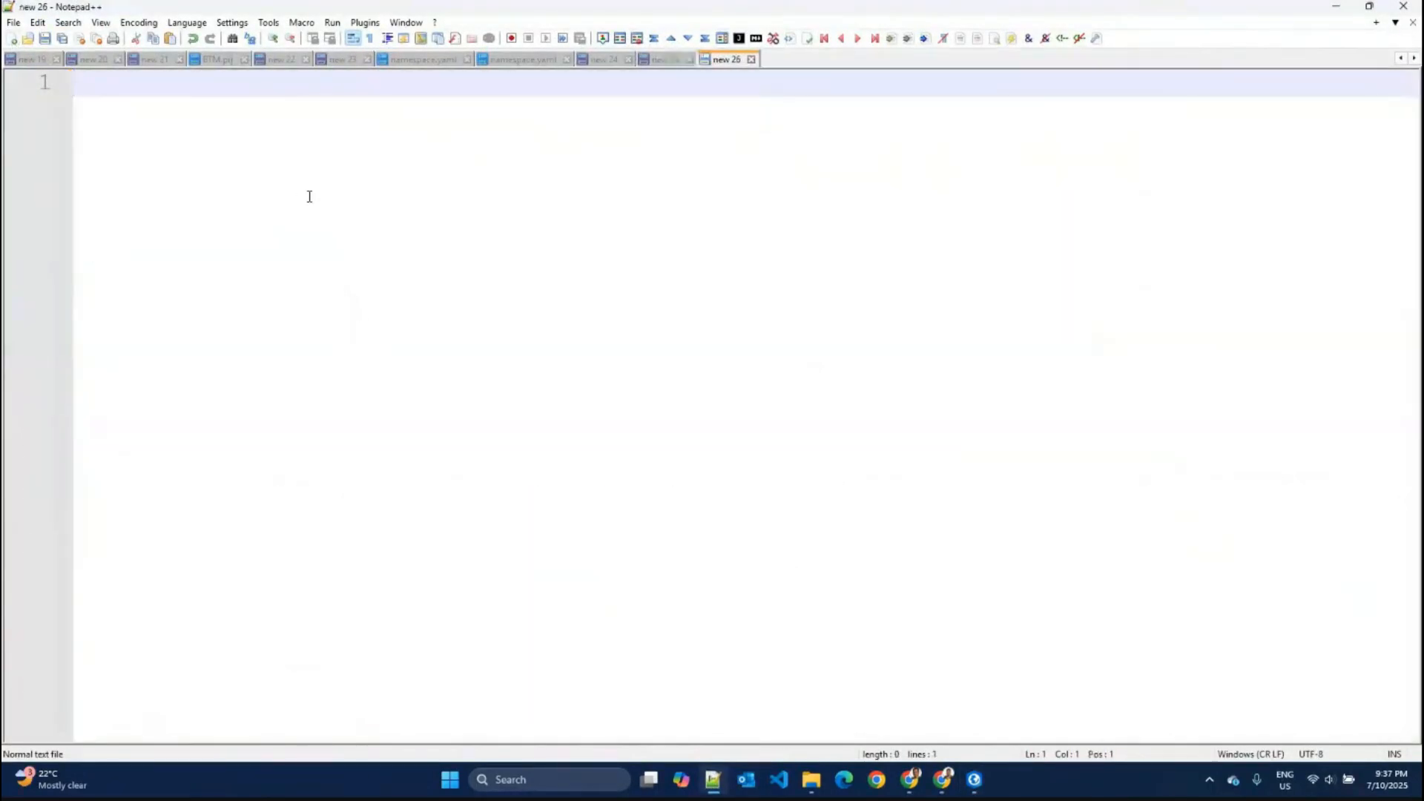
{"action": "key", "text": "ctrl+v"}
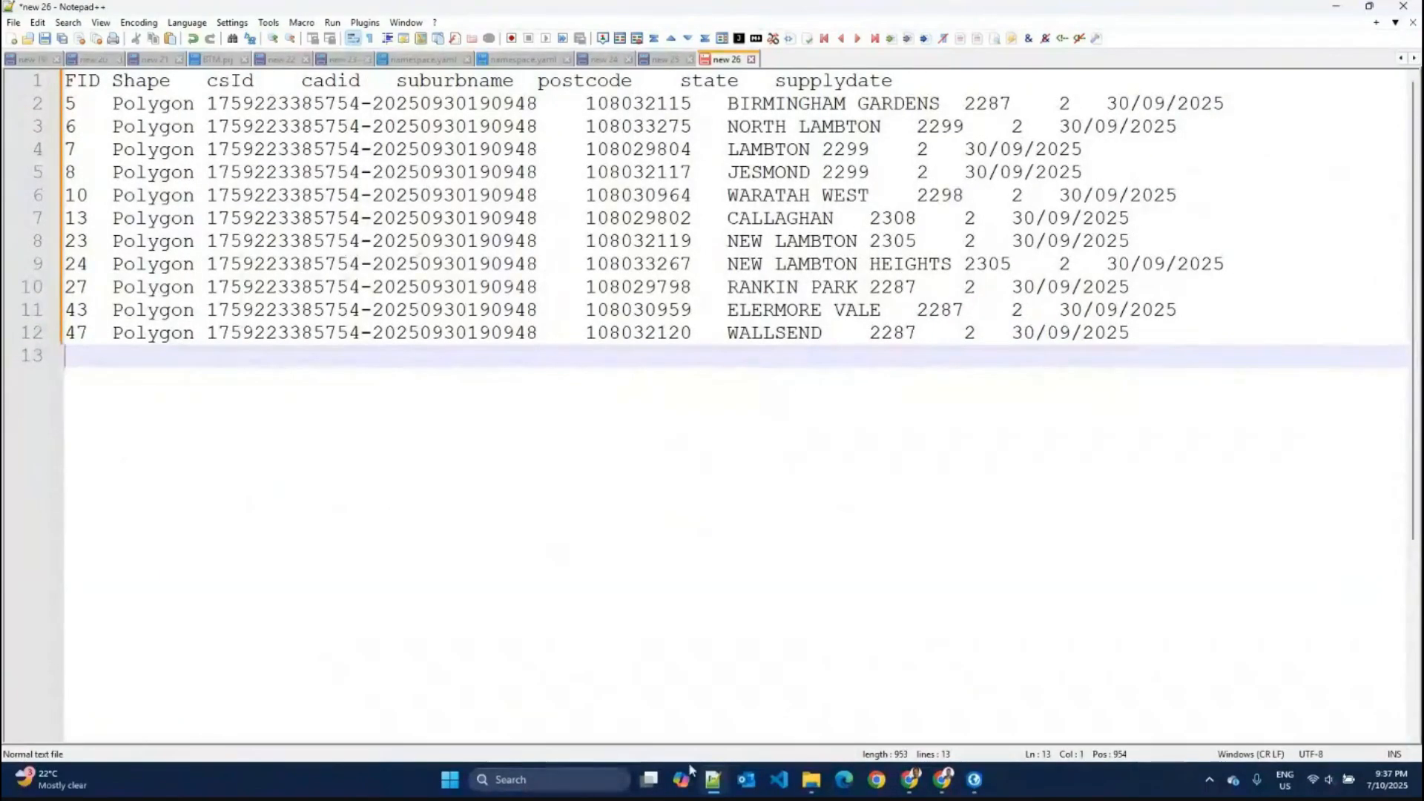
Step: Open Excel with a blank workbook and paste the copied suburb rows starting at cell C4
{"action": "left_click", "coordinate": [460, 784]}
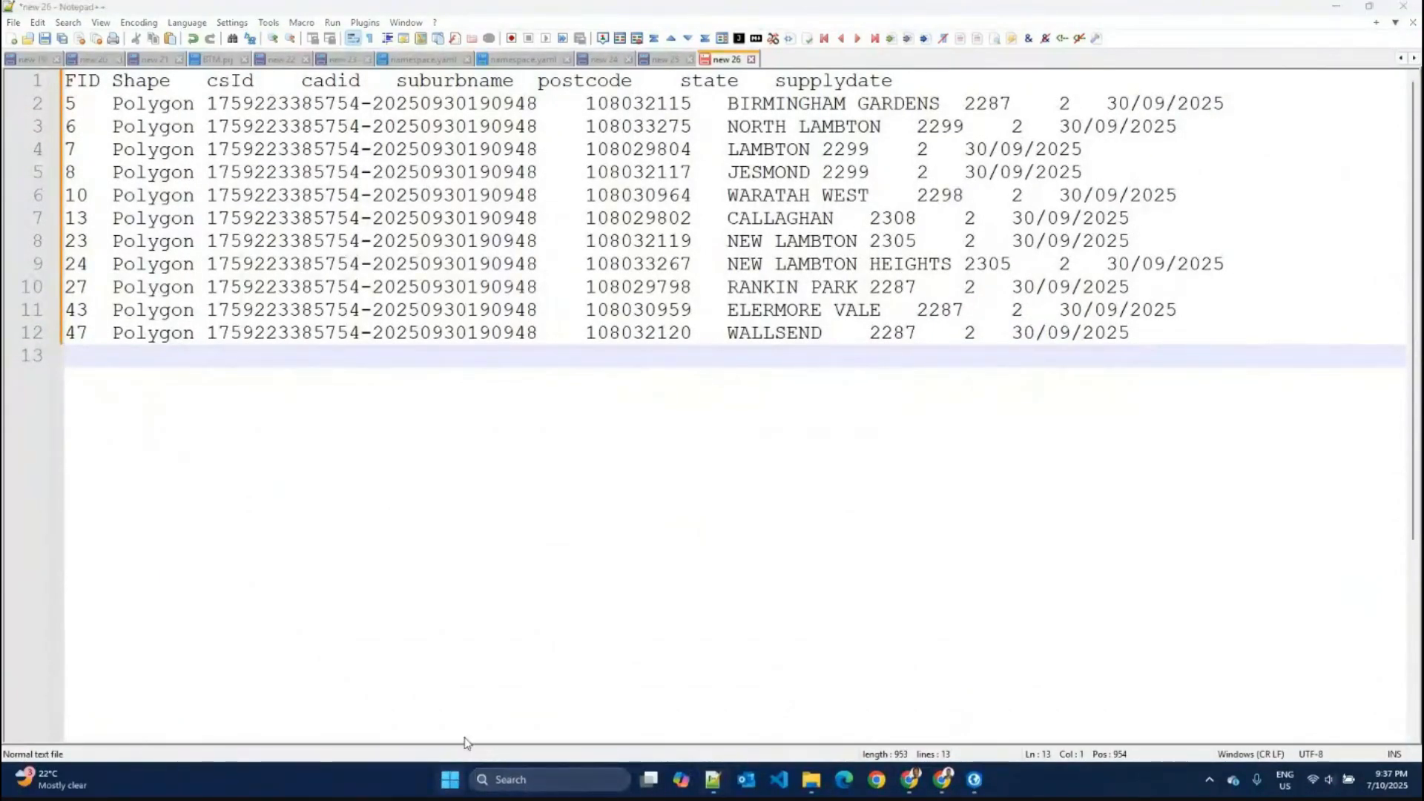
{"action": "left_click", "coordinate": [608, 359]}
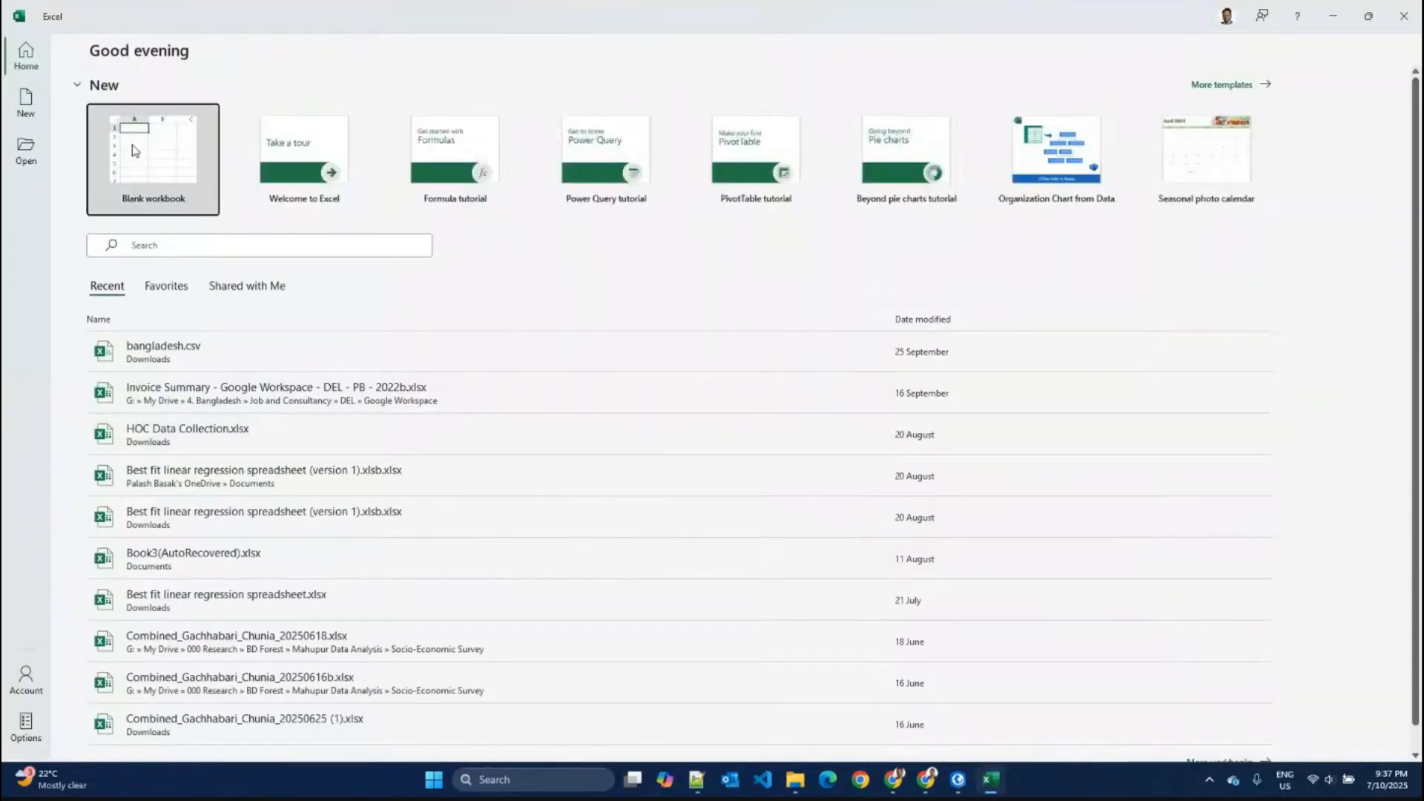
{"action": "left_click", "coordinate": [131, 144]}
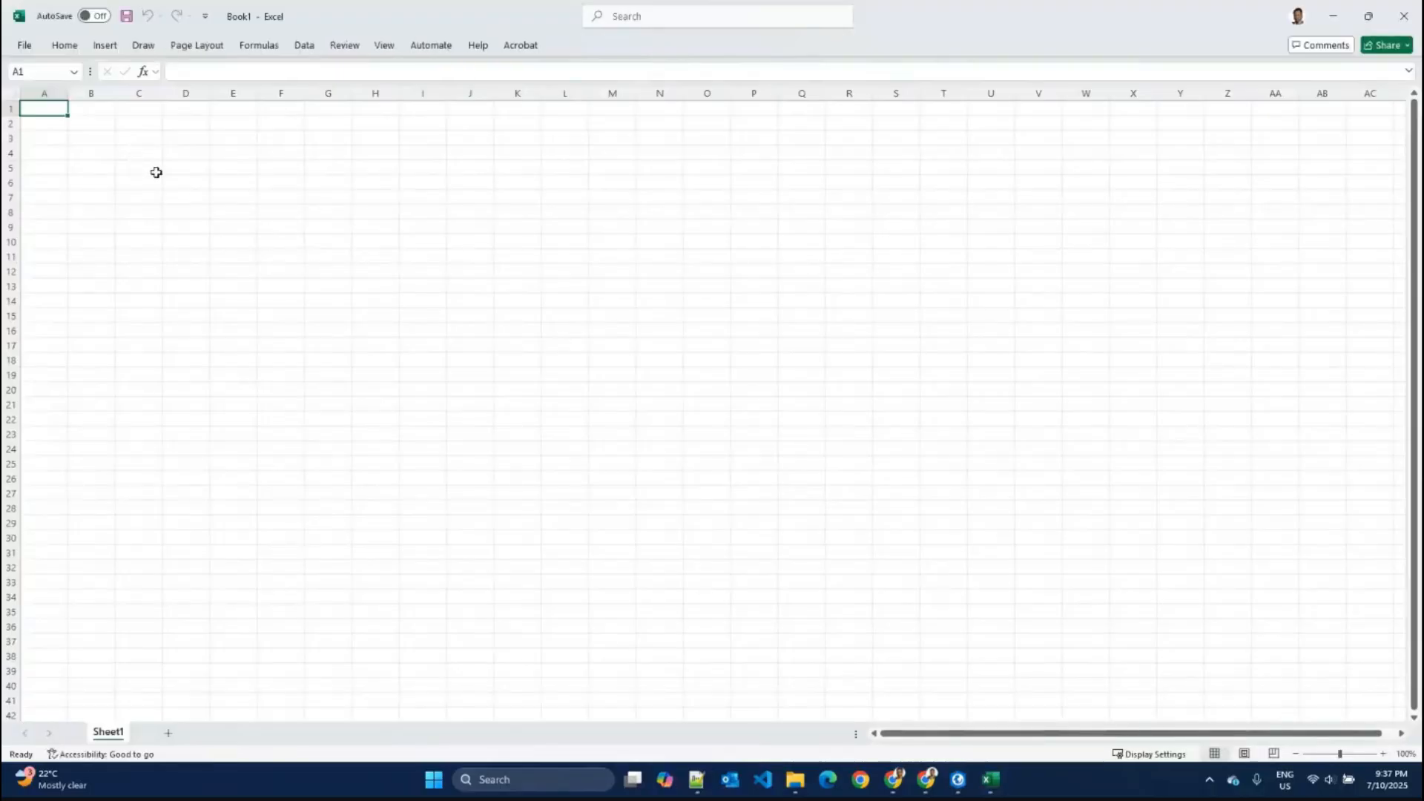
{"action": "key", "text": "ctrl+v"}
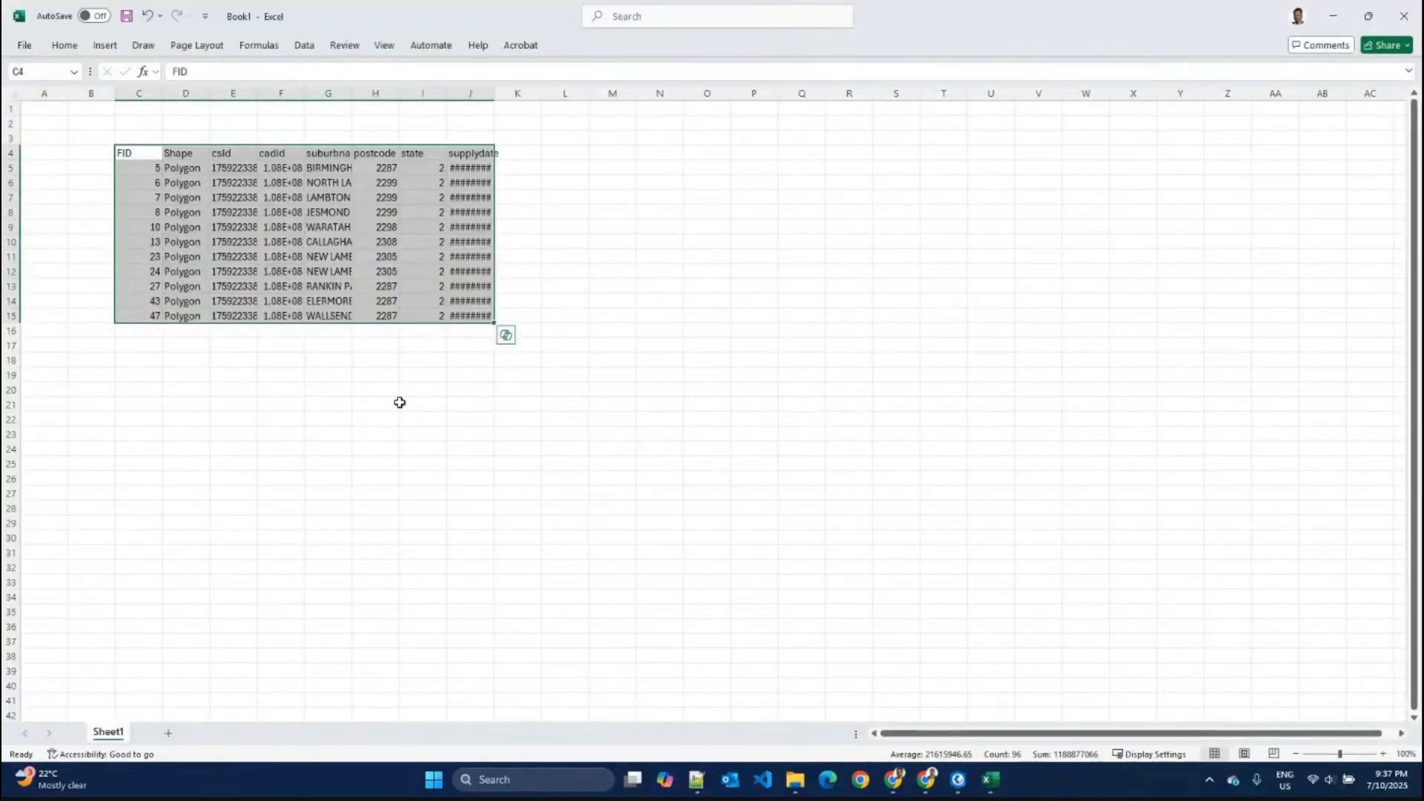
Step: Select the pasted table and autofit the width of the supplydate column
{"action": "left_click", "coordinate": [399, 402]}
{"action": "left_click", "coordinate": [144, 152]}
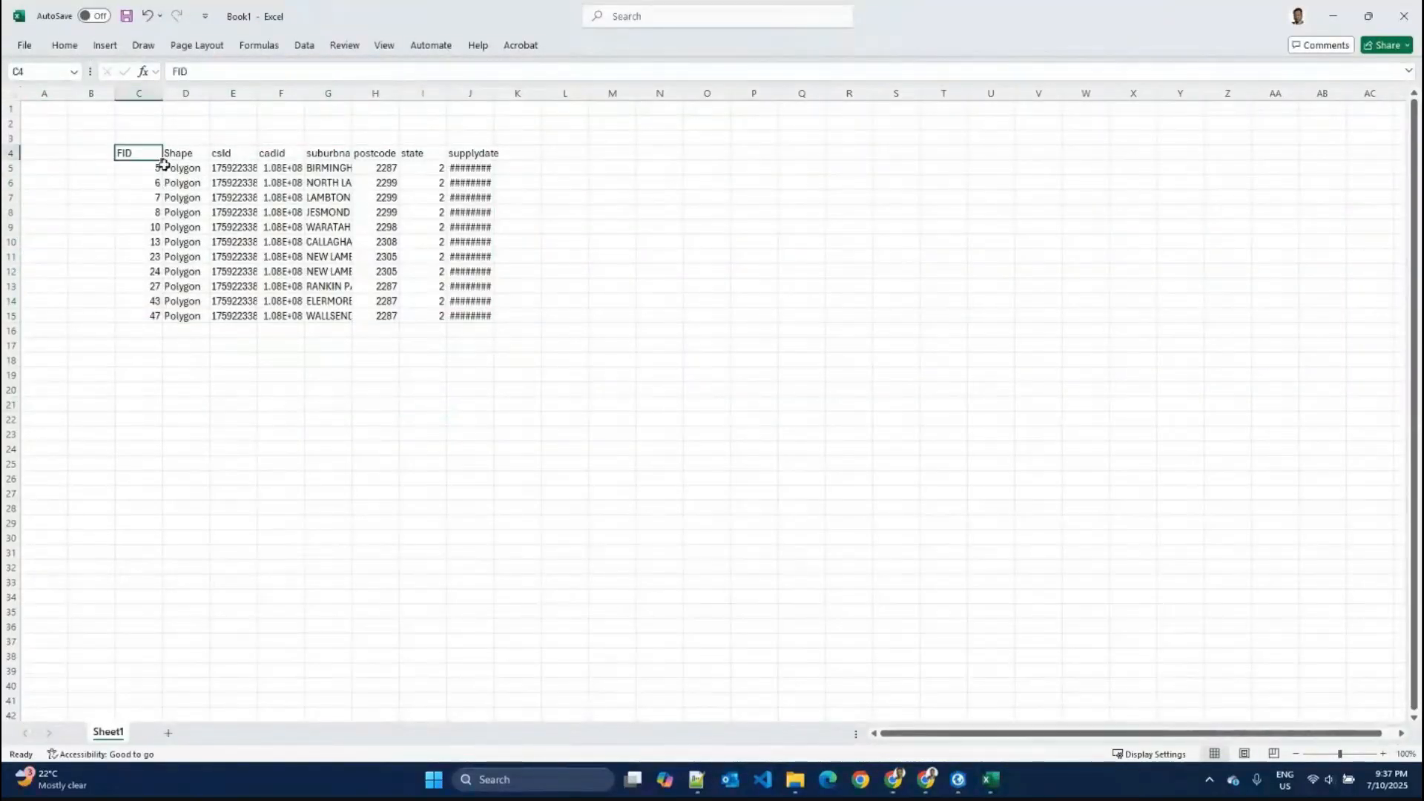
{"action": "mouse_move", "coordinate": [158, 157]}
{"action": "left_mouse_down"}
{"action": "mouse_move", "coordinate": [475, 304]}
{"action": "mouse_move", "coordinate": [475, 318]}
{"action": "left_mouse_up"}
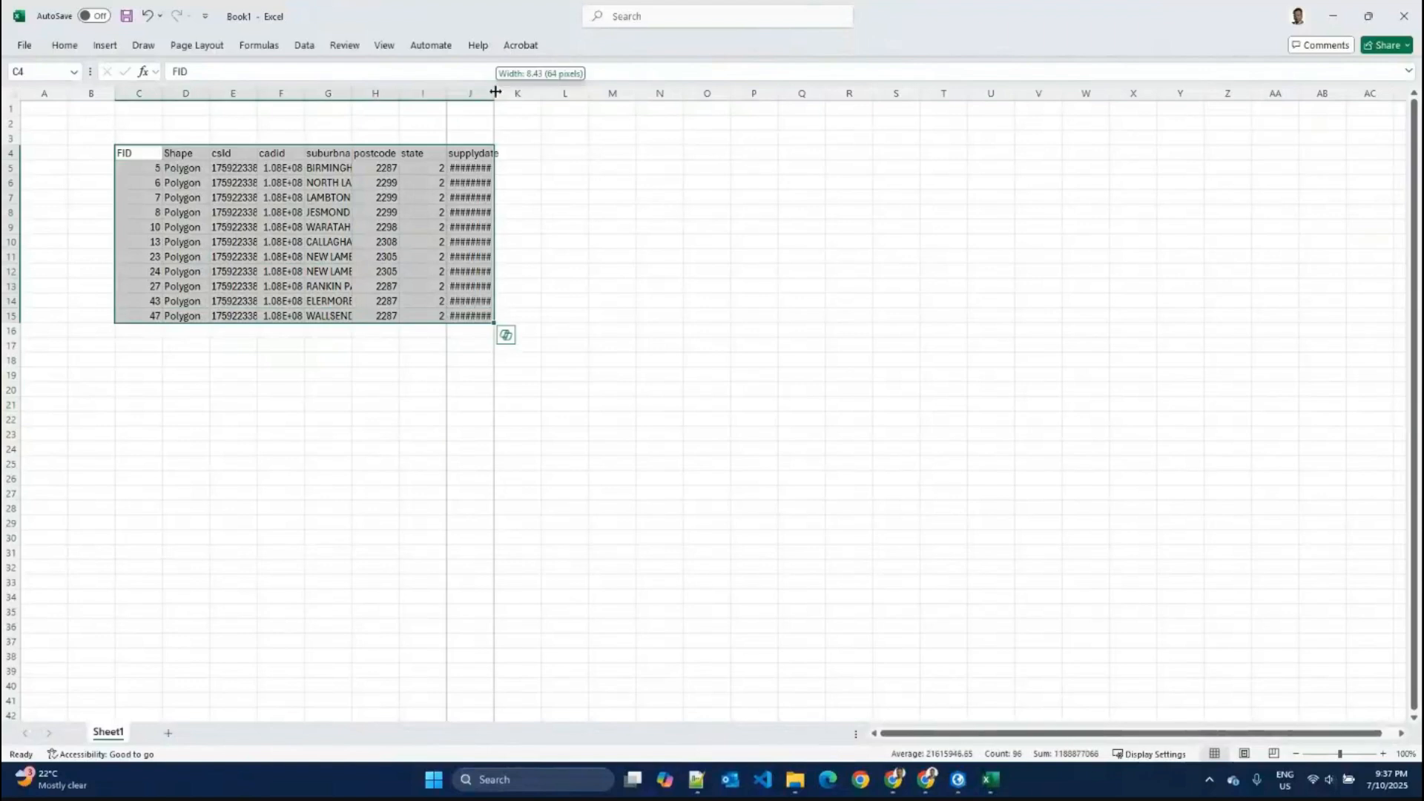
{"action": "double_click", "coordinate": [494, 87]}
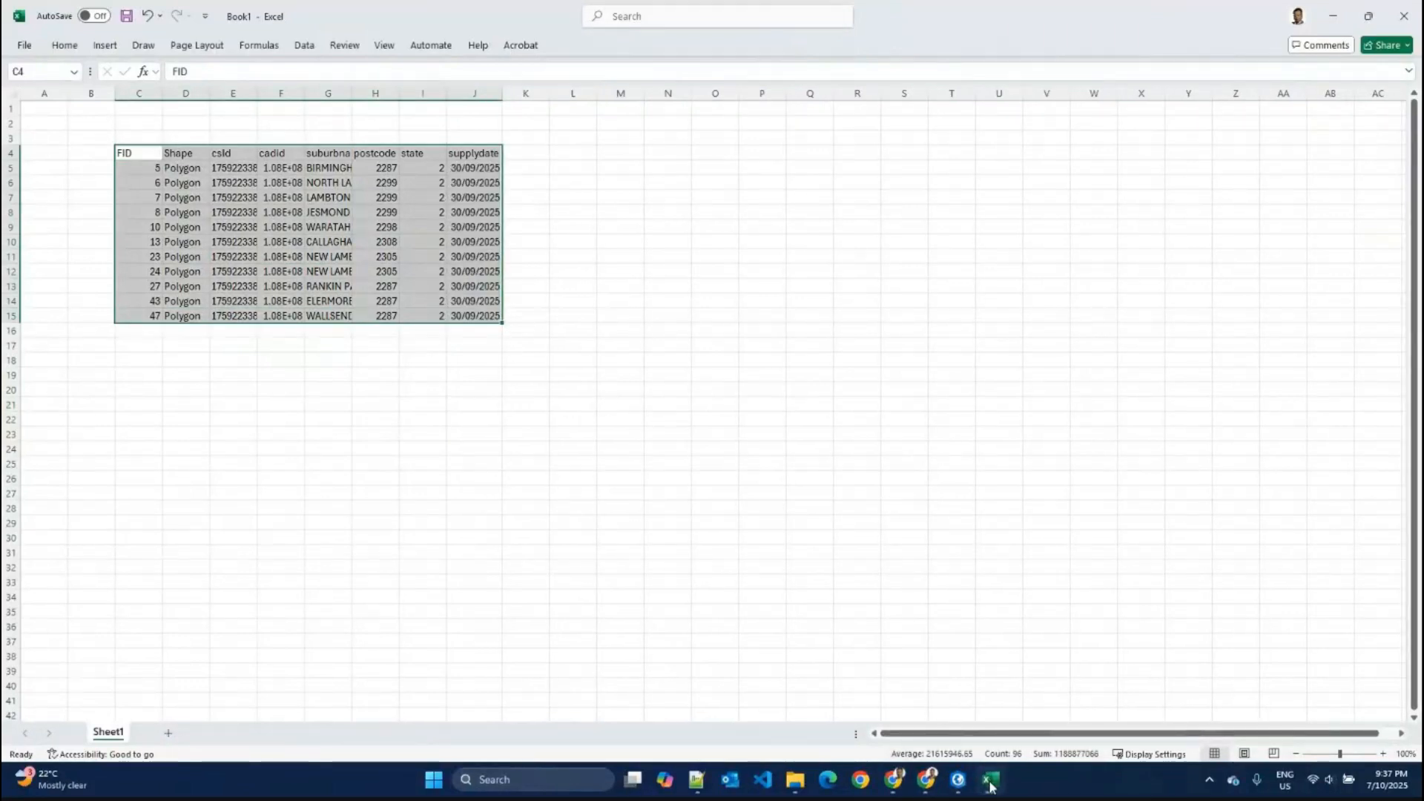
Step: Switch back to ArcGIS Pro and enlarge the Suburb attribute table to fit all selected rows
{"action": "left_click", "coordinate": [958, 779]}
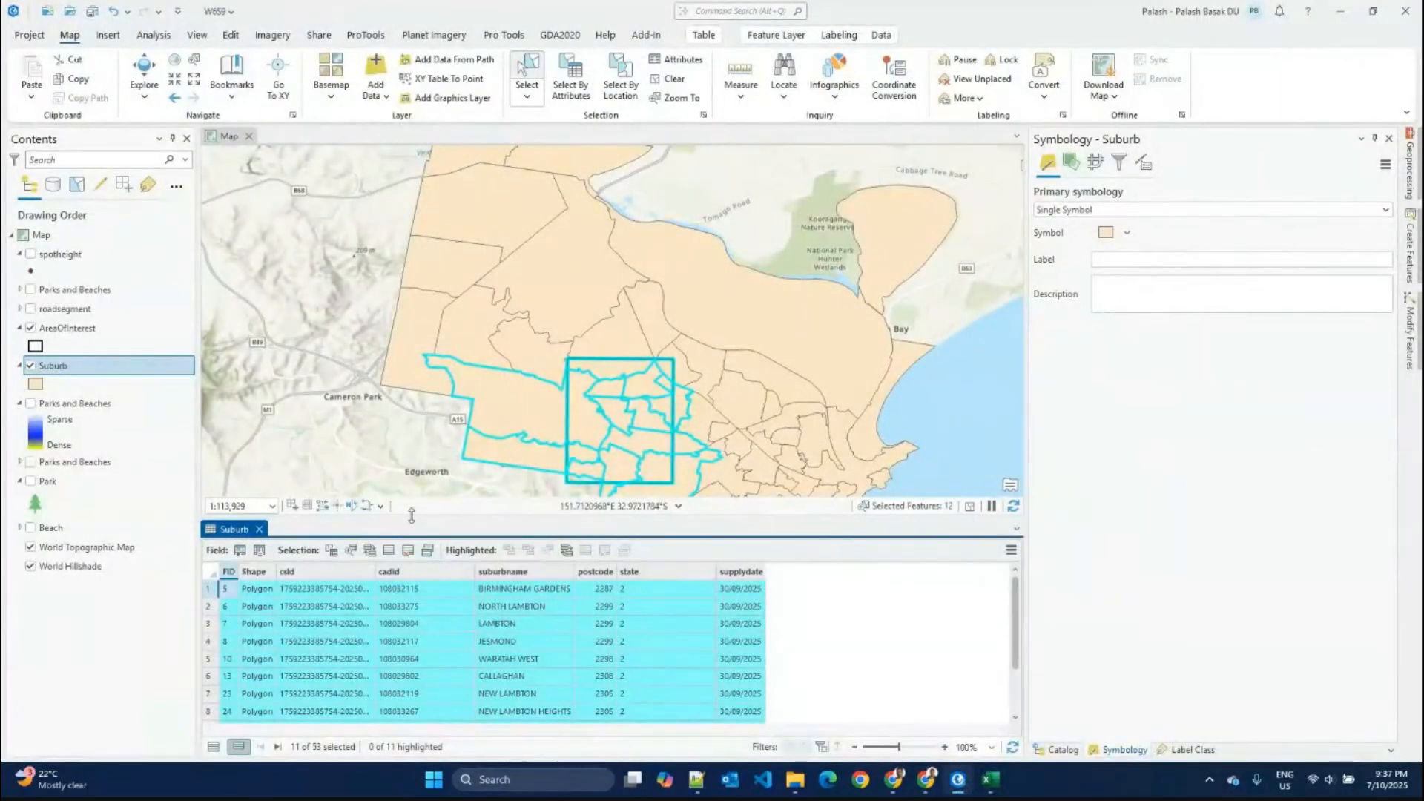
{"action": "left_click_drag", "start_coordinate": [394, 521], "coordinate": [430, 455]}
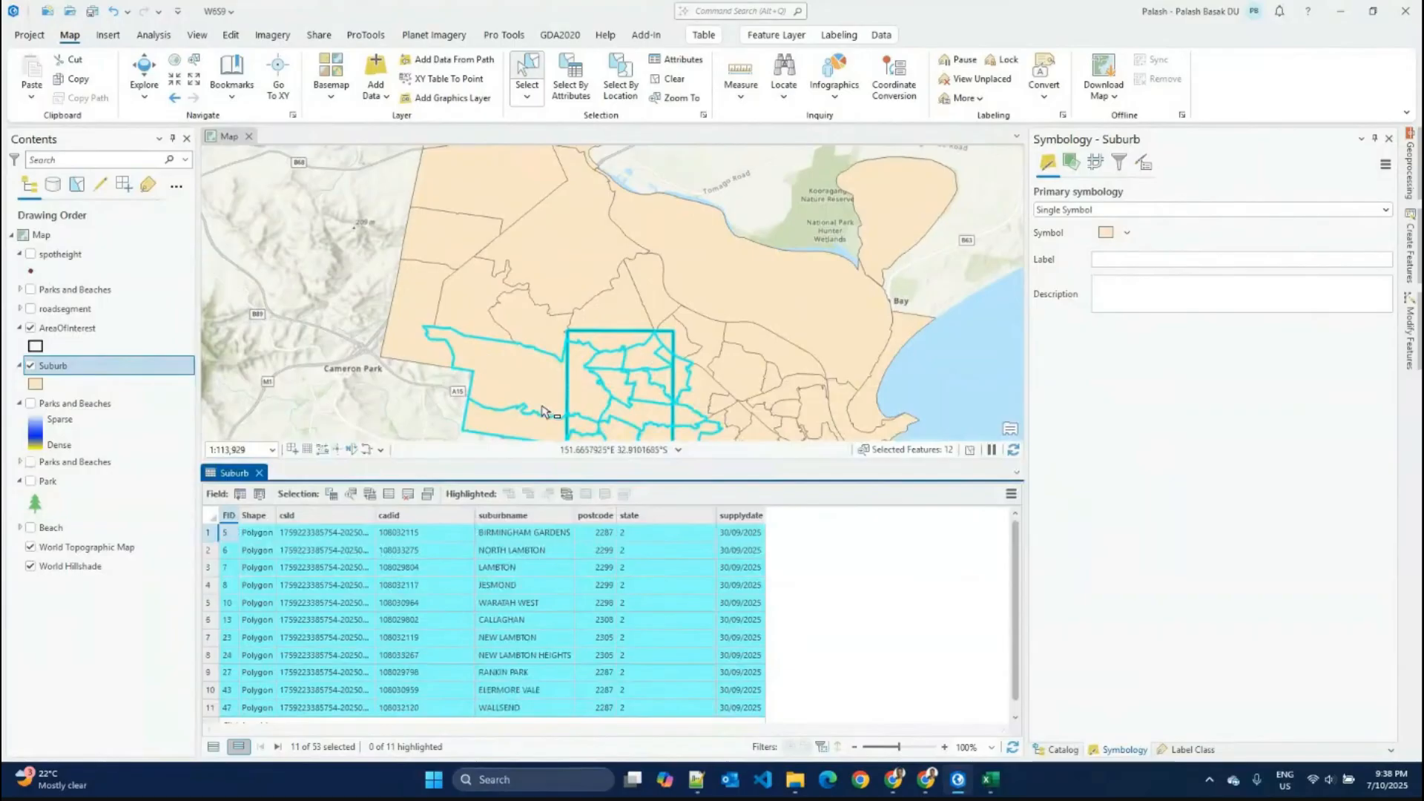
{"action": "right_click", "coordinate": [53, 365]}
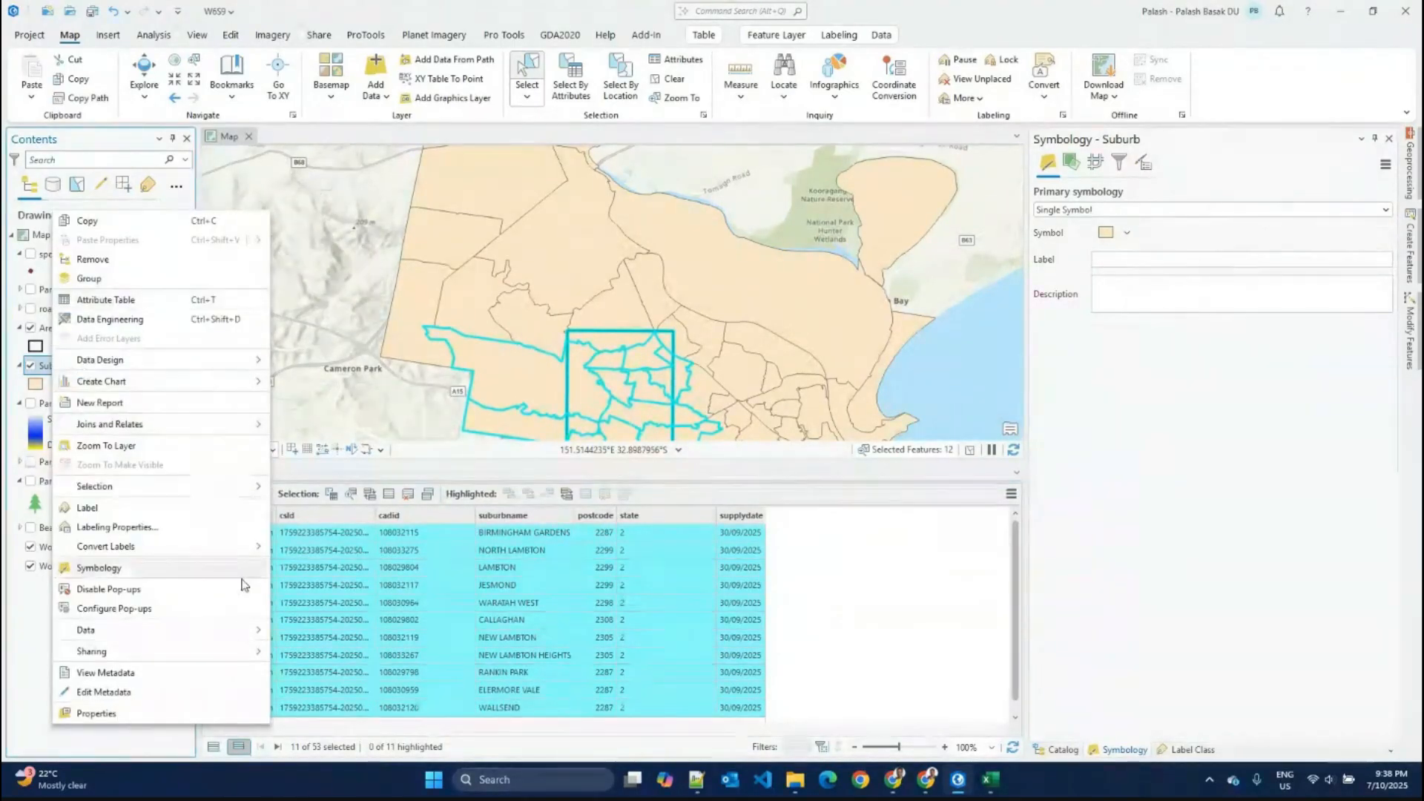
{"action": "mouse_move", "coordinate": [241, 630]}
{"action": "left_click", "coordinate": [324, 633]}
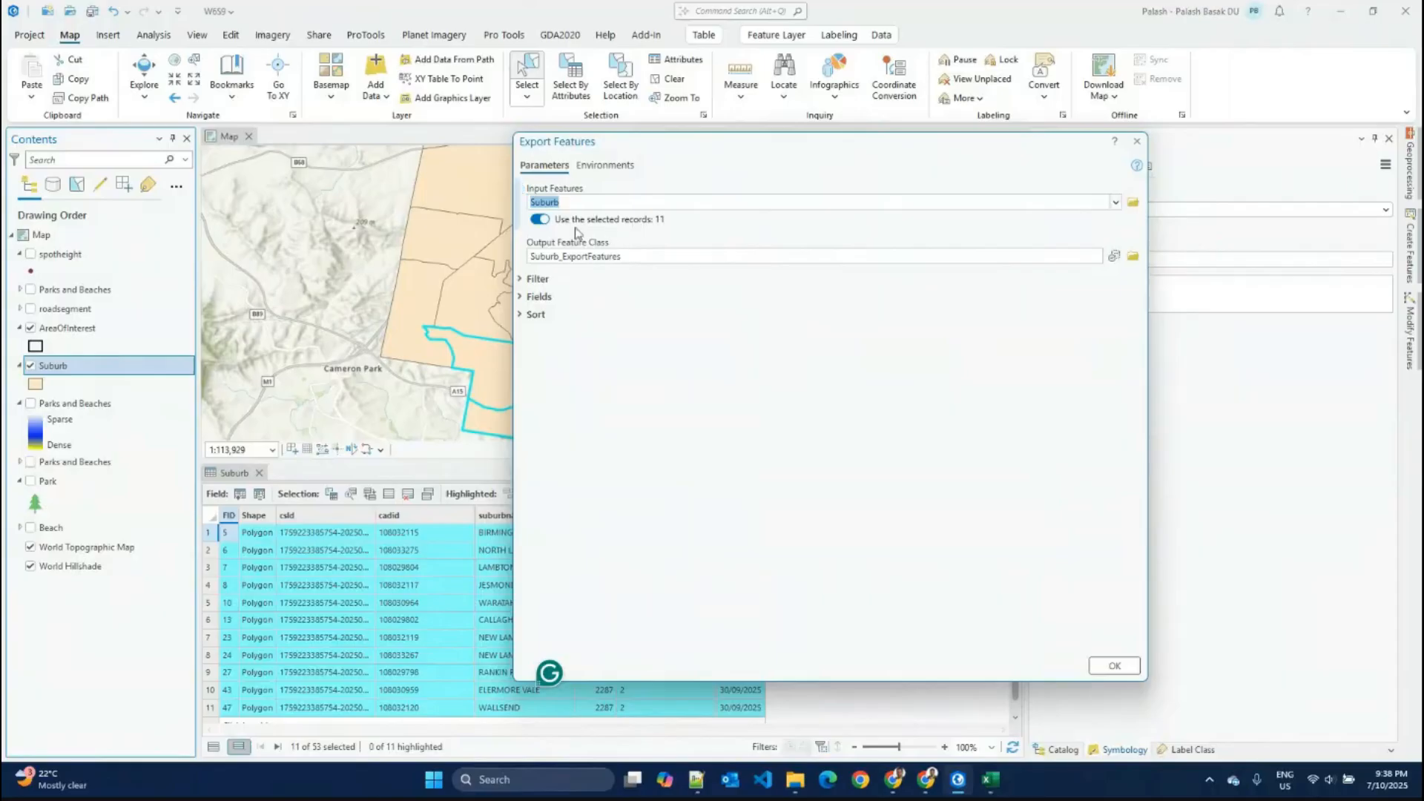
{"action": "left_click", "coordinate": [539, 221]}
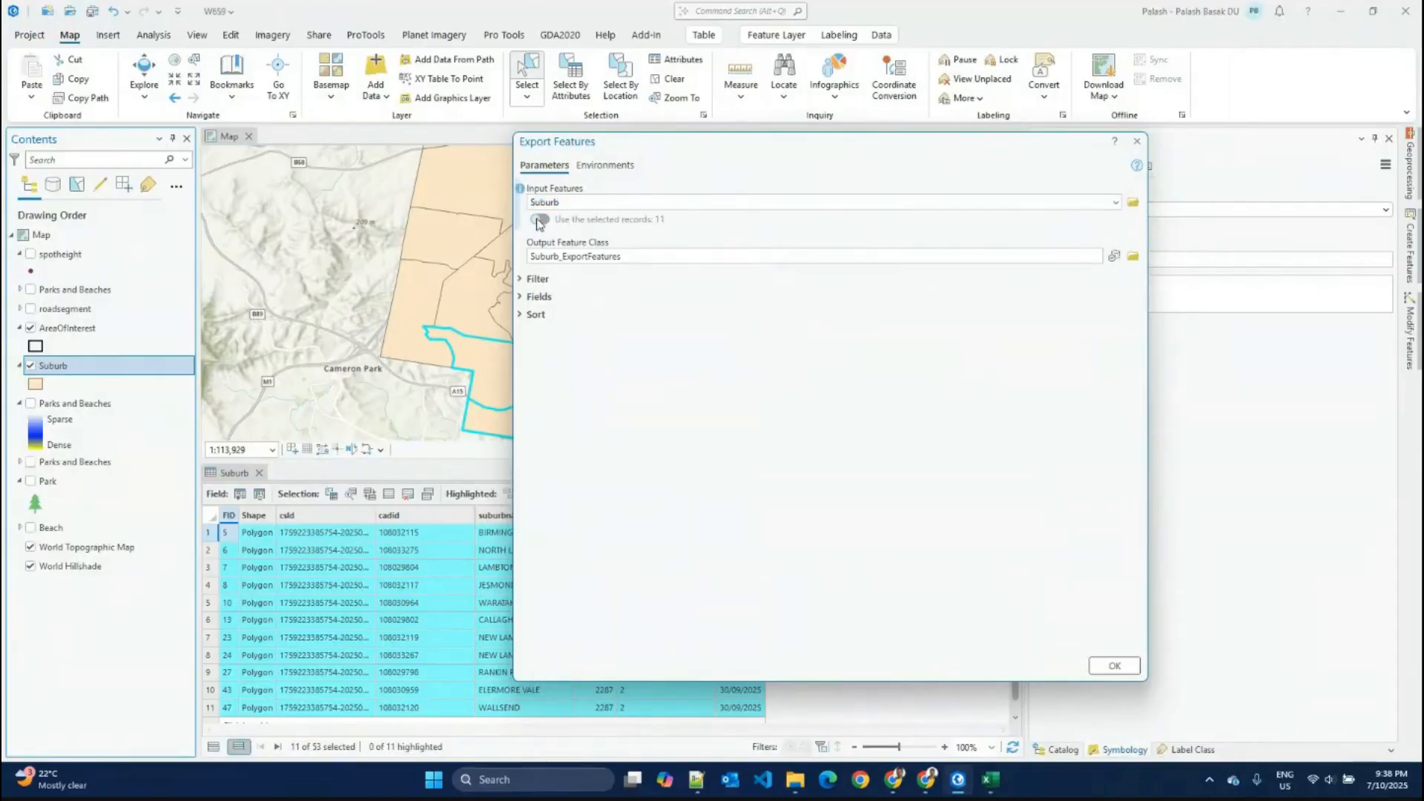
{"action": "left_click", "coordinate": [540, 221]}
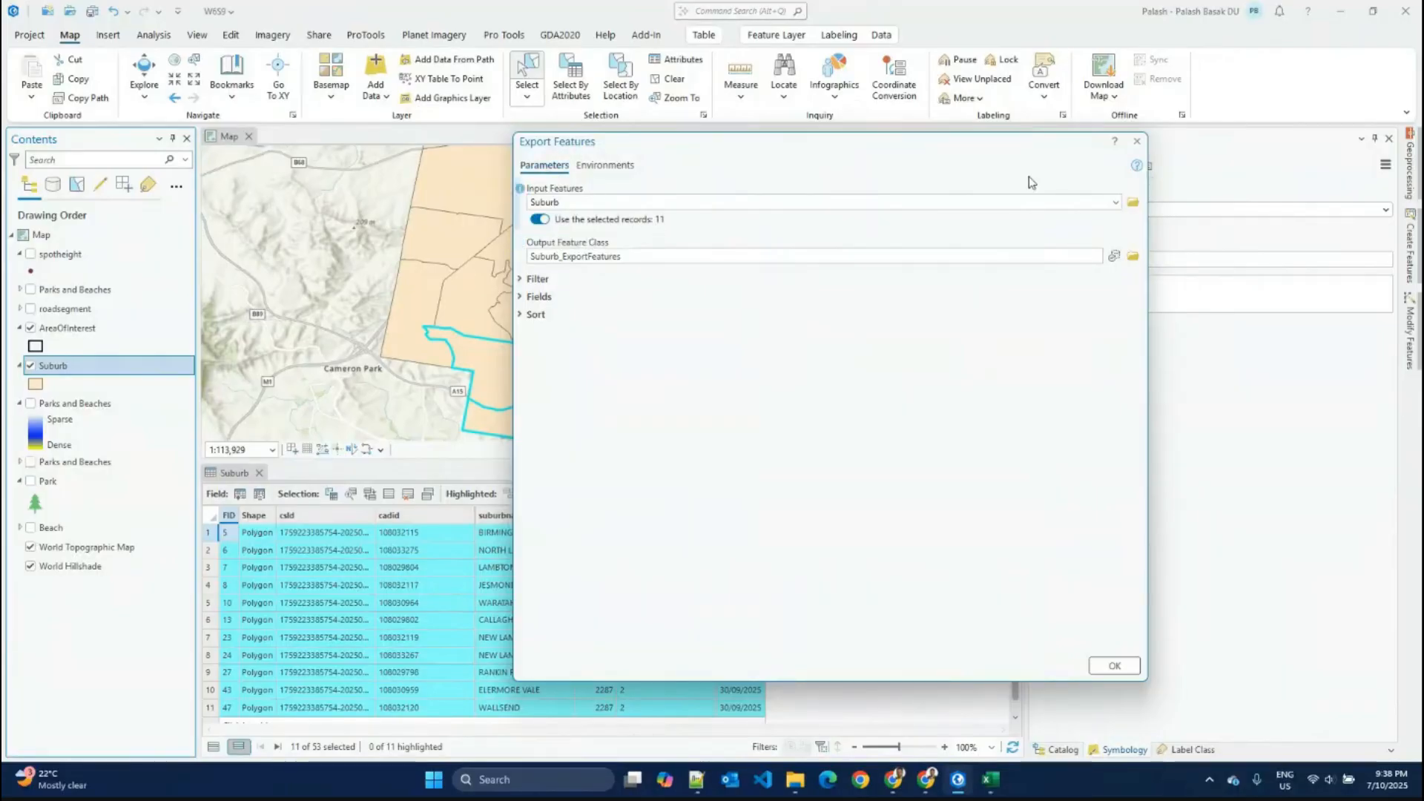
{"action": "left_click", "coordinate": [1137, 141]}
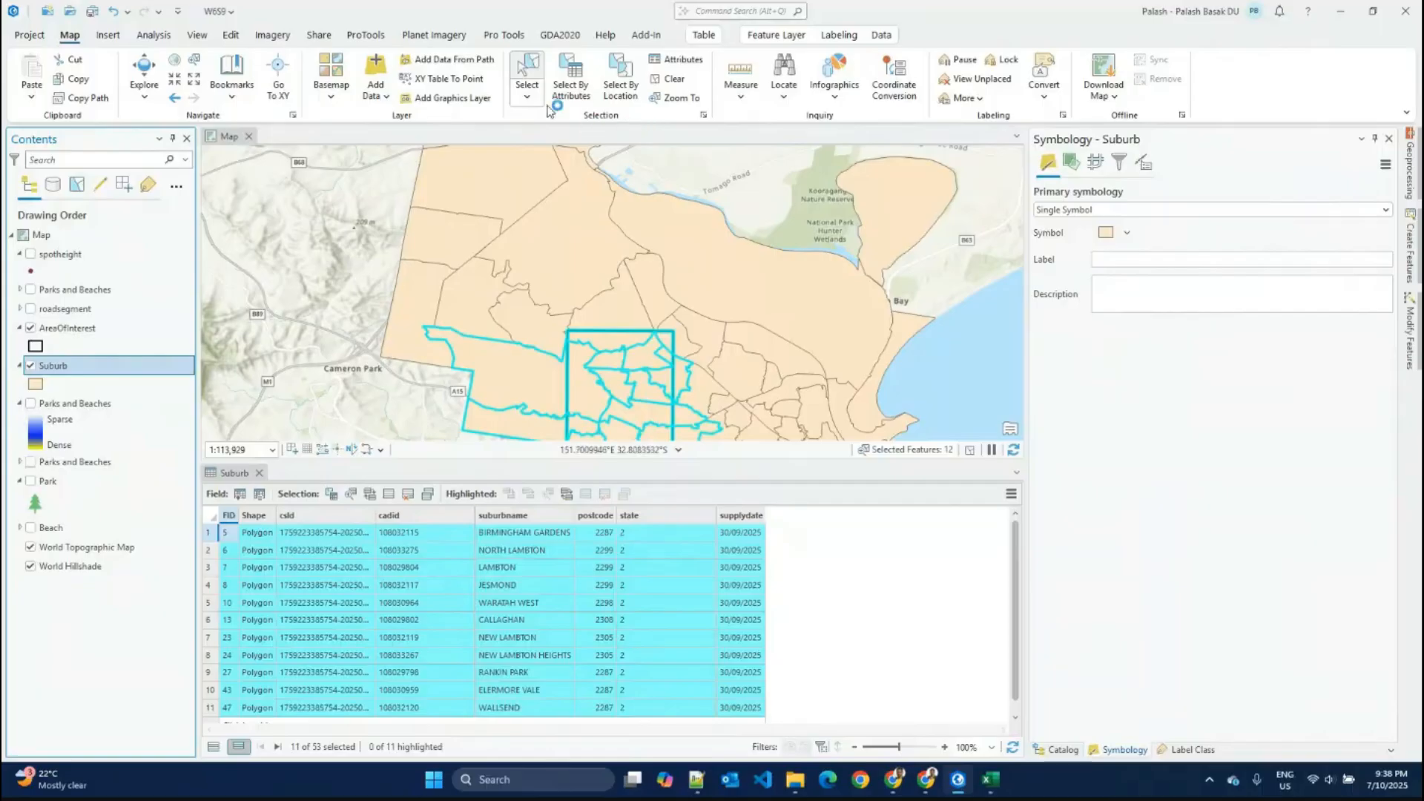
Step: Close the Suburb attribute table and clear the feature selection on the map
{"action": "left_click", "coordinate": [259, 473]}
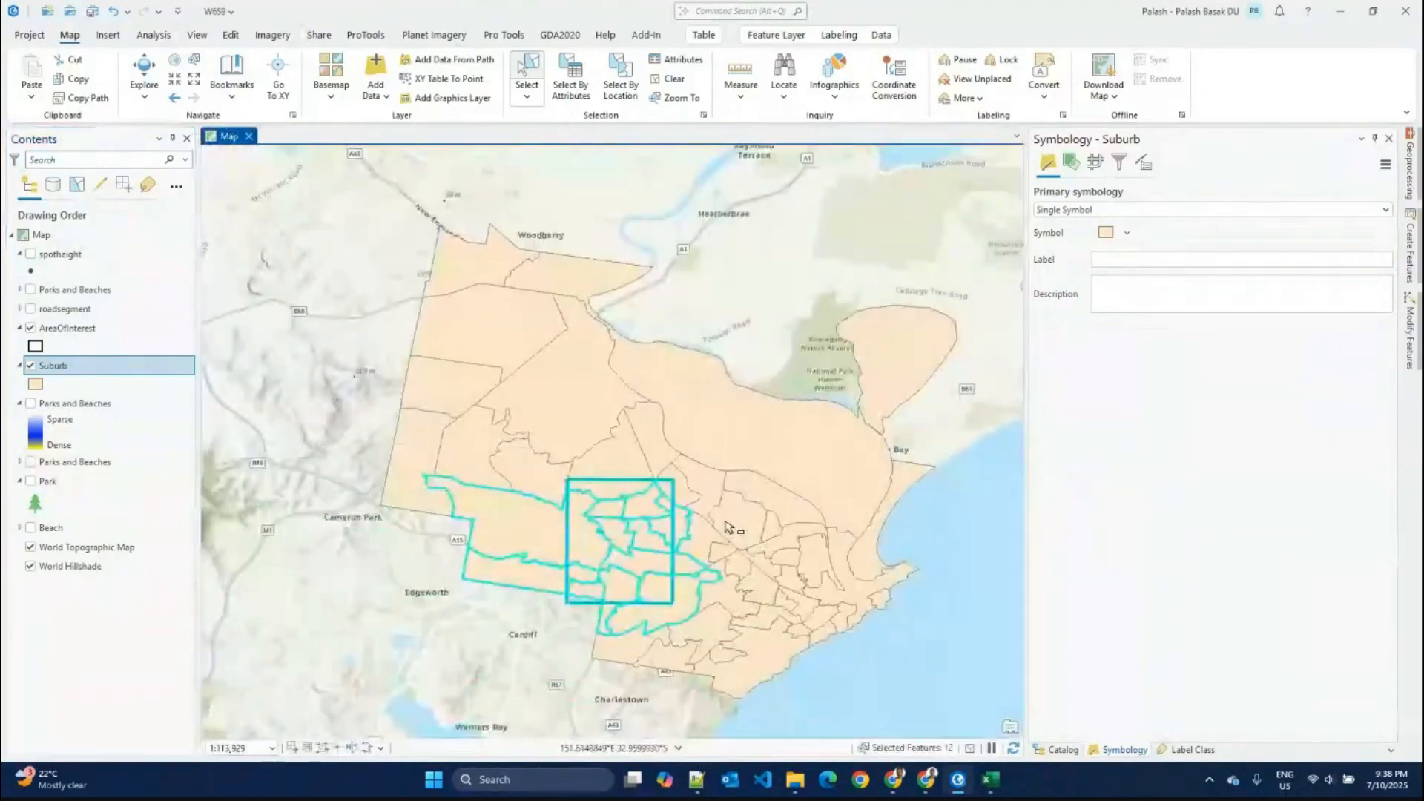
{"action": "left_click", "coordinate": [672, 79]}
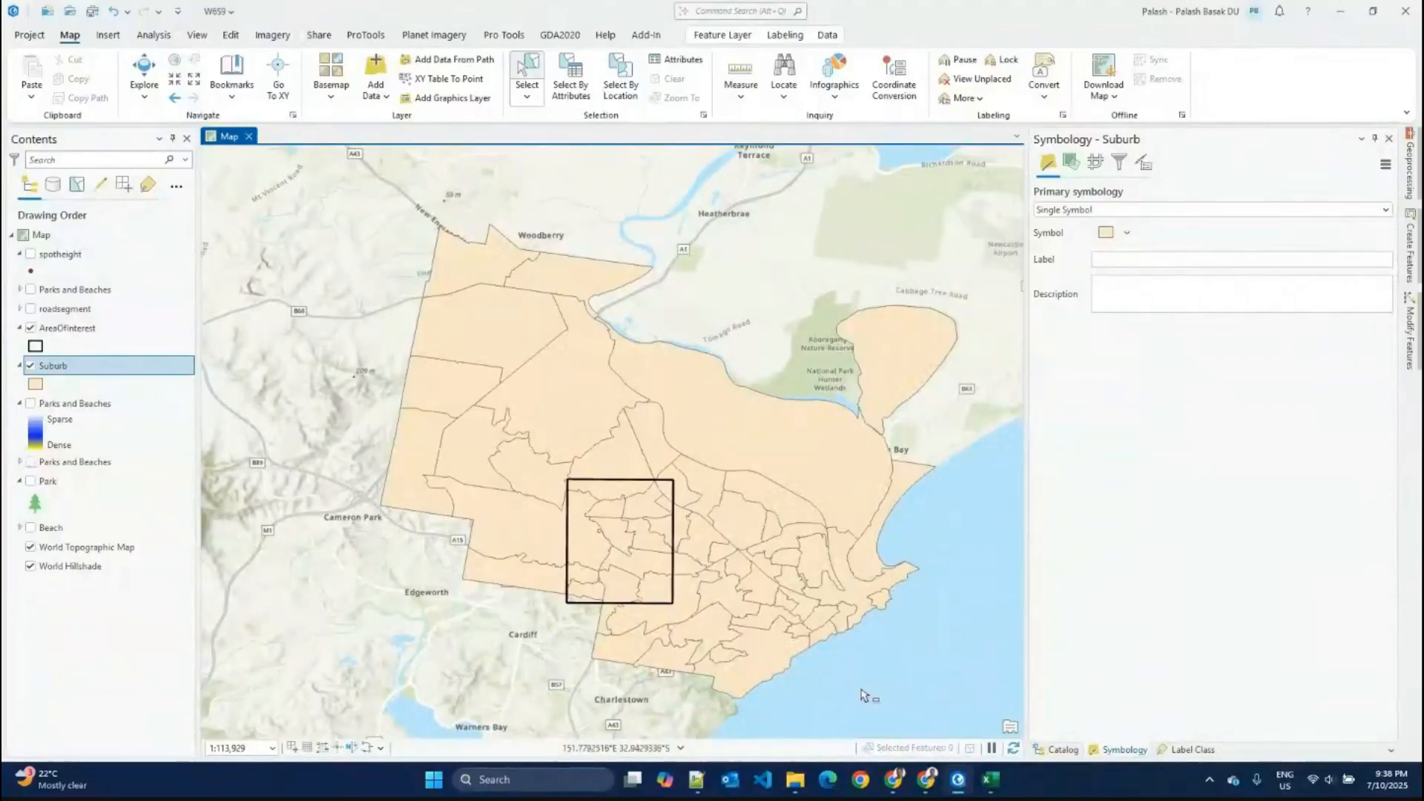
Step: Switch to the Google Slides deck in Chrome and present it full screen from the "Interactive feature selection" slide
{"action": "mouse_move", "coordinate": [896, 778]}
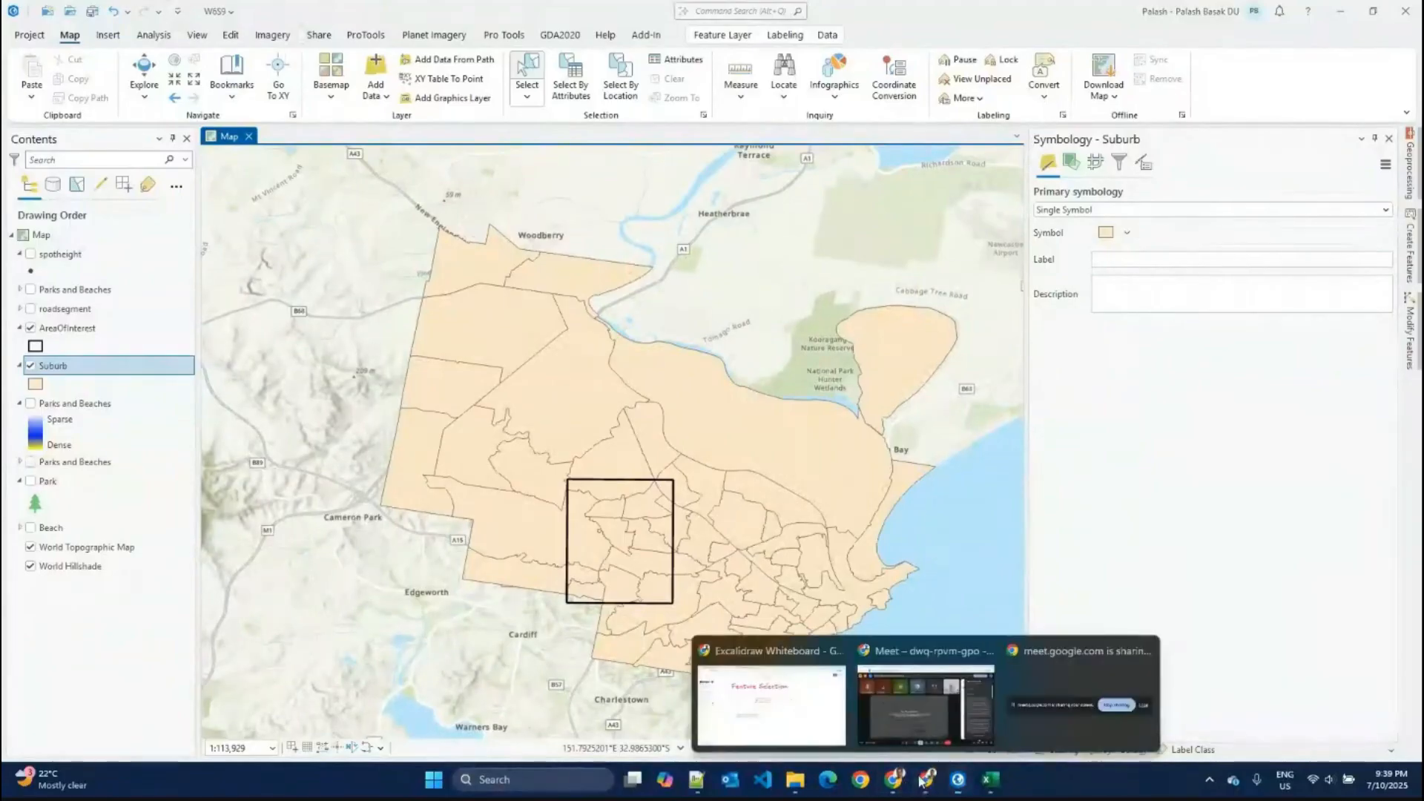
{"action": "left_click", "coordinate": [771, 701]}
{"action": "left_click", "coordinate": [130, 13]}
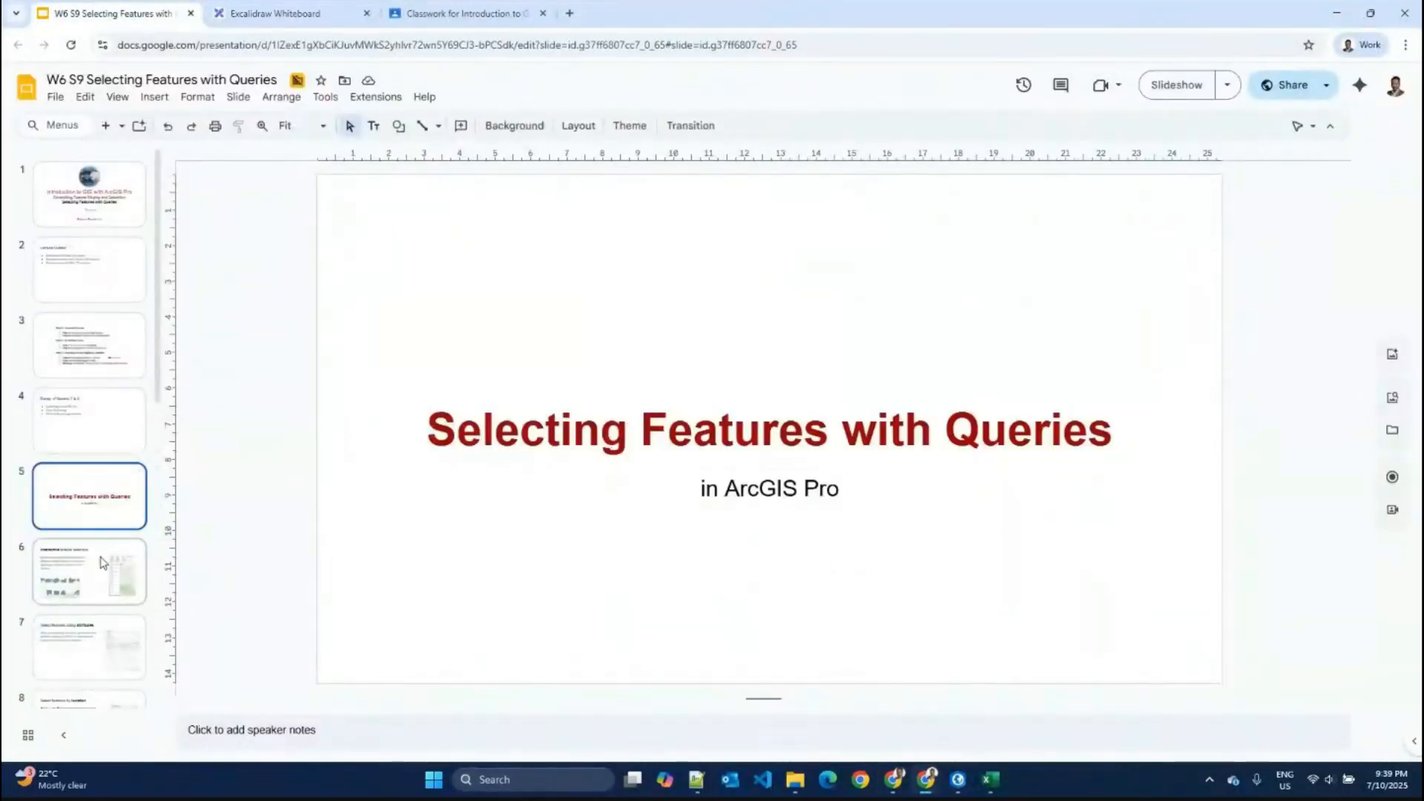
{"action": "left_click", "coordinate": [103, 562]}
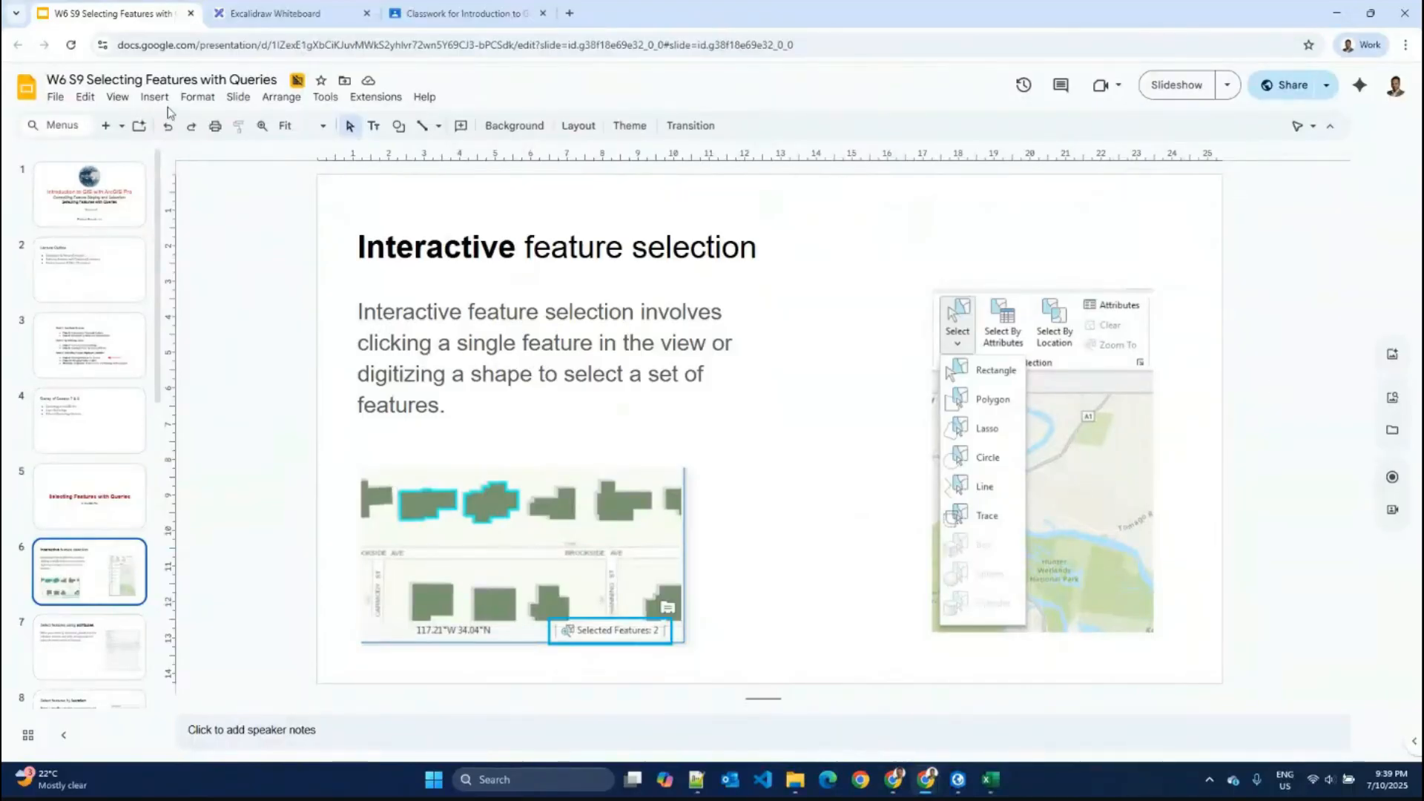
{"action": "left_click", "coordinate": [1182, 86]}
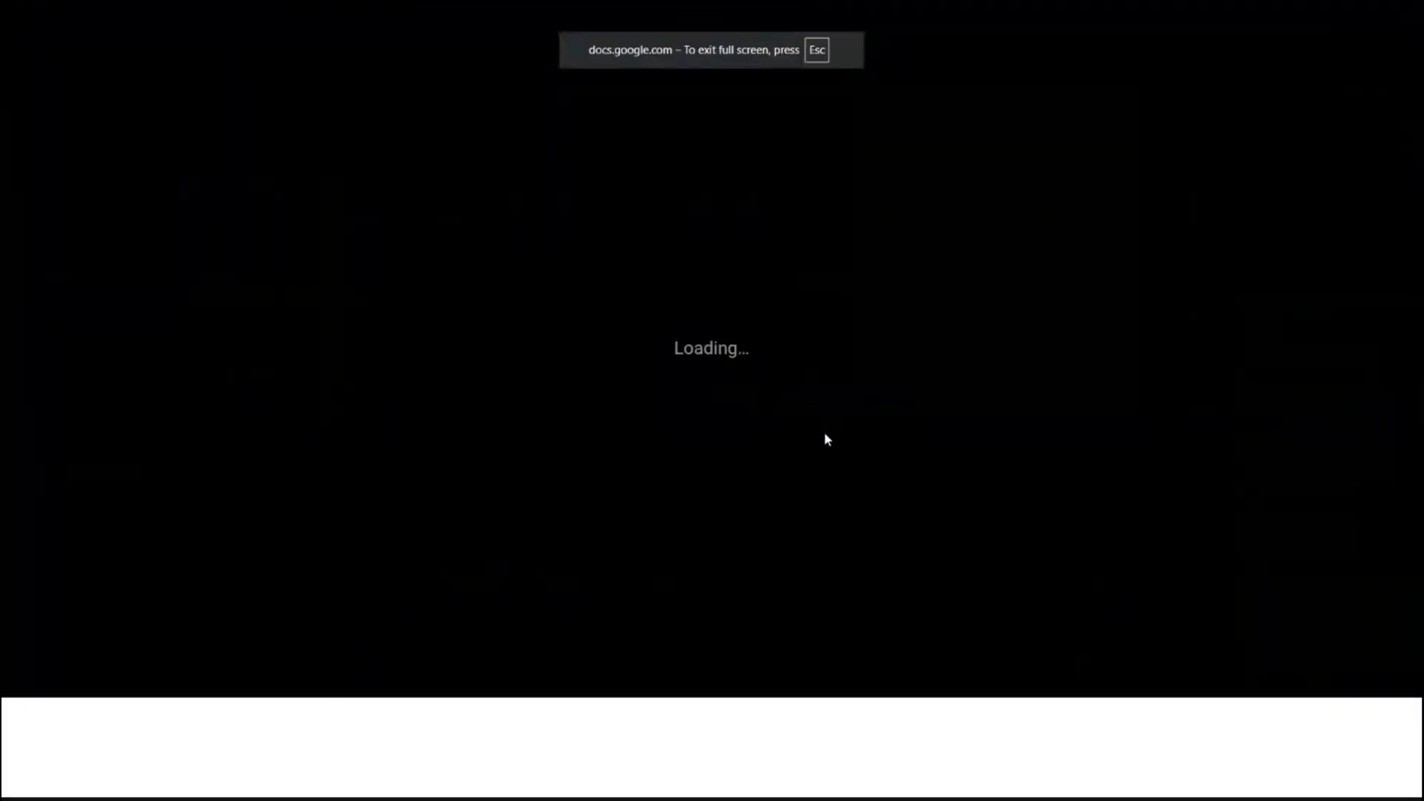
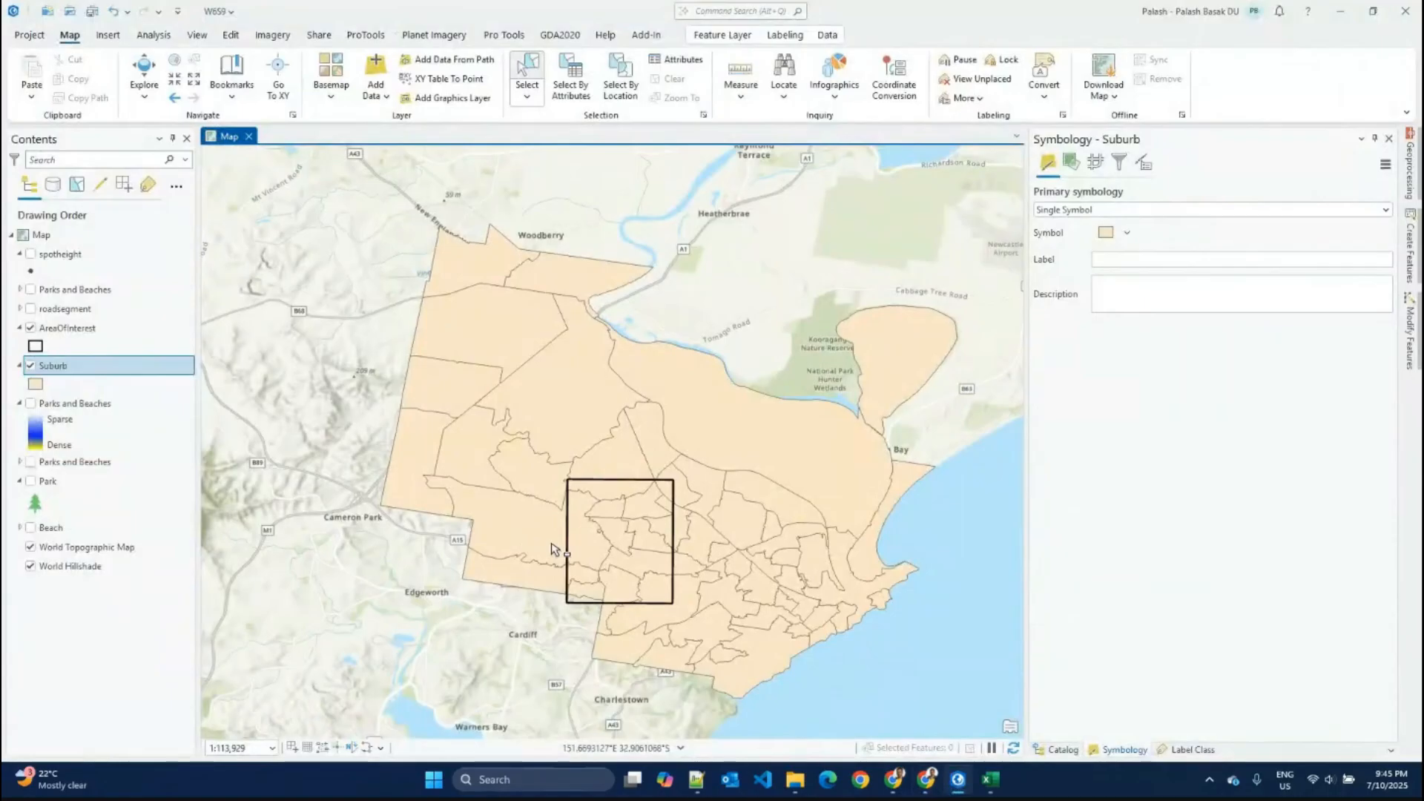
Step: Select suburbs by attributes with postcode equal to 2300, removing the suburbname clause from the expression
{"action": "left_click", "coordinate": [569, 82]}
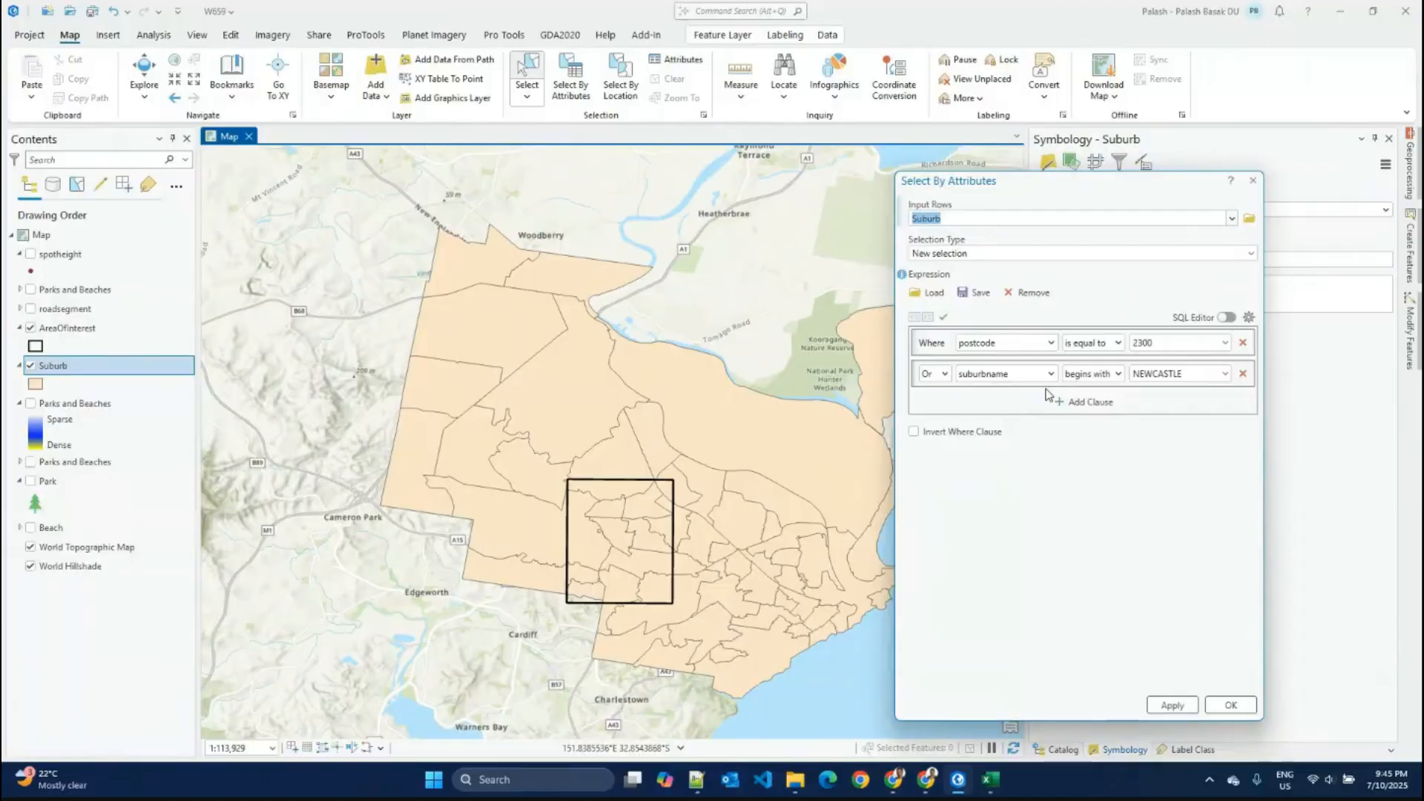
{"action": "left_click", "coordinate": [1244, 373]}
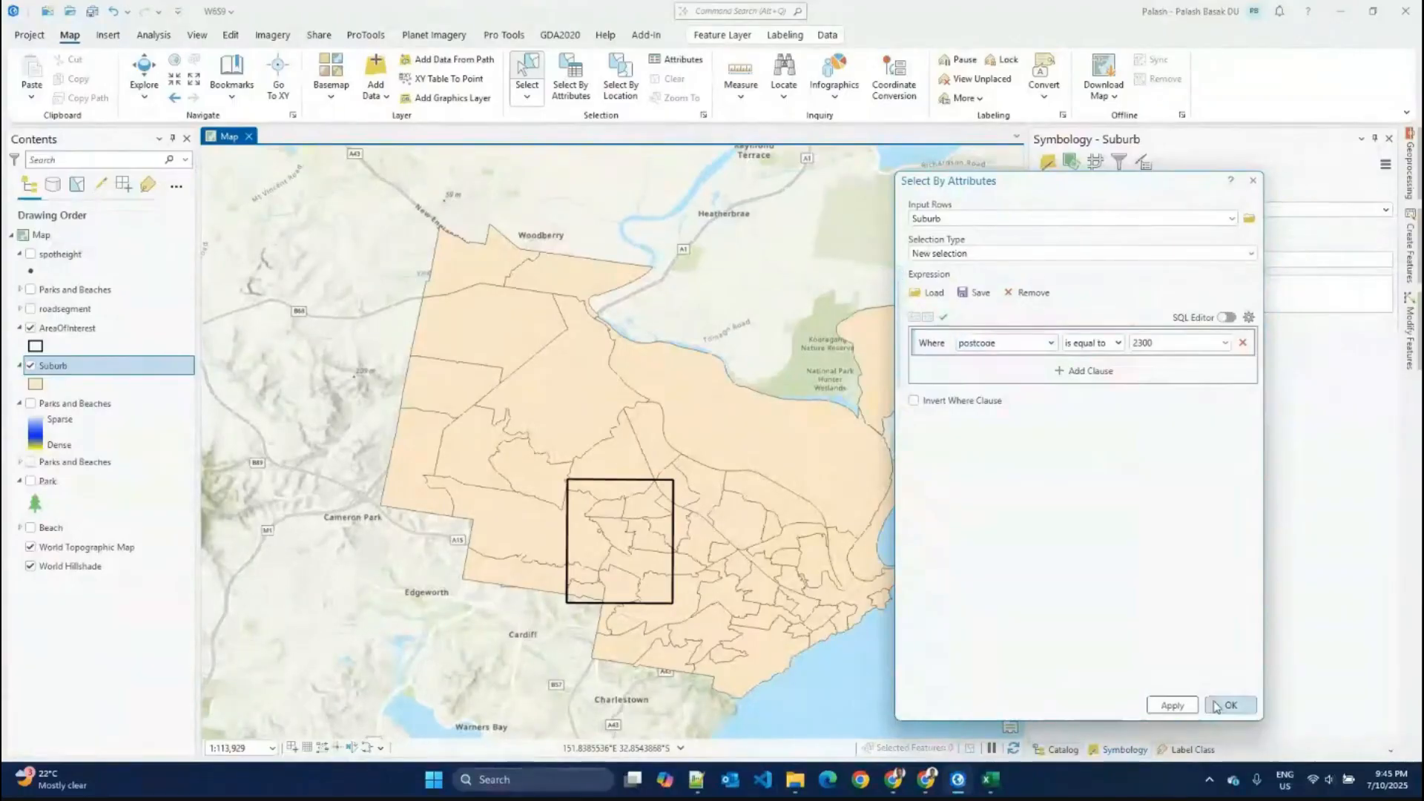
{"action": "left_click", "coordinate": [1172, 705]}
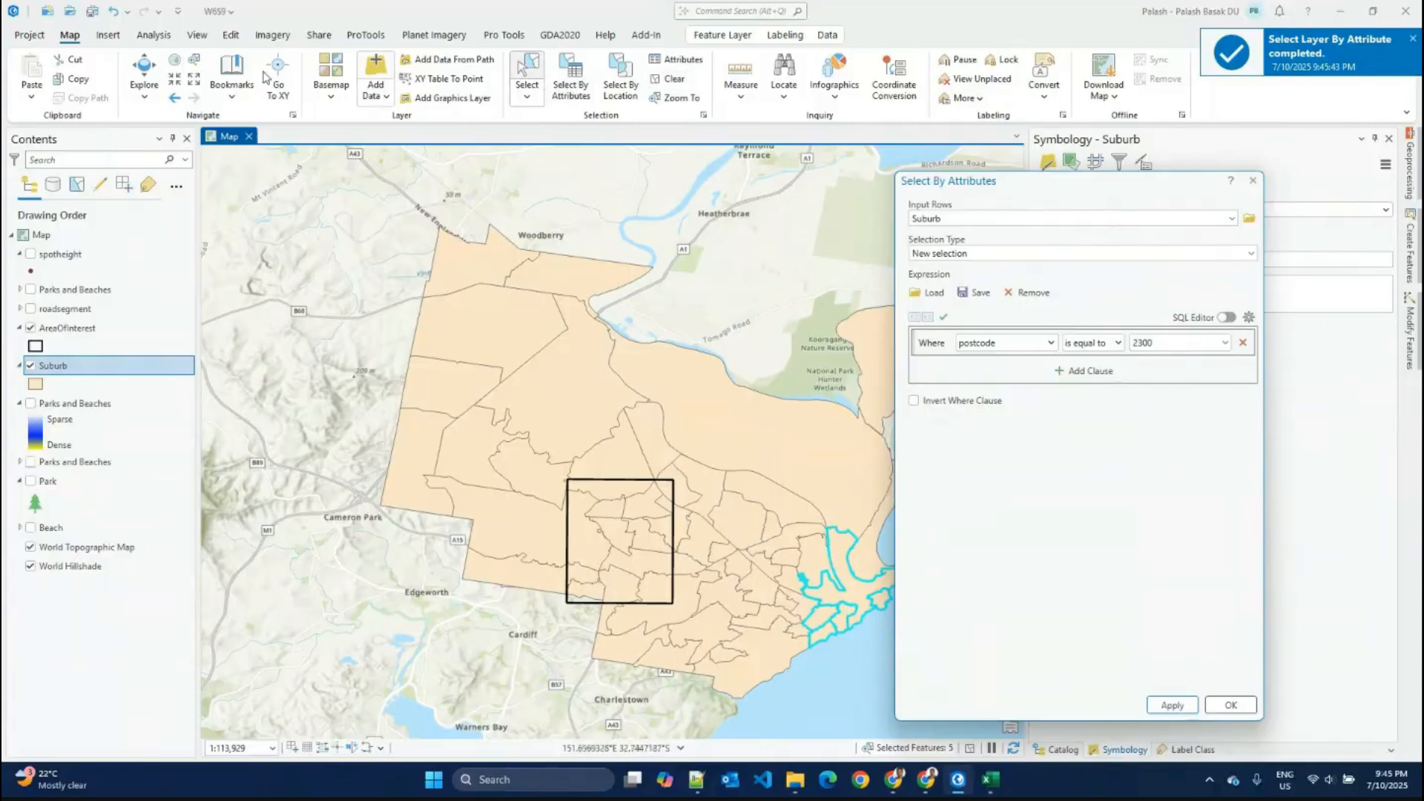
Step: Display the postcode query on the Suburb layer in the SQL editor and examine its expression
{"action": "left_click", "coordinate": [144, 74]}
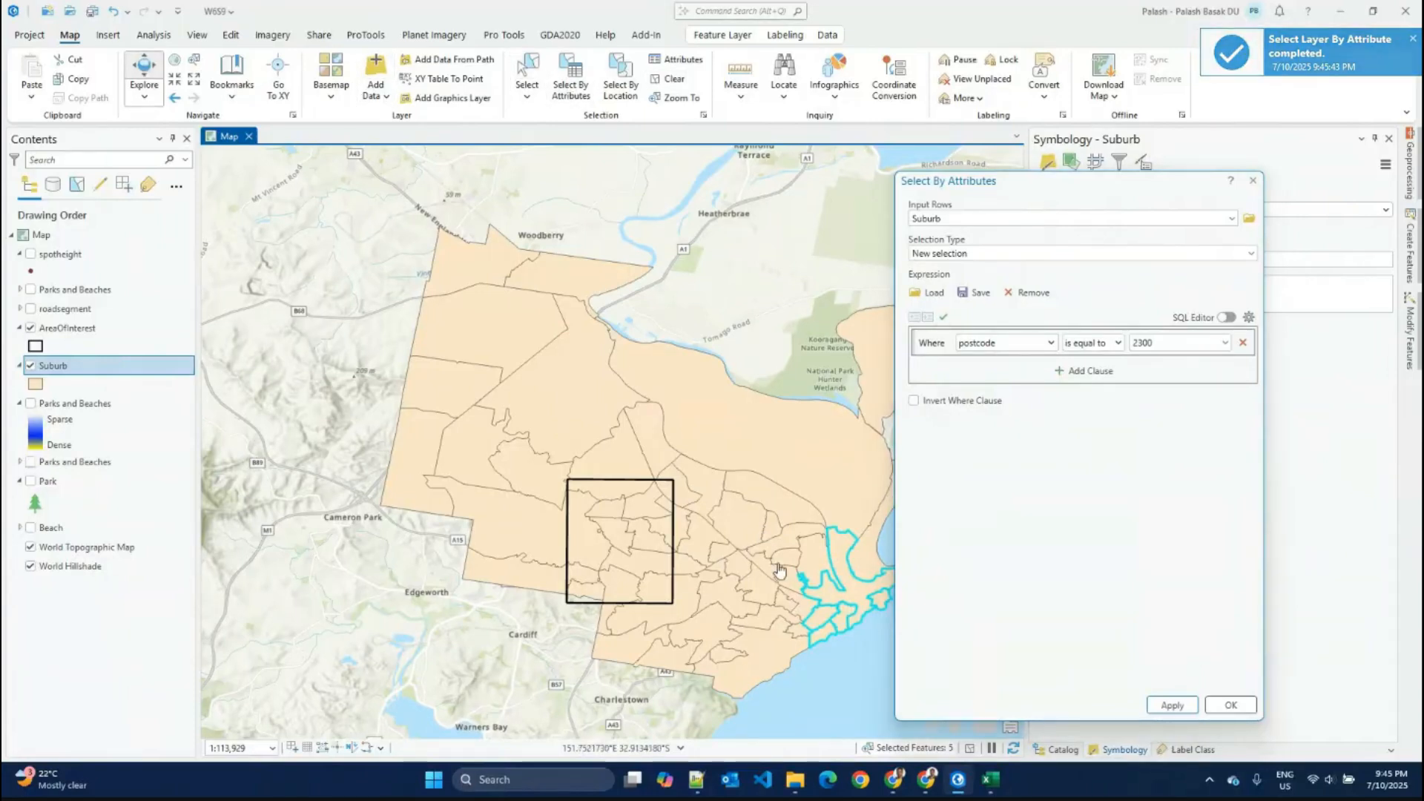
{"action": "scroll", "coordinate": [779, 570], "scroll_direction": "up", "scroll_amount": 3}
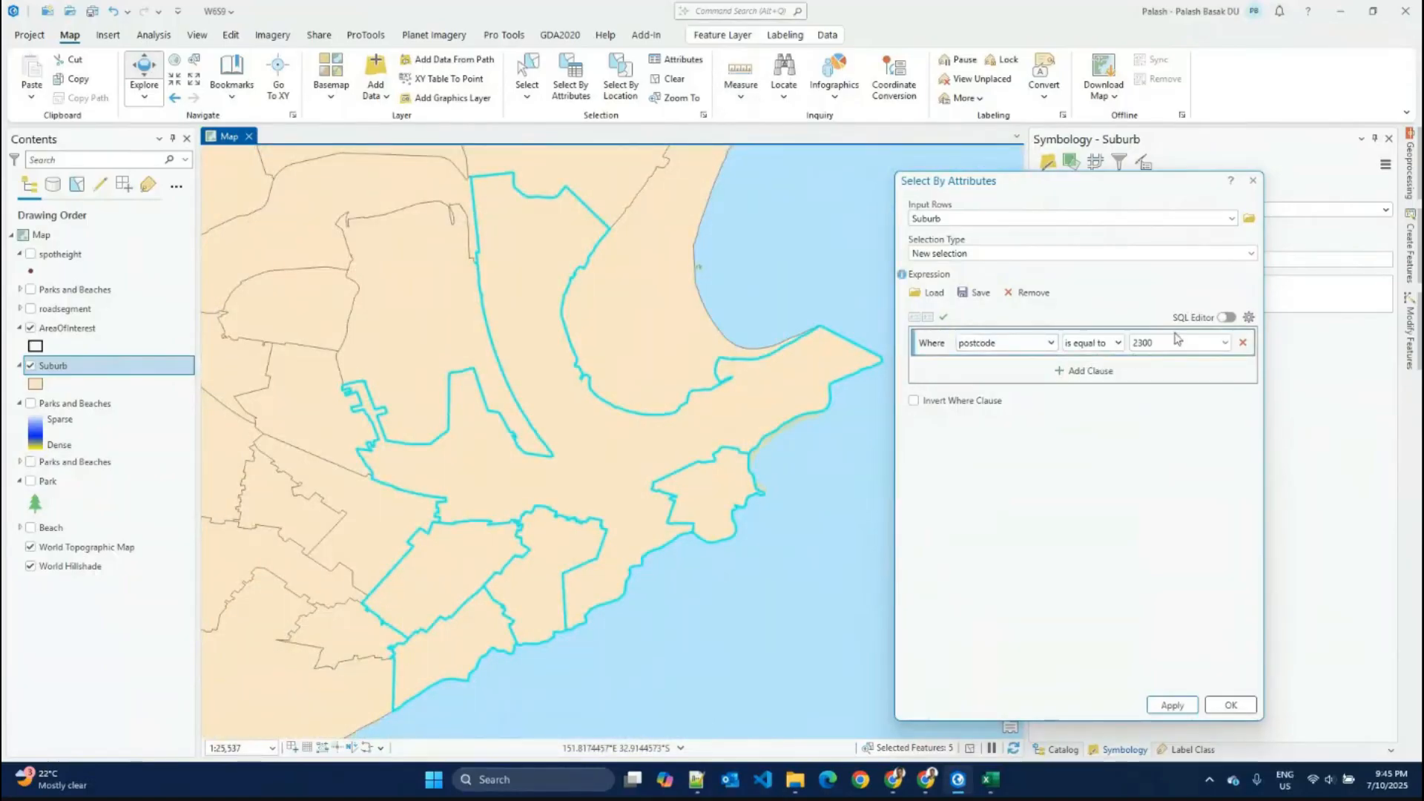
{"action": "left_click", "coordinate": [1226, 318]}
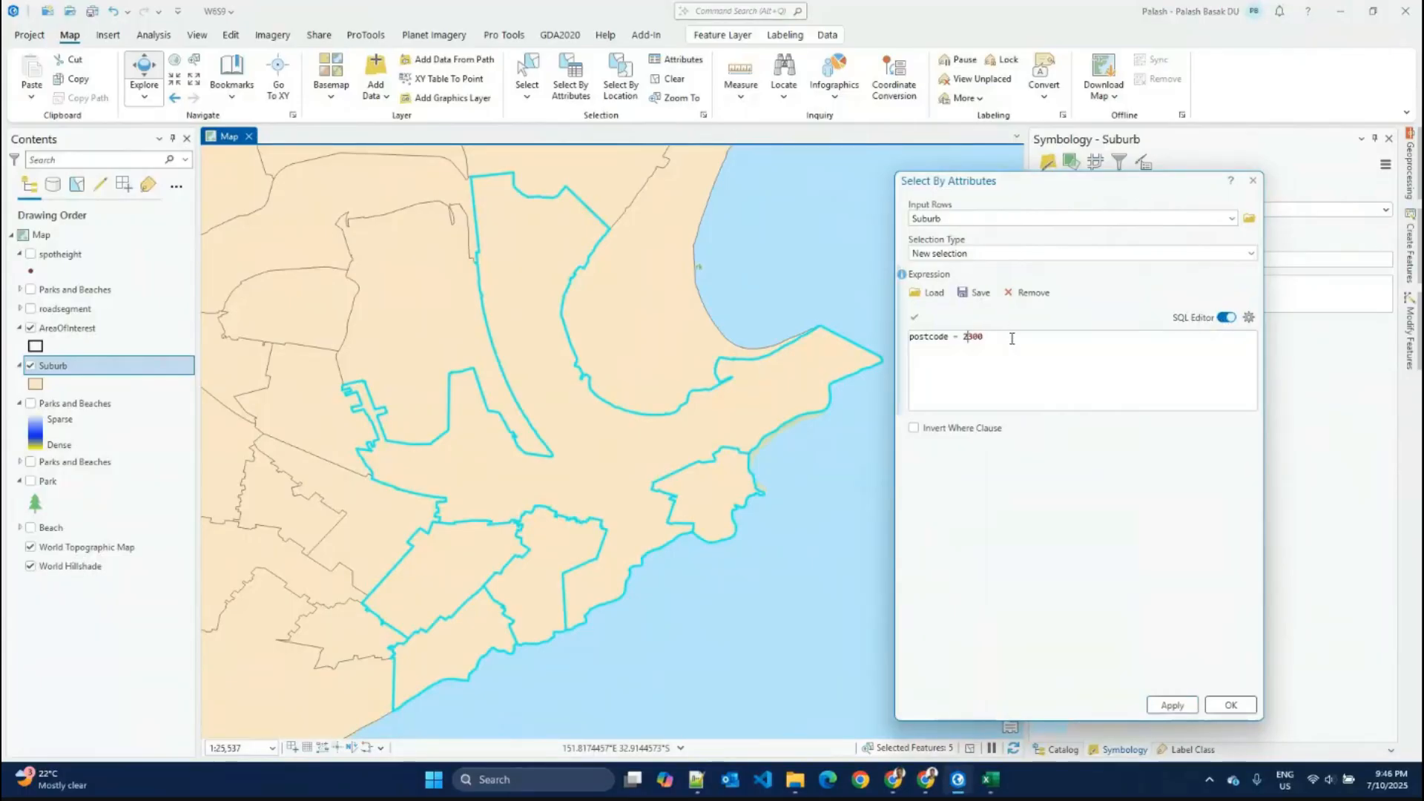
{"action": "key", "text": "ctrl+a"}
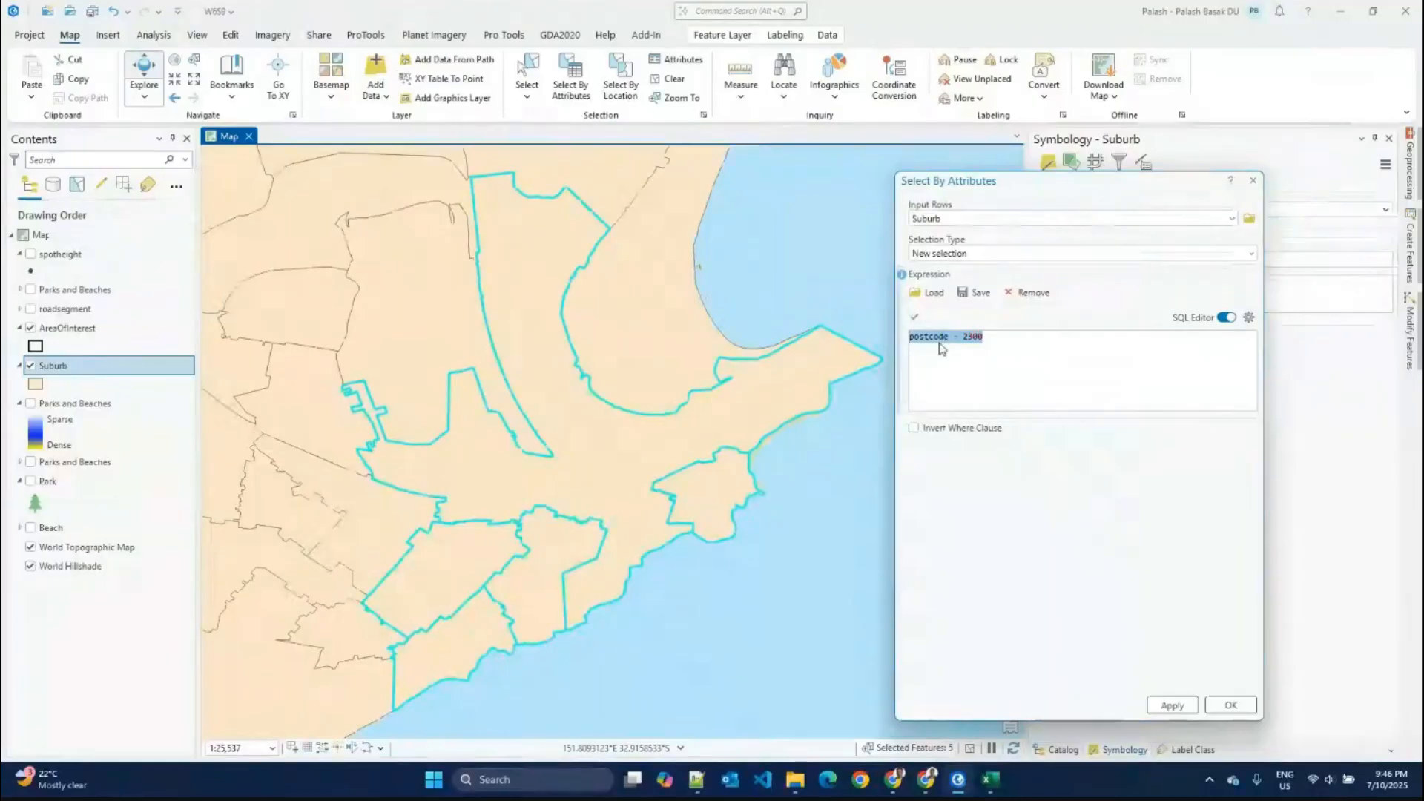
{"action": "left_click", "coordinate": [1011, 337]}
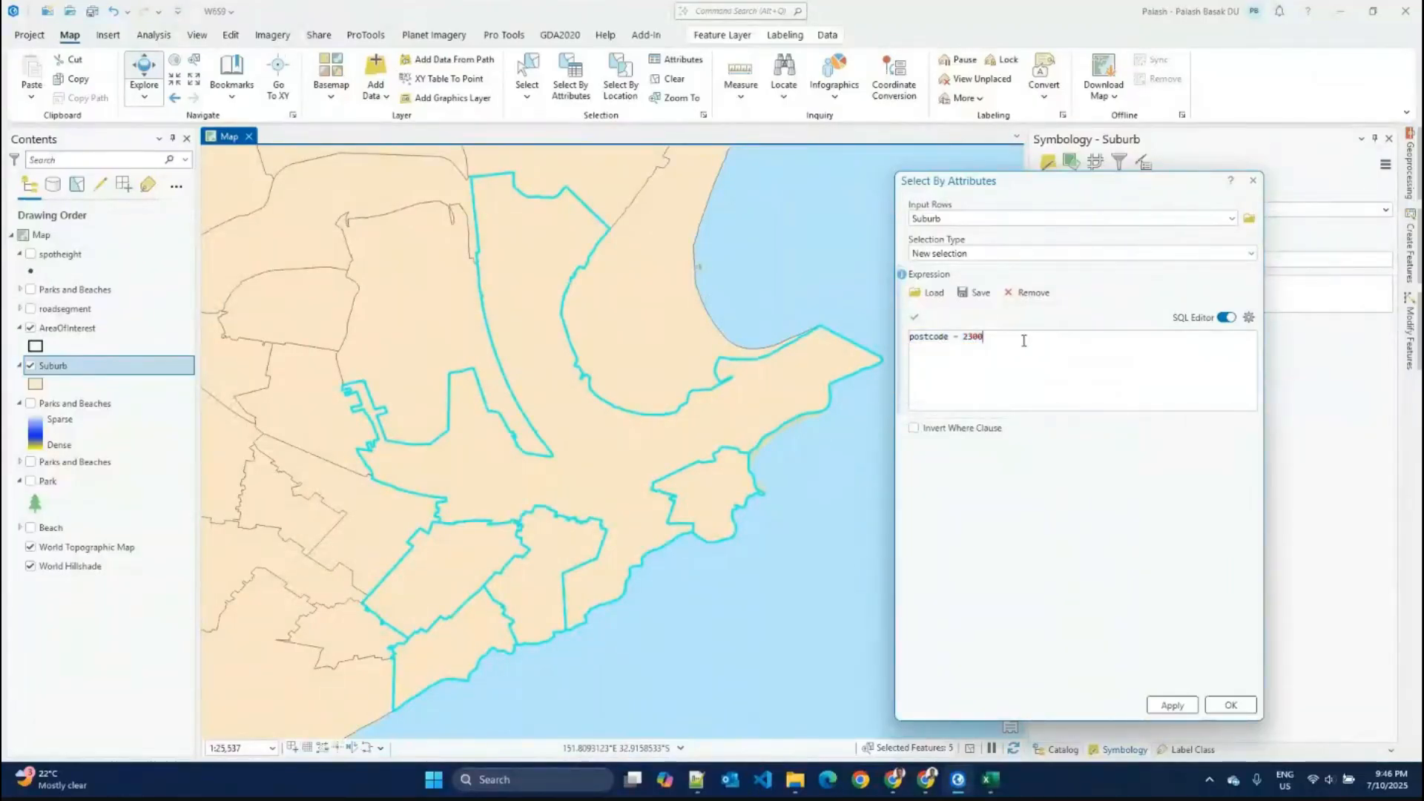
{"action": "key", "text": "ctrl+a"}
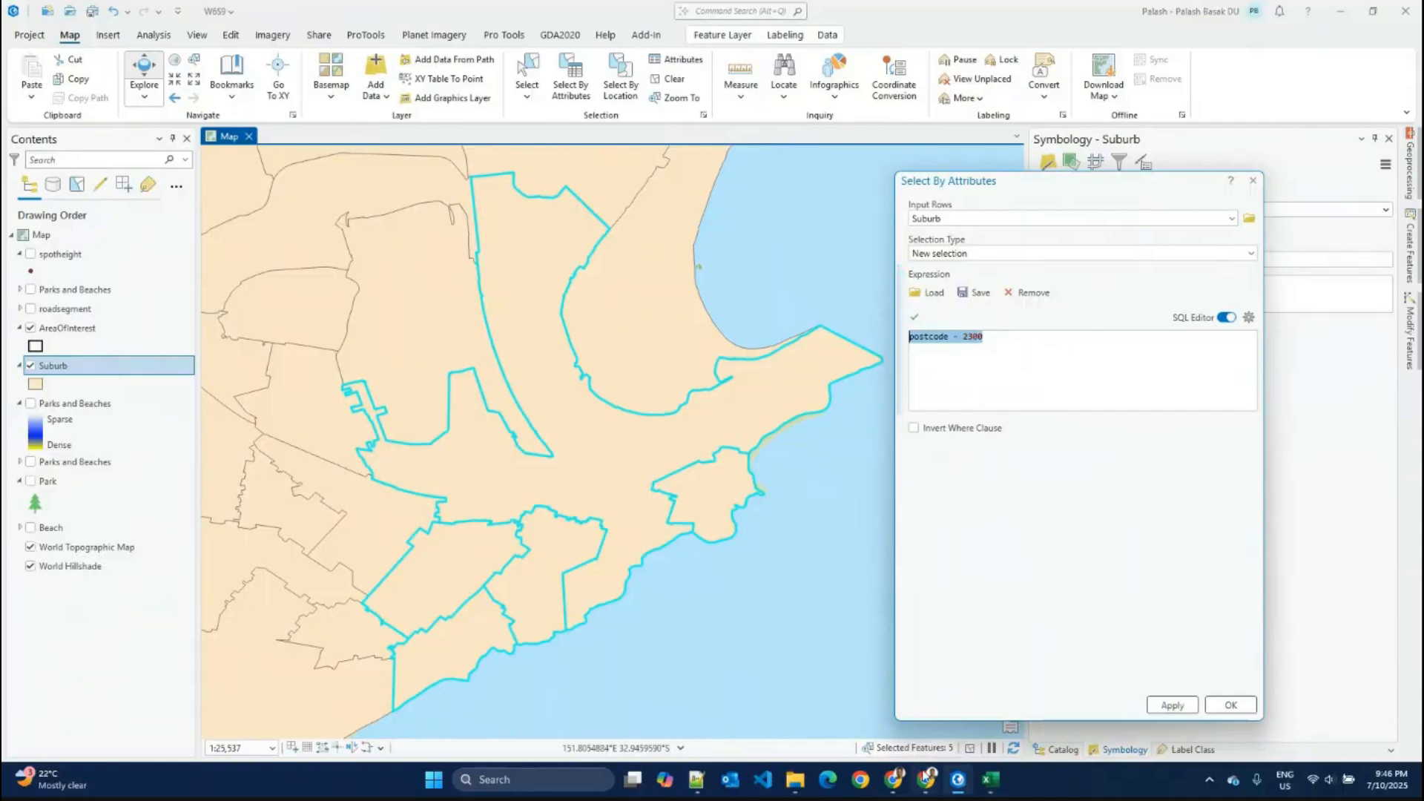
Step: Check the "Query expressions: SQL Editor" slide in Google Slides in Chrome and return to the postcode expression in ArcGIS Pro
{"action": "mouse_move", "coordinate": [936, 795]}
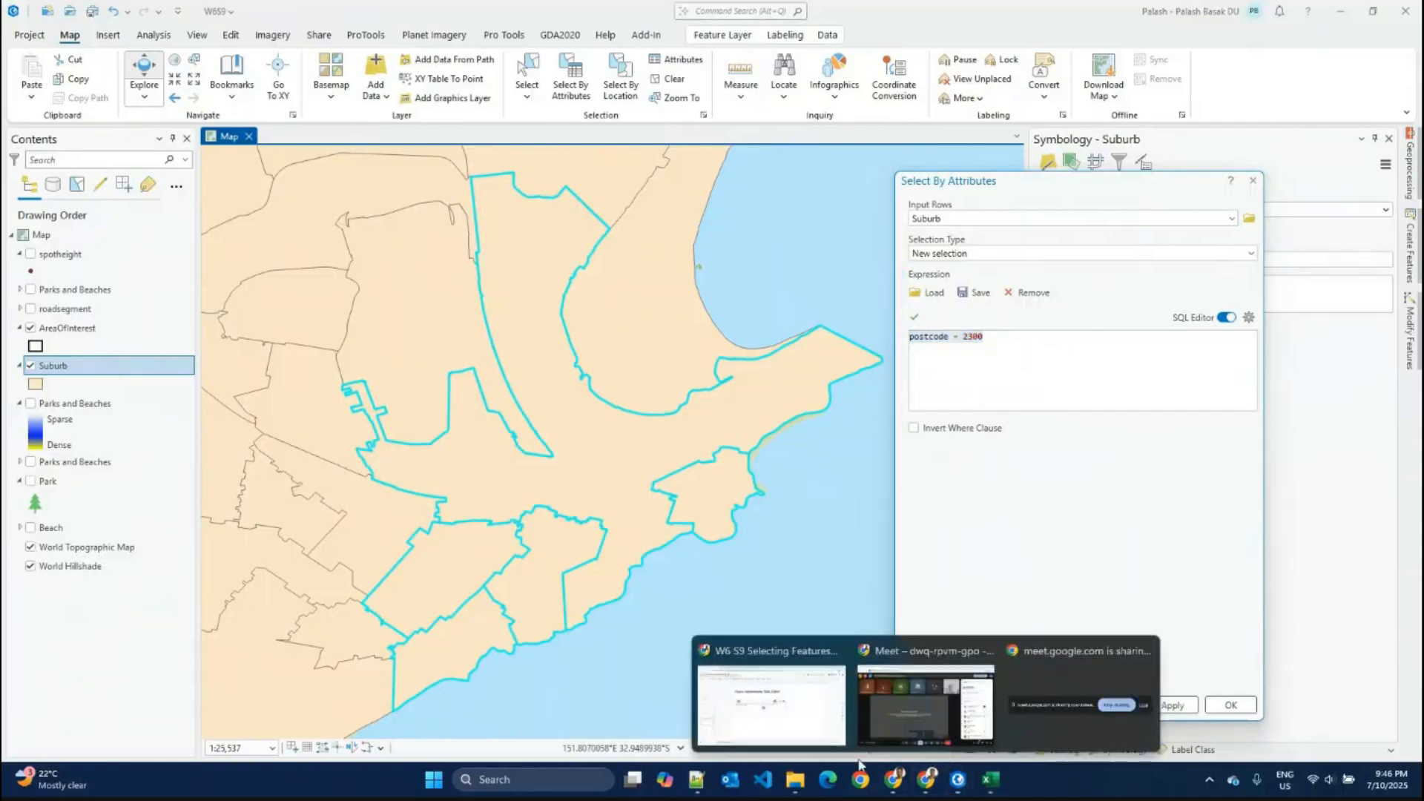
{"action": "left_click", "coordinate": [788, 708]}
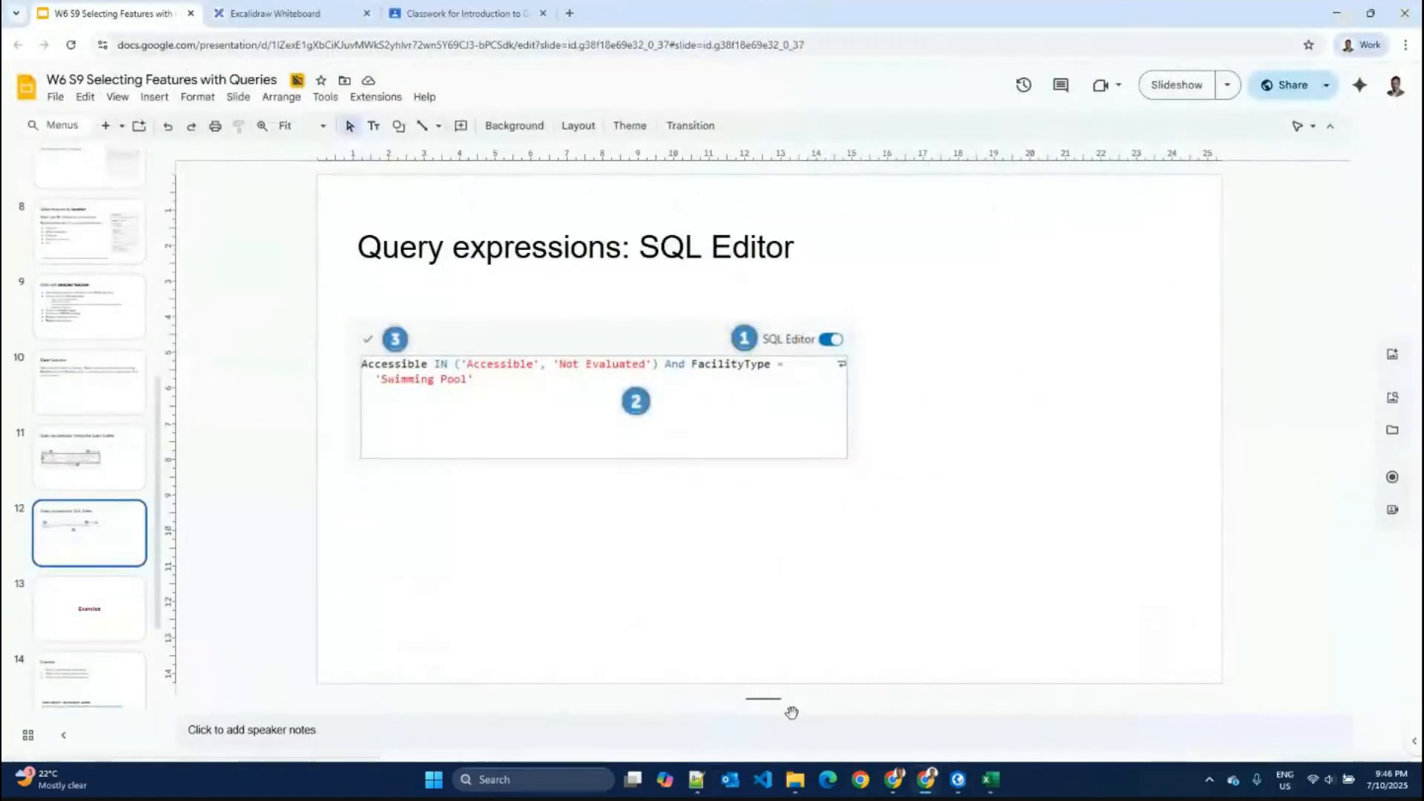
{"action": "left_click", "coordinate": [957, 779]}
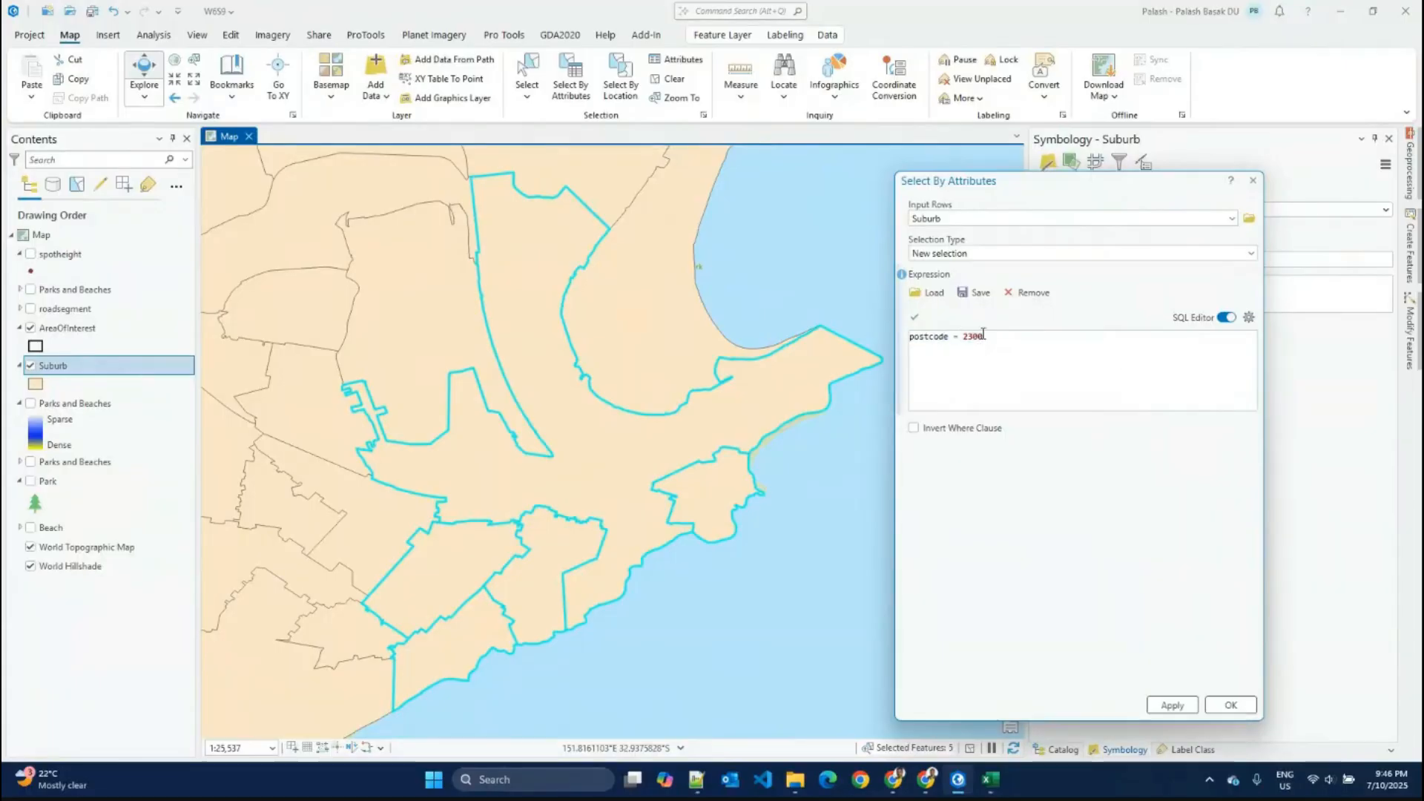
{"action": "left_click_drag", "start_coordinate": [1006, 339], "coordinate": [908, 338]}
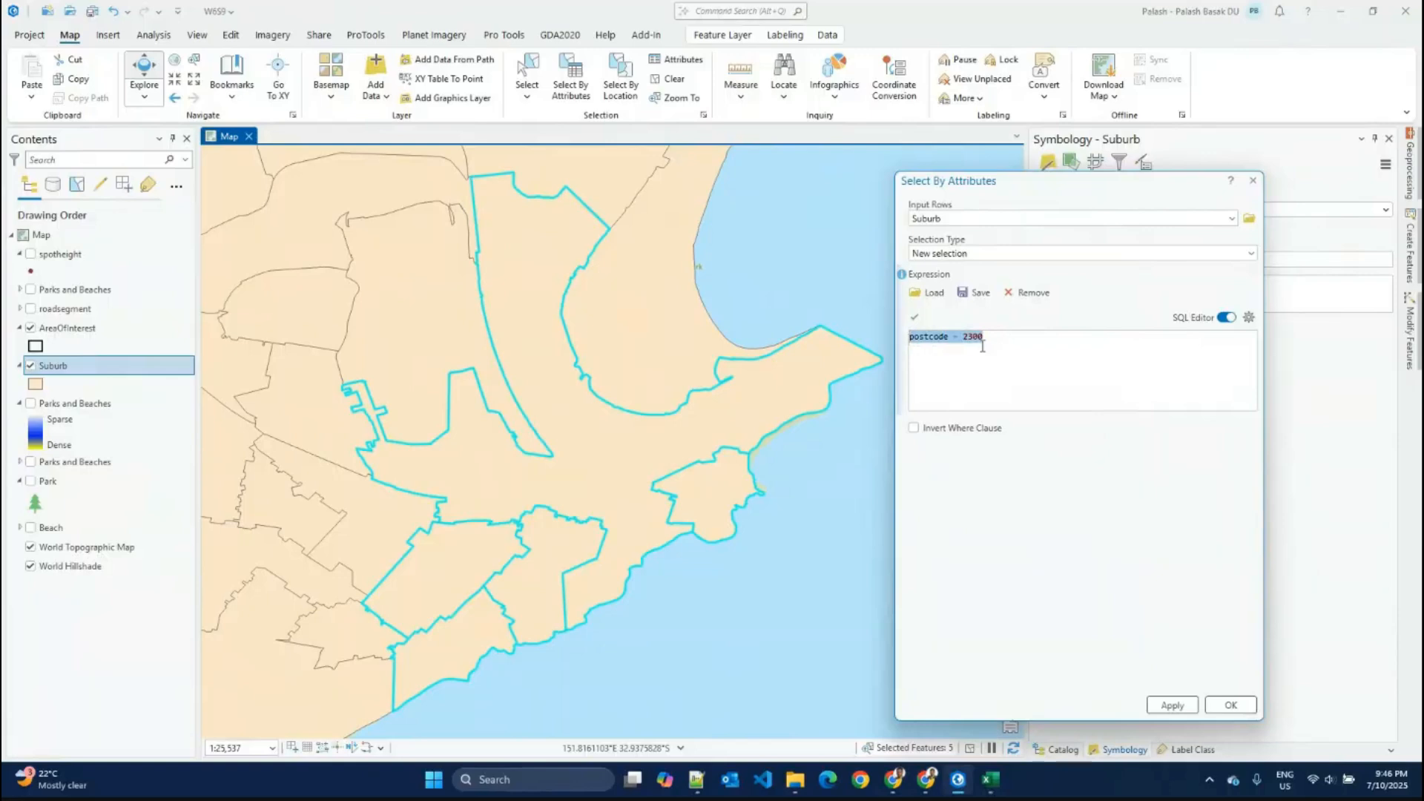
{"action": "left_click", "coordinate": [950, 385]}
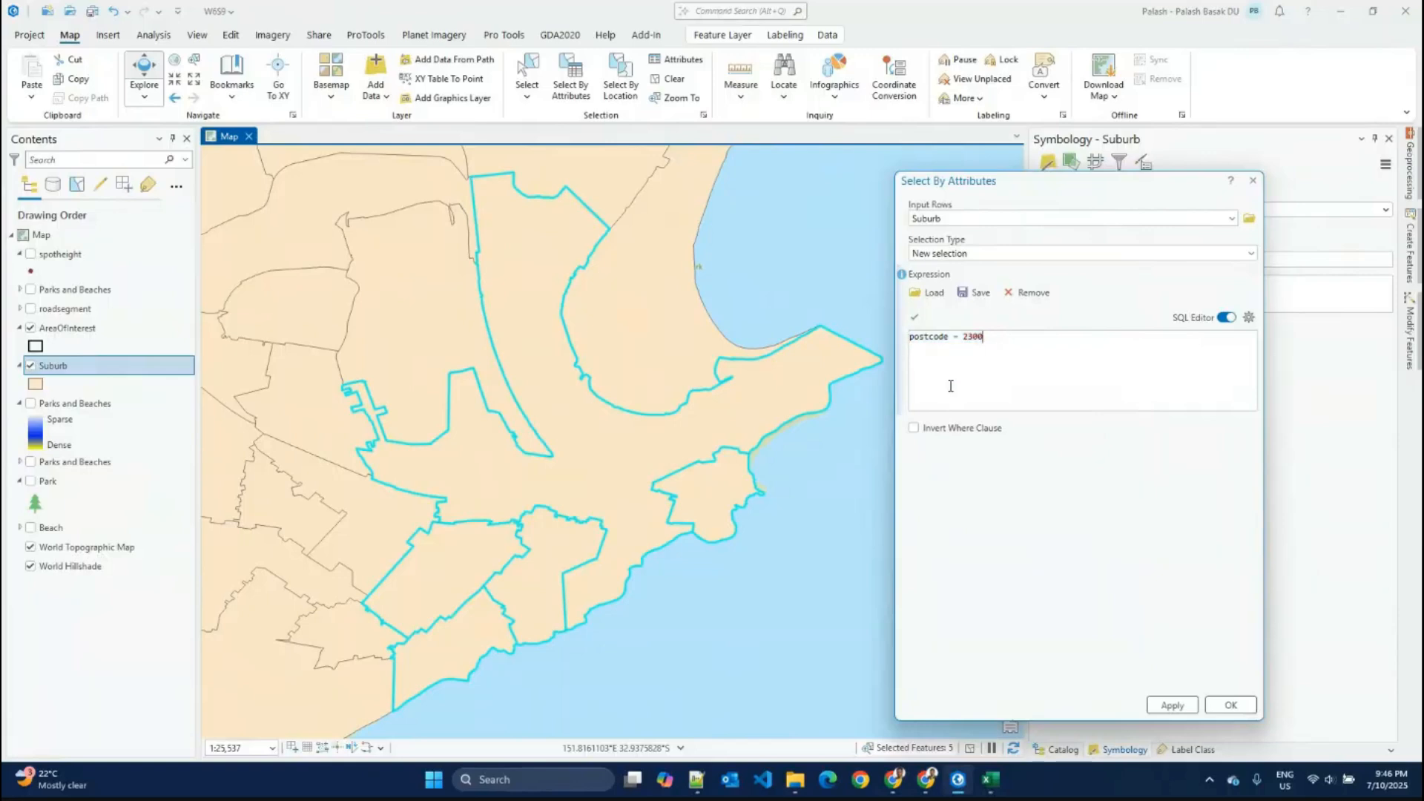
Step: Return the query to clause view and add an And clause where suburbname begins with NEWCASTLE
{"action": "left_click", "coordinate": [1227, 318]}
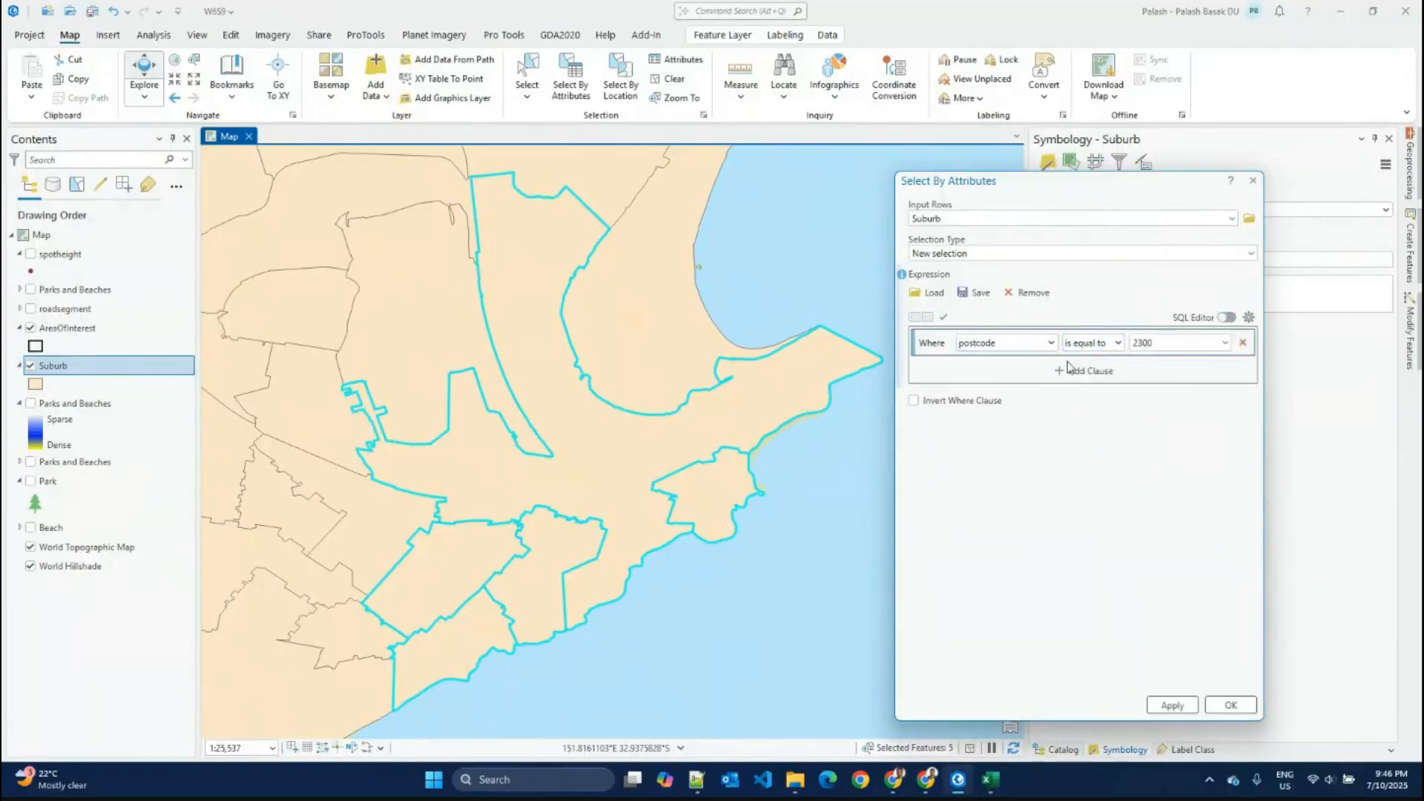
{"action": "left_click", "coordinate": [1073, 370]}
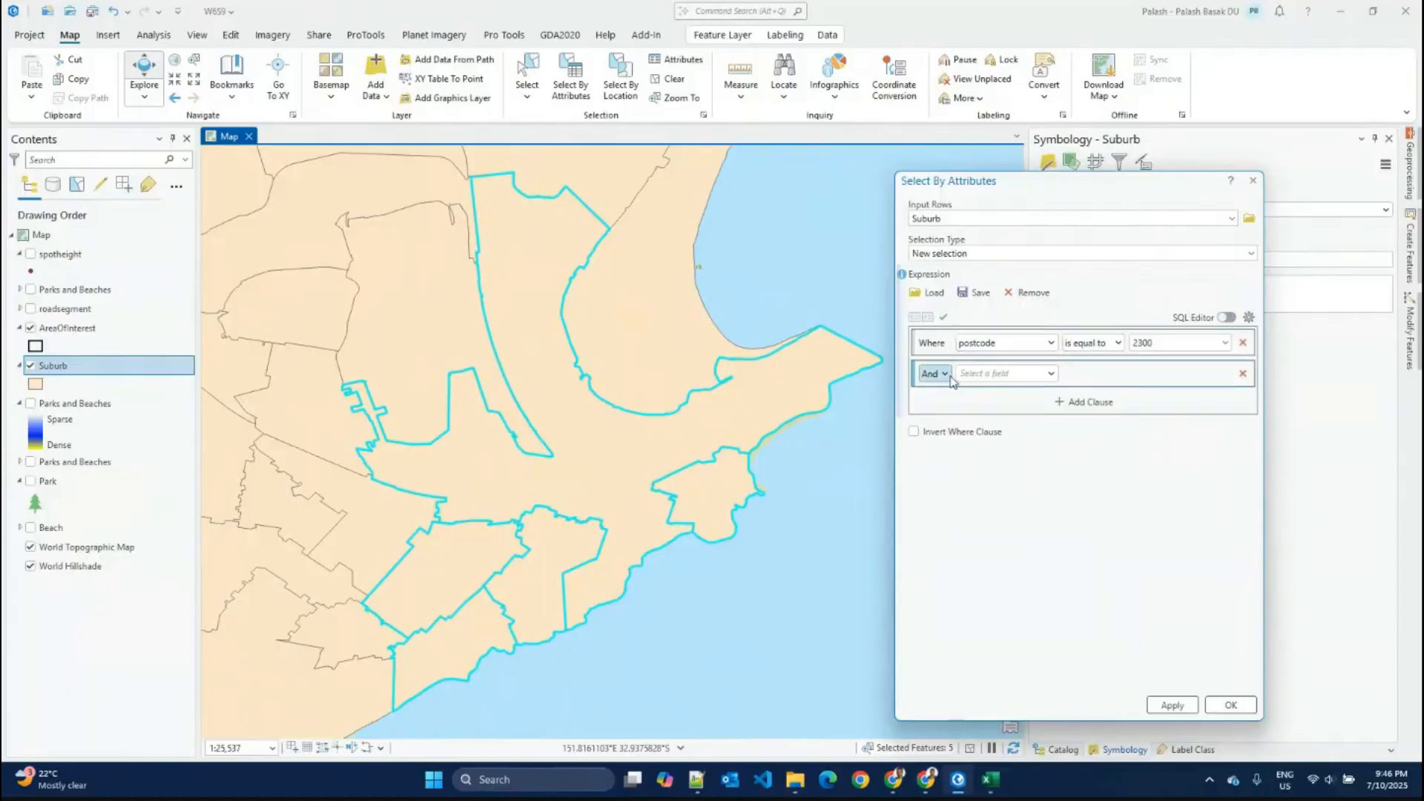
{"action": "left_click", "coordinate": [1002, 373]}
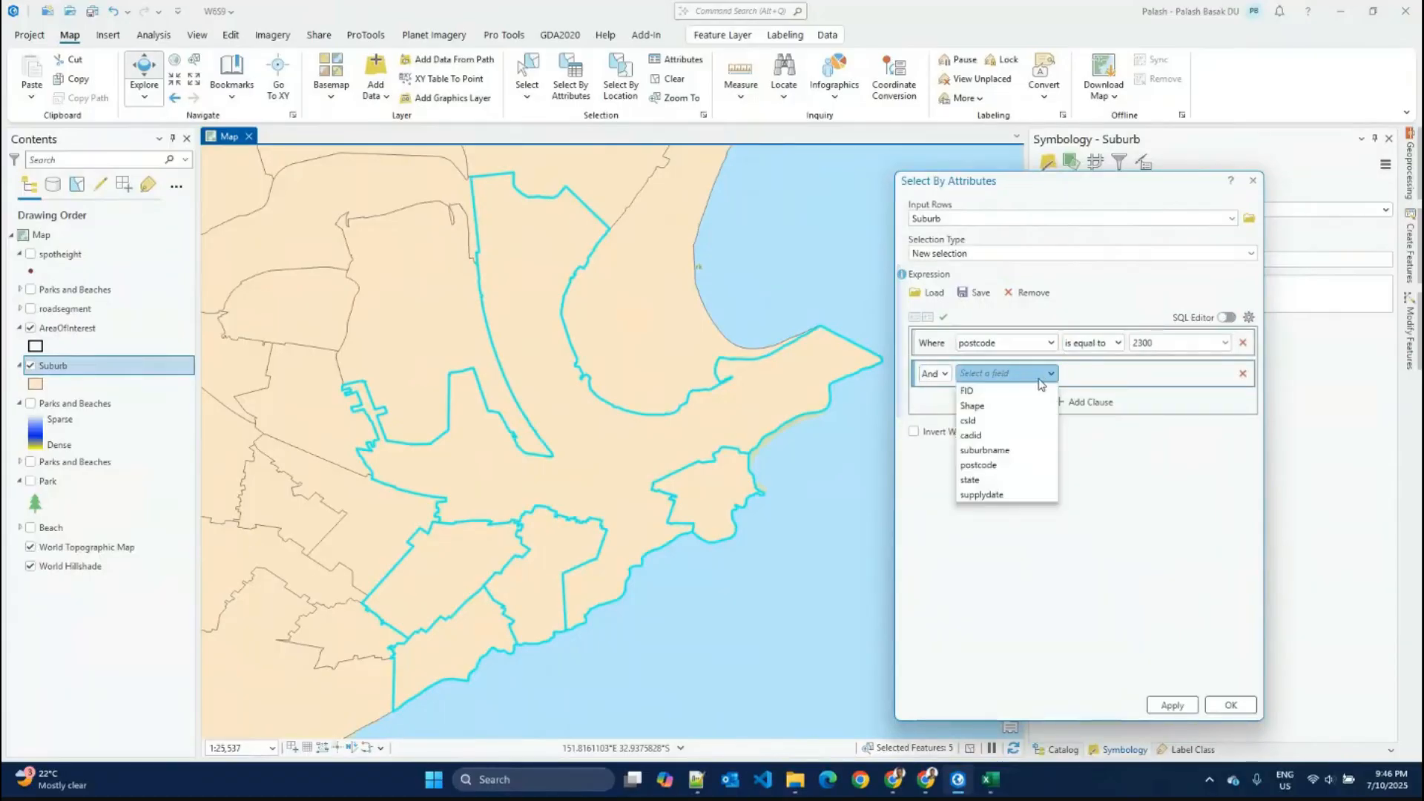
{"action": "left_click", "coordinate": [1014, 450]}
{"action": "left_click", "coordinate": [1118, 374]}
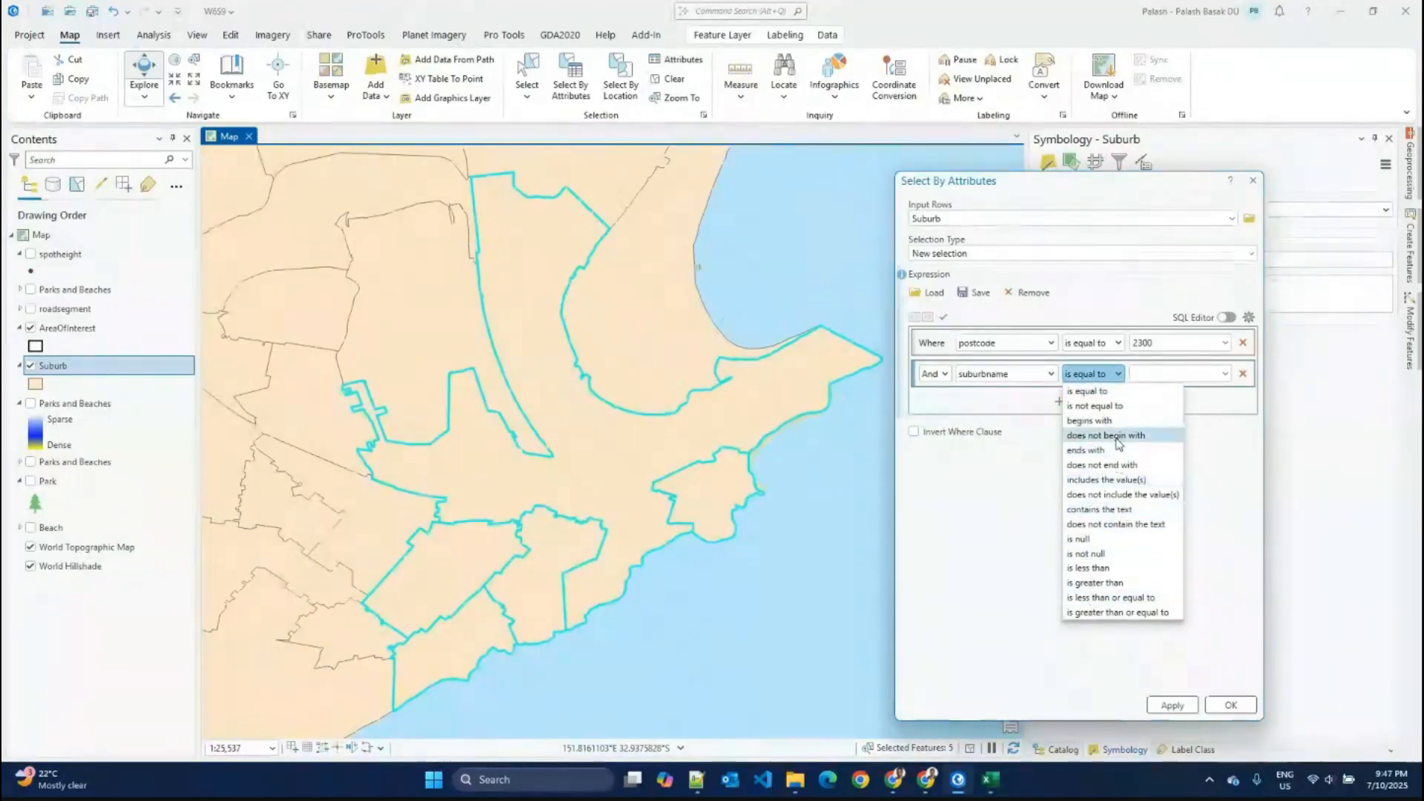
{"action": "left_click", "coordinate": [1097, 421]}
{"action": "left_click", "coordinate": [1226, 374]}
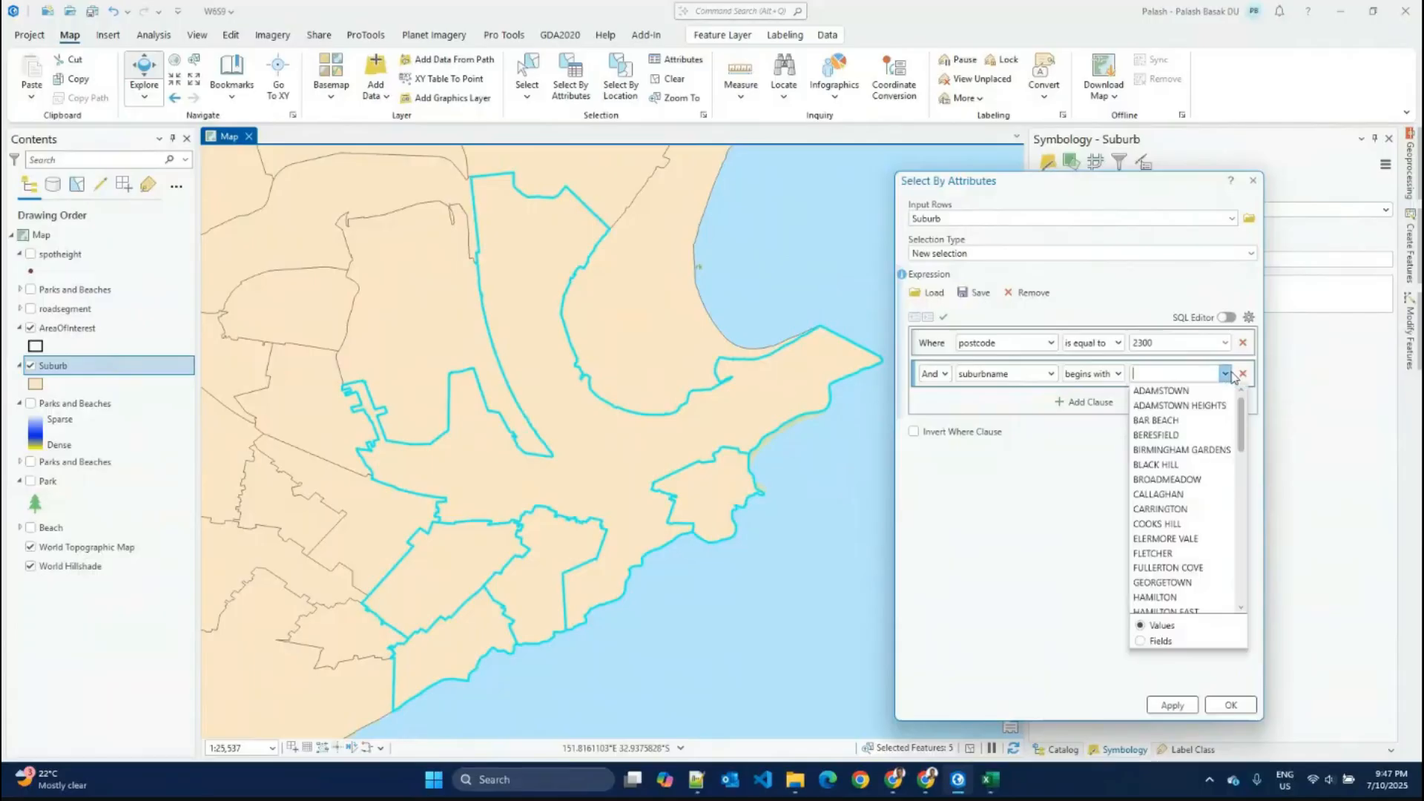
{"action": "left_click_drag", "start_coordinate": [1241, 431], "coordinate": [1234, 534]}
{"action": "left_click", "coordinate": [1186, 528]}
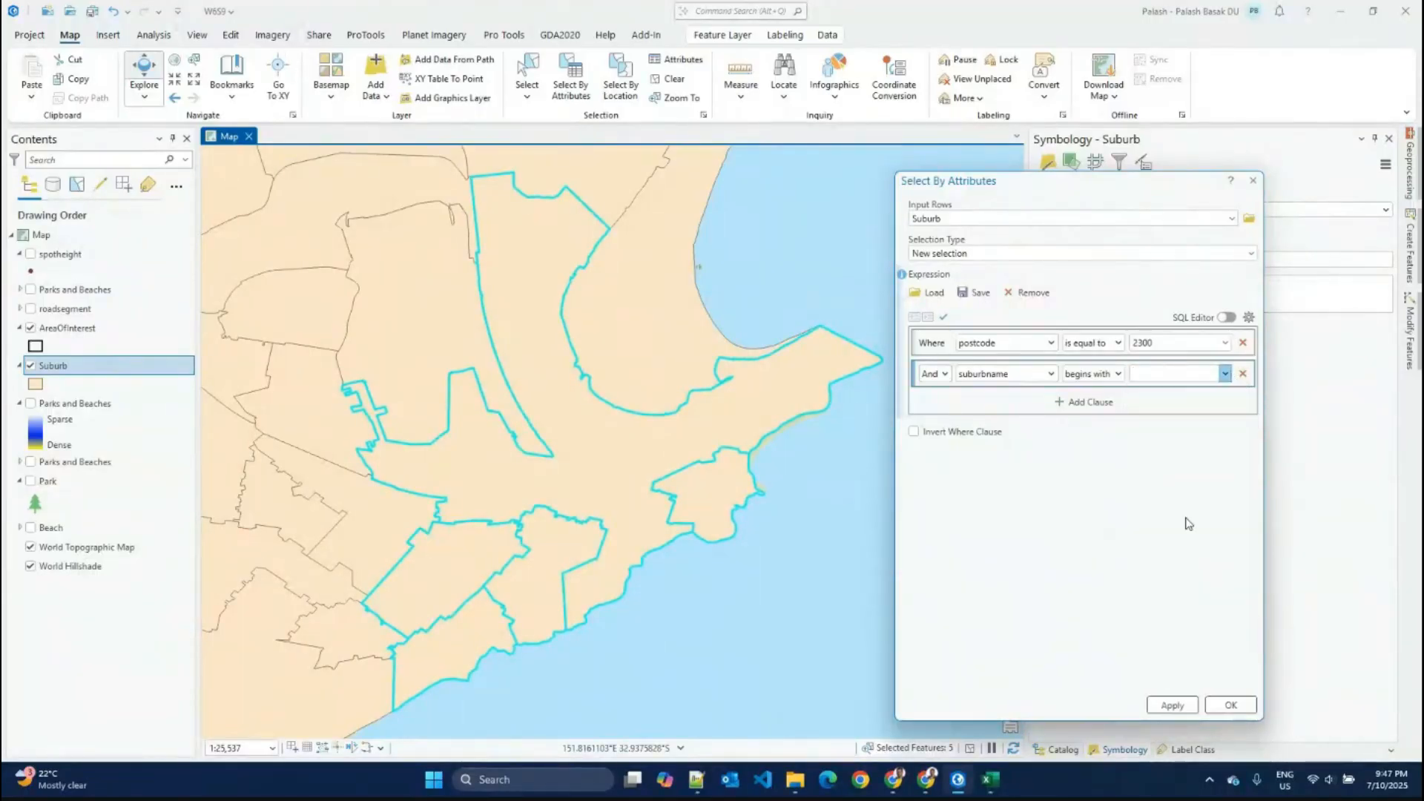
Step: Display the two-clause query as SQL and examine how the postcode and suburbname conditions are written
{"action": "left_click", "coordinate": [1229, 317]}
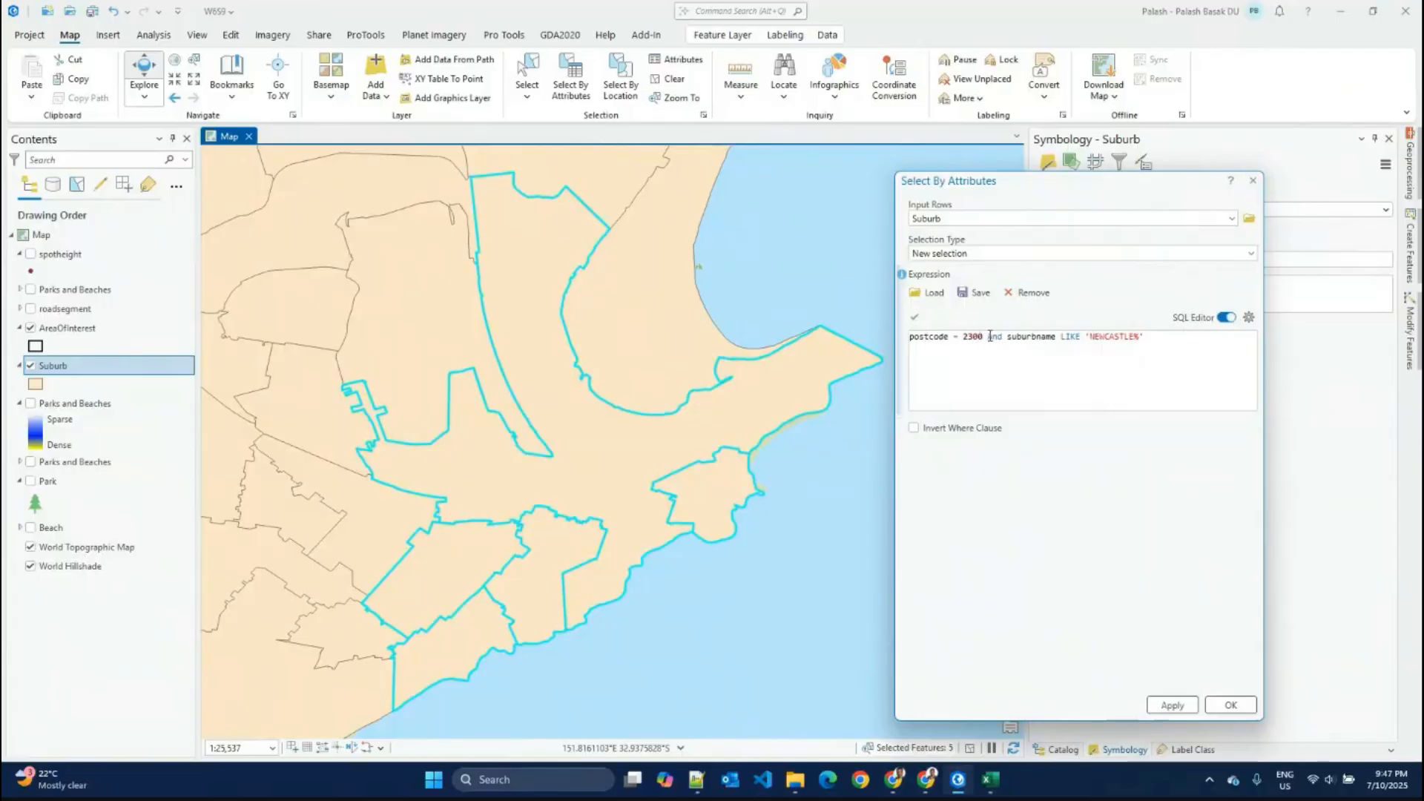
{"action": "left_click_drag", "start_coordinate": [987, 336], "coordinate": [908, 338]}
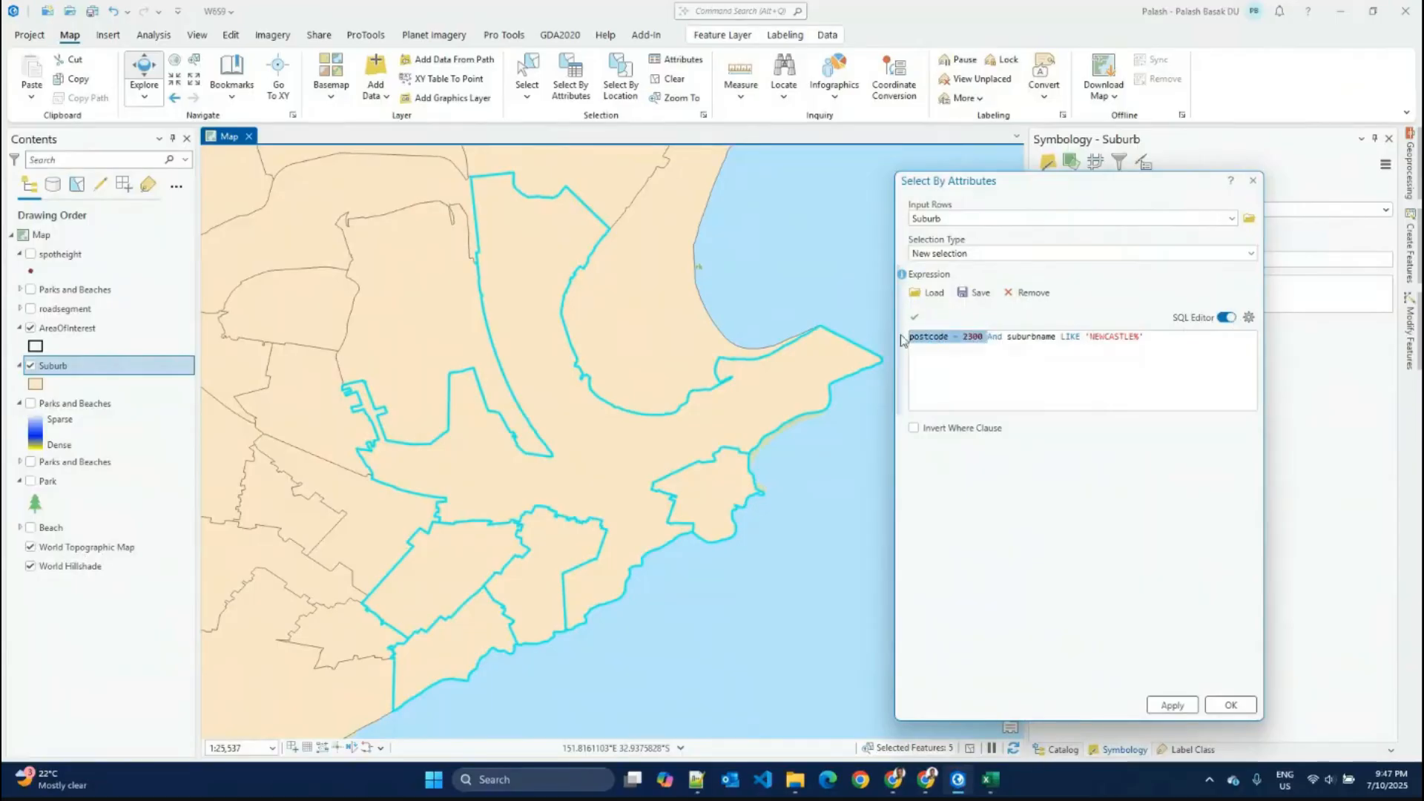
{"action": "left_click", "coordinate": [963, 336]}
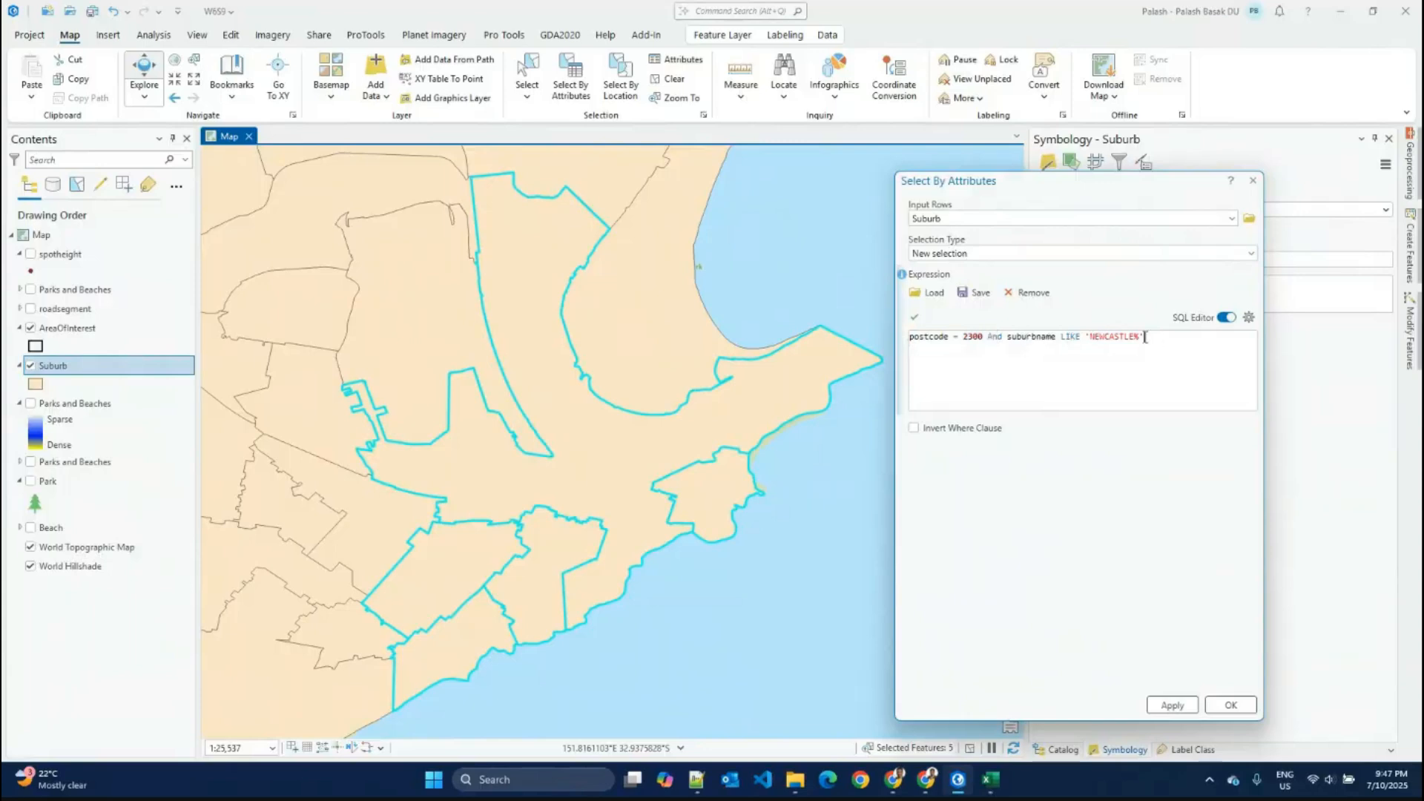
{"action": "left_click_drag", "start_coordinate": [1145, 337], "coordinate": [1147, 338]}
{"action": "left_click", "coordinate": [1150, 338]}
Step: Compare the clause and SQL views of the query and copy the entire SQL expression
{"action": "left_click", "coordinate": [1226, 318]}
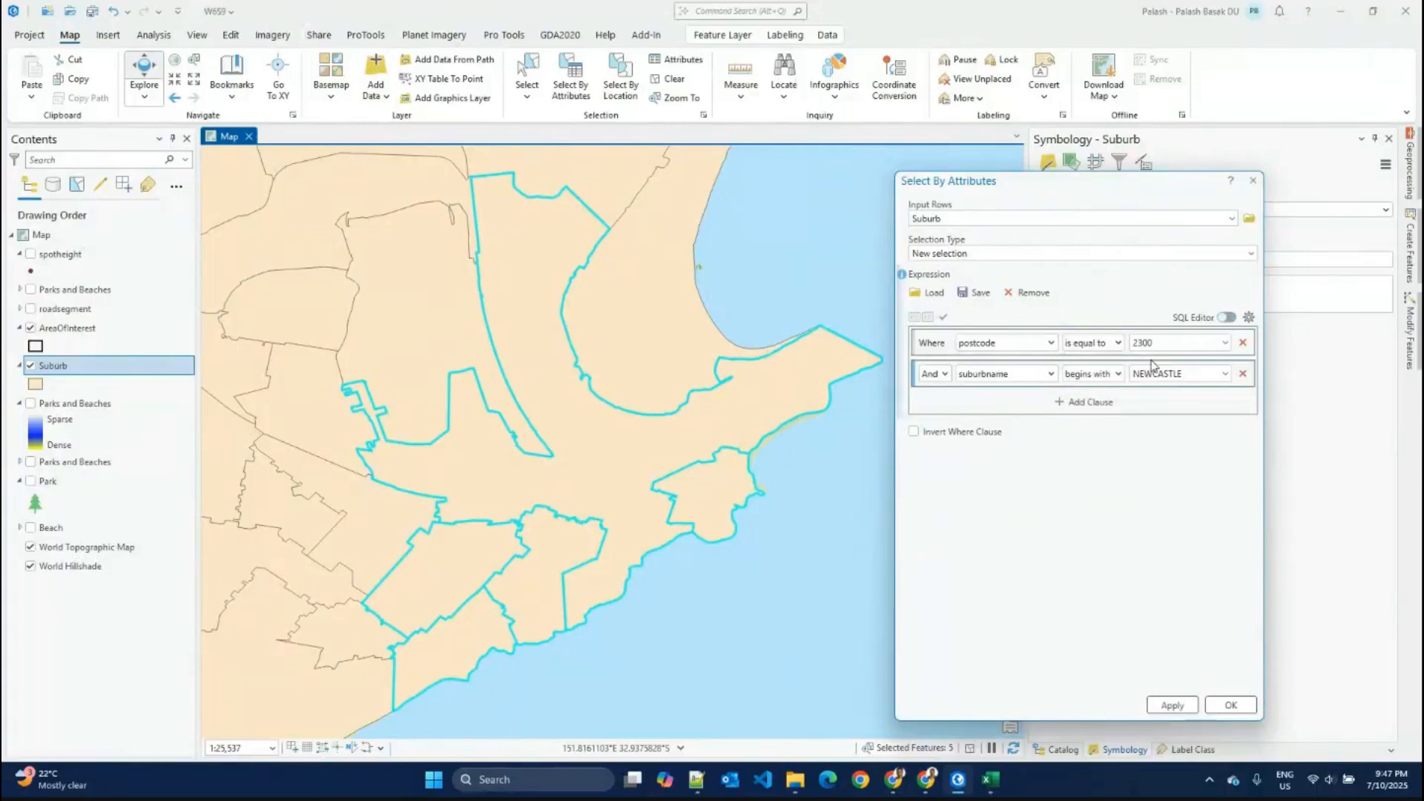
{"action": "left_click", "coordinate": [1229, 318]}
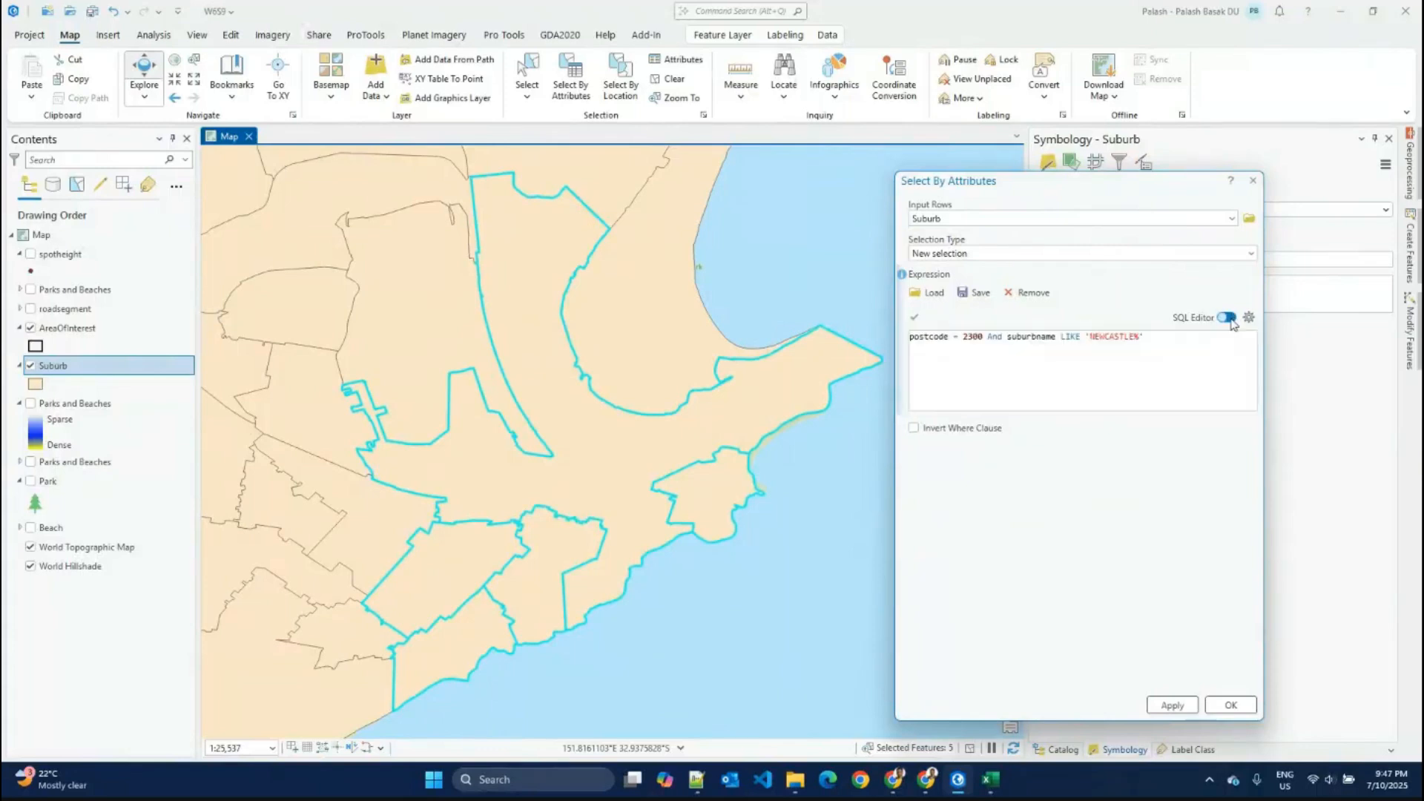
{"action": "left_click_drag", "start_coordinate": [1177, 336], "coordinate": [842, 338]}
{"action": "left_click", "coordinate": [1013, 340]}
{"action": "left_click_drag", "start_coordinate": [1148, 338], "coordinate": [838, 326]}
{"action": "key", "text": "ctrl+c"}
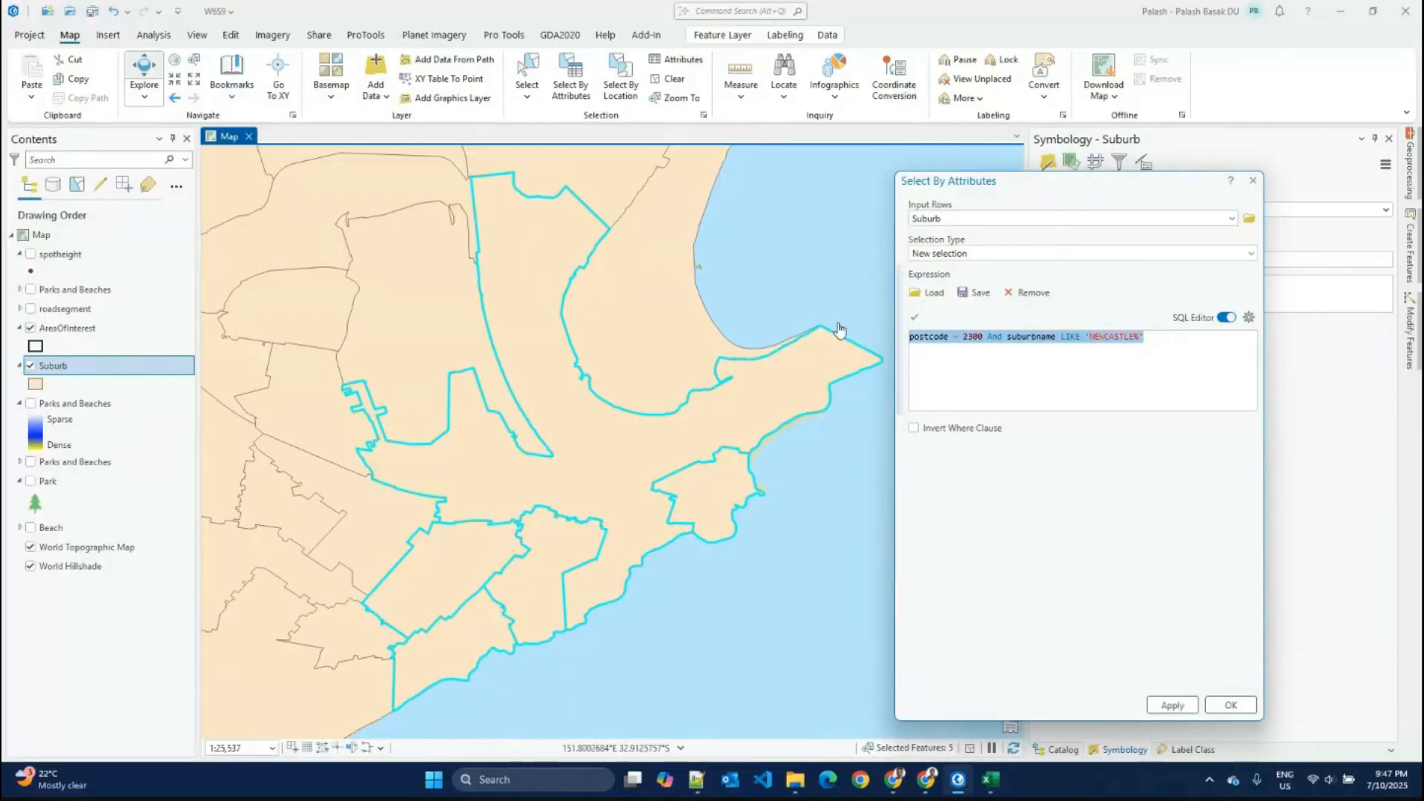
Step: Remove the suburbname and postcode clauses from the query and run the selection without an expression
{"action": "left_click", "coordinate": [1225, 319]}
{"action": "left_click", "coordinate": [1243, 373]}
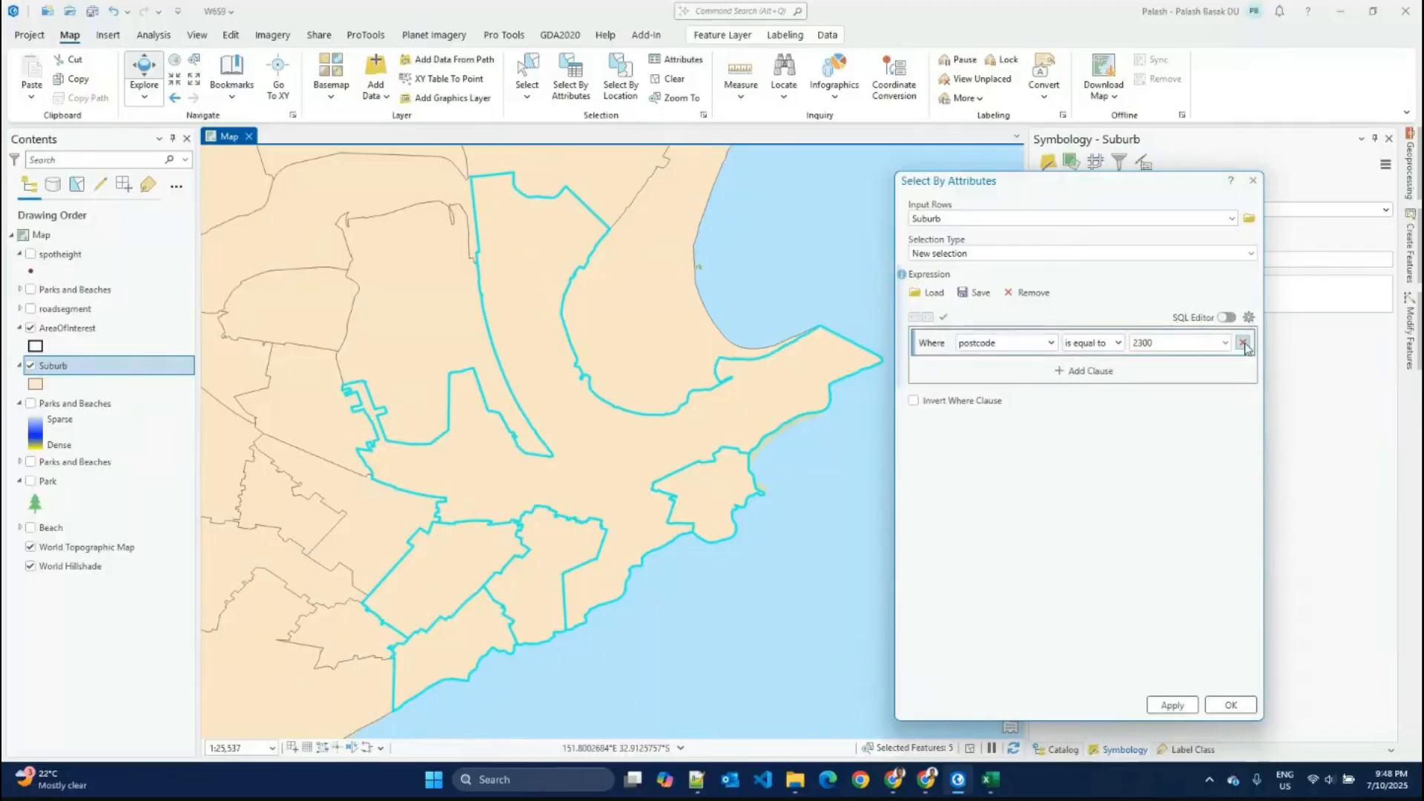
{"action": "left_click", "coordinate": [1243, 343]}
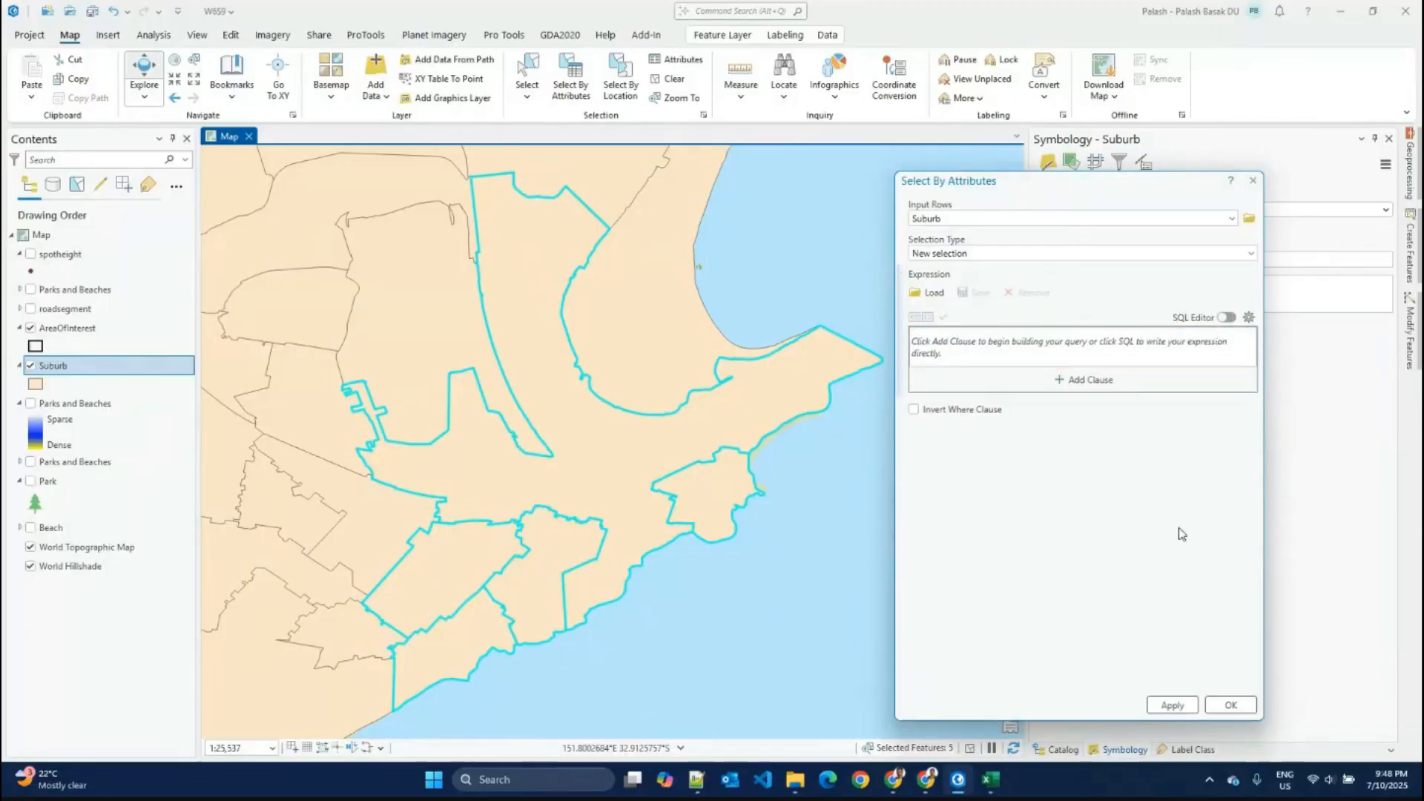
{"action": "left_click", "coordinate": [1230, 705]}
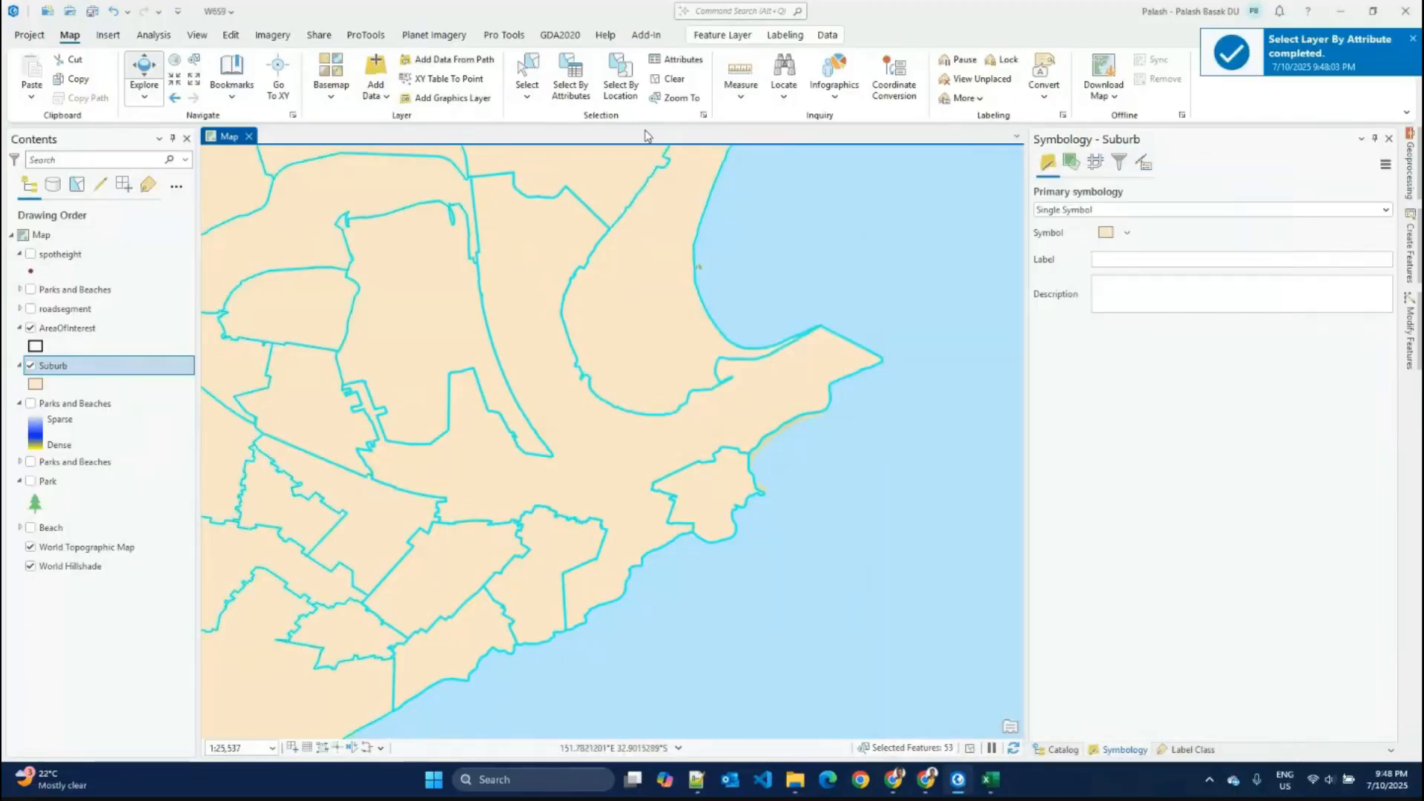
Step: Clear the feature selection and select suburbs with the copied SQL expression postcode = 2300 And suburbname LIKE 'NEWCASTLE%'
{"action": "left_click", "coordinate": [673, 79]}
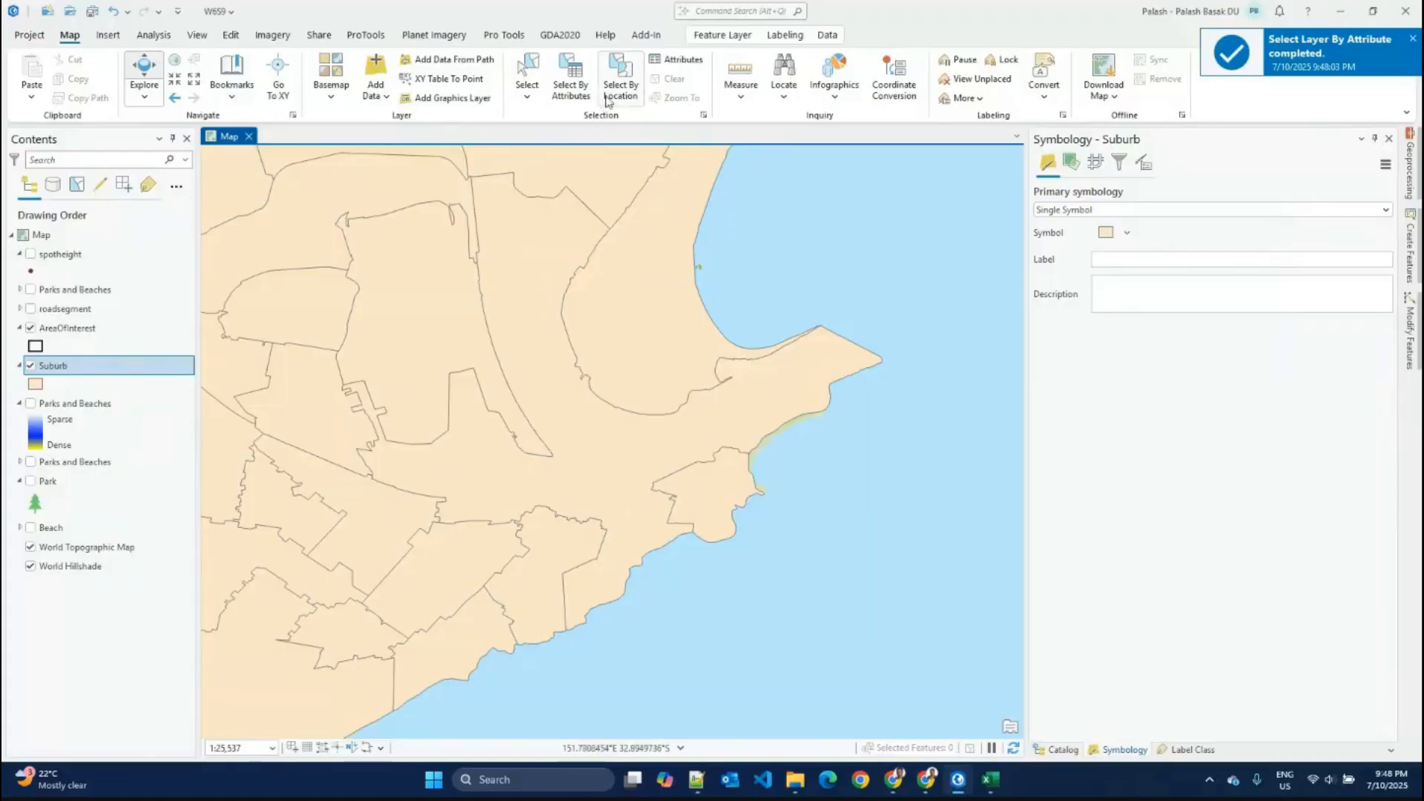
{"action": "left_click", "coordinate": [572, 83]}
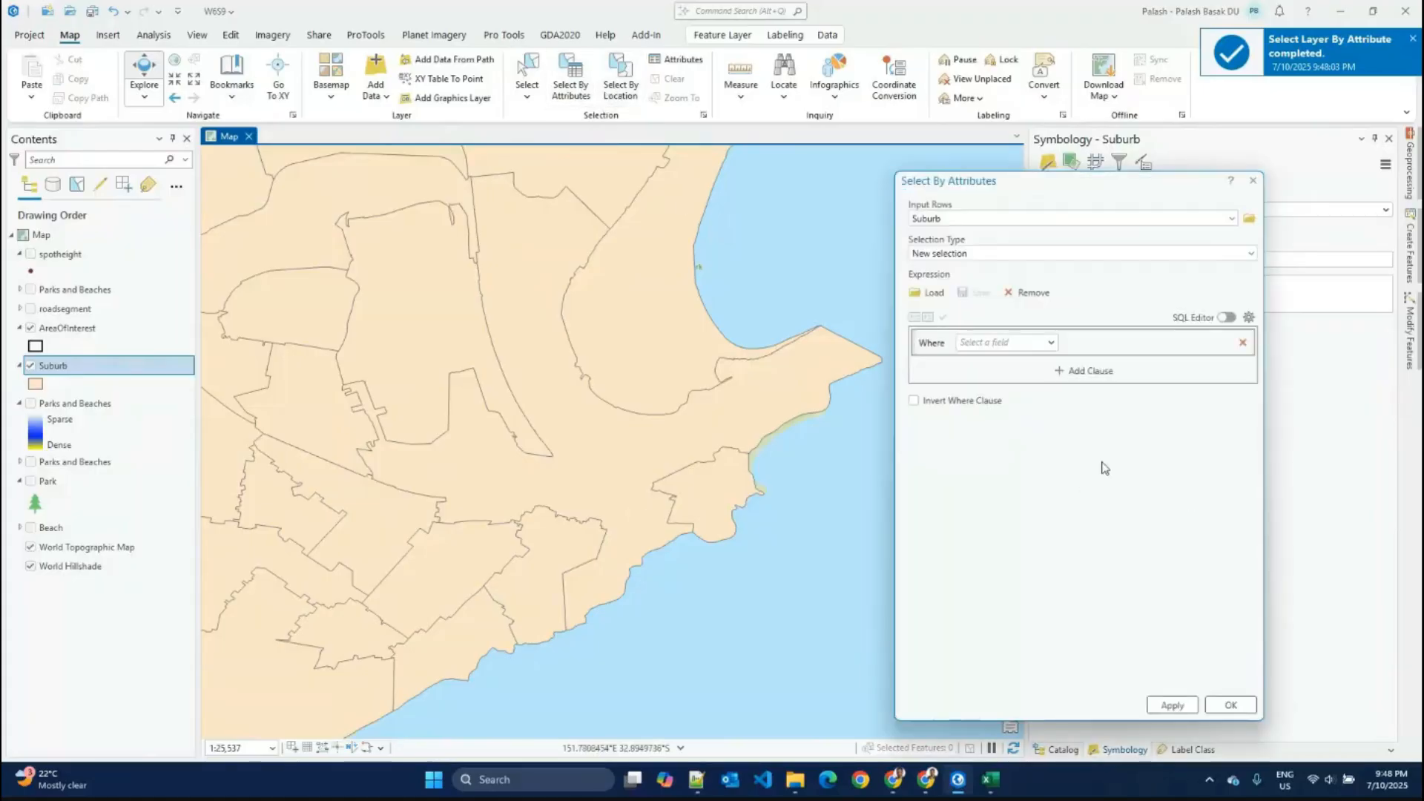
{"action": "left_click", "coordinate": [1227, 317]}
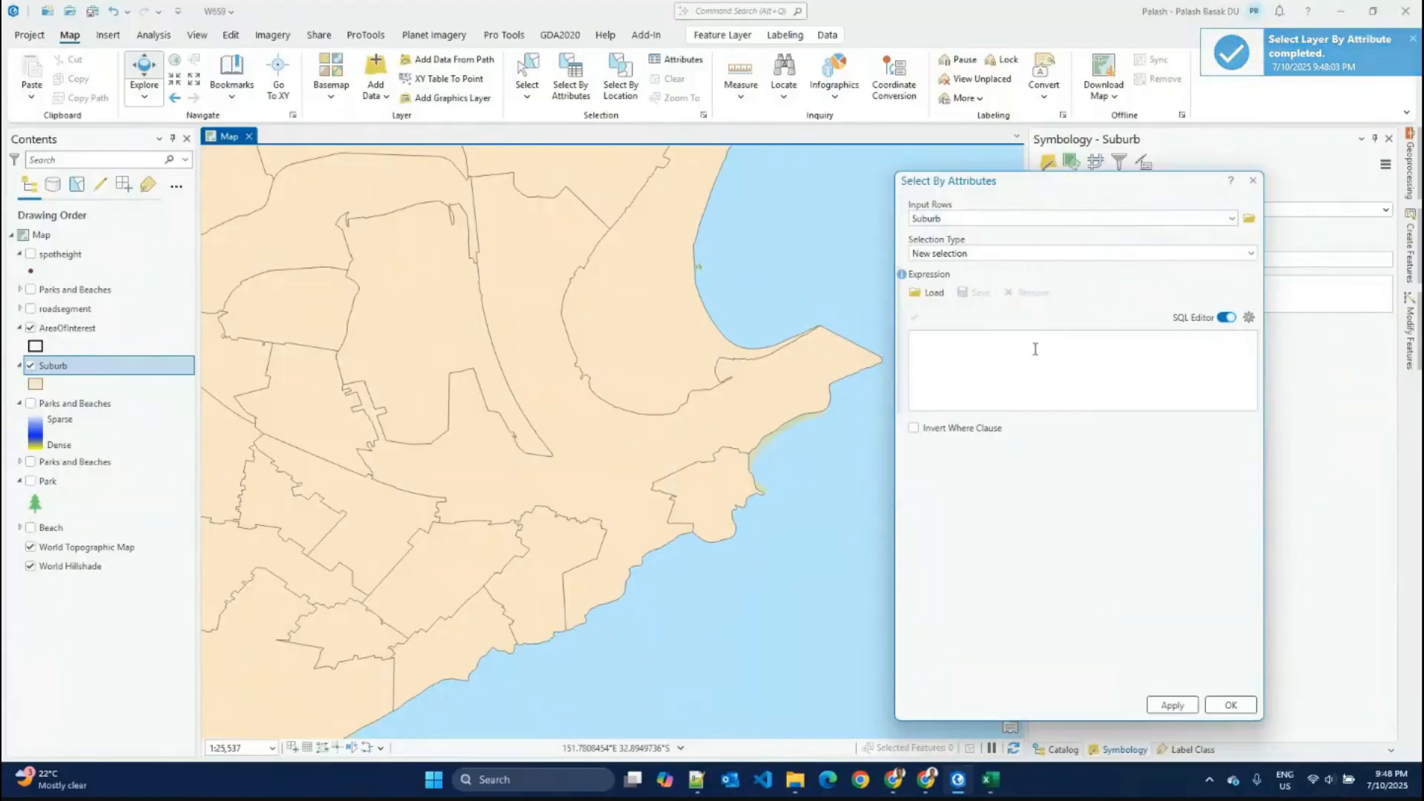
{"action": "key", "text": "ctrl+v"}
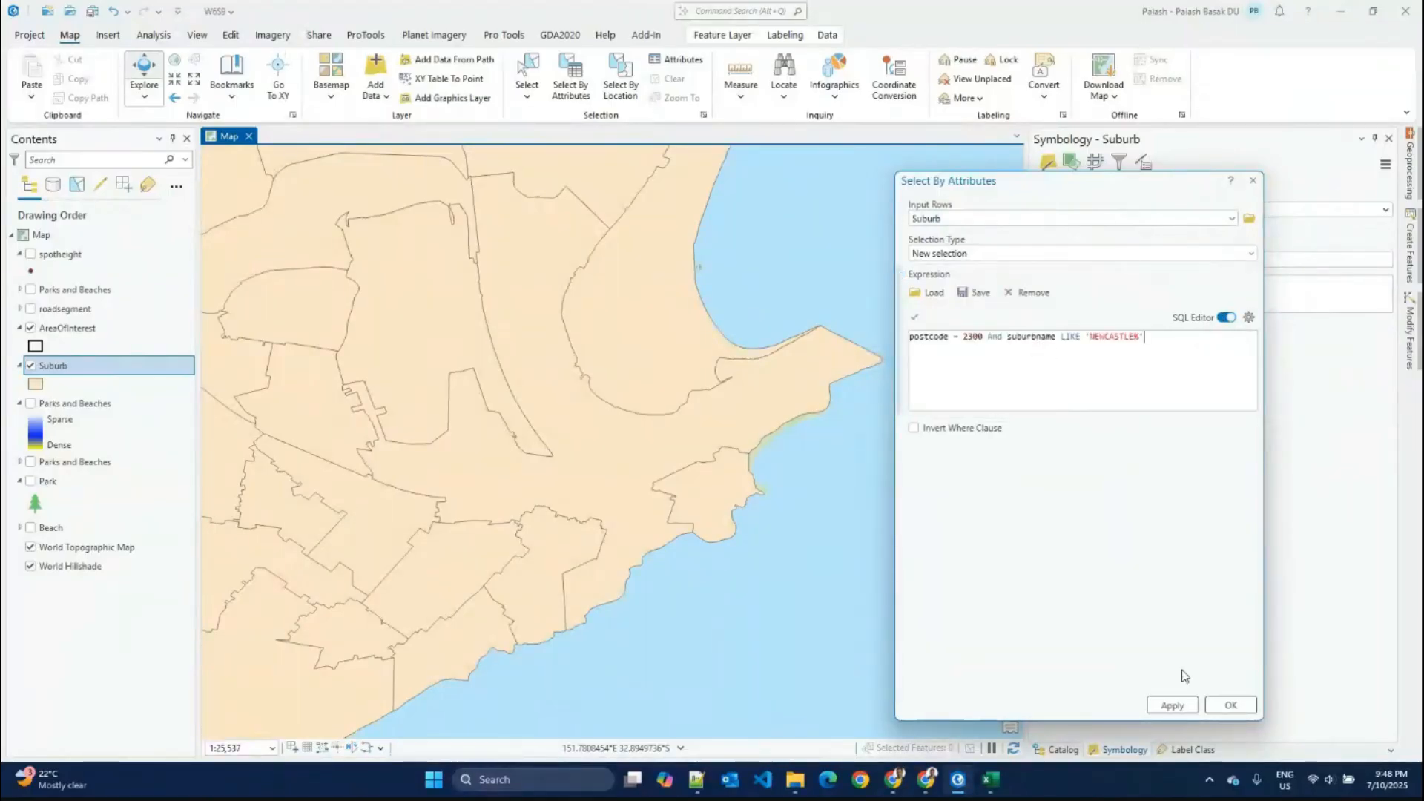
{"action": "left_click", "coordinate": [1230, 705]}
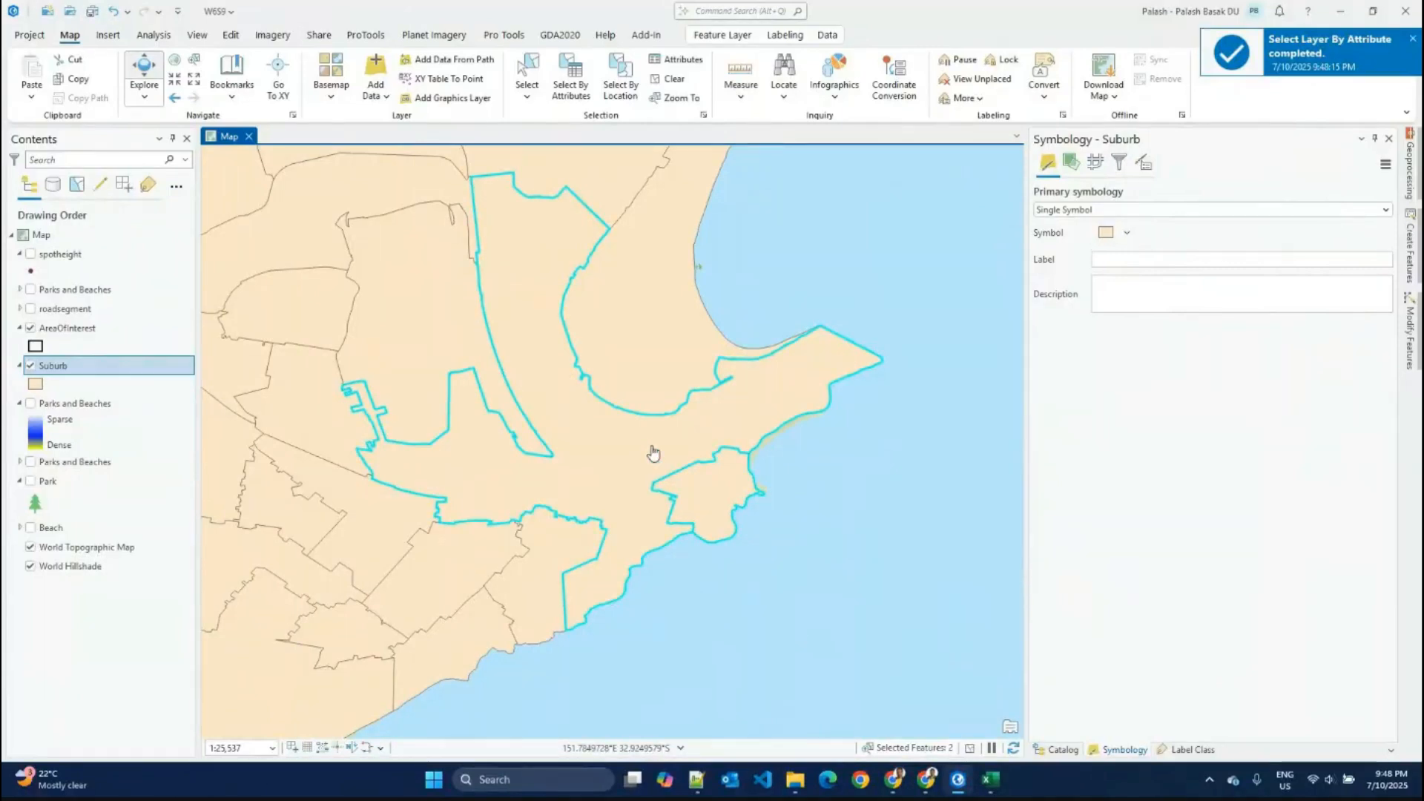
Step: Reopen the Select By Attributes query for Suburb and highlight its whole expression in the SQL editor
{"action": "left_click", "coordinate": [604, 93]}
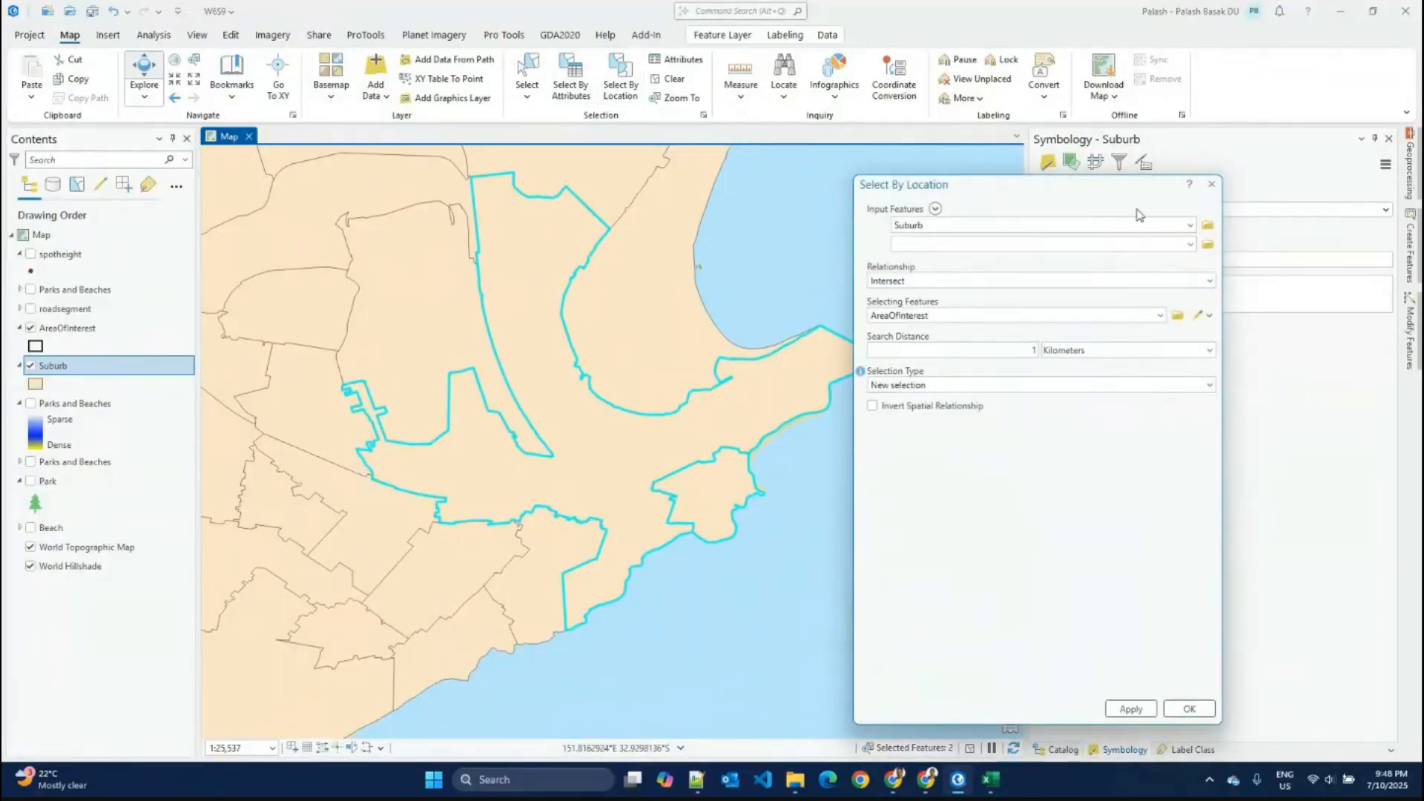
{"action": "left_click", "coordinate": [1212, 184]}
{"action": "left_click", "coordinate": [581, 63]}
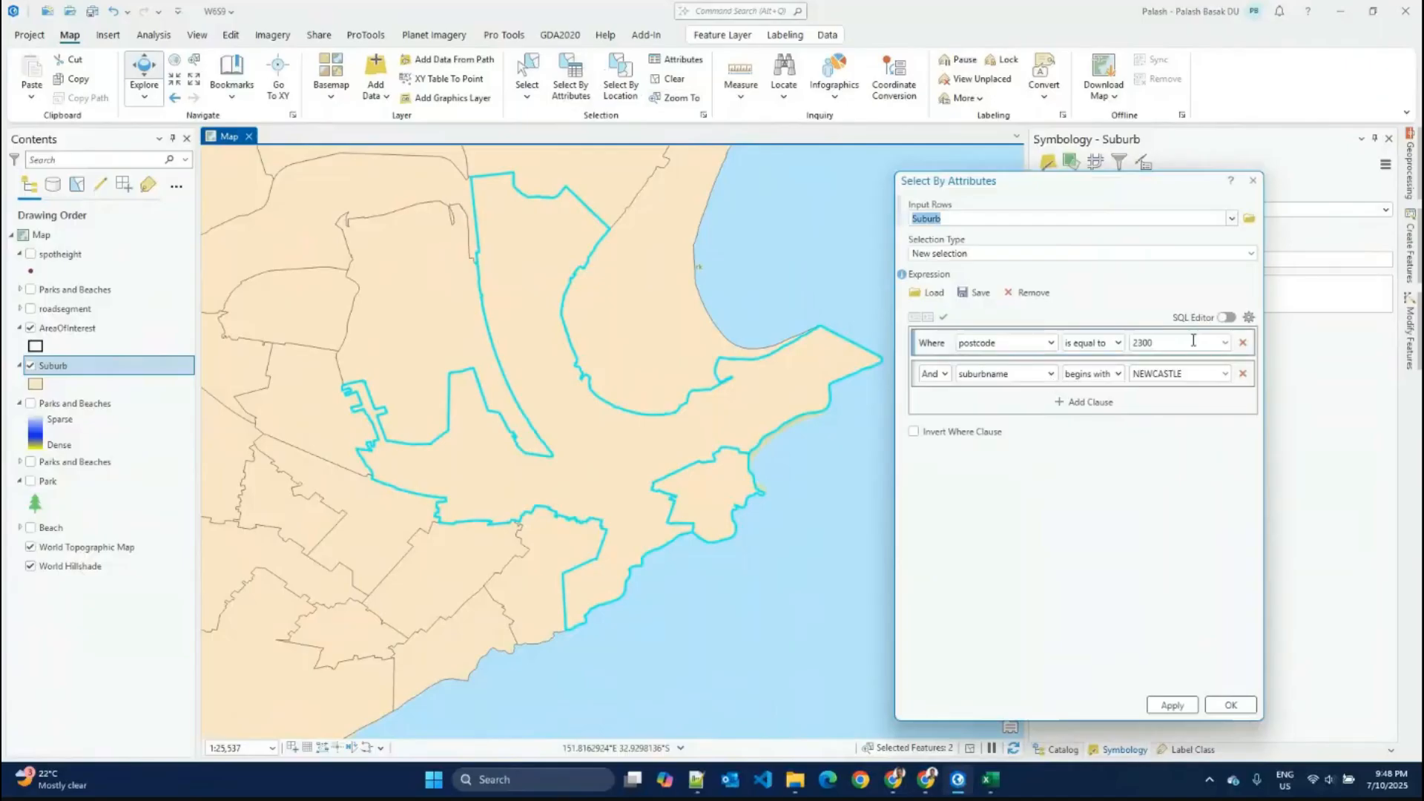
{"action": "left_click", "coordinate": [1227, 317]}
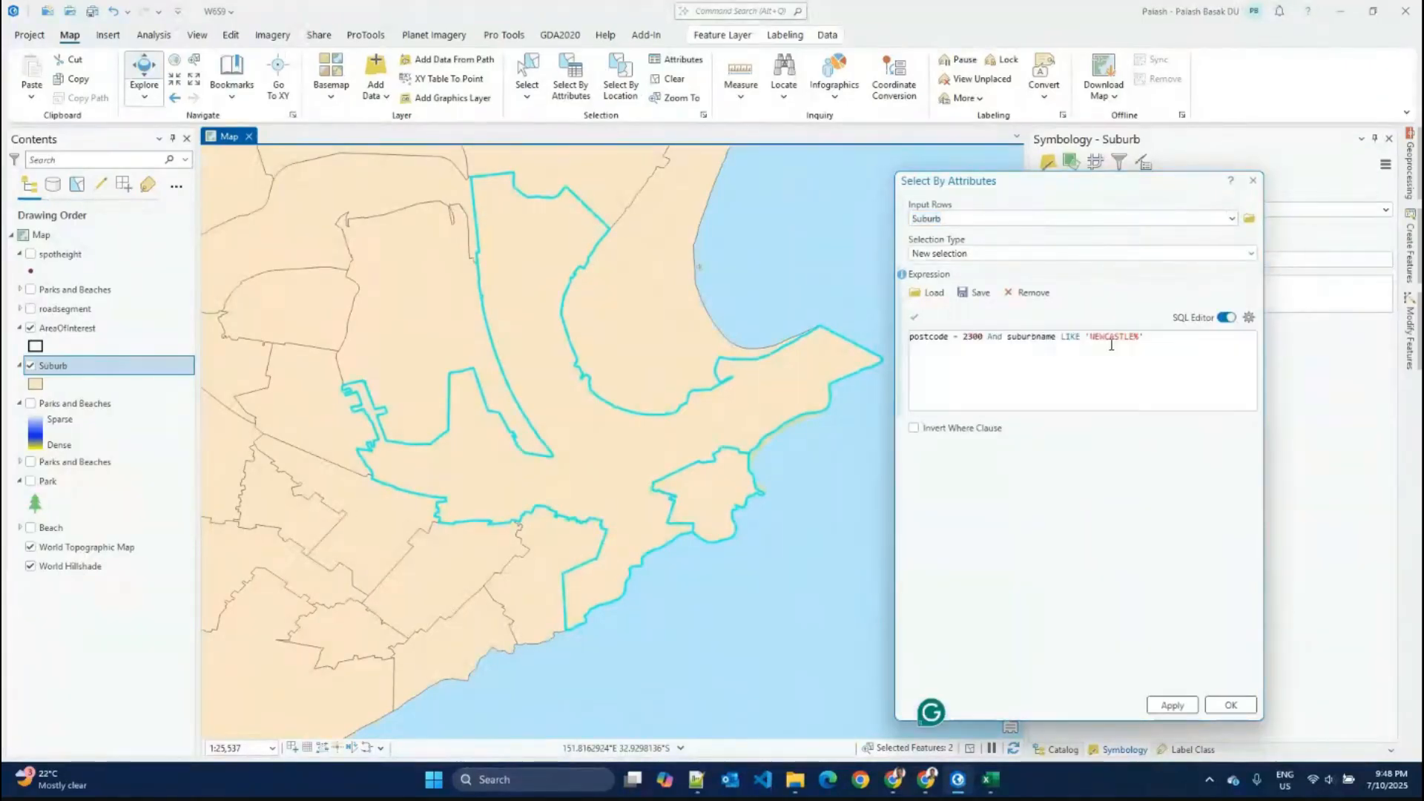
{"action": "key", "text": "ctrl+a"}
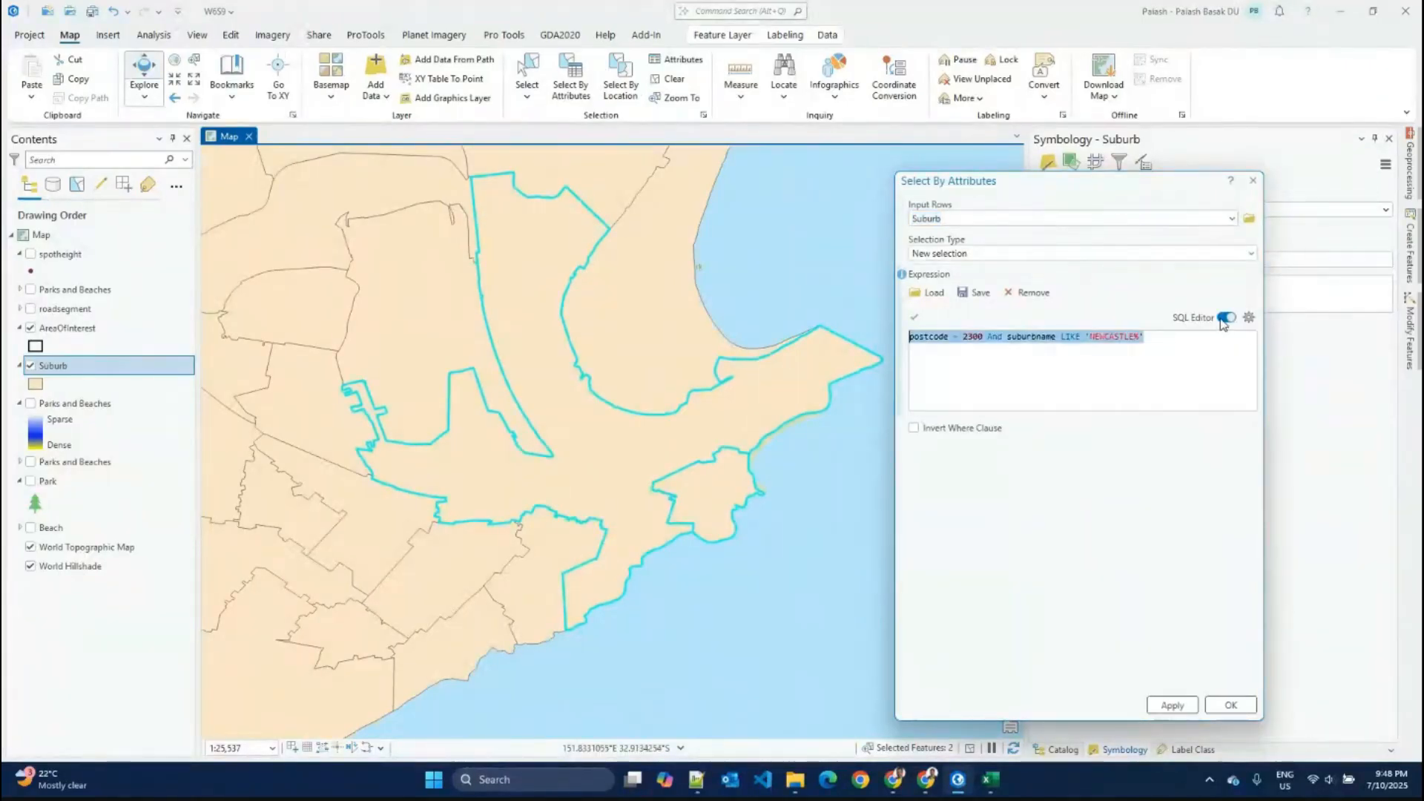
Step: Compare the clause view of the Suburb query with its SQL expression, ending in the SQL view
{"action": "left_click", "coordinate": [1224, 319]}
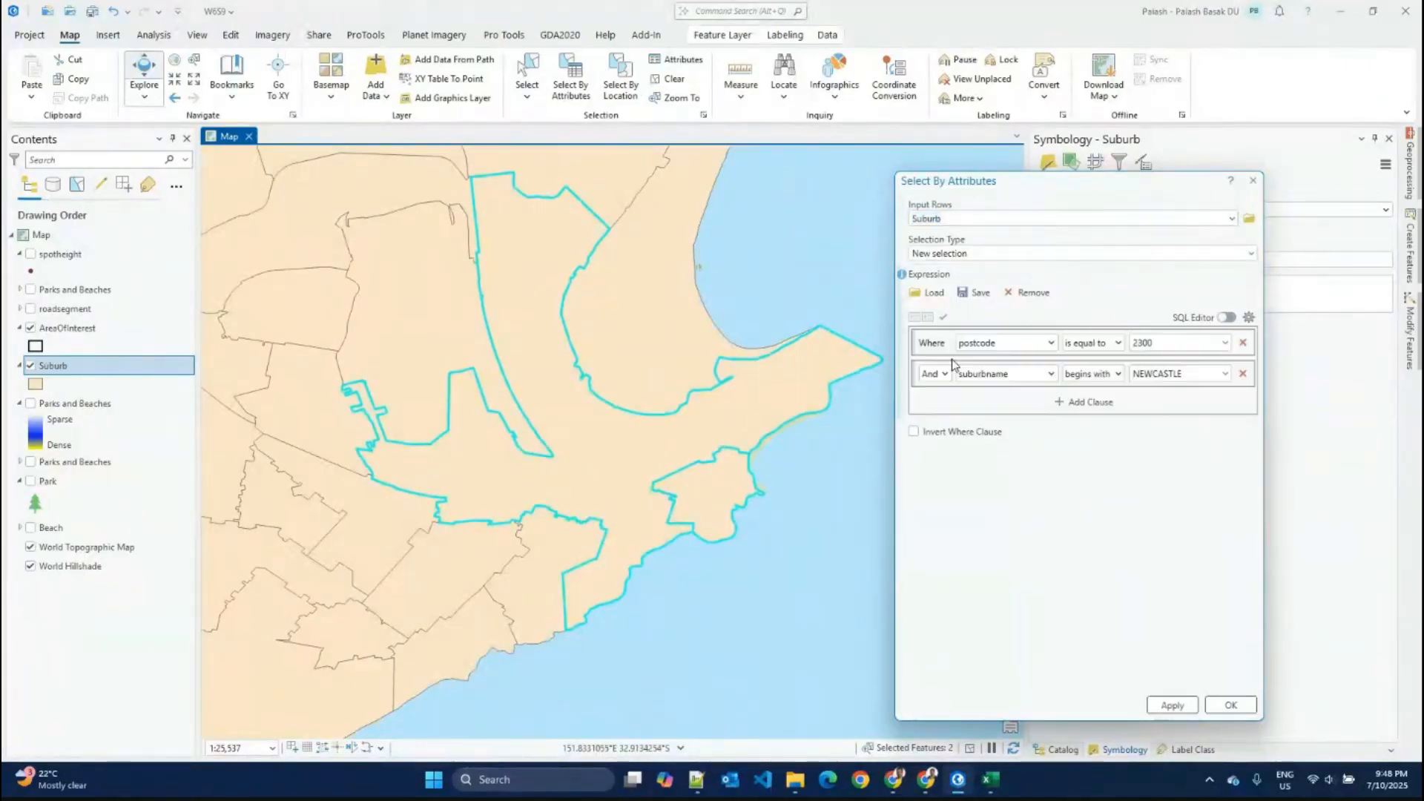
{"action": "left_click", "coordinate": [1226, 319]}
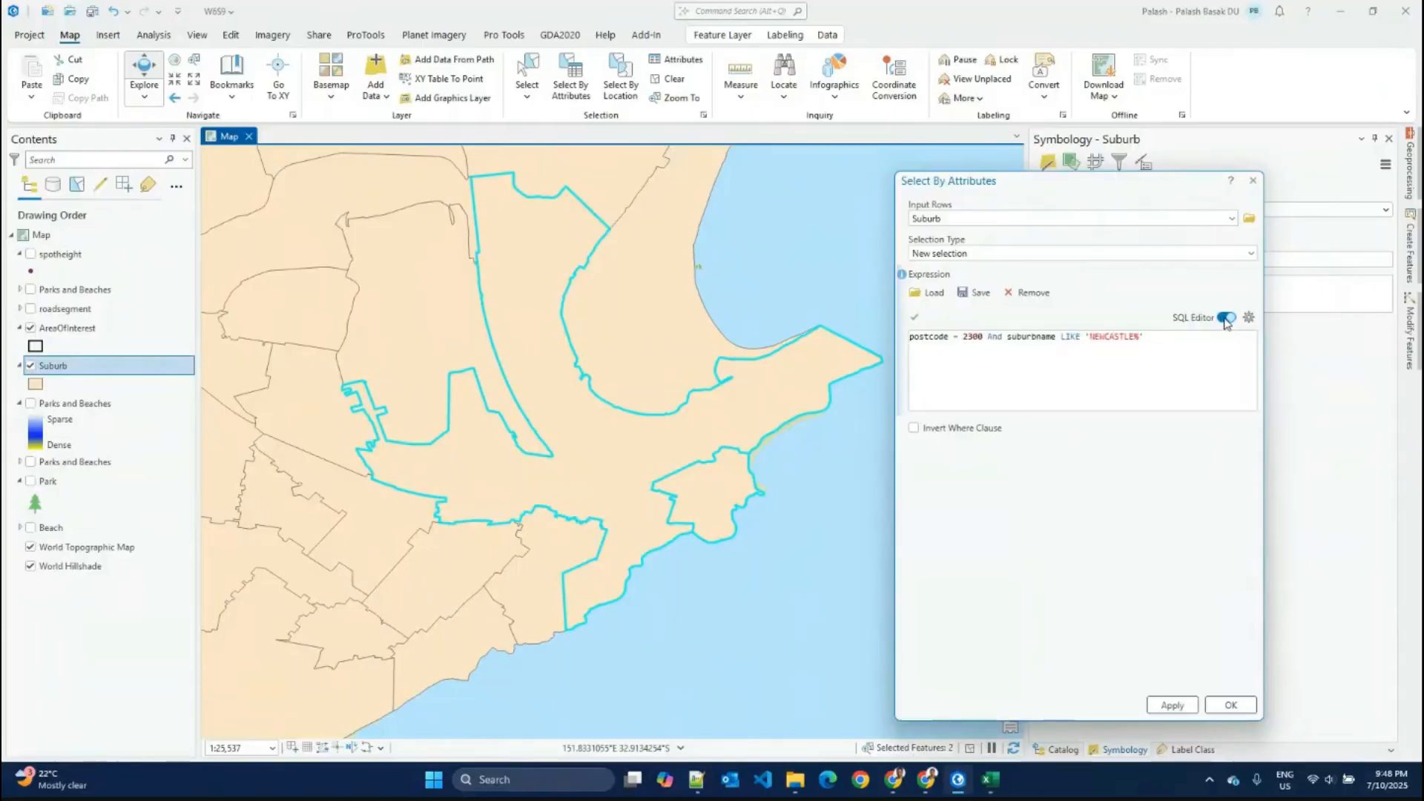
{"action": "left_click", "coordinate": [1225, 319]}
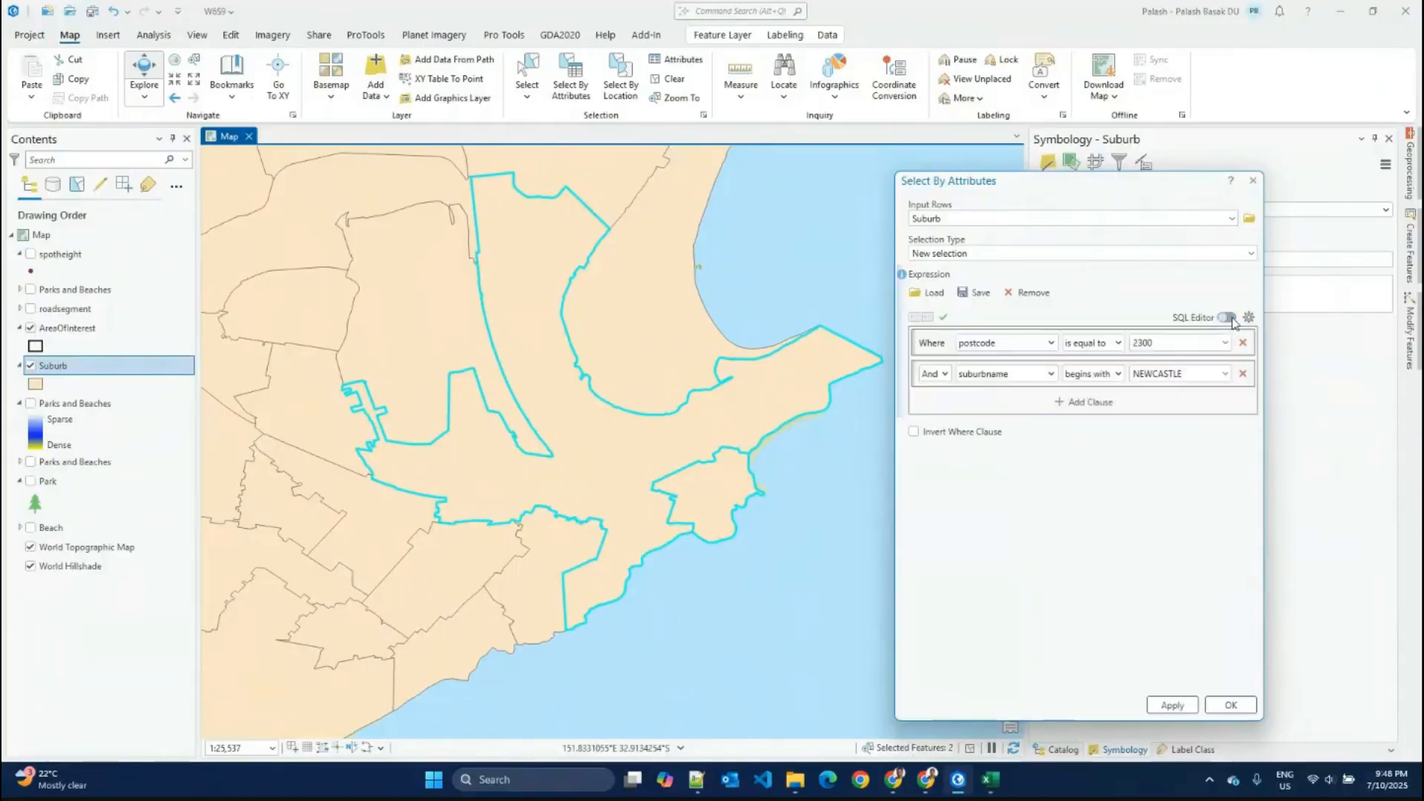
{"action": "left_click", "coordinate": [1228, 319]}
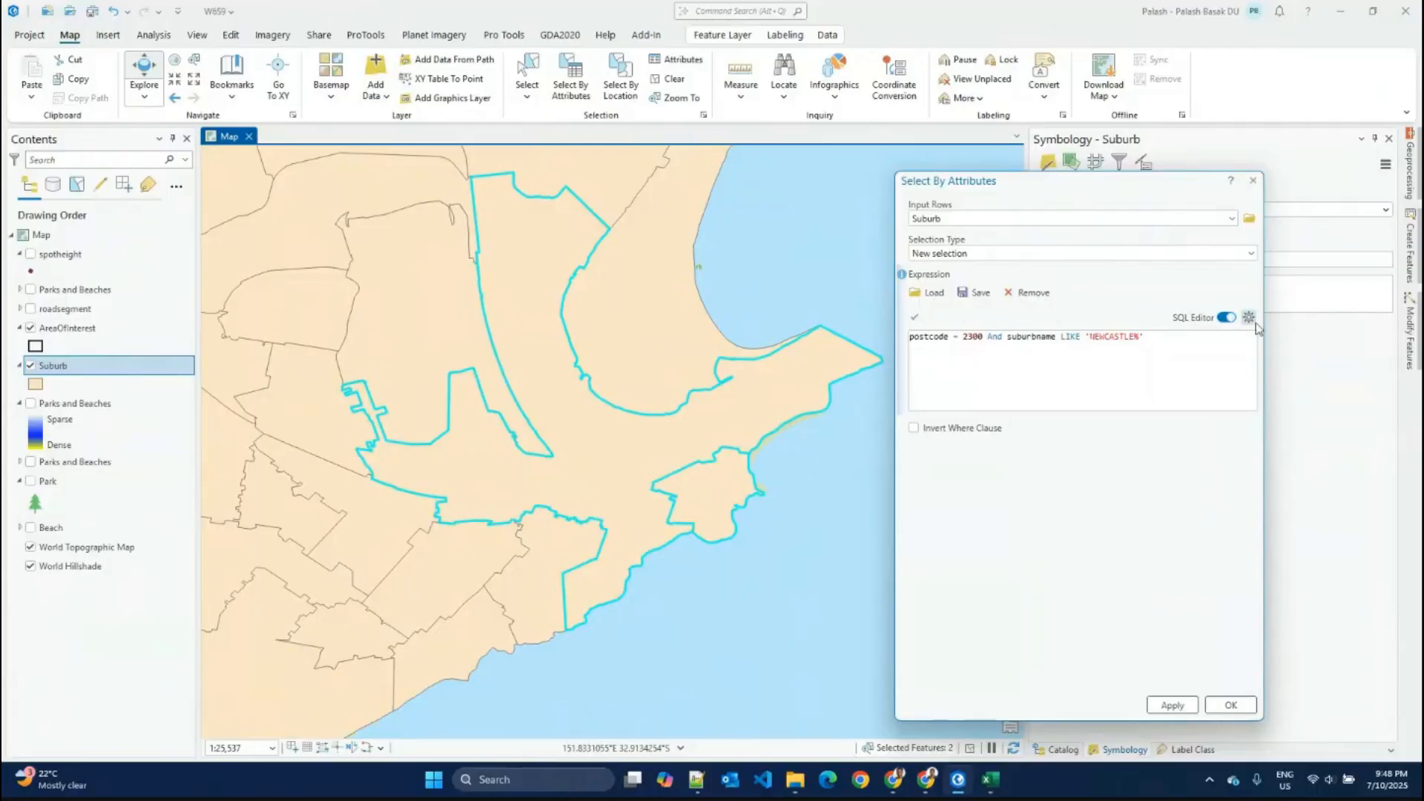
Step: Save the query expression as SelectionQuery1 in the project's W5S8 folder
{"action": "left_click", "coordinate": [979, 294]}
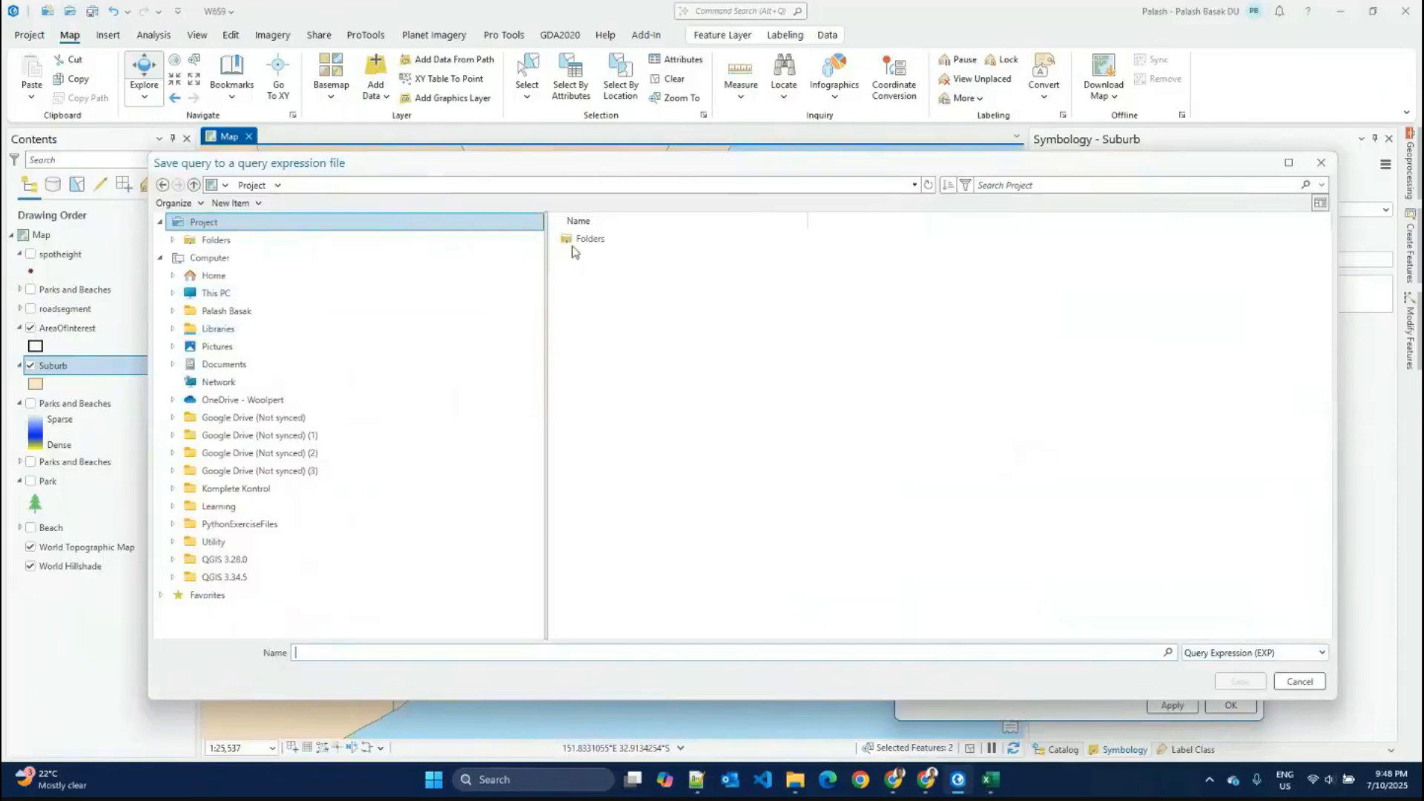
{"action": "double_click", "coordinate": [591, 238]}
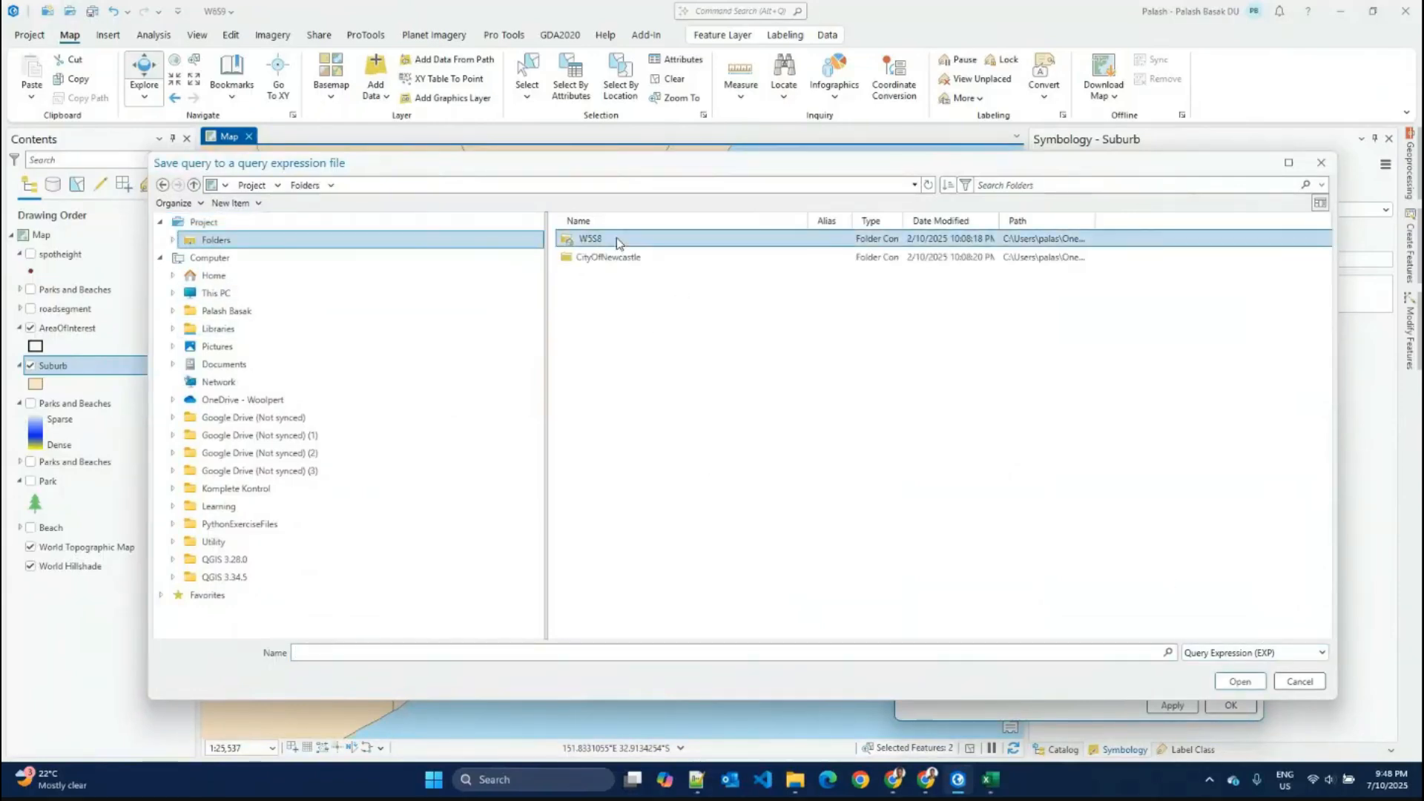
{"action": "double_click", "coordinate": [618, 238]}
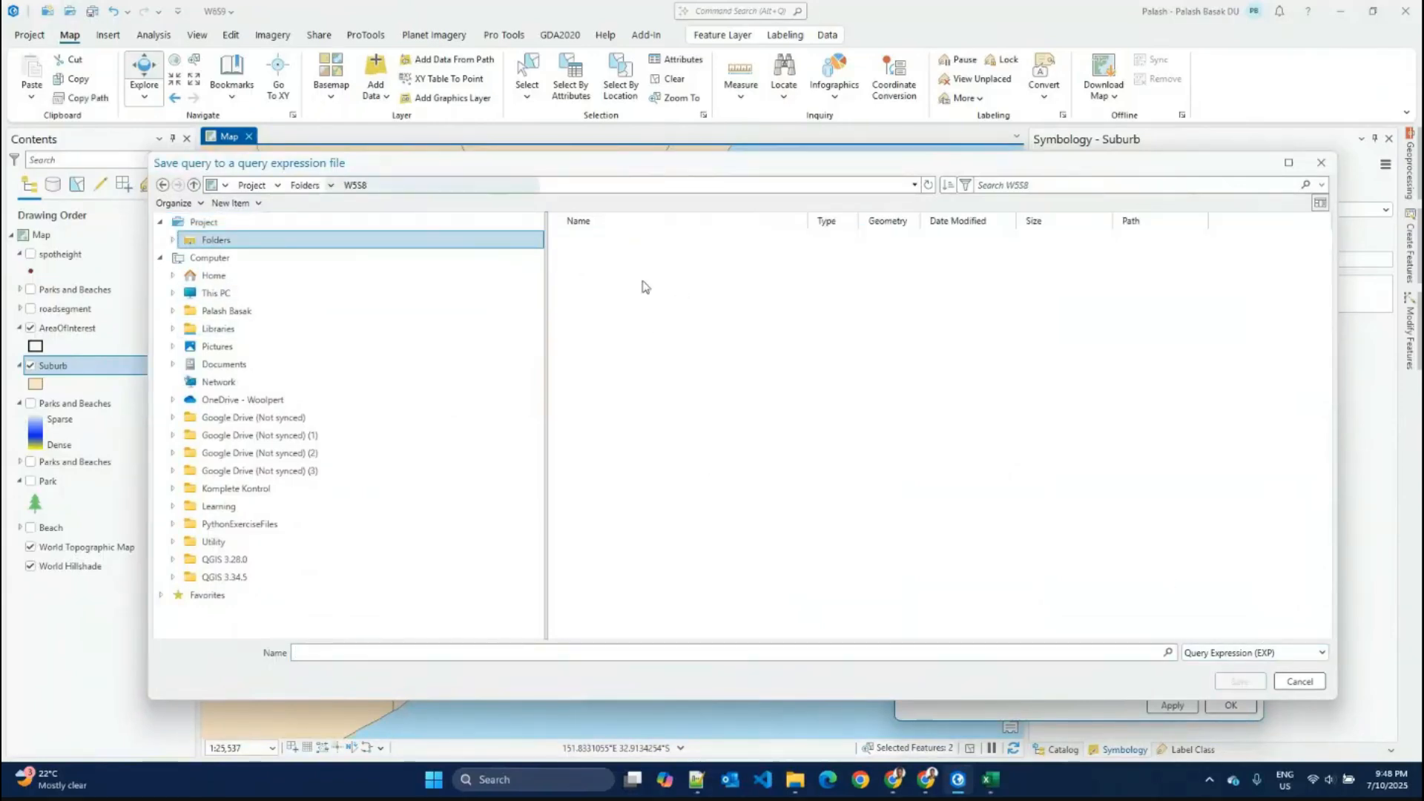
{"action": "left_click", "coordinate": [398, 655]}
{"action": "type", "text": "SelectionQ"}
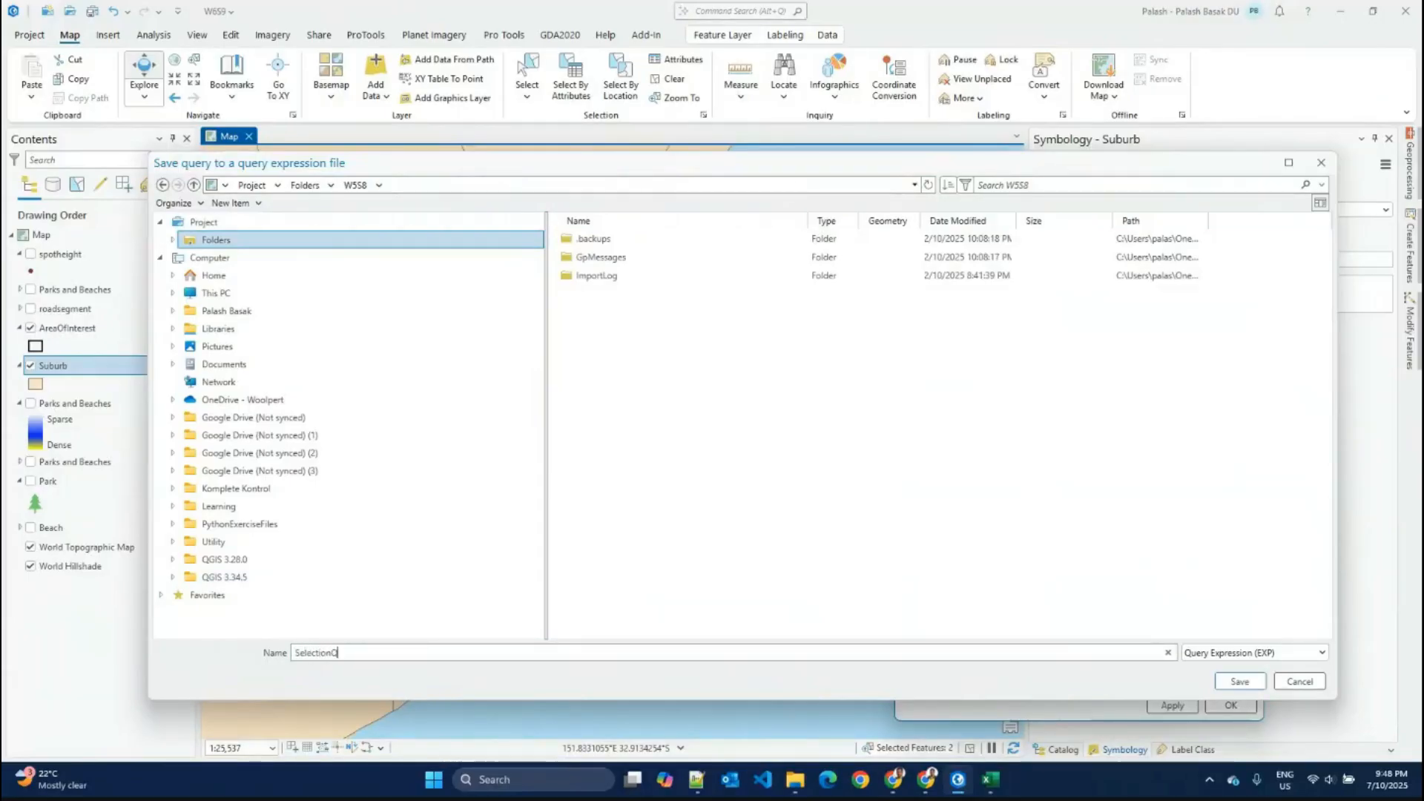
{"action": "type", "text": "uery1"}
{"action": "key", "text": "Return"}
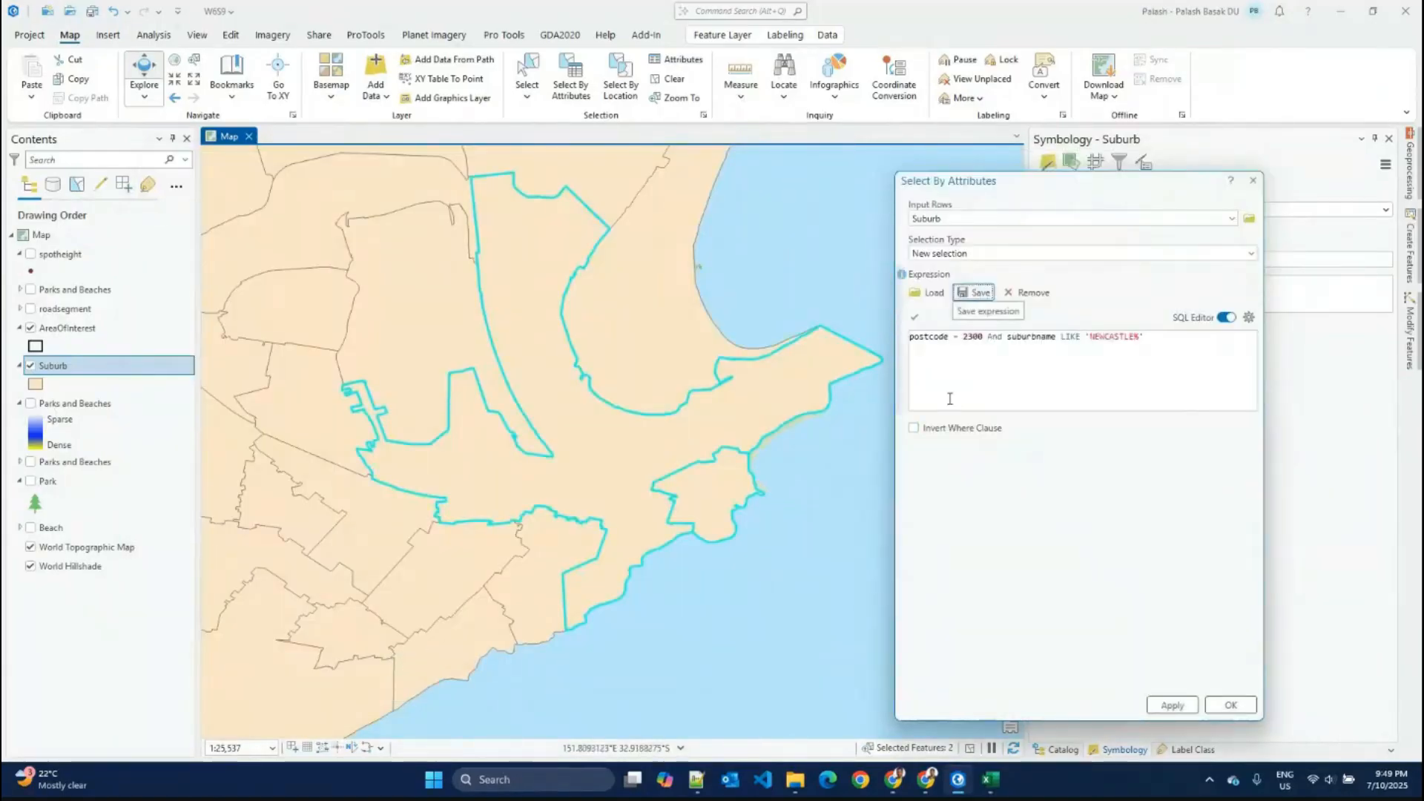
Step: Replace the current expression with the saved SelectionQuery1.exp and apply the selection from its SQL view
{"action": "left_click", "coordinate": [1031, 292]}
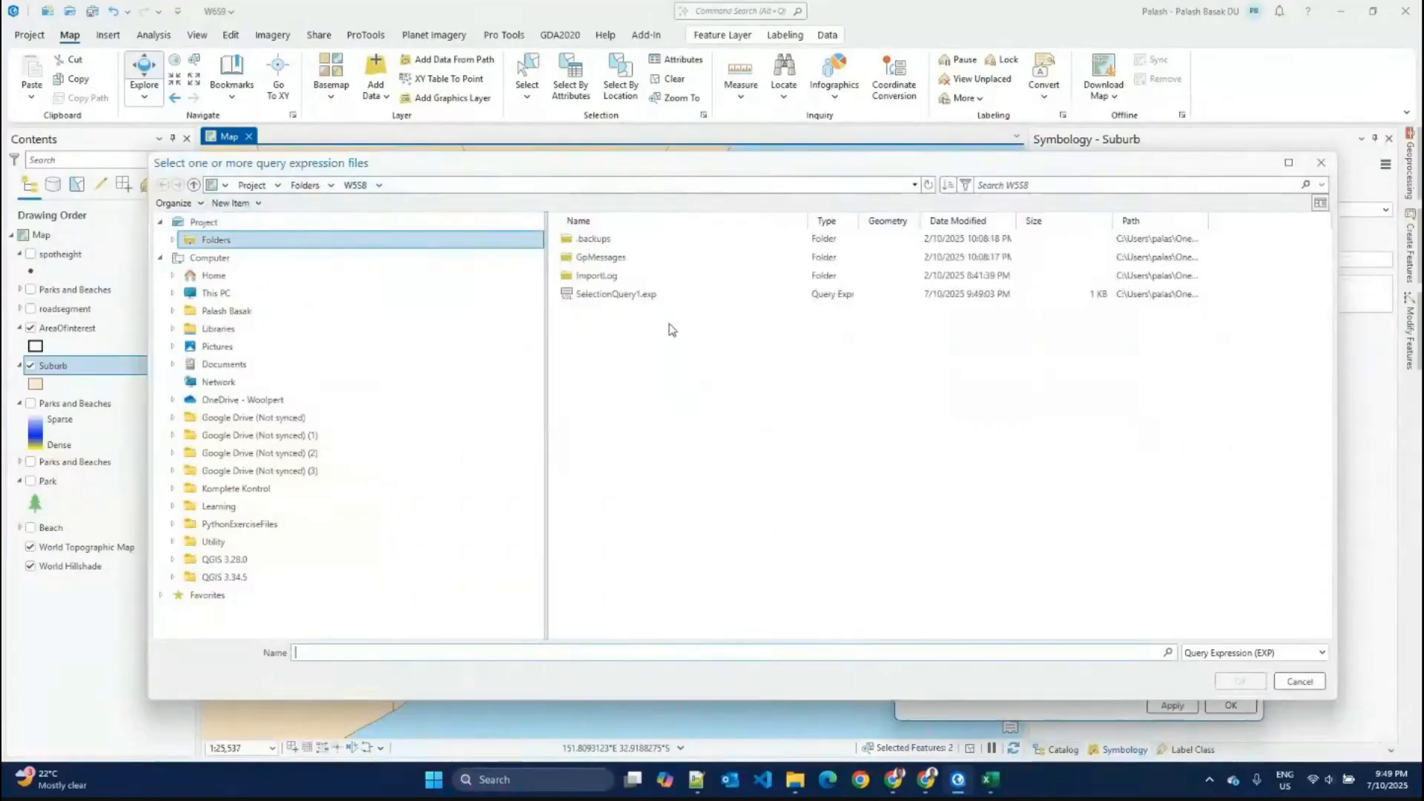
{"action": "left_click", "coordinate": [615, 294]}
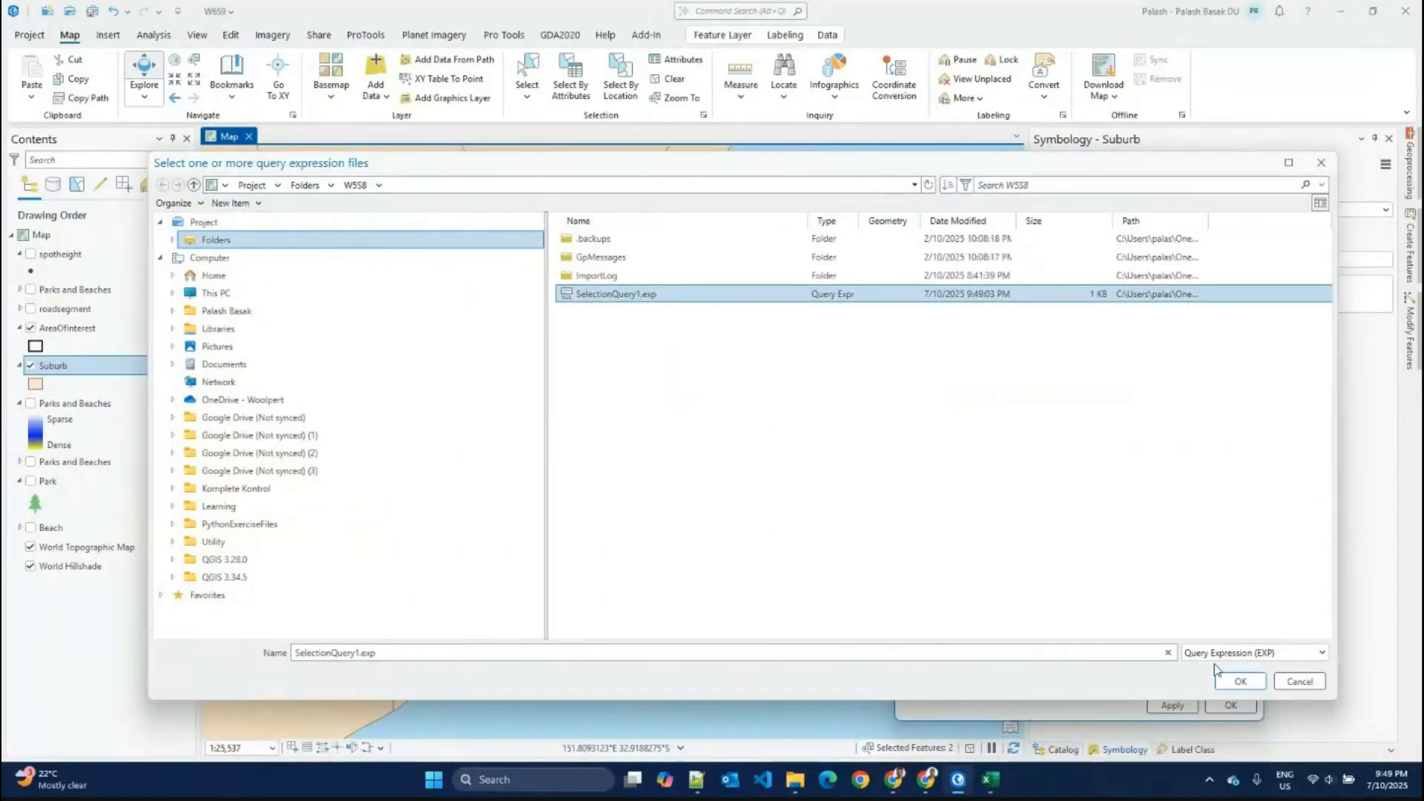
{"action": "left_click", "coordinate": [1235, 679]}
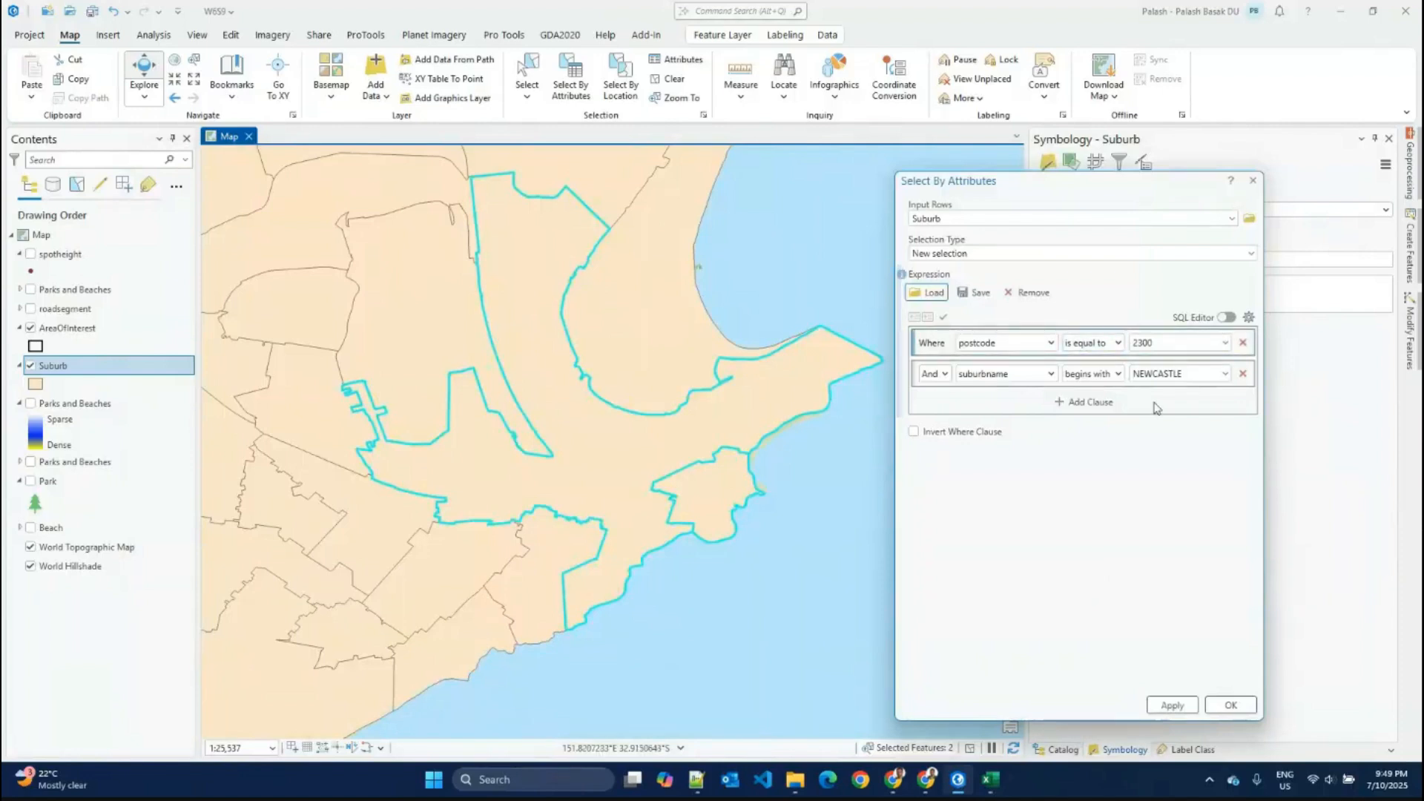
{"action": "left_click", "coordinate": [1227, 317]}
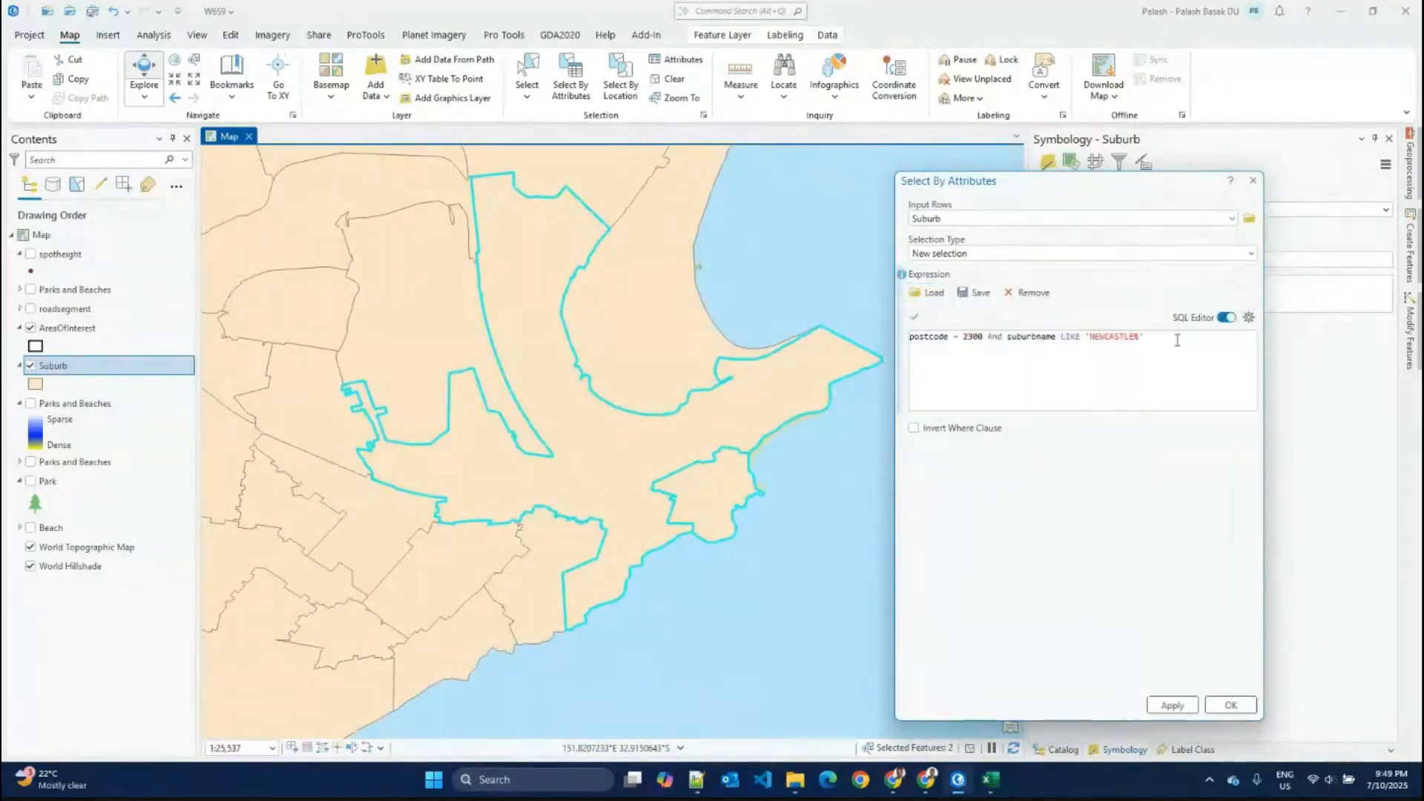
{"action": "left_click", "coordinate": [1172, 706]}
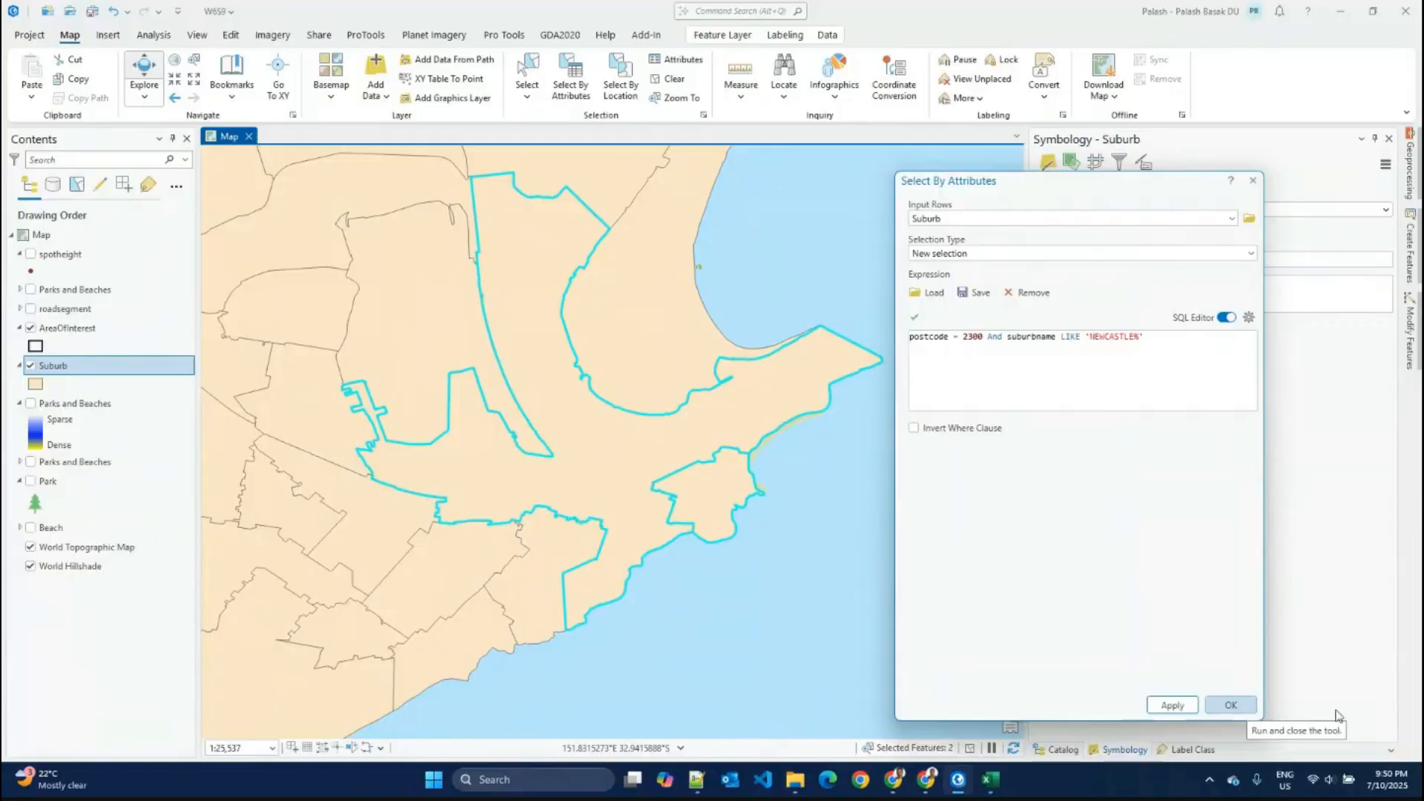
Step: Change the postcode clause's operator to "is not equal to" and check how it is written in SQL
{"action": "left_click", "coordinate": [1224, 318]}
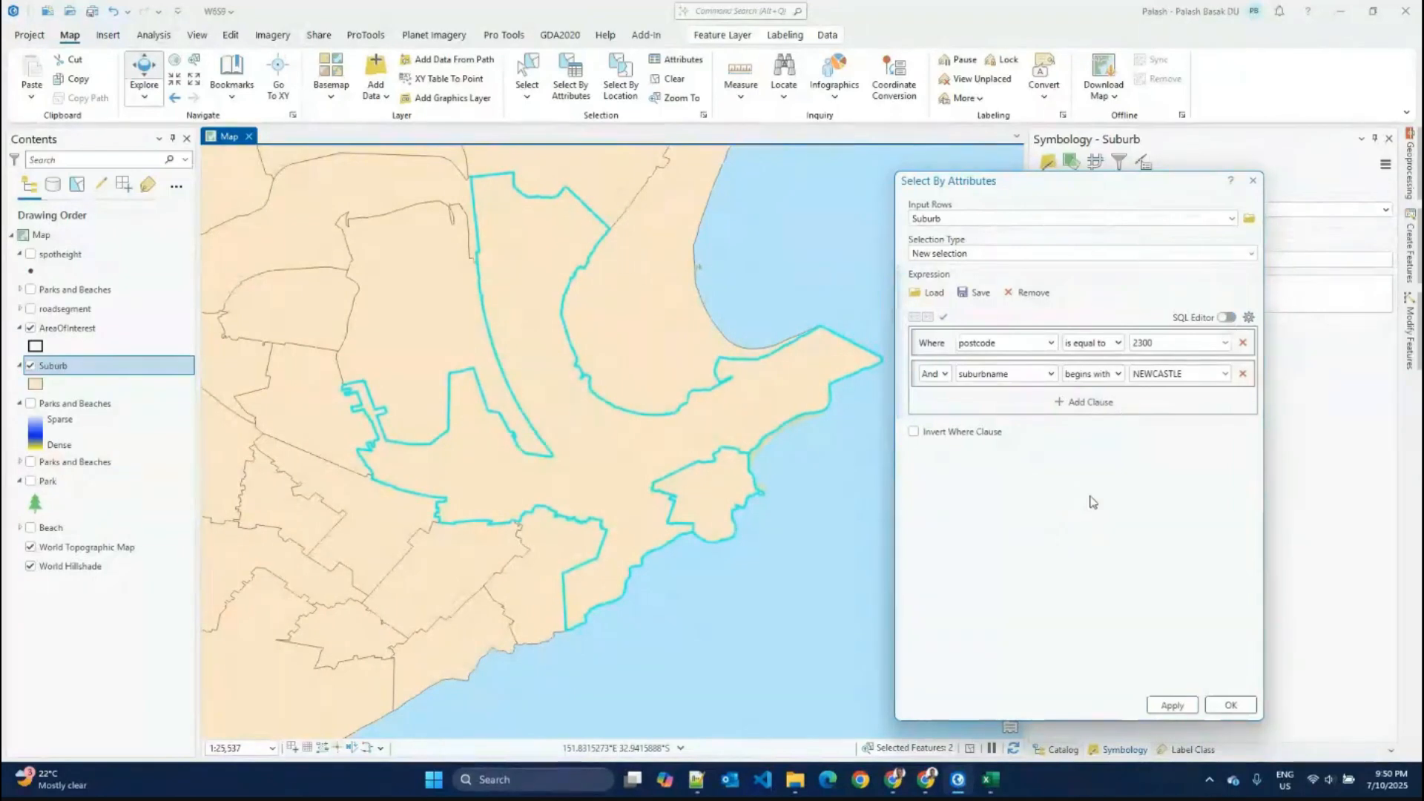
{"action": "left_click", "coordinate": [1118, 344]}
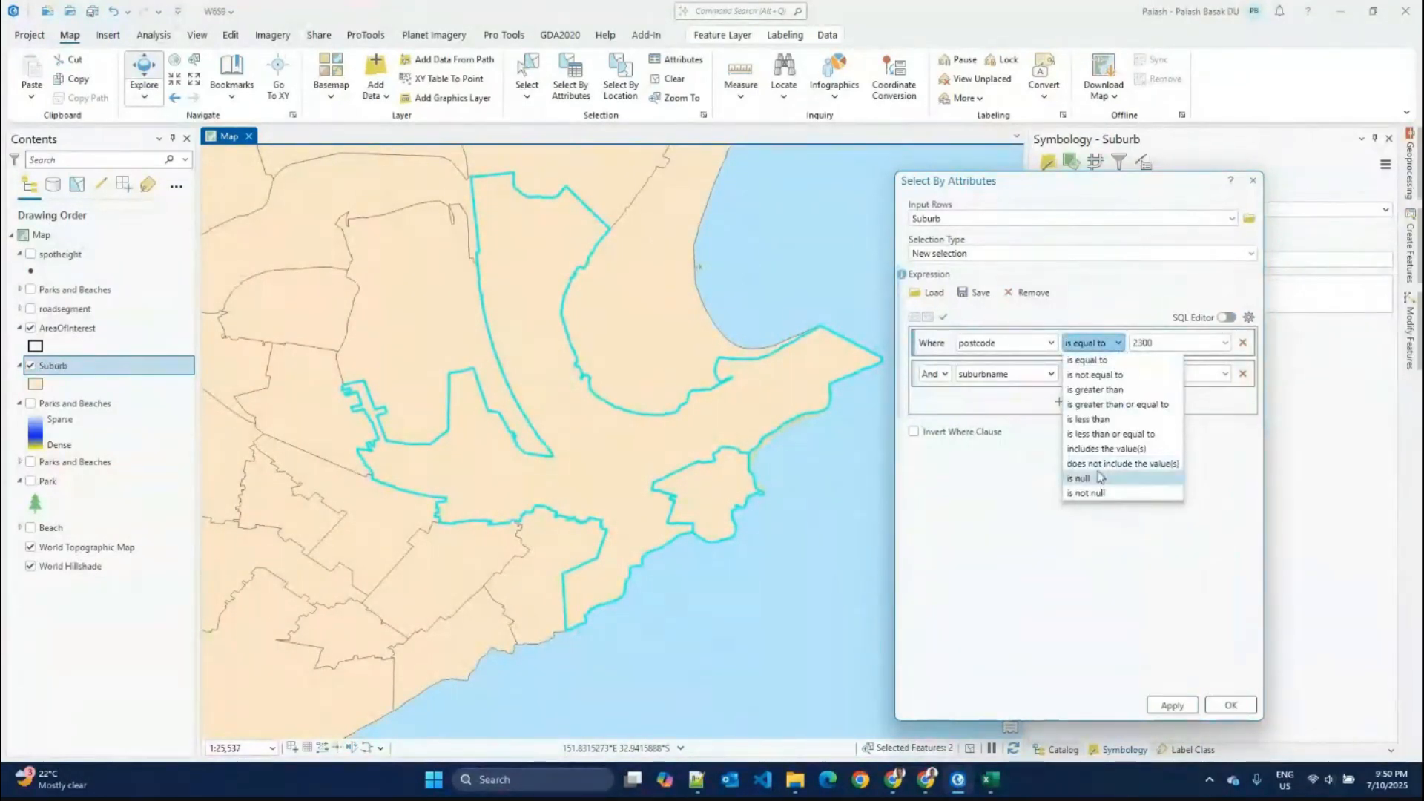
{"action": "left_click", "coordinate": [1105, 375]}
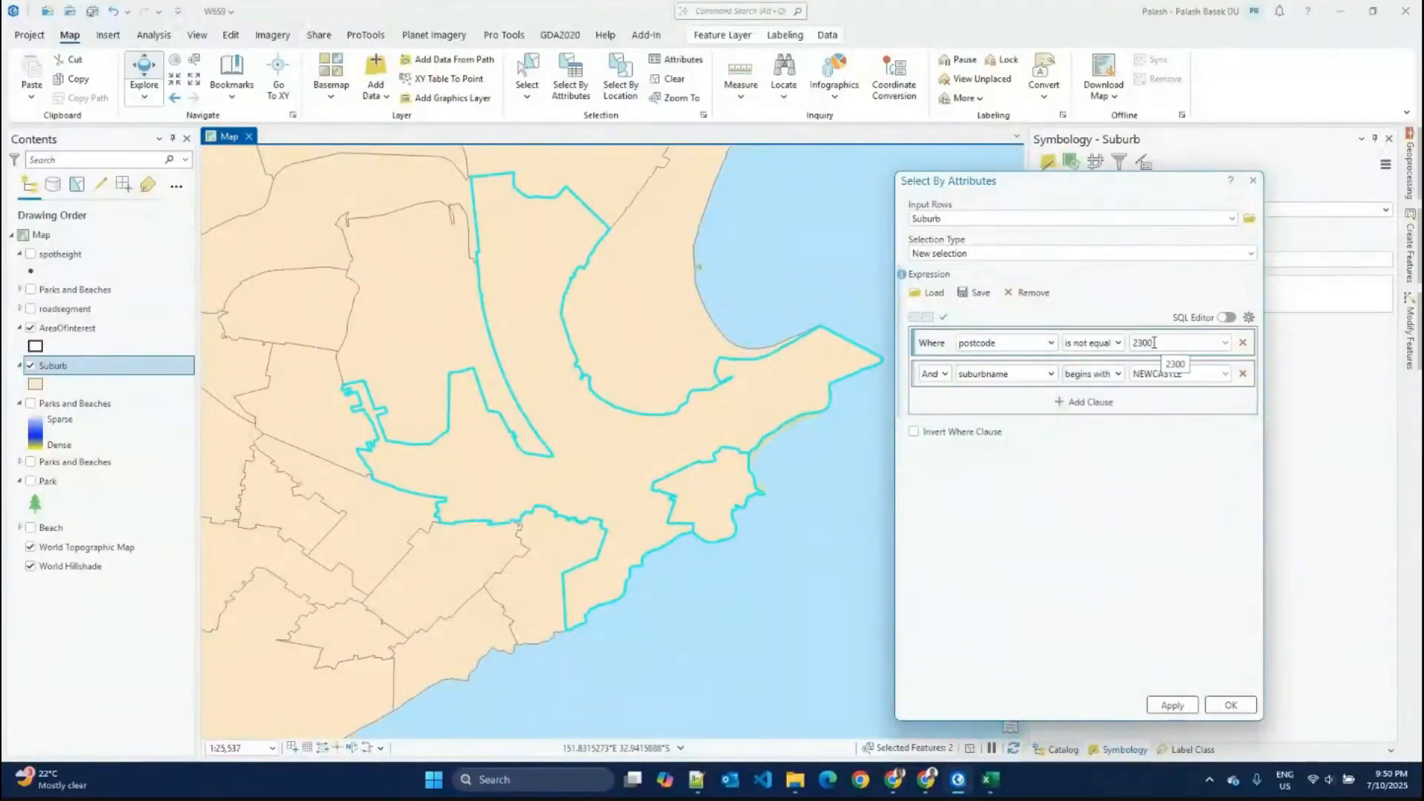
{"action": "left_click", "coordinate": [1226, 318]}
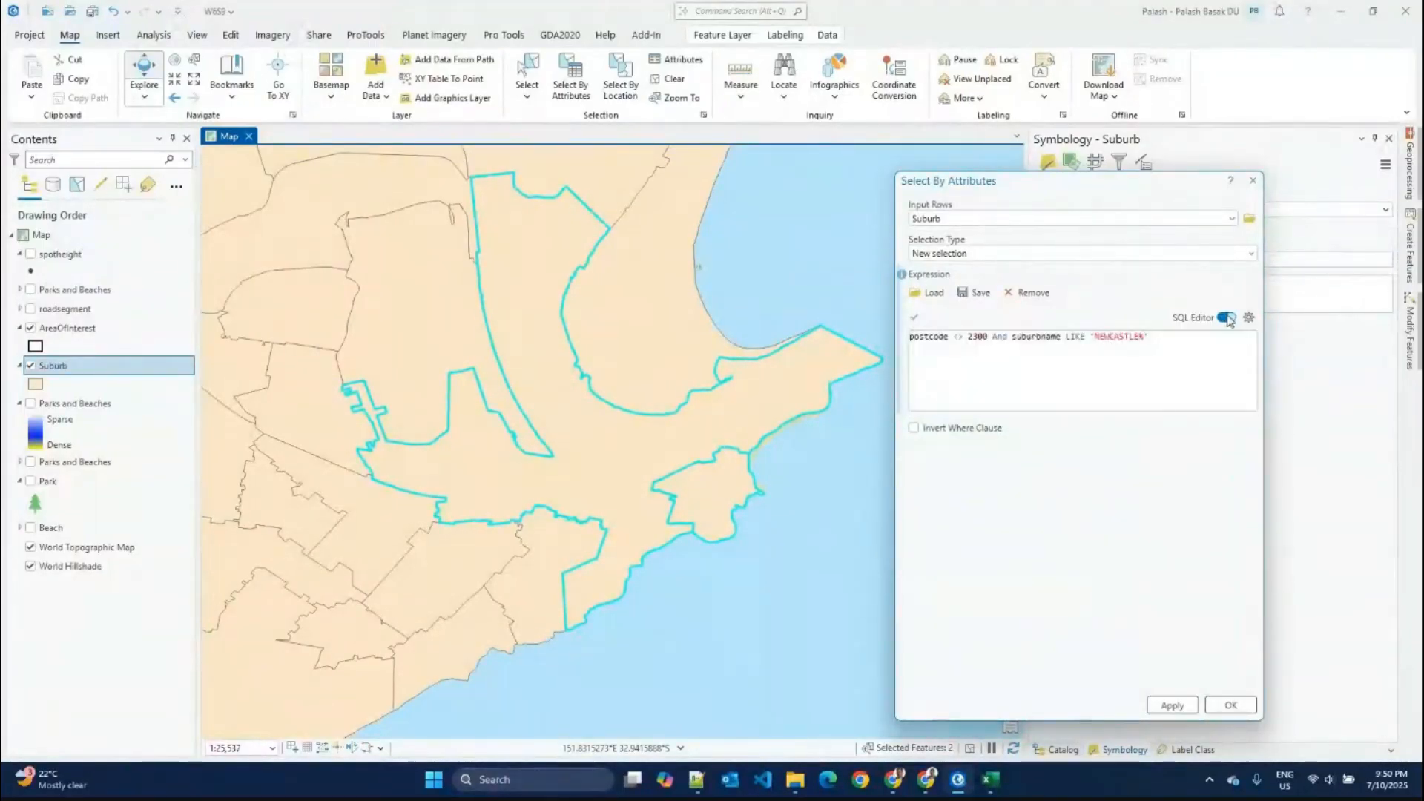
{"action": "left_click", "coordinate": [966, 372]}
{"action": "left_click", "coordinate": [964, 357]}
{"action": "left_click", "coordinate": [1227, 317]}
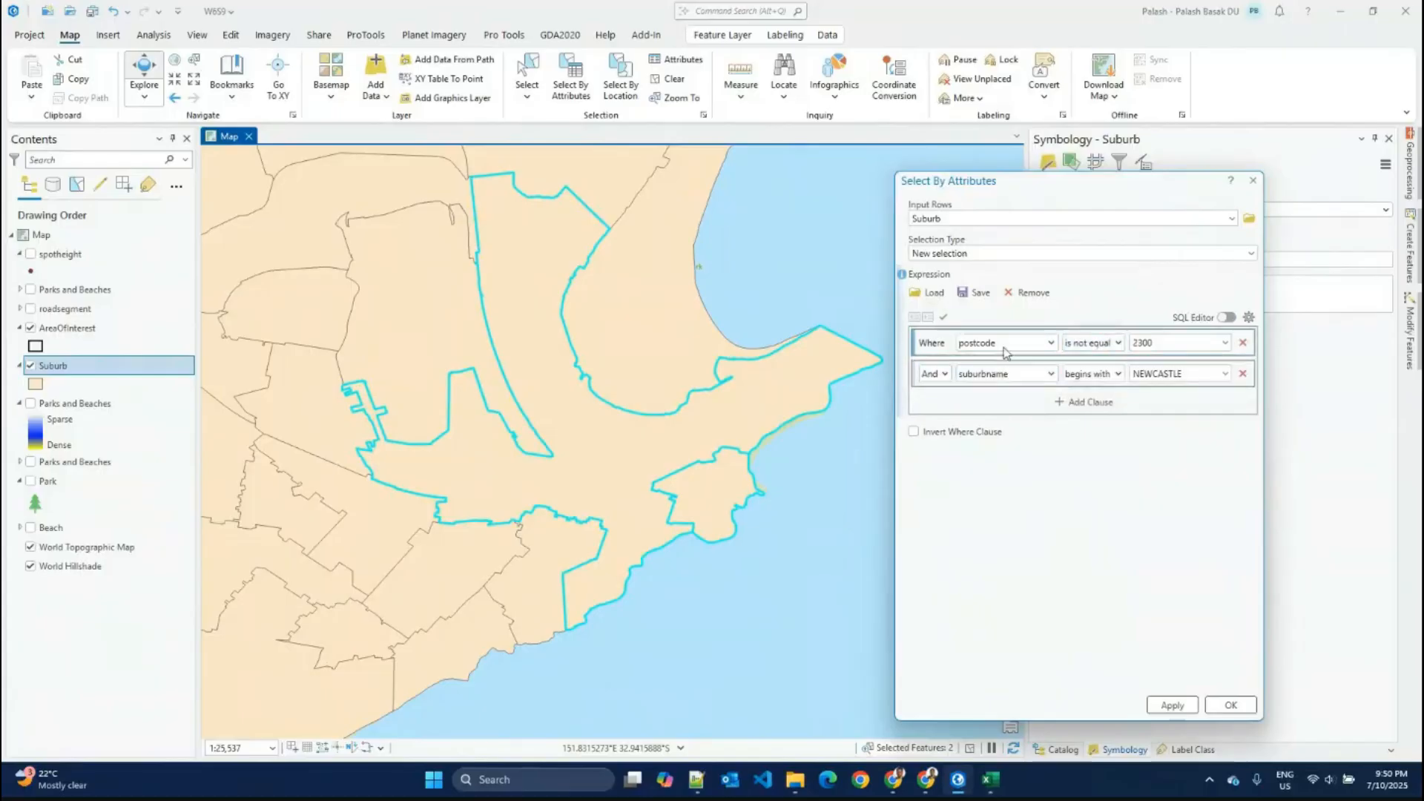
Step: Review the suburbname operators, and replace the postcode operator with = directly in the SQL expression
{"action": "left_click", "coordinate": [1117, 375]}
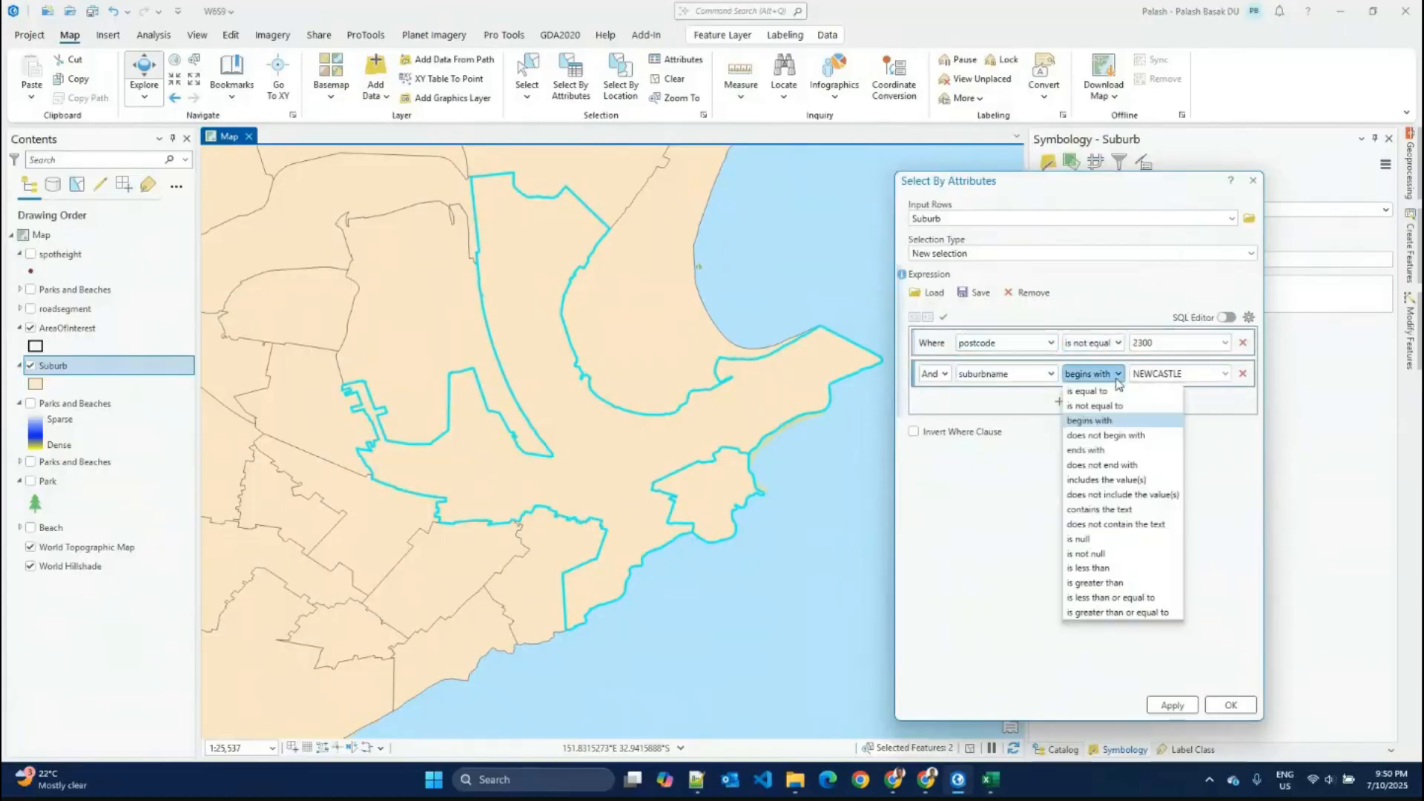
{"action": "left_click", "coordinate": [1117, 375]}
{"action": "left_click", "coordinate": [1227, 317]}
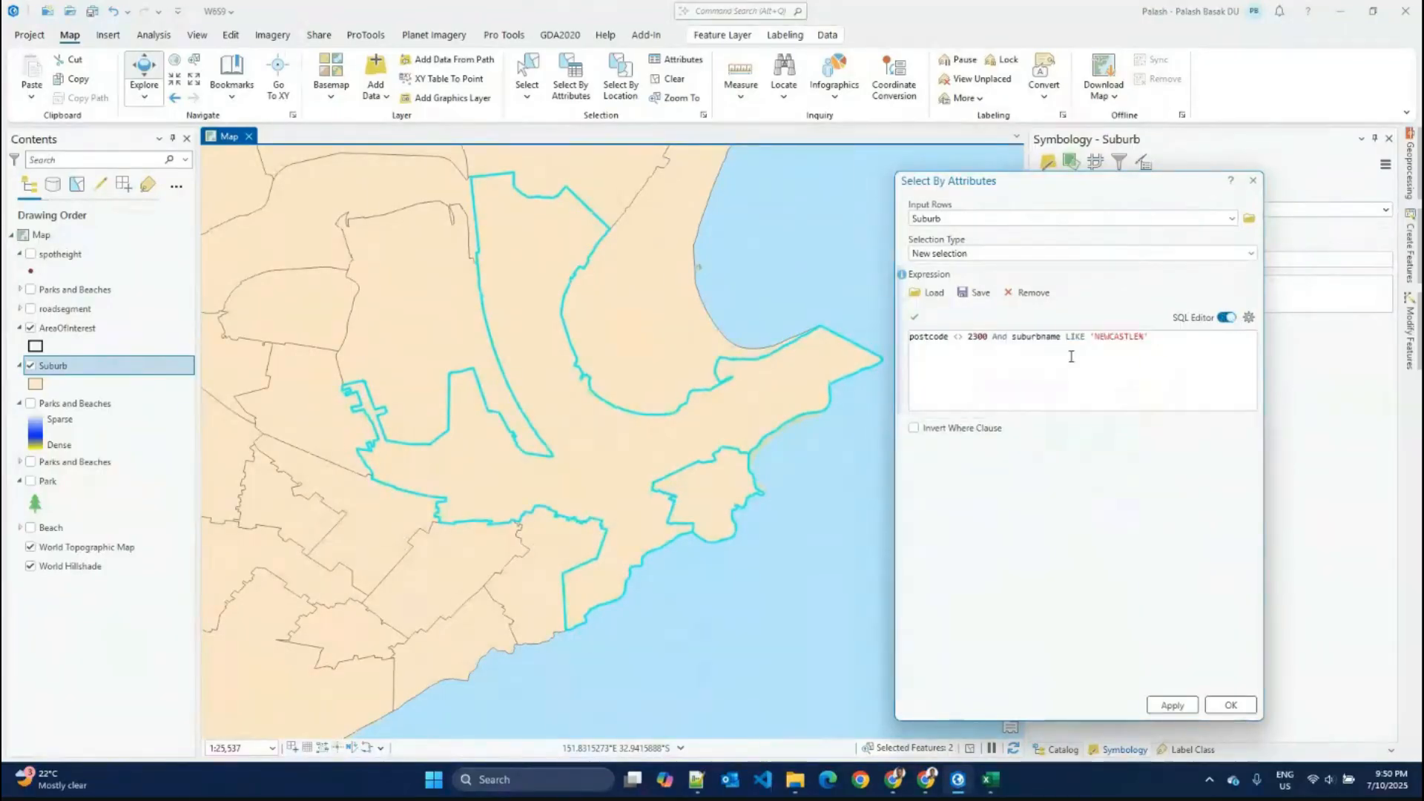
{"action": "double_click", "coordinate": [958, 336]}
{"action": "type", "text": "="}
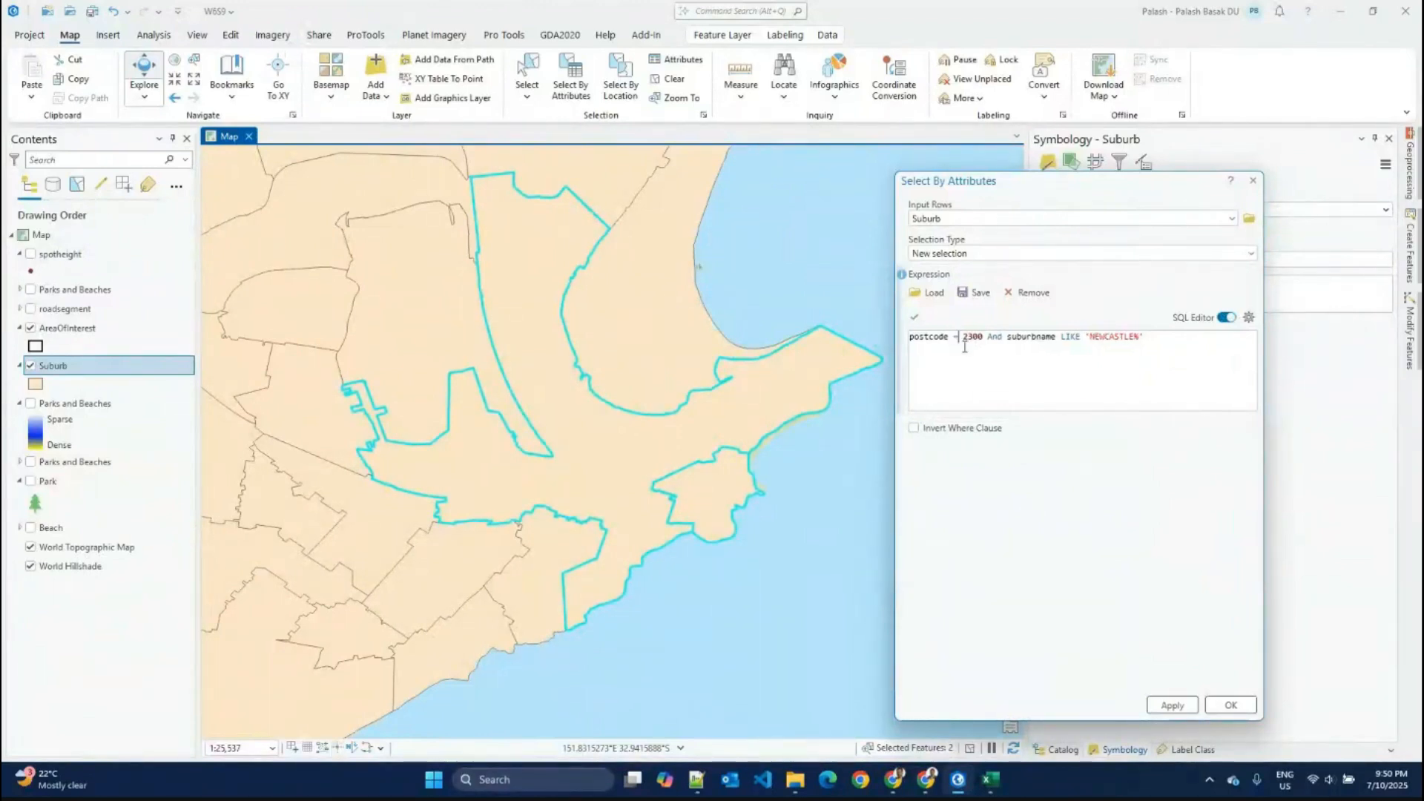
{"action": "left_click", "coordinate": [1227, 317]}
Step: Set the postcode clause's operator to "is null" and check its SQL form
{"action": "left_click", "coordinate": [1112, 347]}
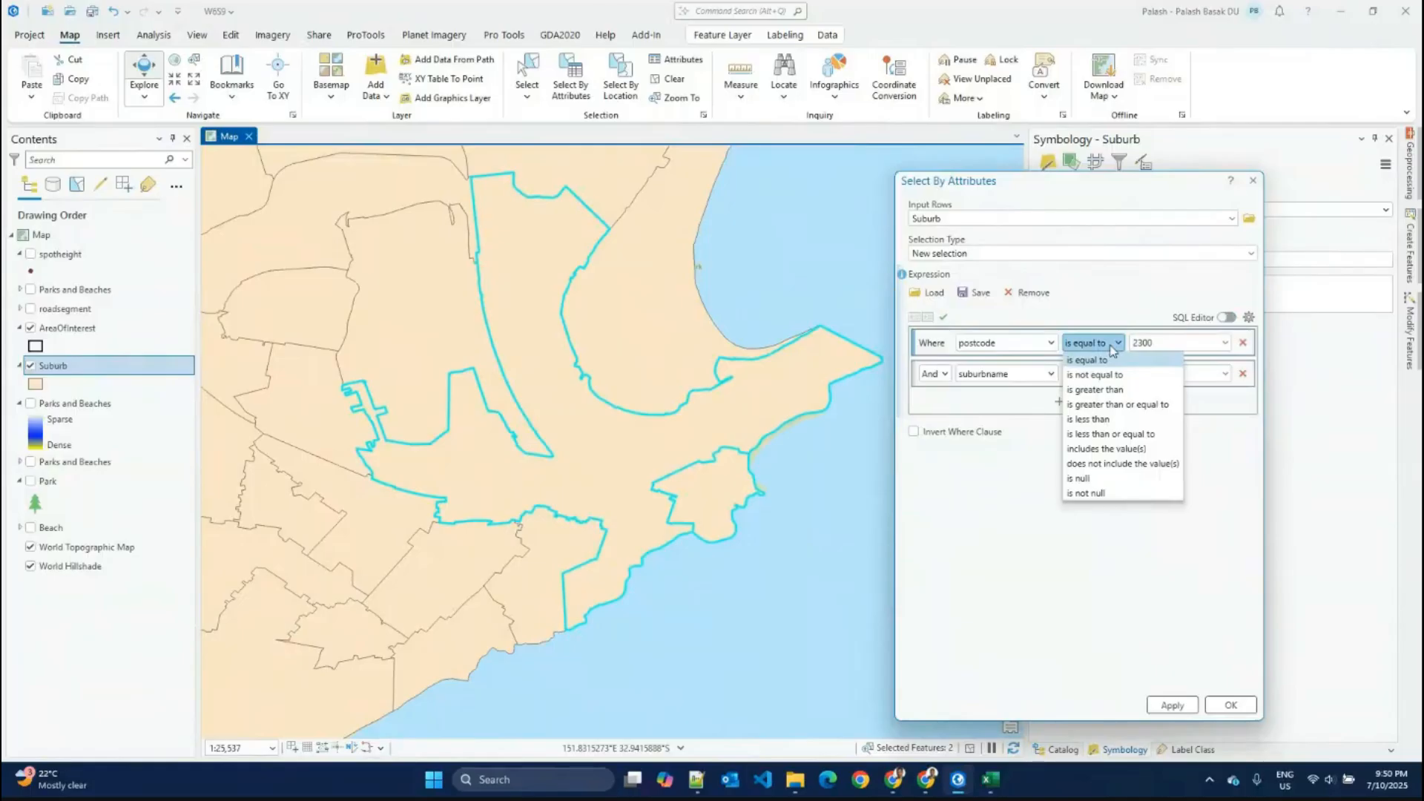
{"action": "left_click", "coordinate": [1112, 347]}
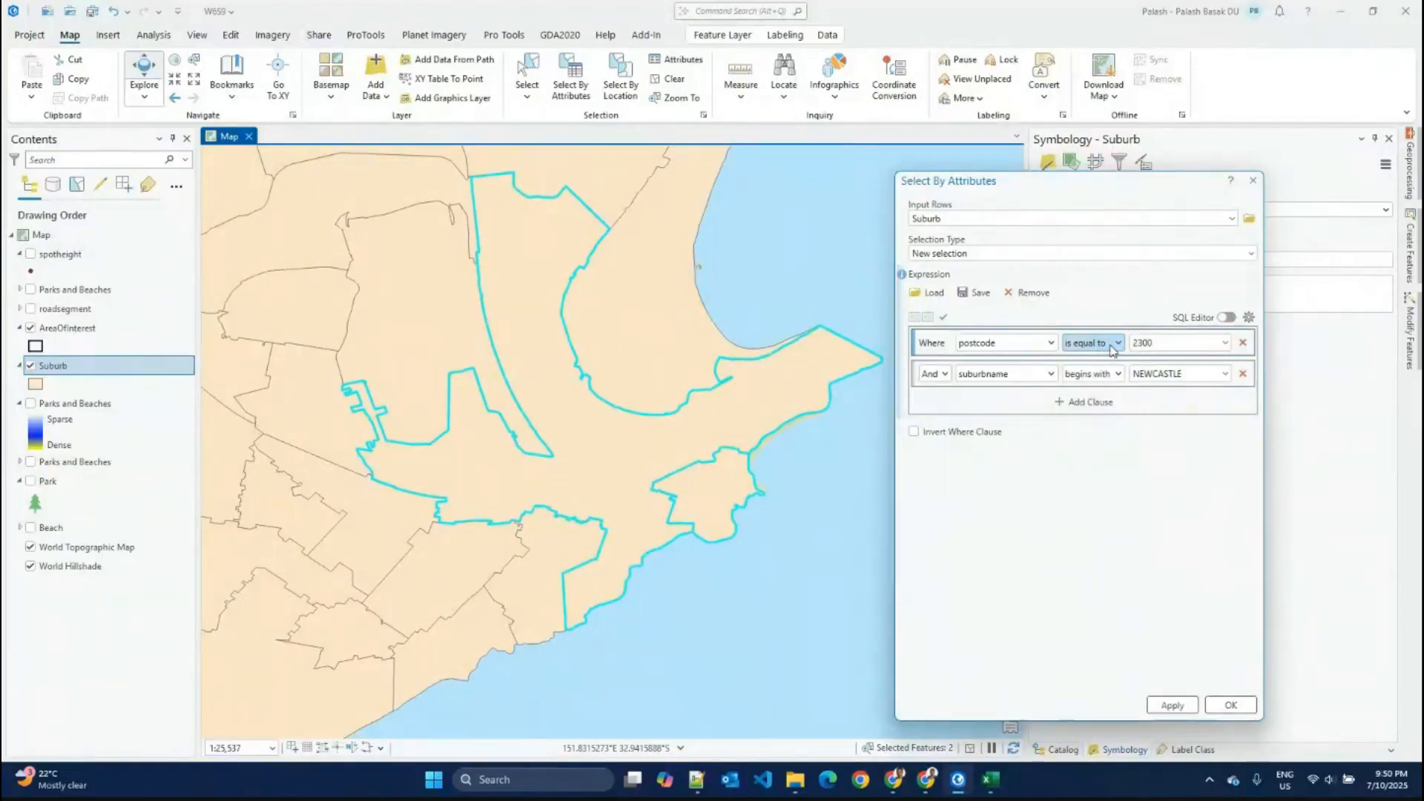
{"action": "left_click", "coordinate": [1113, 347]}
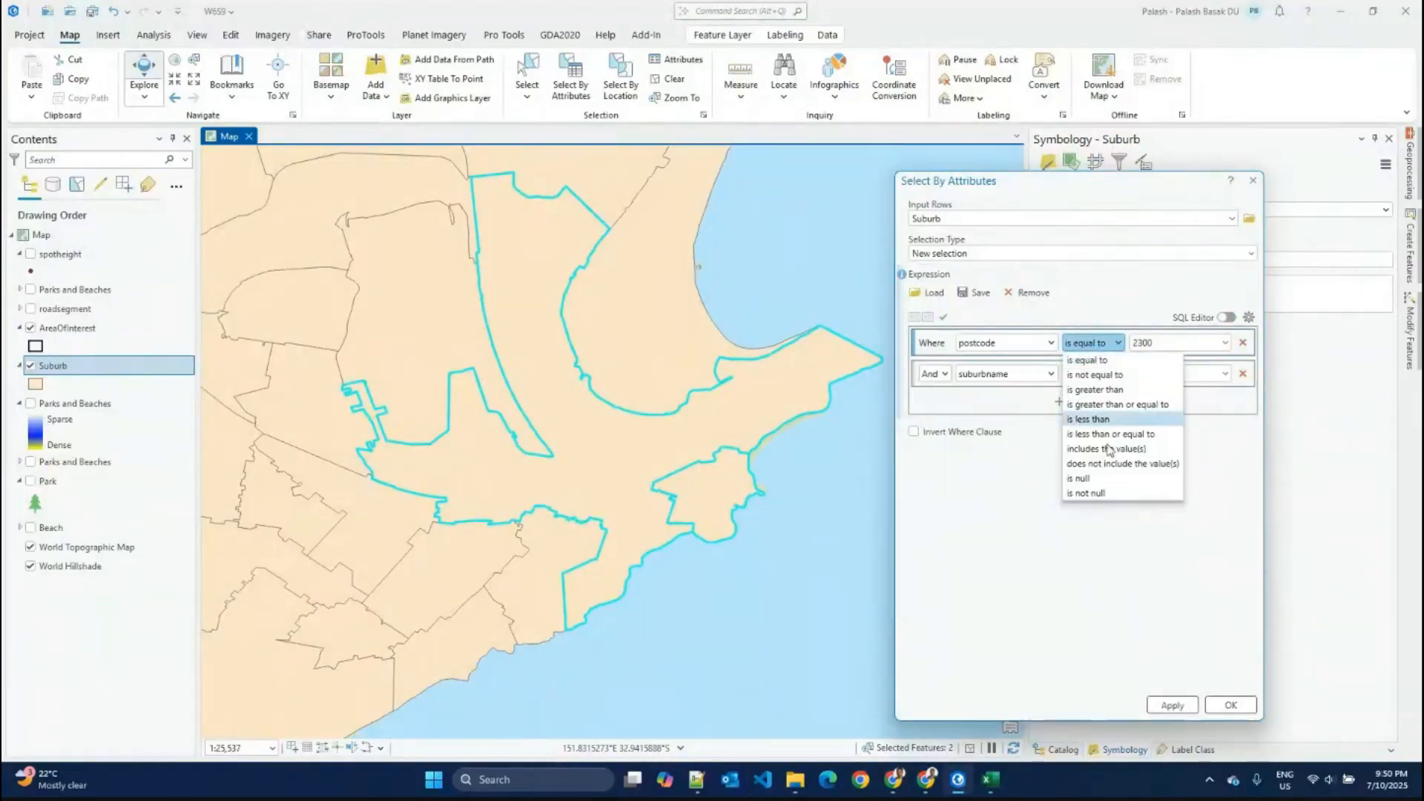
{"action": "left_click", "coordinate": [1086, 478]}
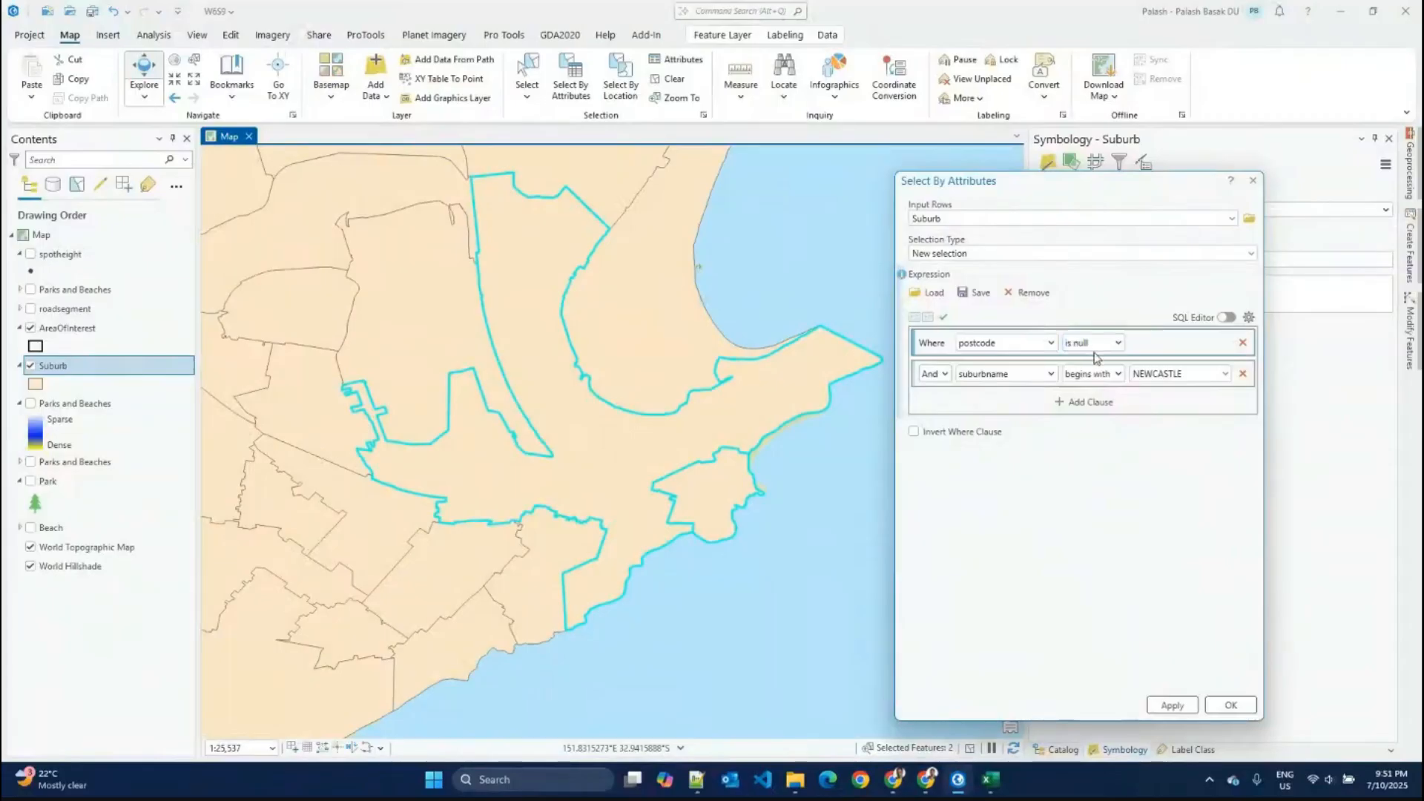
{"action": "left_click", "coordinate": [1226, 317]}
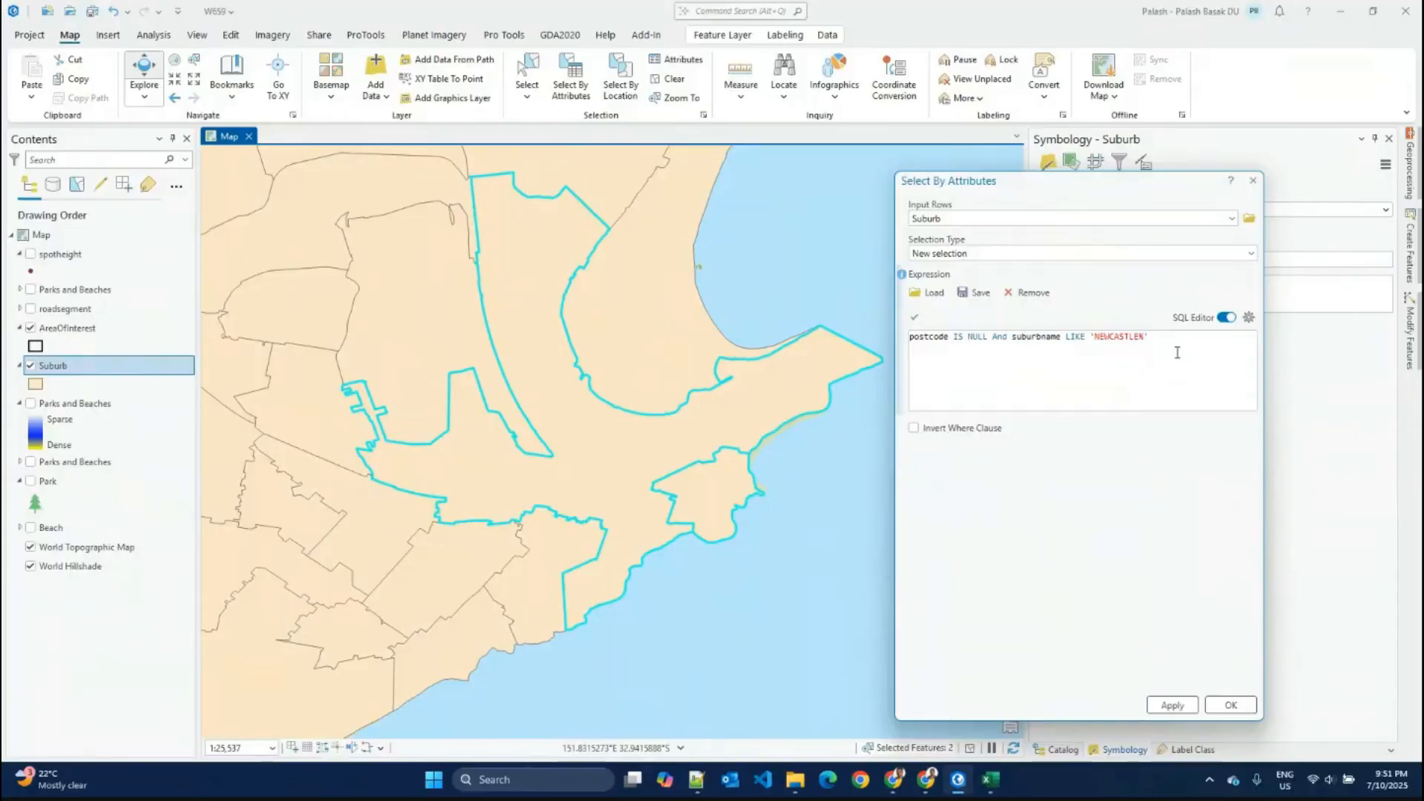
{"action": "left_click", "coordinate": [1226, 318]}
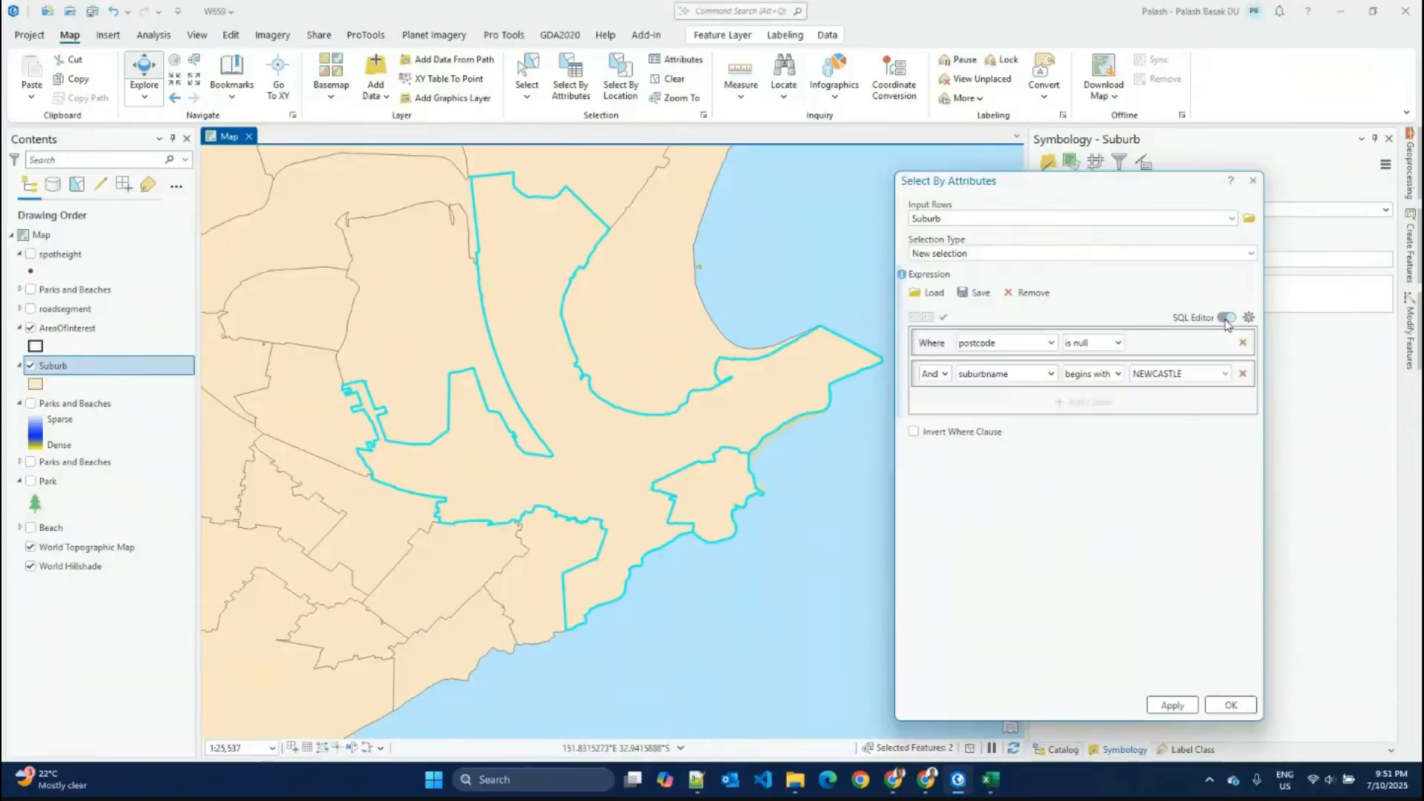
Step: Set the postcode clause to "is equal to" 2300, apply the Suburb selection and close the query dialog
{"action": "left_click", "coordinate": [1116, 343]}
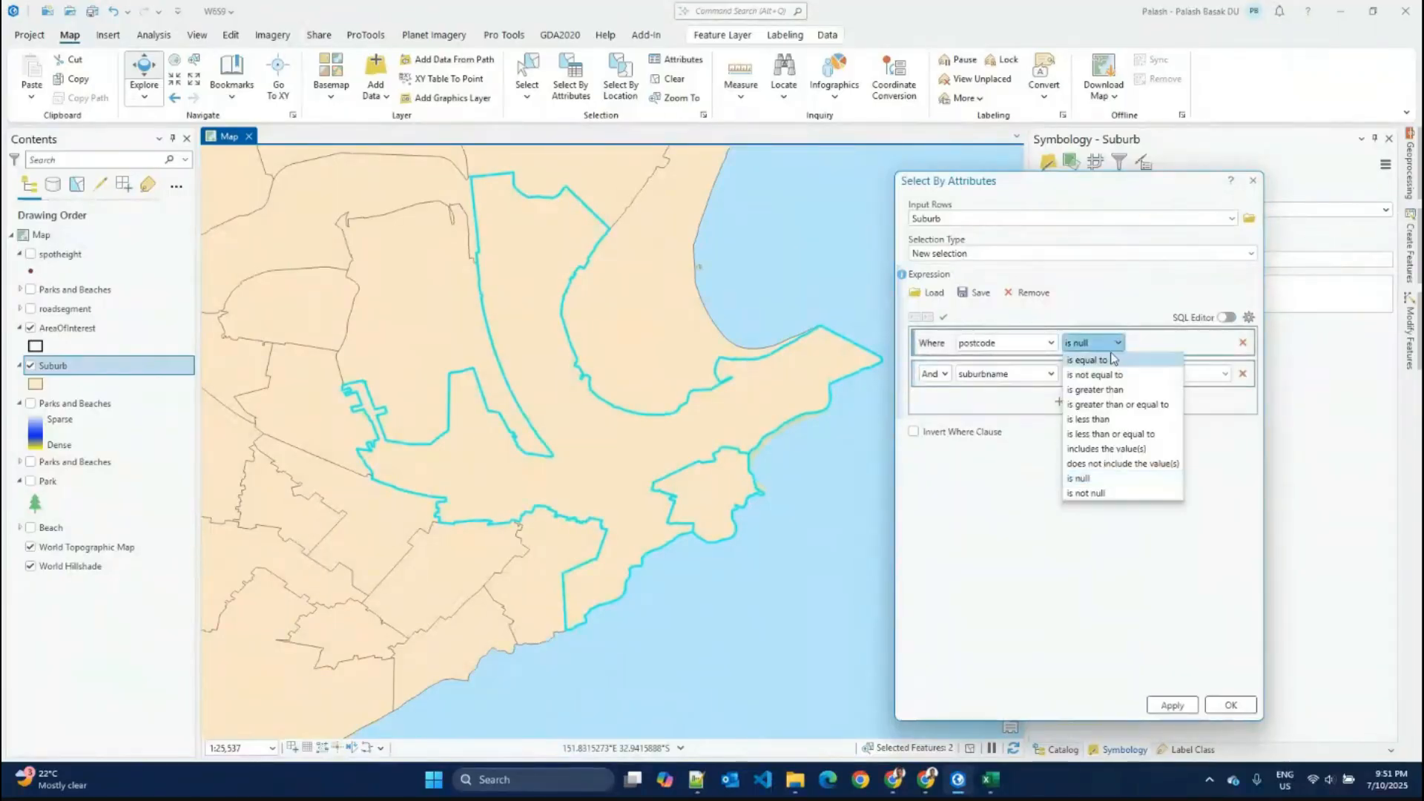
{"action": "left_click", "coordinate": [1112, 363]}
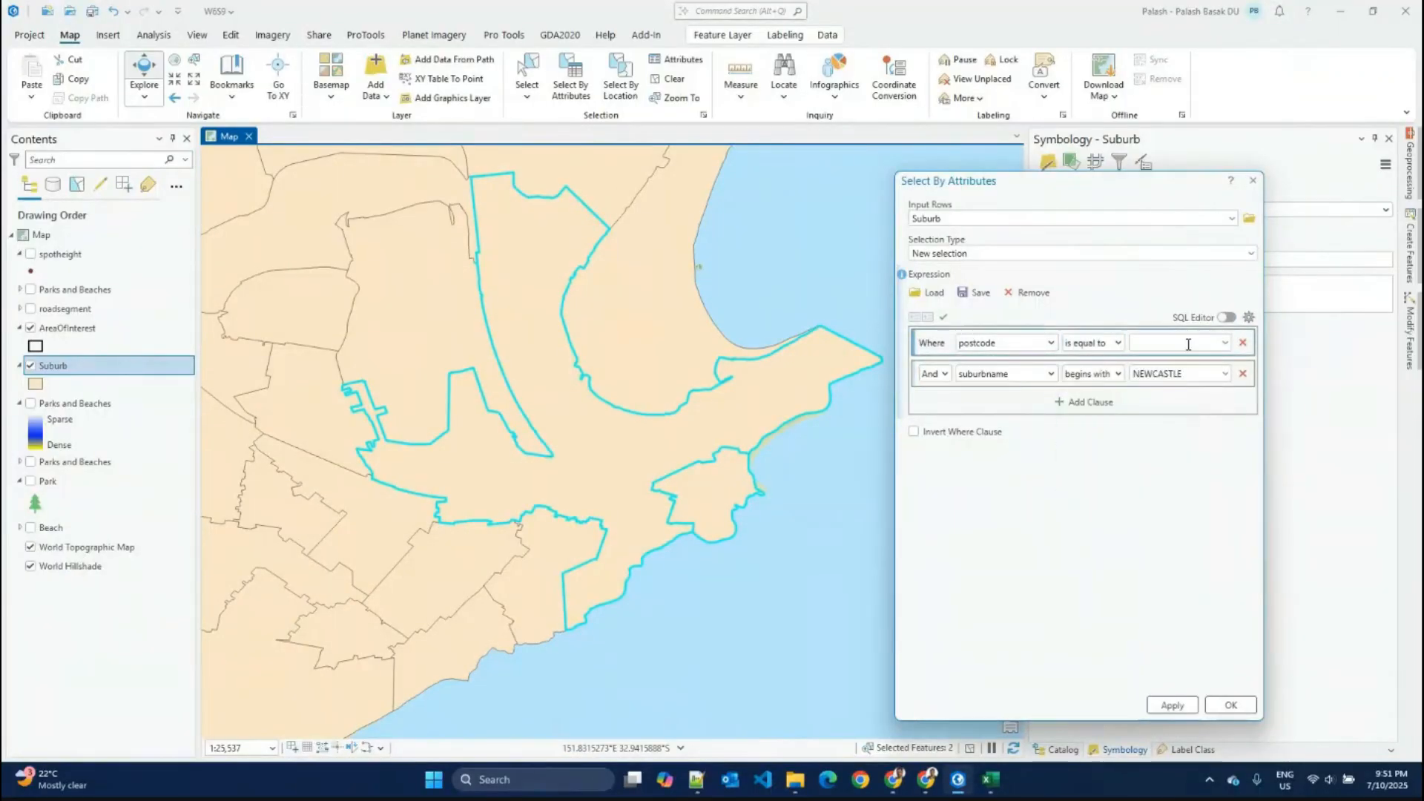
{"action": "left_click", "coordinate": [1226, 345]}
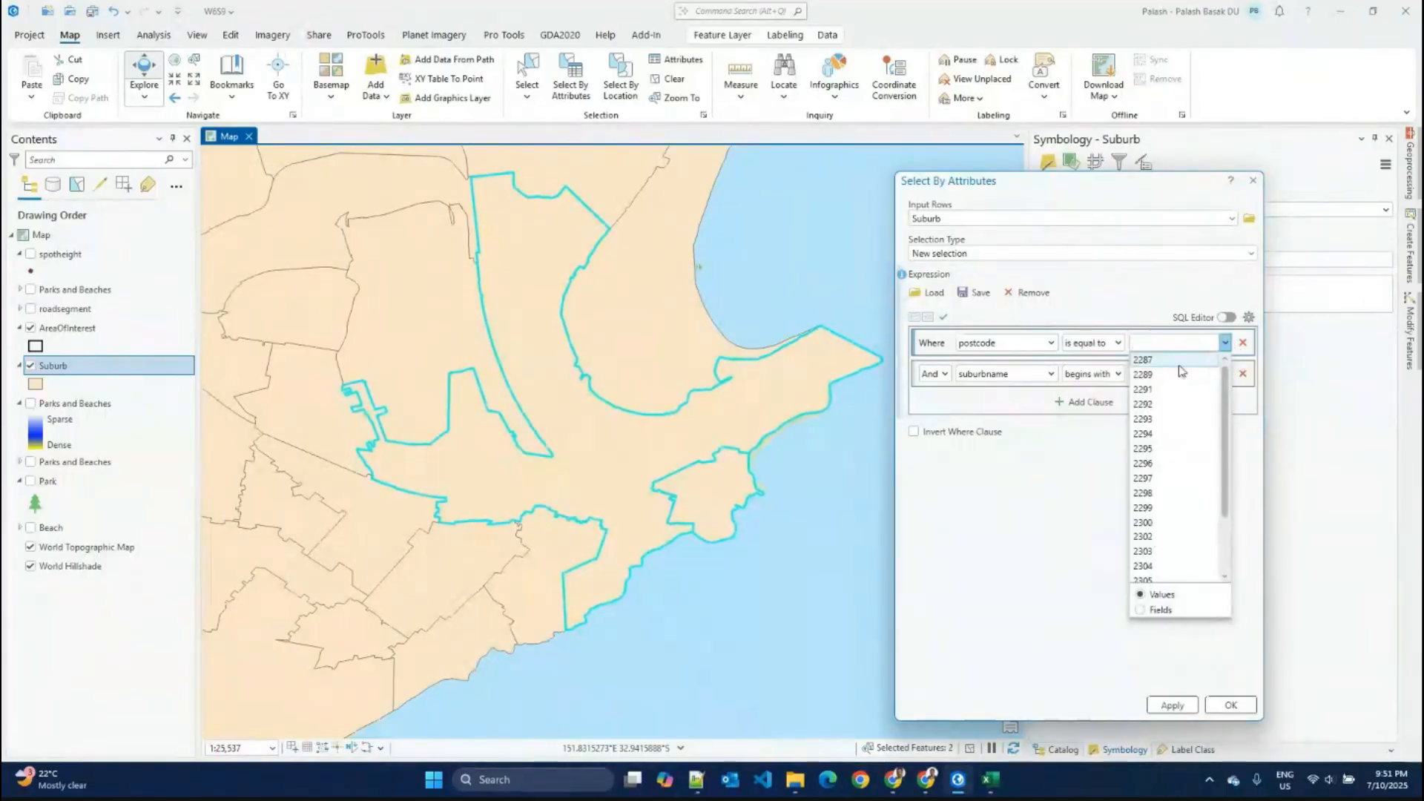
{"action": "left_click", "coordinate": [1191, 523]}
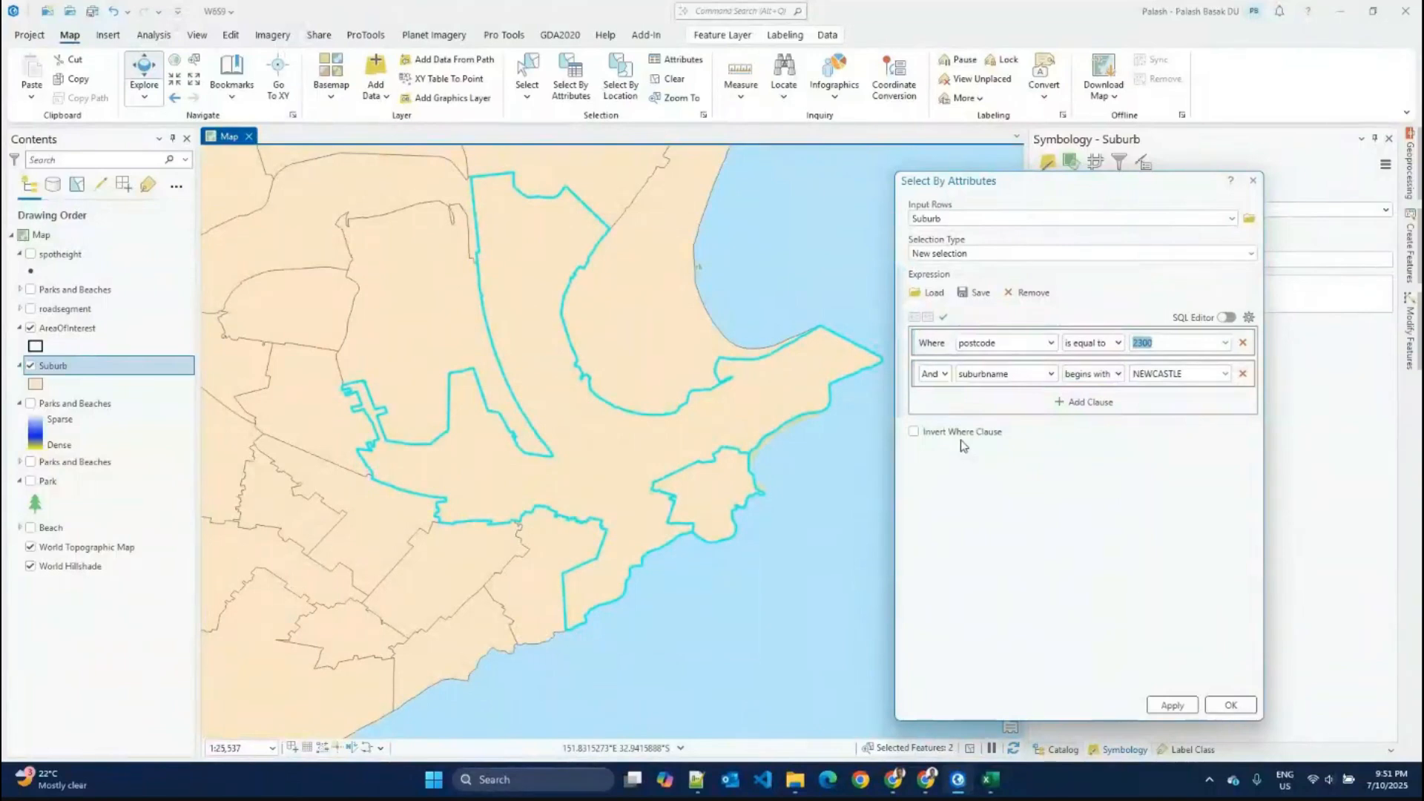
{"action": "left_click", "coordinate": [1178, 708]}
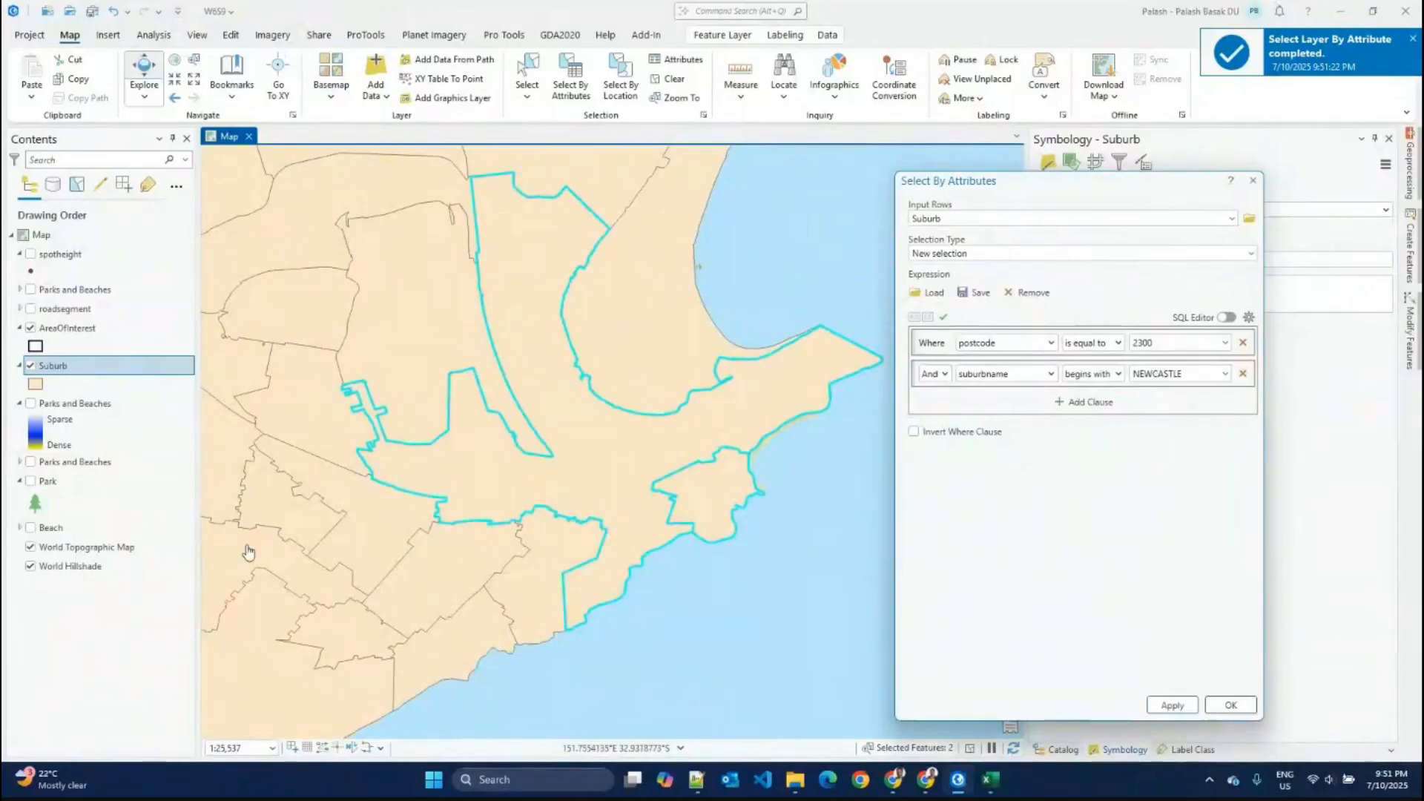
{"action": "right_click", "coordinate": [48, 368]}
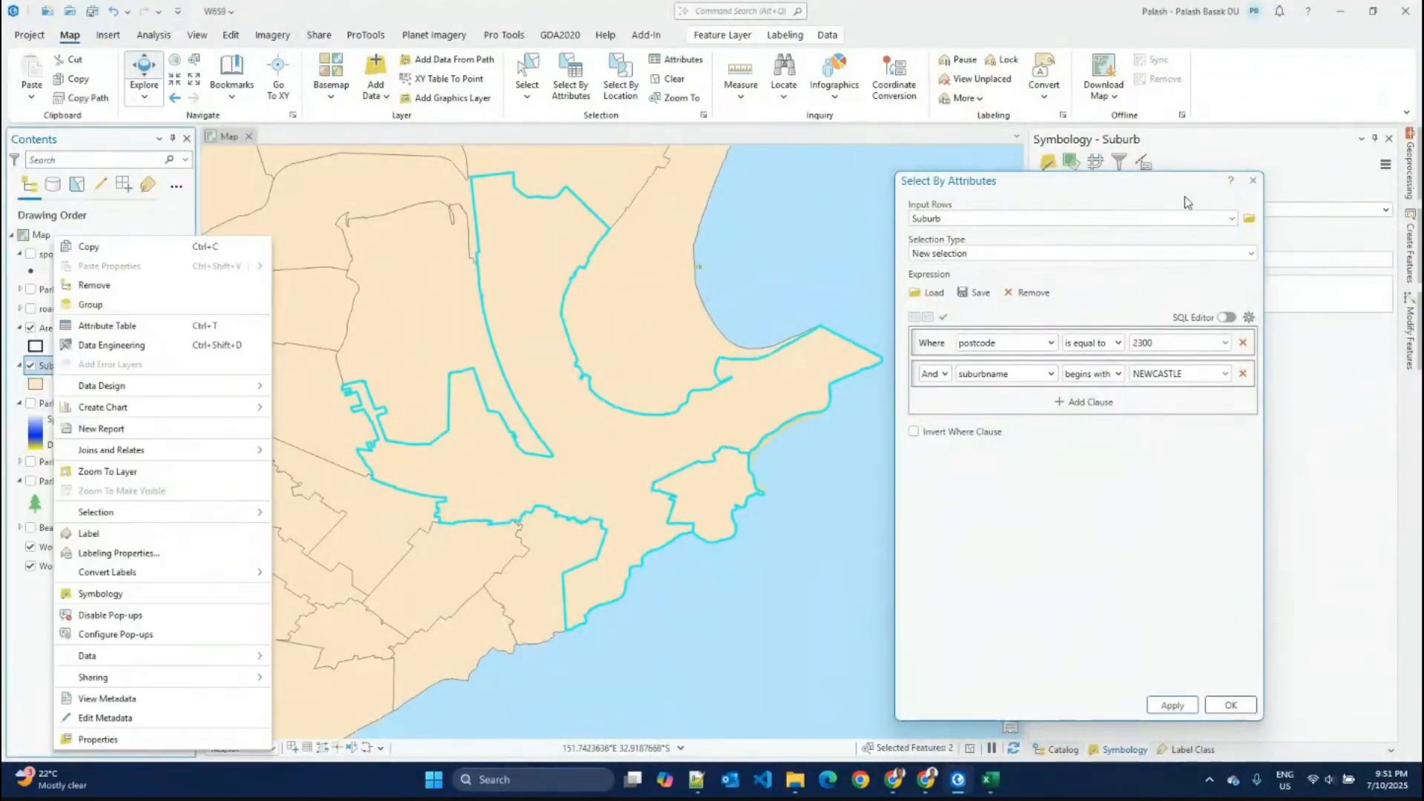
{"action": "left_click", "coordinate": [1252, 183]}
{"action": "left_click", "coordinate": [1253, 183]}
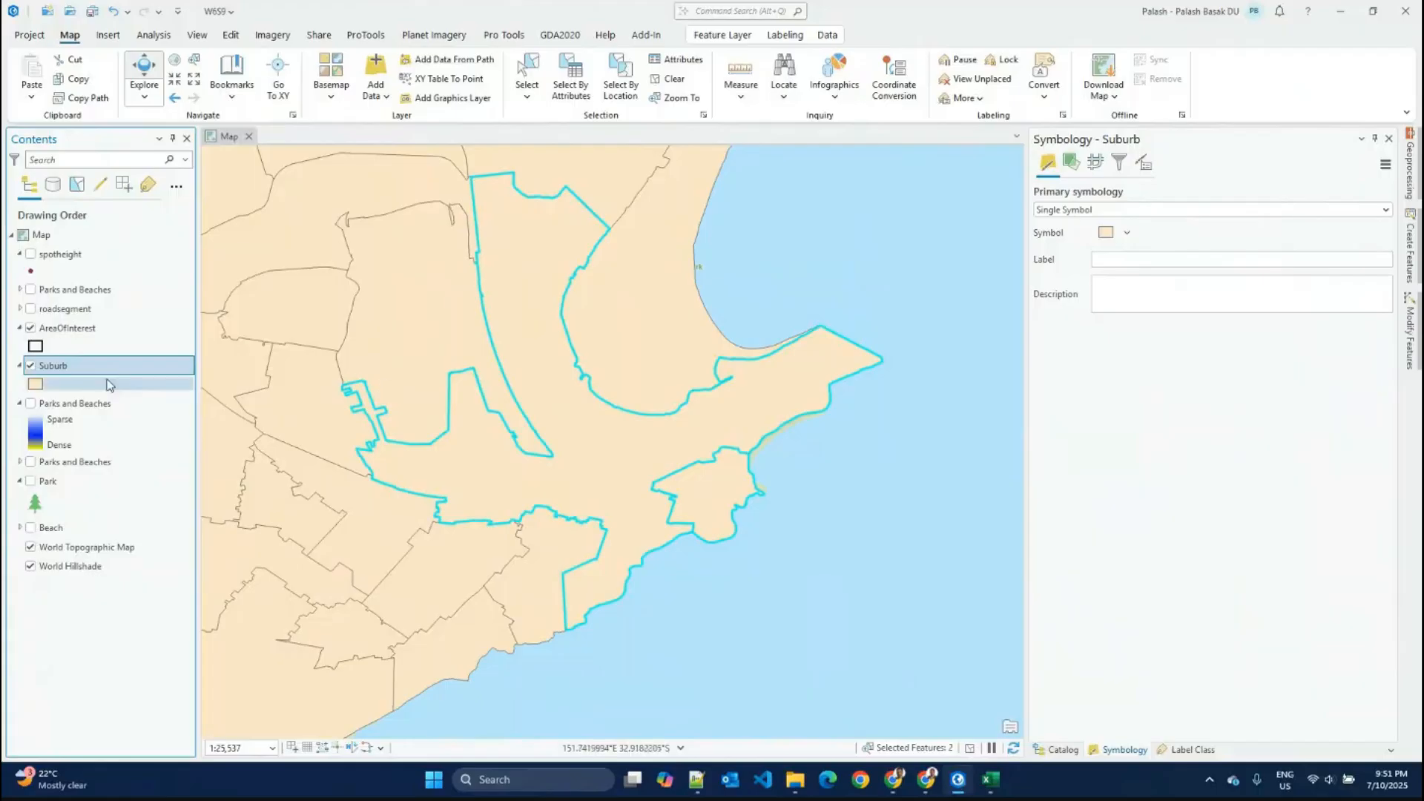
Step: Make a new layer from the selected Suburb features
{"action": "right_click", "coordinate": [63, 374]}
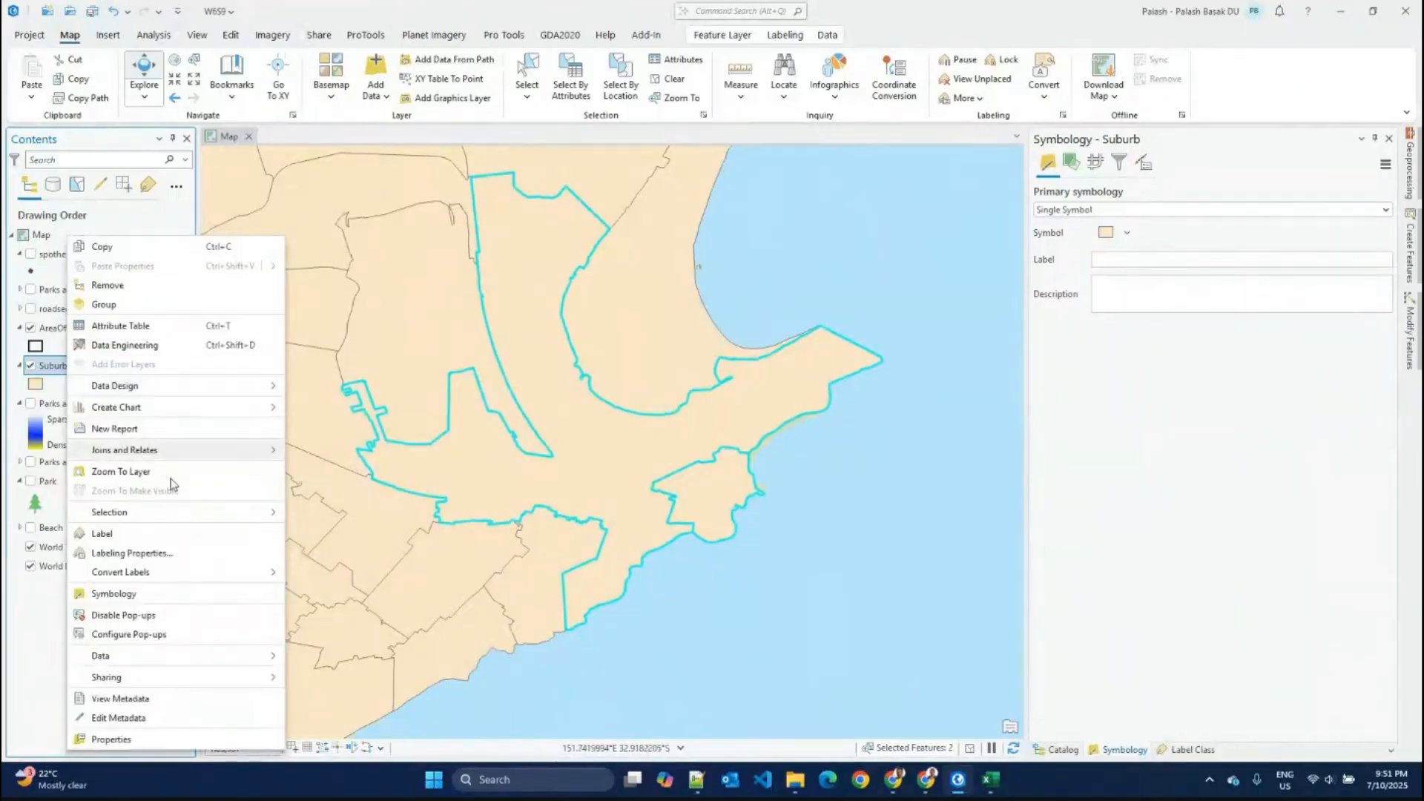
{"action": "mouse_move", "coordinate": [198, 522]}
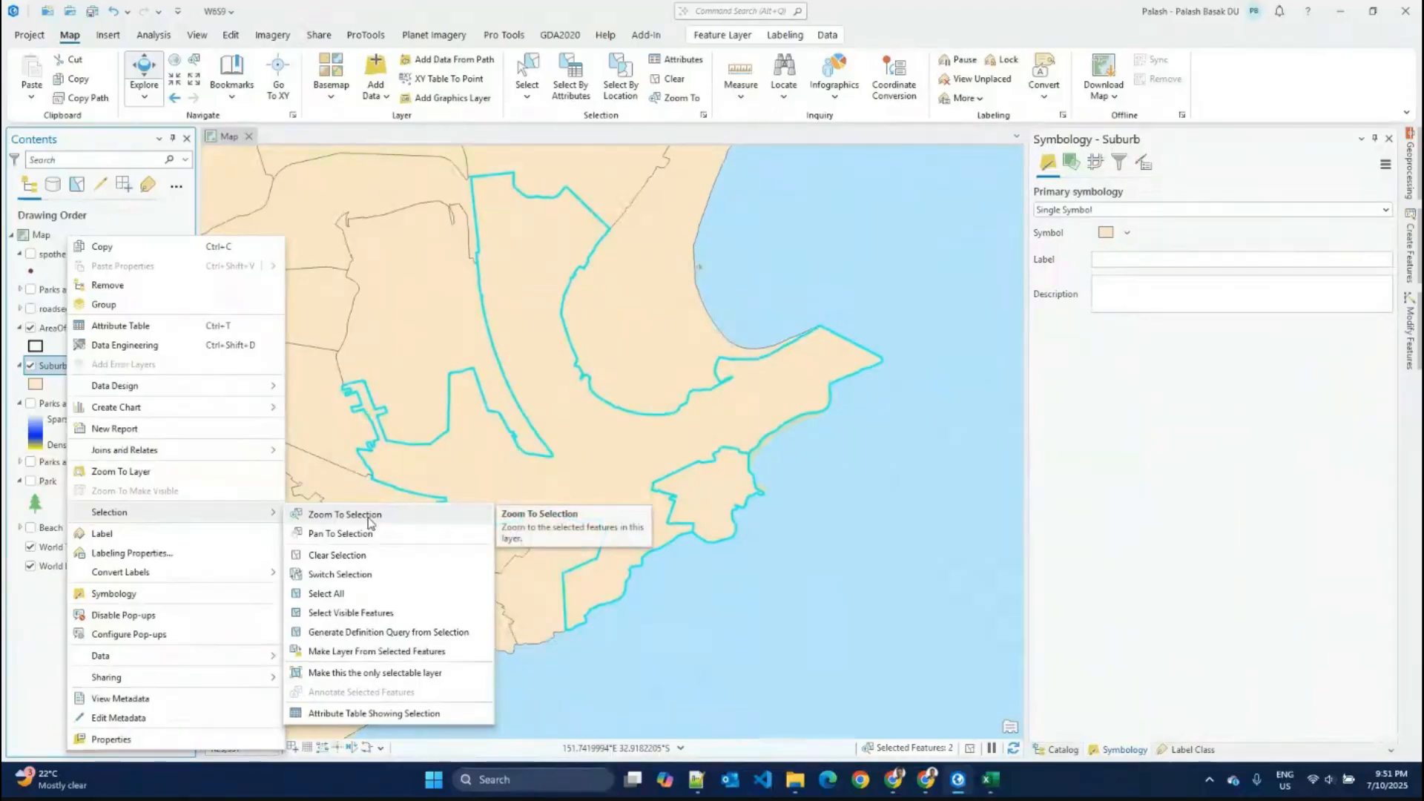
{"action": "left_click", "coordinate": [363, 653]}
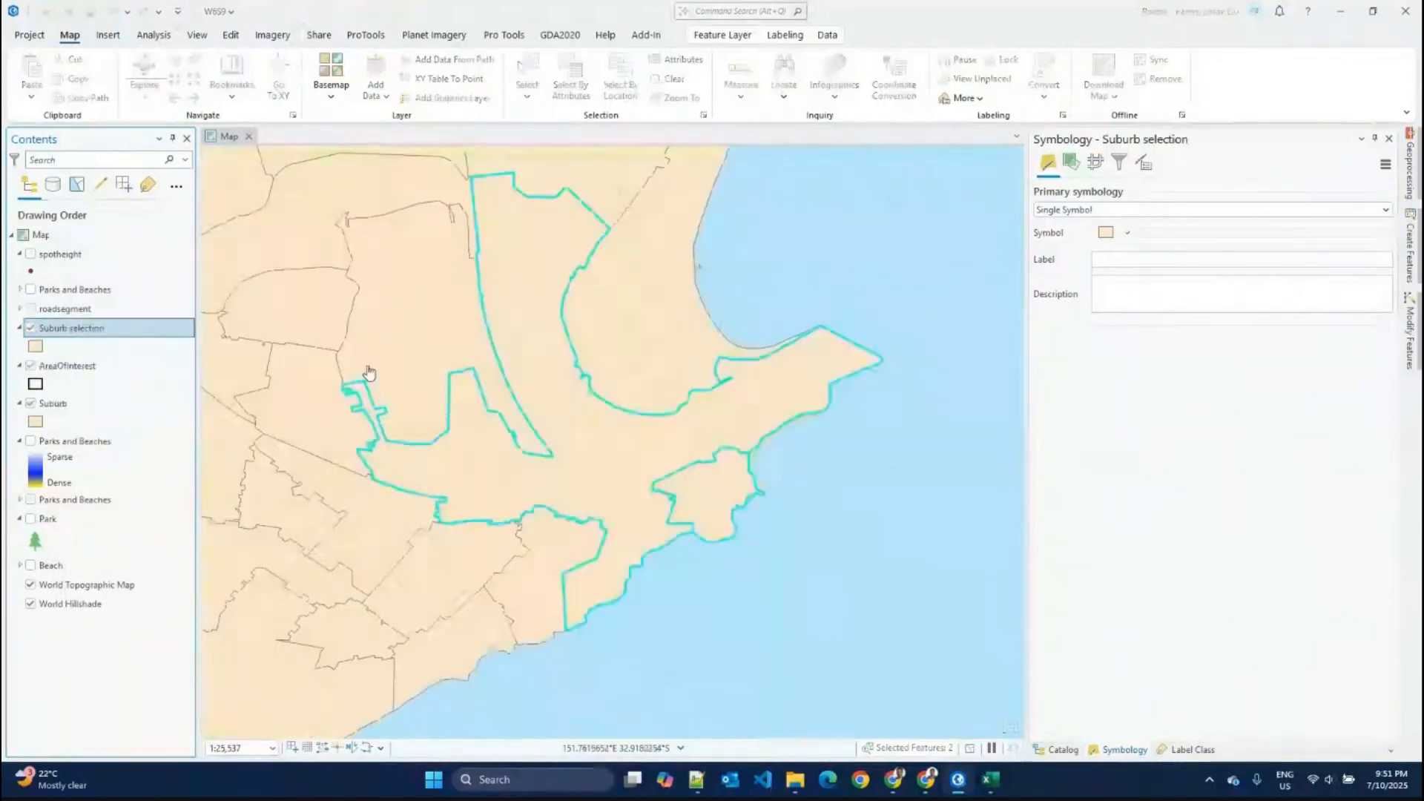
Step: Hide the Suburb layer and toggle the new selection layer off and on to check what it covers
{"action": "left_click", "coordinate": [31, 405]}
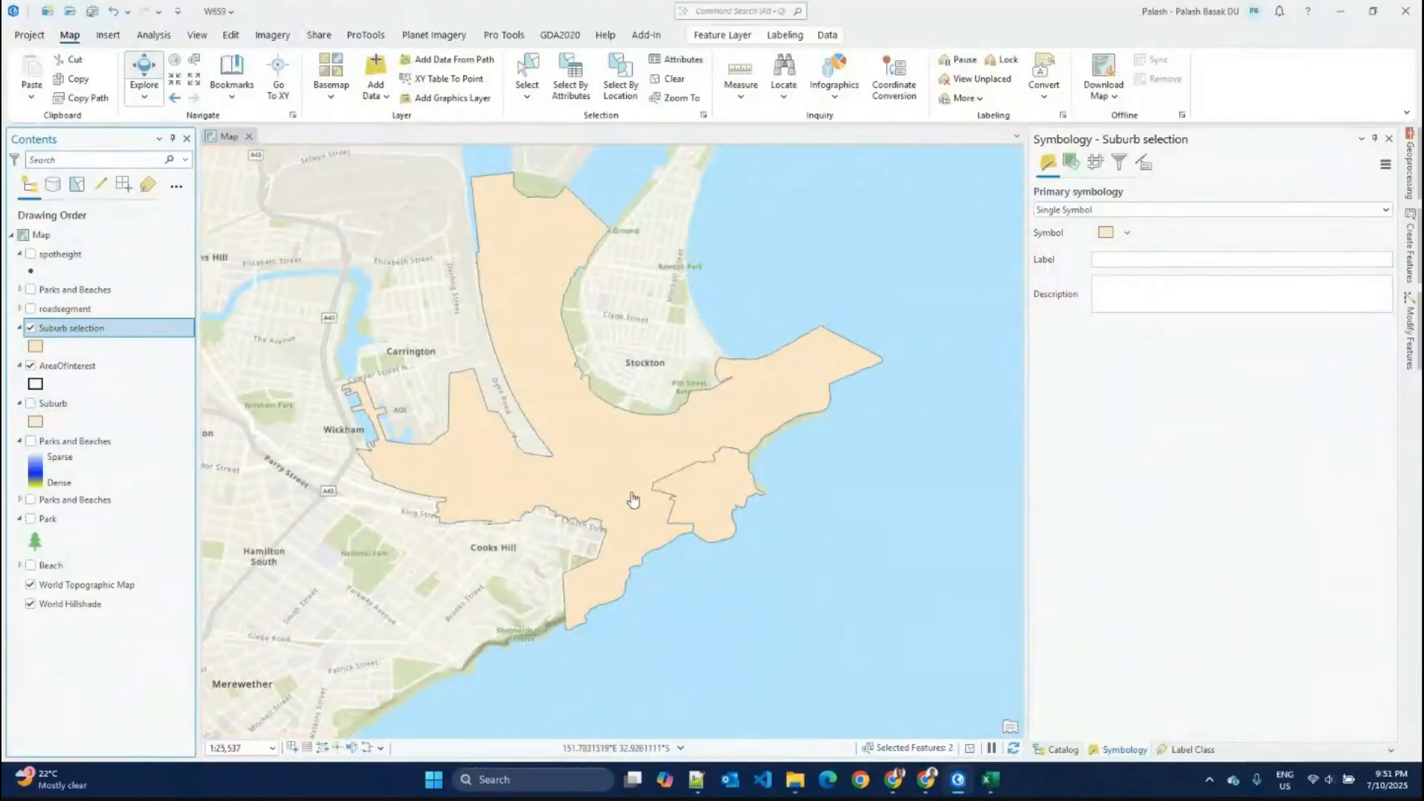
{"action": "left_click", "coordinate": [30, 329]}
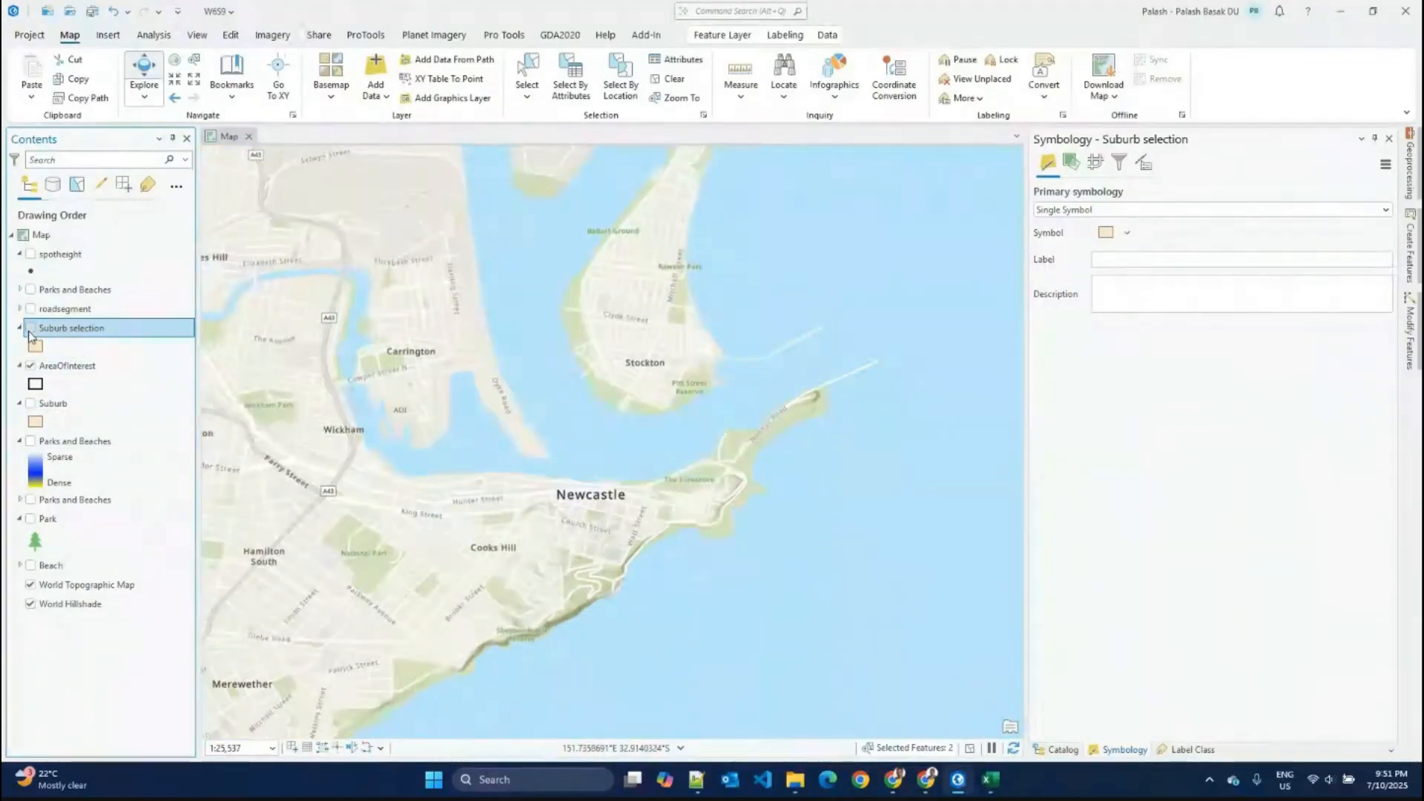
{"action": "left_click", "coordinate": [31, 329]}
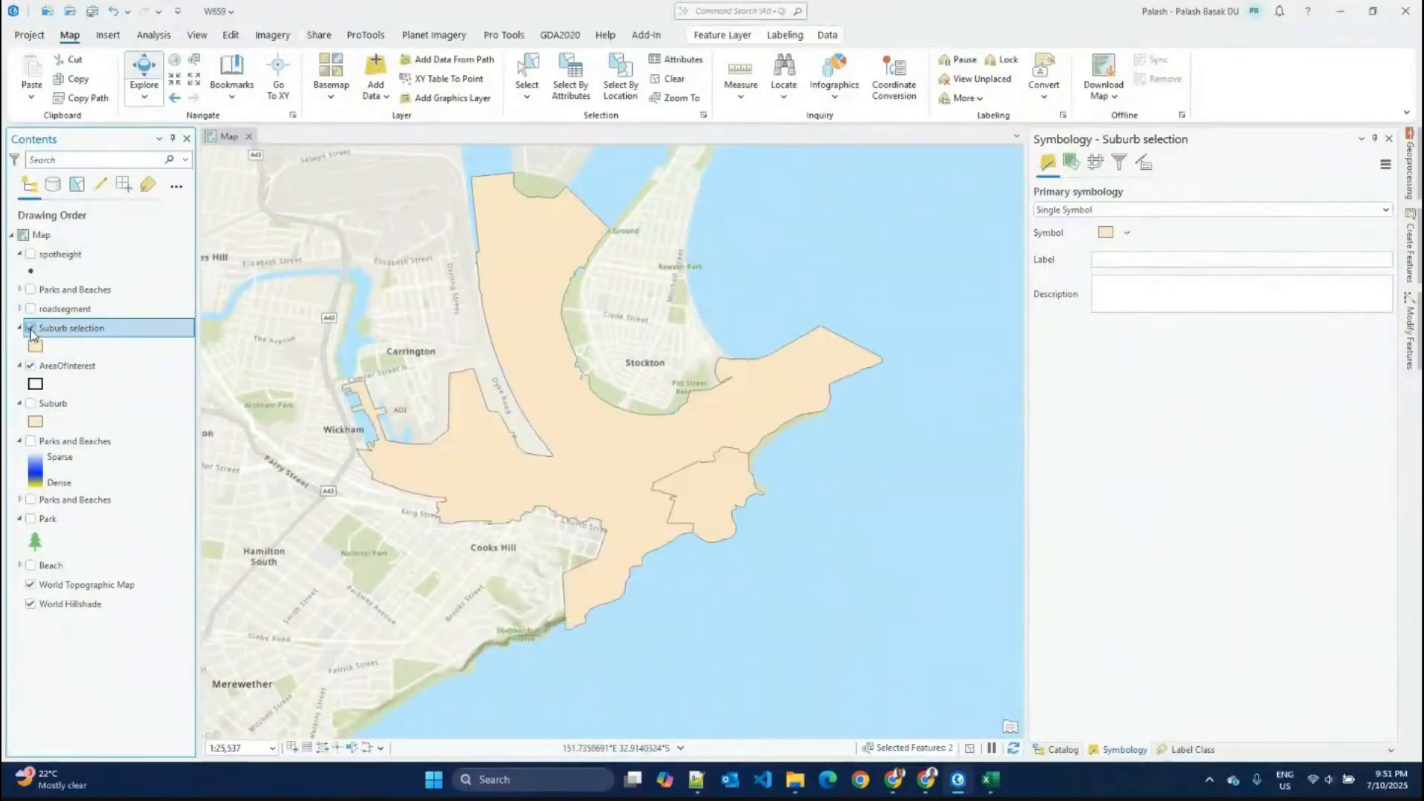
Step: Rename the Suburb selection layer as Newcastle
{"action": "left_click", "coordinate": [74, 329]}
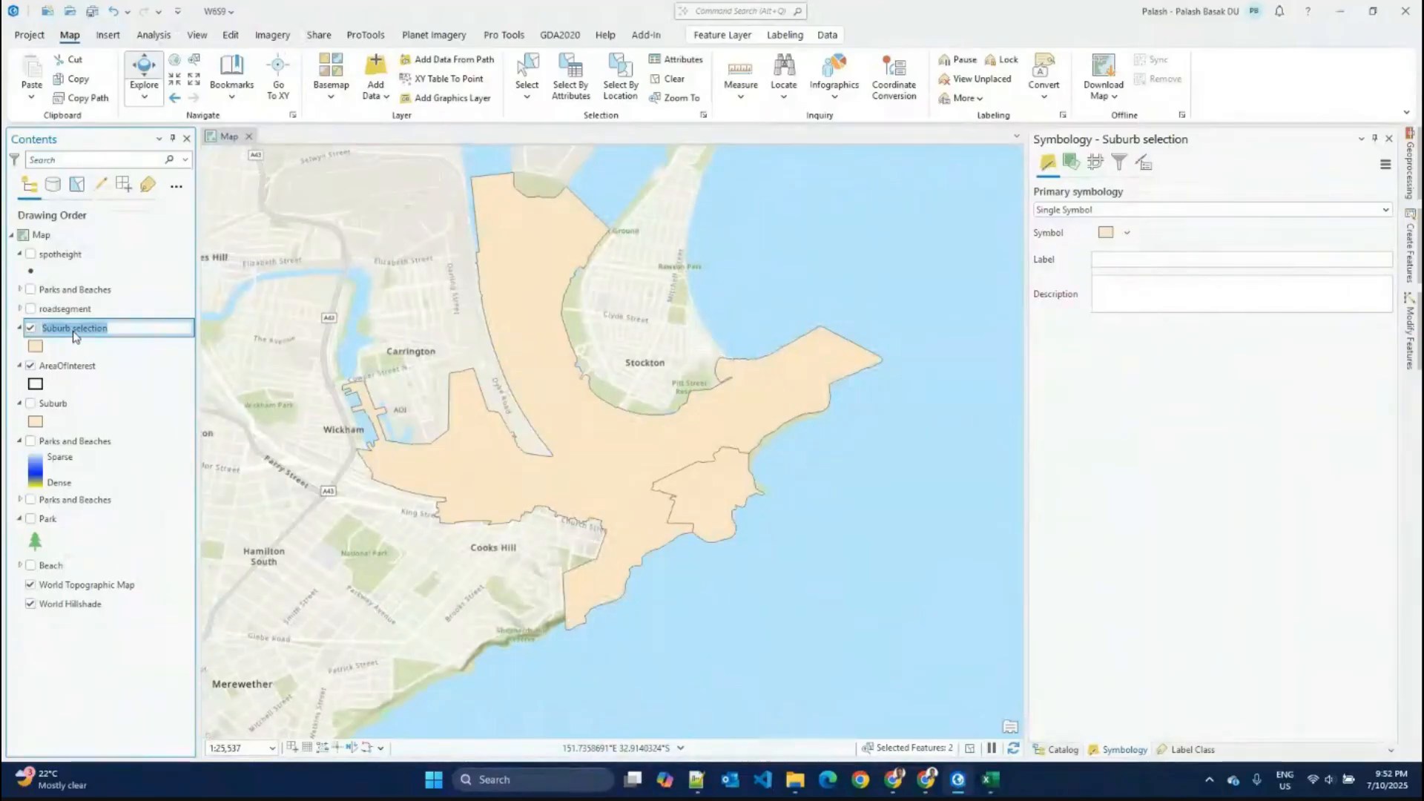
{"action": "type", "text": "Newcastle"}
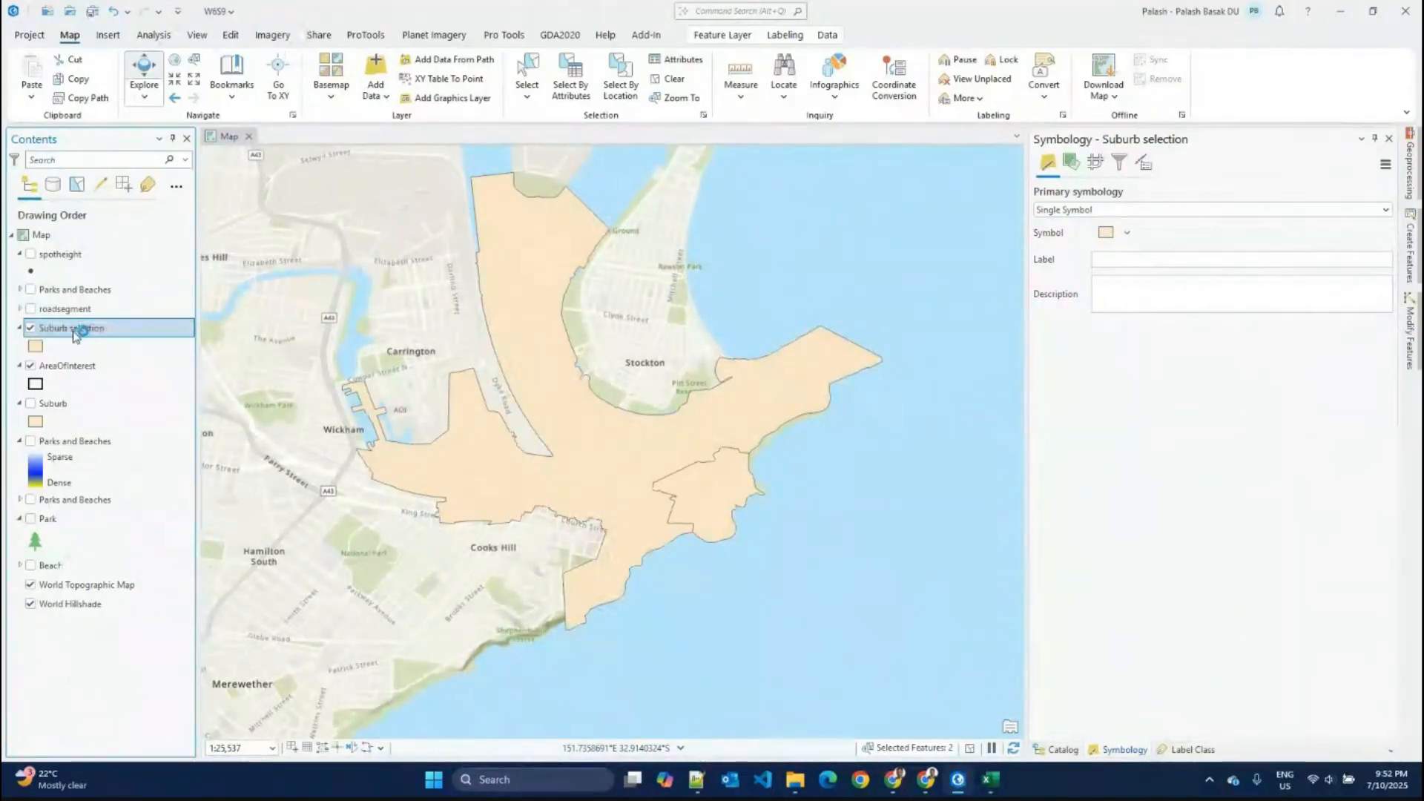
{"action": "key", "text": "Return"}
Step: Give the Newcastle layer an unfilled black outline symbol from the gallery, and change its outline color to magenta
{"action": "left_click", "coordinate": [36, 346]}
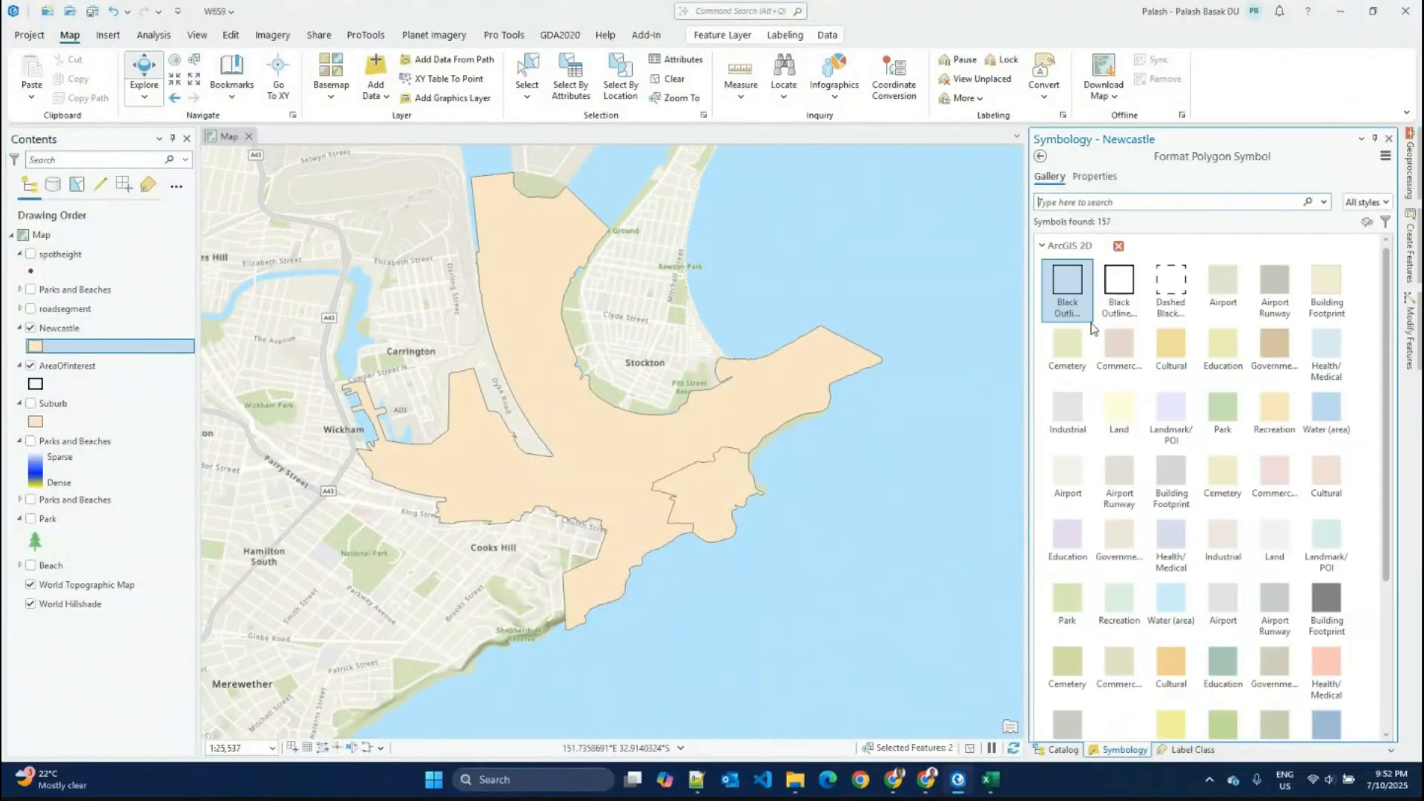
{"action": "left_click", "coordinate": [1116, 281]}
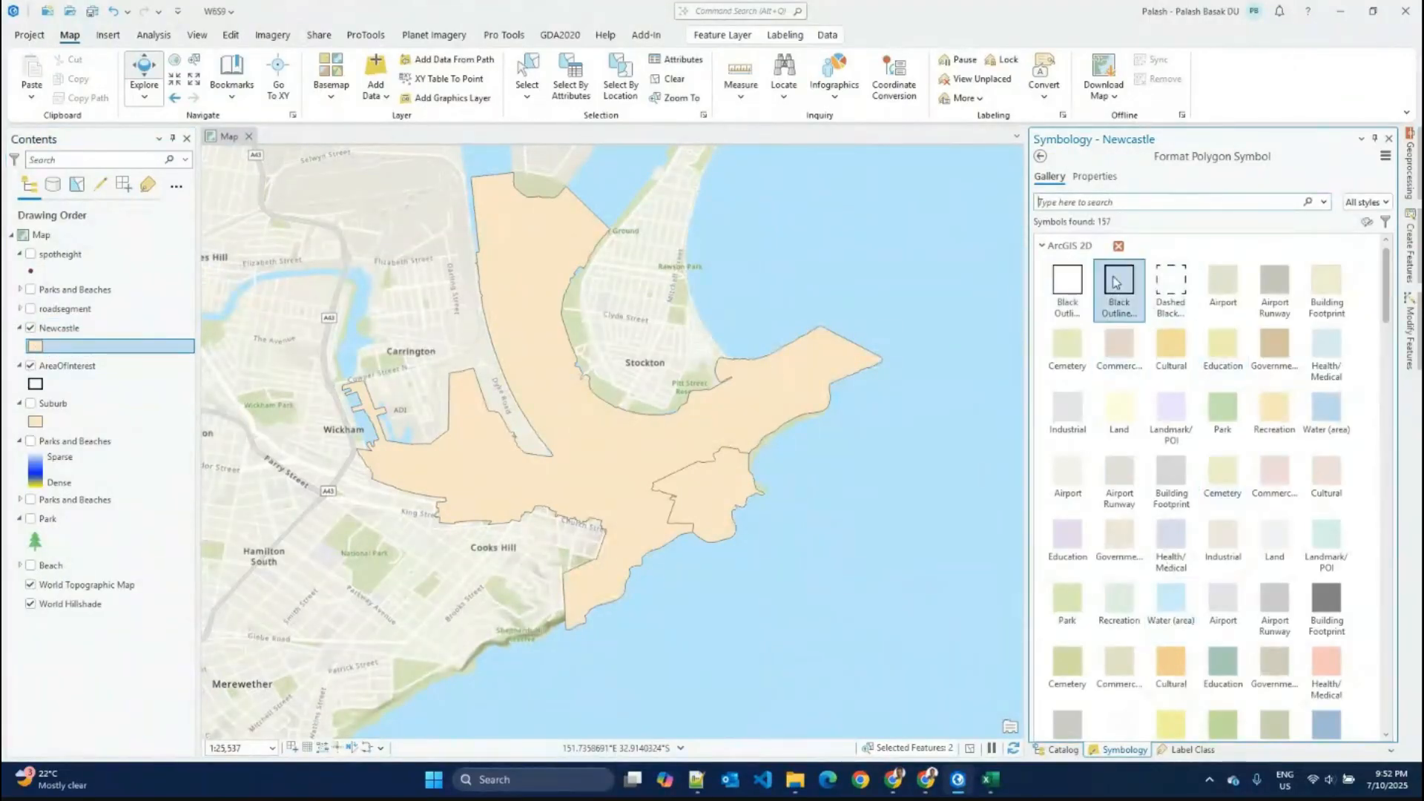
{"action": "left_click", "coordinate": [1095, 177]}
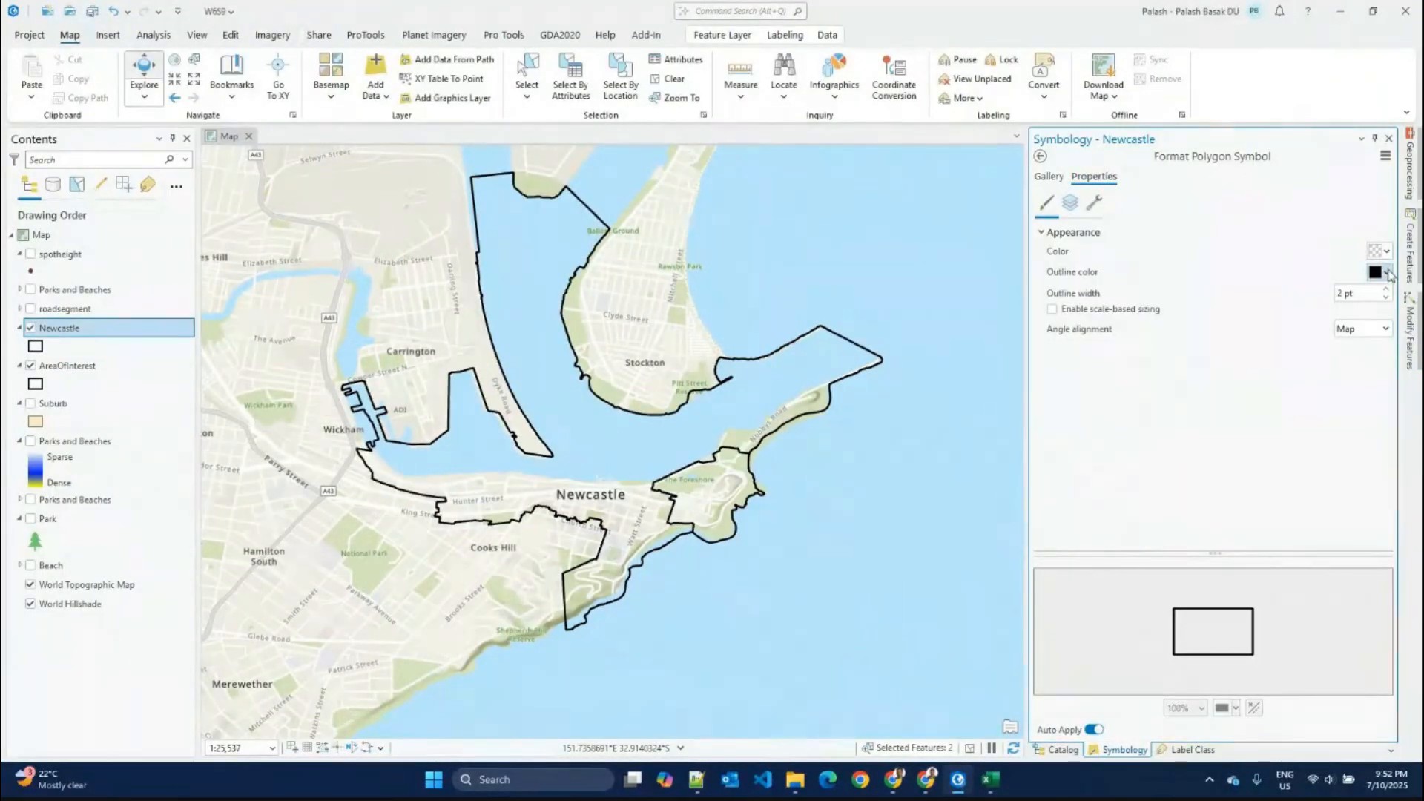
{"action": "left_click", "coordinate": [1381, 272]}
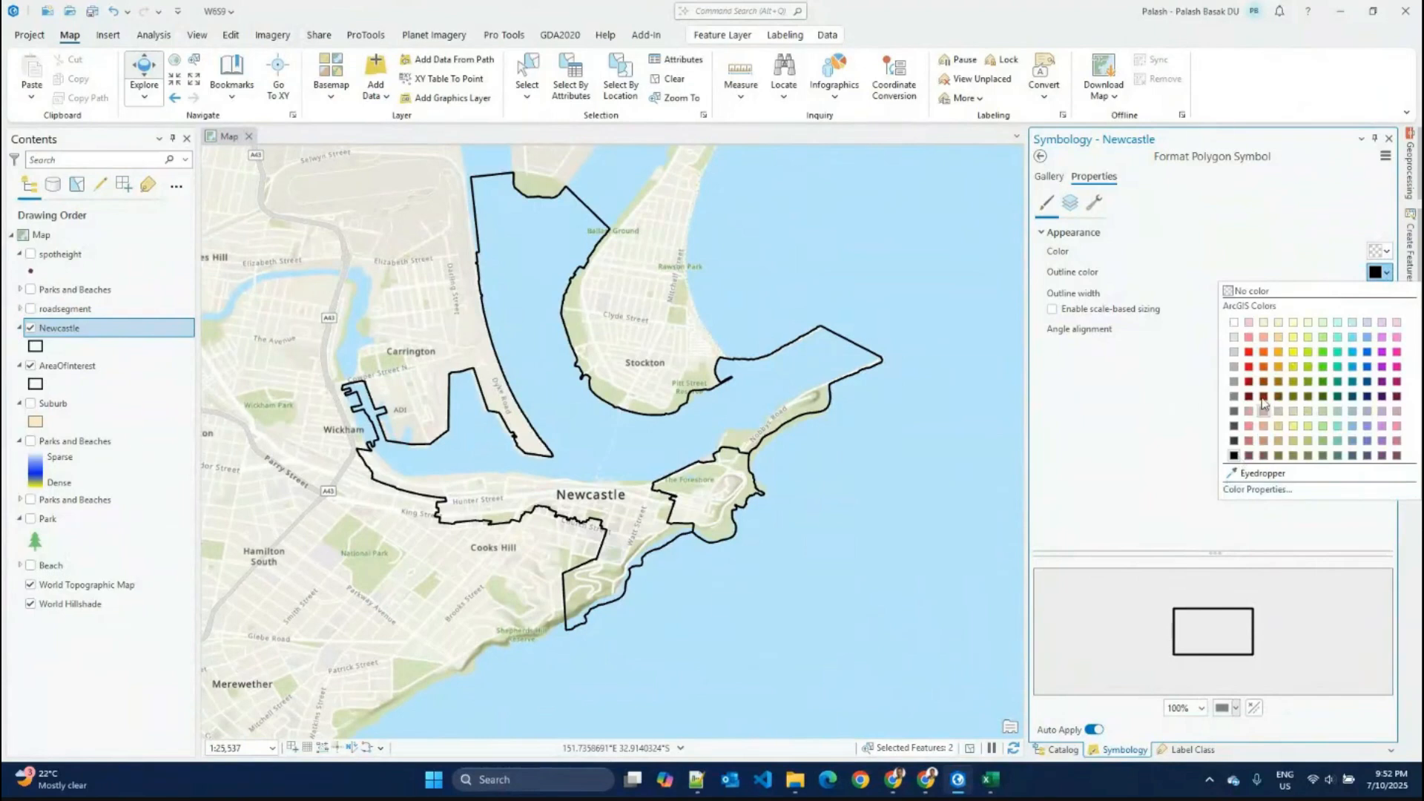
{"action": "left_click", "coordinate": [1381, 353]}
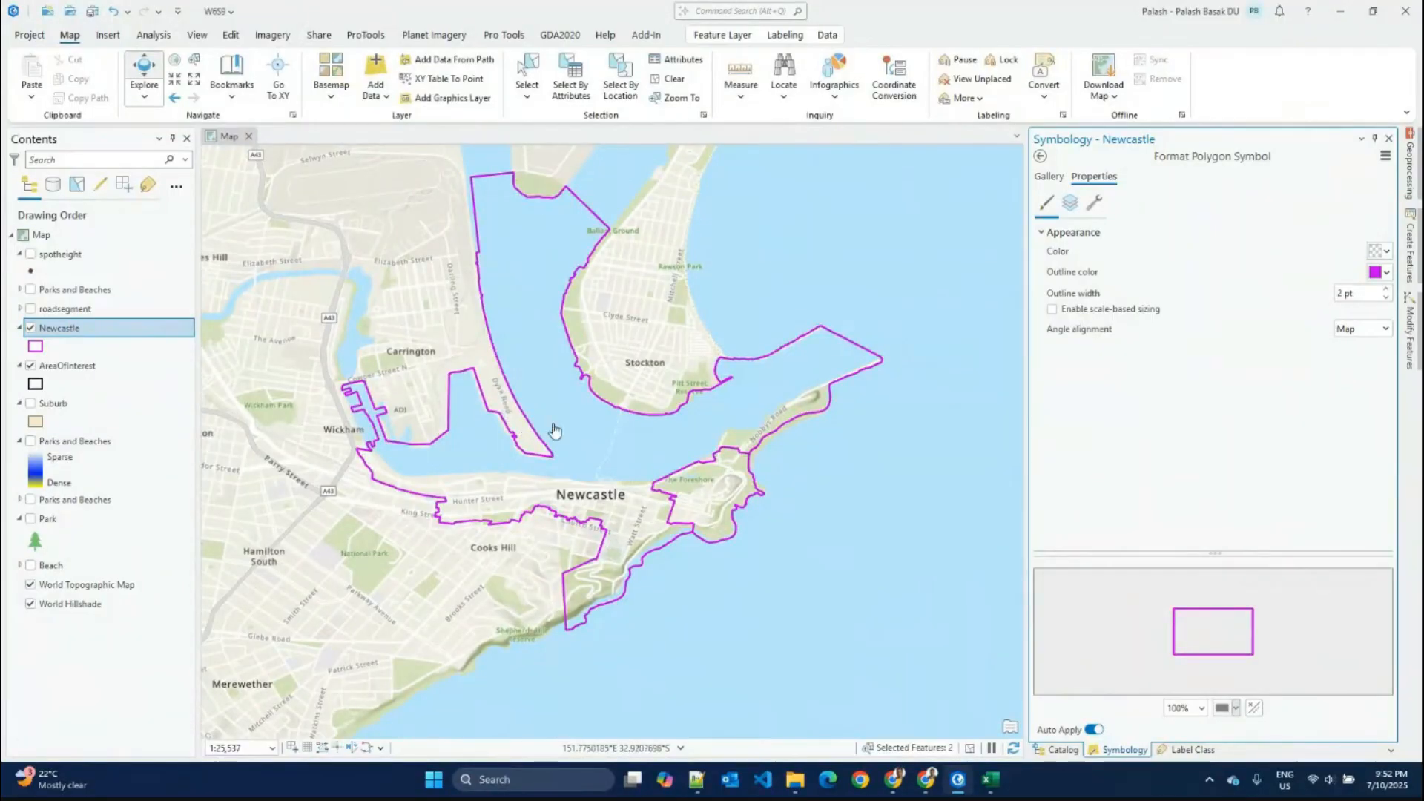
Step: Compare the Newcastle layer with the Suburb layer by toggling the visibility of each
{"action": "scroll", "coordinate": [590, 443], "scroll_direction": "down", "scroll_amount": 1}
{"action": "left_click", "coordinate": [30, 404]}
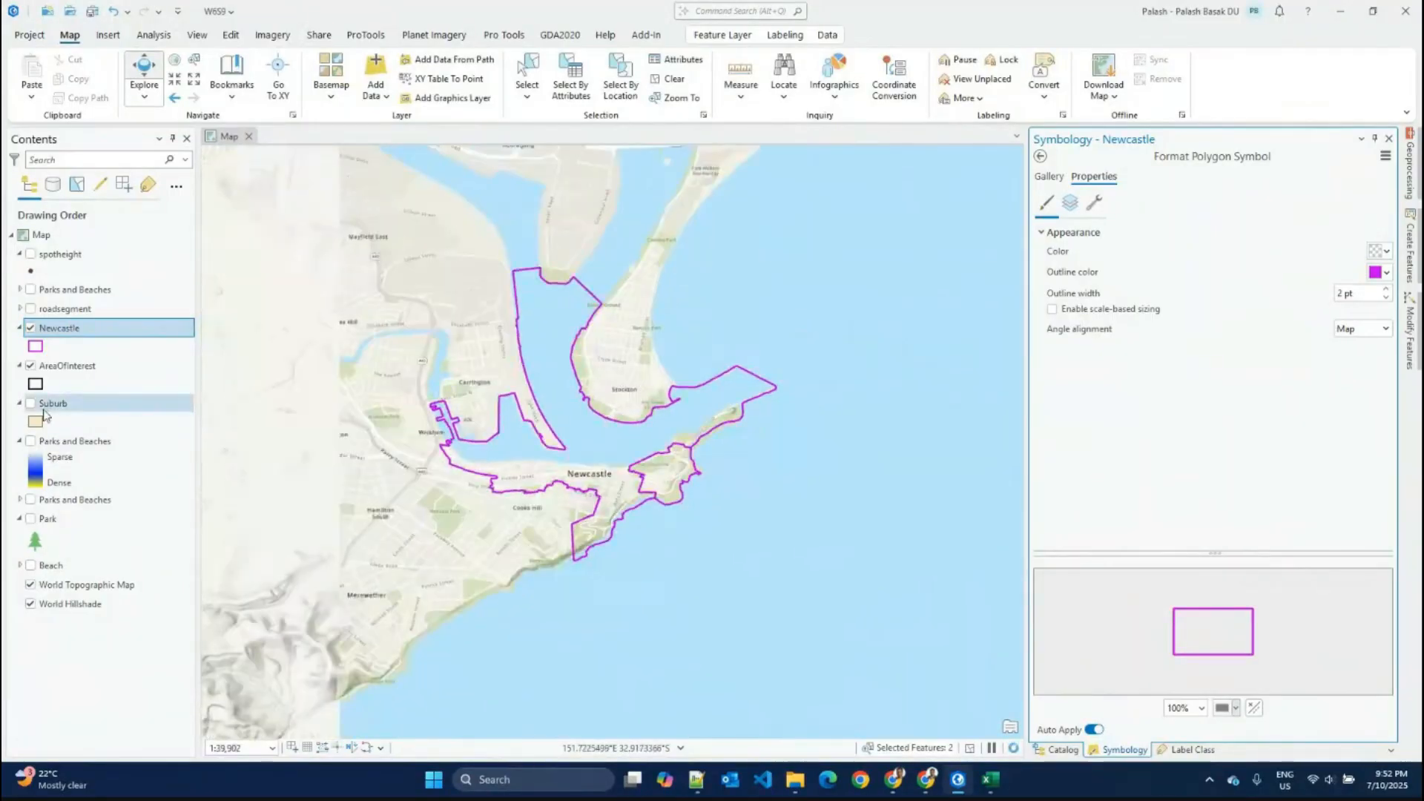
{"action": "left_click", "coordinate": [31, 404]}
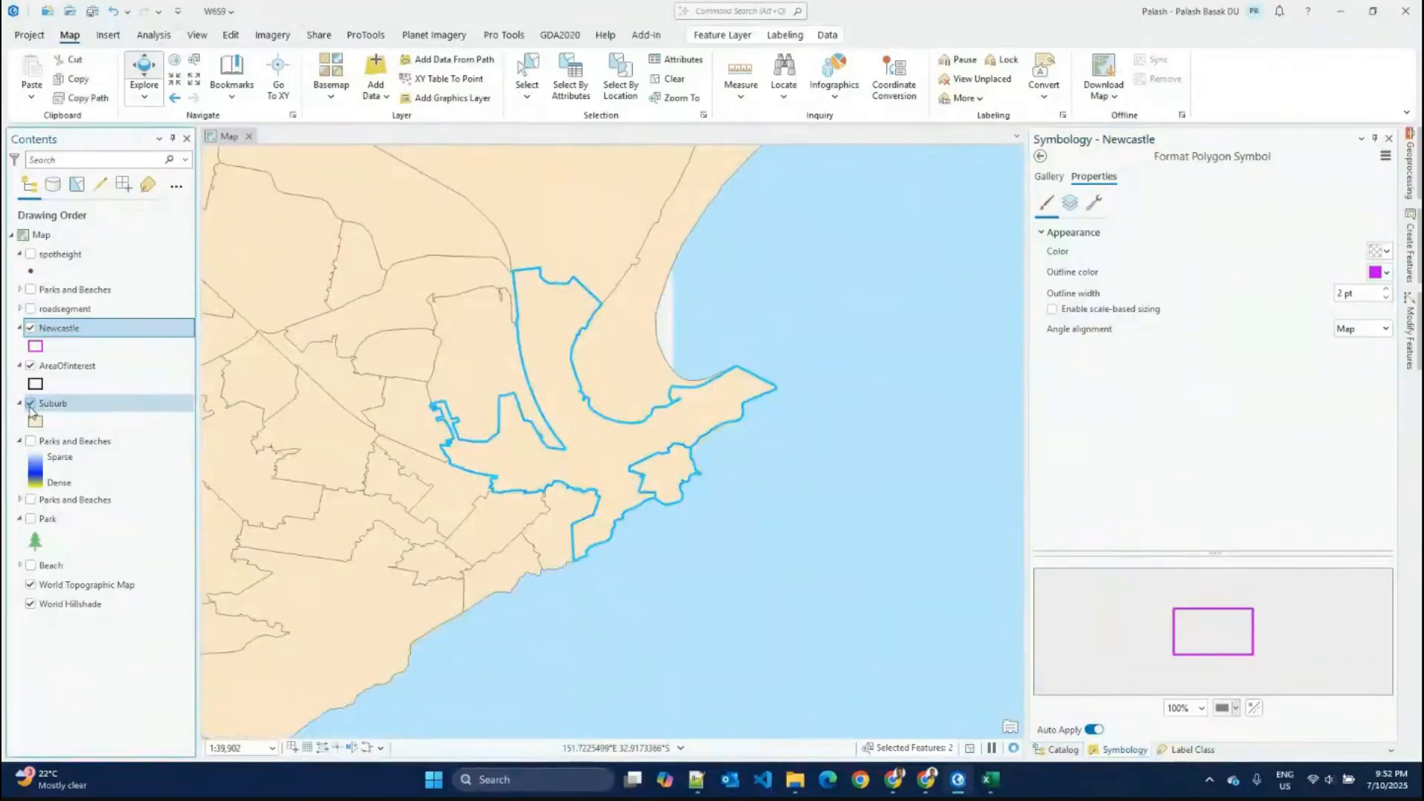
{"action": "left_click", "coordinate": [31, 404]}
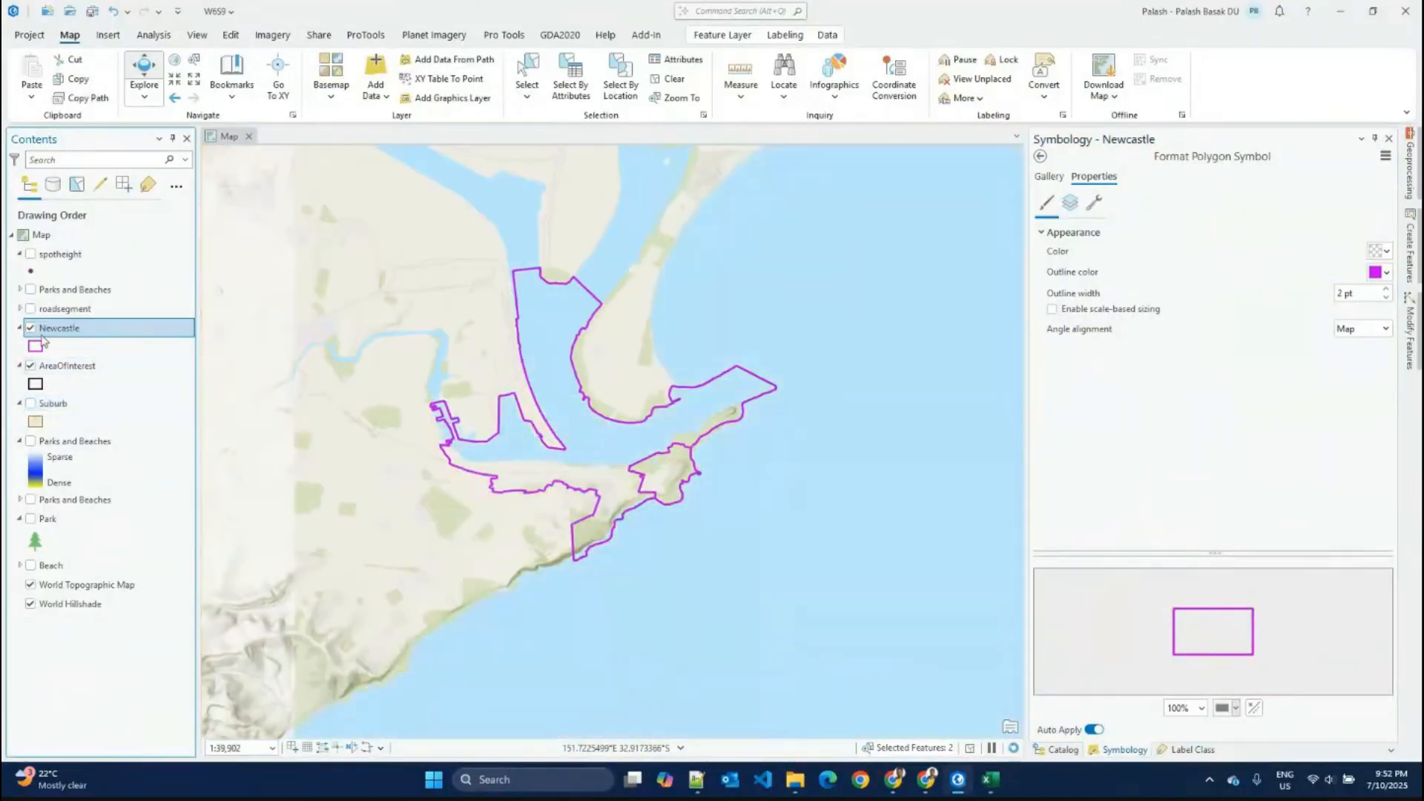
{"action": "left_click", "coordinate": [30, 328]}
{"action": "left_click", "coordinate": [30, 327]}
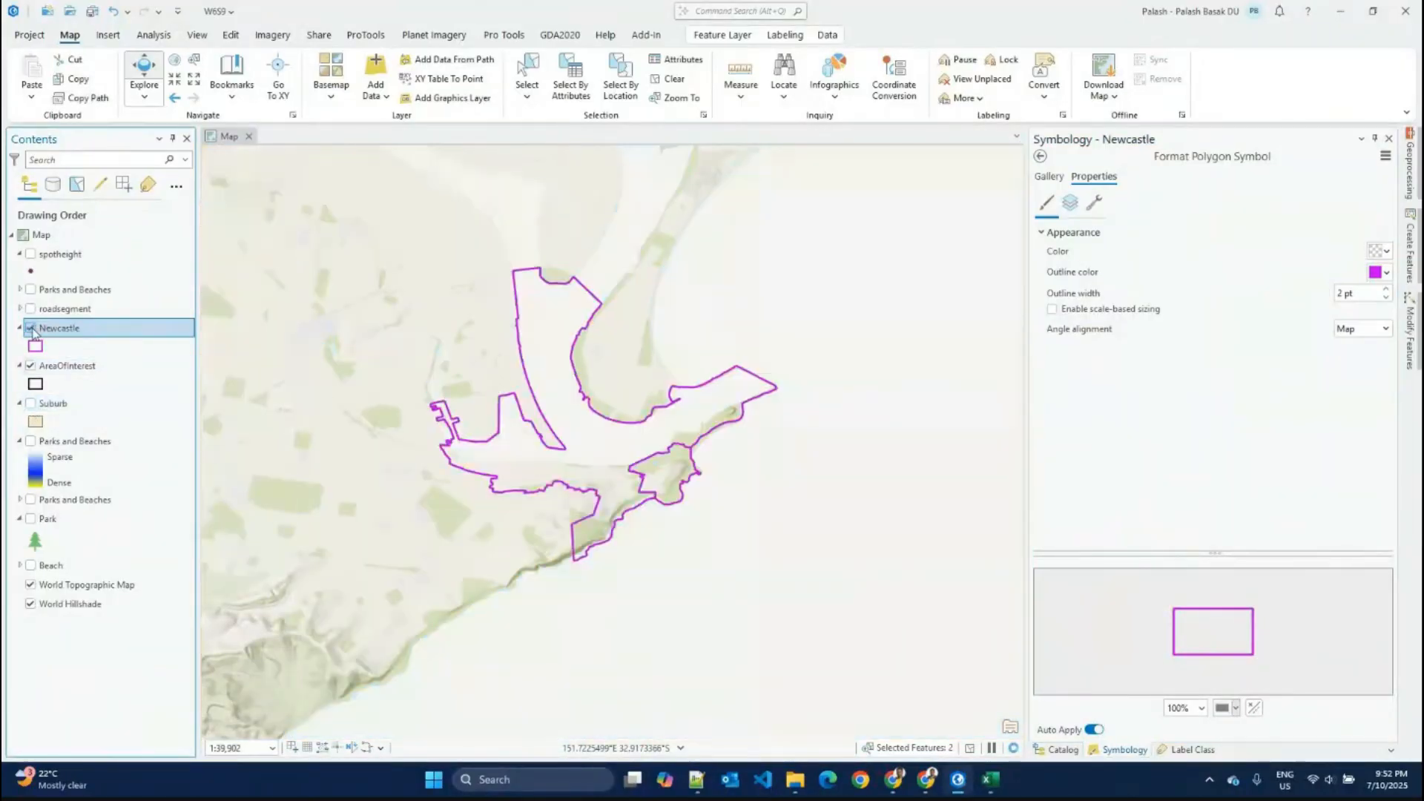
Step: Review the records in the Newcastle layer's attribute table and close the table
{"action": "right_click", "coordinate": [73, 335]}
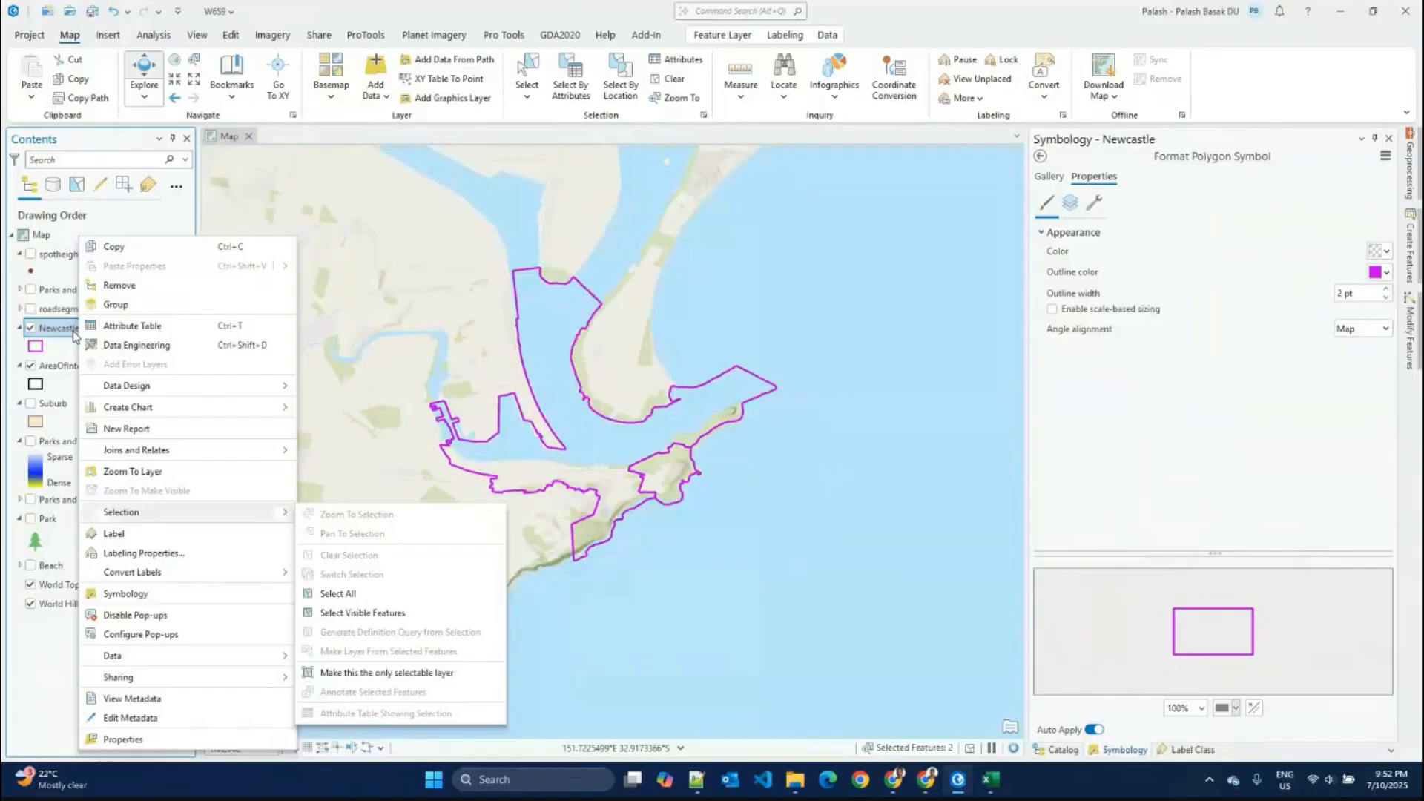
{"action": "left_click", "coordinate": [141, 327]}
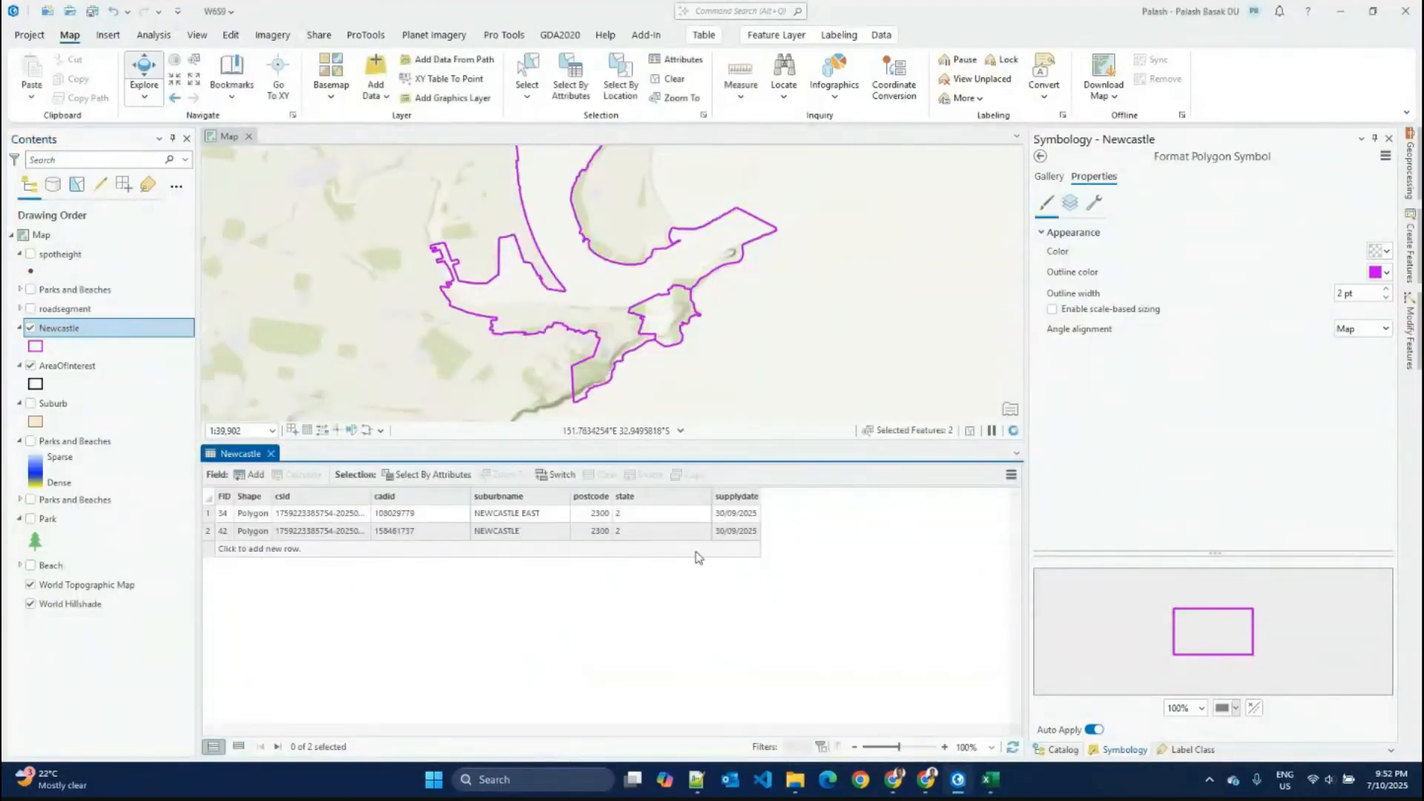
{"action": "left_click", "coordinate": [271, 456]}
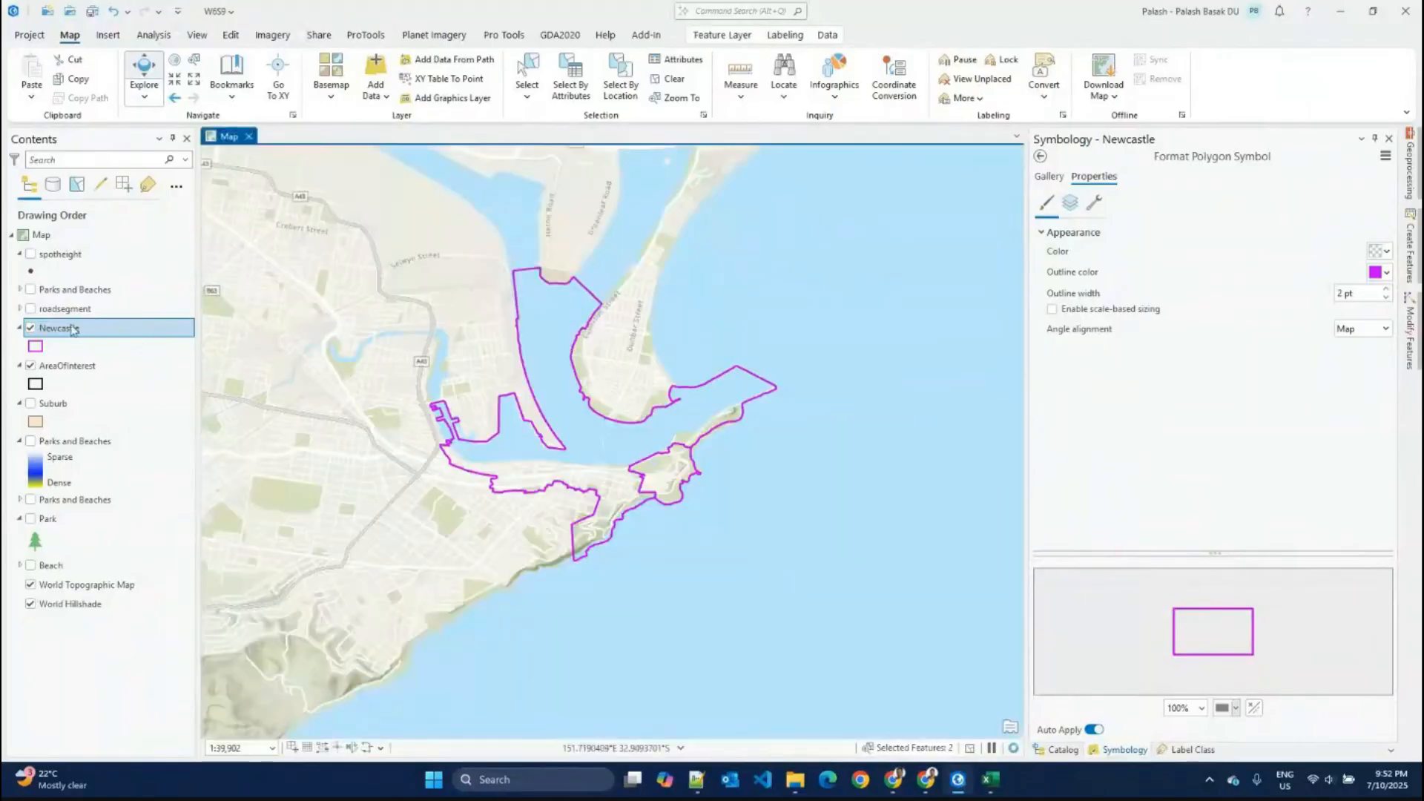
Step: Check the Newcastle layer's properties for definition queries and close them without changes
{"action": "right_click", "coordinate": [74, 330]}
{"action": "left_click", "coordinate": [197, 676]}
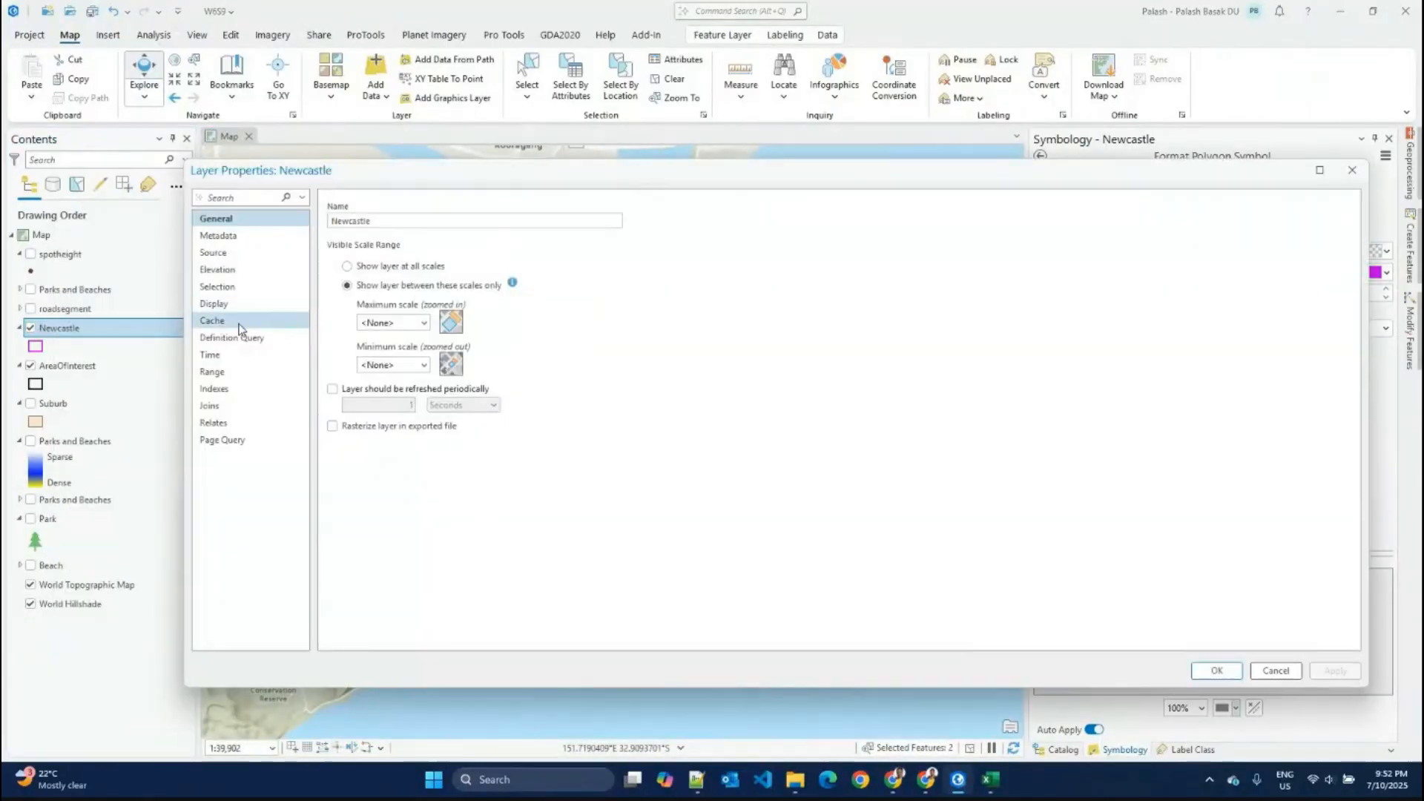
{"action": "left_click", "coordinate": [241, 339]}
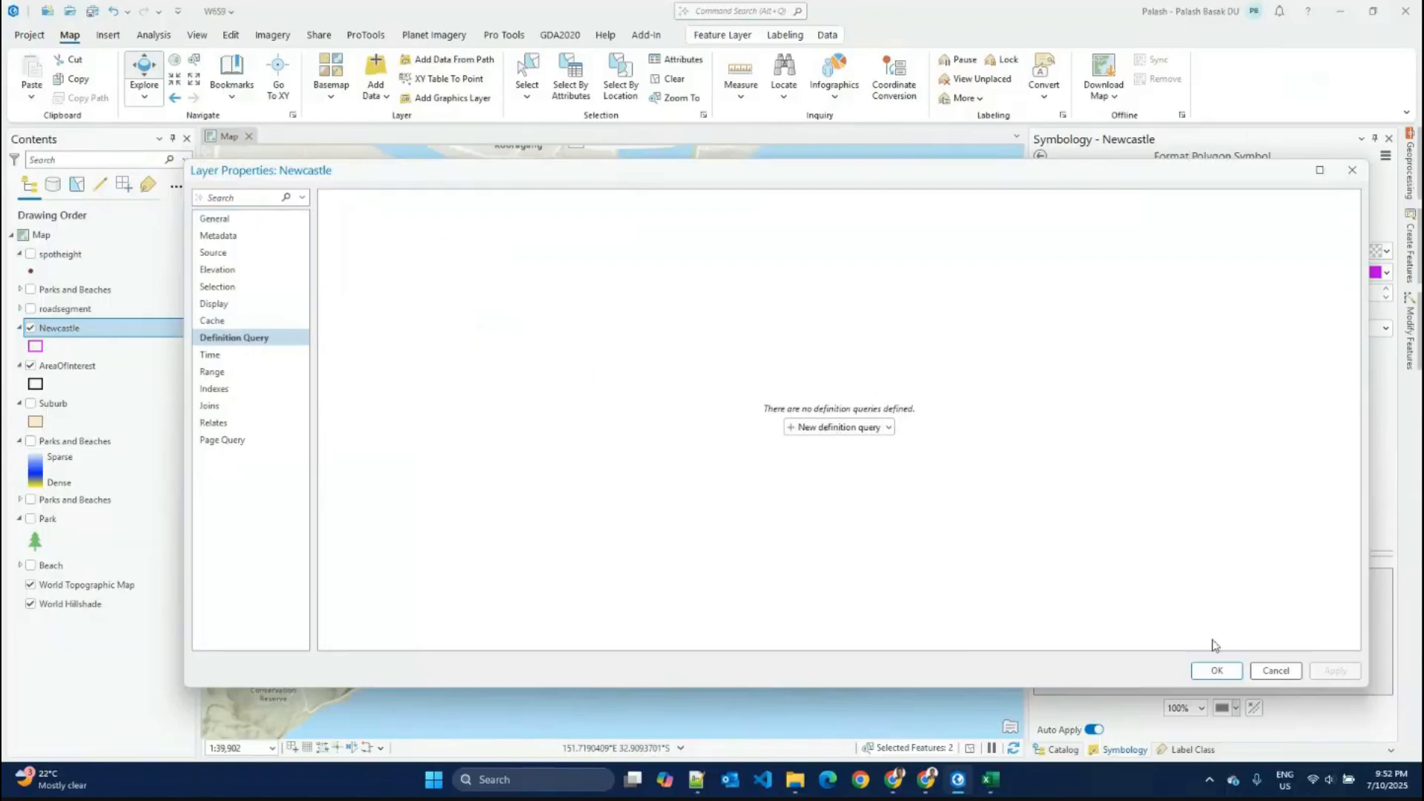
{"action": "left_click", "coordinate": [1275, 671]}
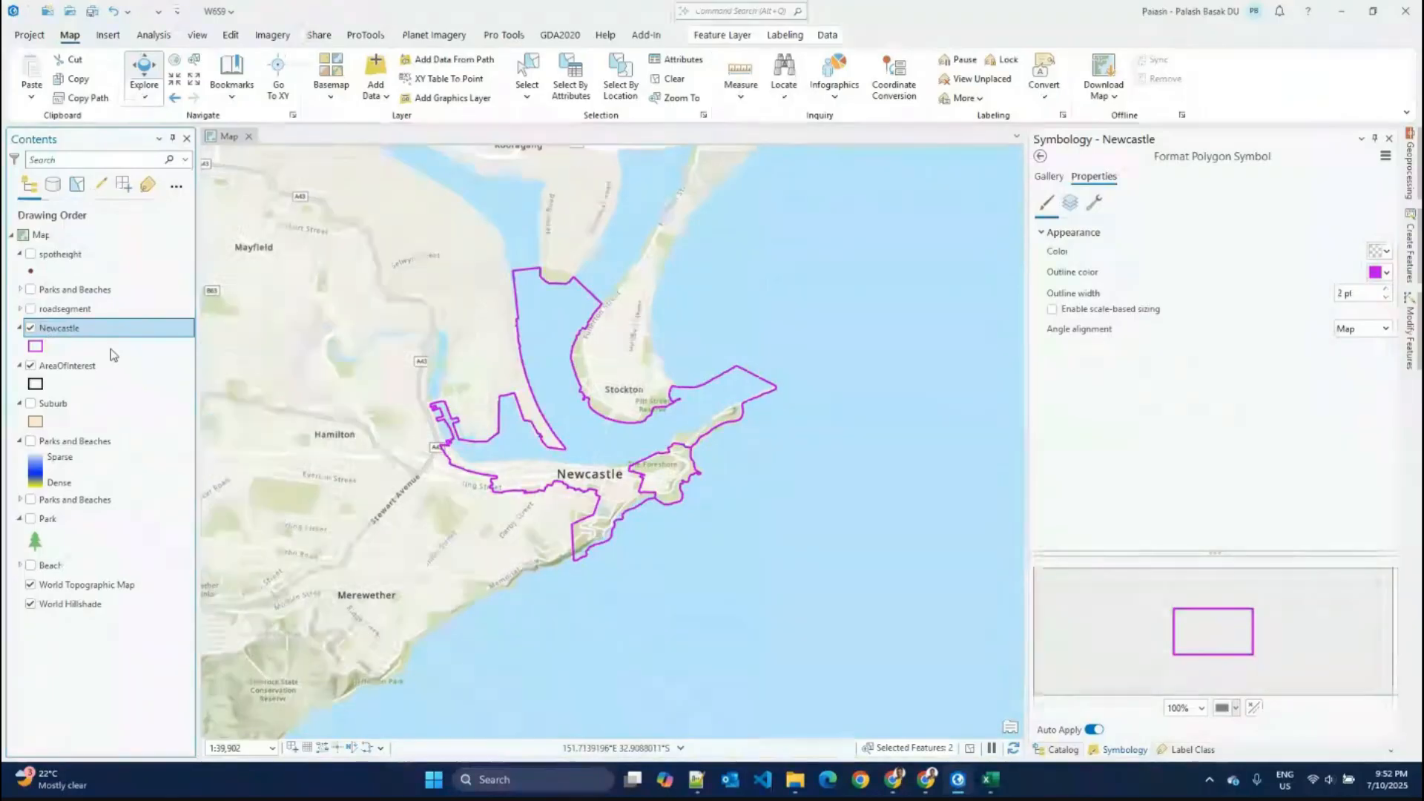
Step: Examine the Newcastle layer's data source, highlighting the shapefile name in its path, and compare it with the layer name
{"action": "right_click", "coordinate": [71, 338]}
{"action": "left_click", "coordinate": [158, 743]}
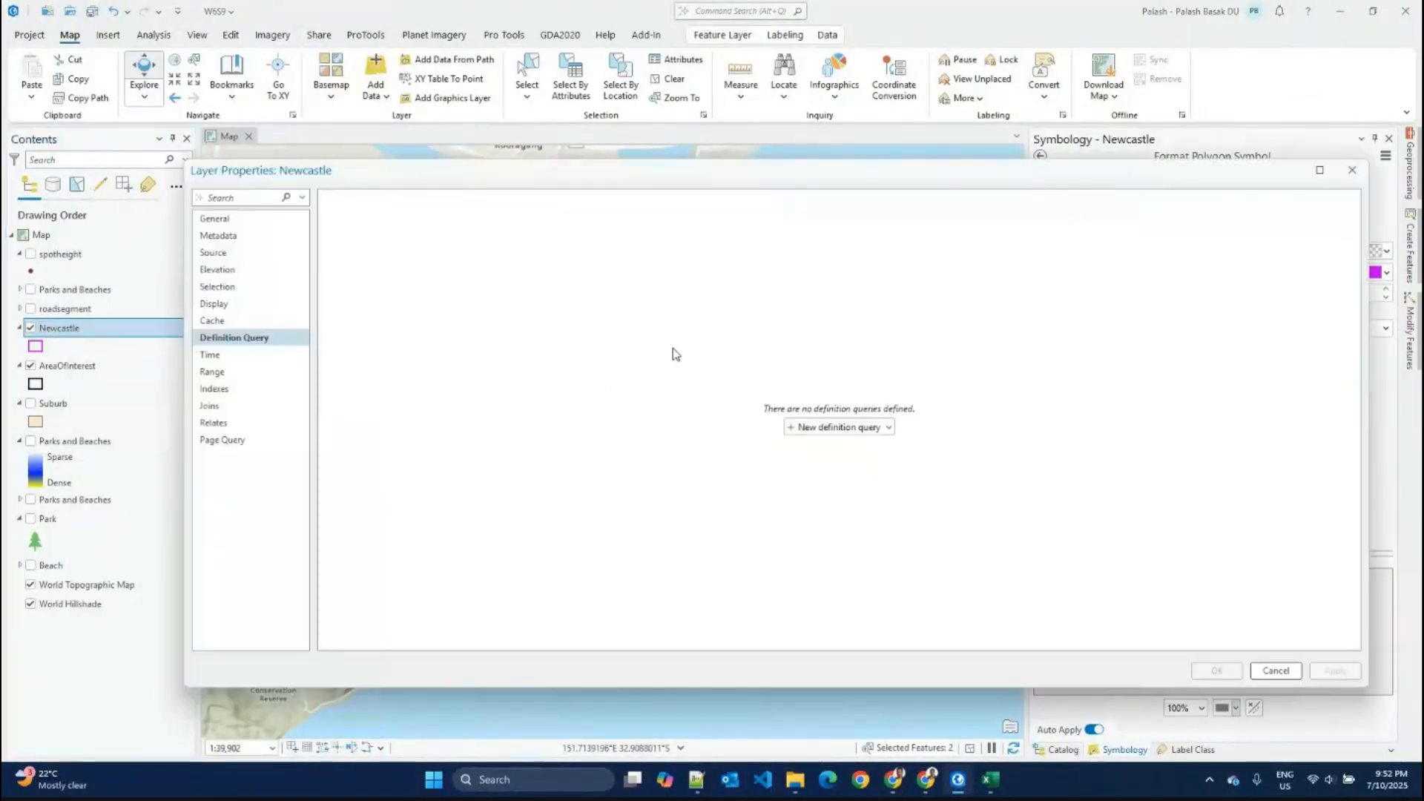
{"action": "left_click", "coordinate": [215, 253]}
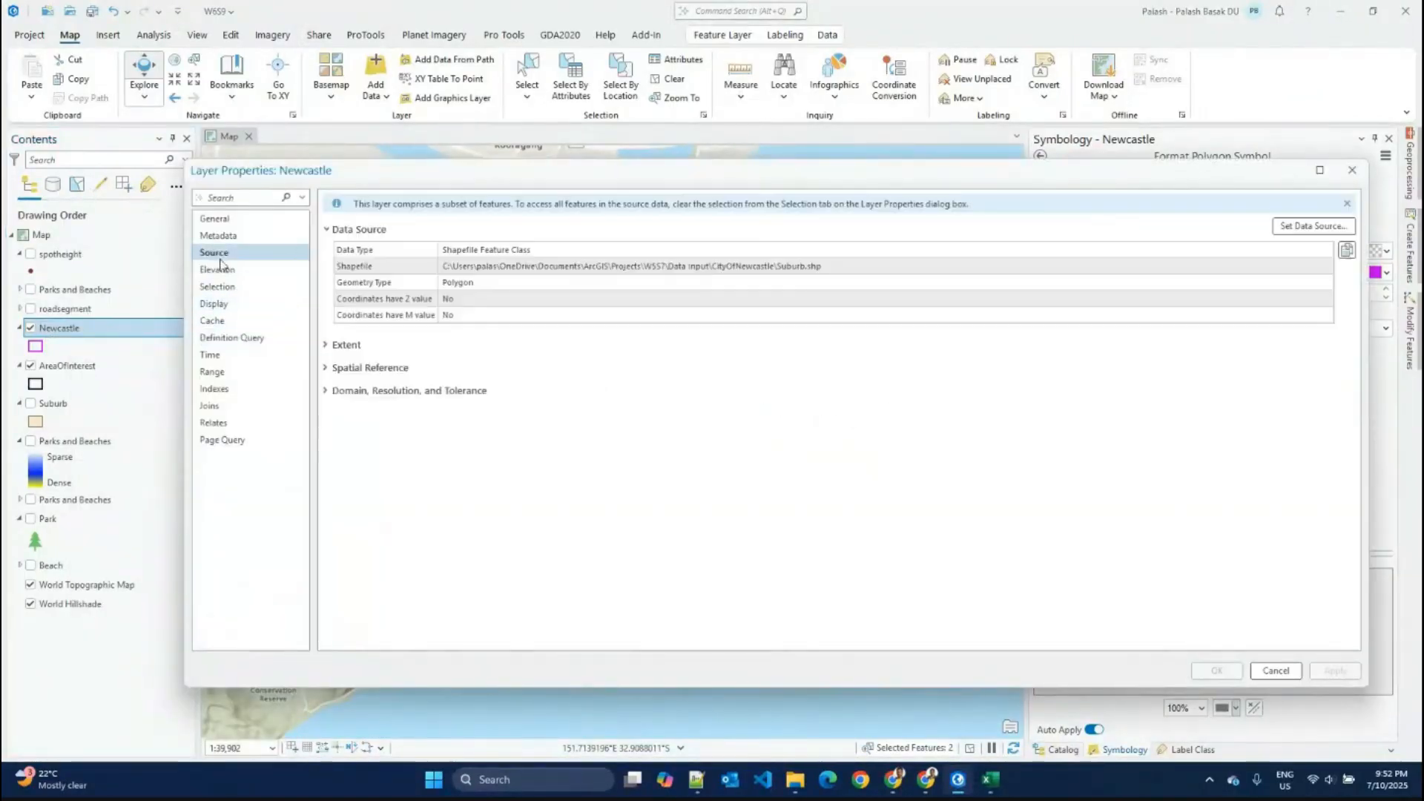
{"action": "left_click", "coordinate": [785, 266]}
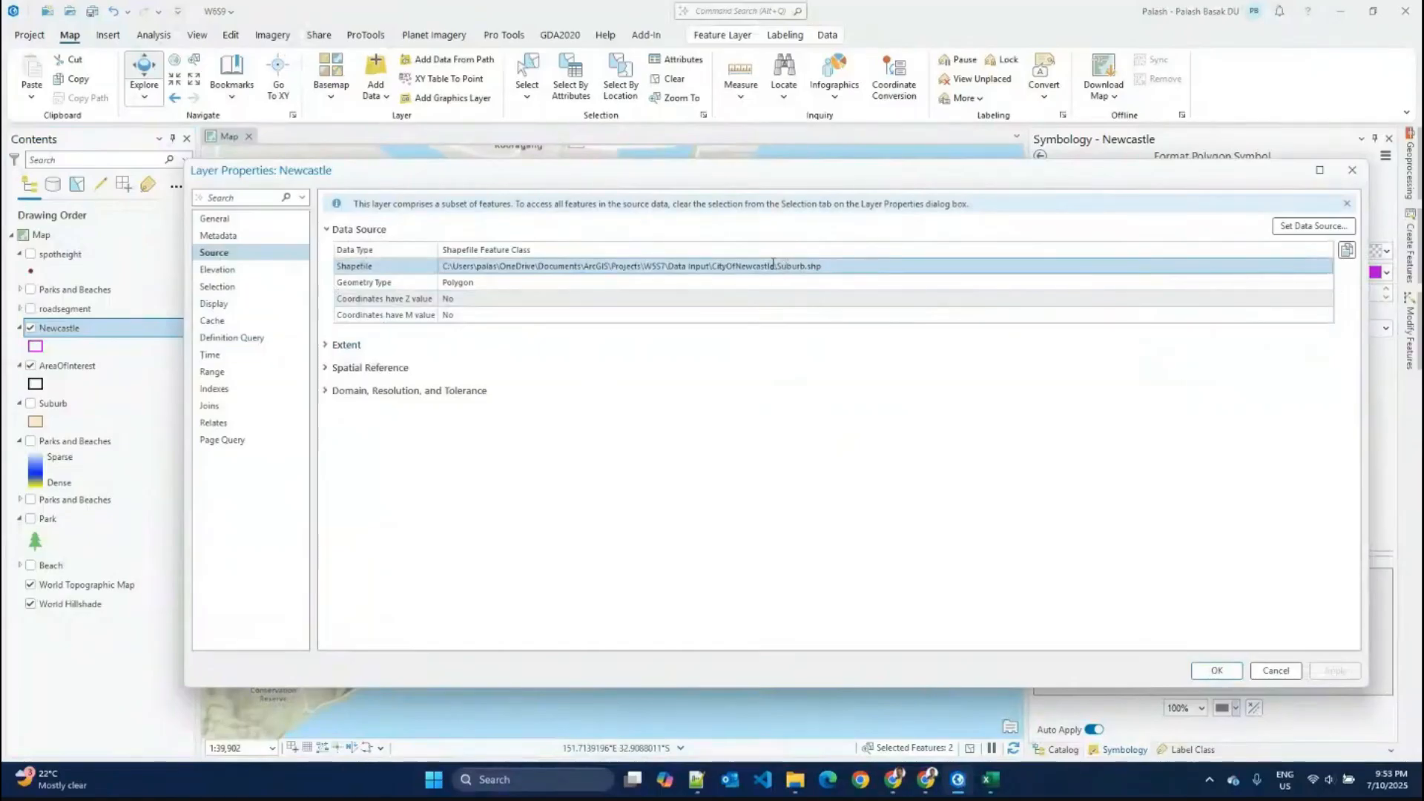
{"action": "left_click", "coordinate": [775, 265]}
{"action": "left_click_drag", "start_coordinate": [774, 265], "coordinate": [893, 269]}
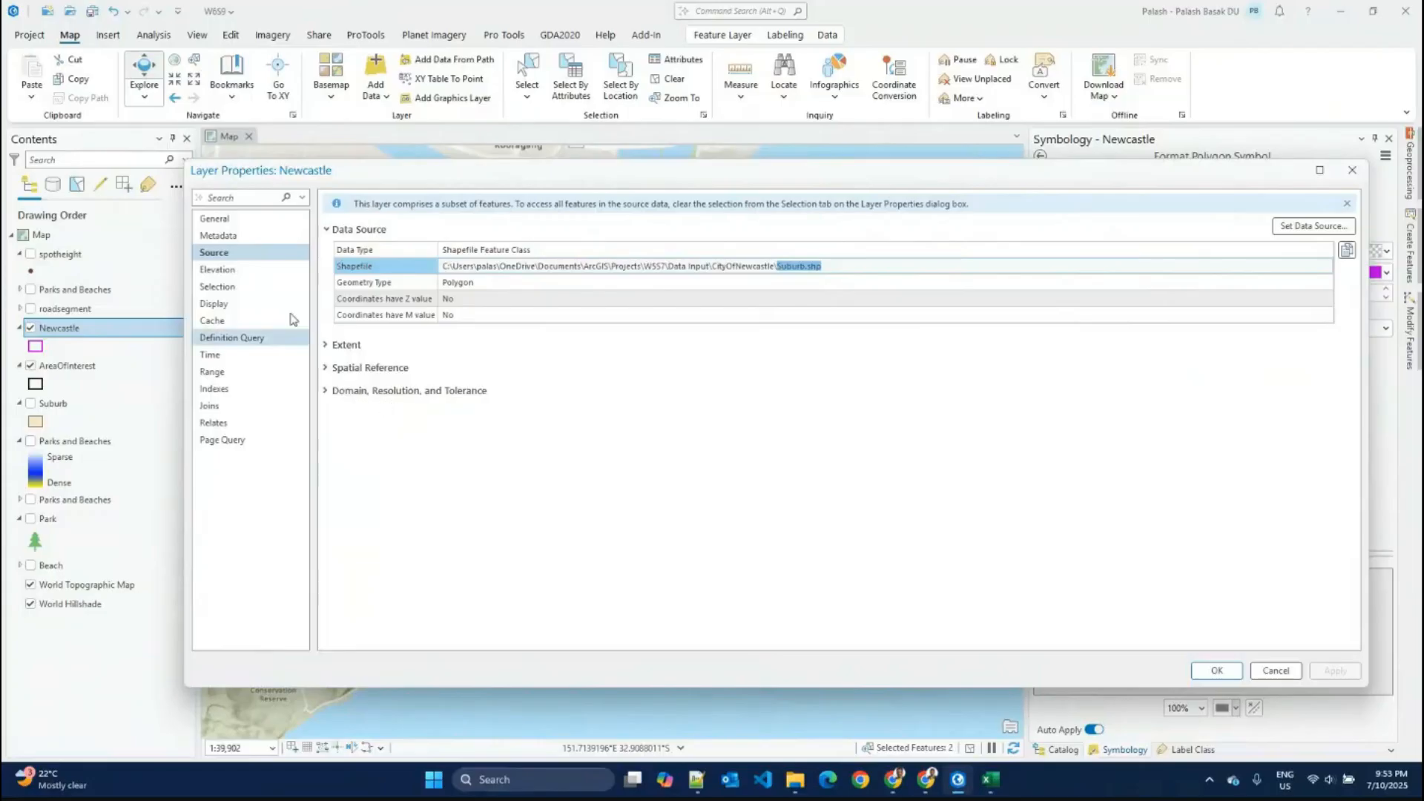
{"action": "left_click", "coordinate": [228, 221]}
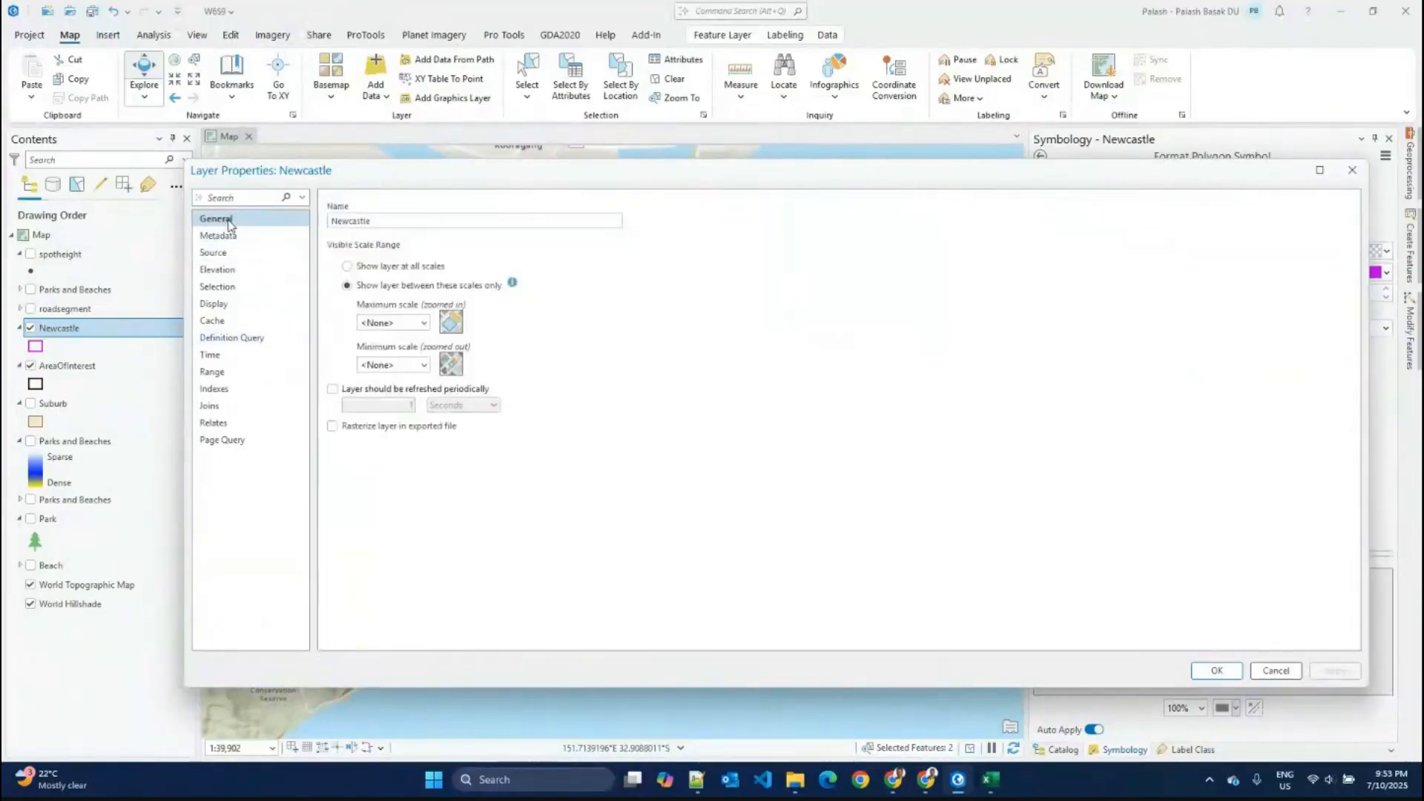
{"action": "left_click", "coordinate": [231, 255]}
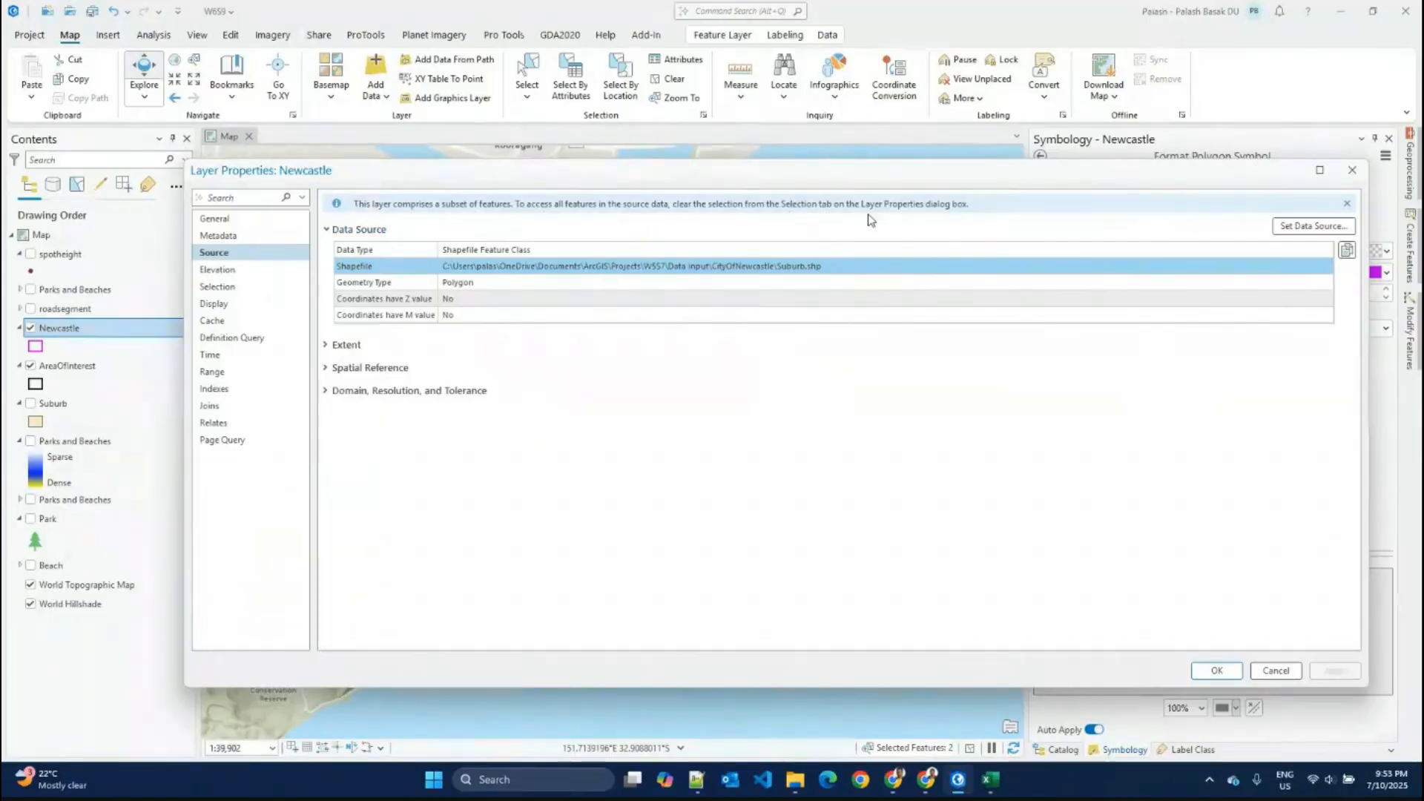
Step: Clear the Newcastle layer's selection definition set to access all features in the source data, and apply the change
{"action": "left_click", "coordinate": [238, 288]}
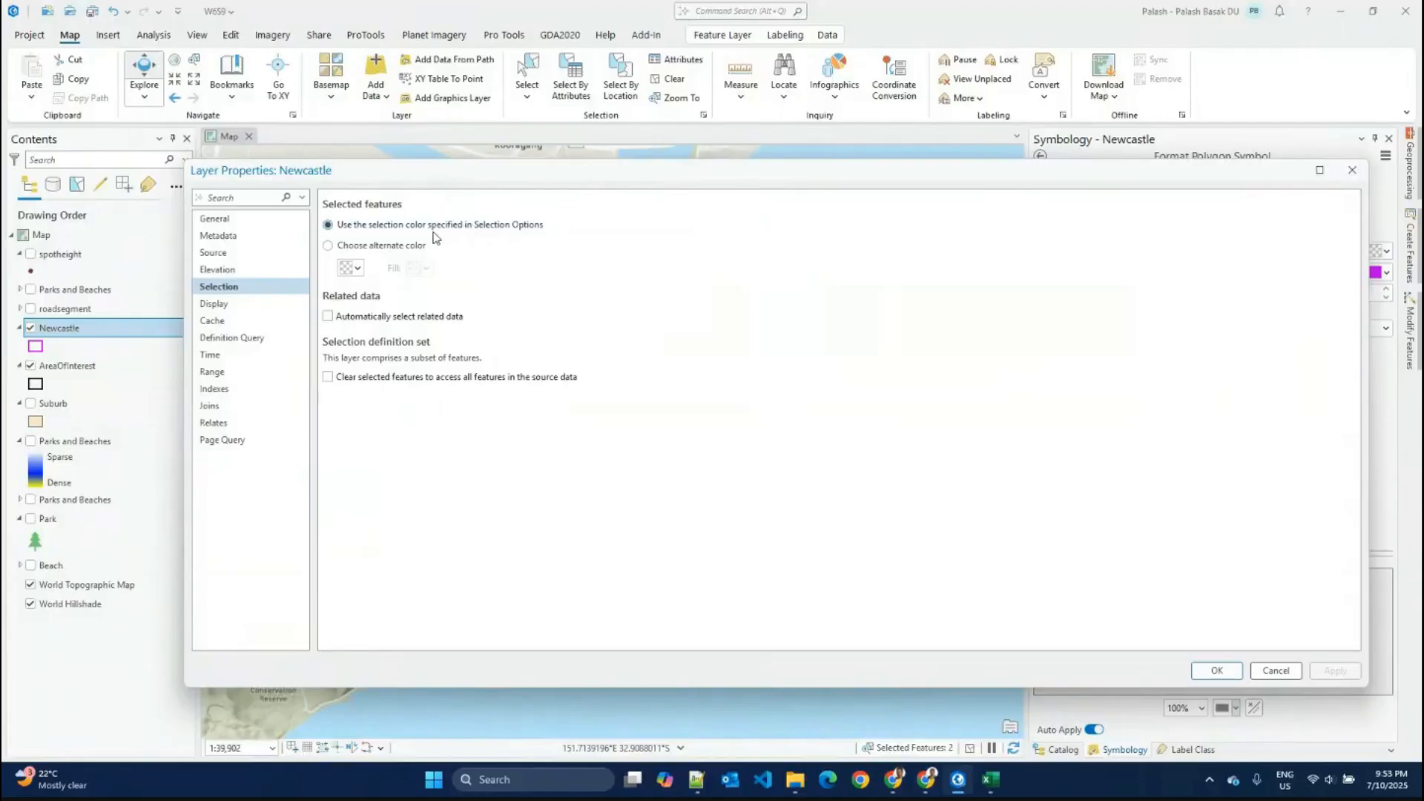
{"action": "left_click", "coordinate": [328, 378]}
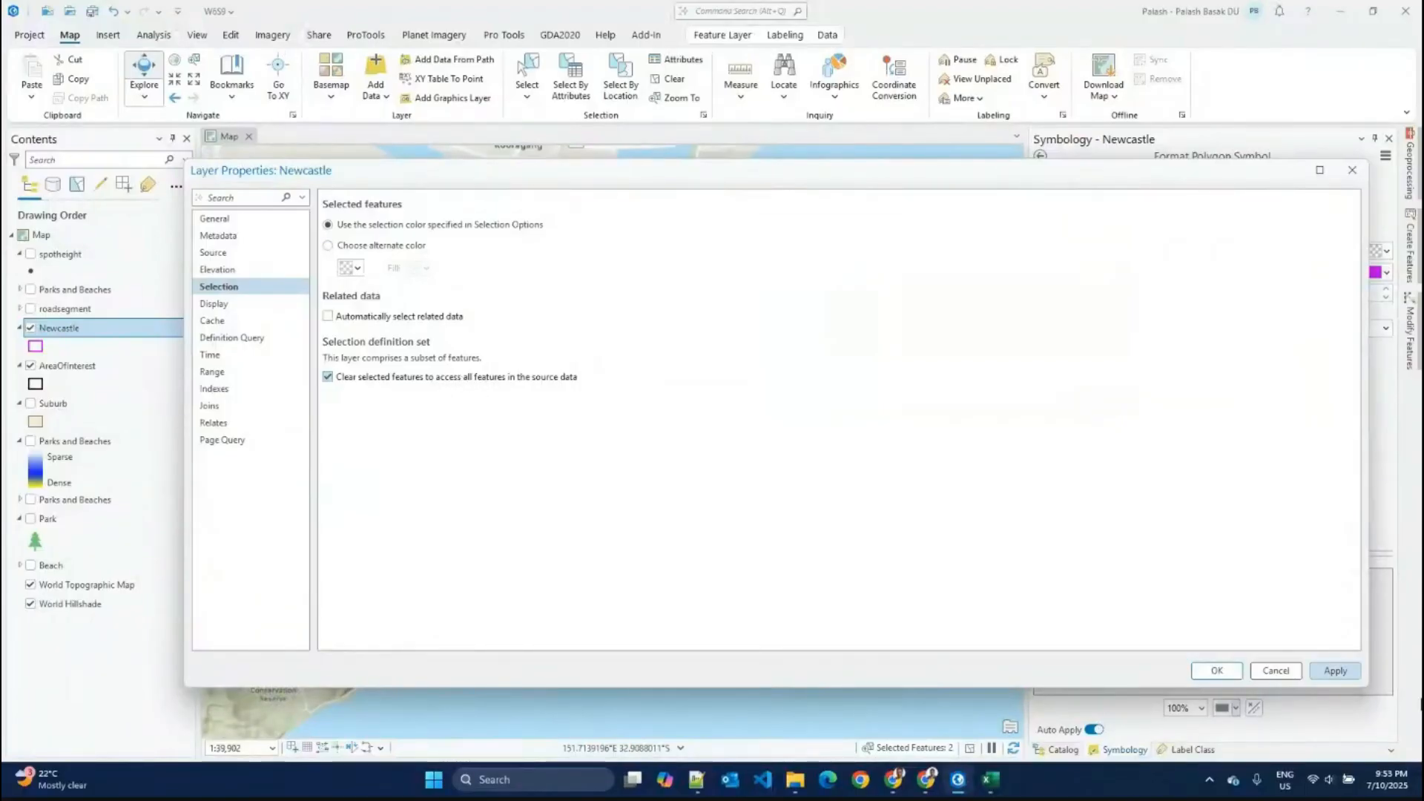
{"action": "left_click", "coordinate": [1349, 678]}
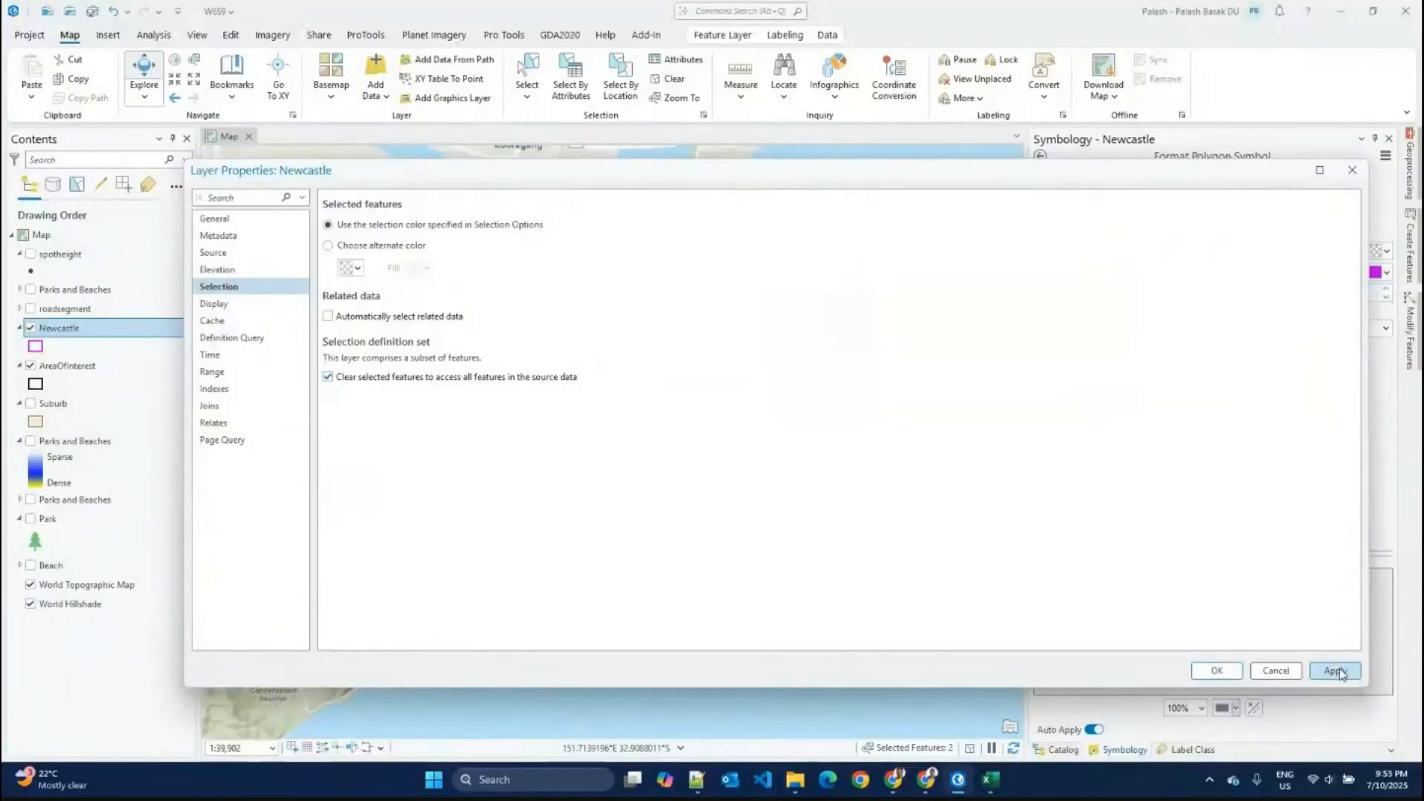
{"action": "left_click", "coordinate": [1220, 670]}
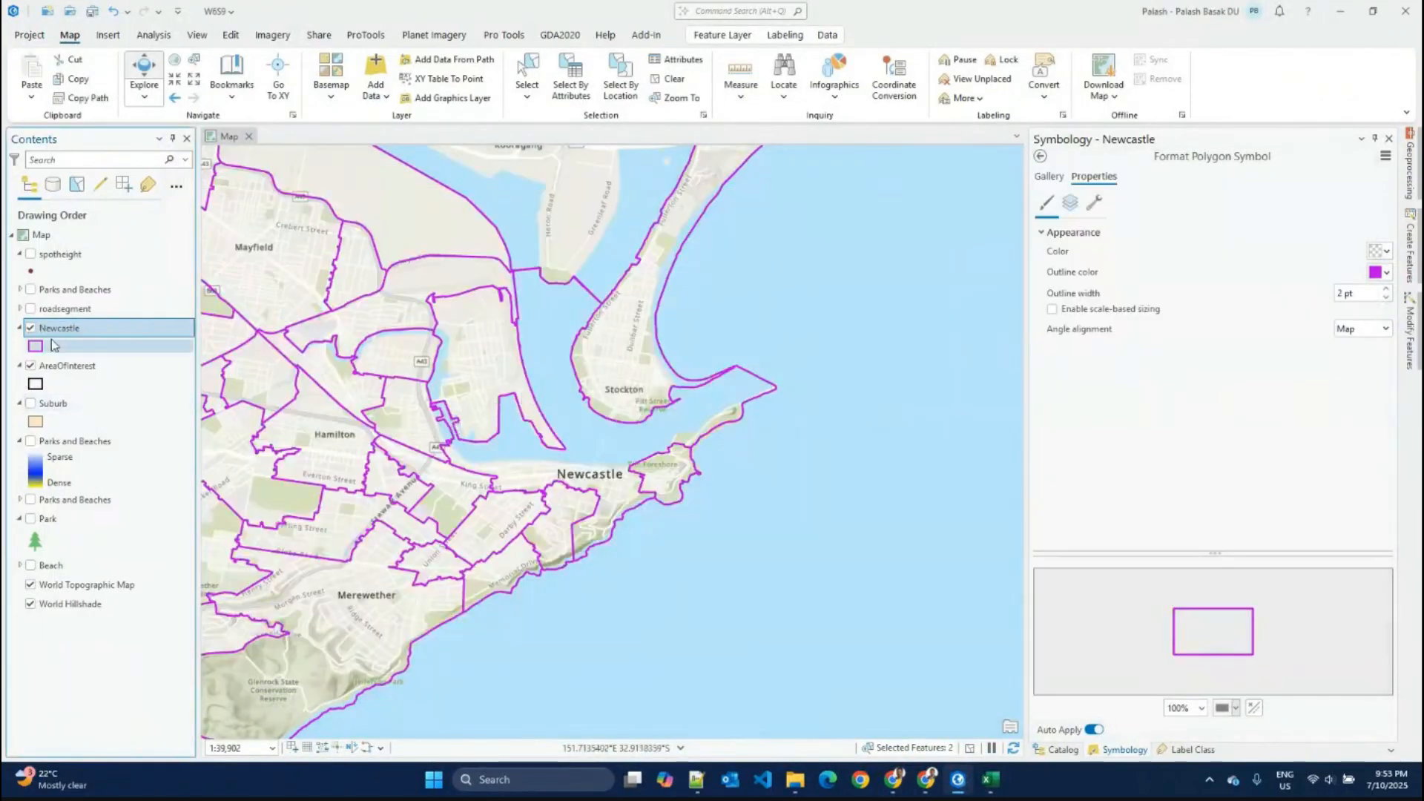
Step: Reopen the Newcastle layer's properties and review its selection settings and data source again
{"action": "right_click", "coordinate": [58, 329]}
{"action": "left_click", "coordinate": [154, 738]}
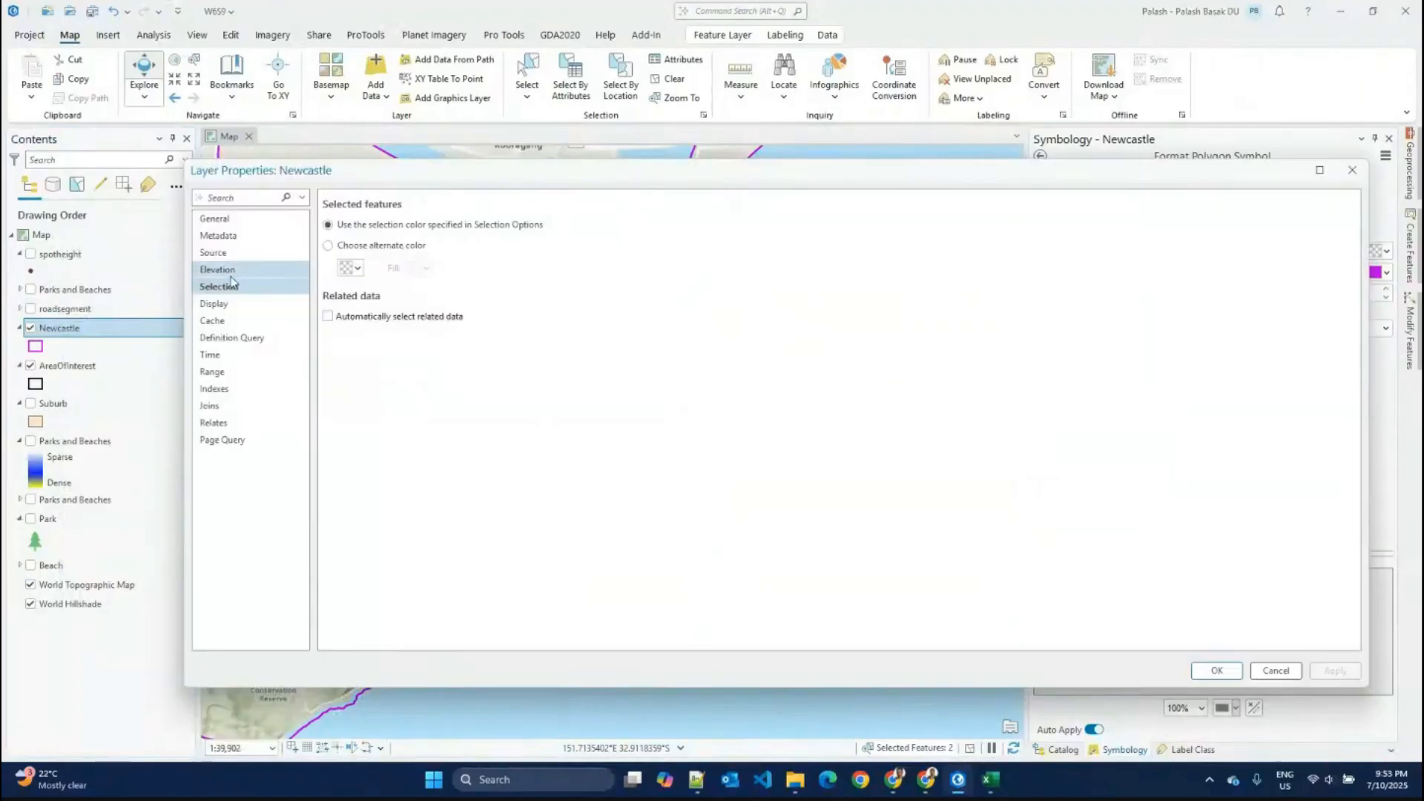
{"action": "left_click", "coordinate": [214, 253]}
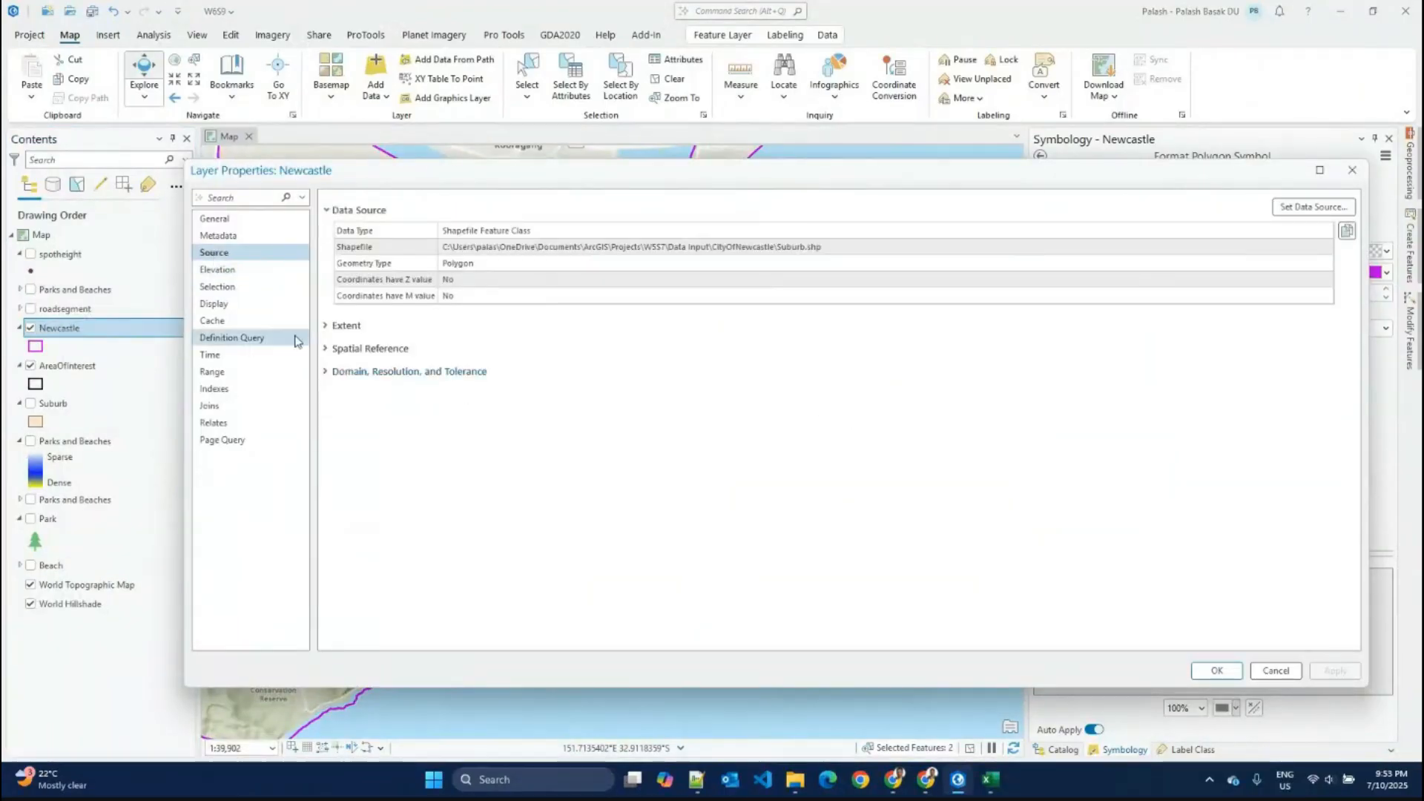
Step: Check the Newcastle layer's selection settings and close its properties without changes
{"action": "left_click", "coordinate": [239, 287]}
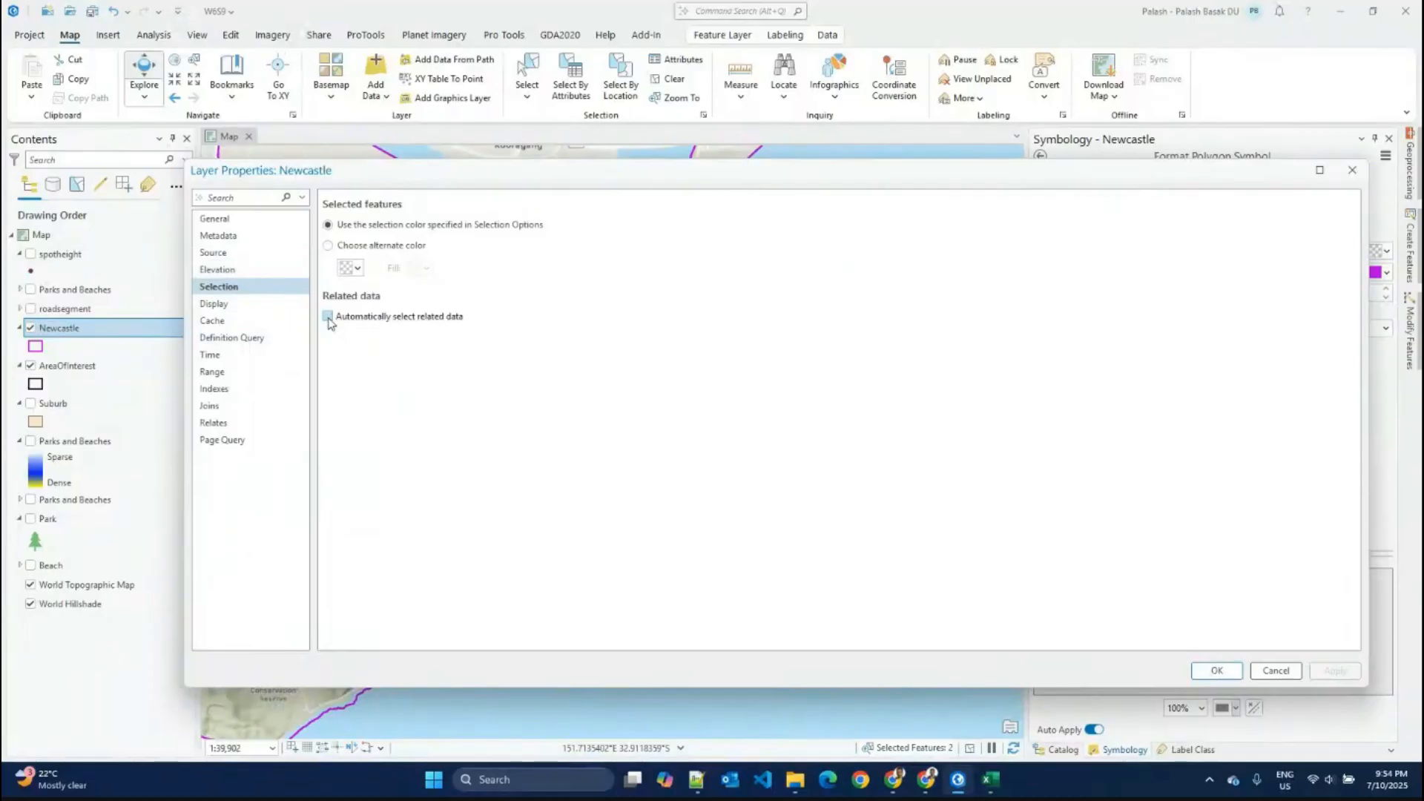
{"action": "left_click", "coordinate": [1275, 670]}
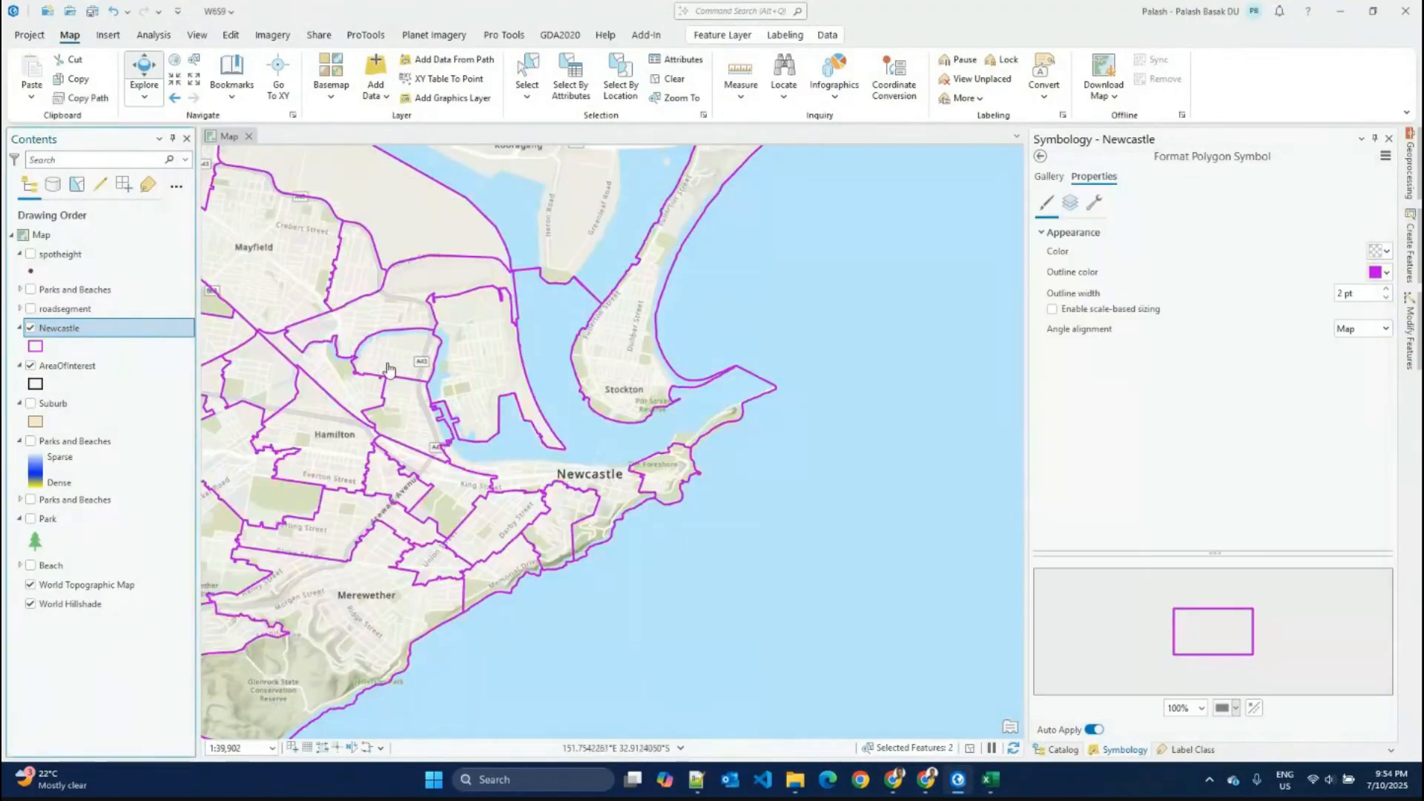
Step: Hide the Newcastle layer, show Suburb to make a new layer from its selected features, and hide Suburb again
{"action": "left_click", "coordinate": [31, 328]}
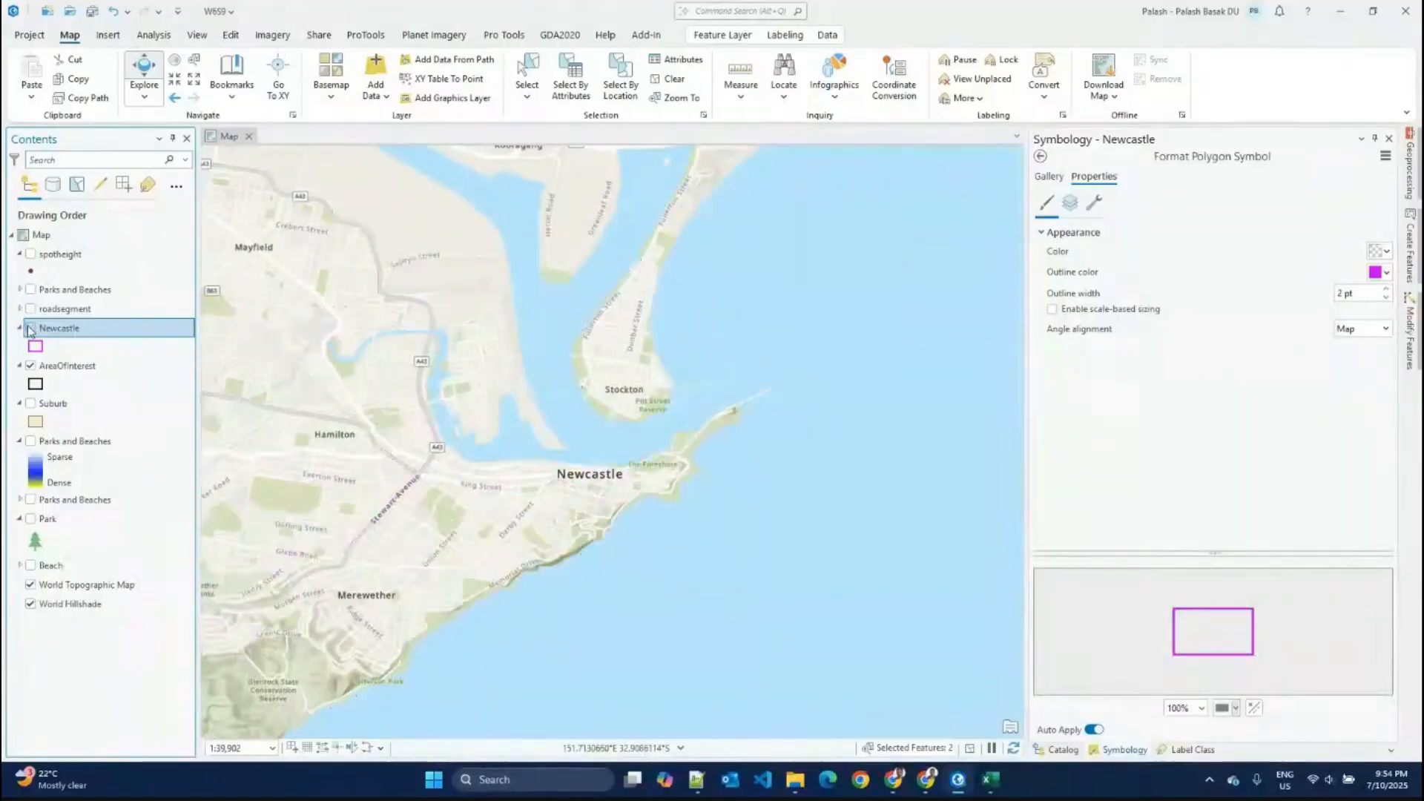
{"action": "left_click", "coordinate": [31, 404]}
{"action": "left_click", "coordinate": [51, 406]}
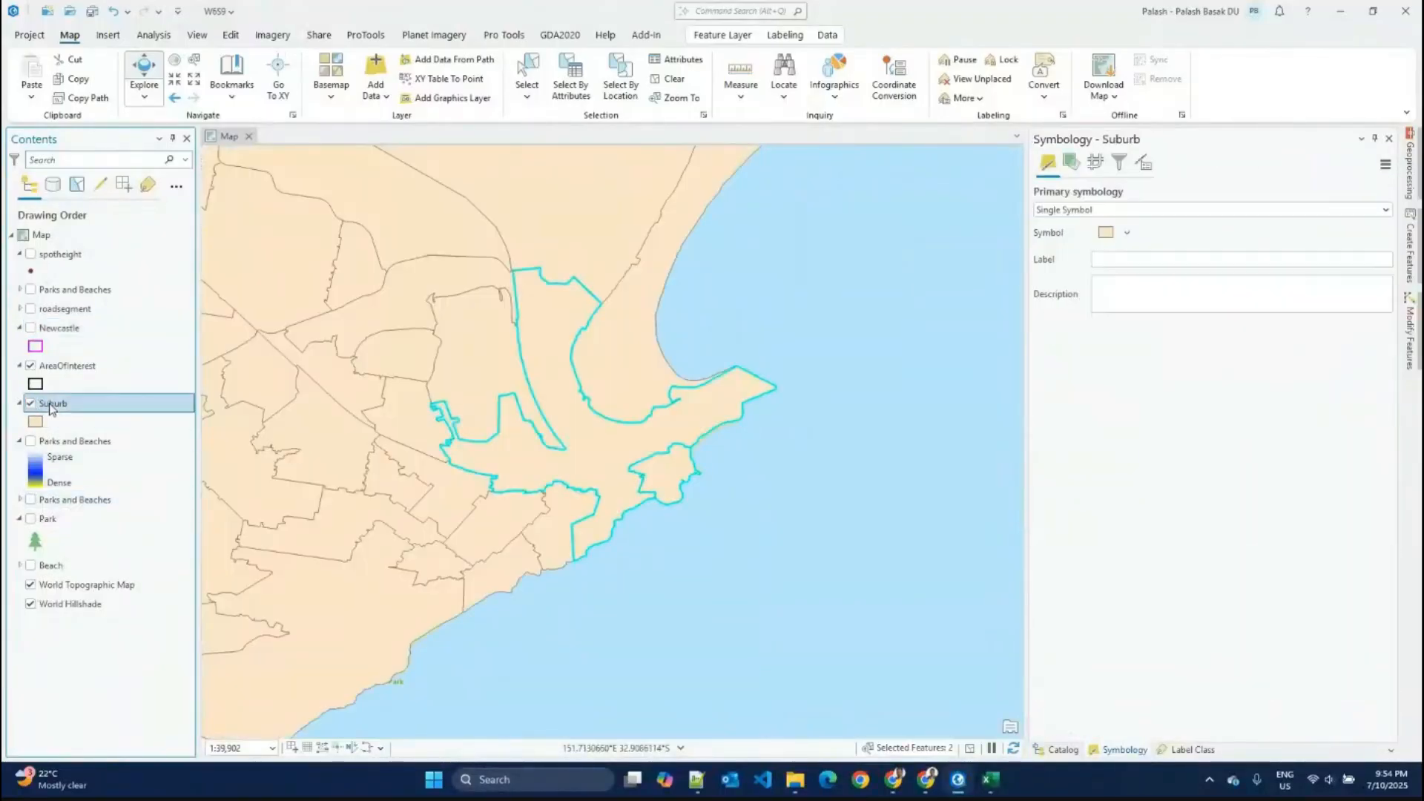
{"action": "right_click", "coordinate": [51, 408]}
{"action": "mouse_move", "coordinate": [158, 277]}
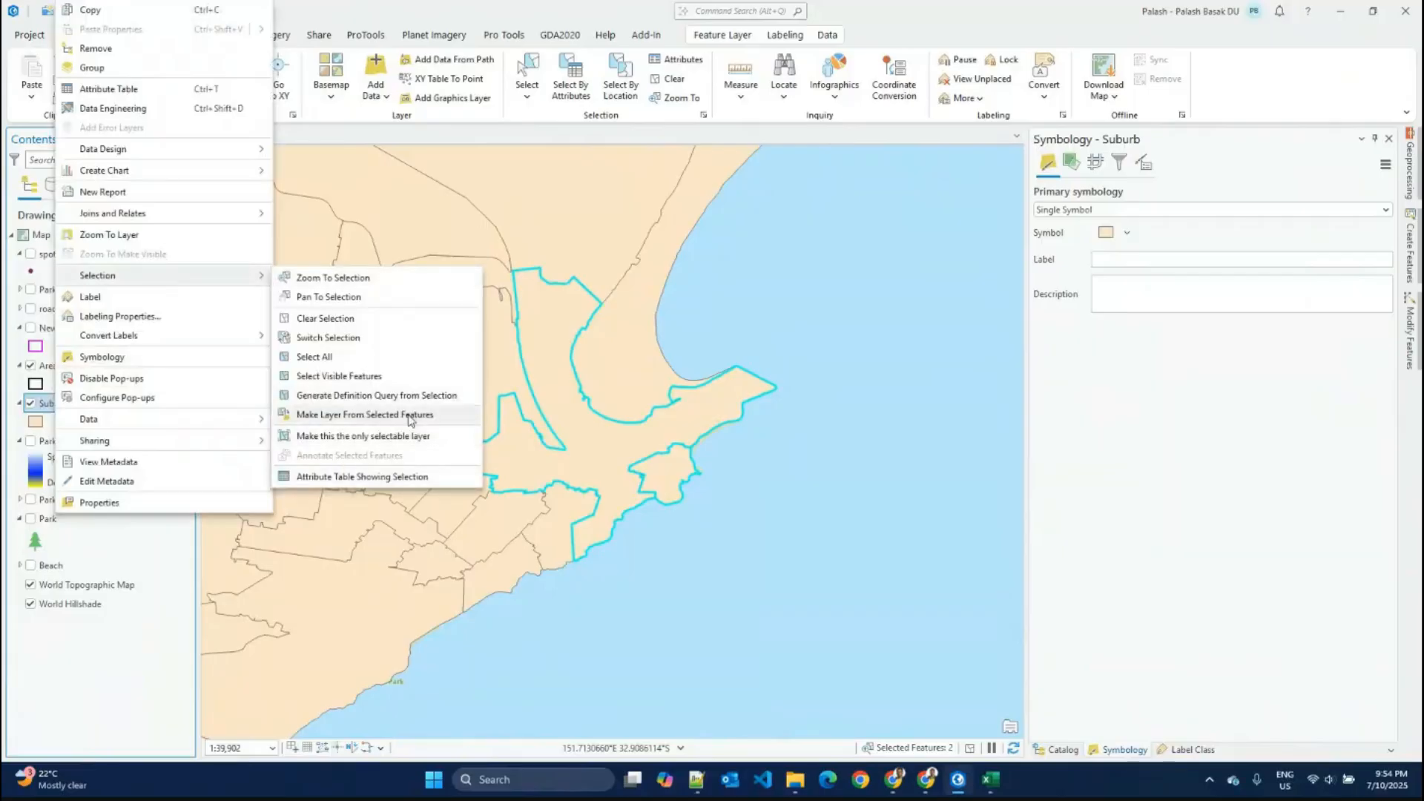
{"action": "left_click", "coordinate": [408, 417]}
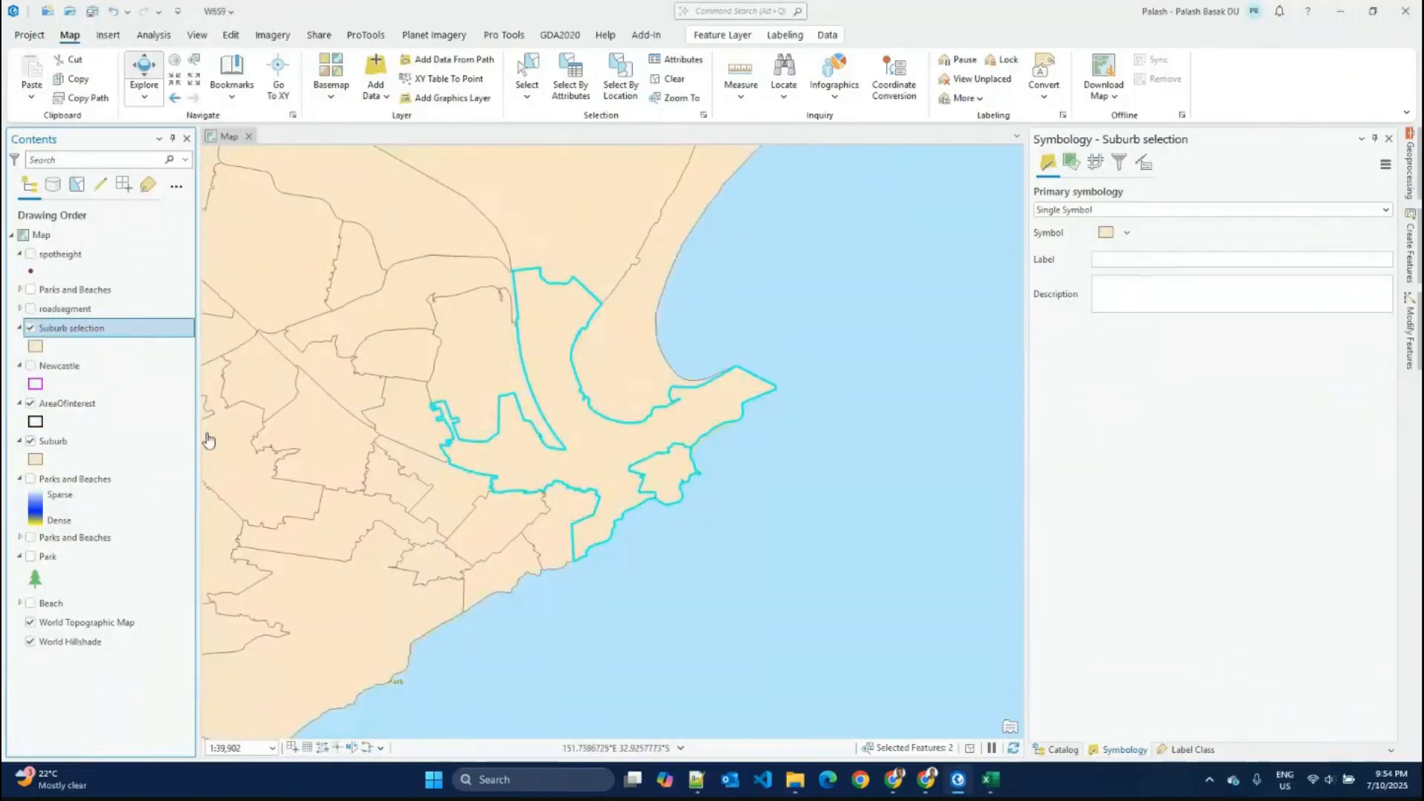
{"action": "left_click", "coordinate": [30, 441]}
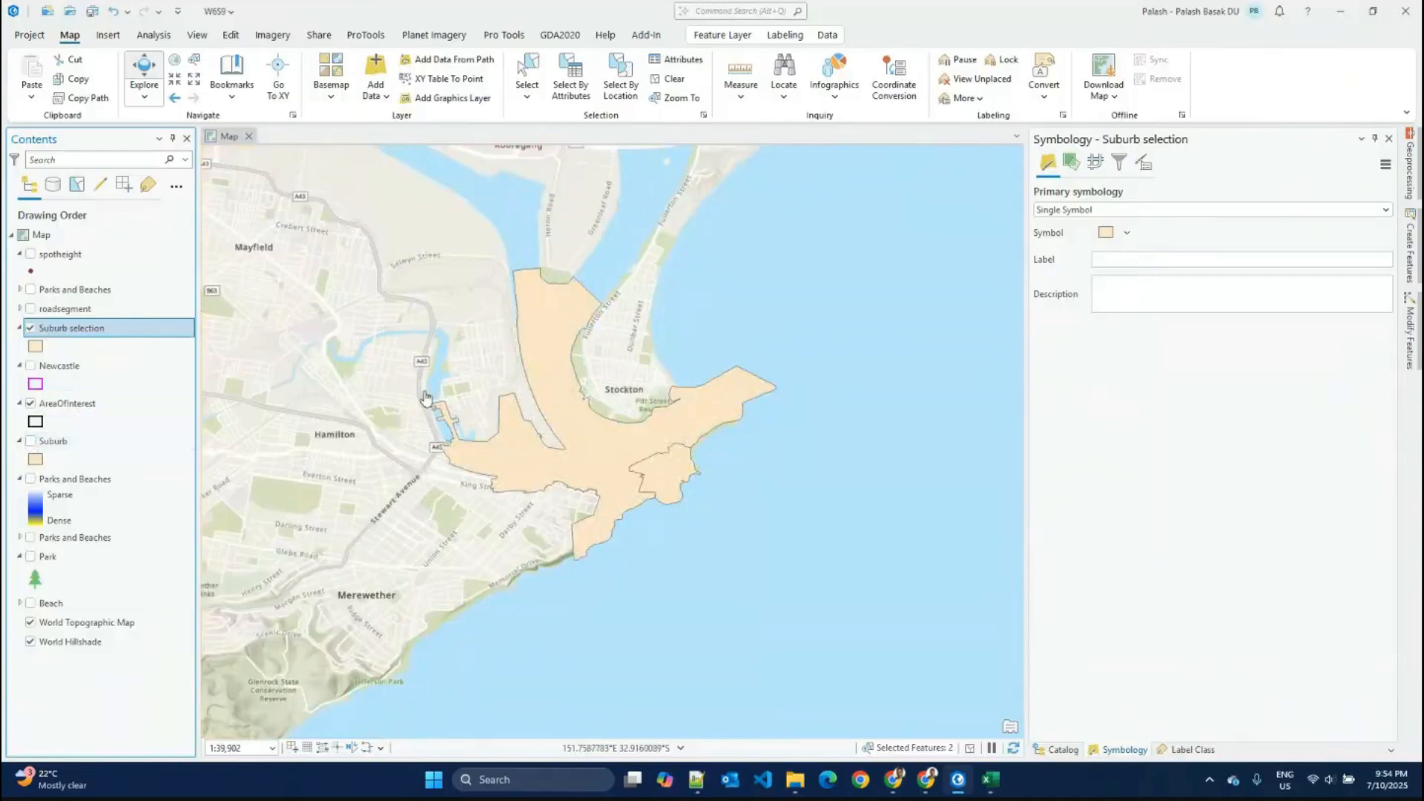
Step: Show the Suburb layer again, select all its visible features, and examine which suburbs in the full extent are selected
{"action": "right_click", "coordinate": [61, 442]}
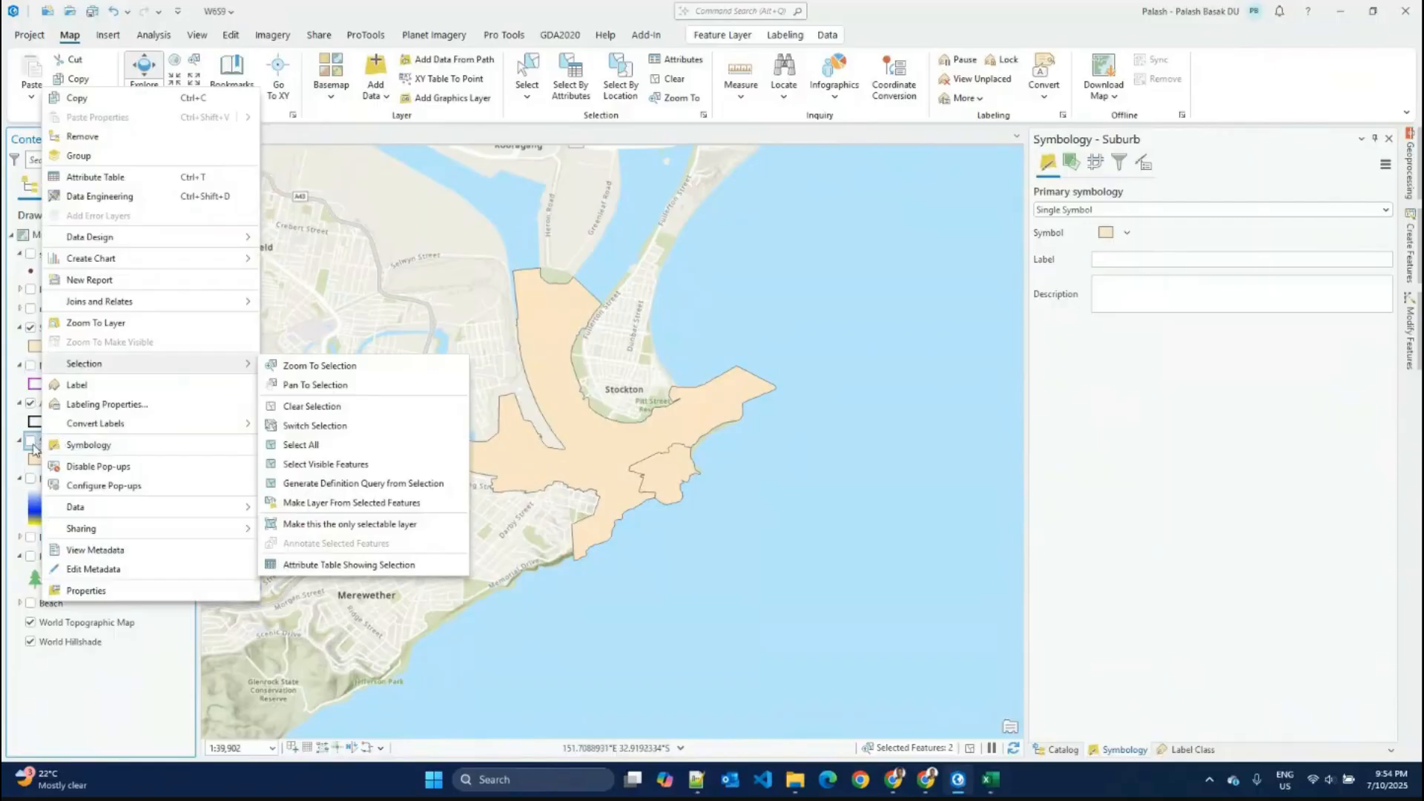
{"action": "left_click", "coordinate": [31, 442]}
{"action": "right_click", "coordinate": [67, 442]}
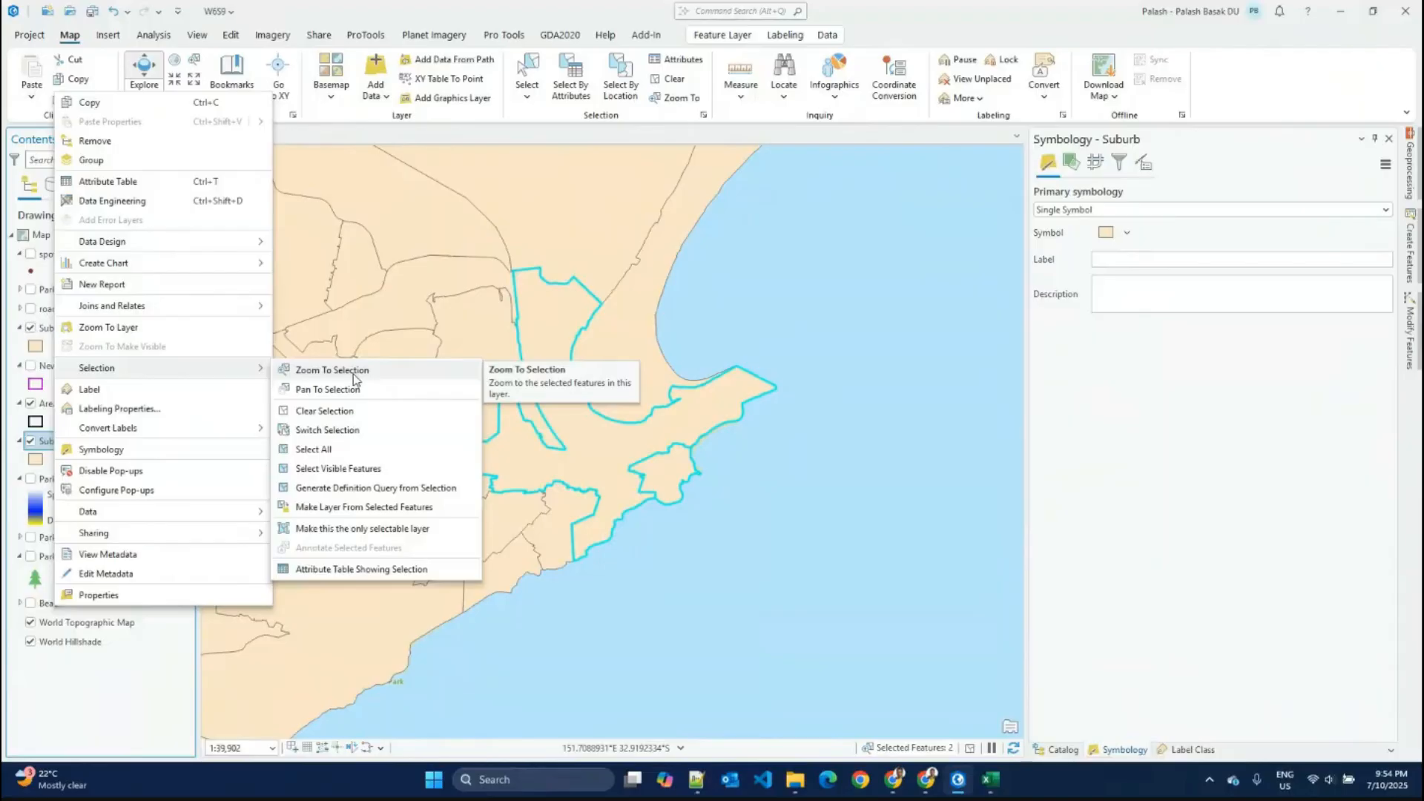
{"action": "left_click", "coordinate": [329, 469]}
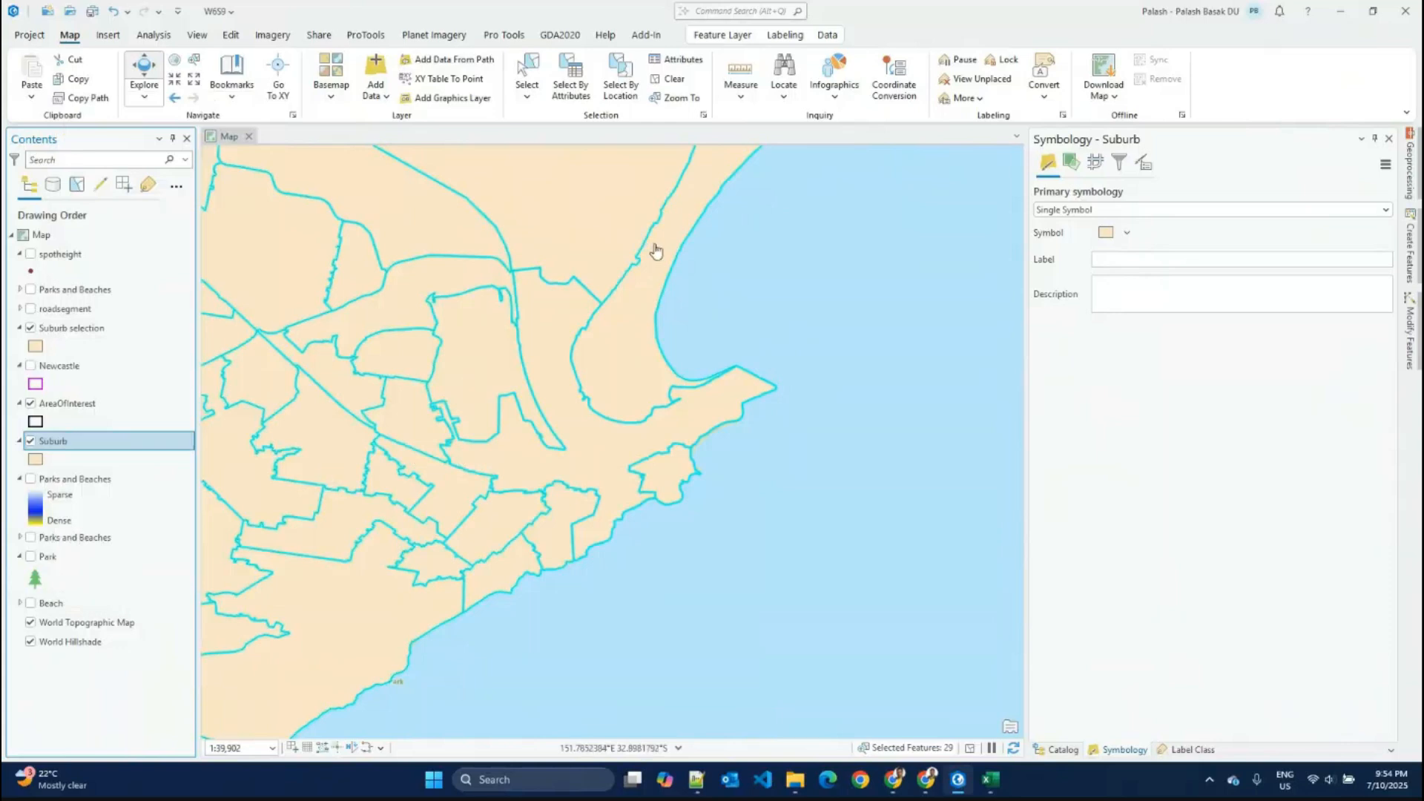
{"action": "scroll", "coordinate": [656, 252], "scroll_direction": "down", "scroll_amount": 3}
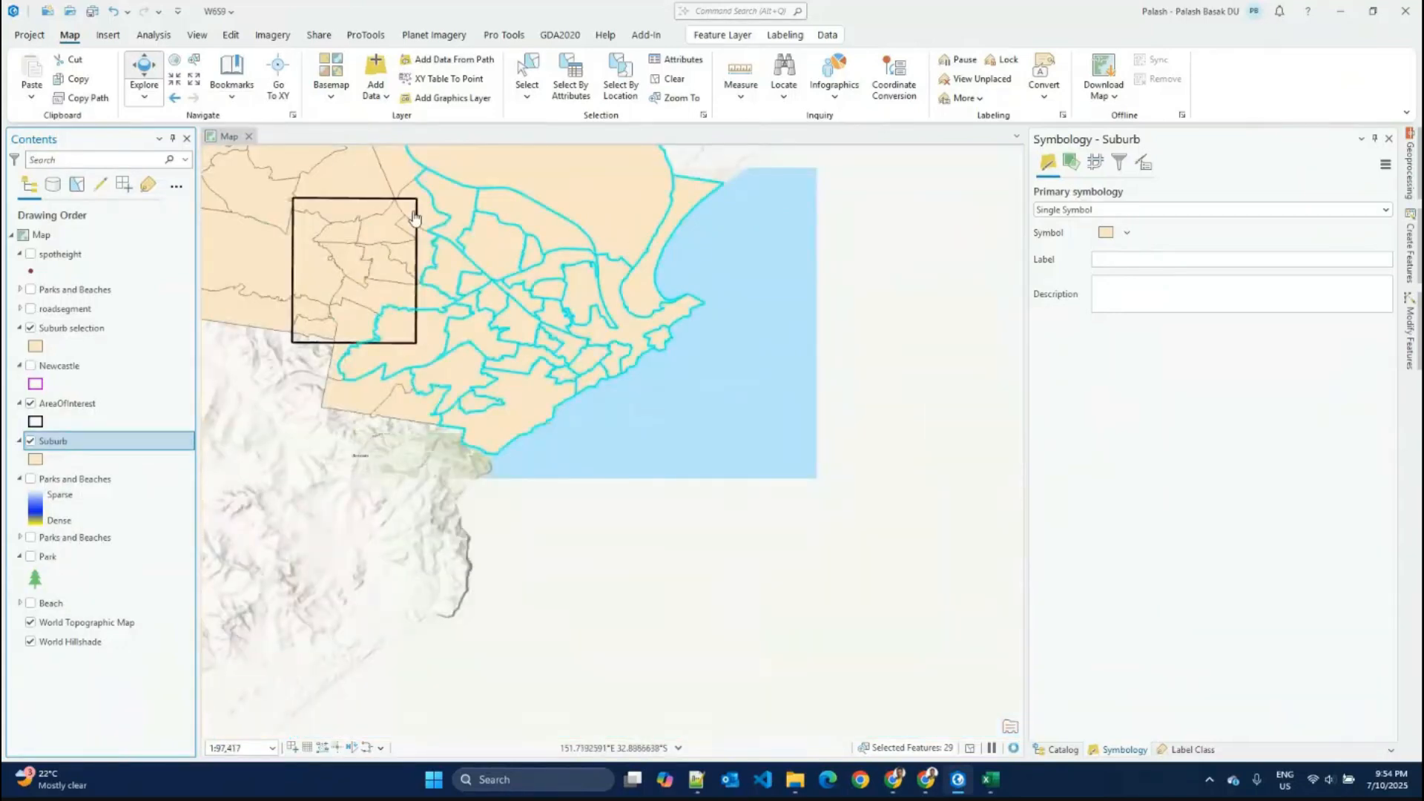
{"action": "left_click_drag", "start_coordinate": [229, 163], "coordinate": [377, 447]}
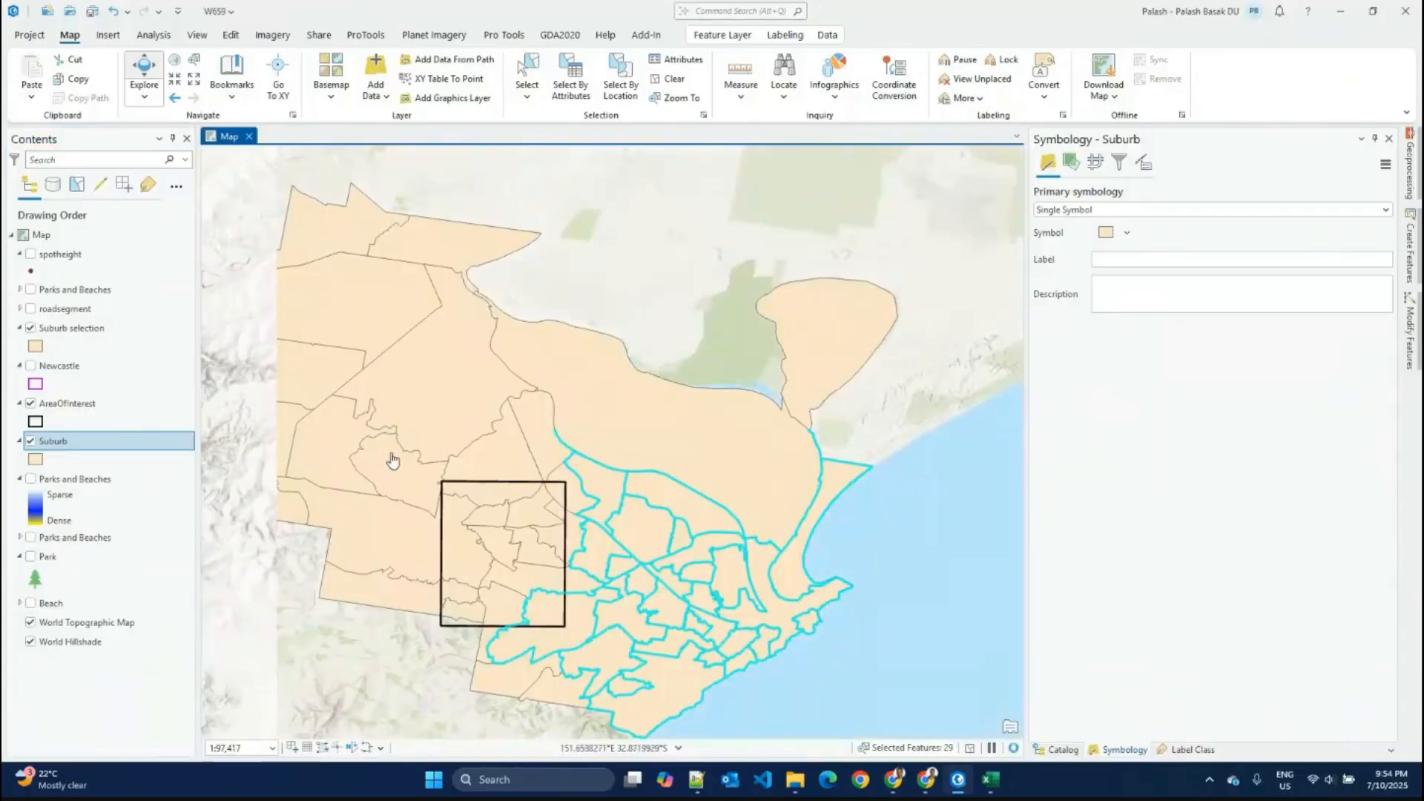
Step: Make Suburb the only selectable layer and select some of its northwestern polygons with a rectangle on the map
{"action": "right_click", "coordinate": [46, 441]}
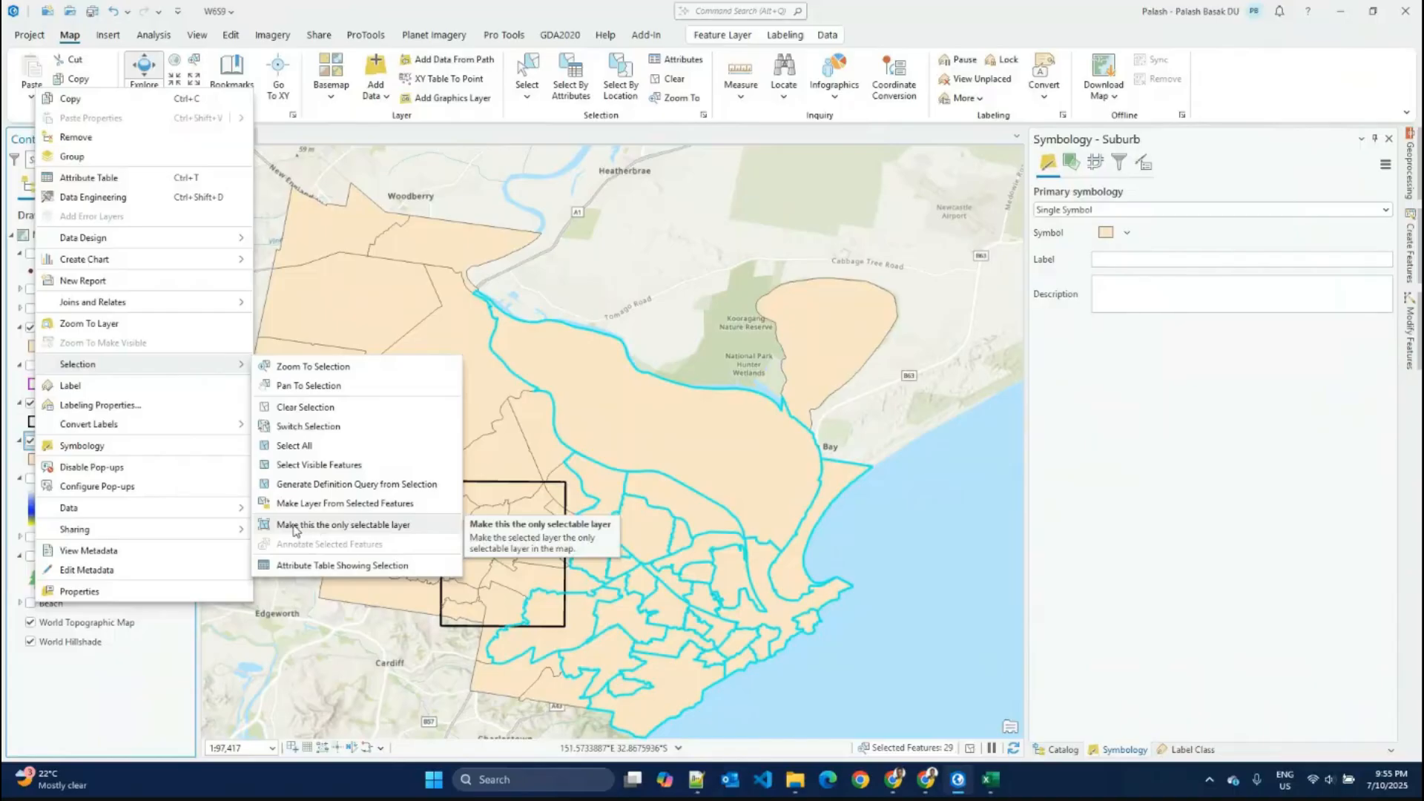
{"action": "left_click", "coordinate": [339, 528]}
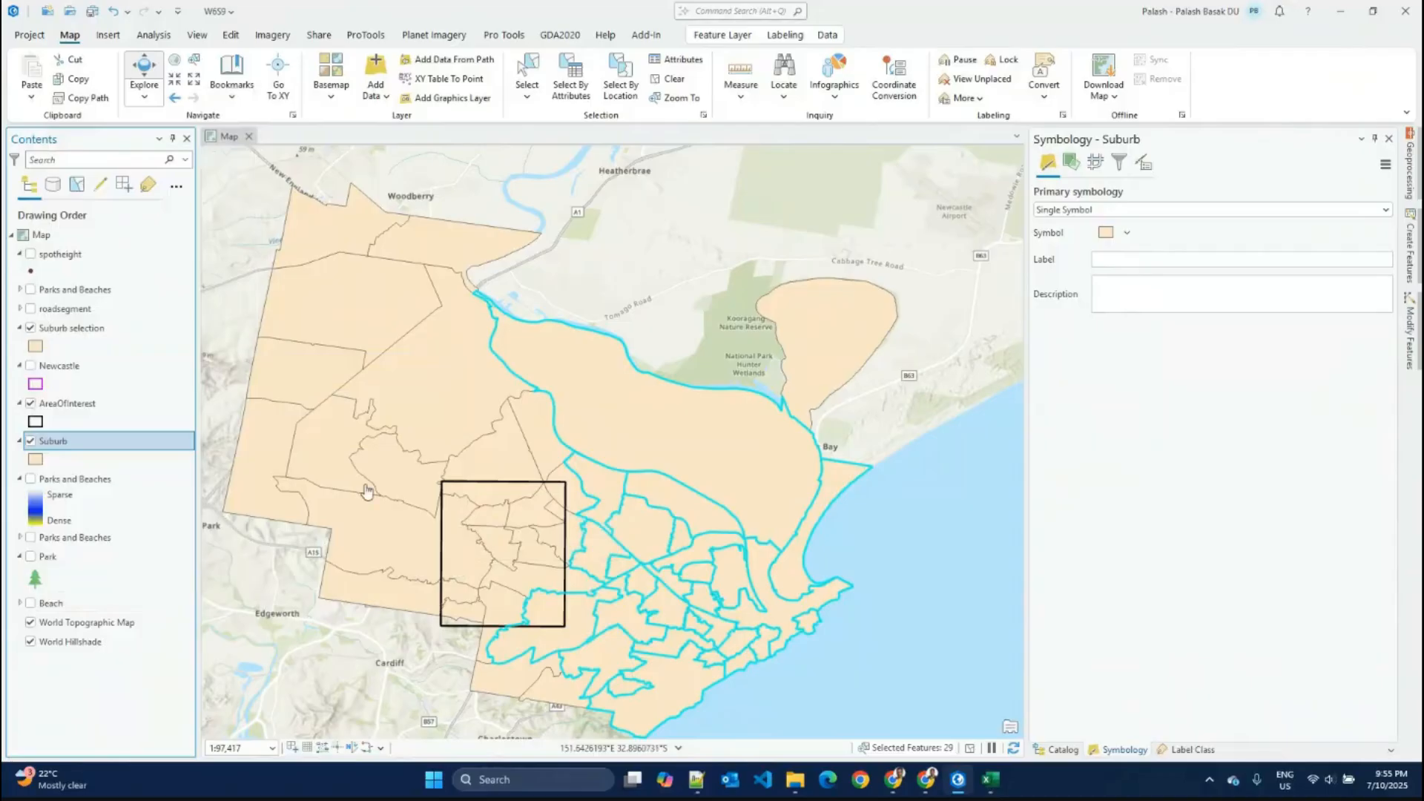
{"action": "left_click", "coordinate": [526, 74]}
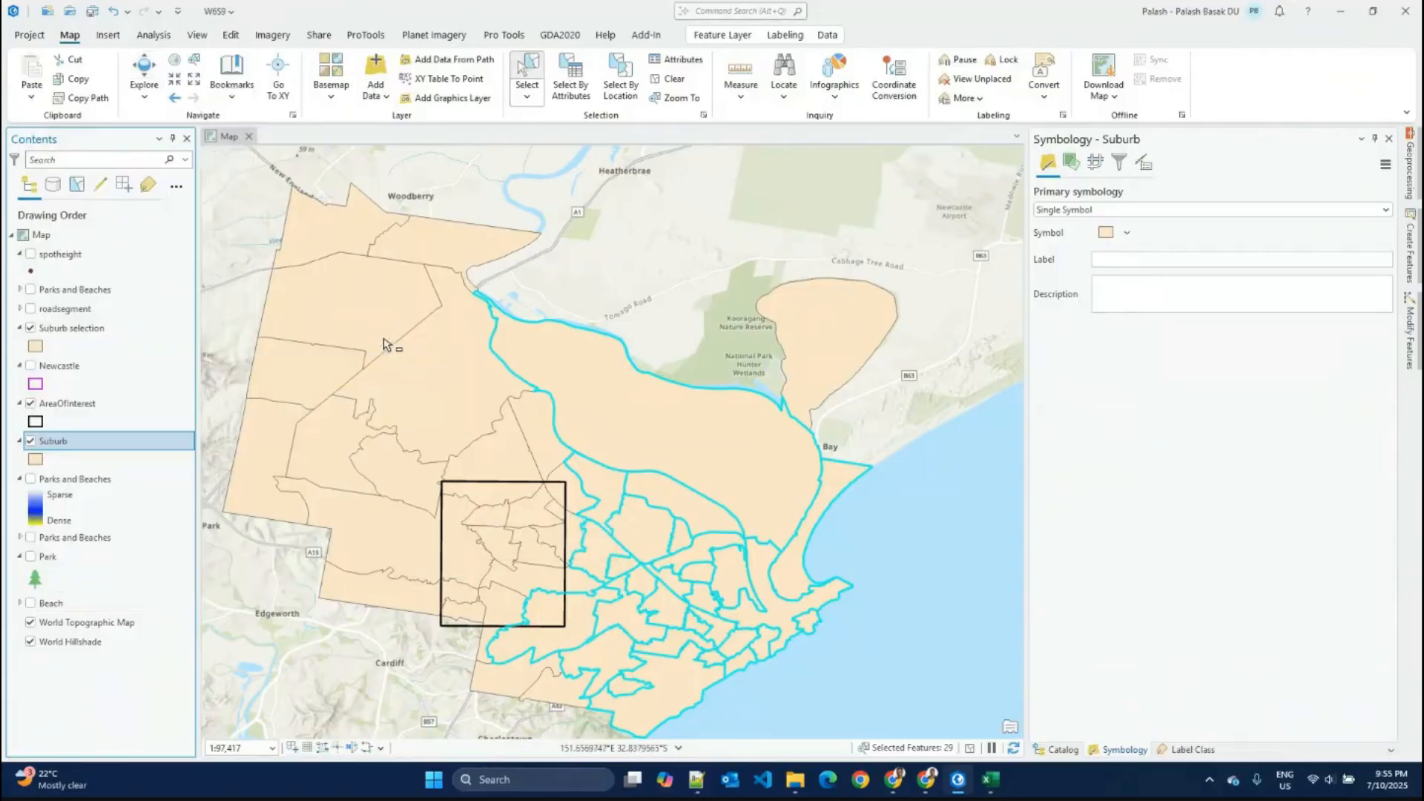
{"action": "left_click_drag", "start_coordinate": [383, 338], "coordinate": [324, 387]}
Step: Show the spotheight layer, clear the selection, and draw selection rectangles over points and suburbs to test which layer is selectable
{"action": "left_click", "coordinate": [30, 254]}
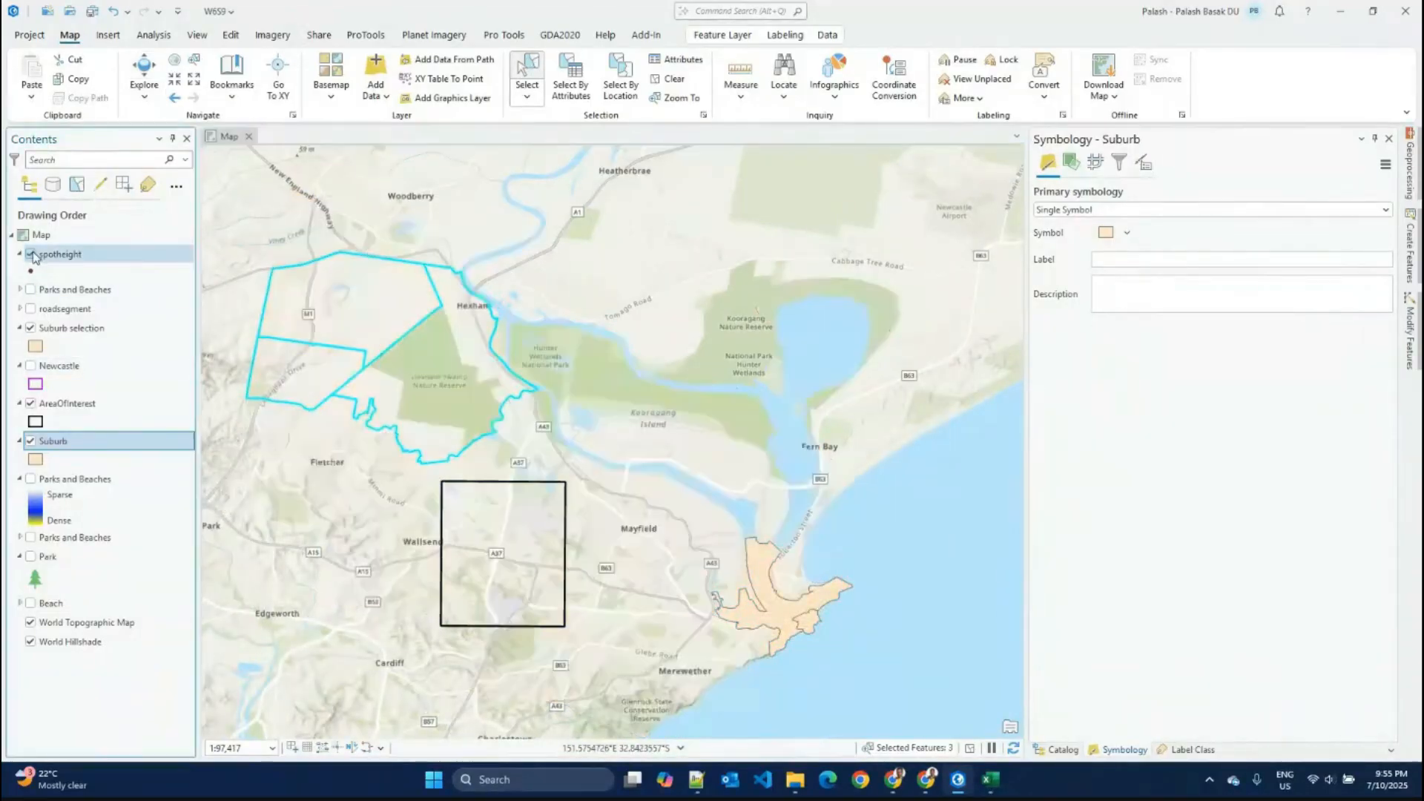
{"action": "left_click", "coordinate": [669, 79]}
{"action": "left_click_drag", "start_coordinate": [537, 327], "coordinate": [446, 418]}
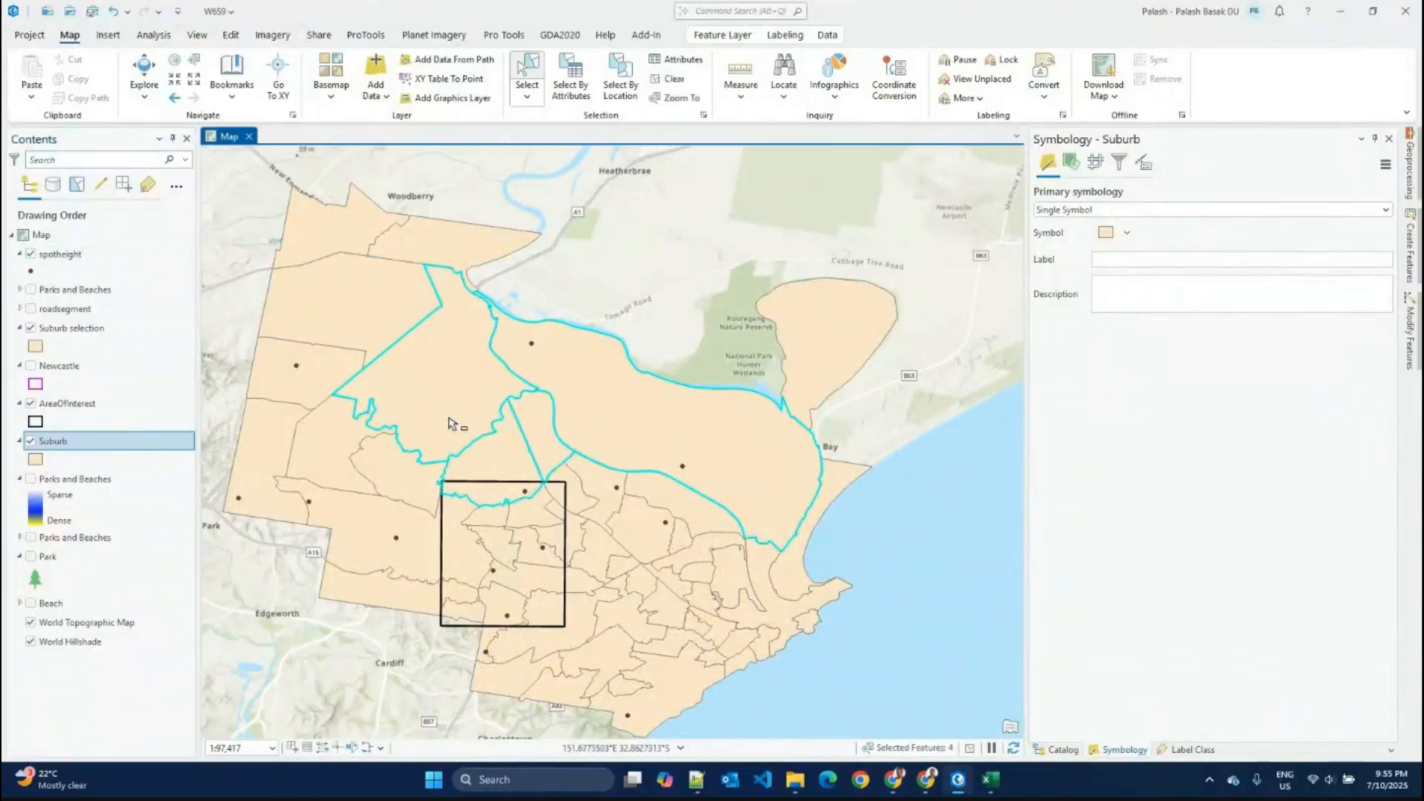
{"action": "left_click_drag", "start_coordinate": [617, 263], "coordinate": [288, 420]}
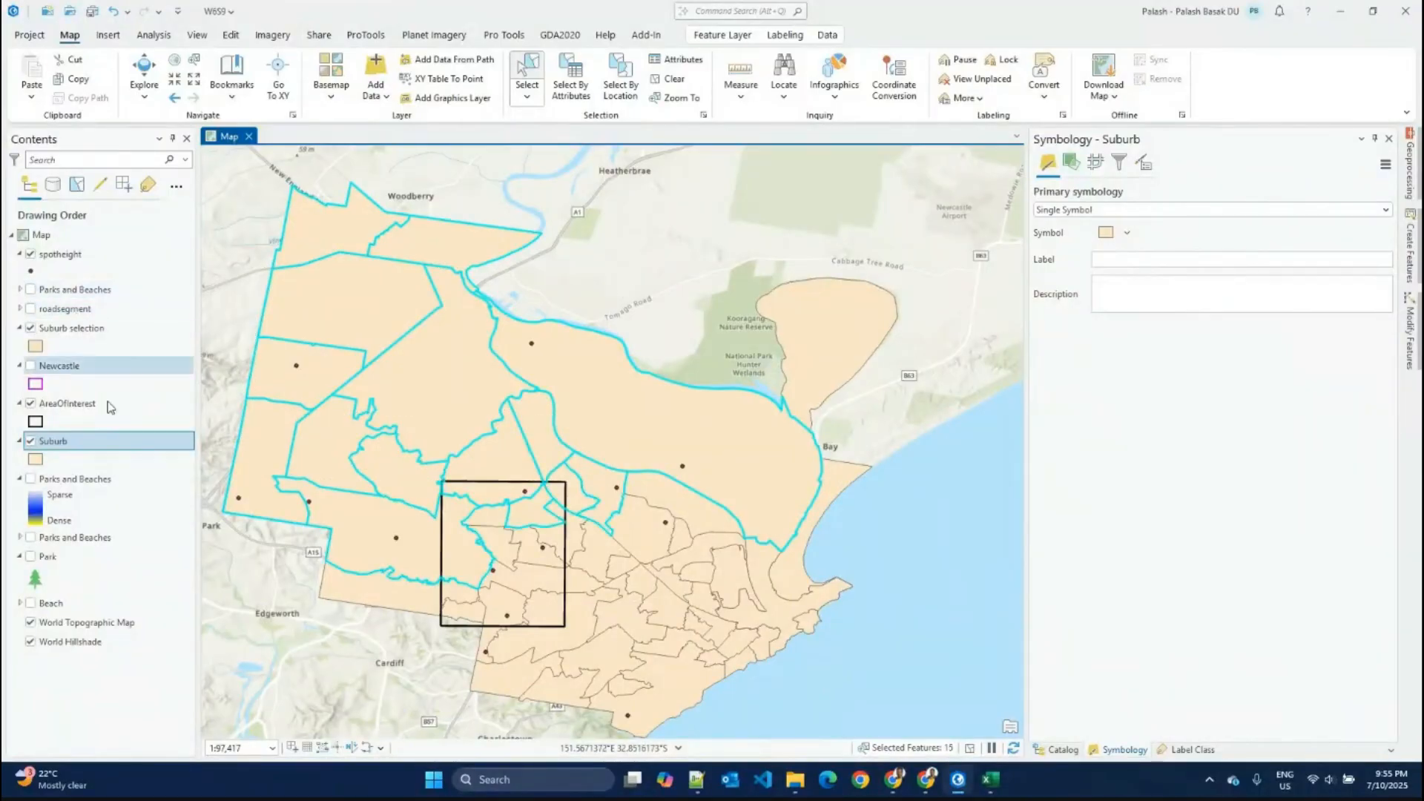
Step: Open the spotheight layer's attribute table and make spotheight the only selectable layer
{"action": "left_click", "coordinate": [77, 258]}
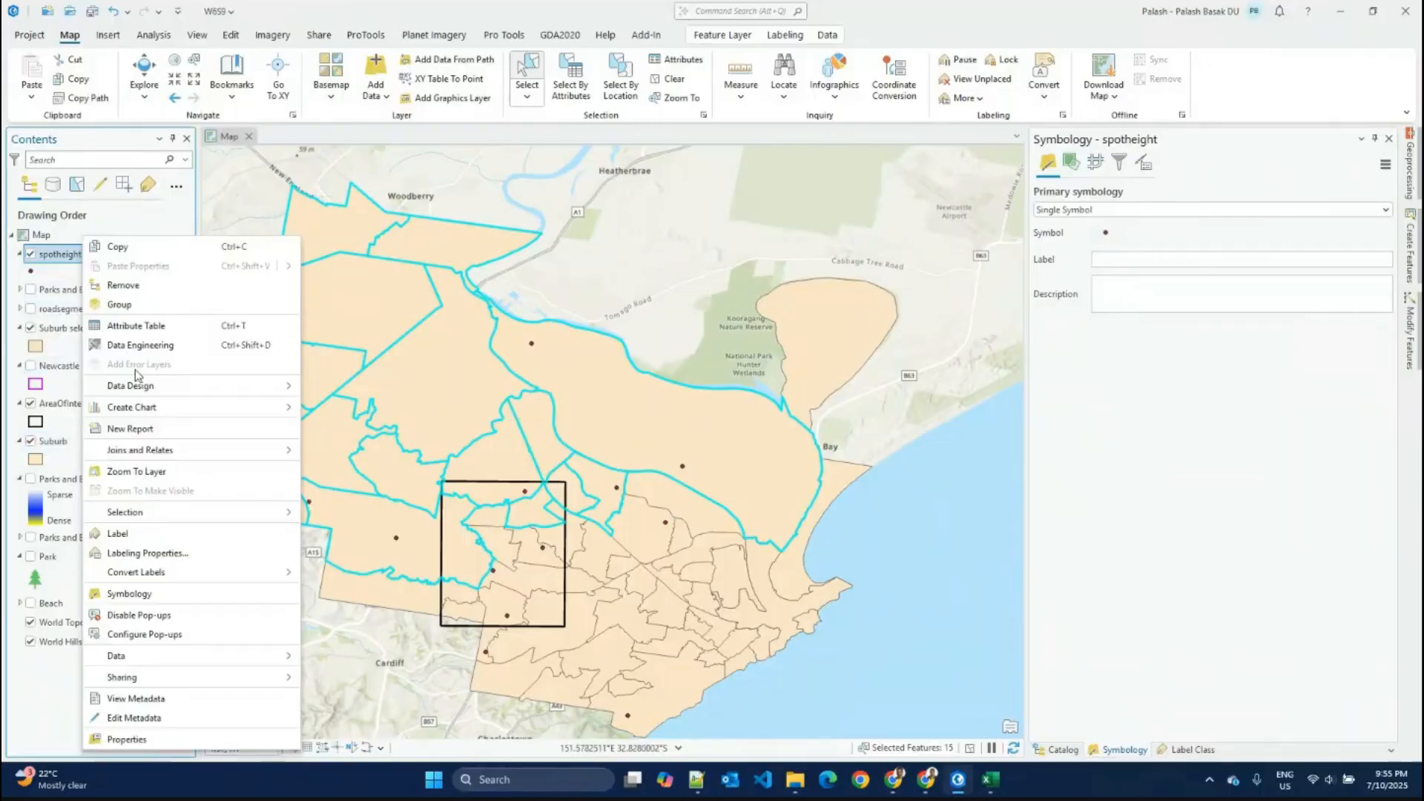
{"action": "left_click", "coordinate": [134, 326]}
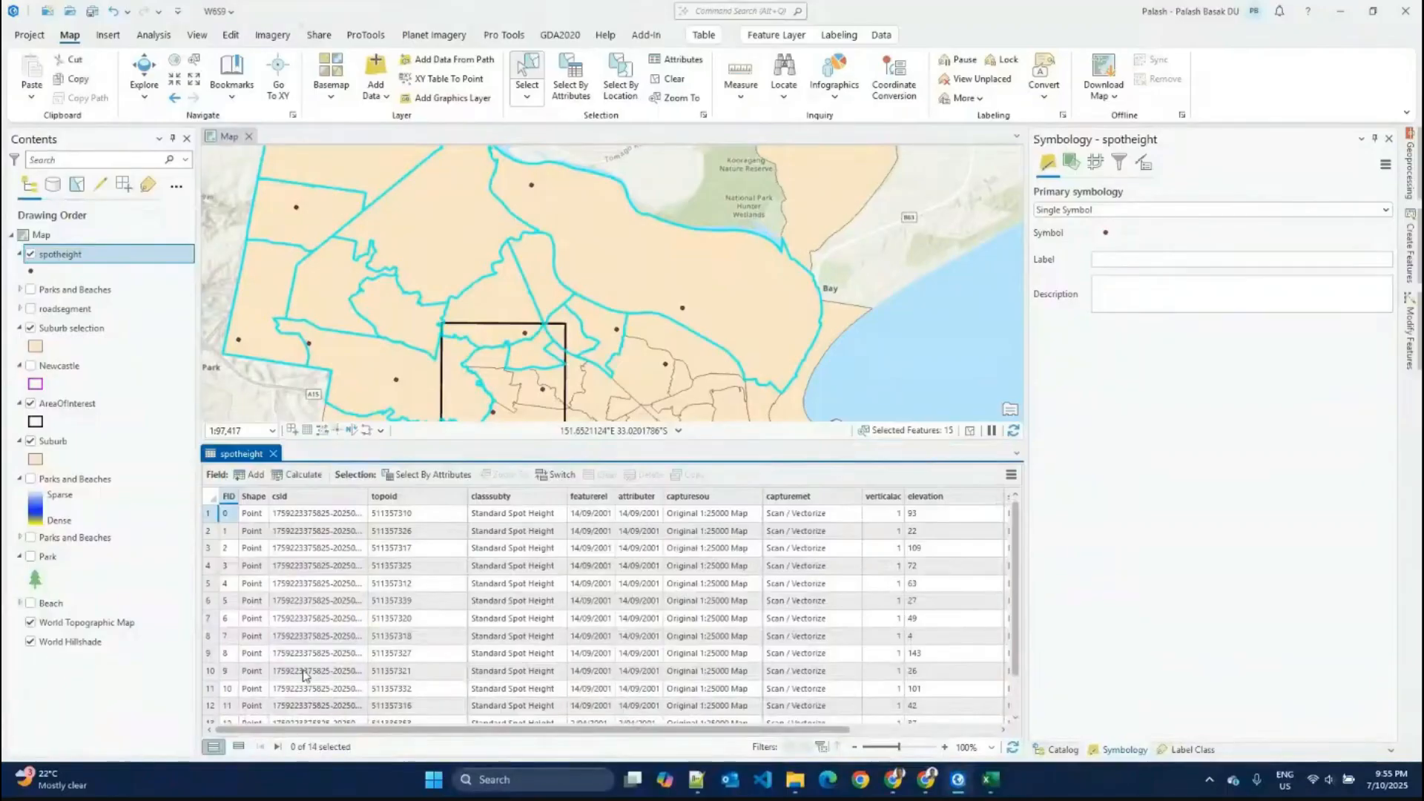
{"action": "left_click", "coordinate": [78, 255]}
{"action": "right_click", "coordinate": [78, 255]}
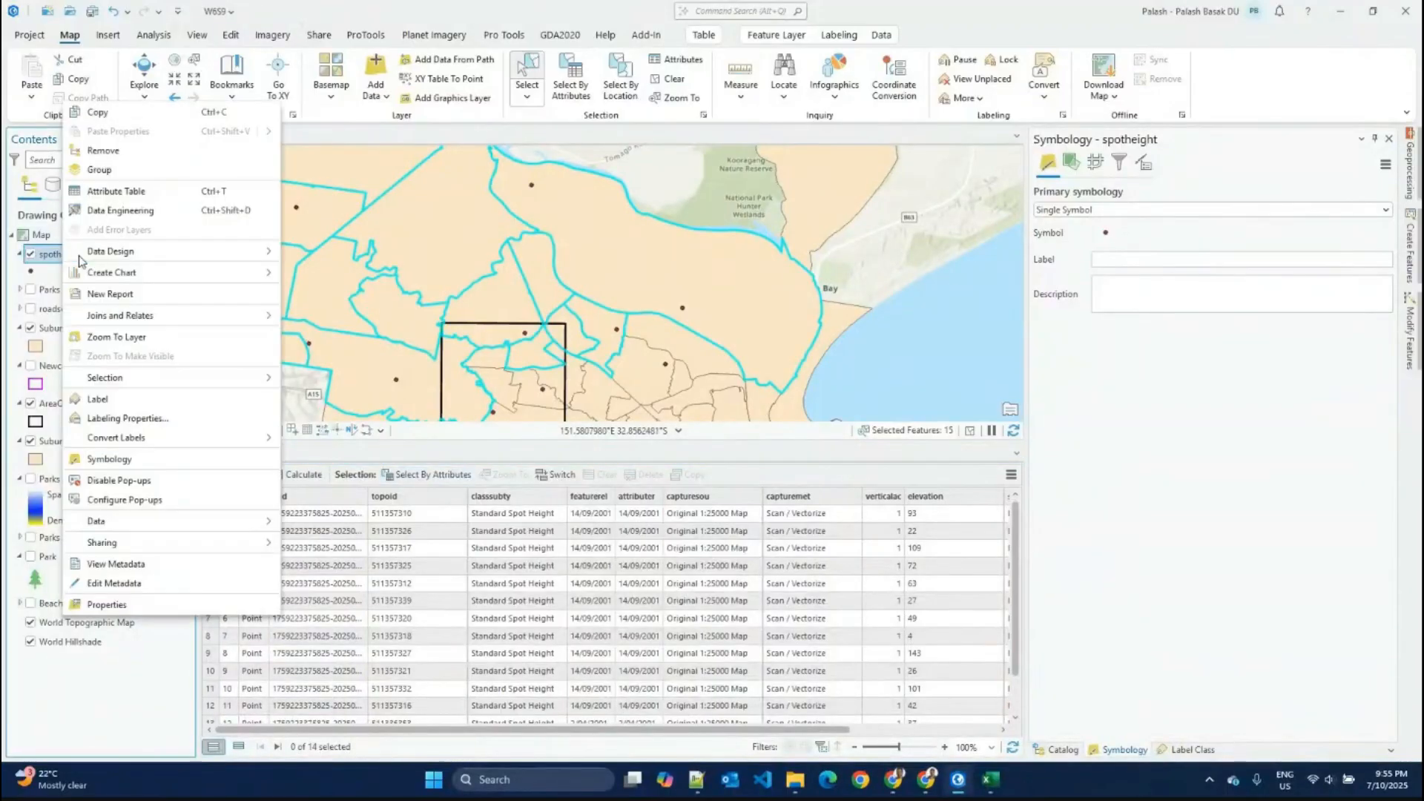
{"action": "mouse_move", "coordinate": [221, 383]}
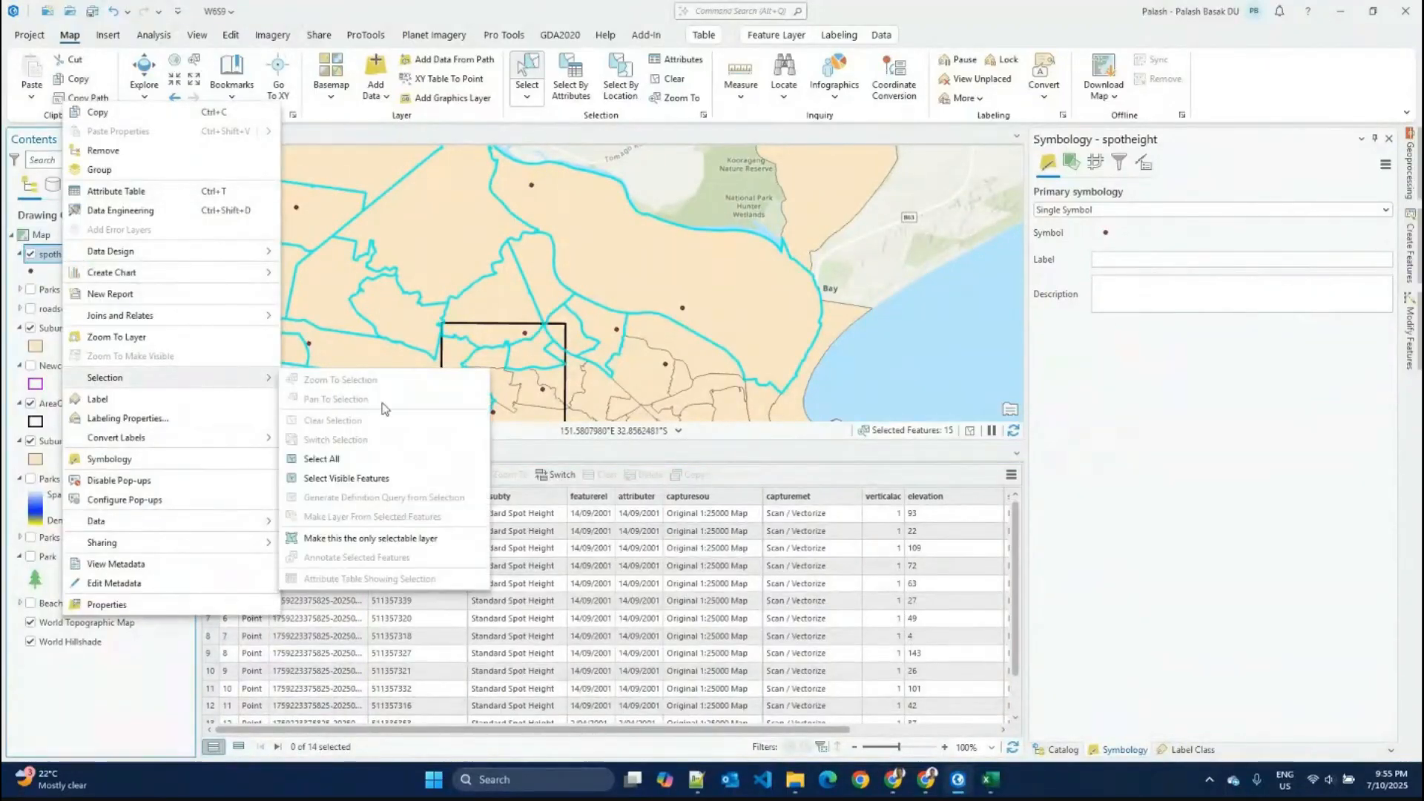
{"action": "left_click", "coordinate": [373, 539]}
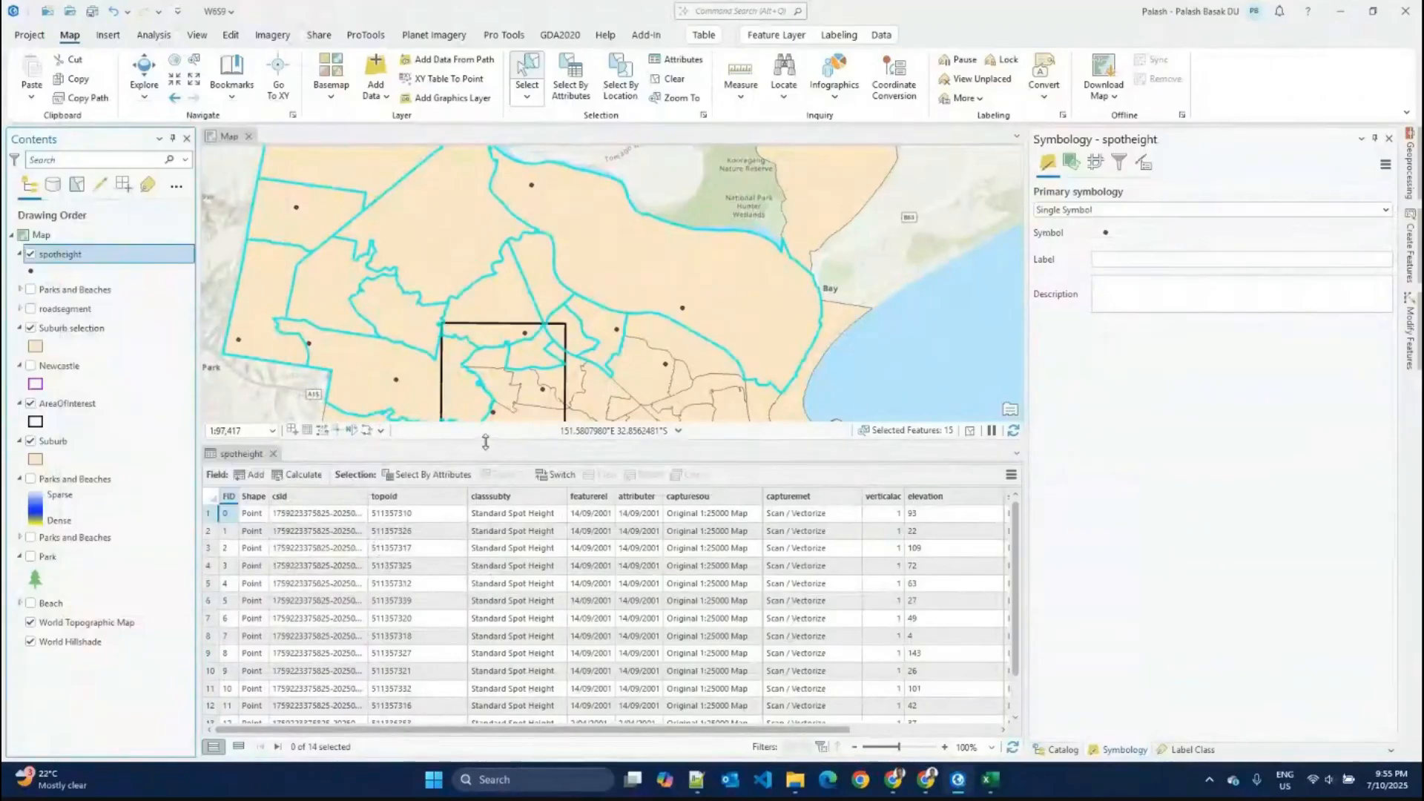
Step: Select spotheight points on the map with several rectangles, compare them with the highlighted table rows, and clear the selection
{"action": "left_click_drag", "start_coordinate": [719, 259], "coordinate": [512, 399]}
{"action": "left_click", "coordinate": [531, 185]}
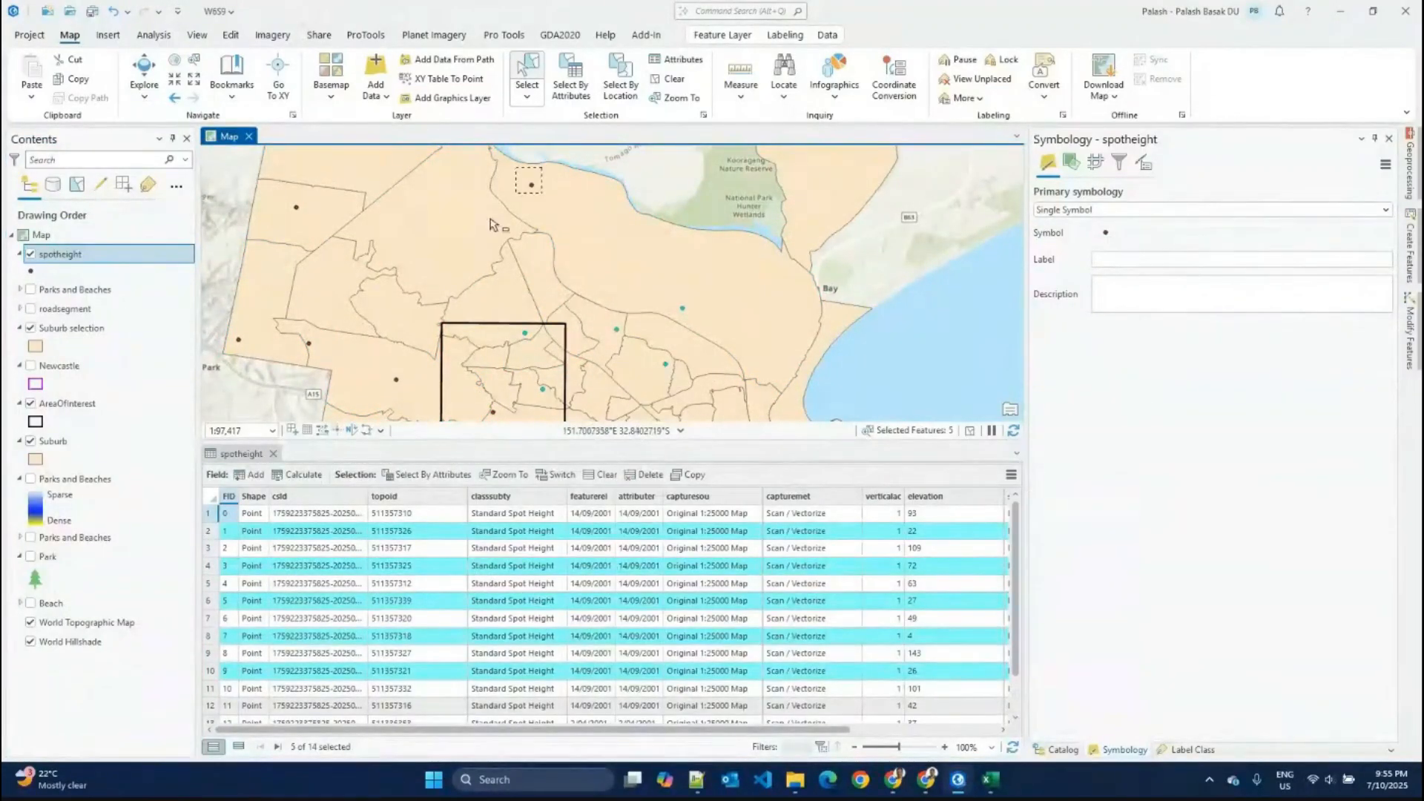
{"action": "left_click_drag", "start_coordinate": [779, 264], "coordinate": [480, 380]}
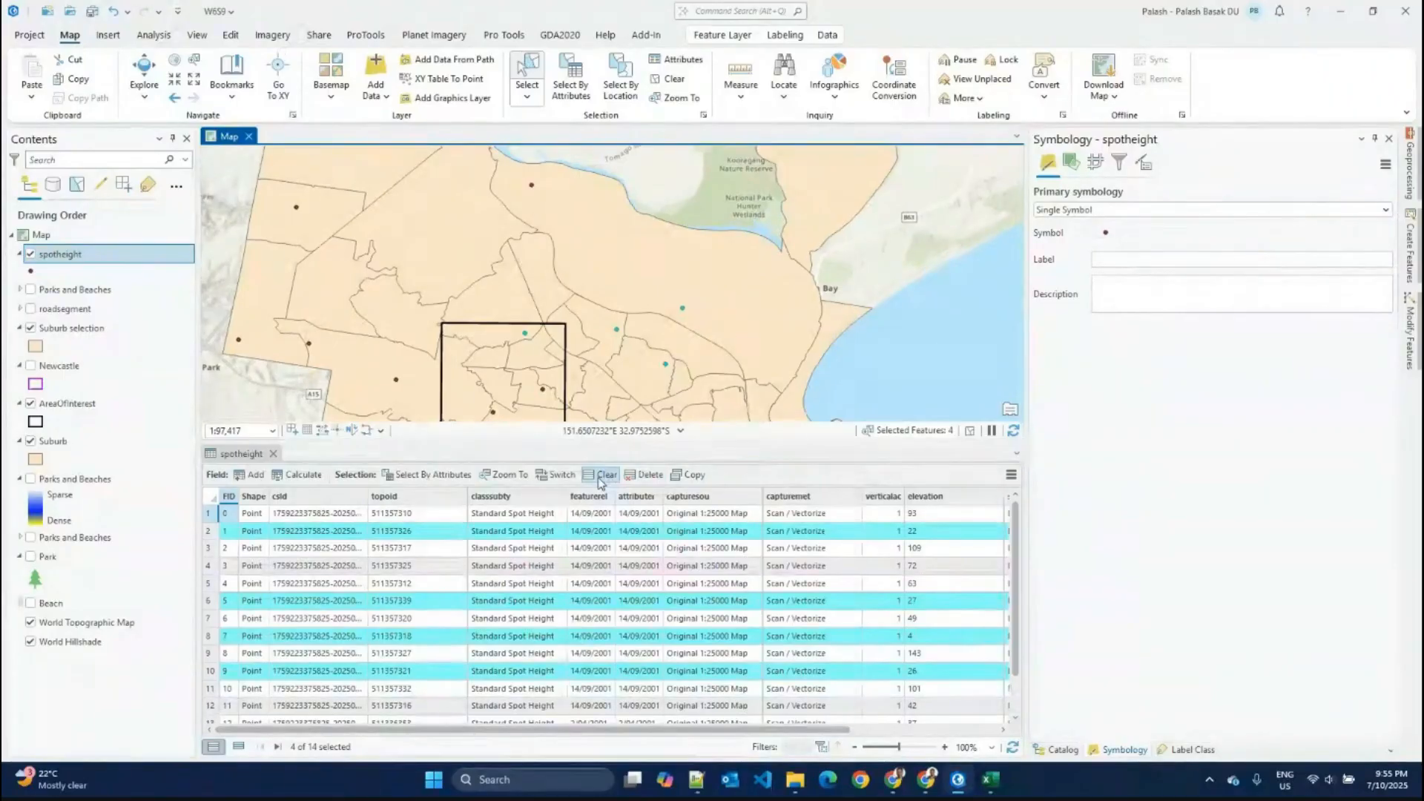
{"action": "left_click", "coordinate": [601, 476]}
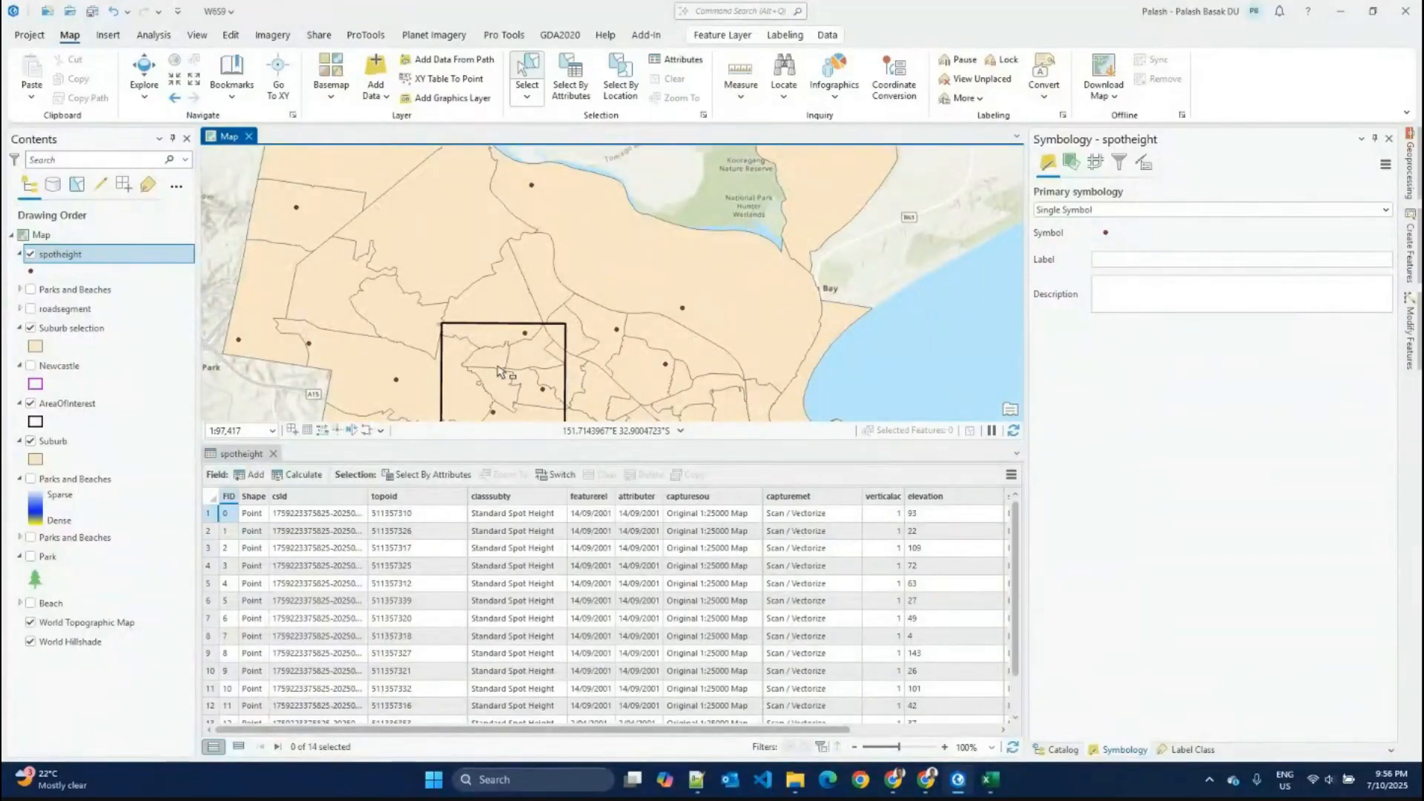
Step: Select all features in the spotheight layer and close its attribute table
{"action": "right_click", "coordinate": [75, 255]}
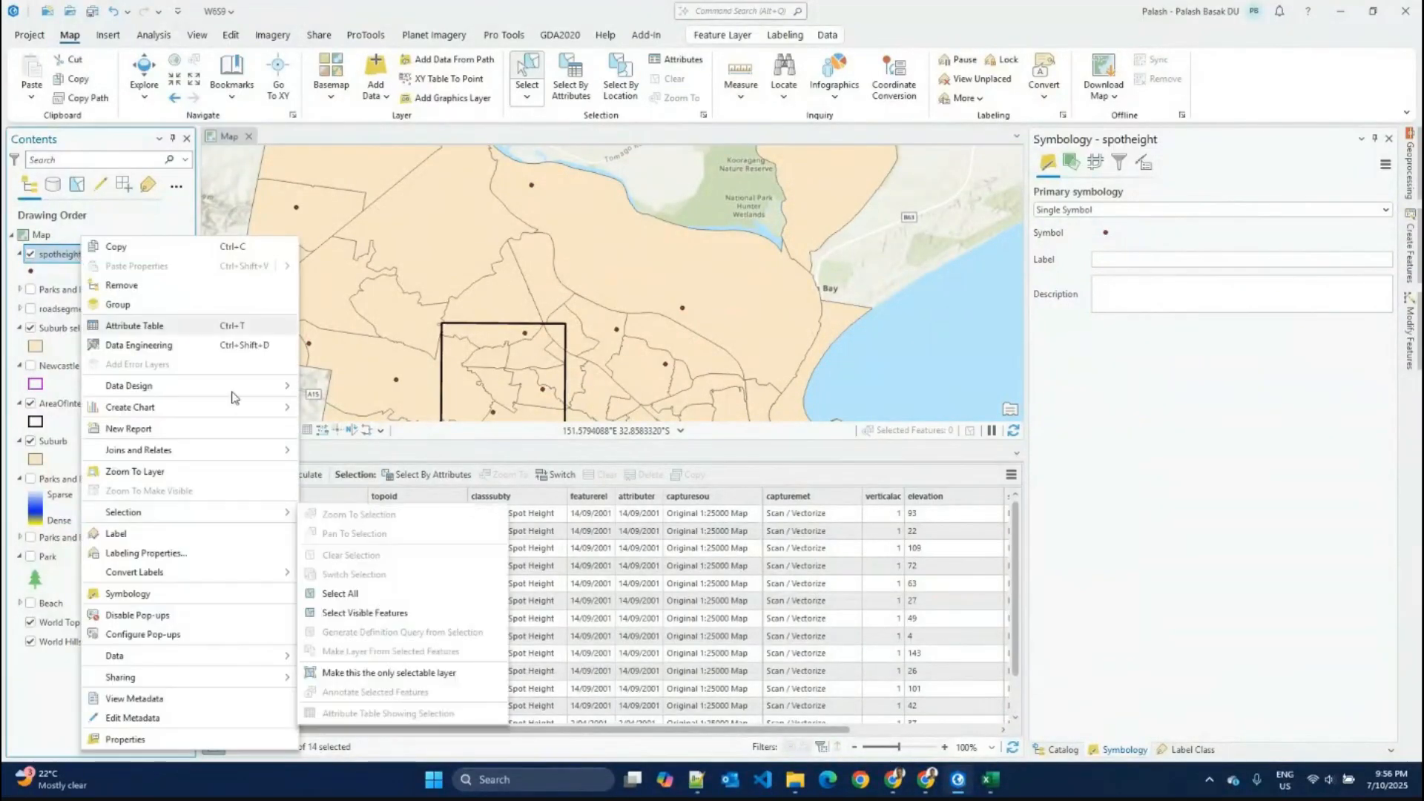
{"action": "mouse_move", "coordinate": [222, 512]}
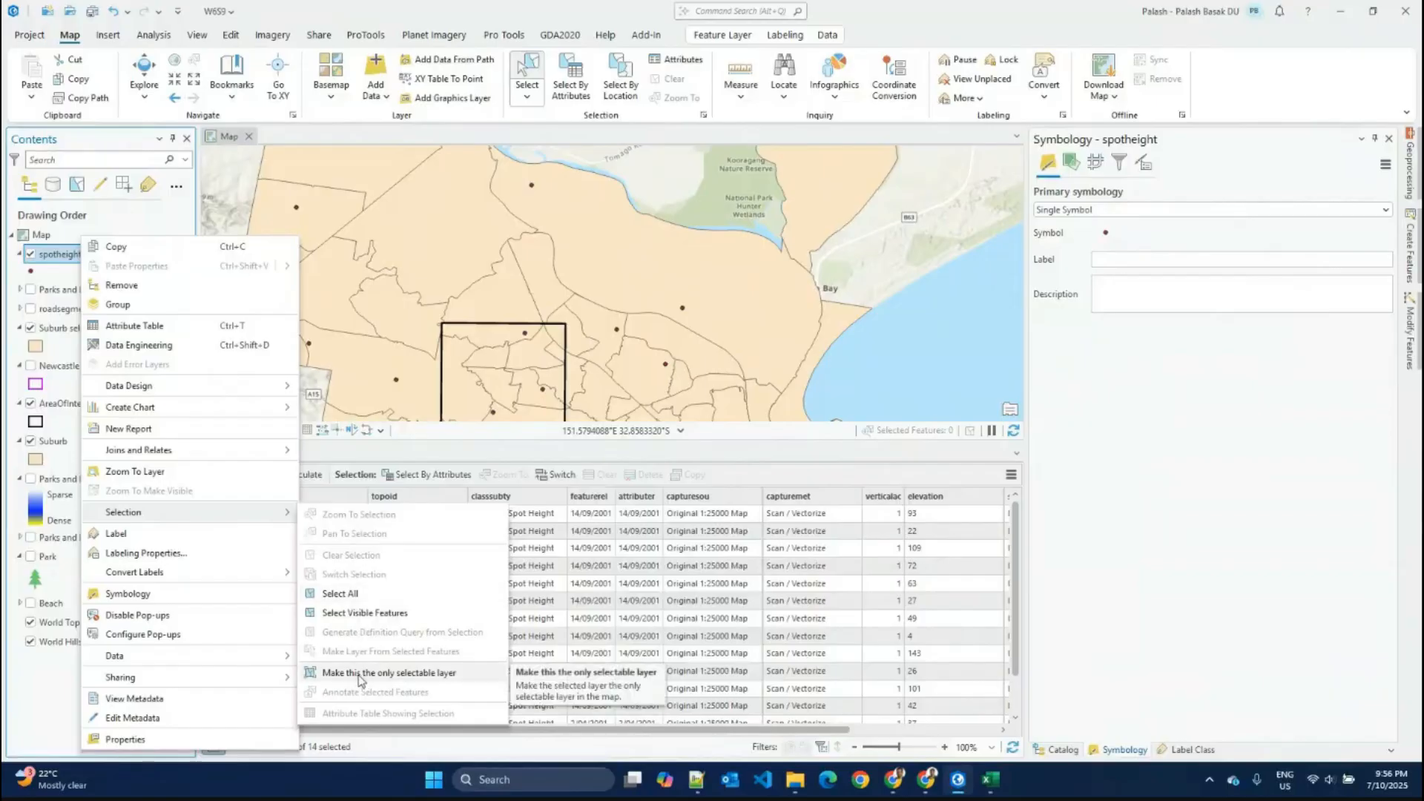
{"action": "left_click", "coordinate": [350, 594]}
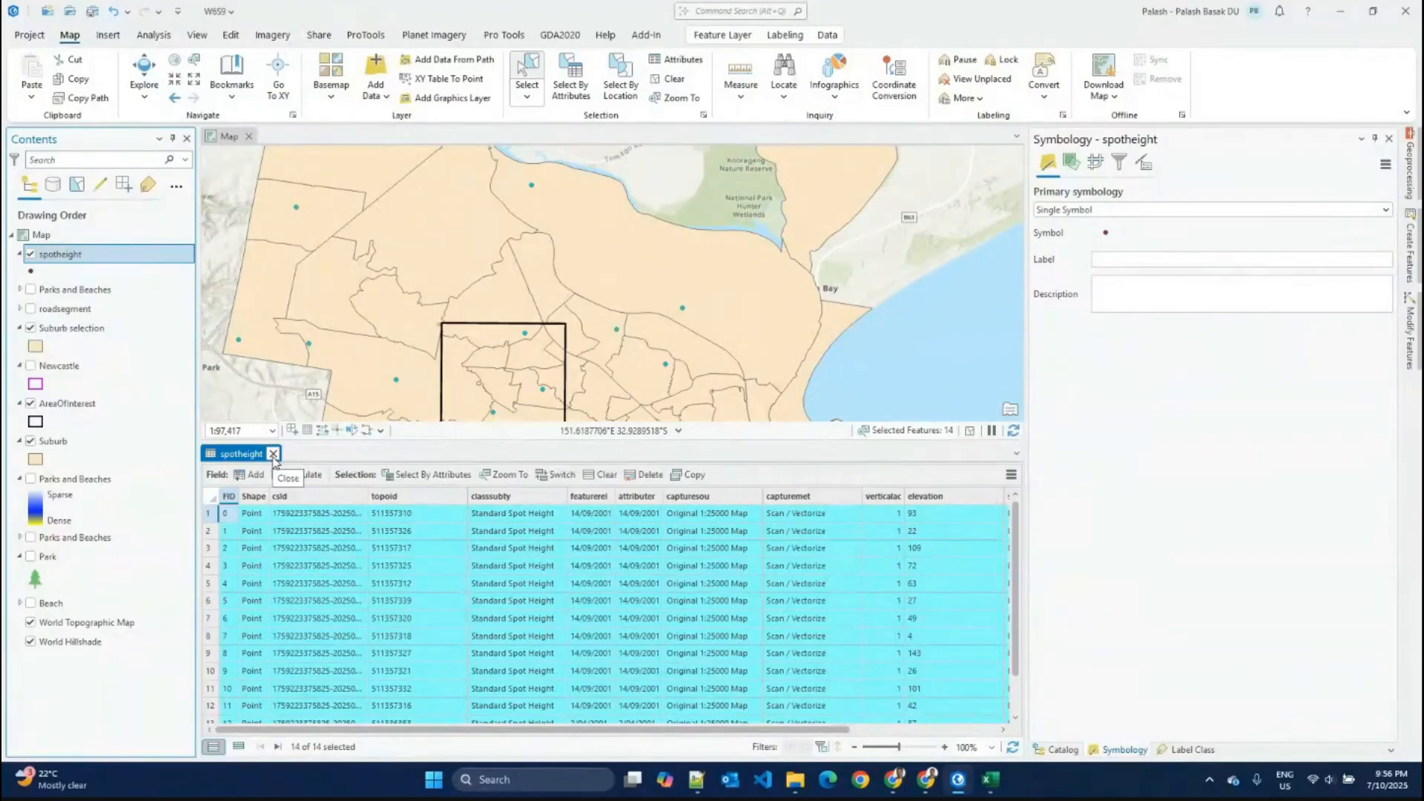
{"action": "left_click", "coordinate": [273, 454]}
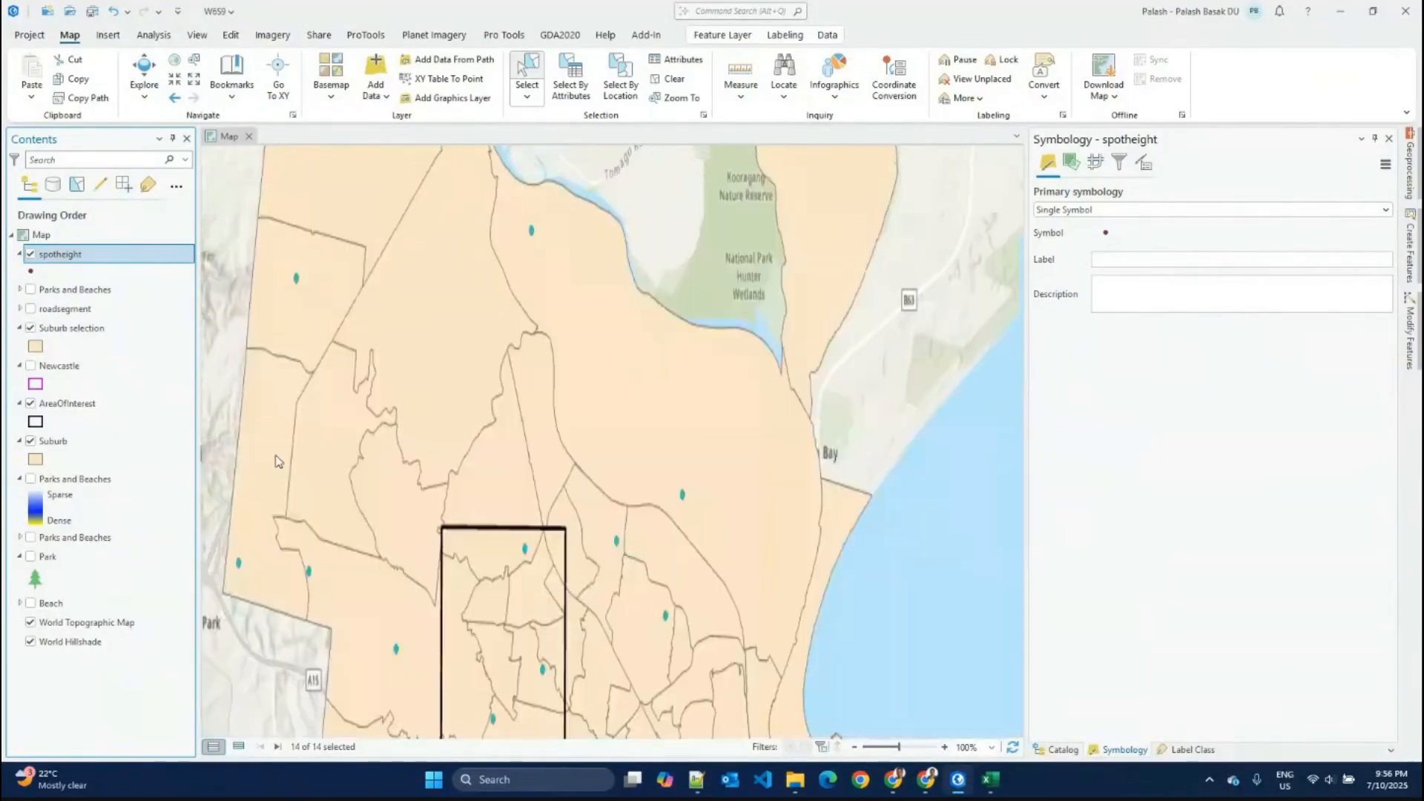
Step: Review the interactive selection shapes and the Select By Attributes and Select By Location dialogs, closing them without running a selection
{"action": "left_click", "coordinate": [531, 100]}
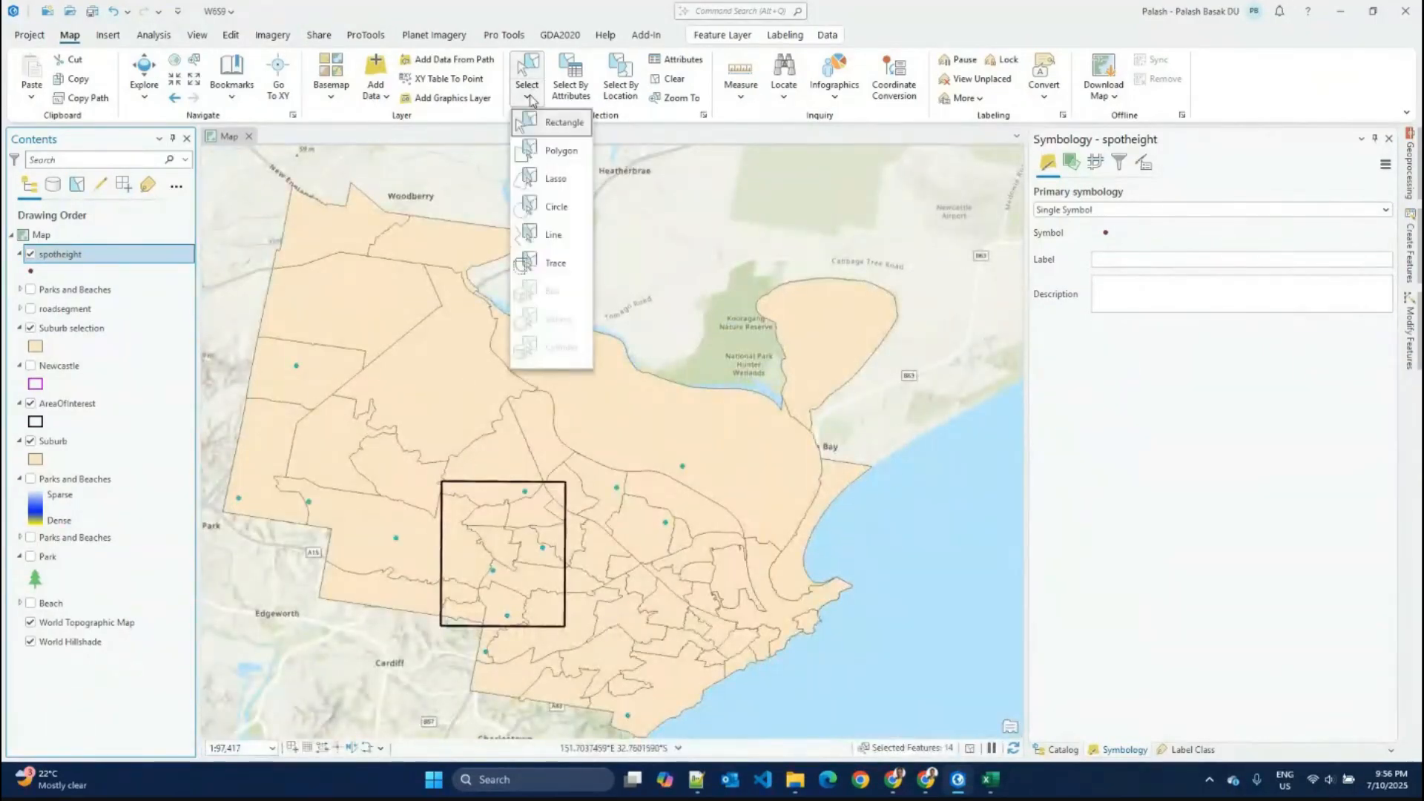
{"action": "left_click", "coordinate": [577, 87]}
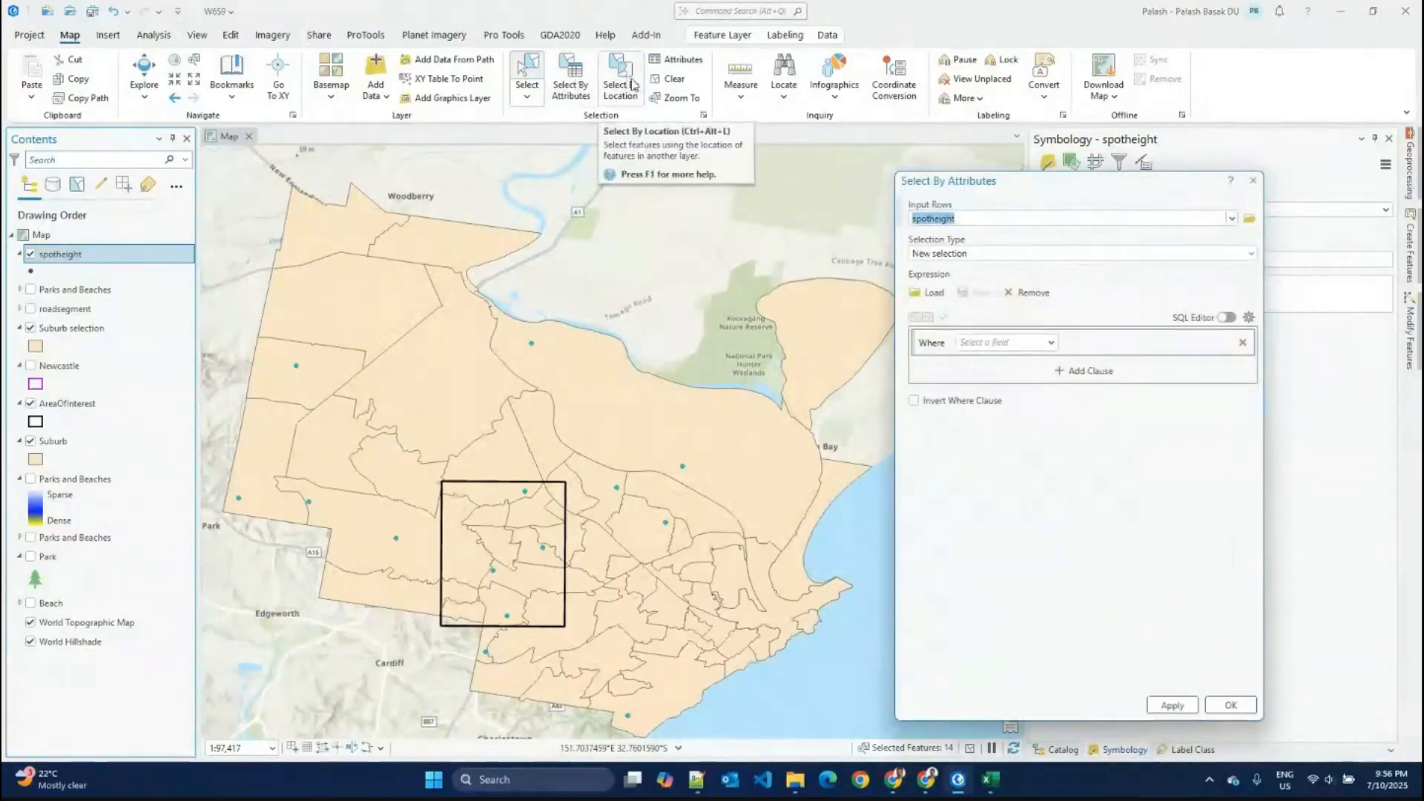
{"action": "left_click", "coordinate": [1251, 182]}
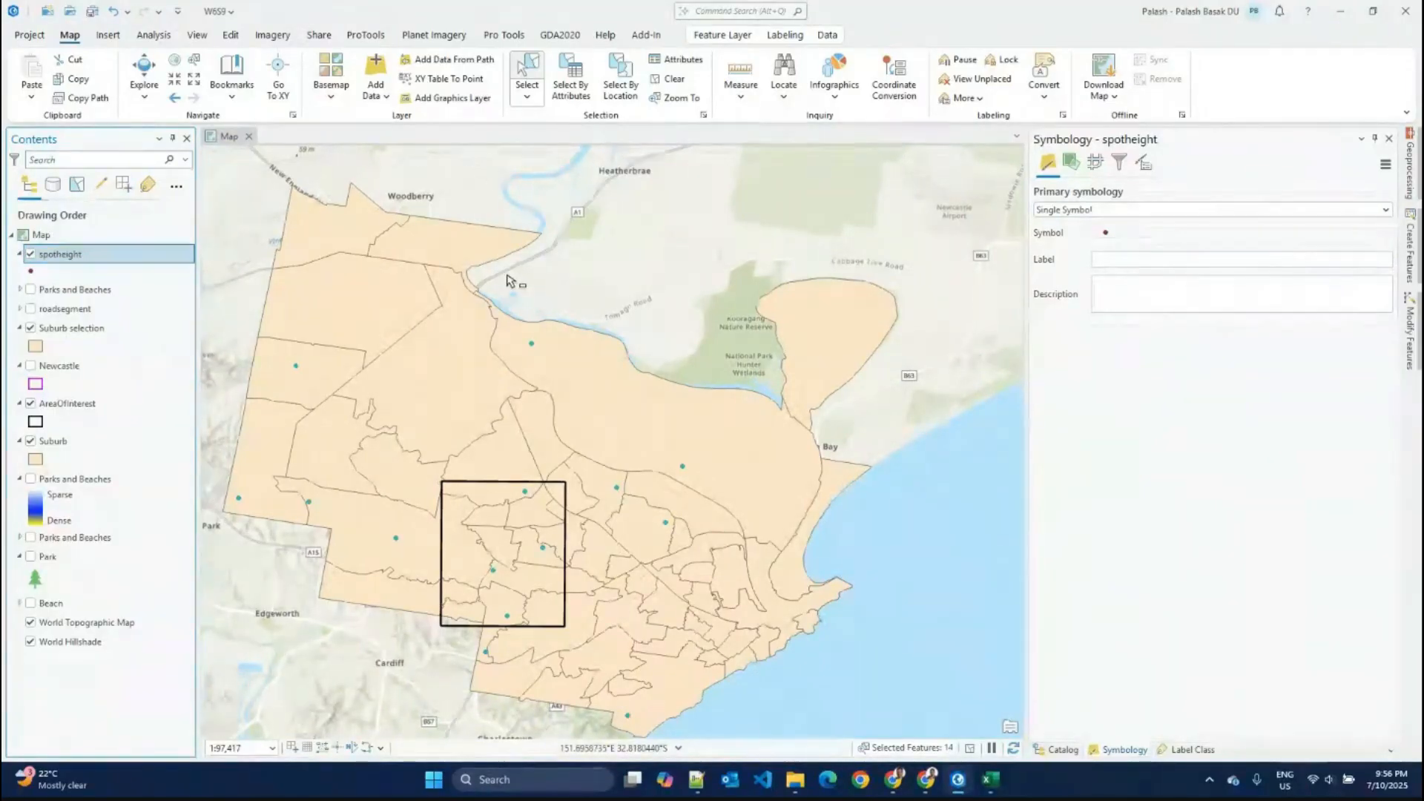
{"action": "left_click", "coordinate": [622, 89]}
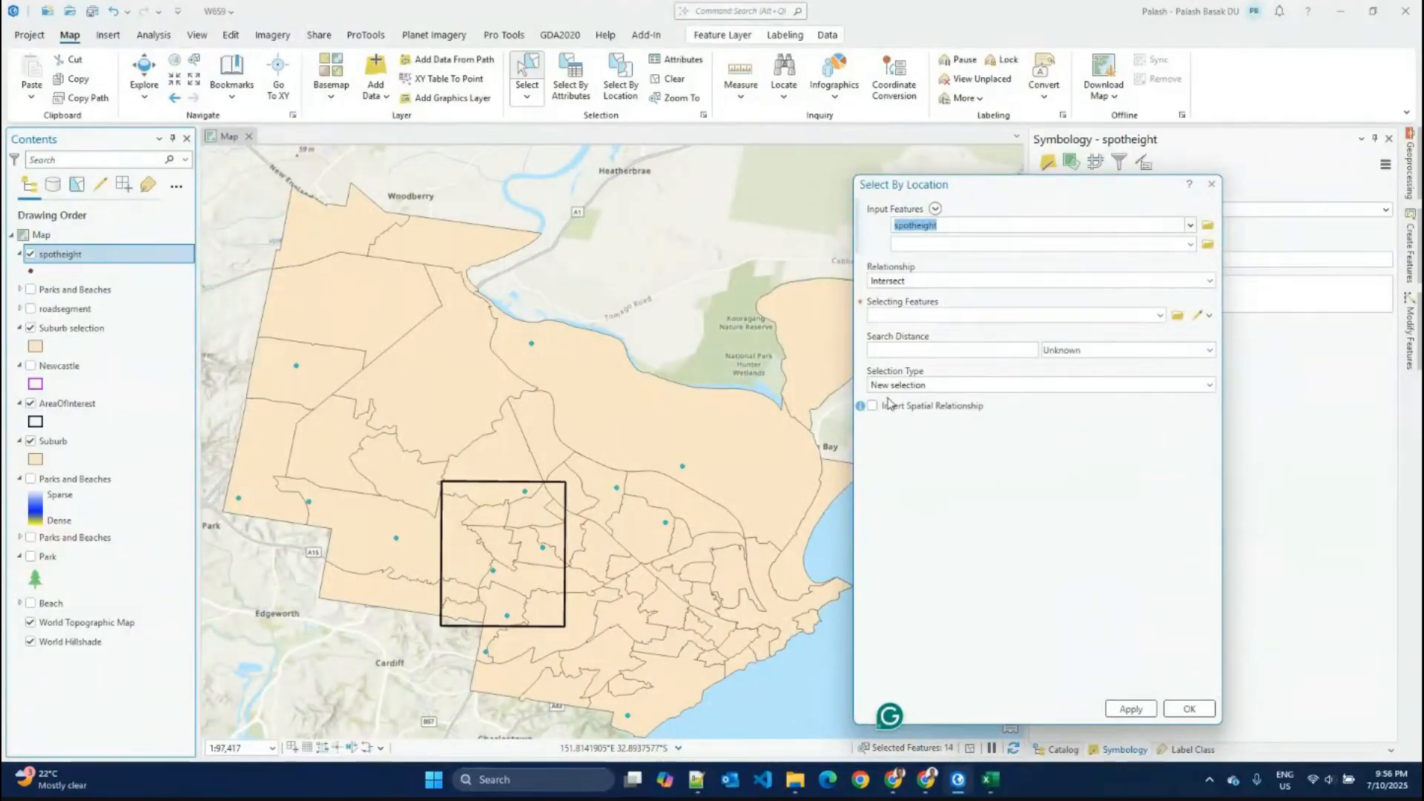
{"action": "left_click", "coordinate": [1213, 188]}
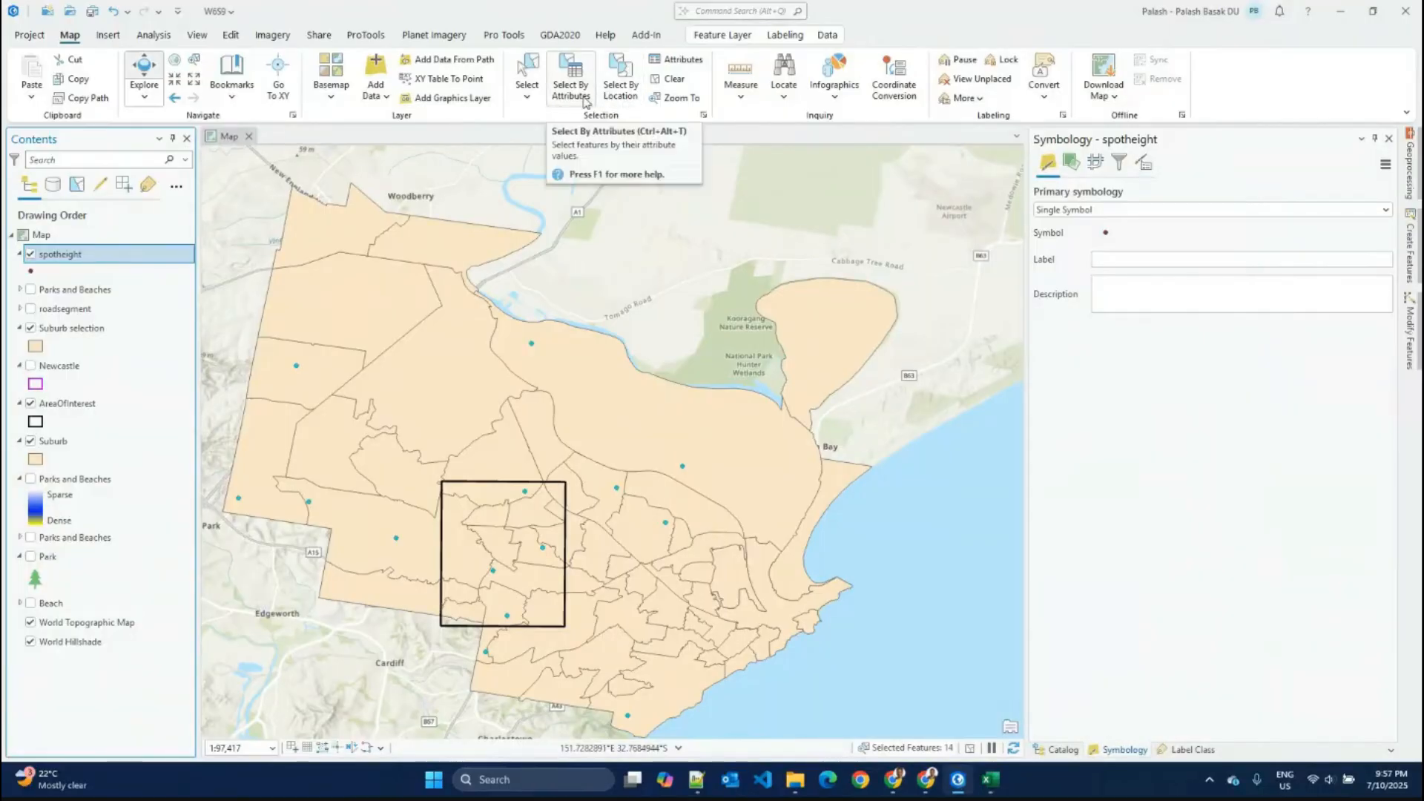
Step: Search the geoprocessing tools for "Selection" and look through the results for Select Layer By Location and Select Layer By Attribute
{"action": "left_click", "coordinate": [153, 35]}
{"action": "left_click", "coordinate": [209, 74]}
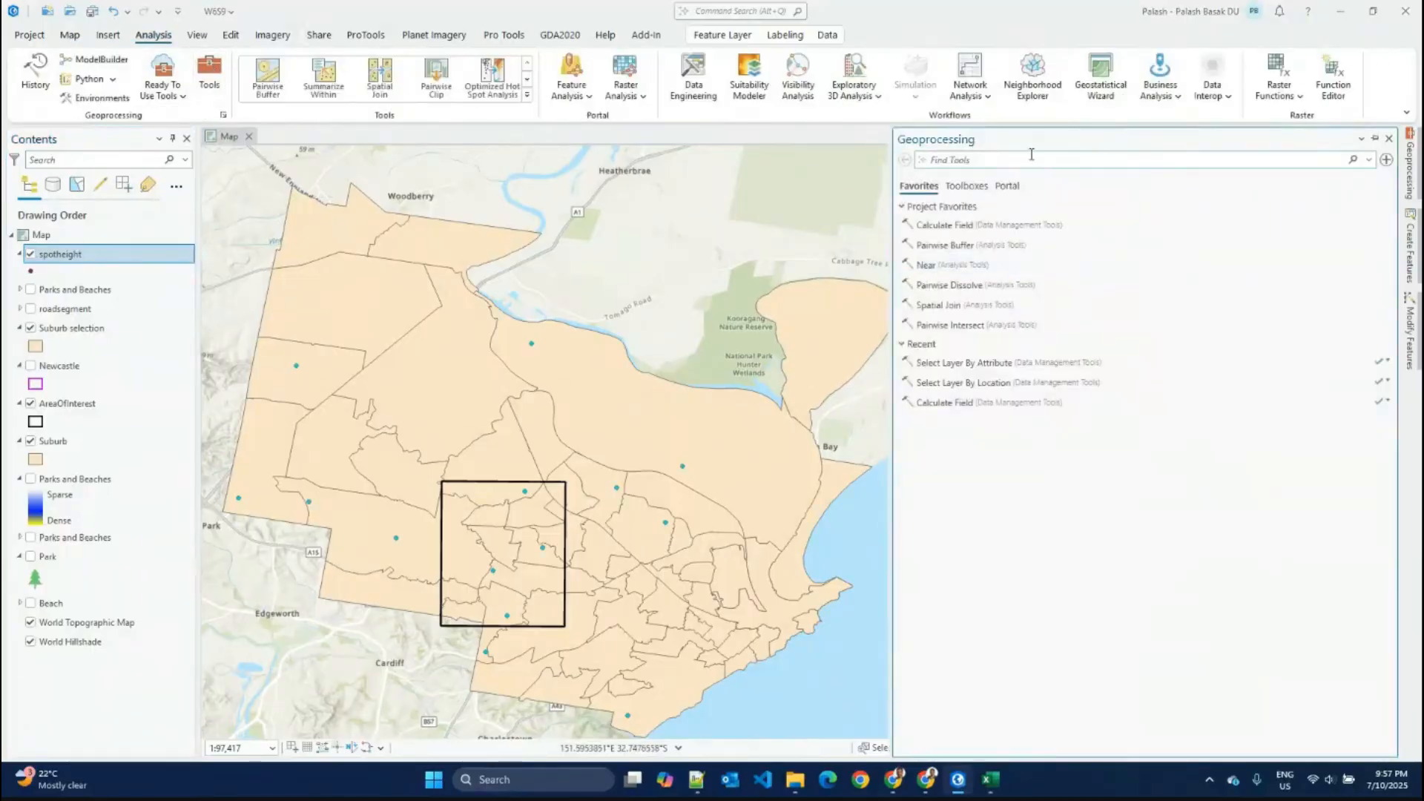
{"action": "left_click", "coordinate": [1031, 154]}
{"action": "type", "text": "Selection"}
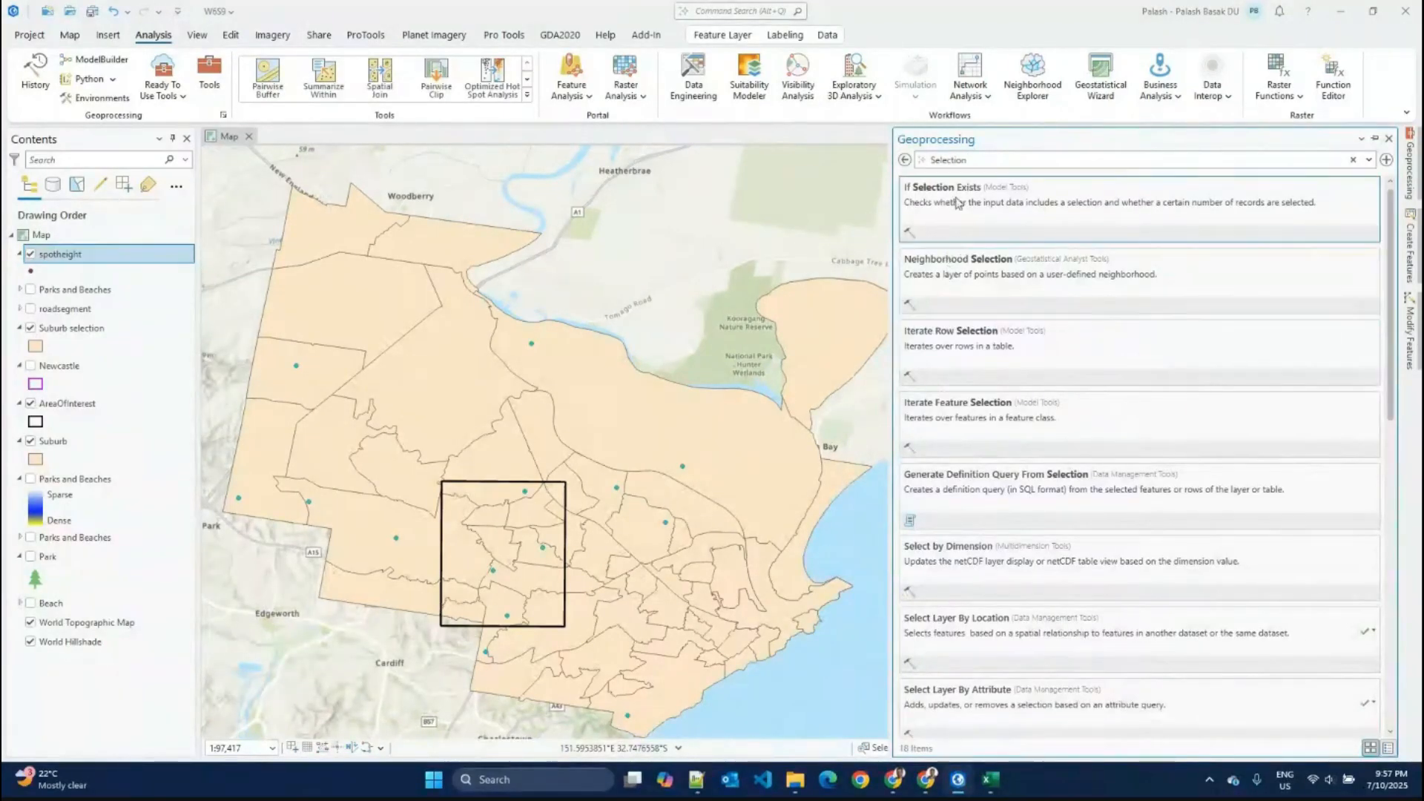
{"action": "scroll", "coordinate": [1079, 423], "scroll_direction": "down", "scroll_amount": 1}
{"action": "scroll", "coordinate": [1084, 431], "scroll_direction": "down", "scroll_amount": 2}
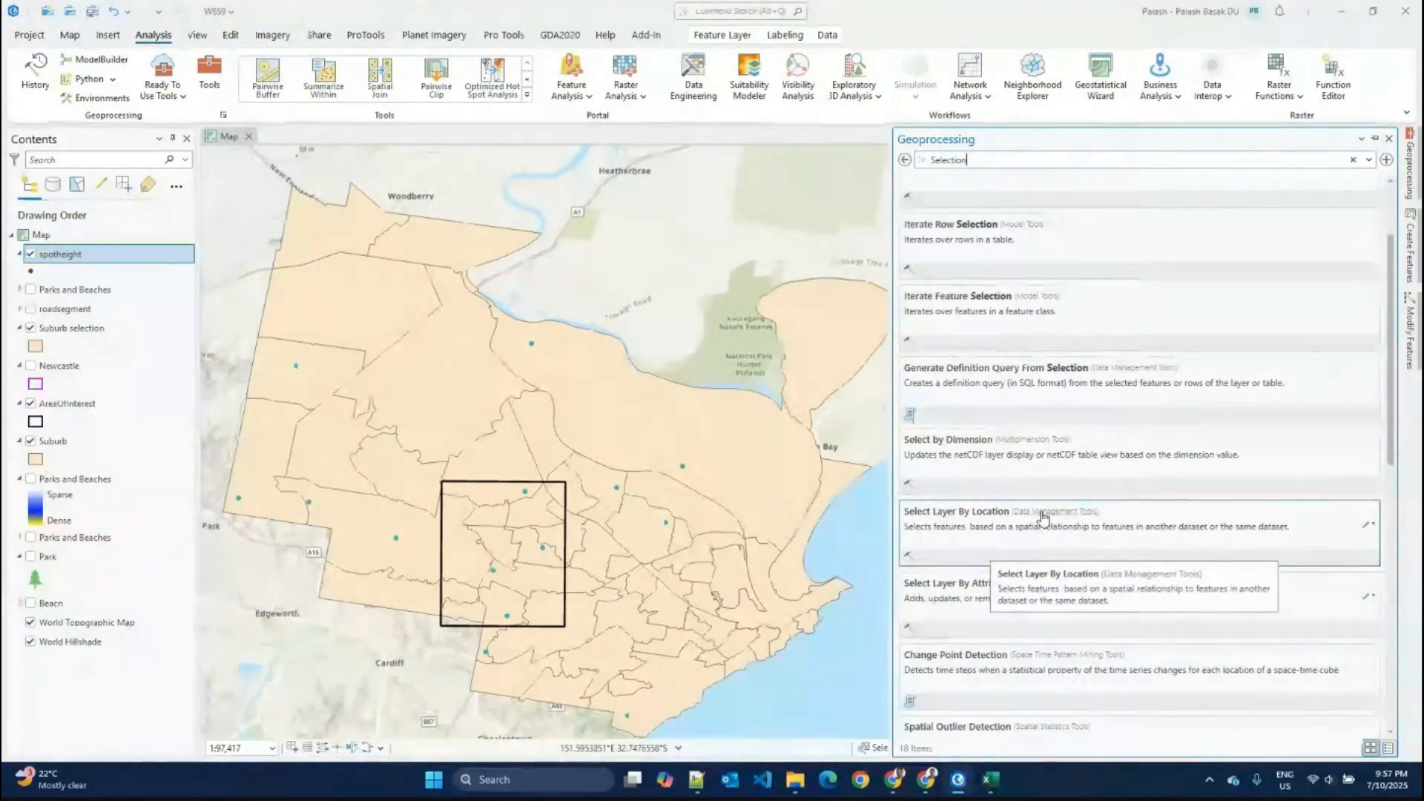
{"action": "left_click", "coordinate": [985, 594]}
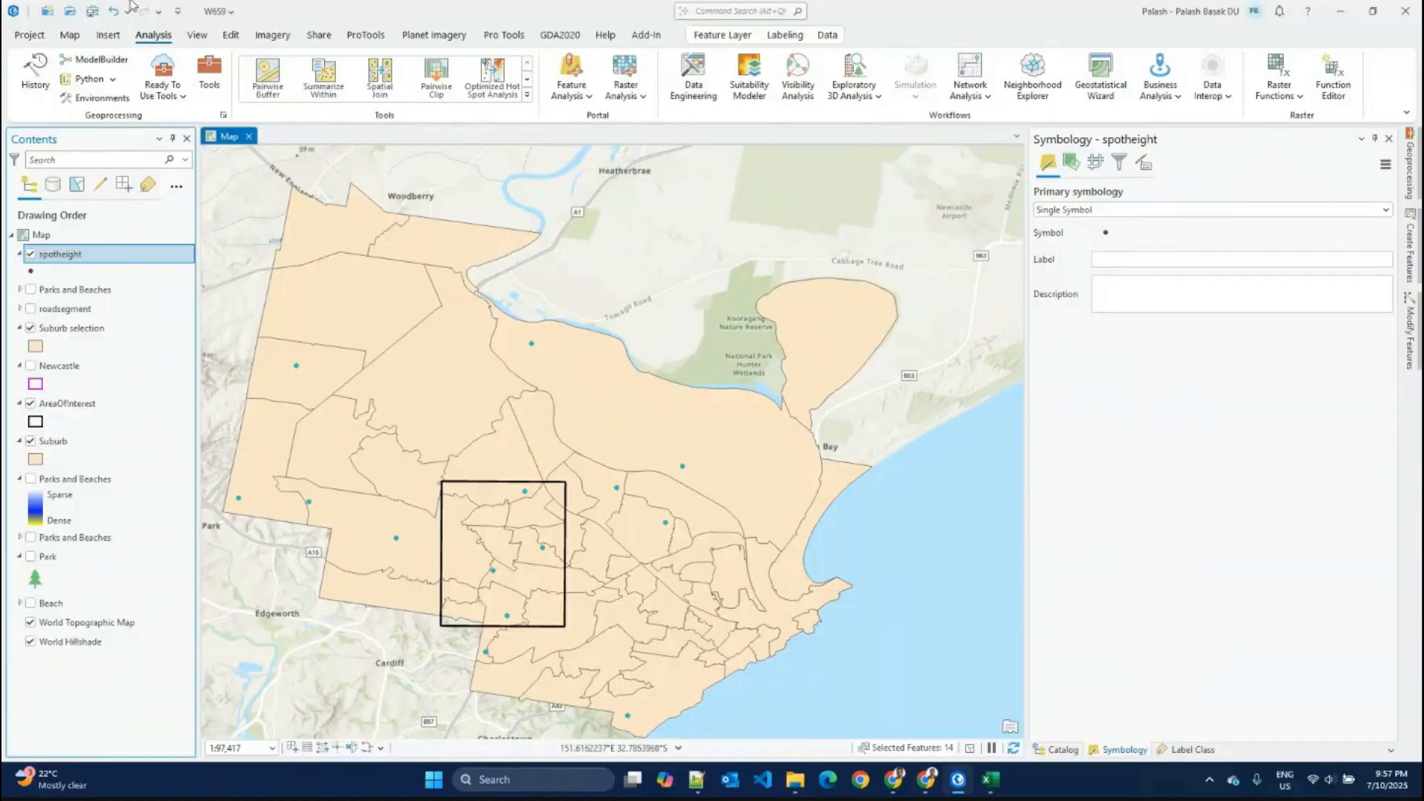
{"action": "left_click", "coordinate": [69, 35]}
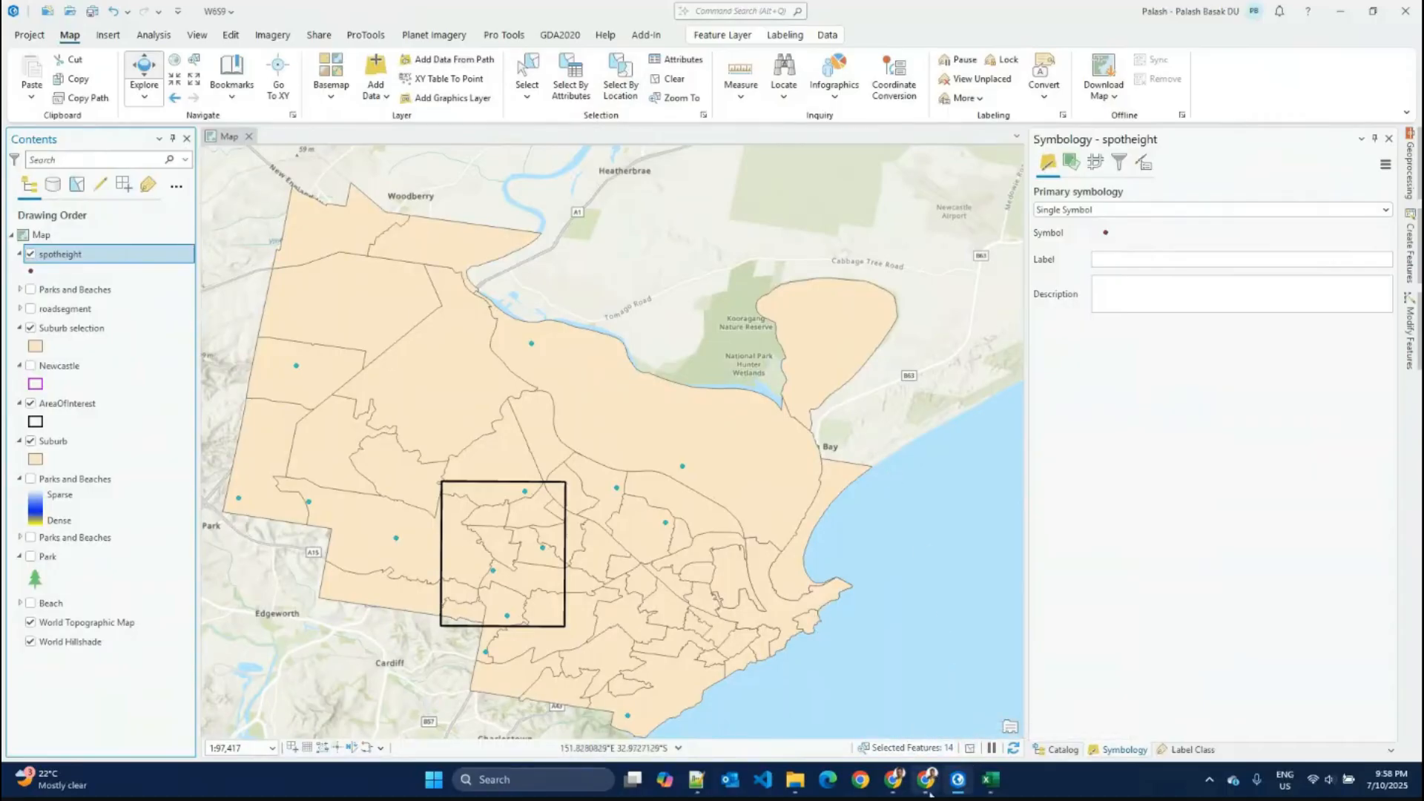
Step: Switch to the Selecting Features with Queries slides in Chrome and open the slide that follows the Exercise title slide
{"action": "left_click", "coordinate": [895, 781]}
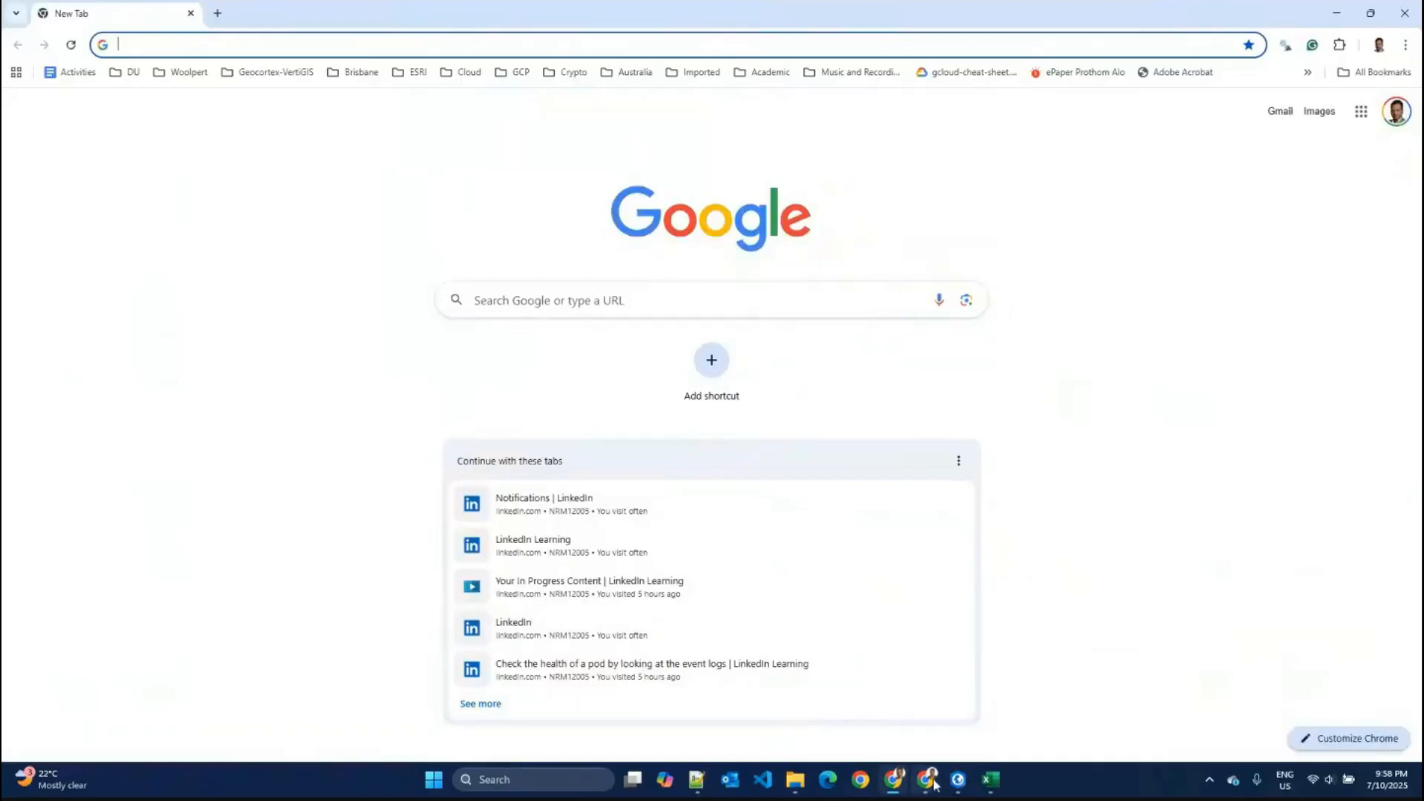
{"action": "mouse_move", "coordinate": [920, 787]}
{"action": "left_click", "coordinate": [788, 718]}
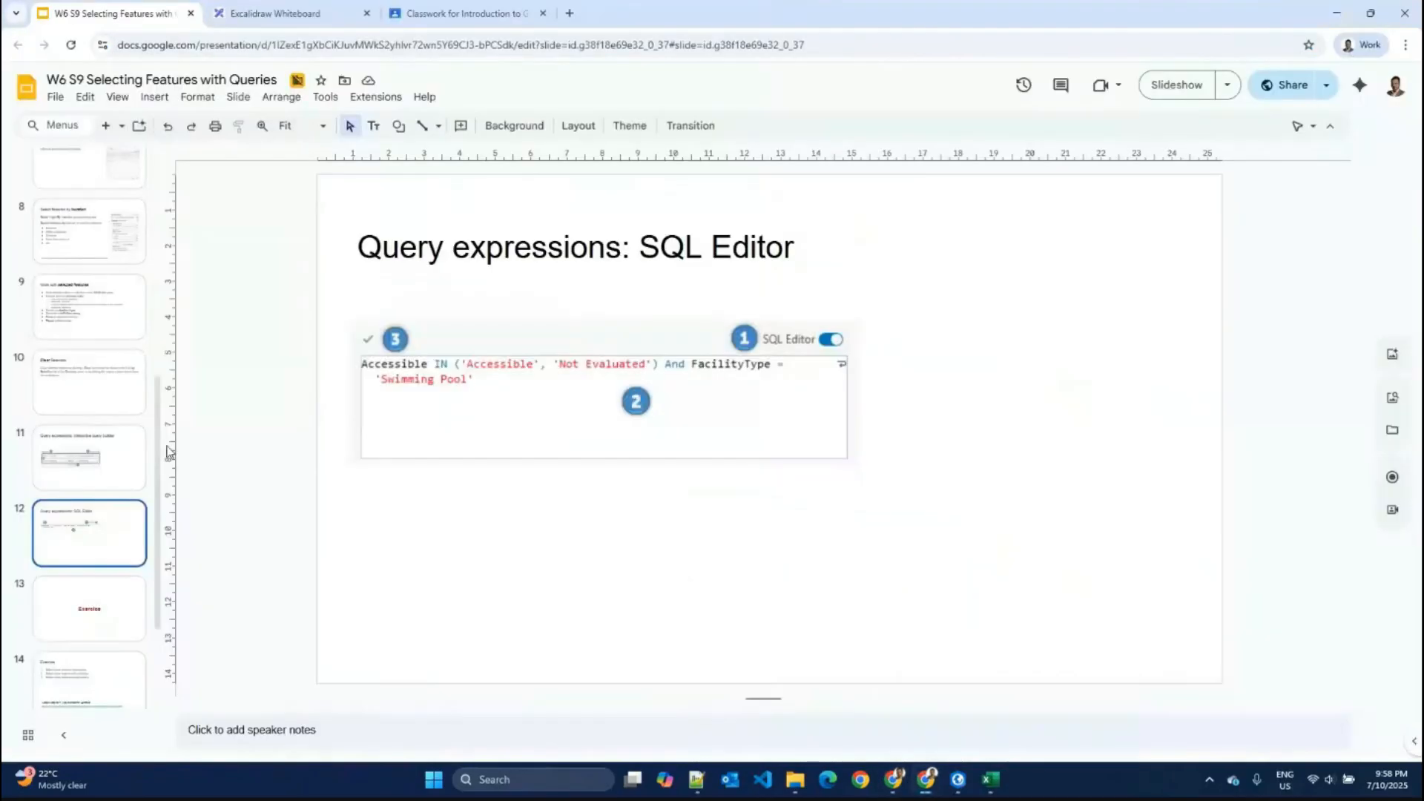
{"action": "left_click", "coordinate": [88, 682]}
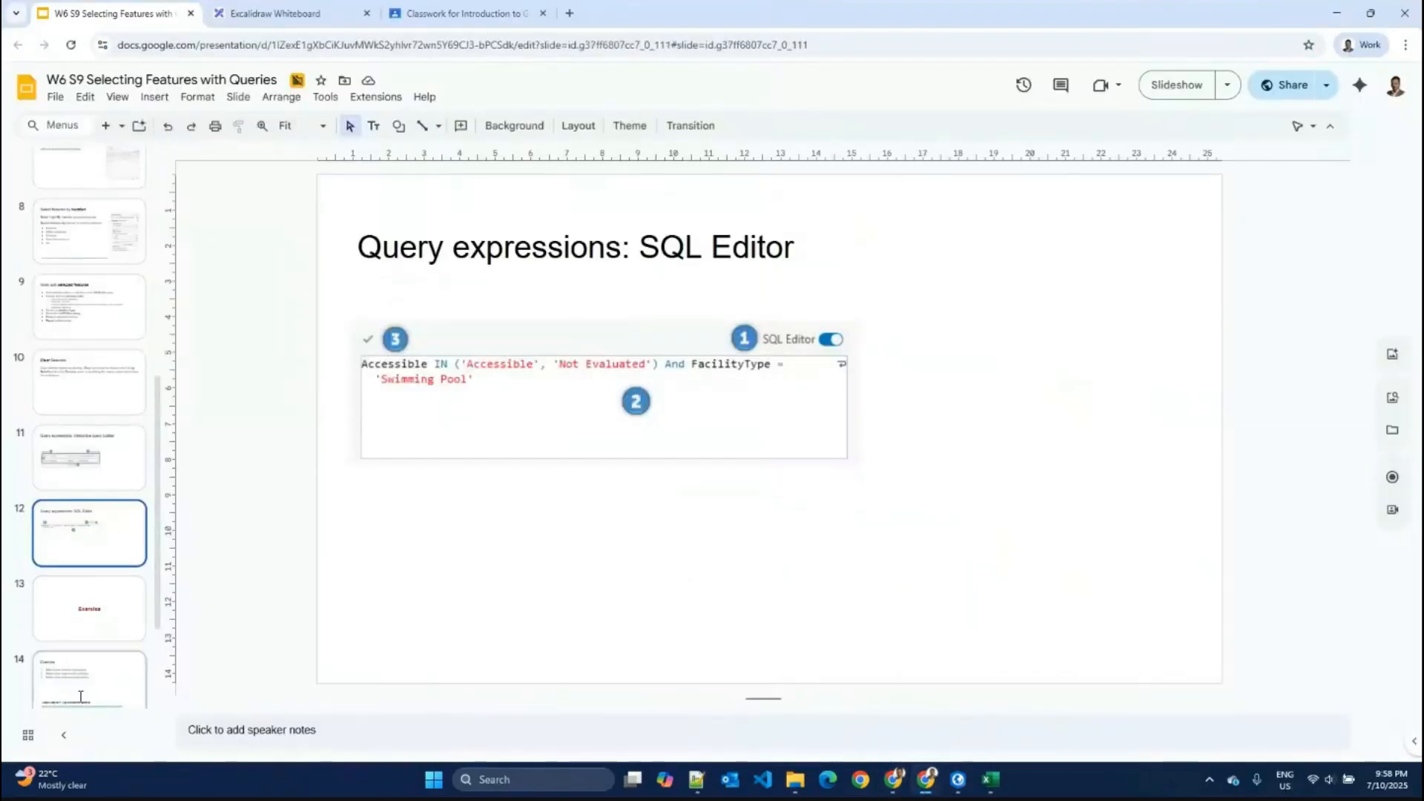
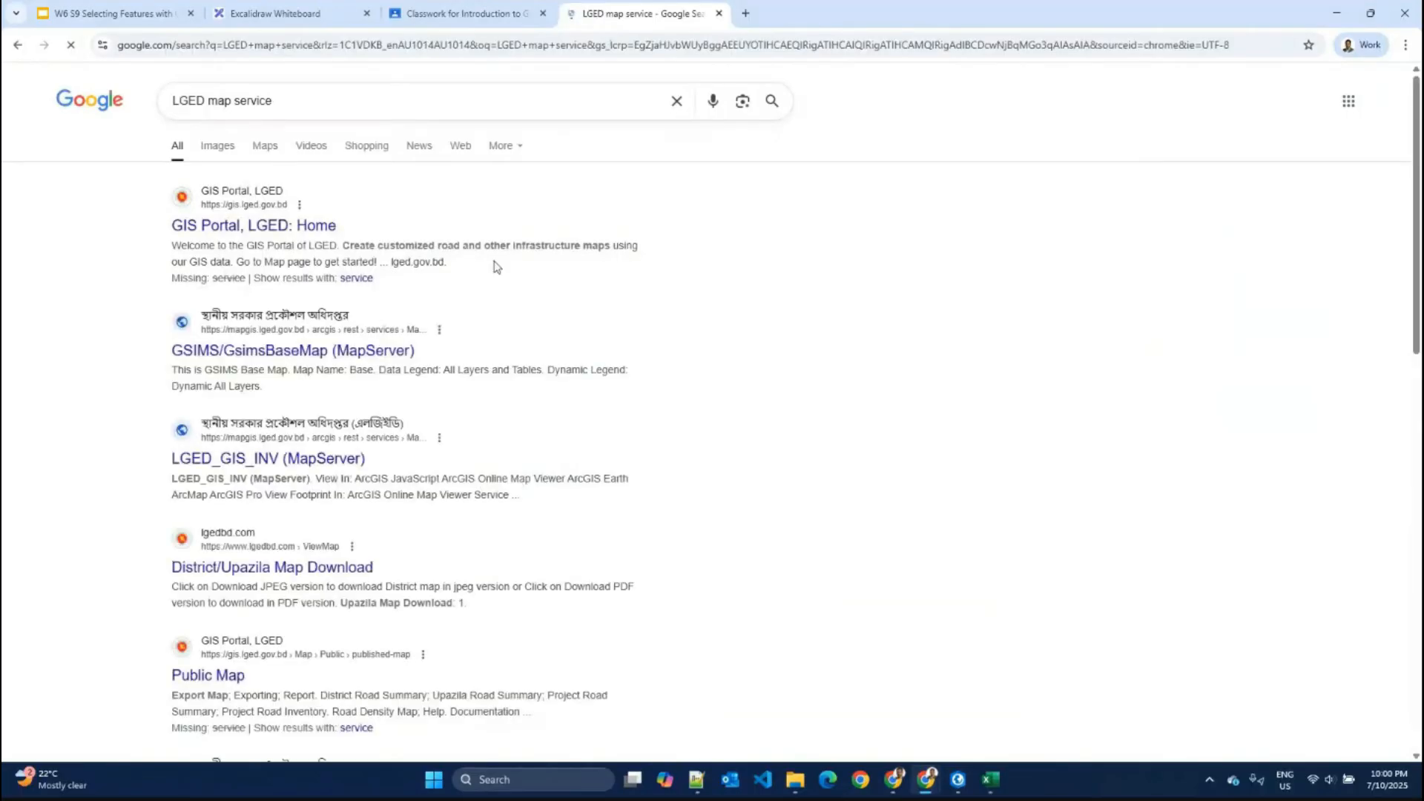
Step: Decline sharing the precise location and open the GSIMS/GsimsBaseMap (MapServer) result of the LGED map service search
{"action": "right_click", "coordinate": [278, 237]}
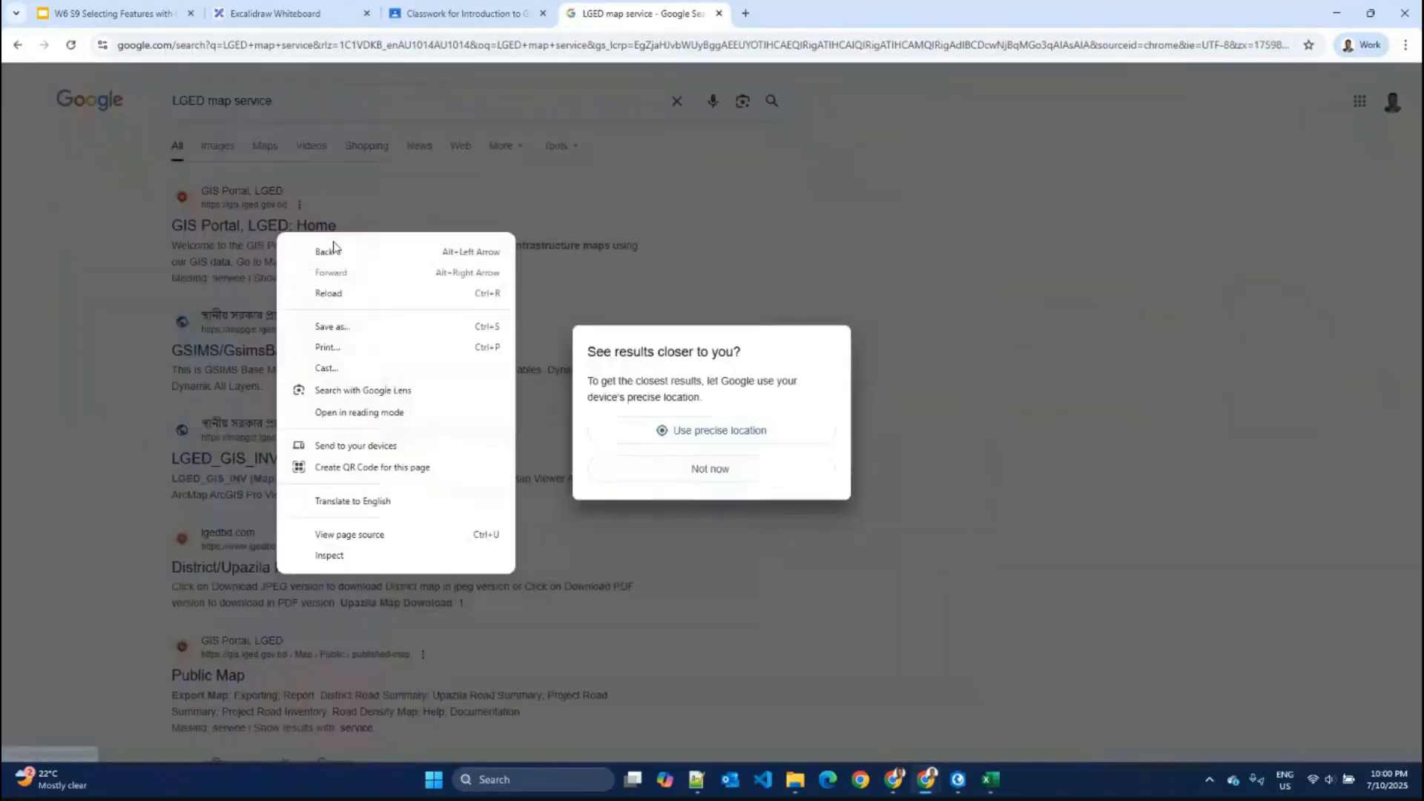
{"action": "left_click", "coordinate": [51, 322]}
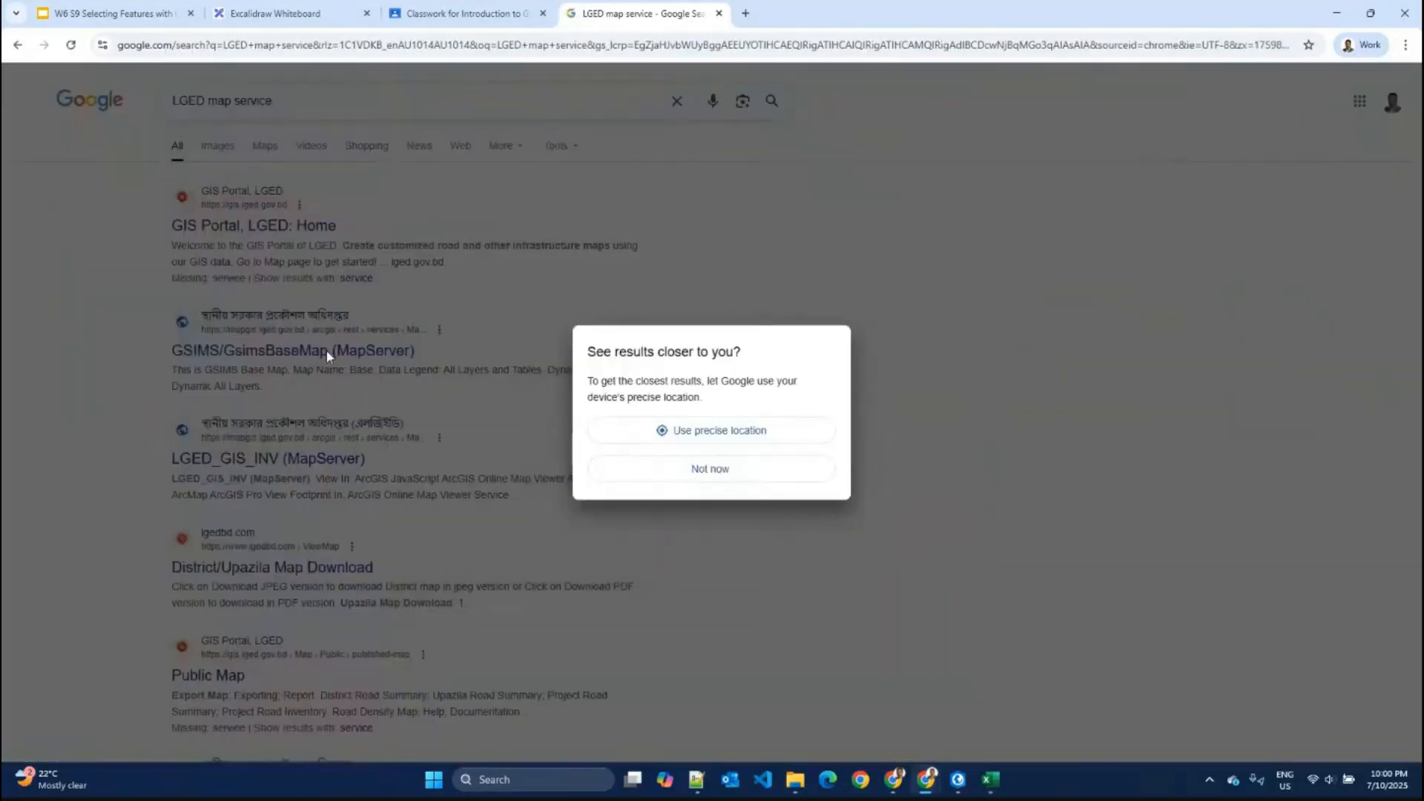
{"action": "left_click", "coordinate": [734, 481]}
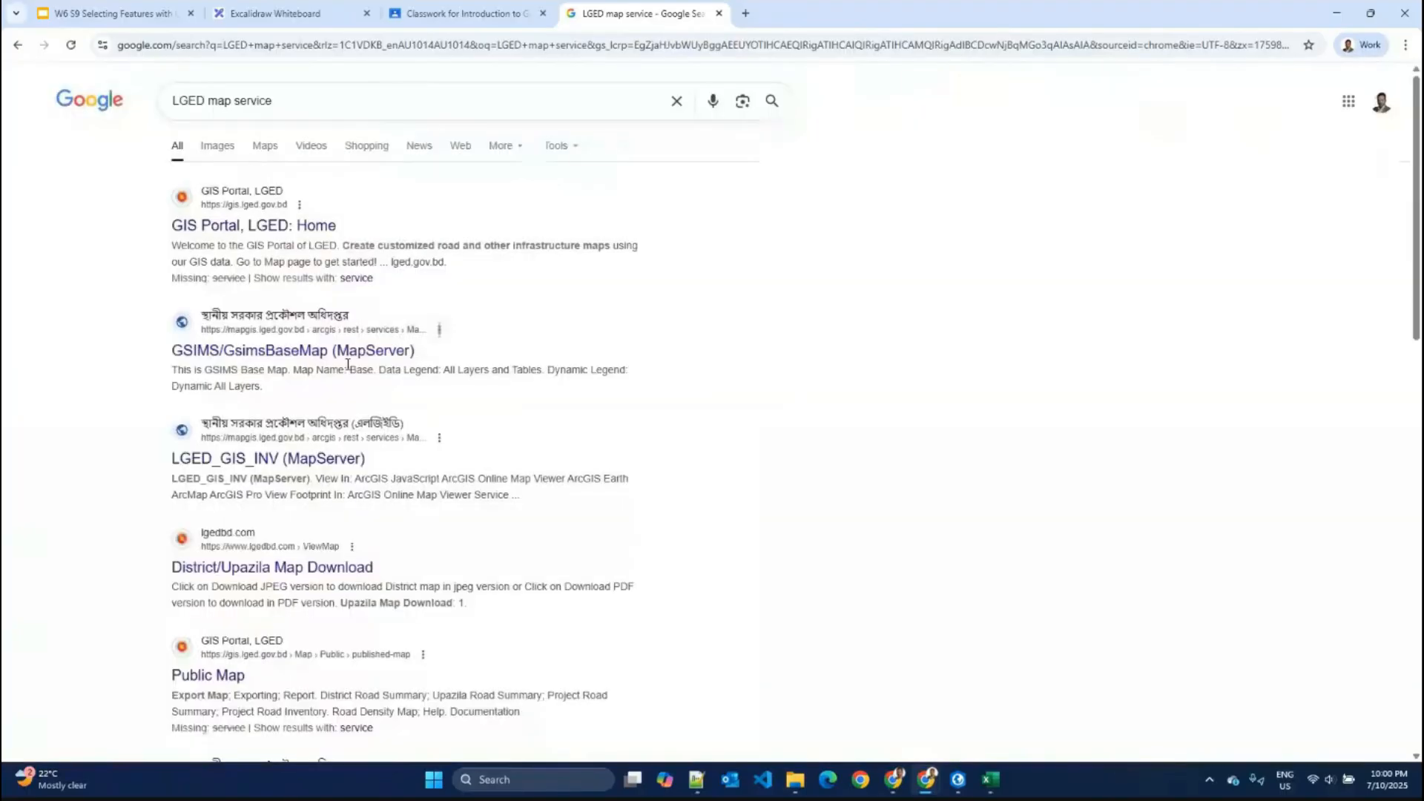
{"action": "left_click", "coordinate": [345, 359]}
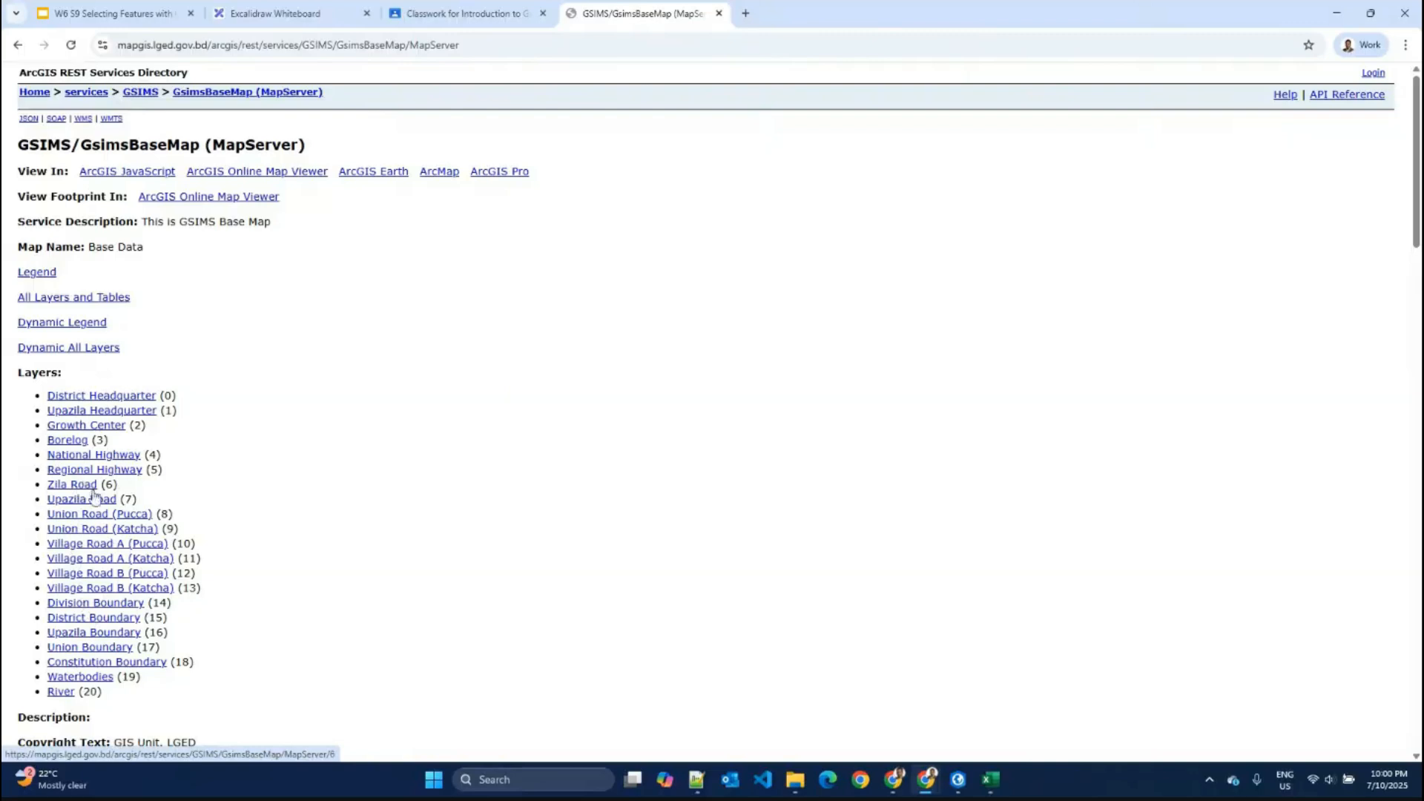
Step: Review the District Headquarter layer's details in the REST directory and return to the GsimsBaseMap service page
{"action": "left_click", "coordinate": [119, 399]}
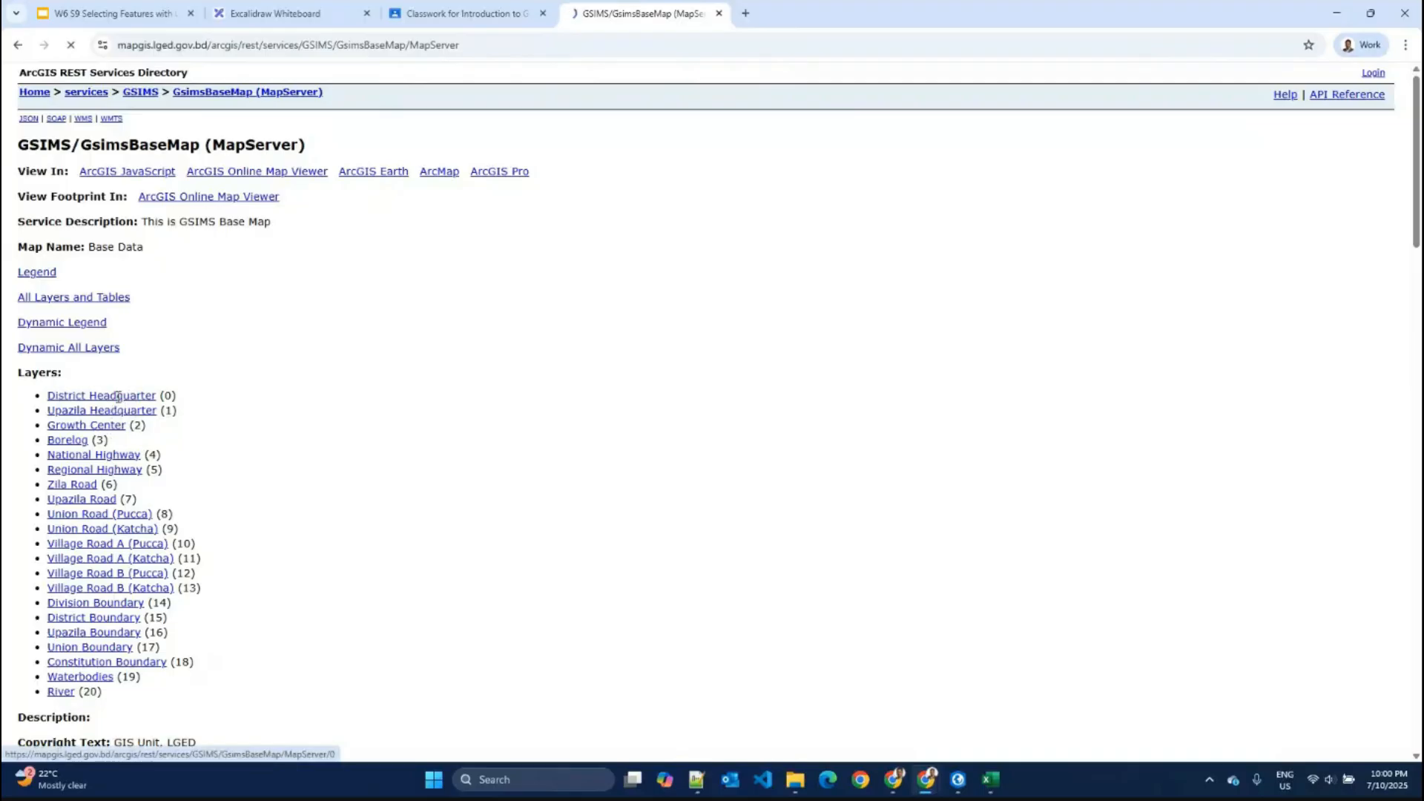
{"action": "scroll", "coordinate": [349, 615], "scroll_direction": "down", "scroll_amount": 5}
{"action": "scroll", "coordinate": [415, 595], "scroll_direction": "up", "scroll_amount": 5}
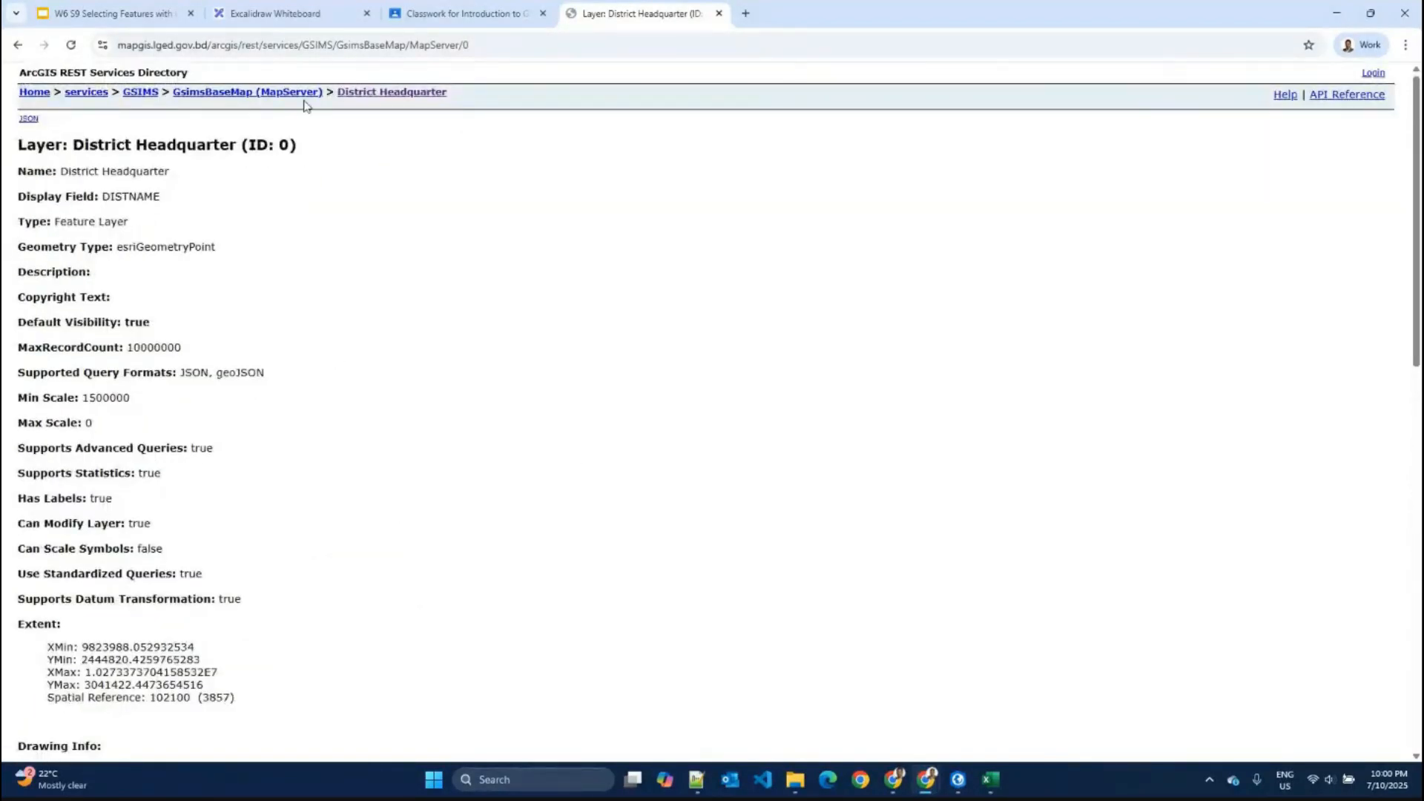
{"action": "left_click", "coordinate": [305, 92]}
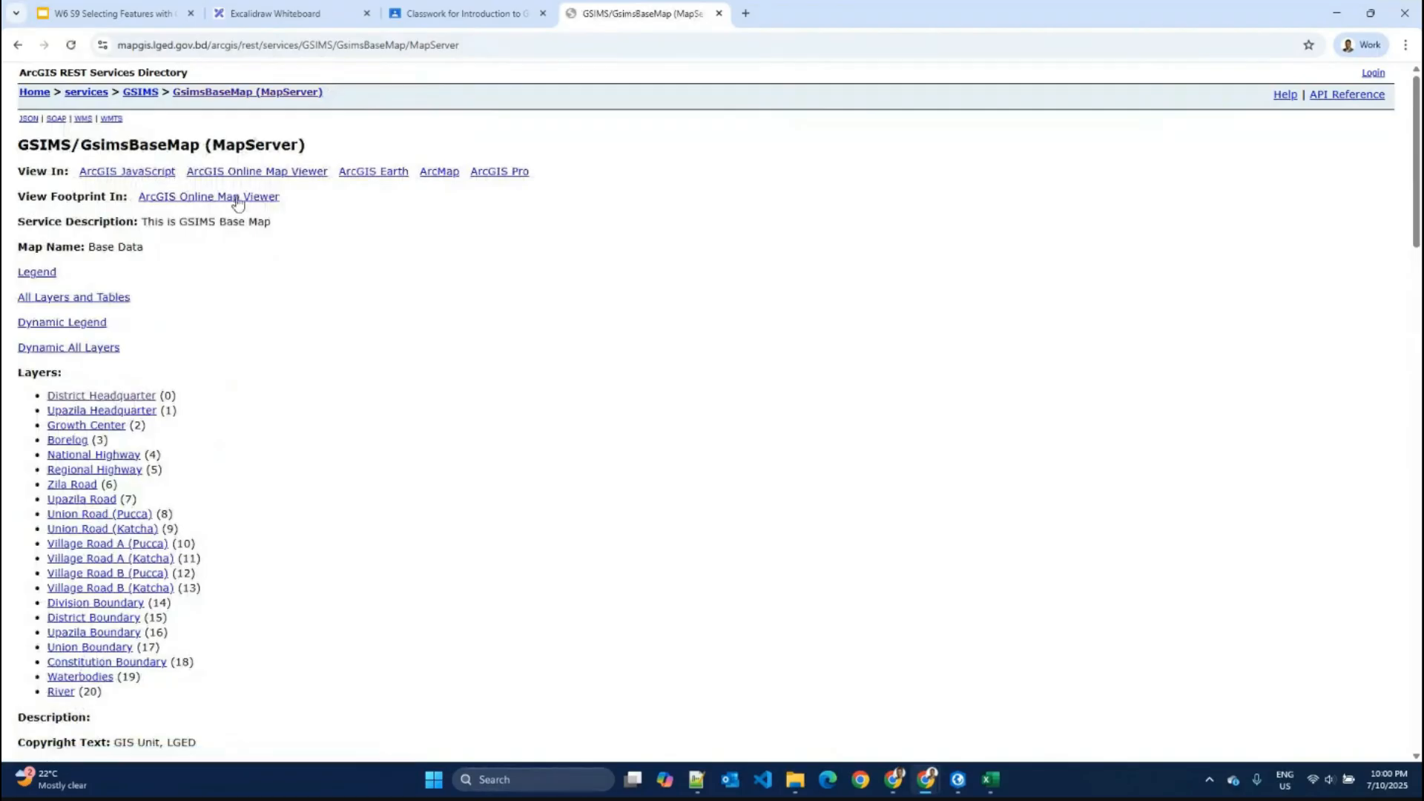
Step: Open the GsimsBaseMap footprint in ArcGIS Online Map Viewer and continue from the classic version to the new Map Viewer
{"action": "left_click", "coordinate": [237, 198]}
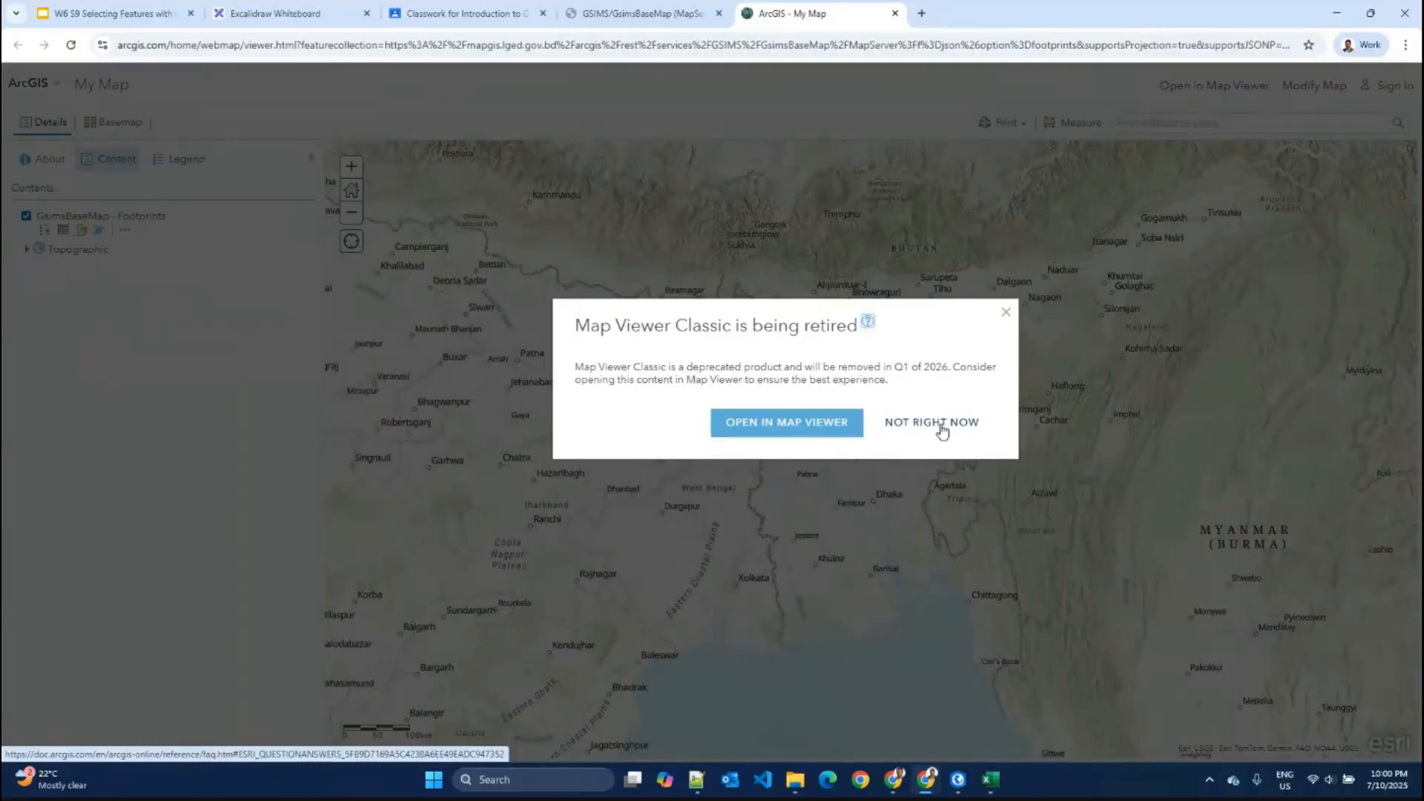
{"action": "left_click", "coordinate": [804, 429]}
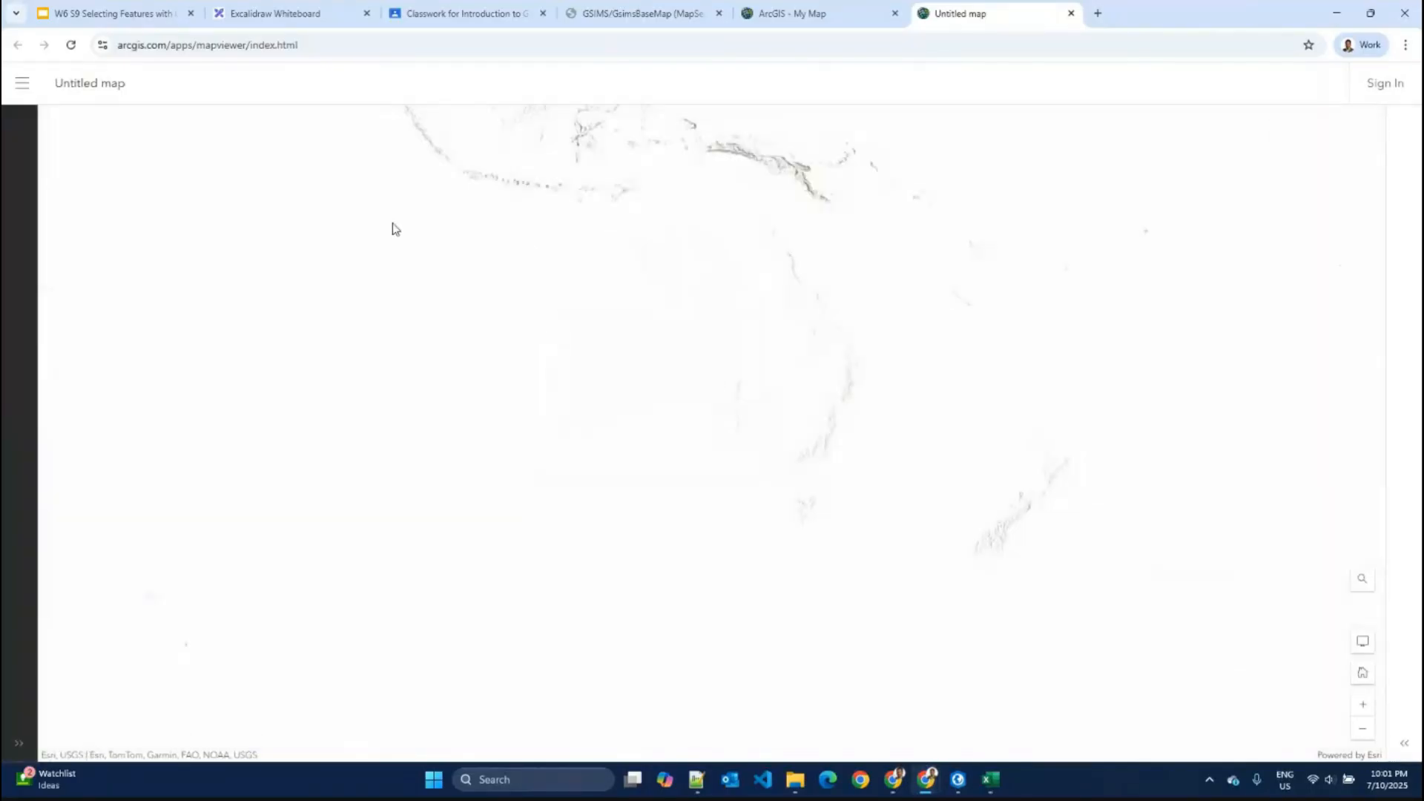
{"action": "left_click", "coordinate": [795, 13]}
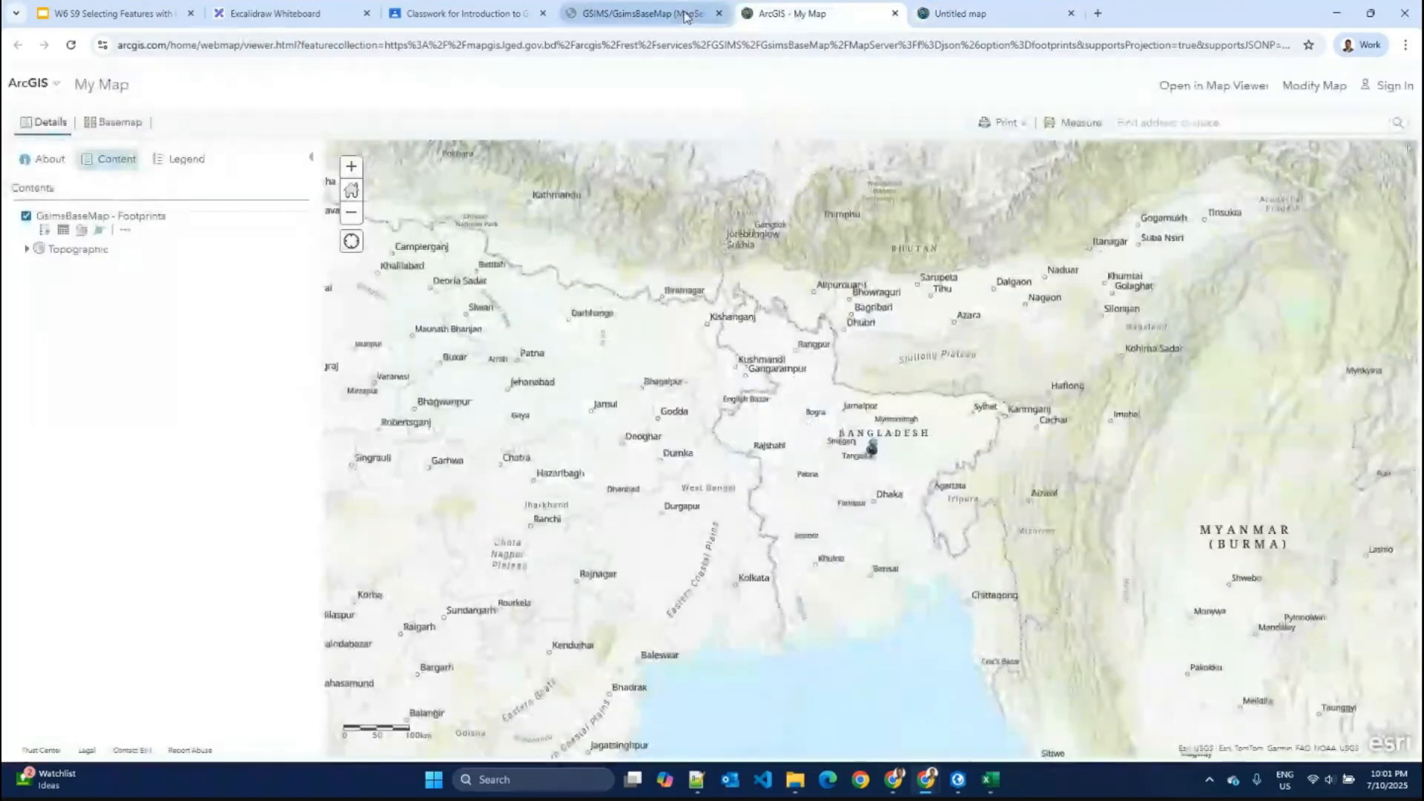
{"action": "left_click", "coordinate": [679, 15]}
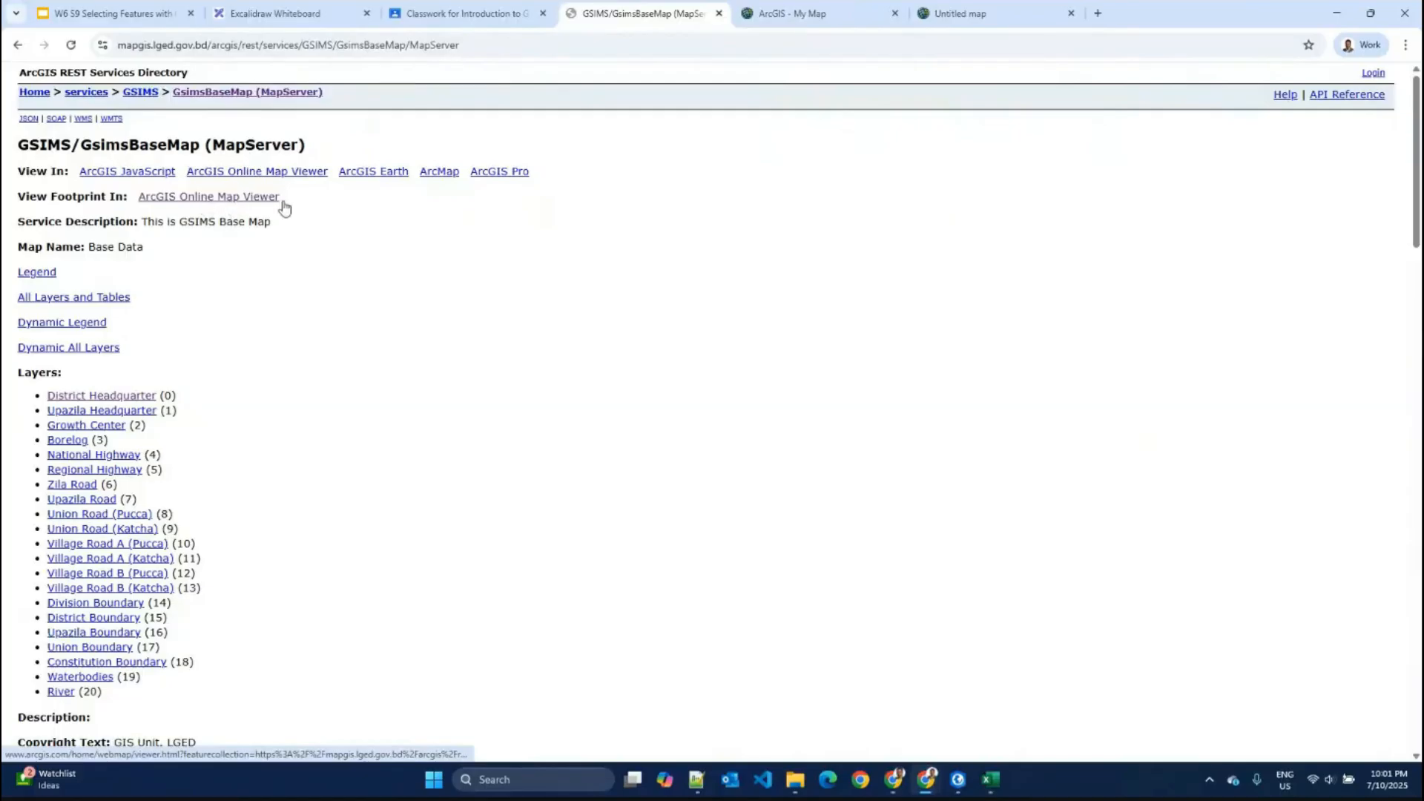
{"action": "left_click", "coordinate": [985, 16]}
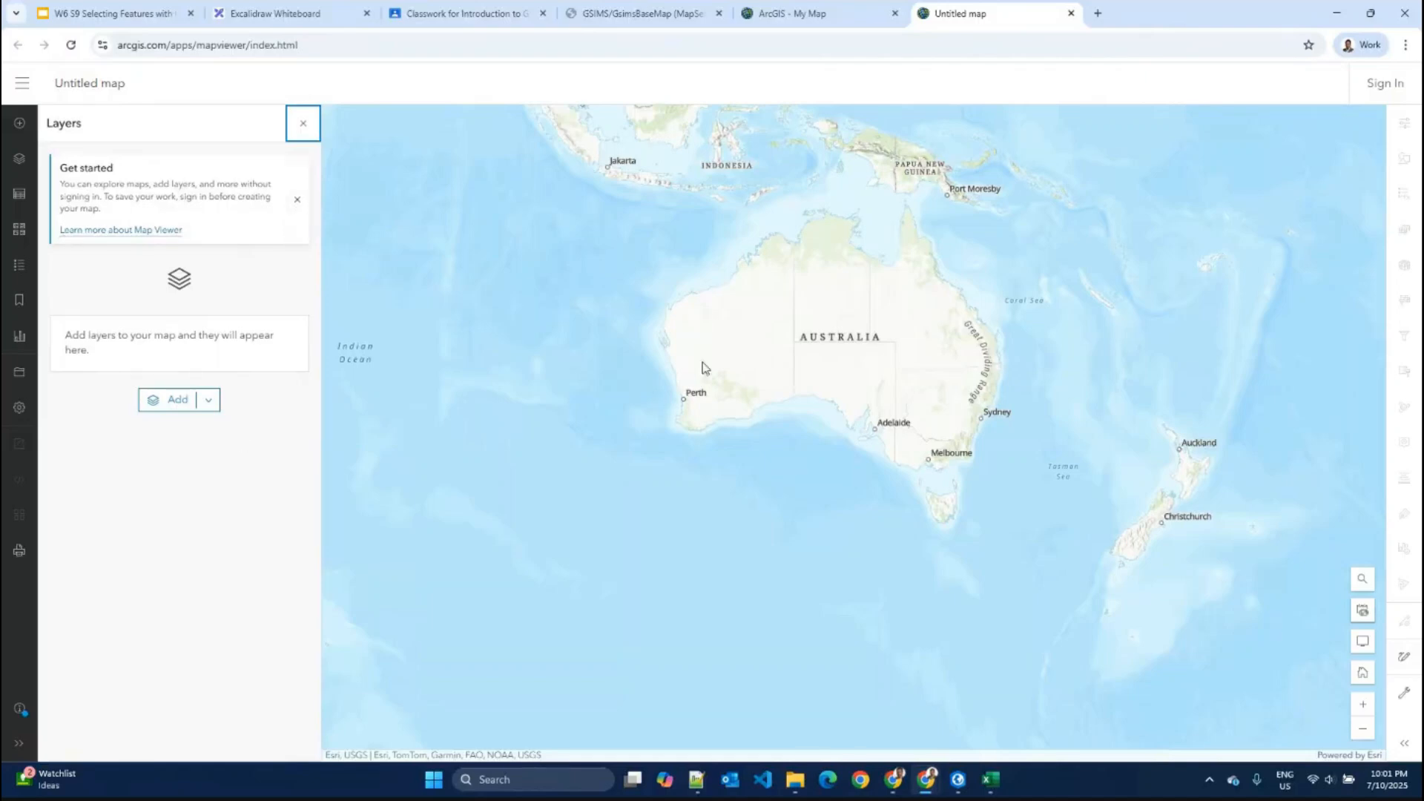
Step: Centre the untitled map on Bangladesh and copy the GsimsBaseMap MapServer URL from its REST directory page
{"action": "left_click_drag", "start_coordinate": [700, 325], "coordinate": [947, 577]}
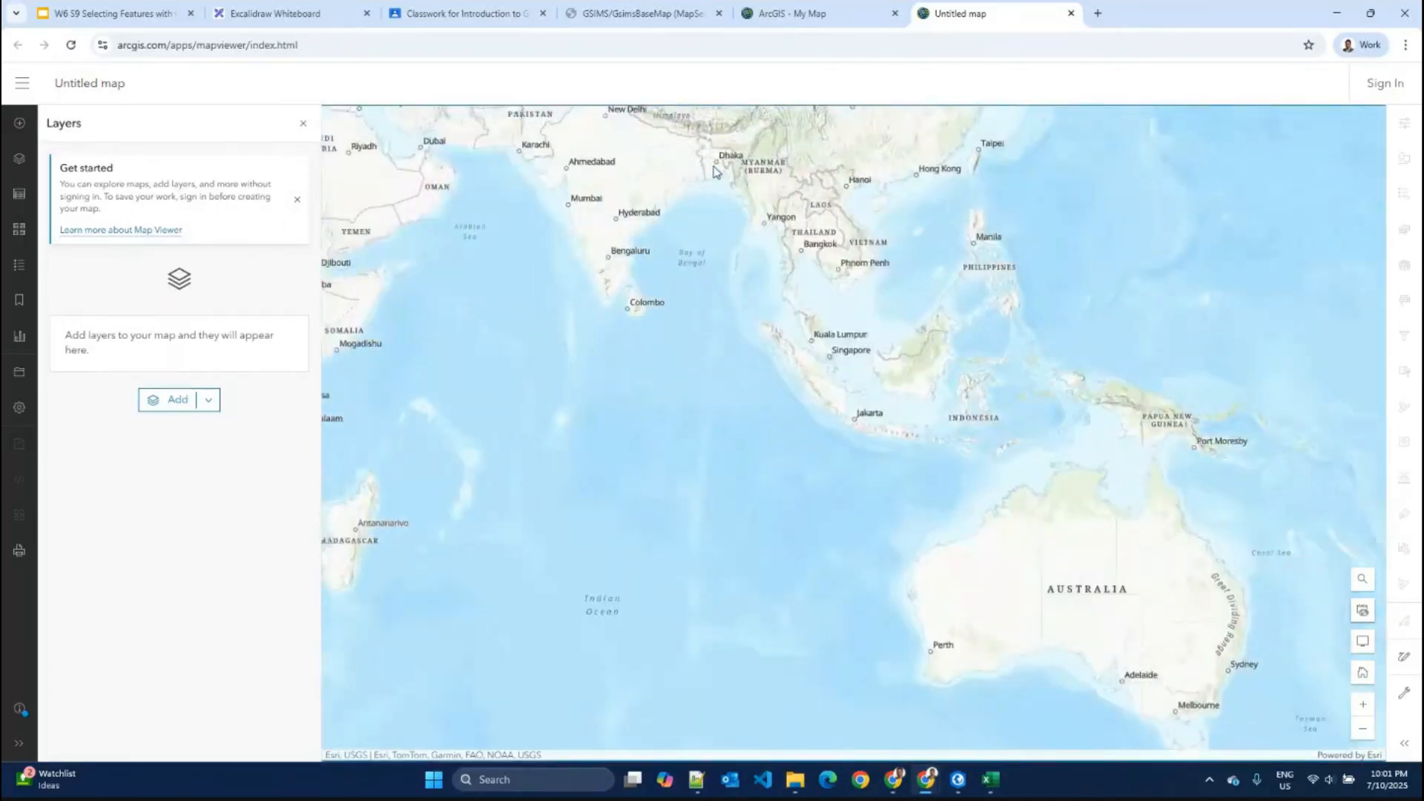
{"action": "left_click_drag", "start_coordinate": [714, 169], "coordinate": [723, 291]}
{"action": "scroll", "coordinate": [723, 291], "scroll_direction": "up", "scroll_amount": 3}
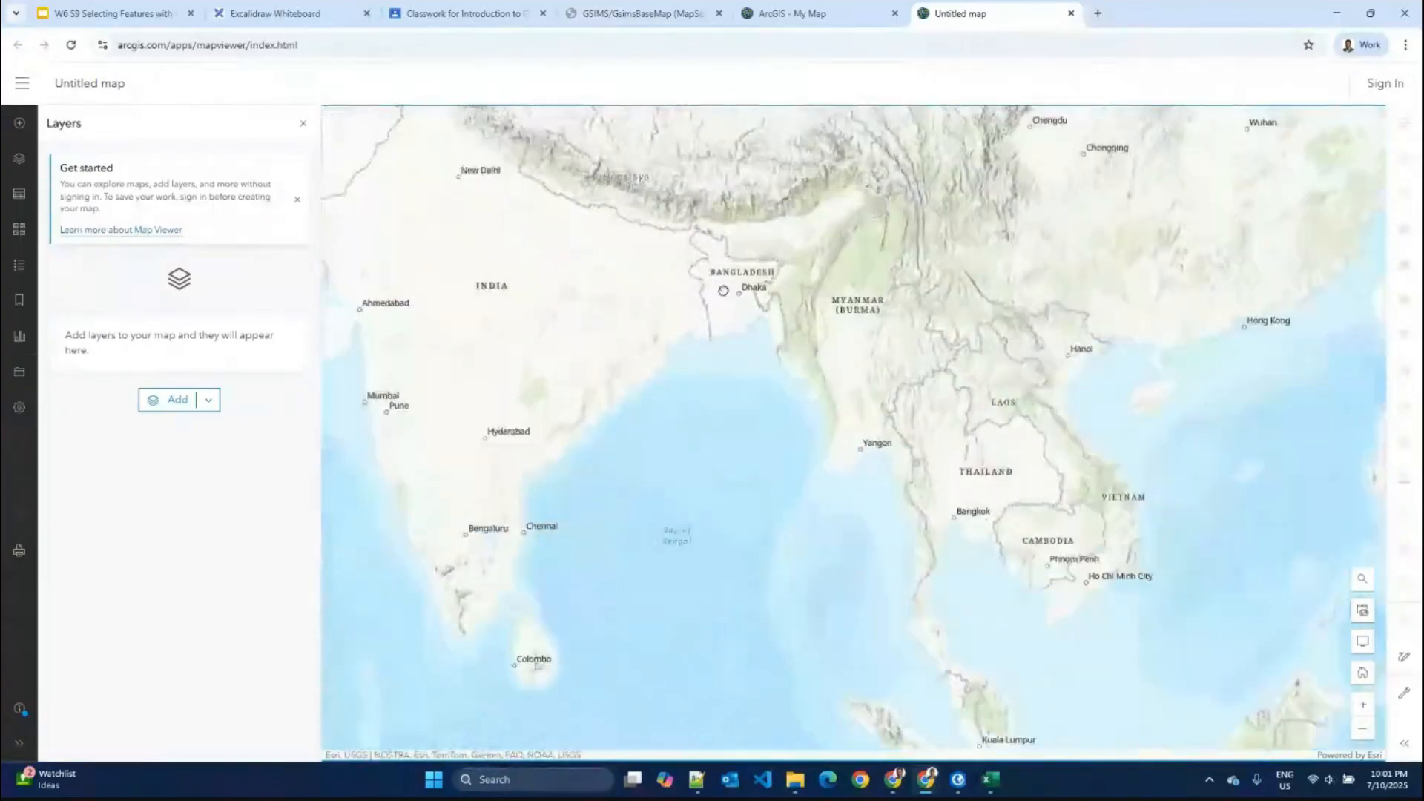
{"action": "scroll", "coordinate": [723, 291], "scroll_direction": "up", "scroll_amount": 1}
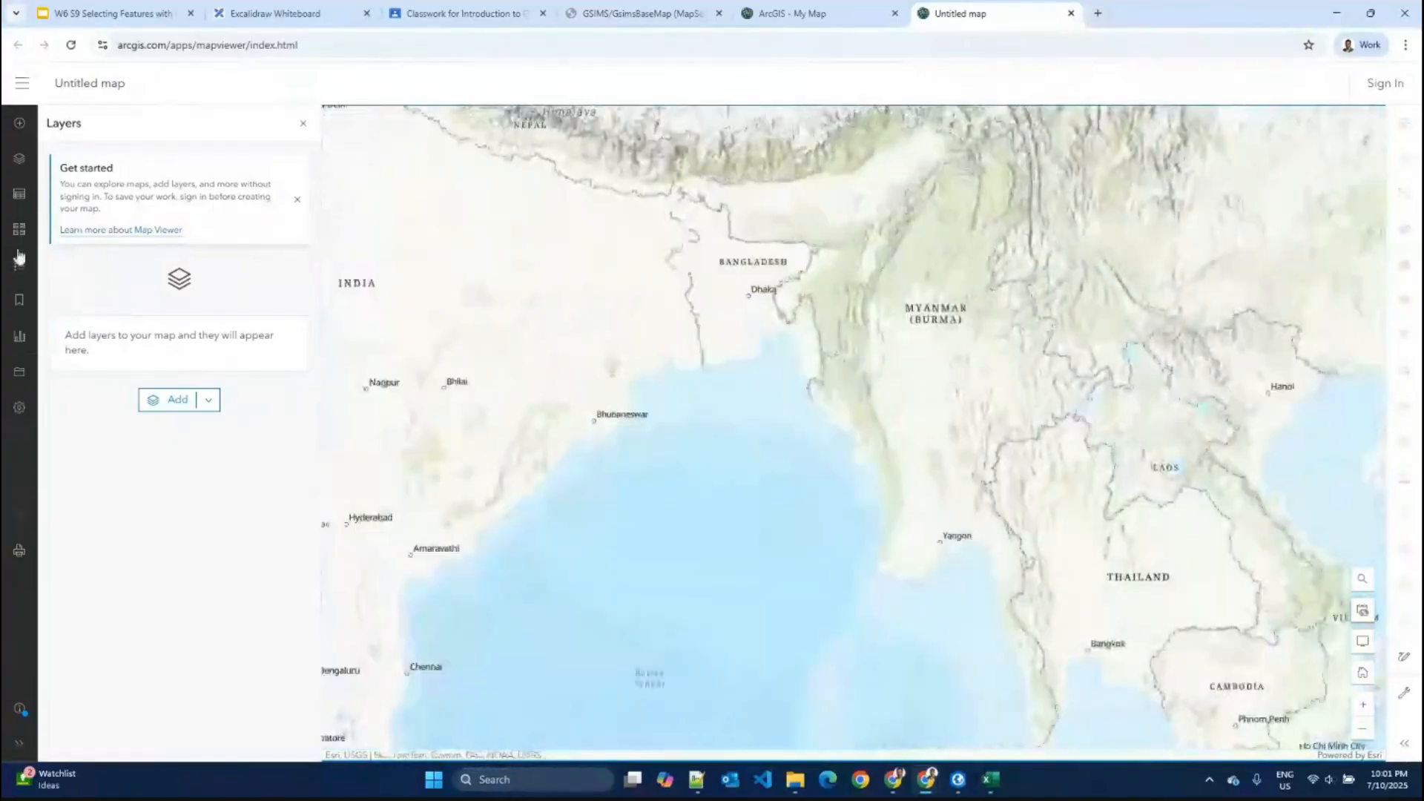
{"action": "left_click", "coordinate": [793, 9]}
{"action": "left_click", "coordinate": [662, 12]}
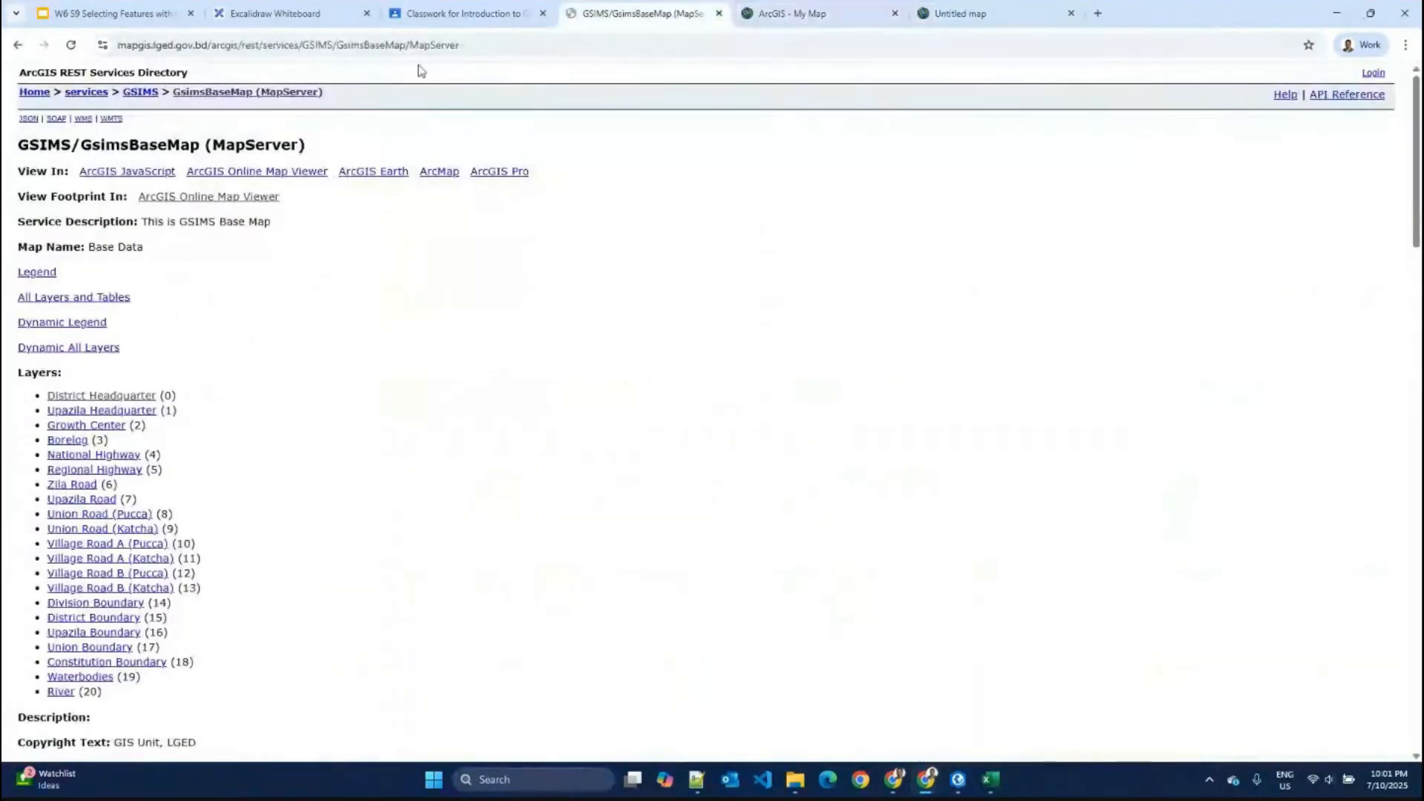
{"action": "left_click", "coordinate": [431, 45]}
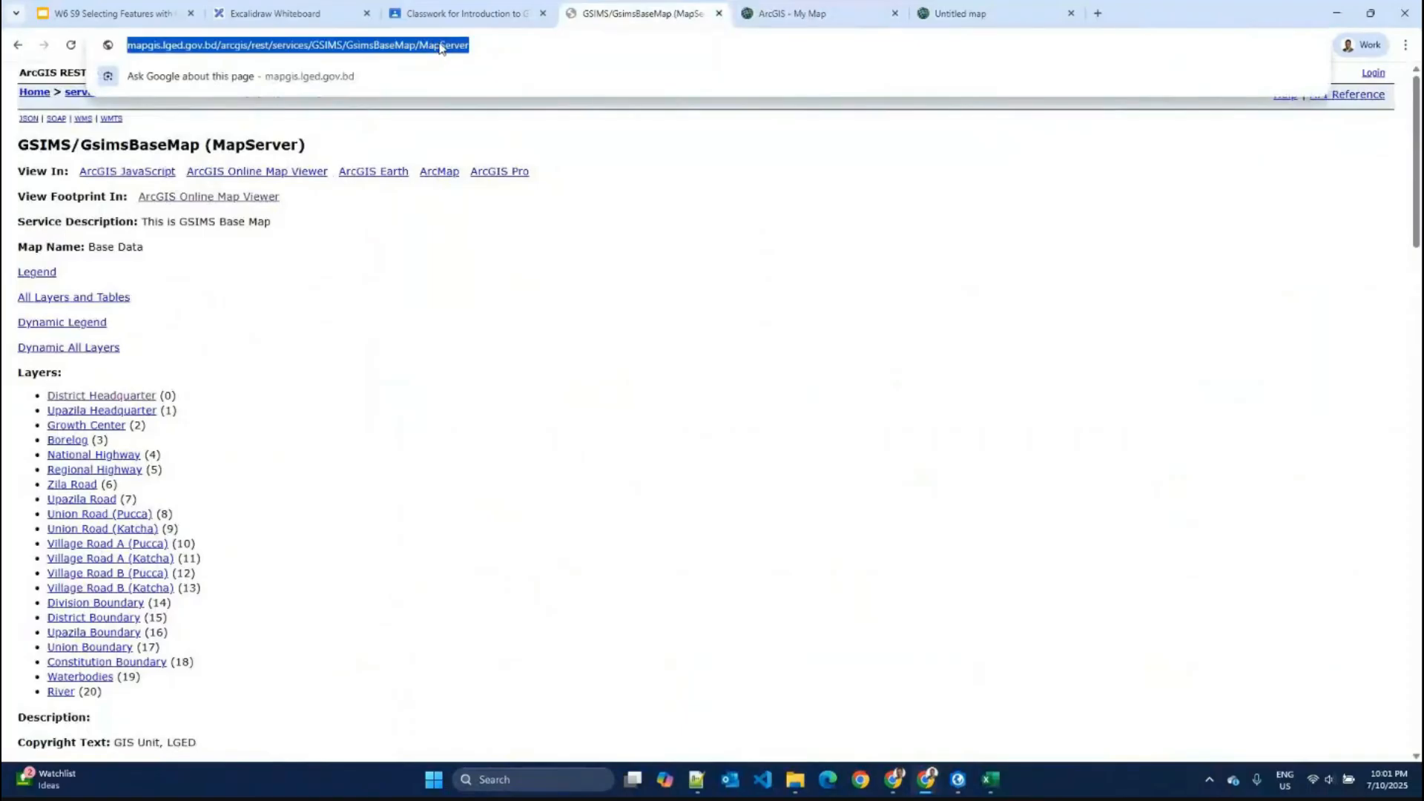
Step: Add GsimsBaseMap to the untitled map from its MapServer URL as an ArcGIS Server web service and inspect its coverage of Bangladesh
{"action": "left_click", "coordinate": [957, 13]}
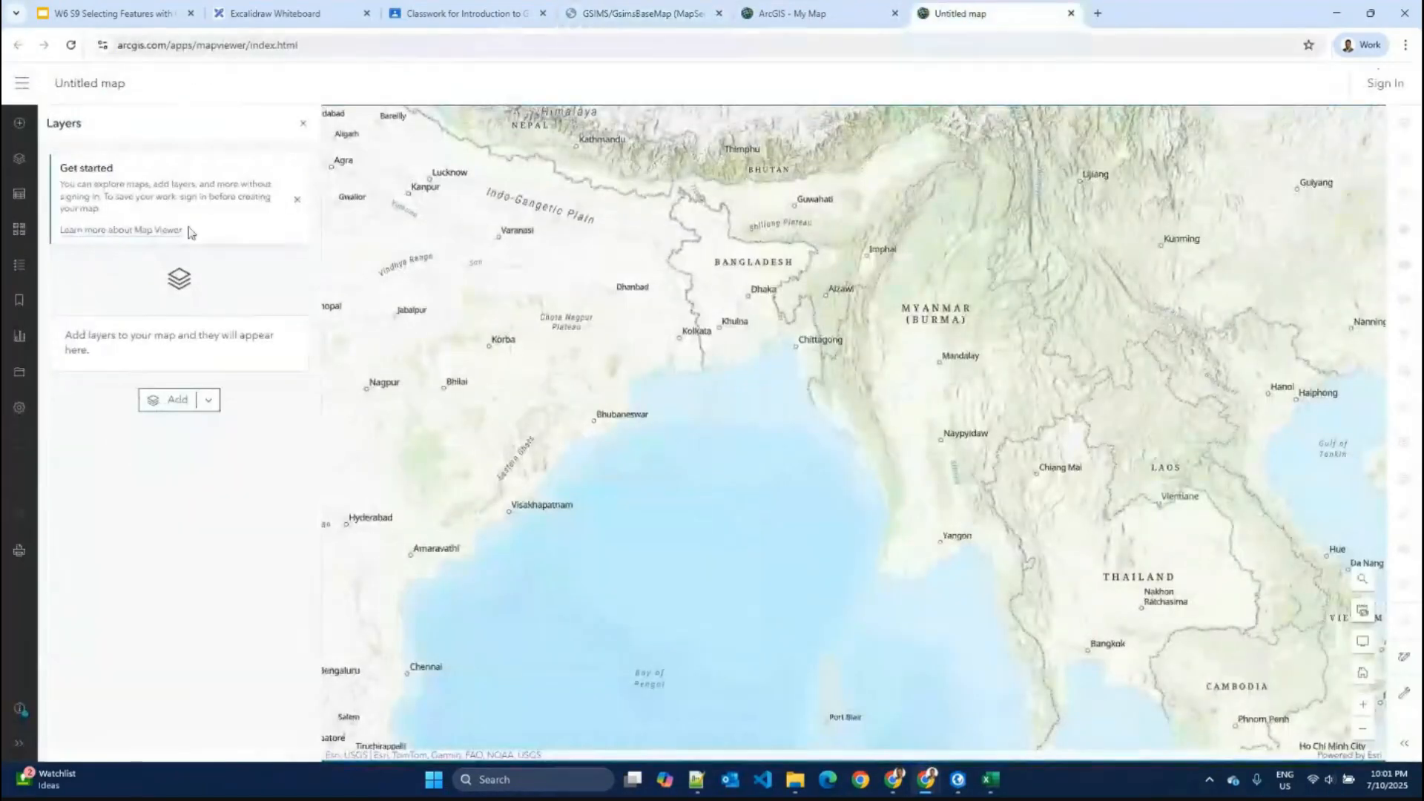
{"action": "left_click", "coordinate": [208, 408]}
{"action": "left_click", "coordinate": [169, 451]}
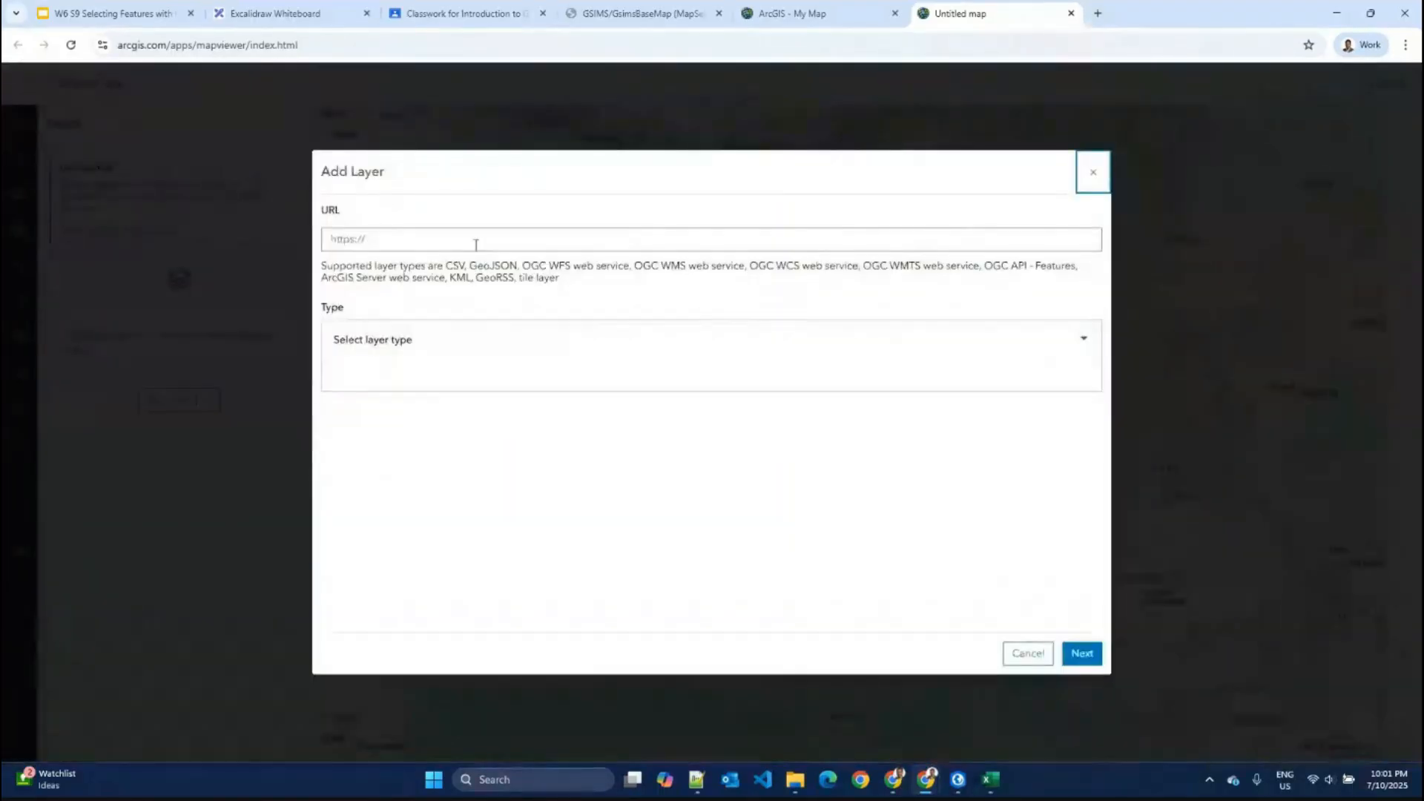
{"action": "left_click", "coordinate": [447, 239]}
{"action": "type", "text": "https://mapgis.lged.gov.bd/arcgis/rest/services/GSIMS/GsimsBaseMap/MapServer"}
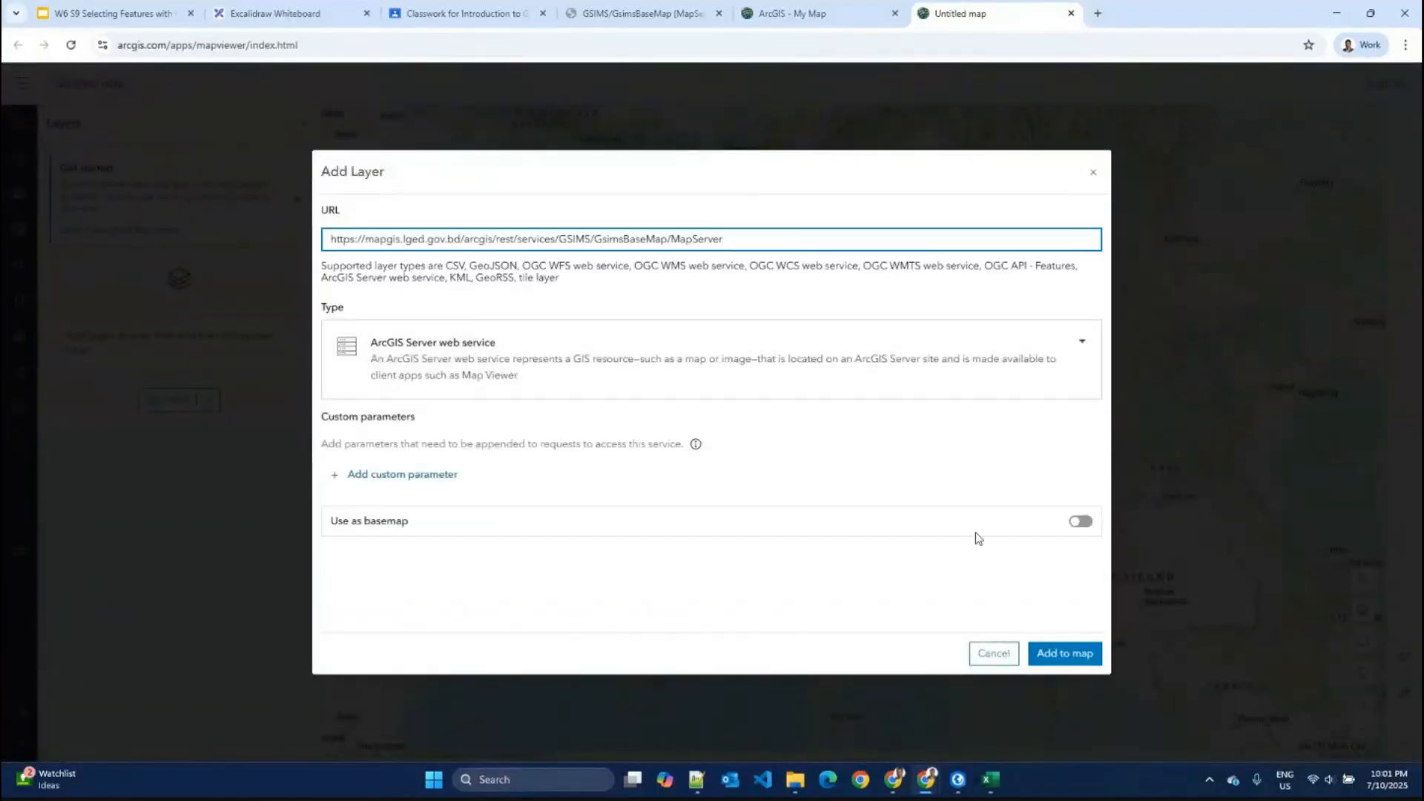
{"action": "left_click", "coordinate": [1073, 656]}
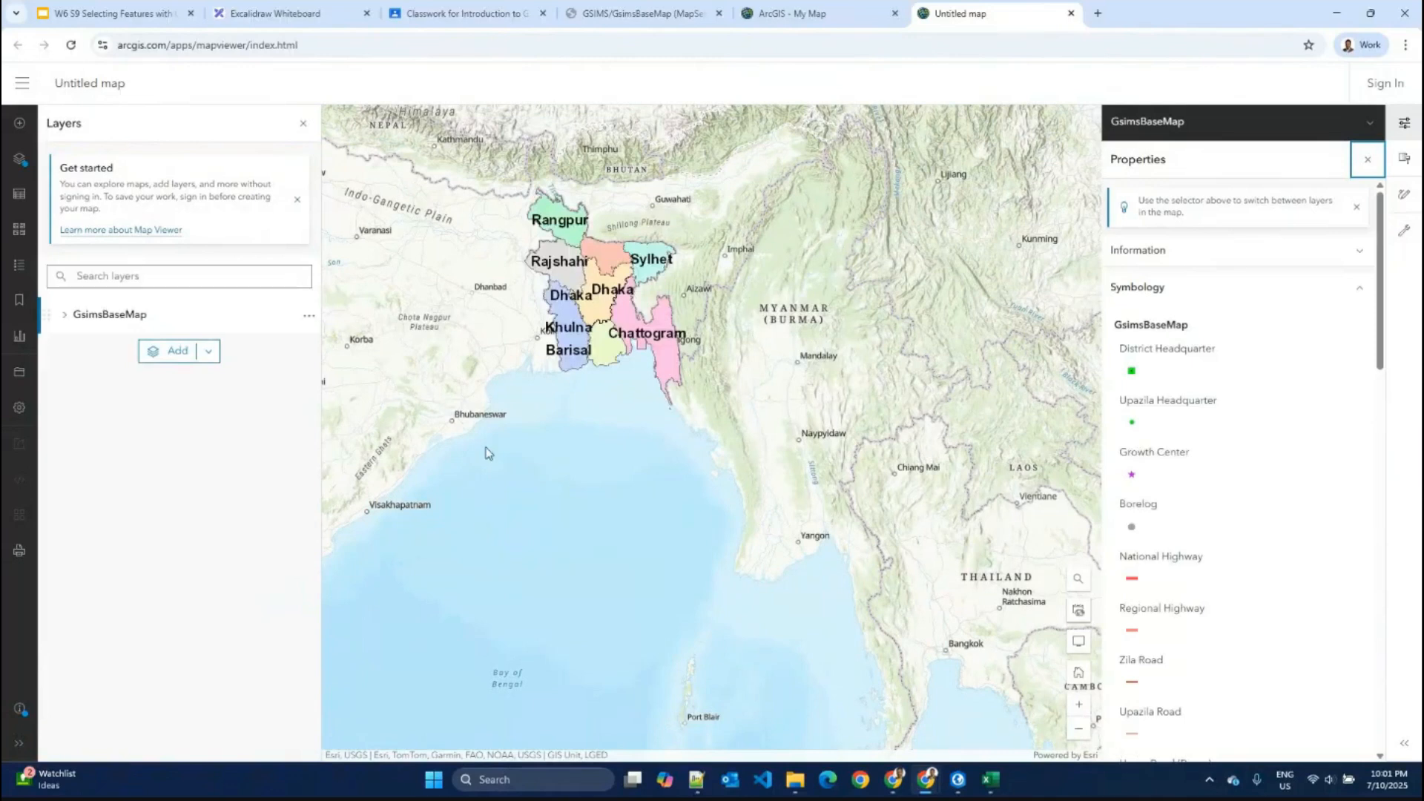
{"action": "scroll", "coordinate": [570, 261], "scroll_direction": "up", "scroll_amount": 1}
{"action": "left_click_drag", "start_coordinate": [639, 293], "coordinate": [672, 401]}
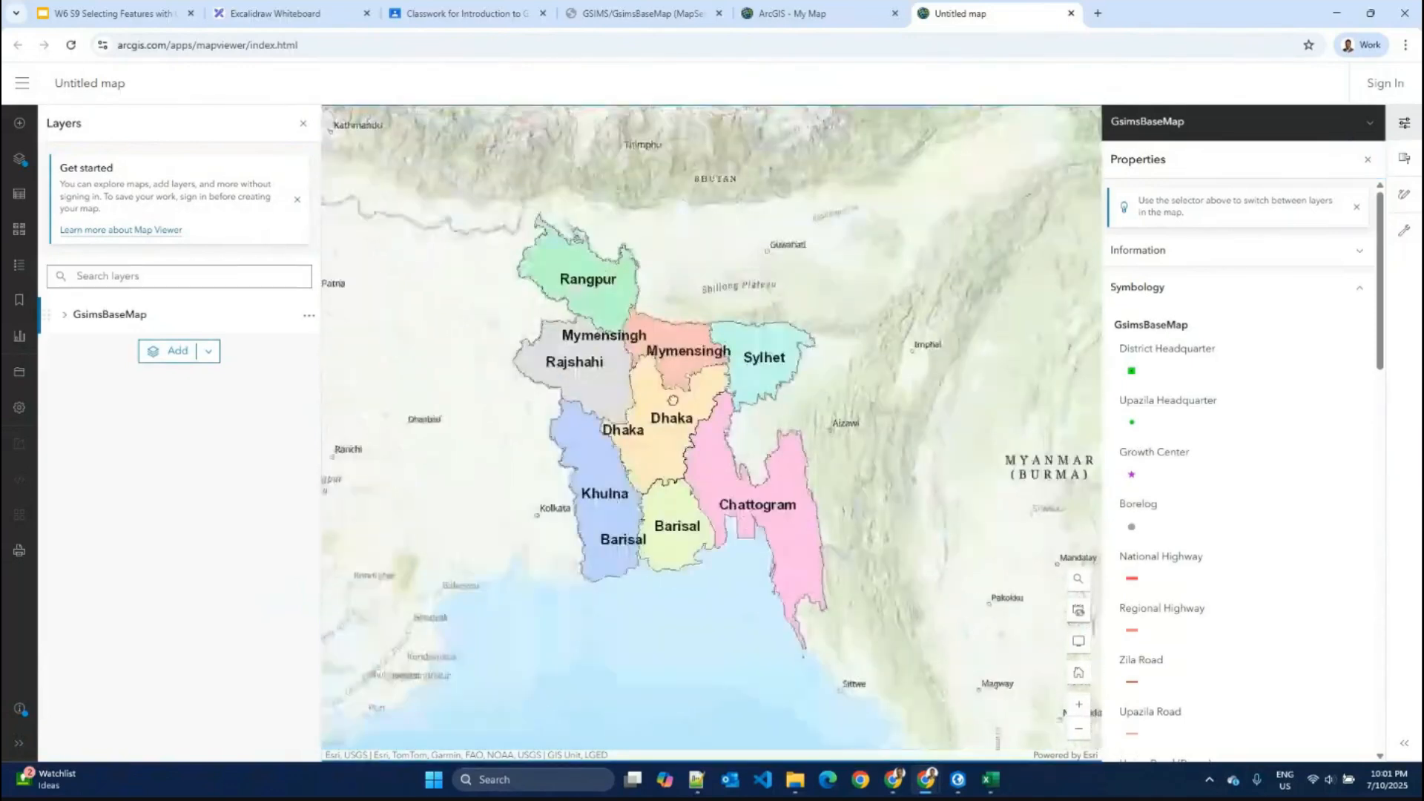
{"action": "scroll", "coordinate": [673, 400], "scroll_direction": "up", "scroll_amount": 1}
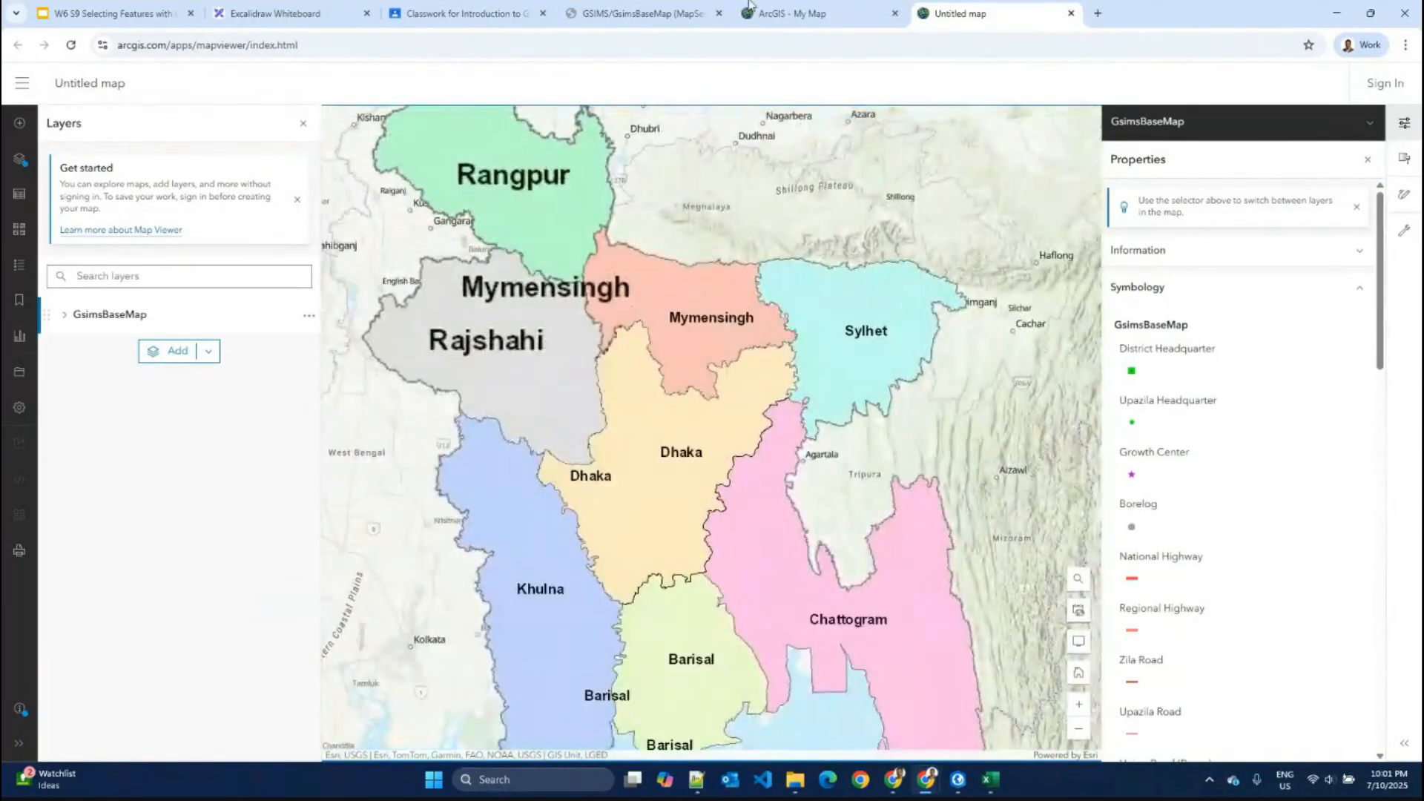
Step: Return to the GsimsBaseMap REST page and examine the District Headquarter layer's fields and supported operations
{"action": "left_click", "coordinate": [638, 13]}
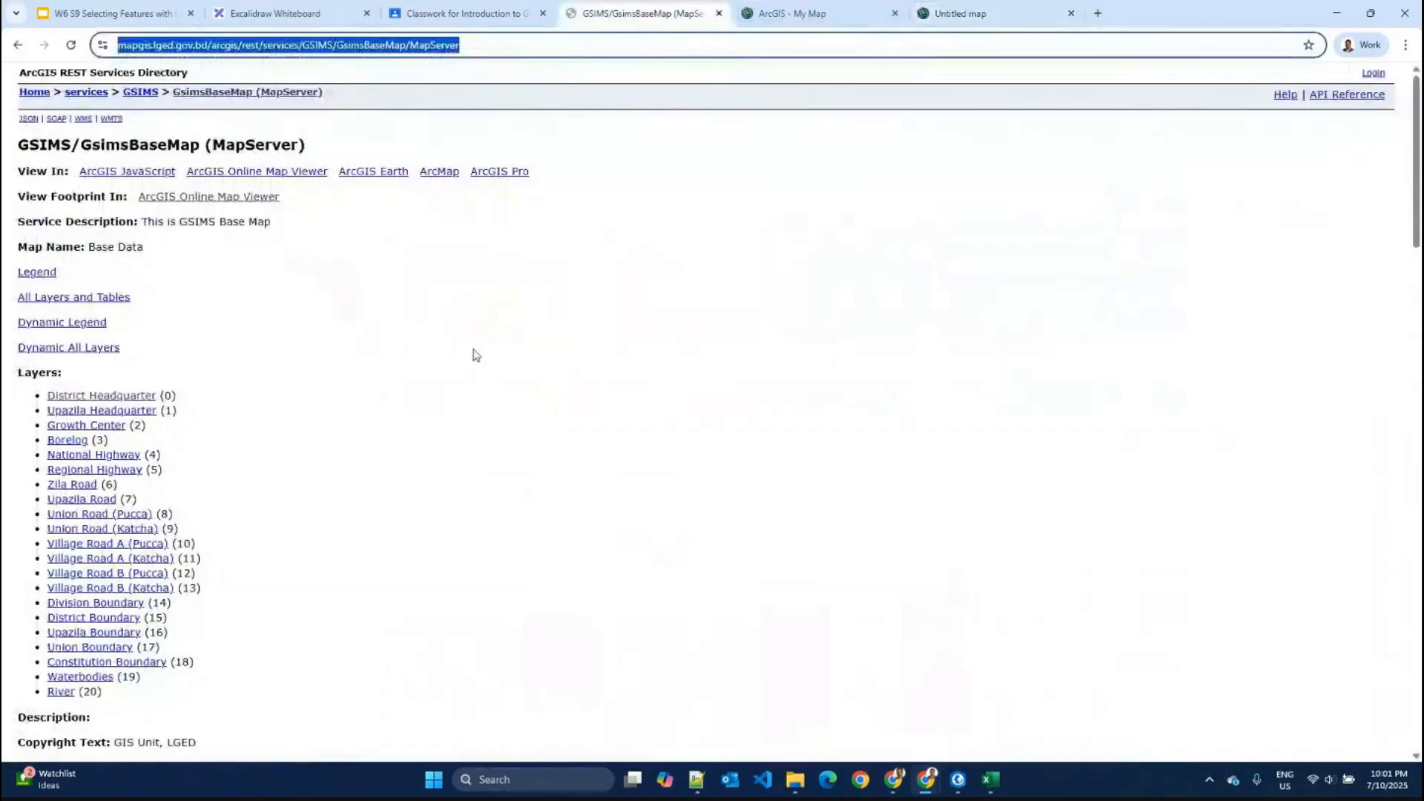
{"action": "left_click", "coordinate": [138, 399]}
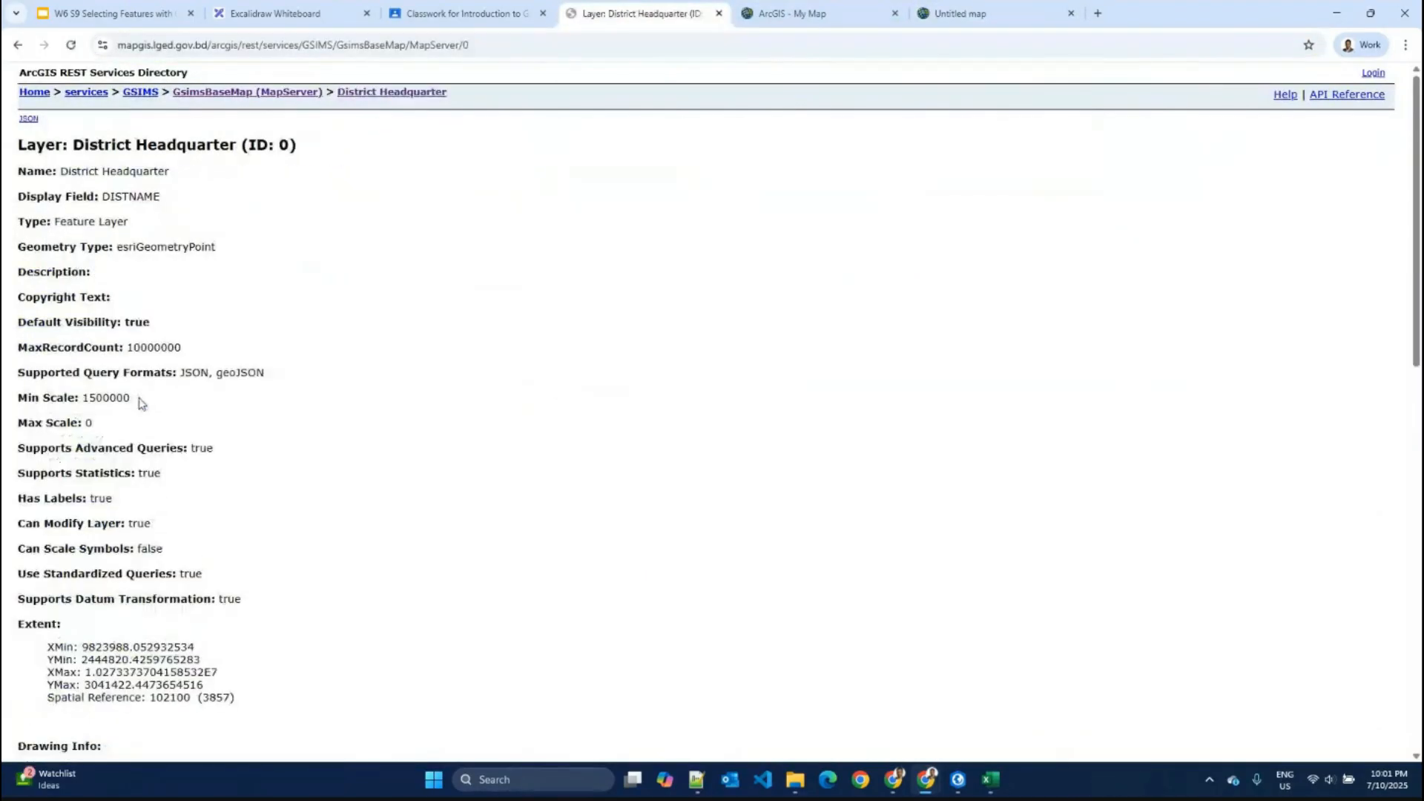
{"action": "scroll", "coordinate": [176, 405], "scroll_direction": "down", "scroll_amount": 12}
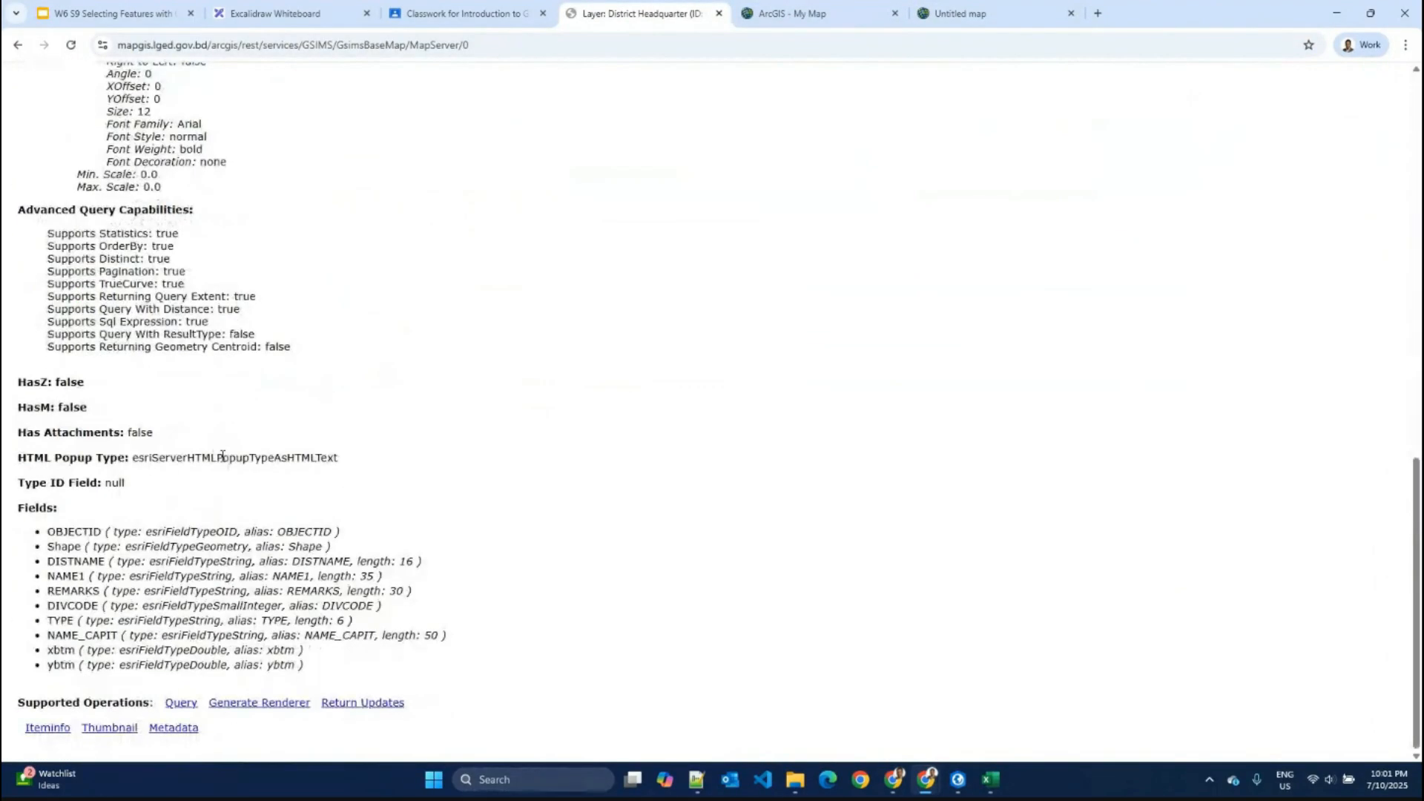
Step: Query the District Headquarter layer with the where clause 1=1 and * as the out fields, using HTML format
{"action": "left_click", "coordinate": [181, 704]}
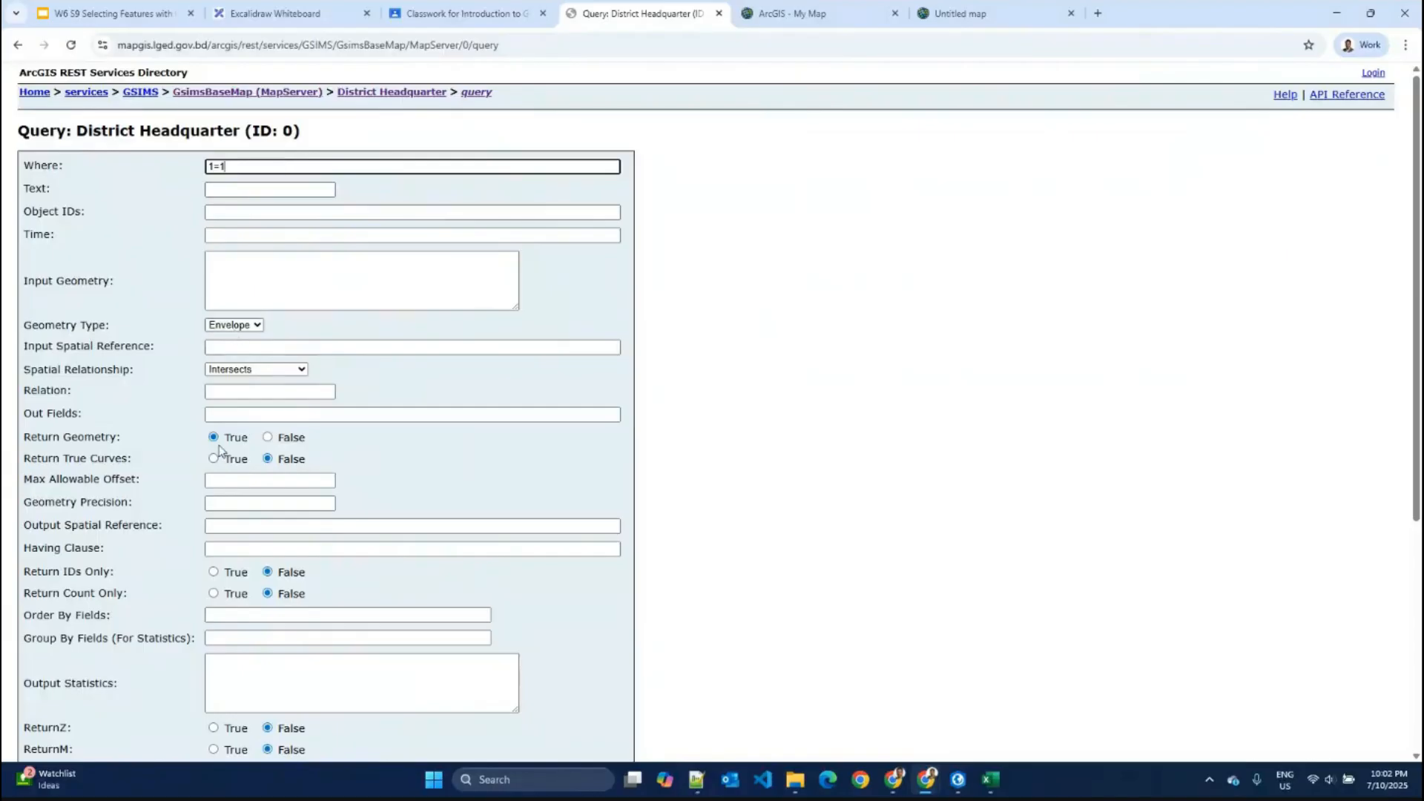
{"action": "left_click", "coordinate": [210, 415]}
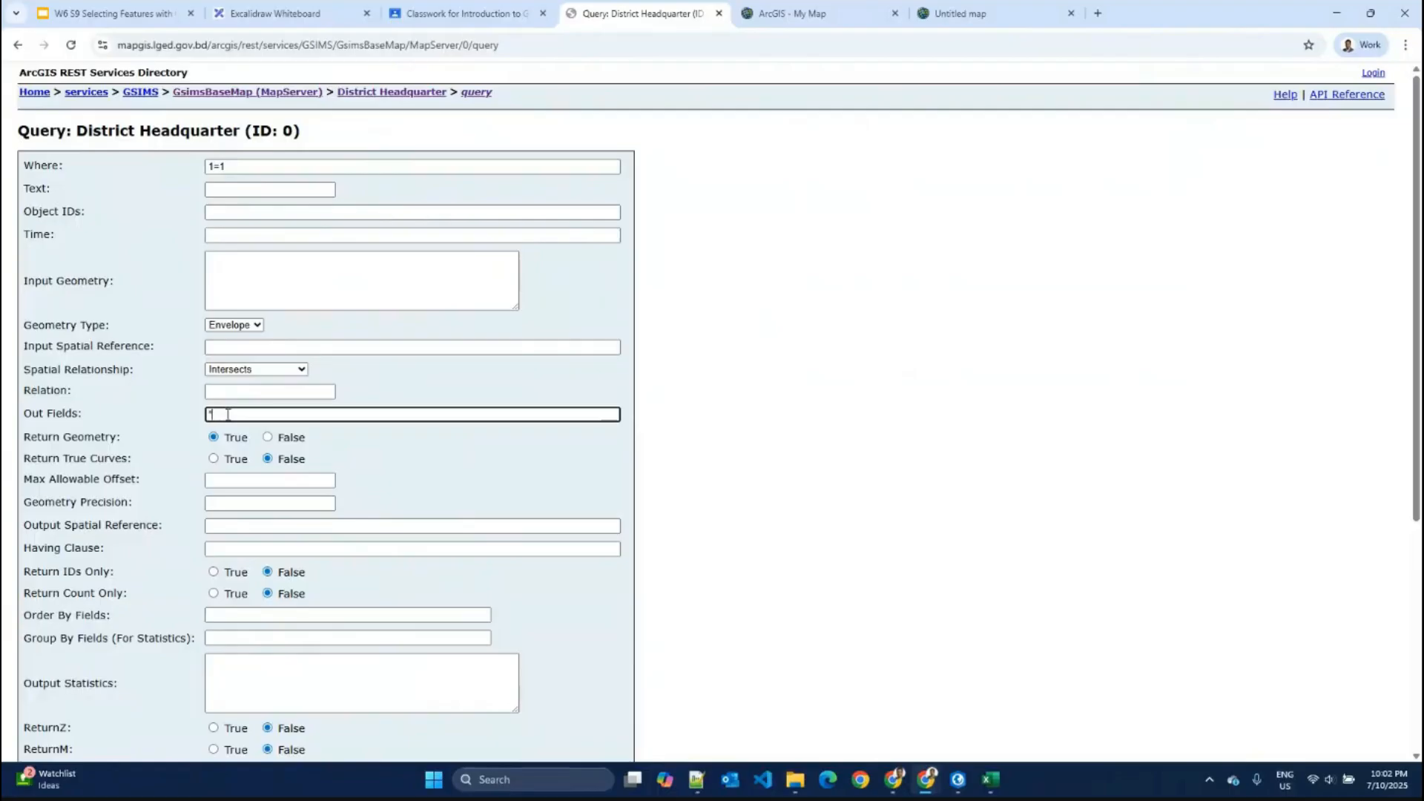
{"action": "scroll", "coordinate": [227, 416], "scroll_direction": "down", "scroll_amount": 3}
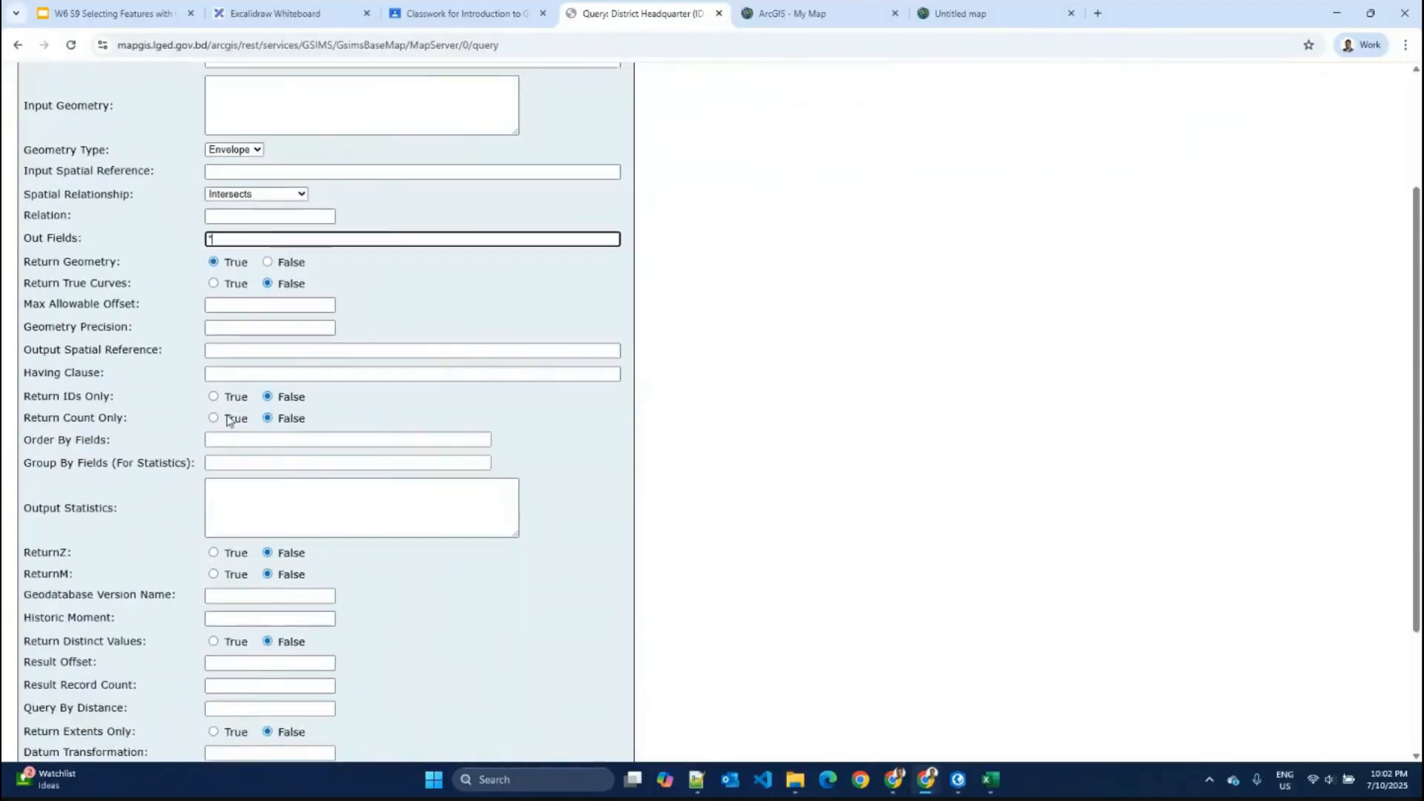
{"action": "scroll", "coordinate": [227, 419], "scroll_direction": "down", "scroll_amount": 3}
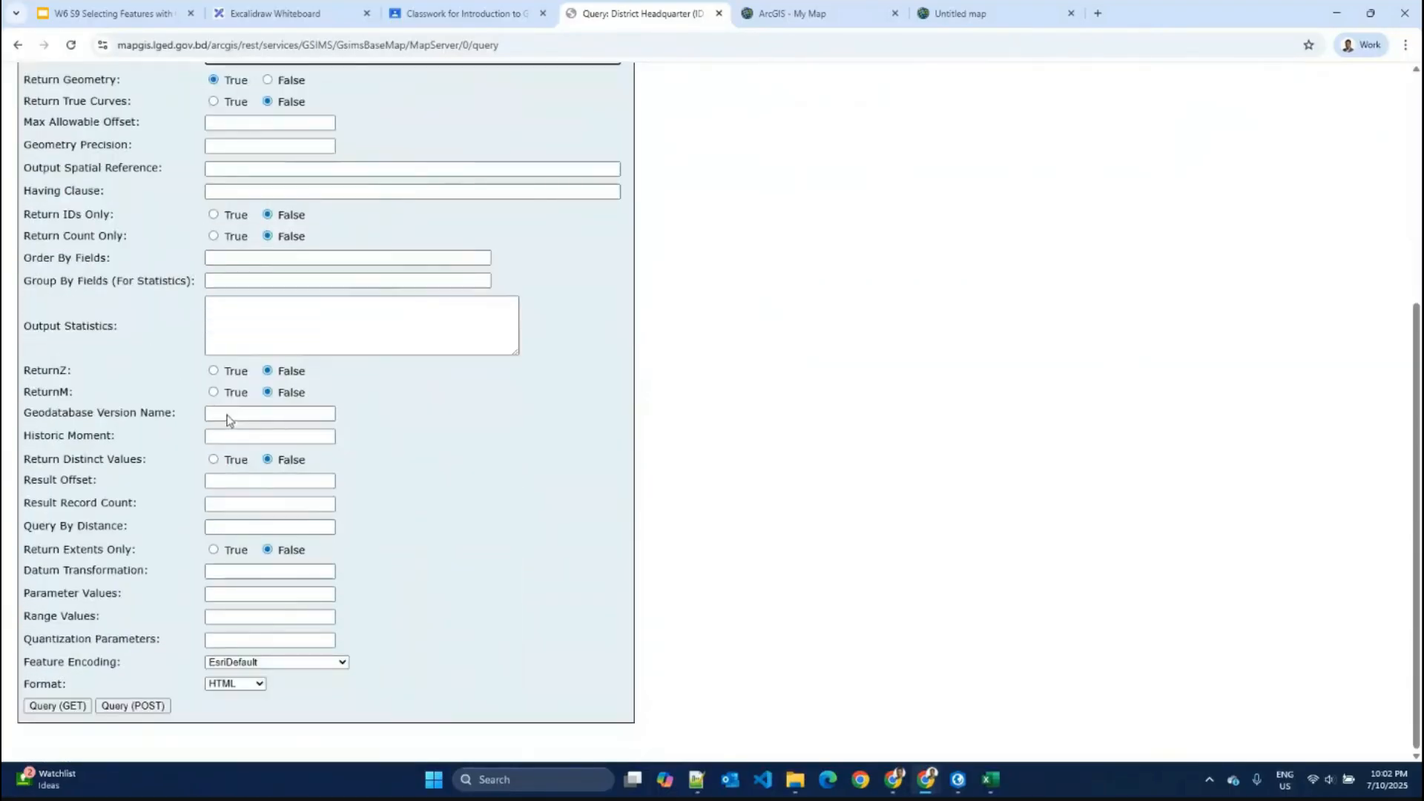
{"action": "left_click", "coordinate": [58, 706]}
Step: Review the returned District Headquarter records and their attributes and point coordinates, ending back at the query form's where clause
{"action": "scroll", "coordinate": [755, 501], "scroll_direction": "down", "scroll_amount": 9}
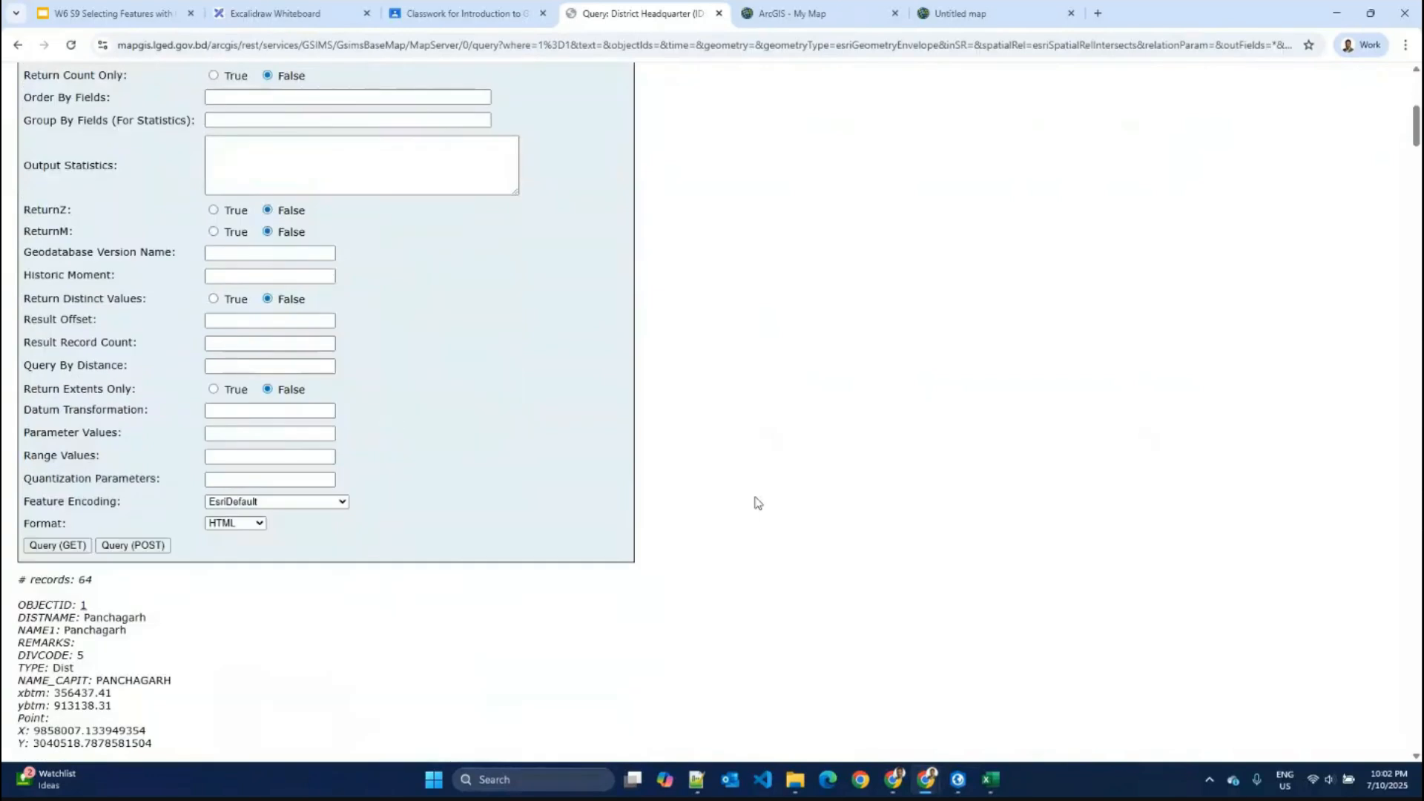
{"action": "scroll", "coordinate": [756, 503], "scroll_direction": "down", "scroll_amount": 9}
{"action": "scroll", "coordinate": [130, 410], "scroll_direction": "up", "scroll_amount": 8}
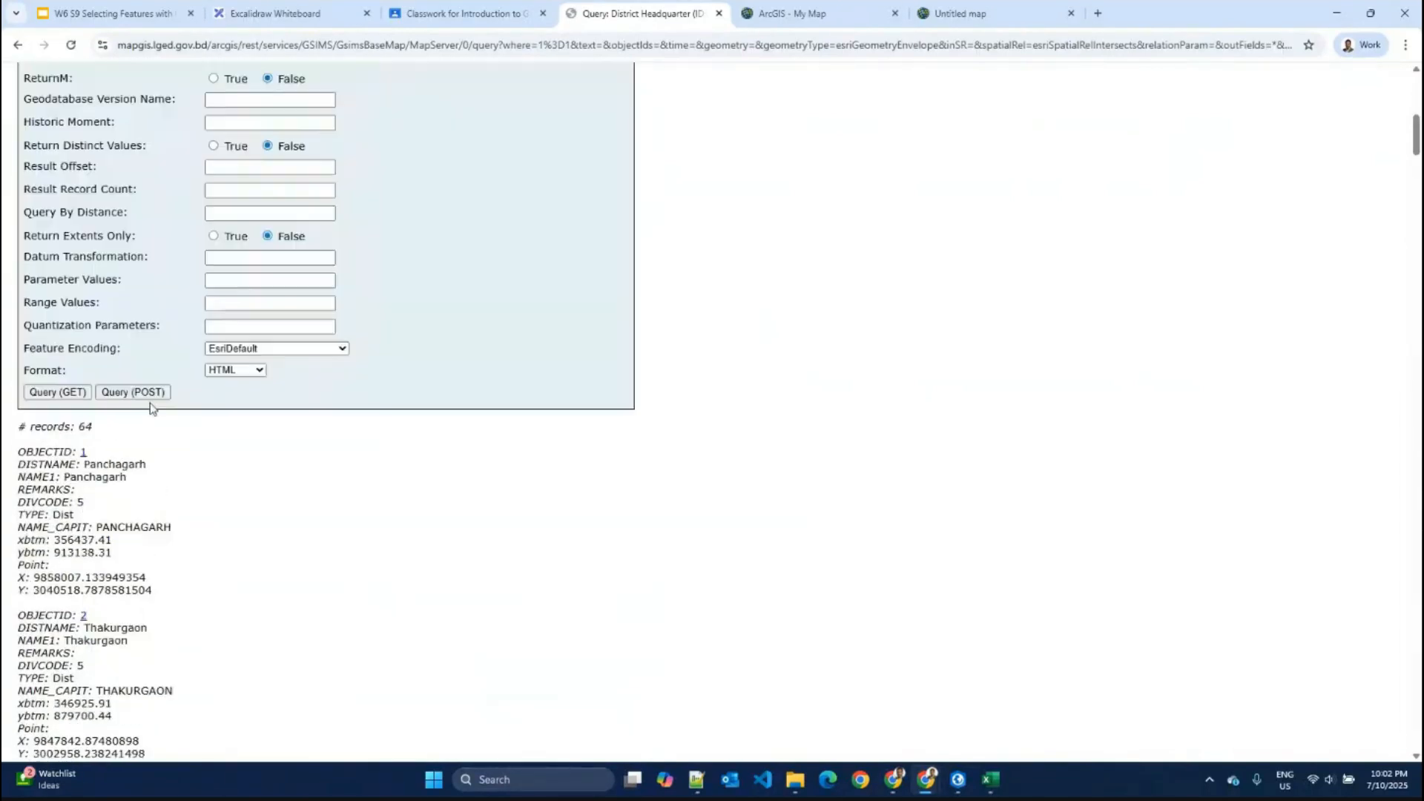
{"action": "scroll", "coordinate": [112, 579], "scroll_direction": "down", "scroll_amount": 2}
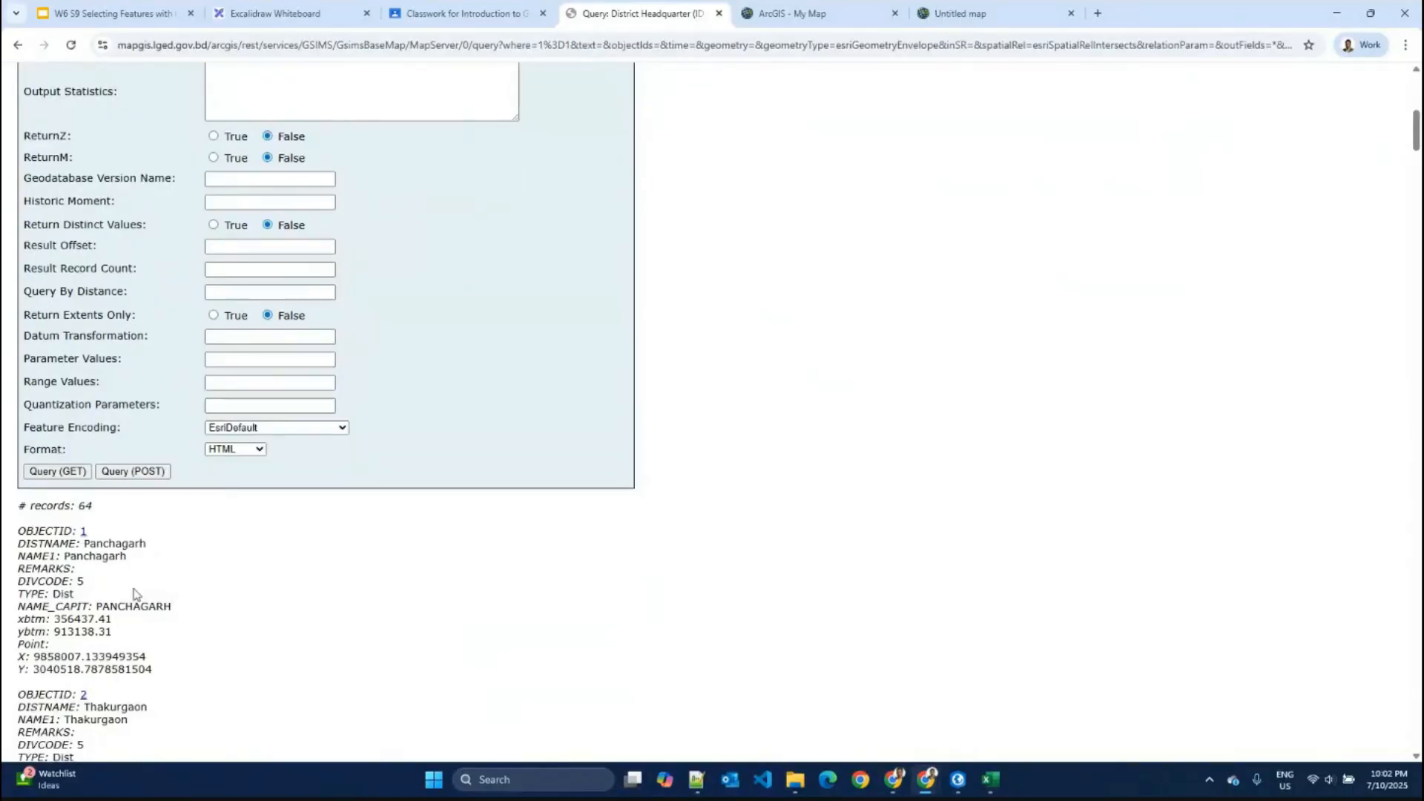
{"action": "scroll", "coordinate": [134, 594], "scroll_direction": "up", "scroll_amount": 8}
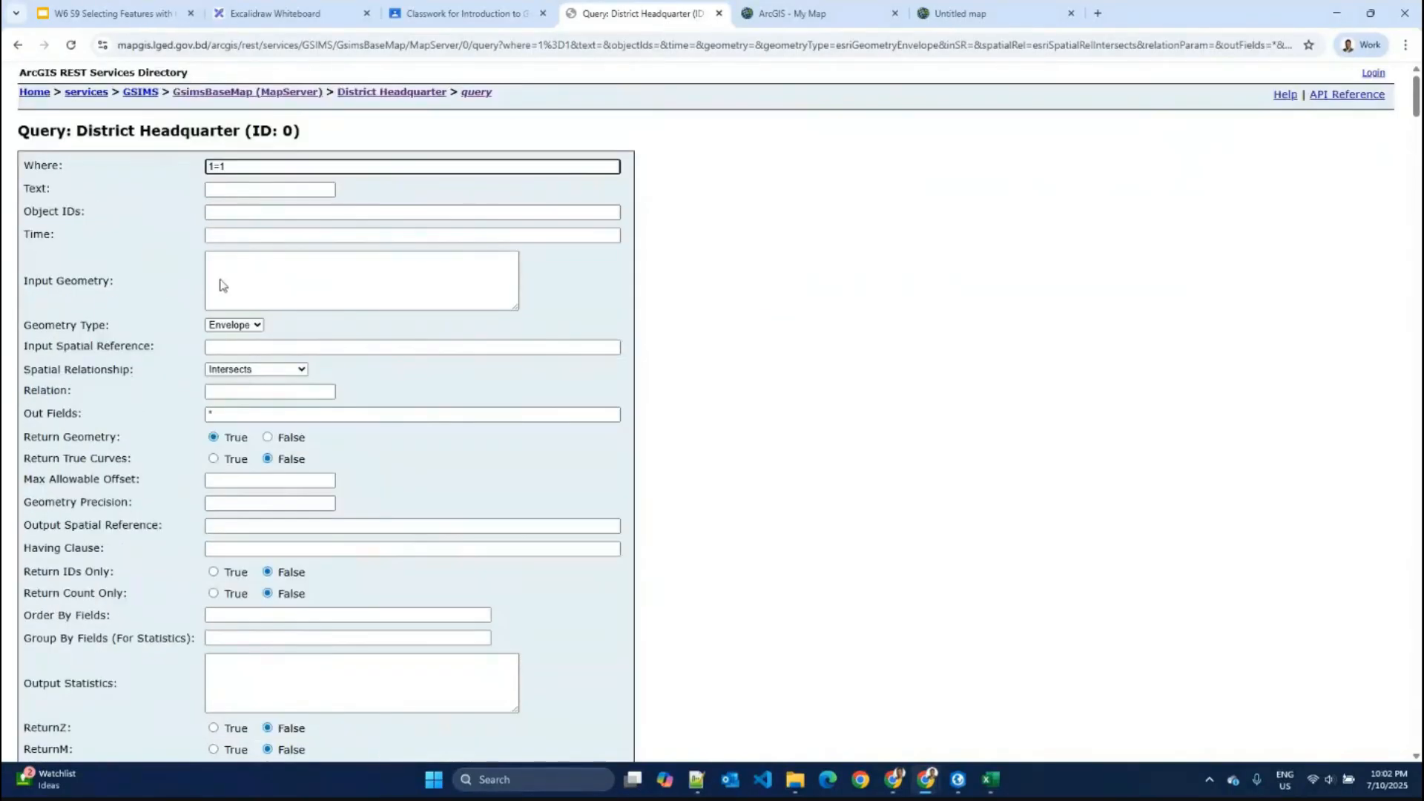
Step: Copy the GsimsBaseMap MapServer URL from the page address, switch to ArcGIS Pro and add the service to the map from that path
{"action": "left_click_drag", "start_coordinate": [462, 45], "coordinate": [21, 56]}
{"action": "key", "text": "ctrl+c"}
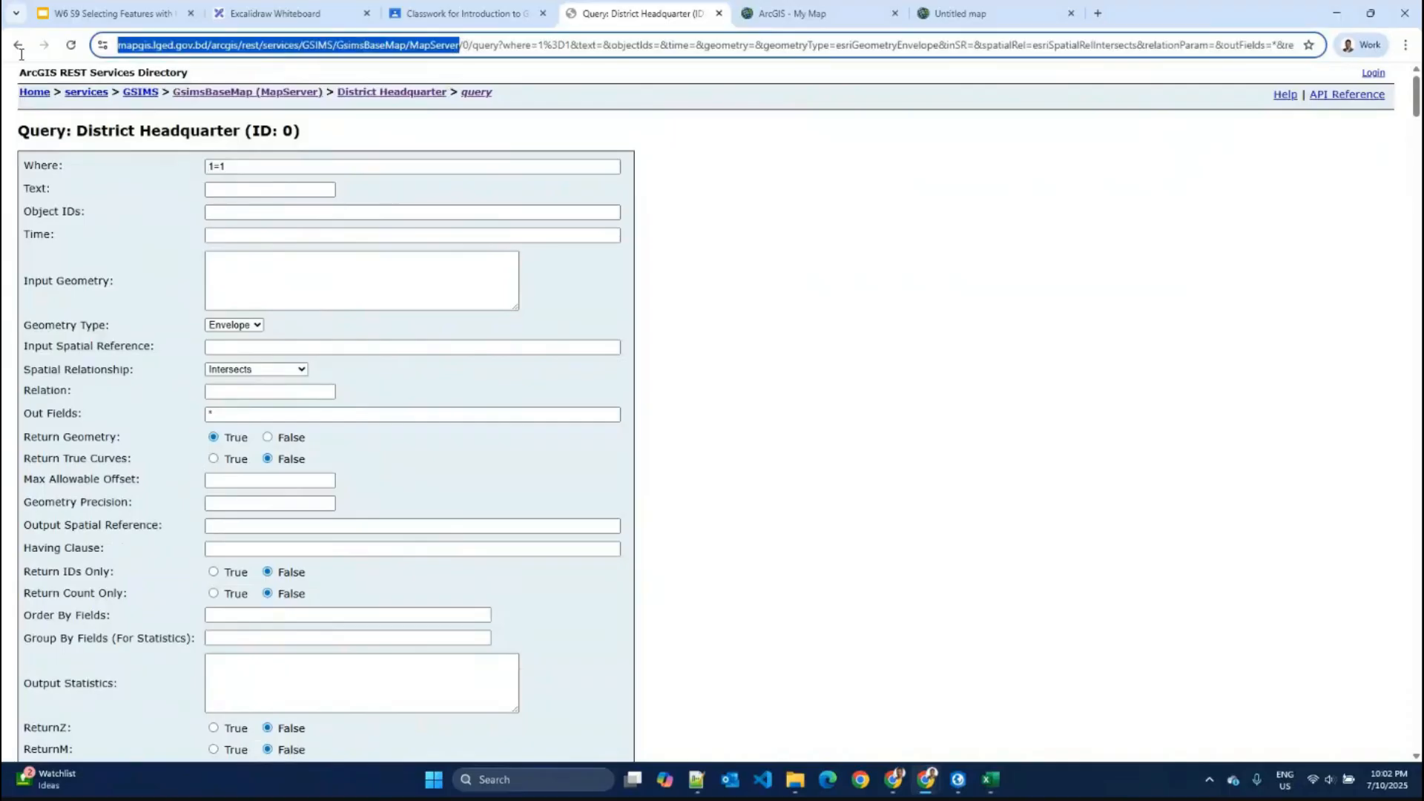
{"action": "left_click", "coordinate": [958, 779]}
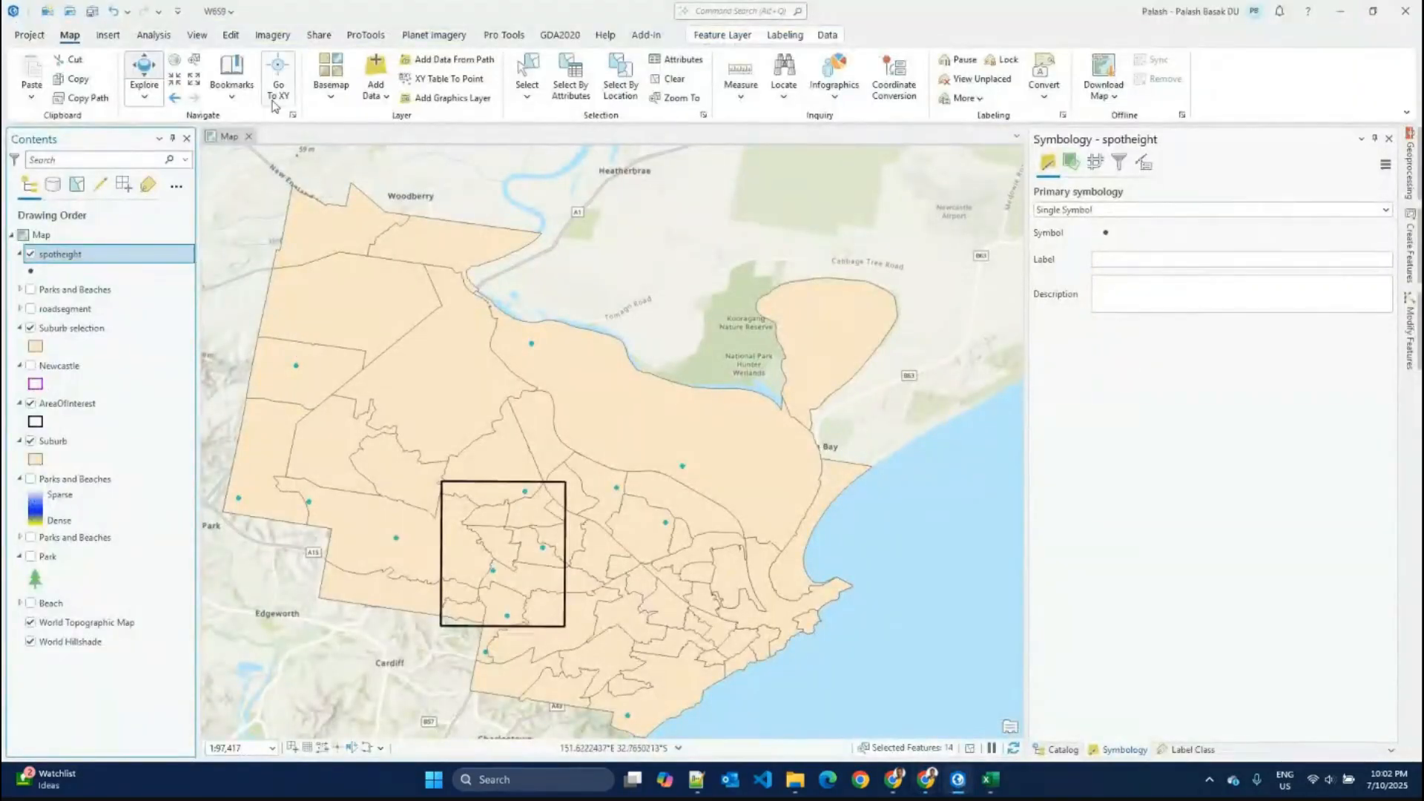
{"action": "left_click", "coordinate": [376, 91]}
{"action": "left_click", "coordinate": [443, 138]}
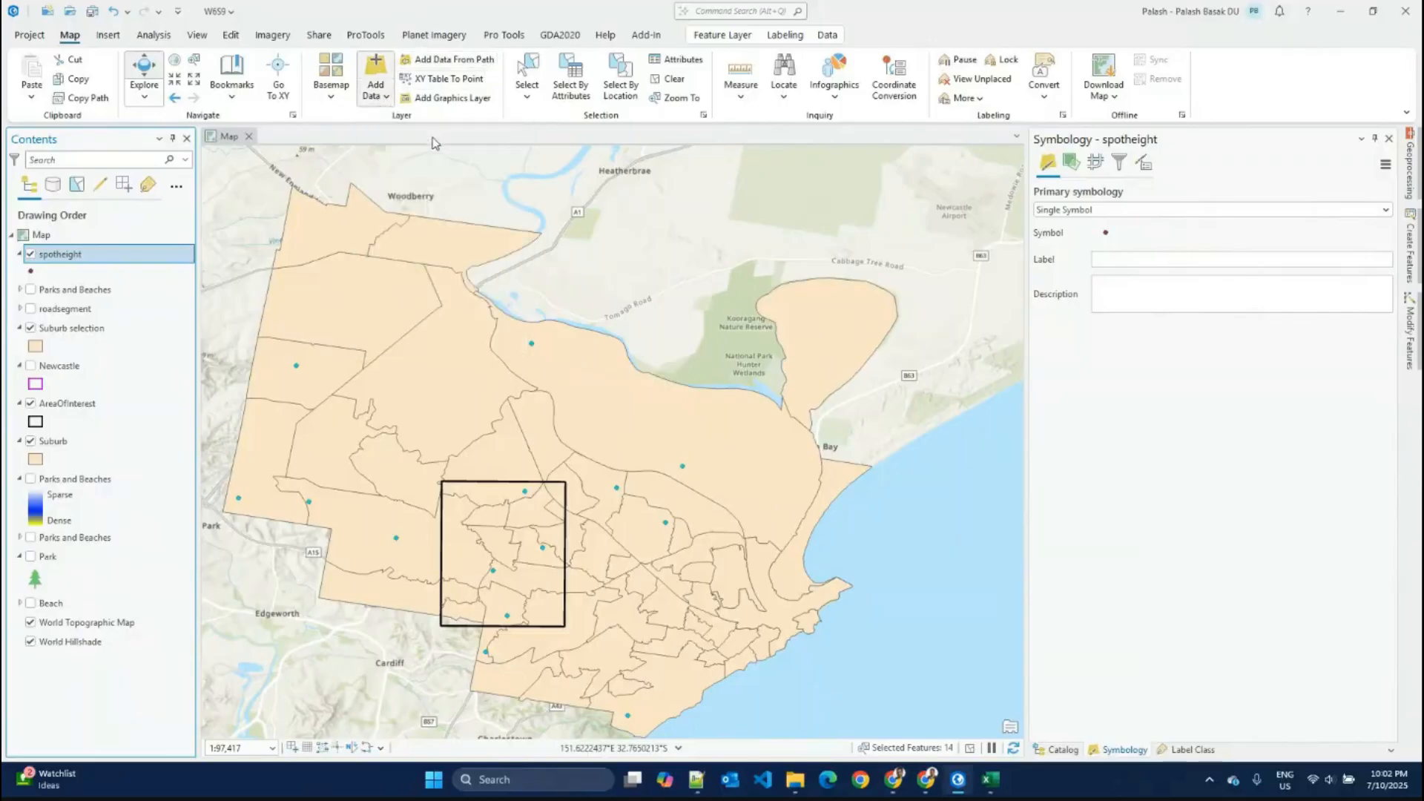
{"action": "key", "text": "ctrl+v"}
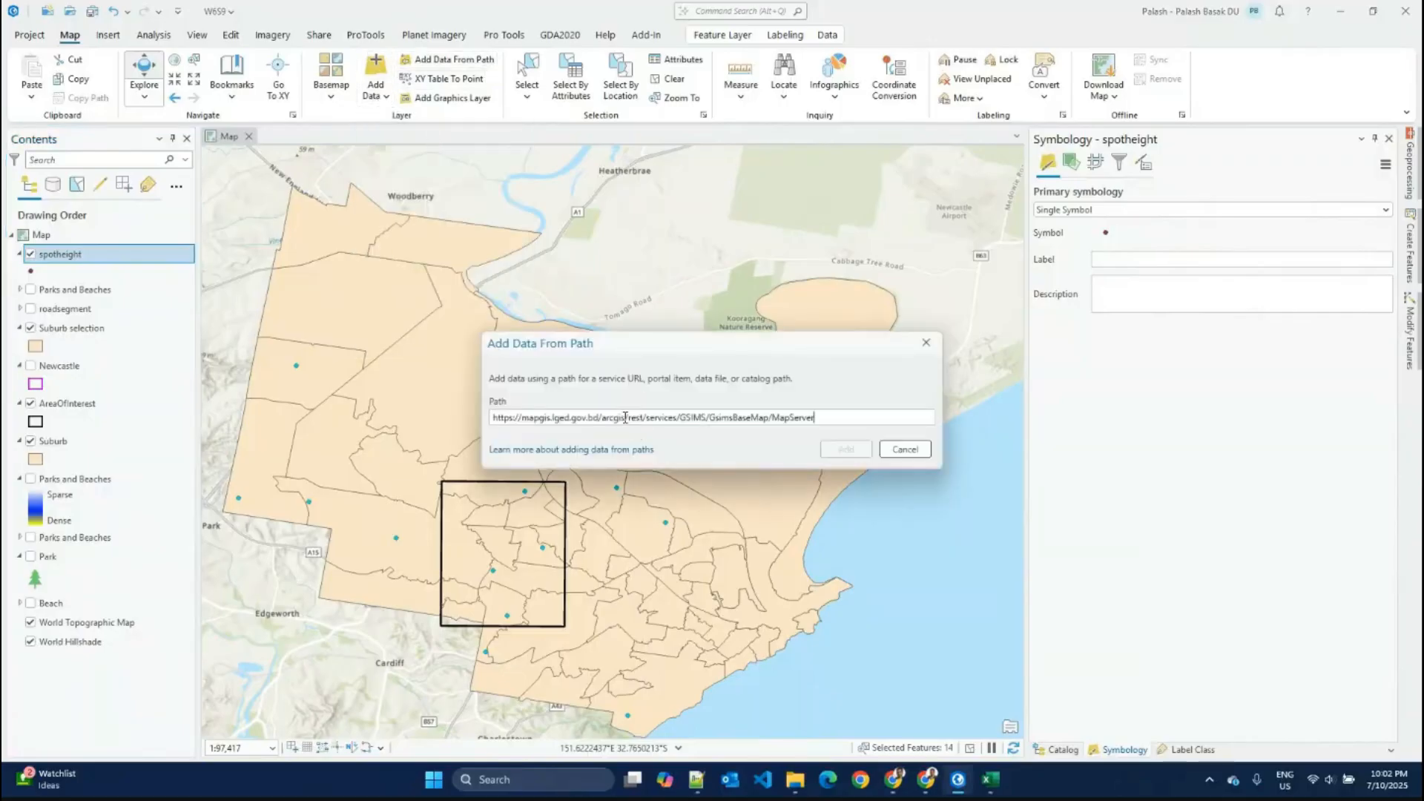
{"action": "left_click", "coordinate": [845, 509]}
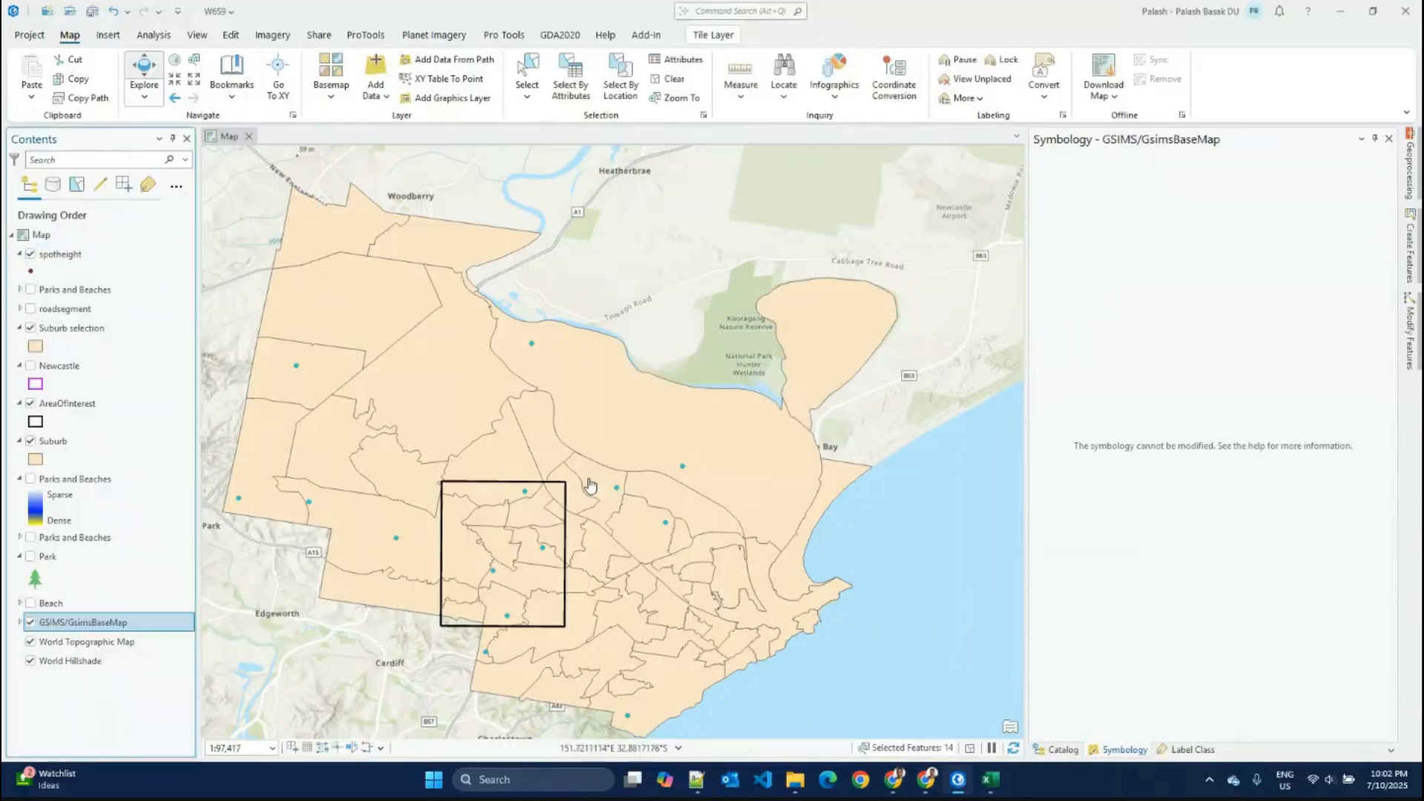
Step: Expand the GSIMS/GsimsBaseMap layer to list its sublayers and check which options are available for District Headquarter
{"action": "right_click", "coordinate": [99, 628]}
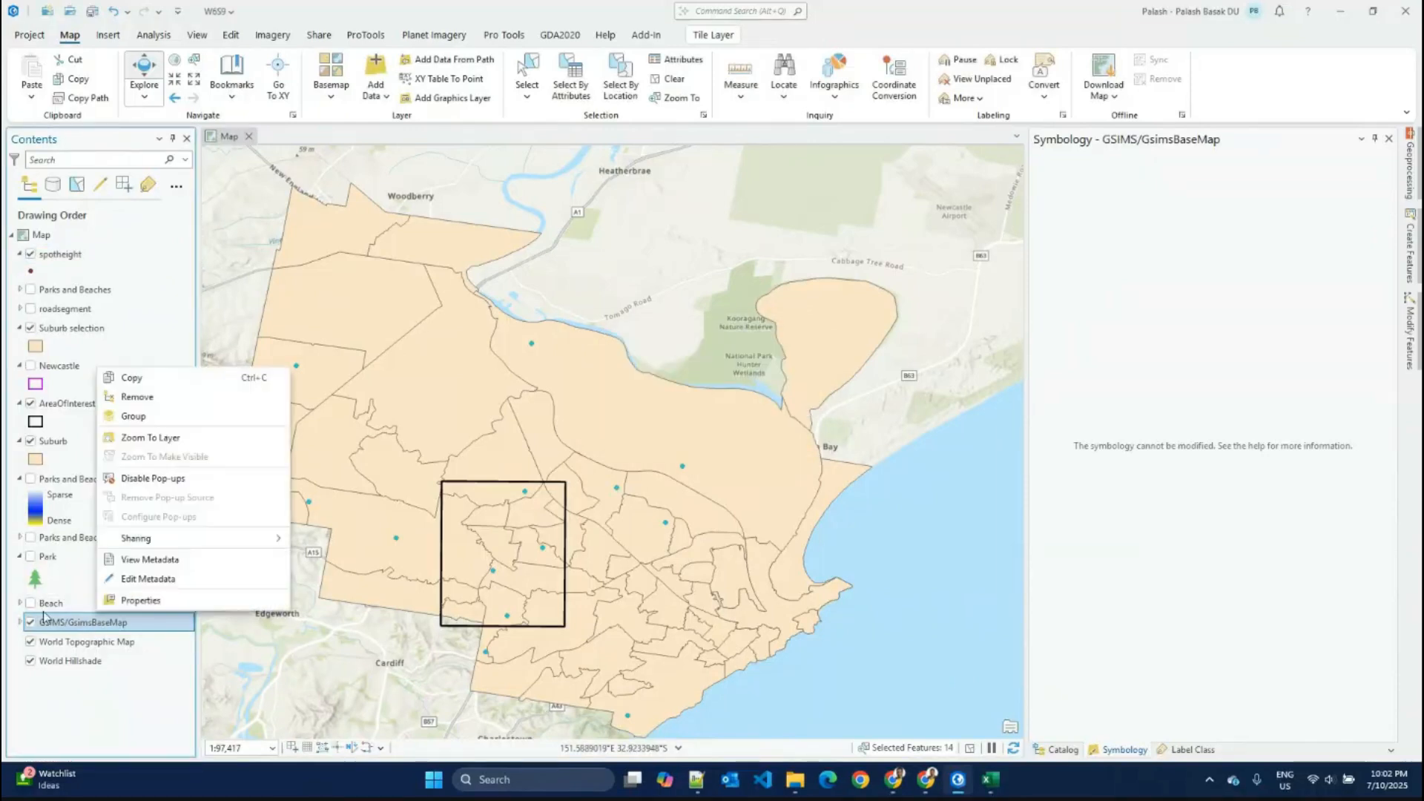
{"action": "left_click", "coordinate": [21, 624]}
{"action": "left_click", "coordinate": [20, 624]}
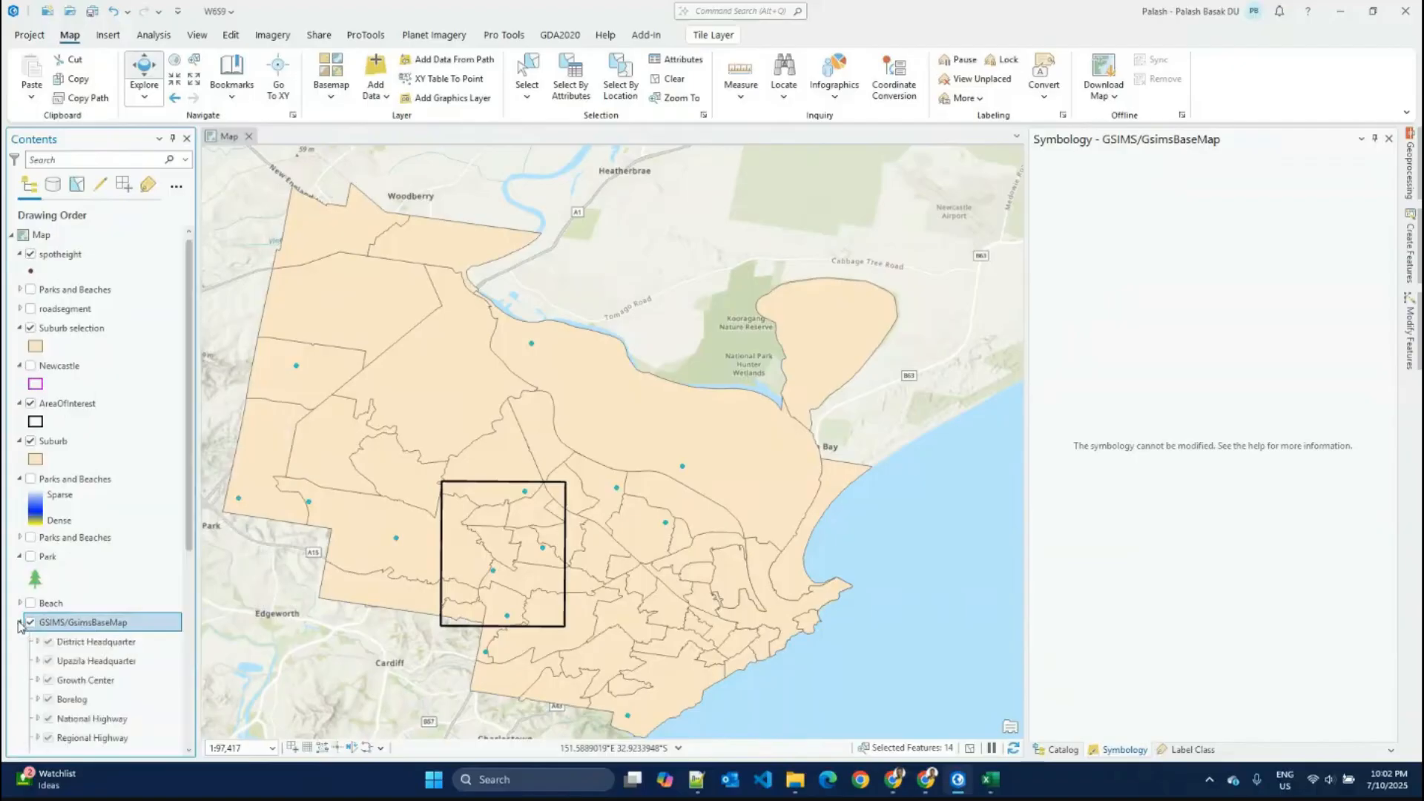
{"action": "left_click", "coordinate": [134, 643]}
{"action": "right_click", "coordinate": [134, 645]}
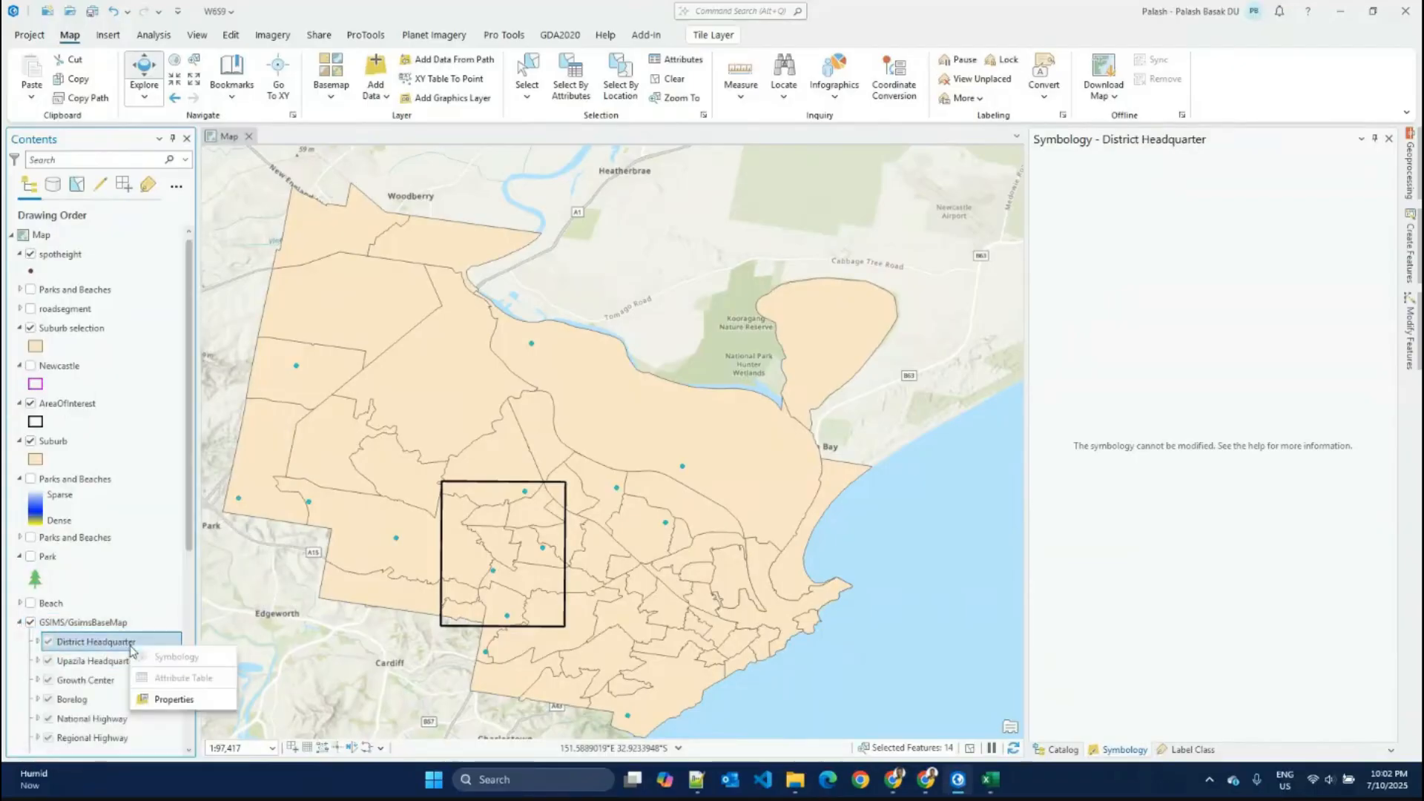
{"action": "left_click", "coordinate": [95, 650]}
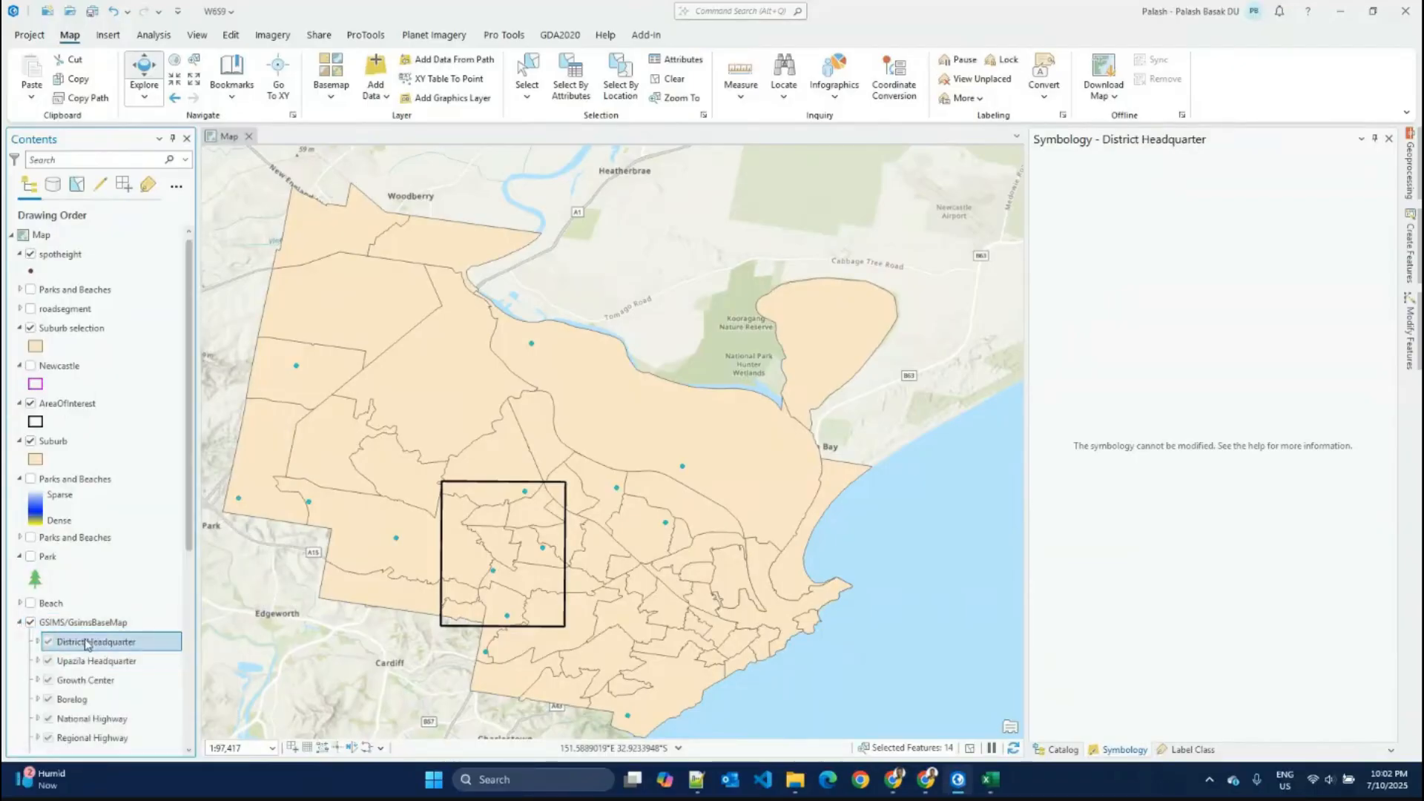
Step: Zoom the map to the GSIMS/GsimsBaseMap layer and inspect its detail around the Dhaka division at closer scales
{"action": "right_click", "coordinate": [72, 630]}
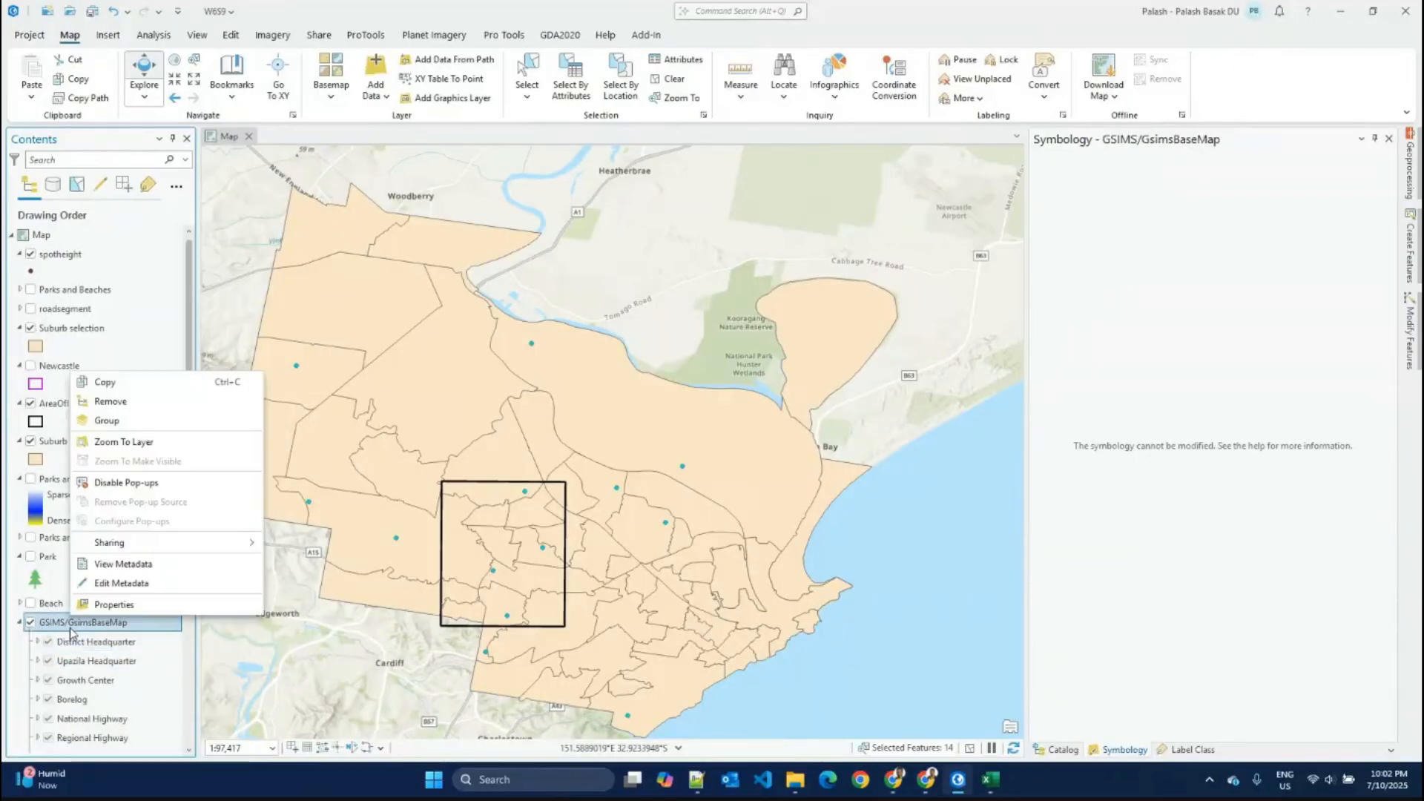
{"action": "left_click", "coordinate": [174, 443]}
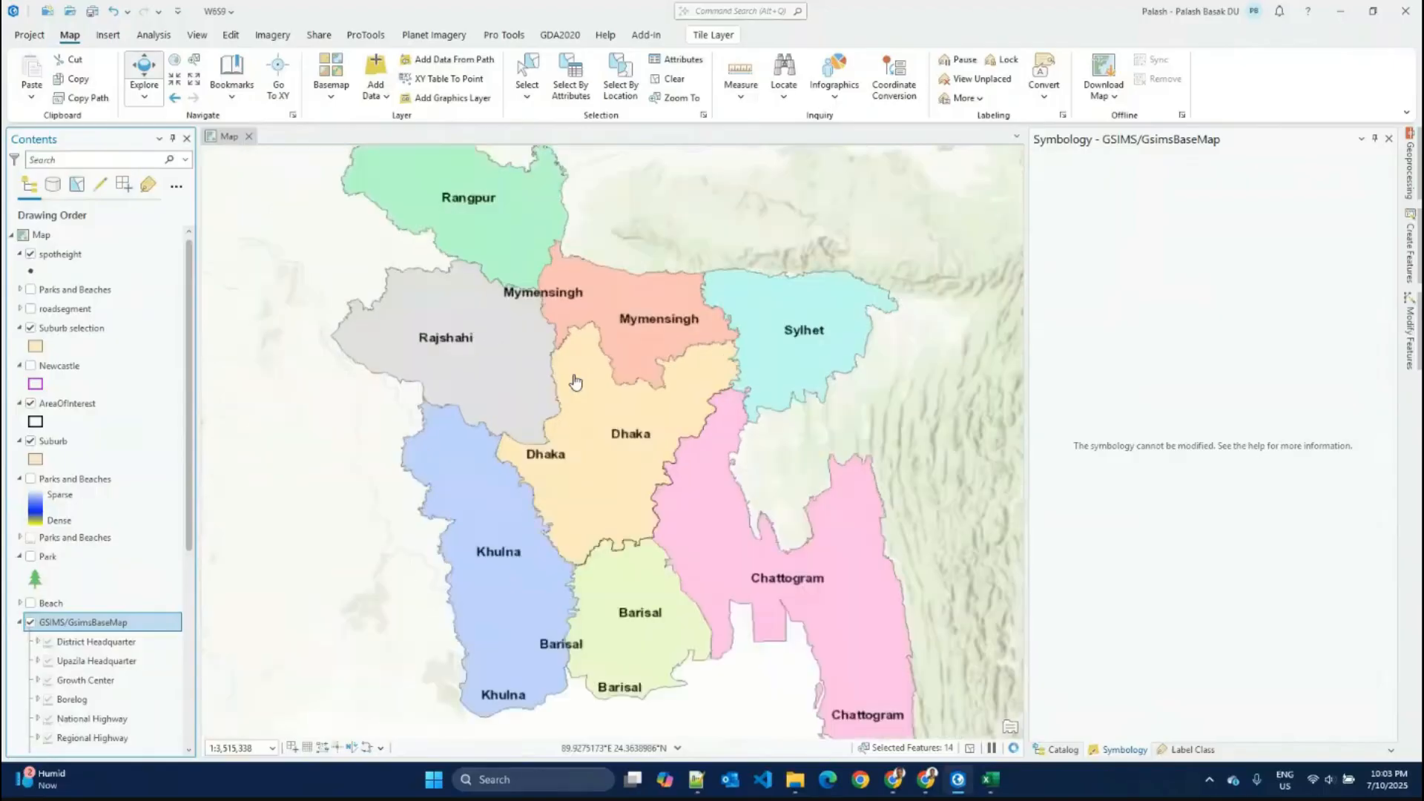
{"action": "scroll", "coordinate": [575, 381], "scroll_direction": "up", "scroll_amount": 3}
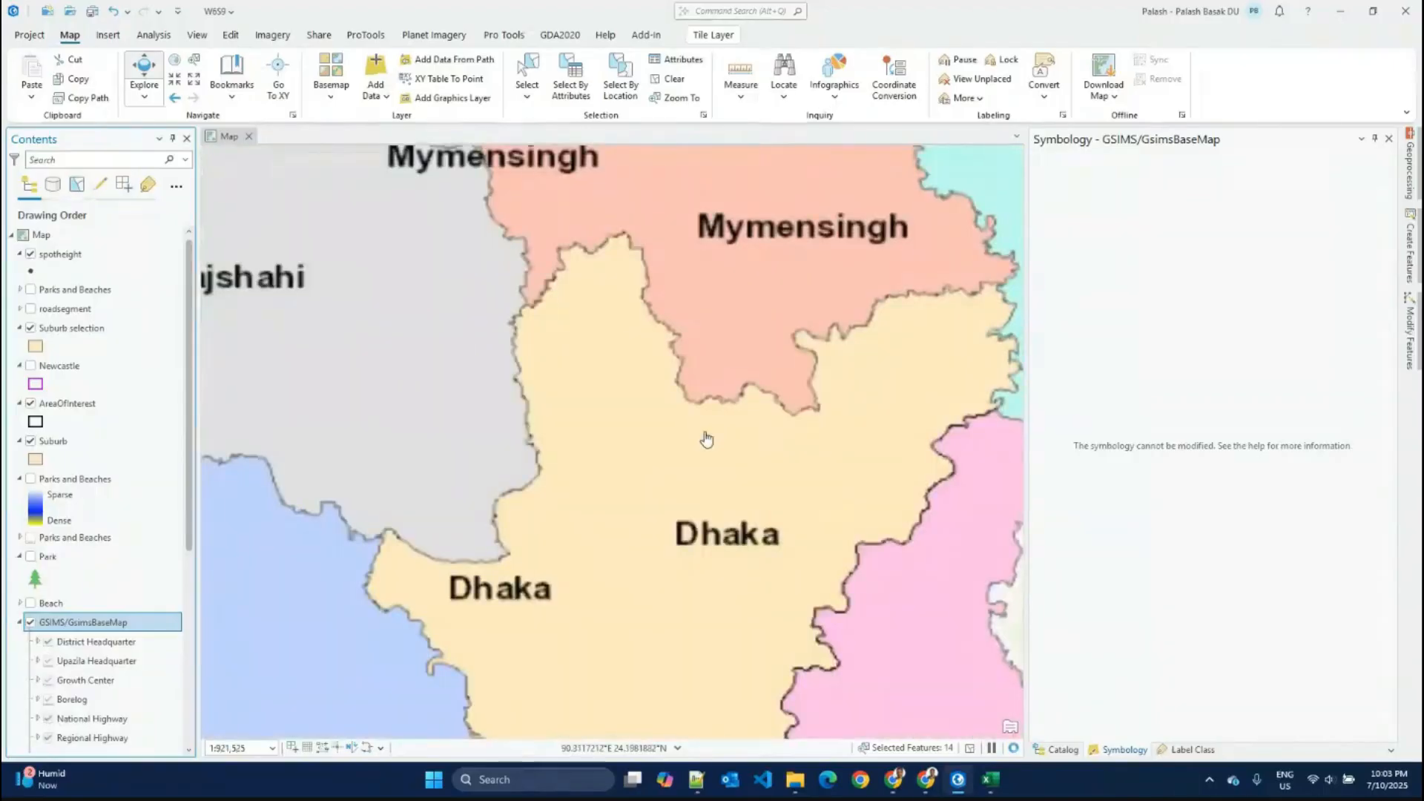
{"action": "scroll", "coordinate": [706, 439], "scroll_direction": "up", "scroll_amount": 1}
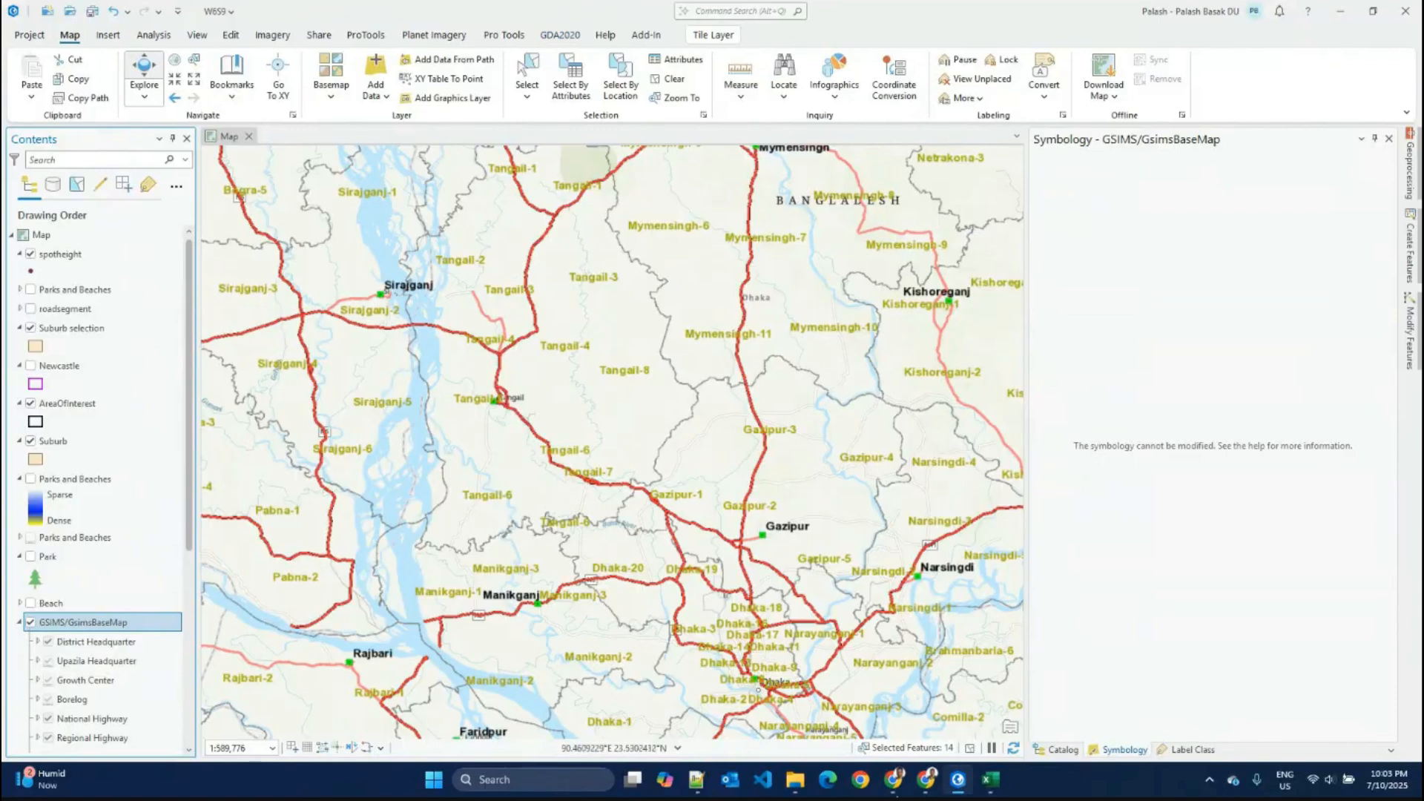
Step: Switch to the browser, return to the root services directory, and examine the Covid_19_BD_Time_series_cases FeatureServer's properties and supported operations
{"action": "mouse_move", "coordinate": [922, 785]}
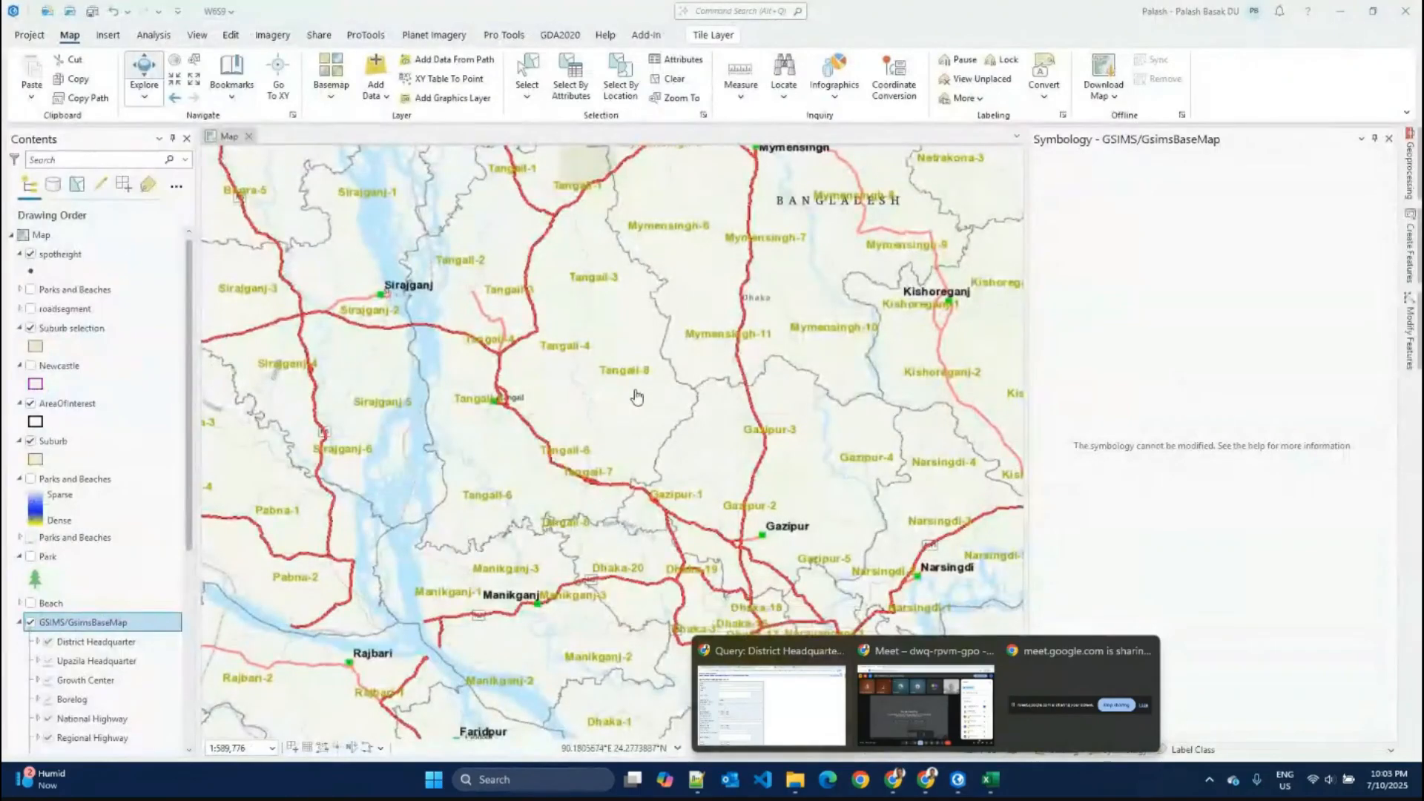
{"action": "left_click", "coordinate": [772, 683]}
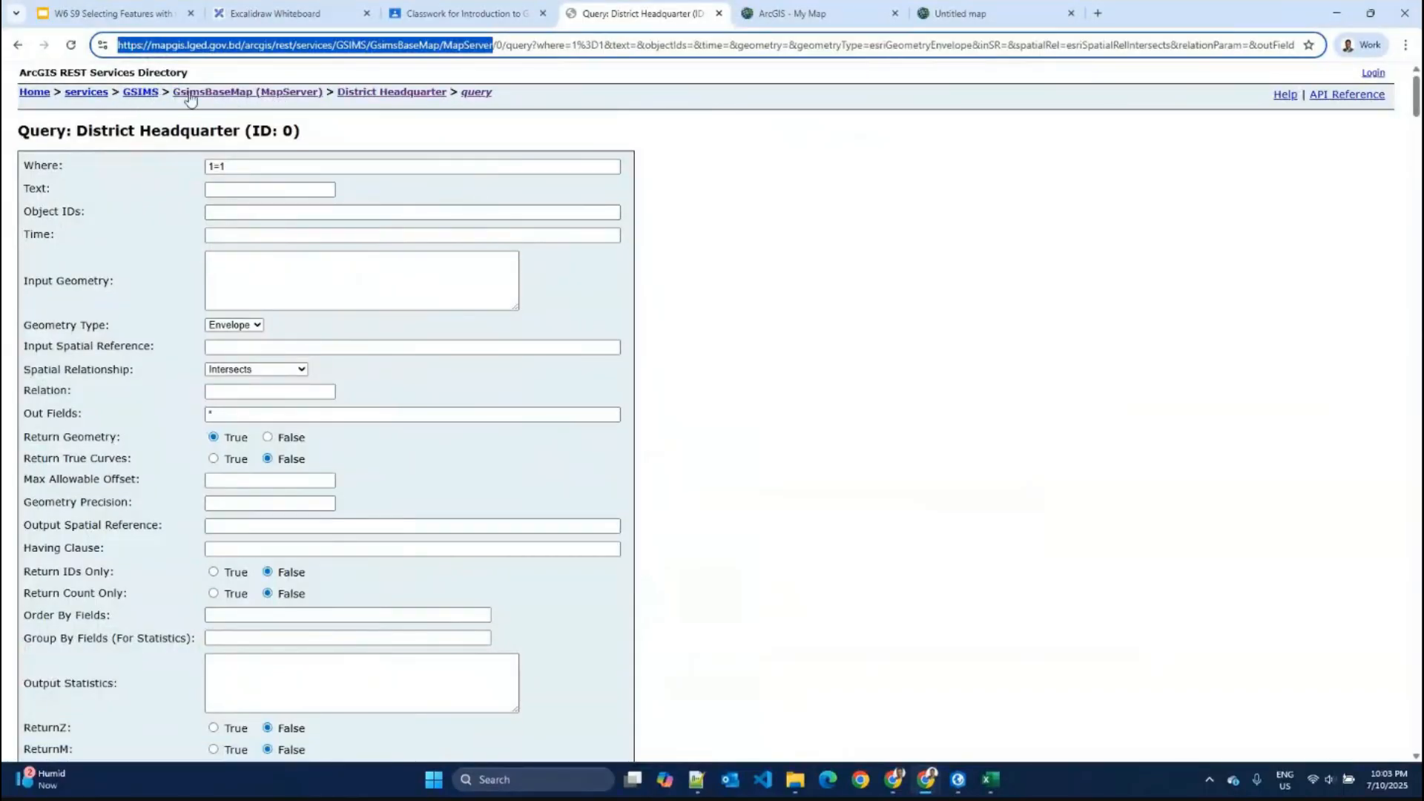
{"action": "left_click", "coordinate": [97, 97]}
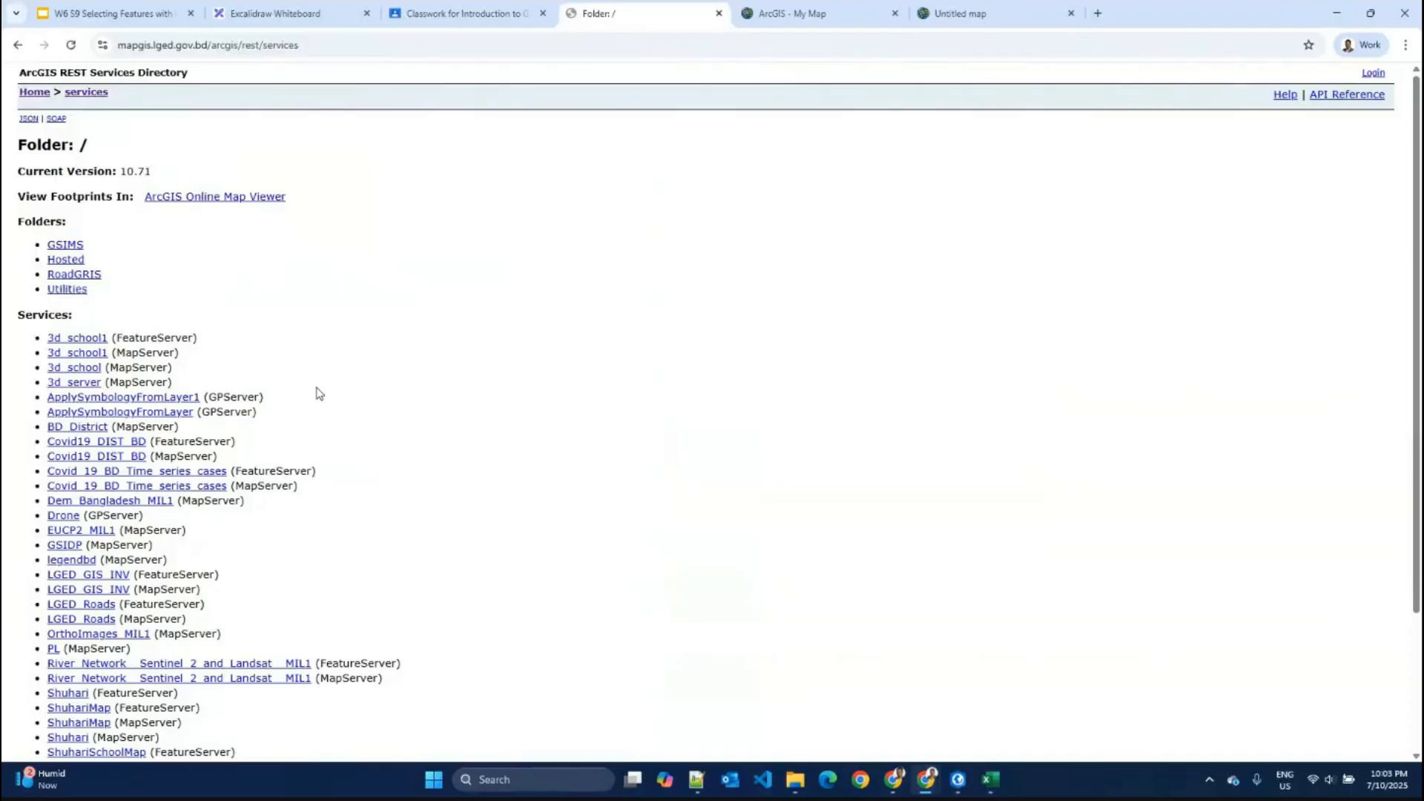
{"action": "scroll", "coordinate": [317, 393], "scroll_direction": "down", "scroll_amount": 2}
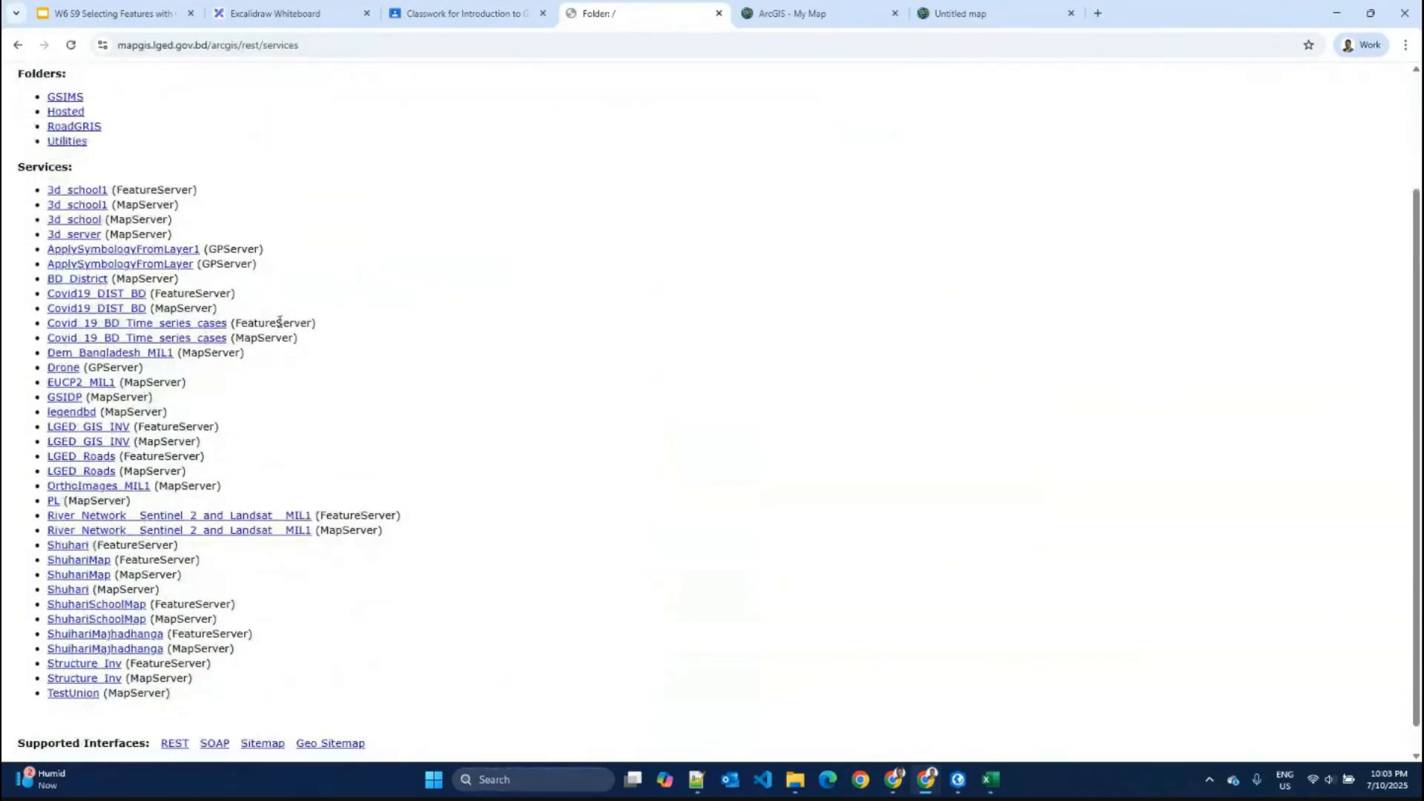
{"action": "left_click", "coordinate": [167, 325]}
{"action": "scroll", "coordinate": [333, 404], "scroll_direction": "down", "scroll_amount": 2}
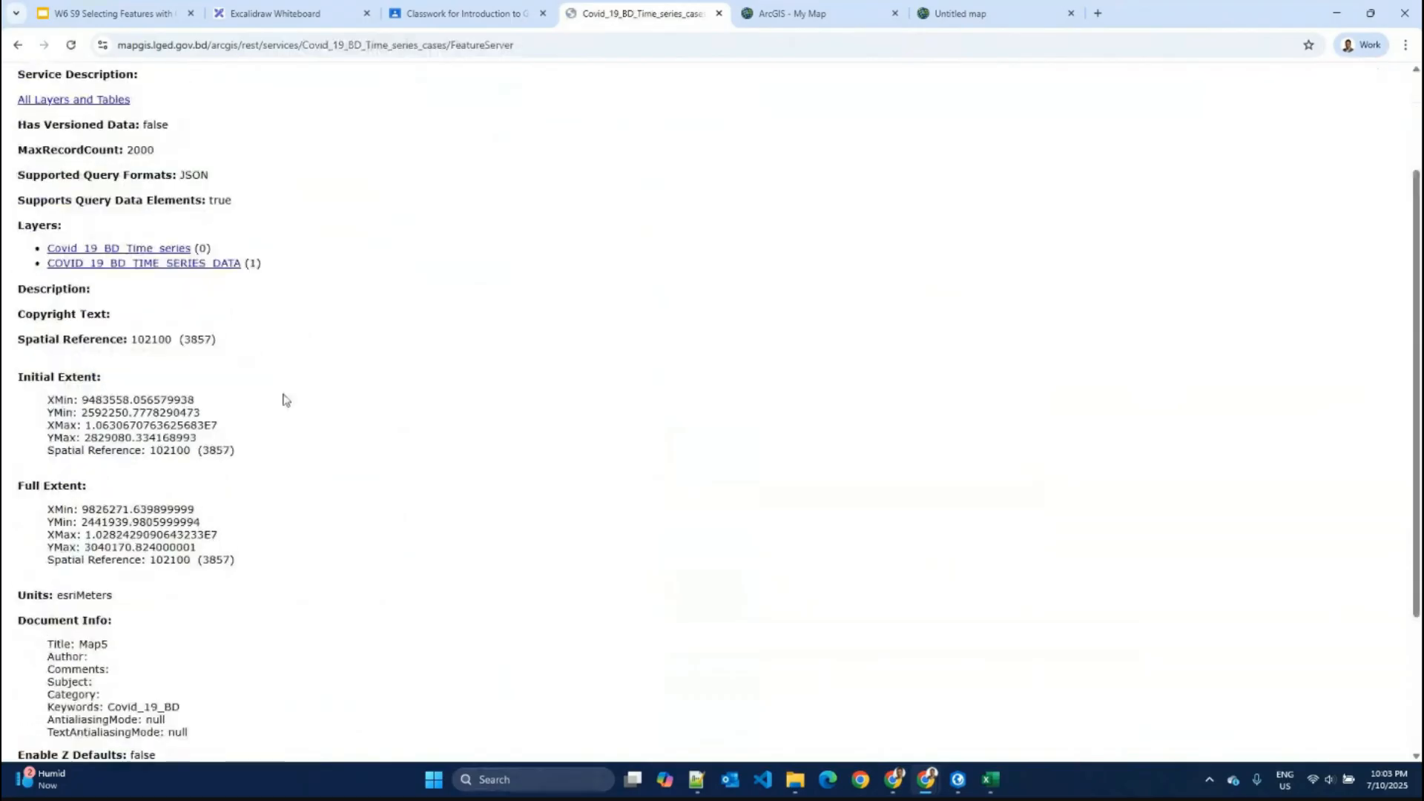
{"action": "scroll", "coordinate": [252, 371], "scroll_direction": "down", "scroll_amount": 3}
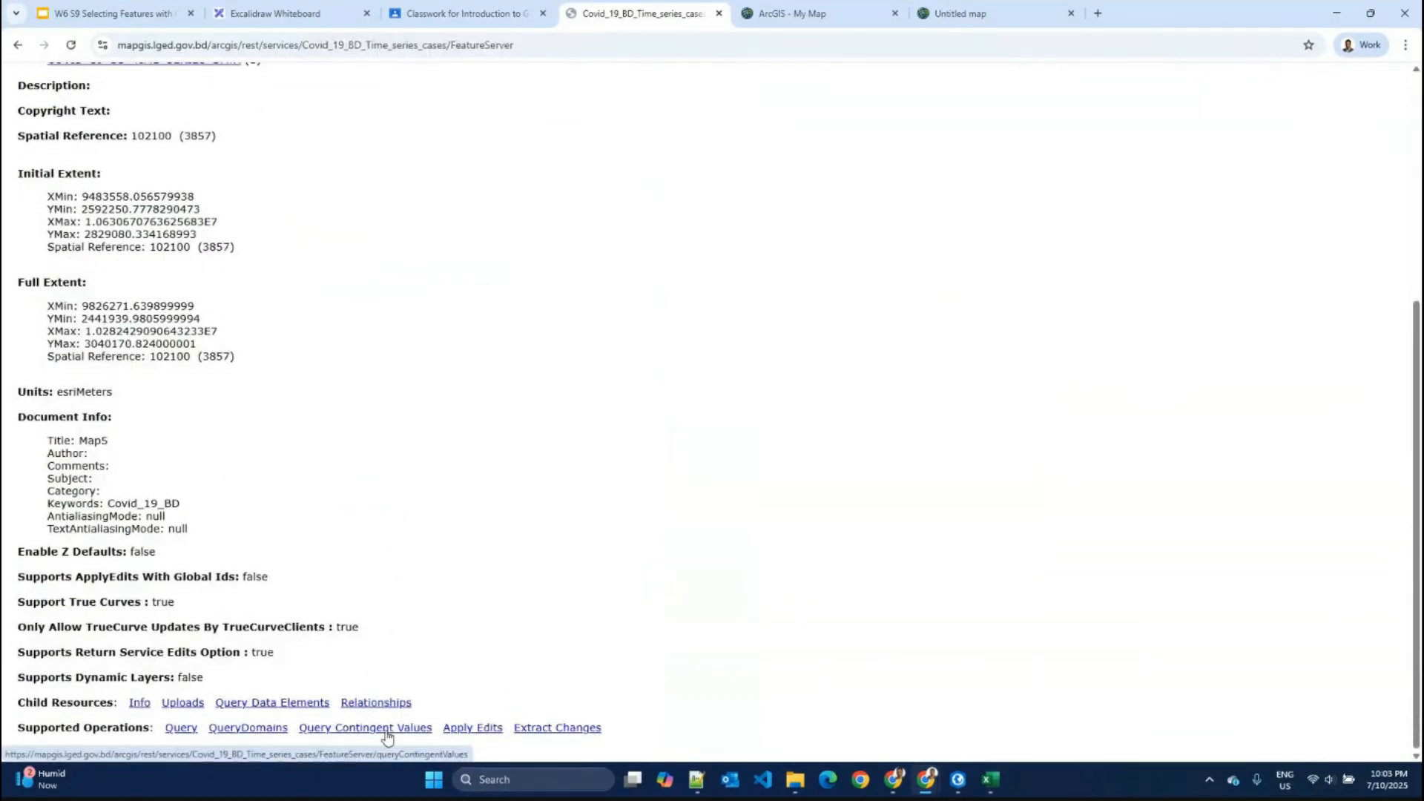
Step: Read the item information of the Covid_19_BD_Time_series_cases service, and return to its FeatureServer page to look over the details
{"action": "left_click", "coordinate": [140, 704]}
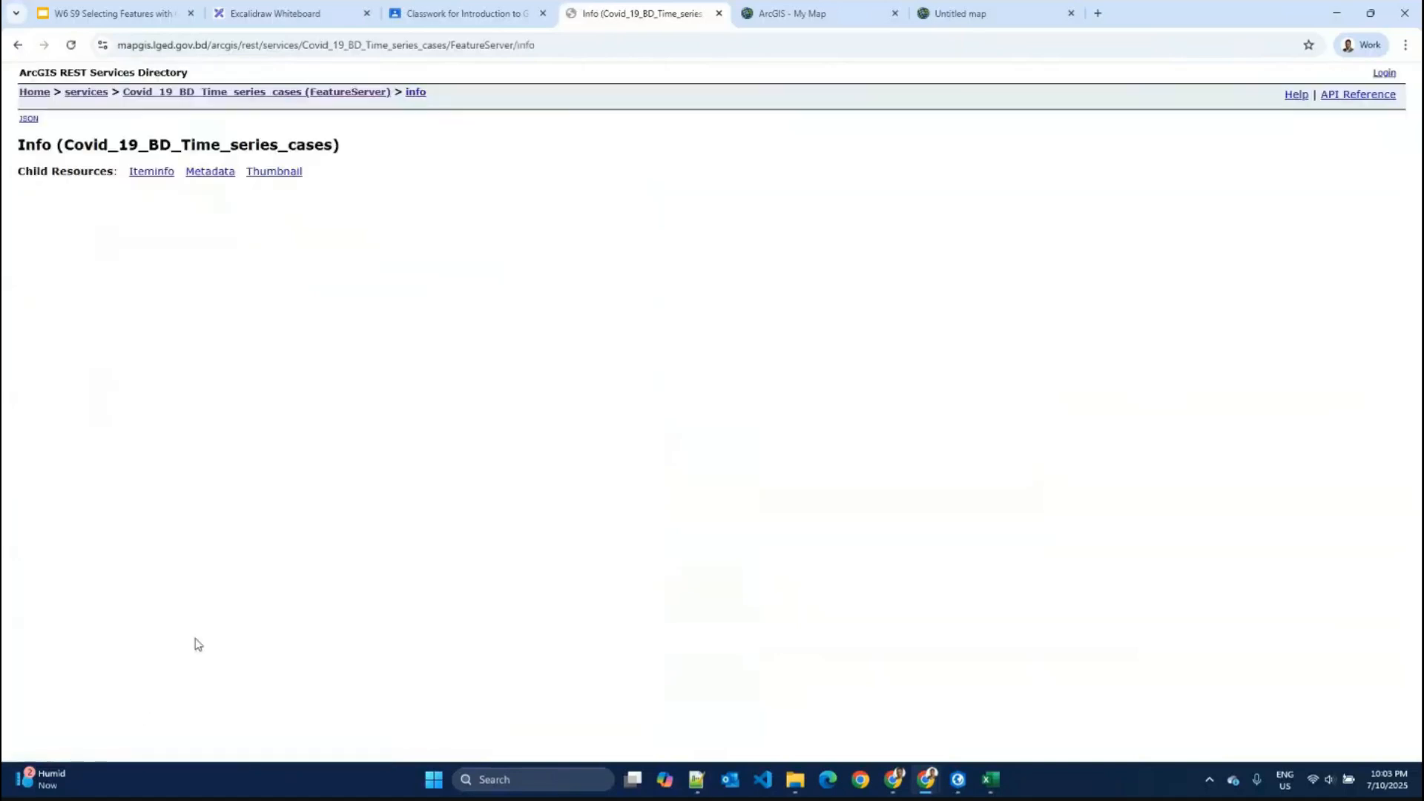
{"action": "left_click", "coordinate": [150, 174]}
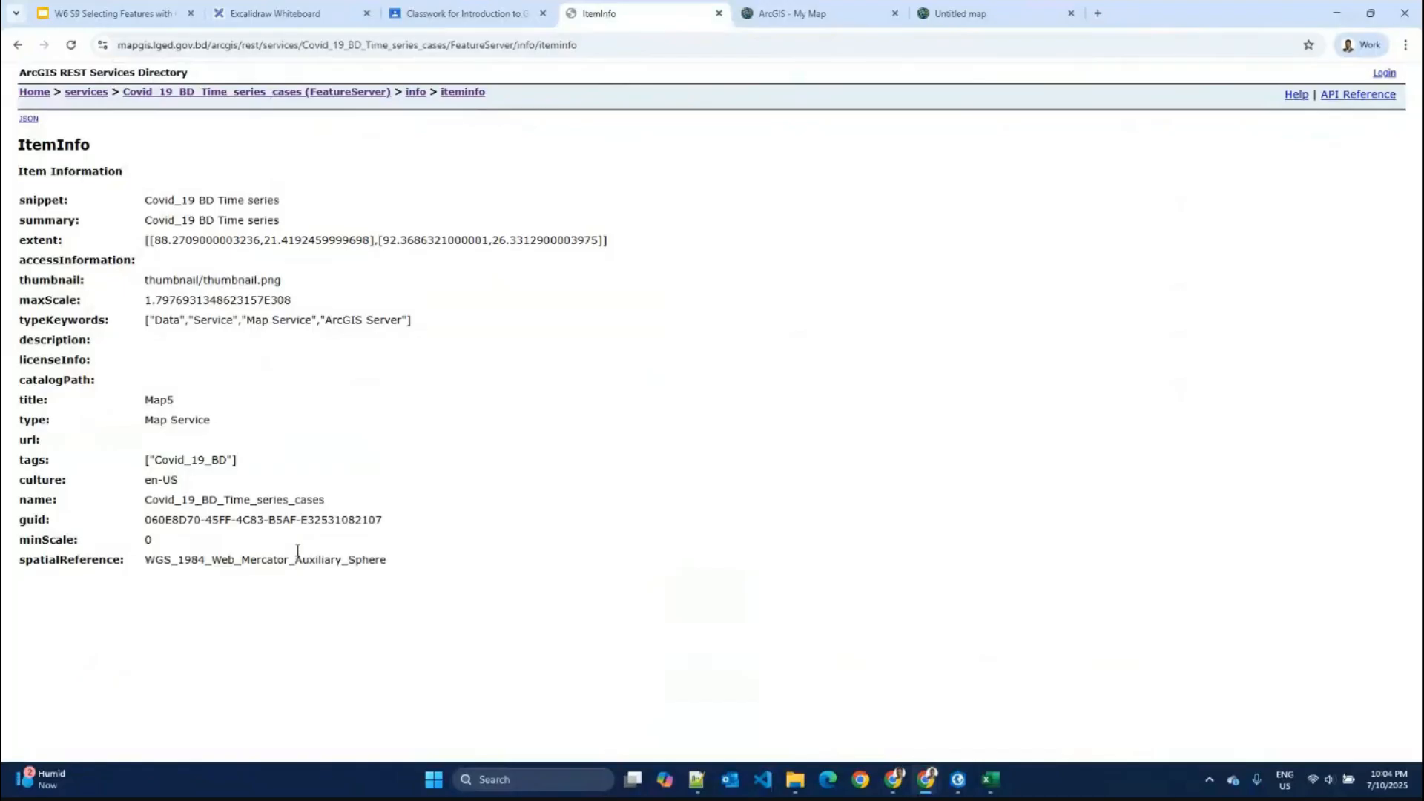
{"action": "left_click", "coordinate": [365, 93]}
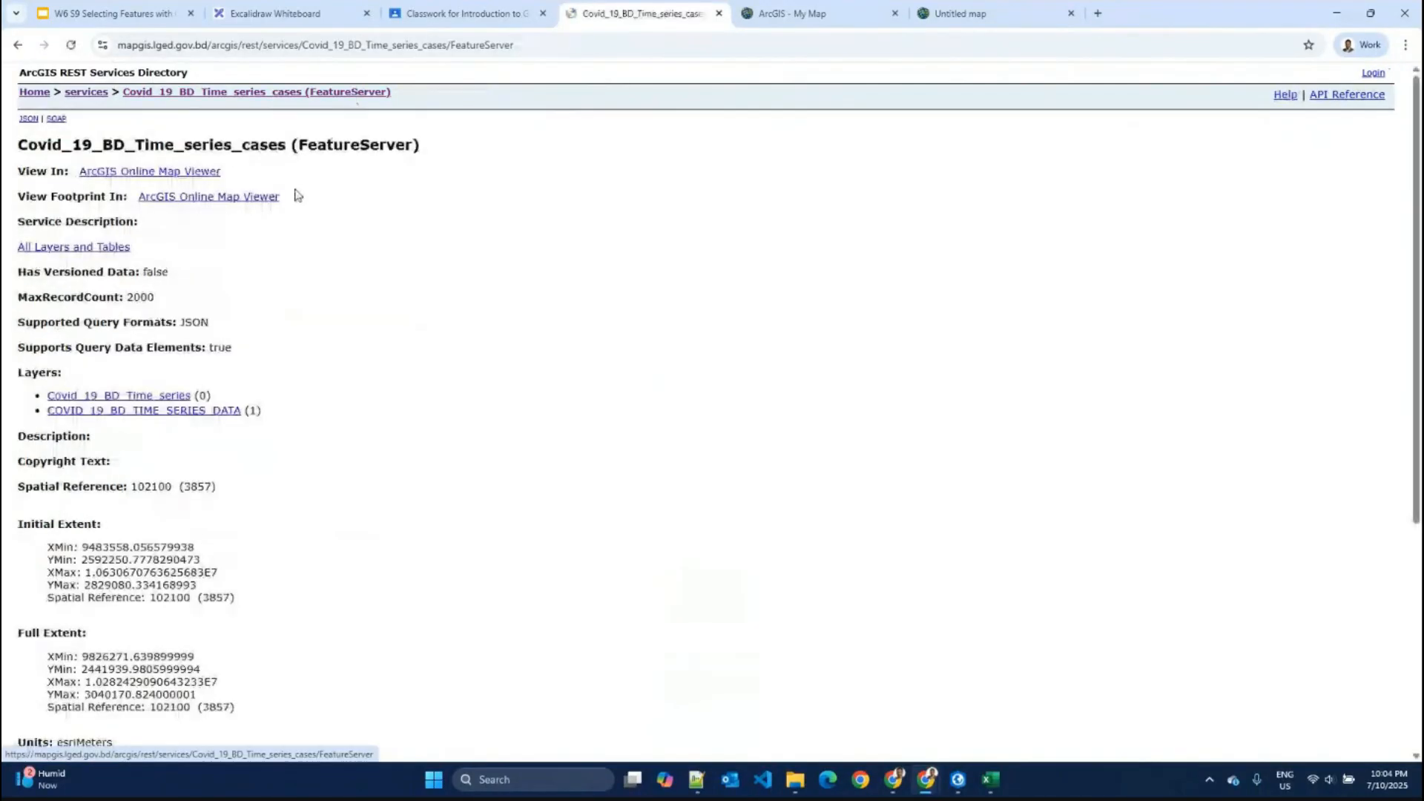
{"action": "scroll", "coordinate": [390, 601], "scroll_direction": "down", "scroll_amount": 5}
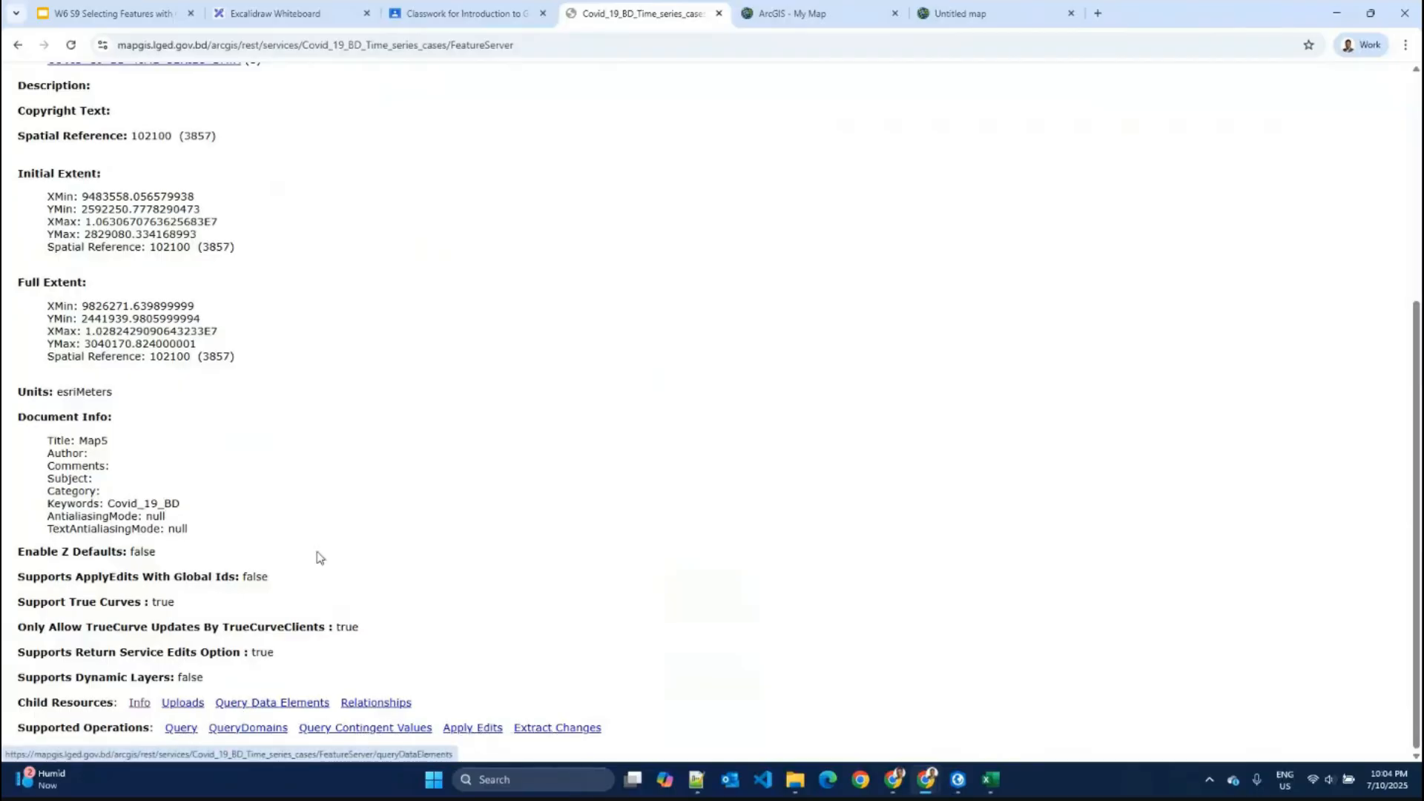
{"action": "scroll", "coordinate": [338, 501], "scroll_direction": "up", "scroll_amount": 5}
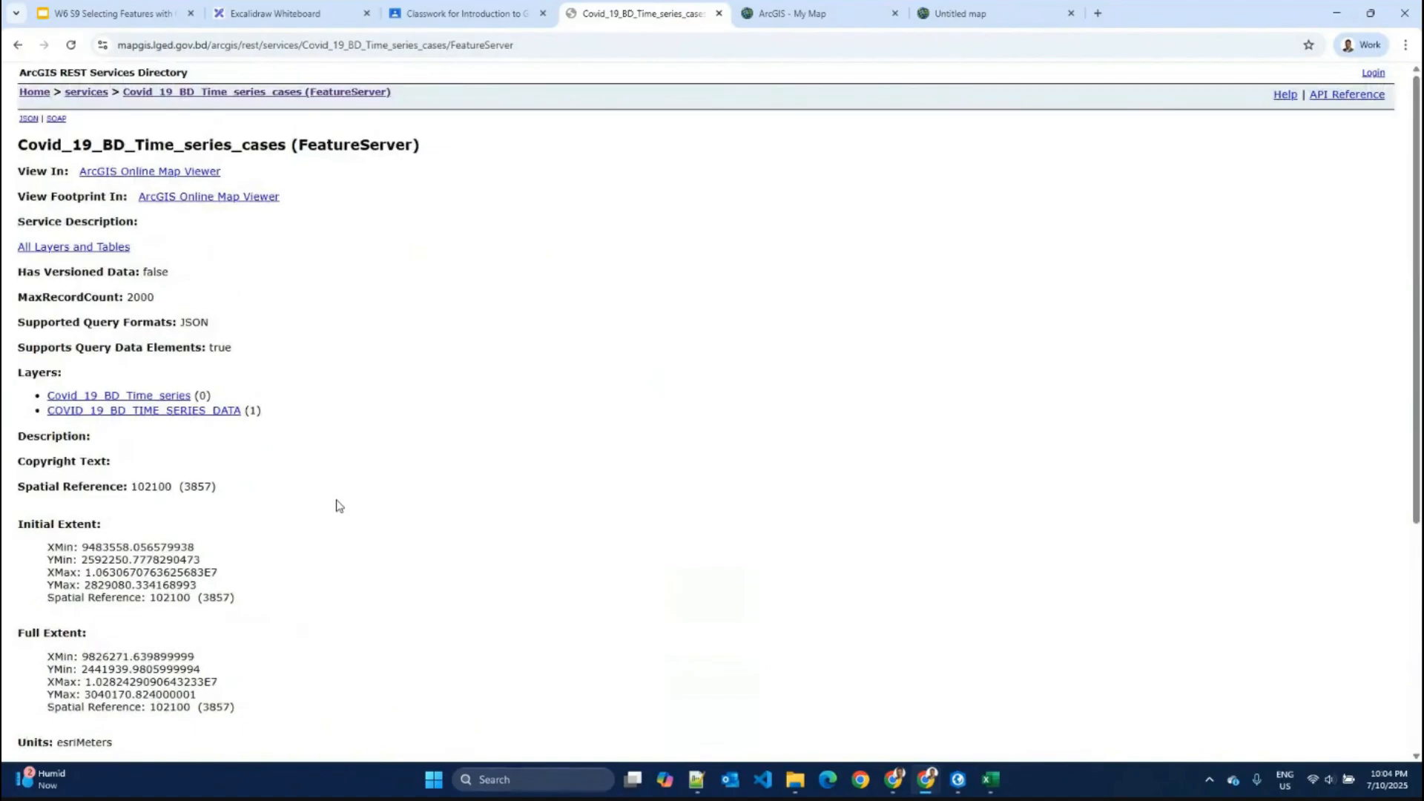
Step: Revisit the root services directory to compare the listed services, and go back to the Covid_19_BD_Time_series_cases FeatureServer page
{"action": "left_click", "coordinate": [103, 94]}
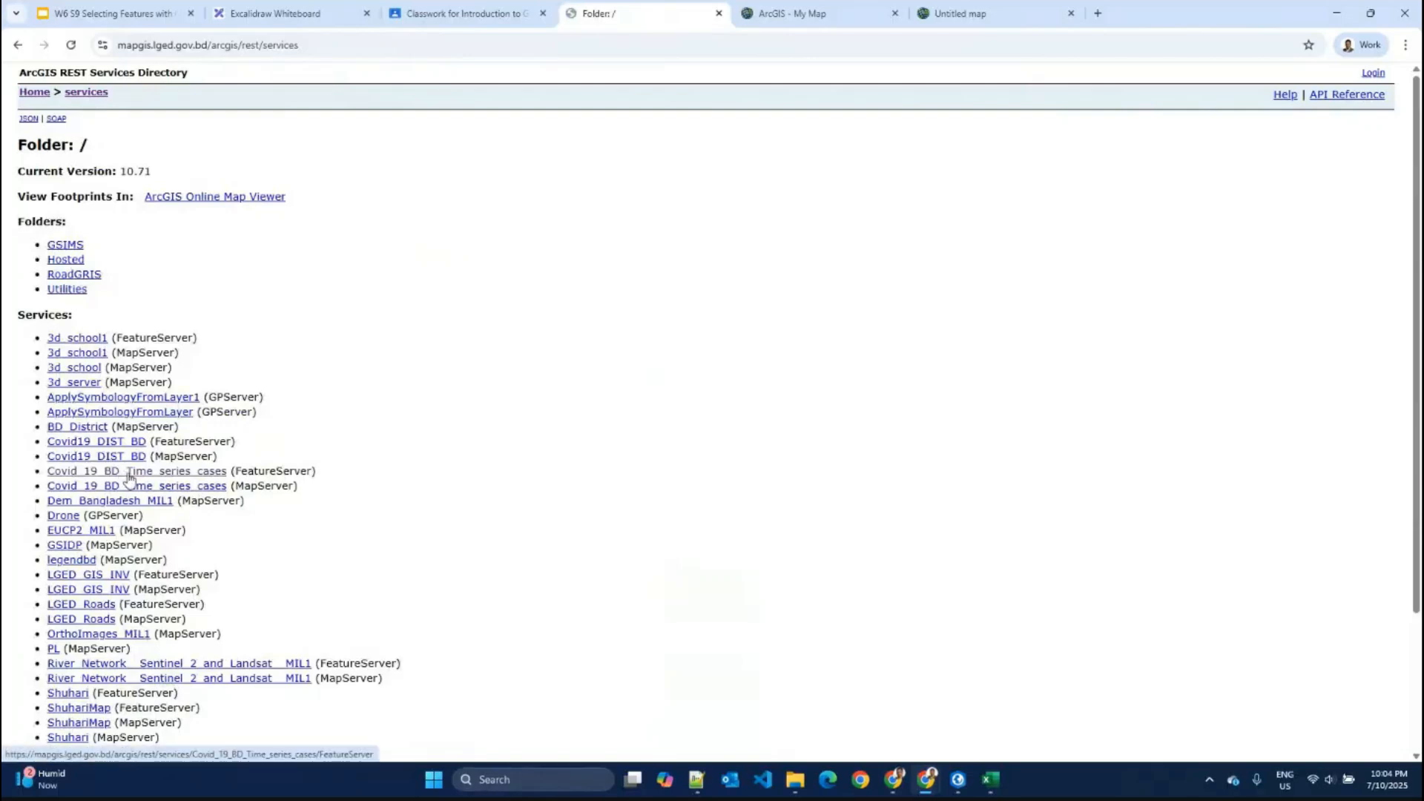
{"action": "left_click", "coordinate": [164, 476]}
{"action": "left_click", "coordinate": [93, 93]}
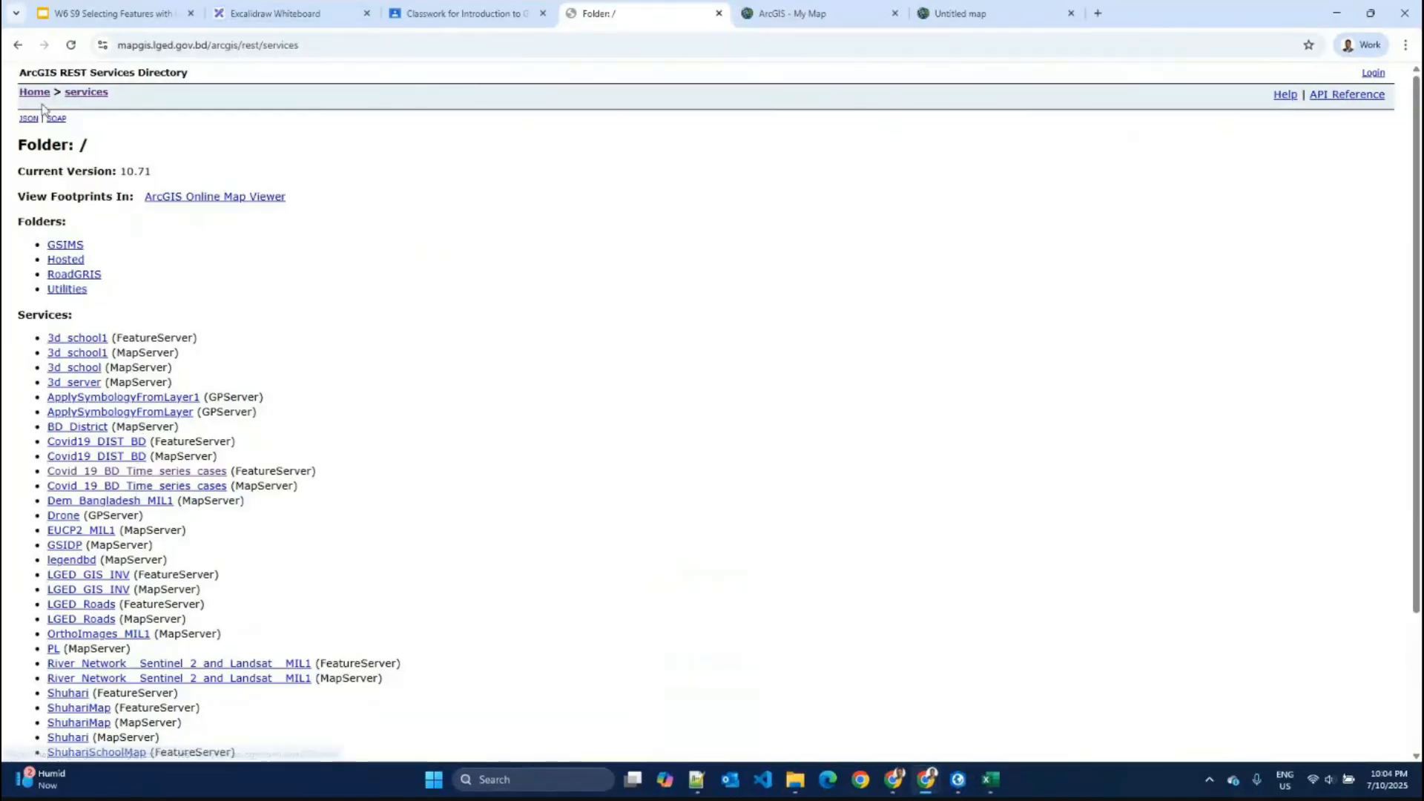
{"action": "left_click", "coordinate": [17, 46]}
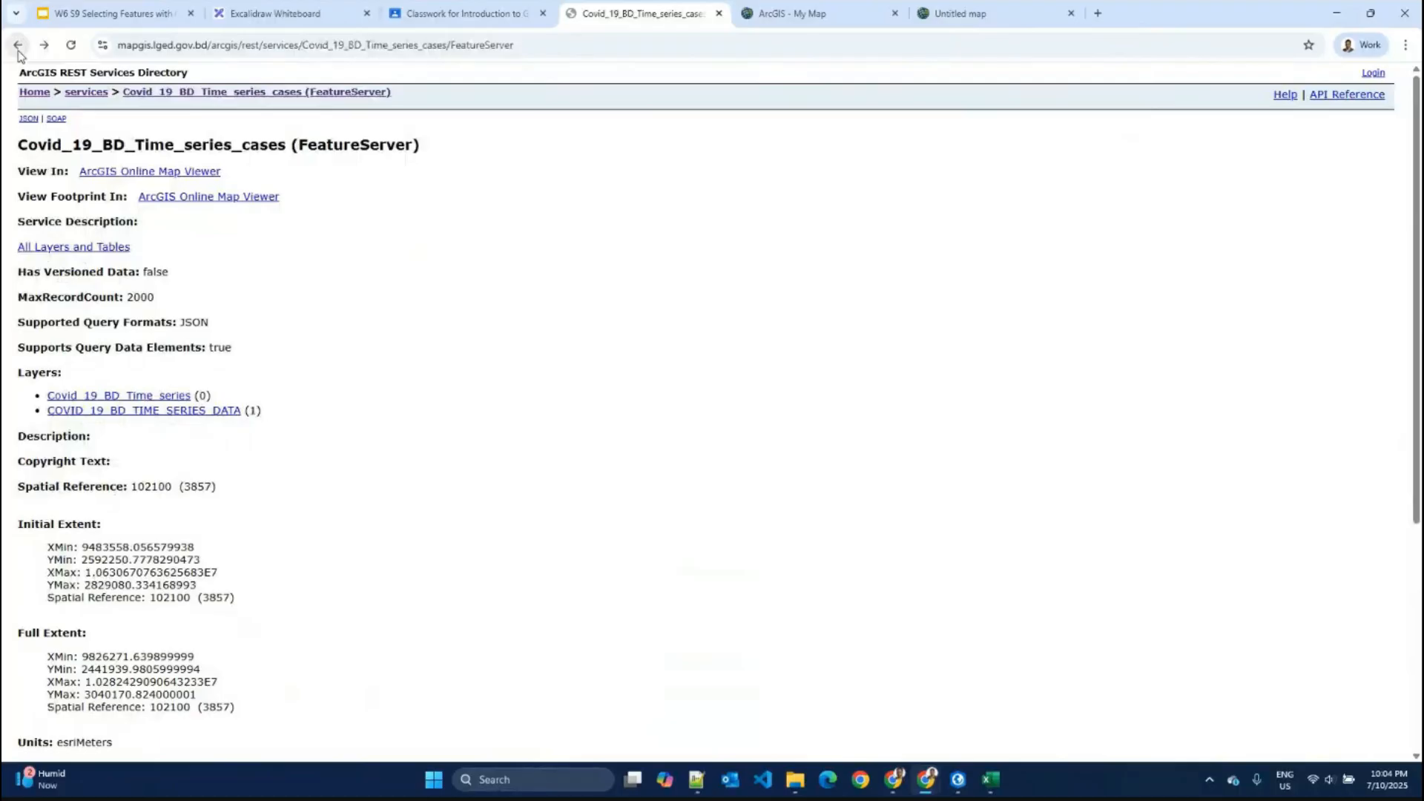
Step: Return to the root folder of the REST services directory and look through its full list of folders and services
{"action": "left_click", "coordinate": [18, 49]}
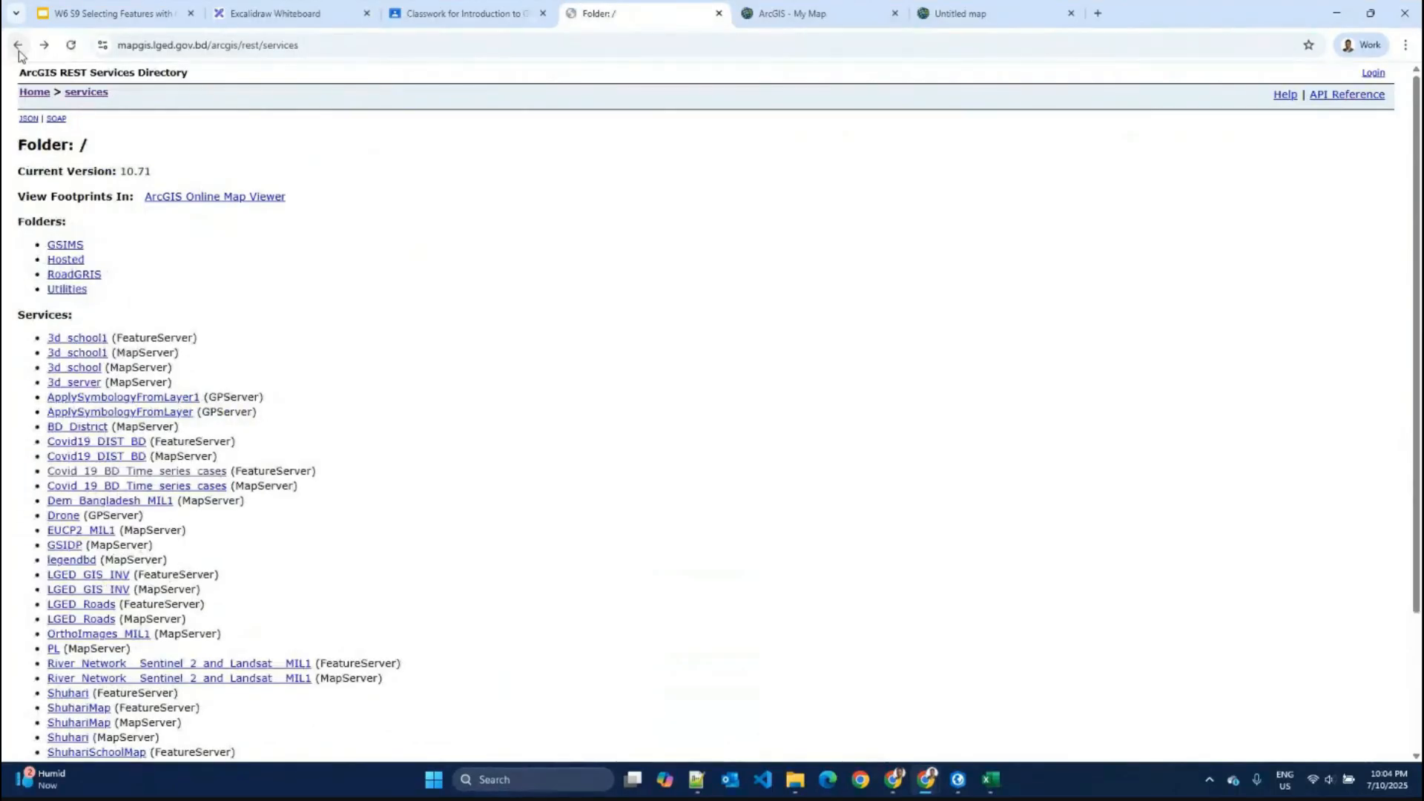
{"action": "left_click", "coordinate": [18, 49]}
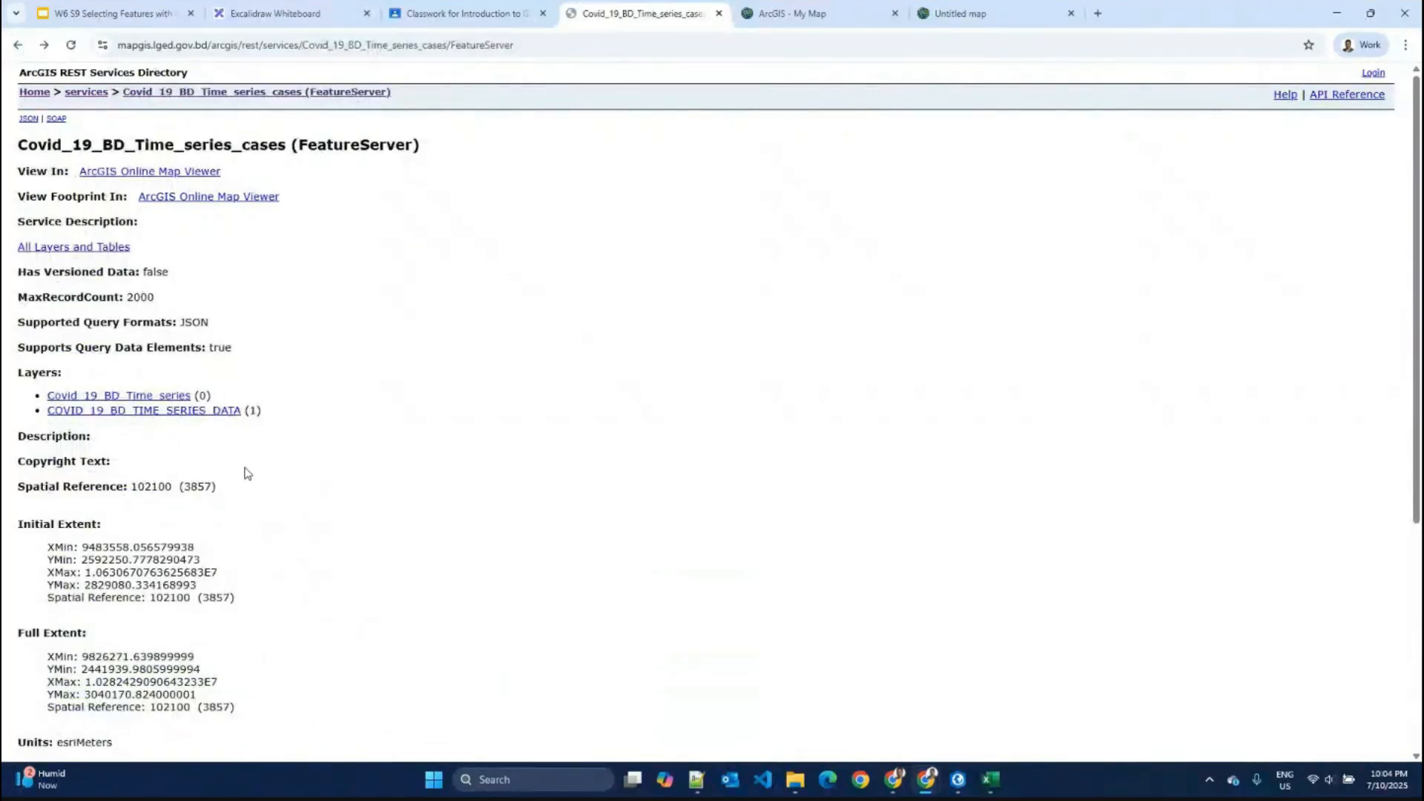
{"action": "left_click", "coordinate": [86, 92]}
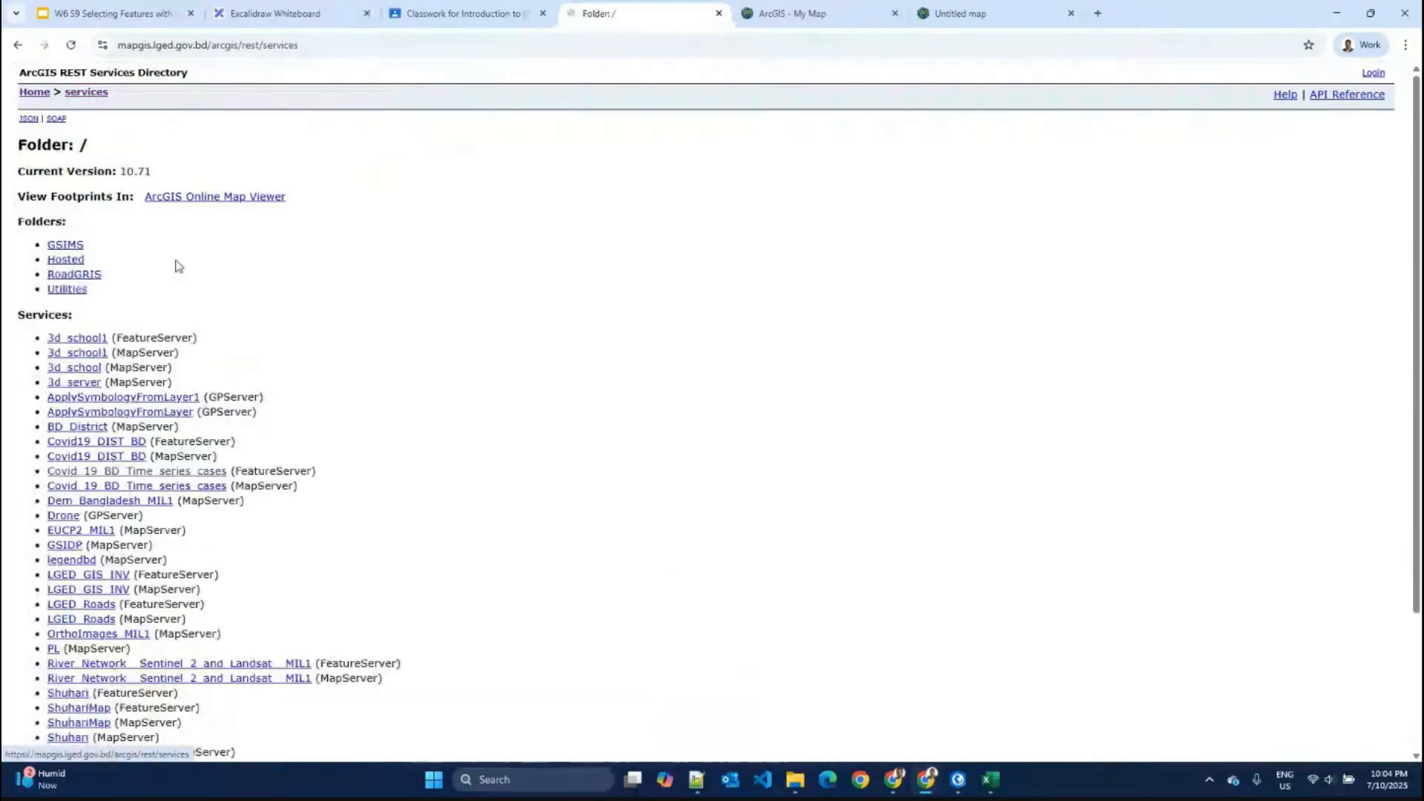
{"action": "scroll", "coordinate": [290, 495], "scroll_direction": "down", "scroll_amount": 1}
{"action": "scroll", "coordinate": [307, 511], "scroll_direction": "down", "scroll_amount": 3}
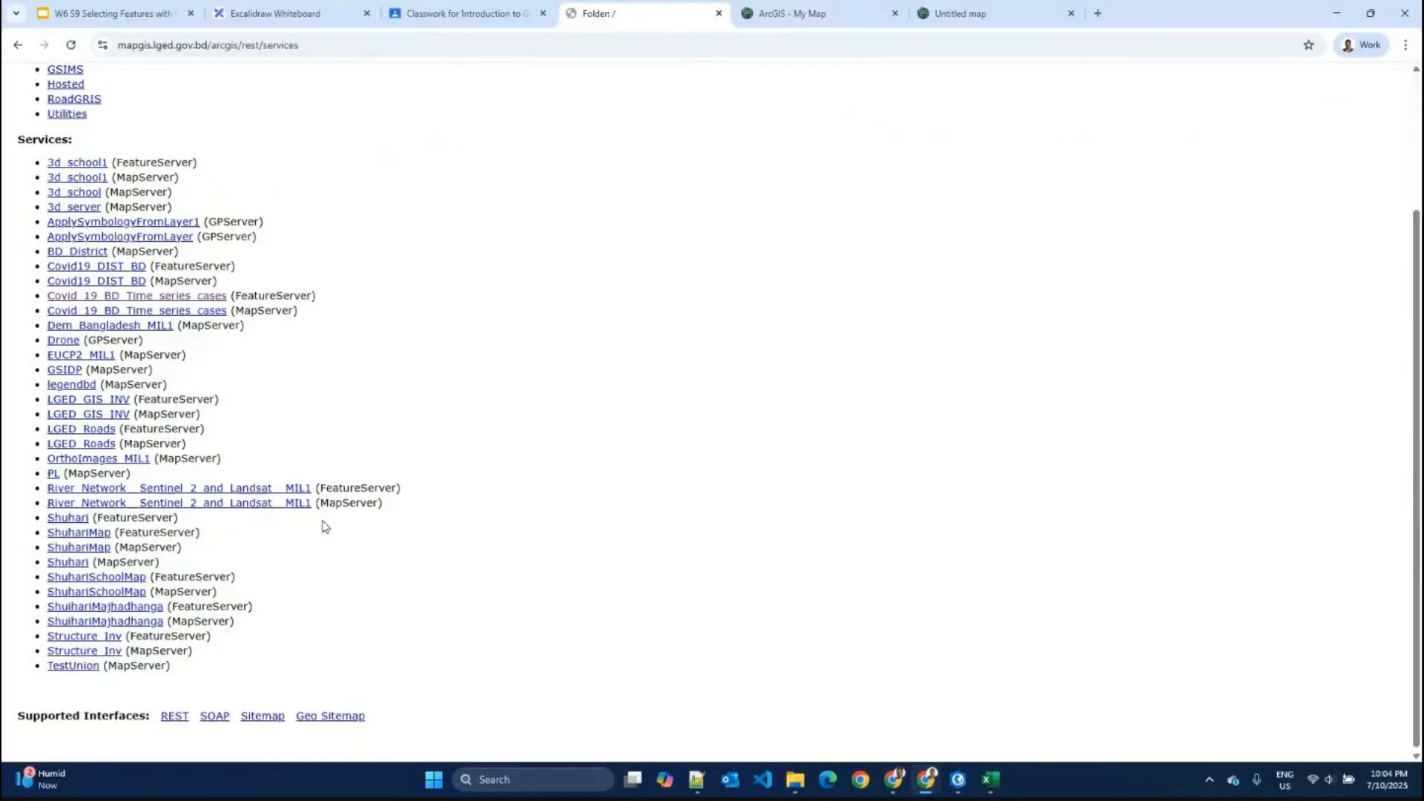
{"action": "scroll", "coordinate": [322, 526], "scroll_direction": "up", "scroll_amount": 3}
{"action": "left_click", "coordinate": [416, 45]}
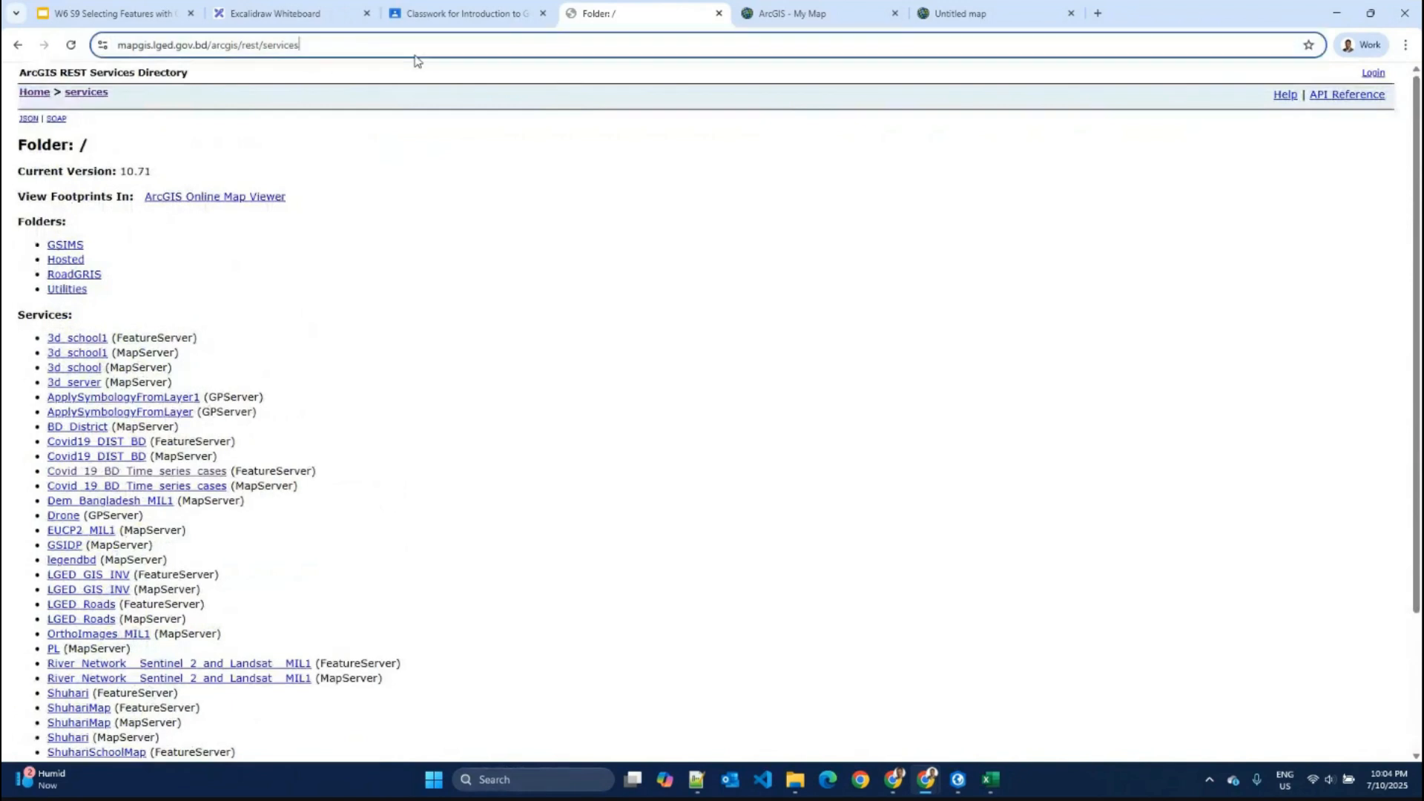
{"action": "type", "text": "https://mapgis.lged.gov.bd/arcgis/rest/services/GSIMS/GsimsBaseMap/MapServer"}
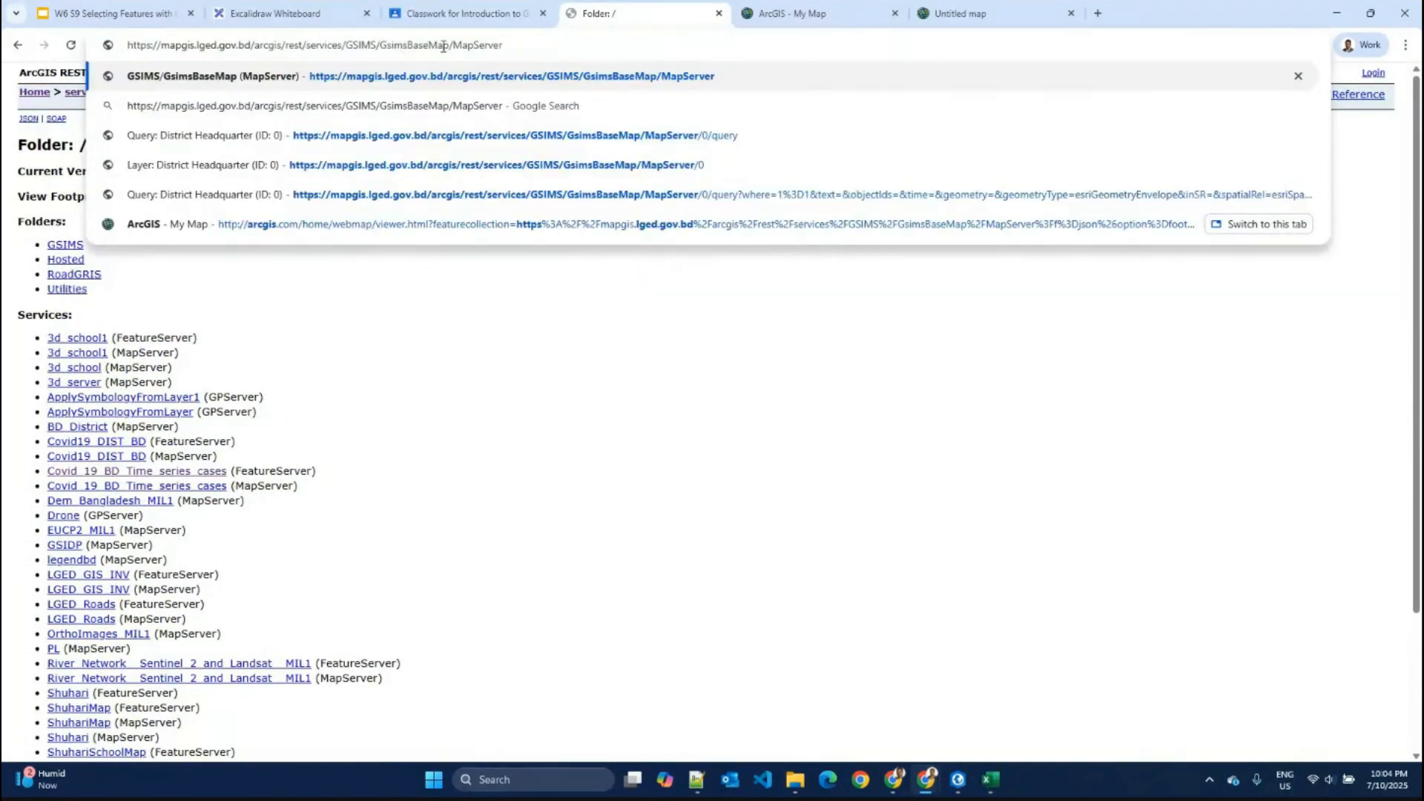
{"action": "key", "text": "Return"}
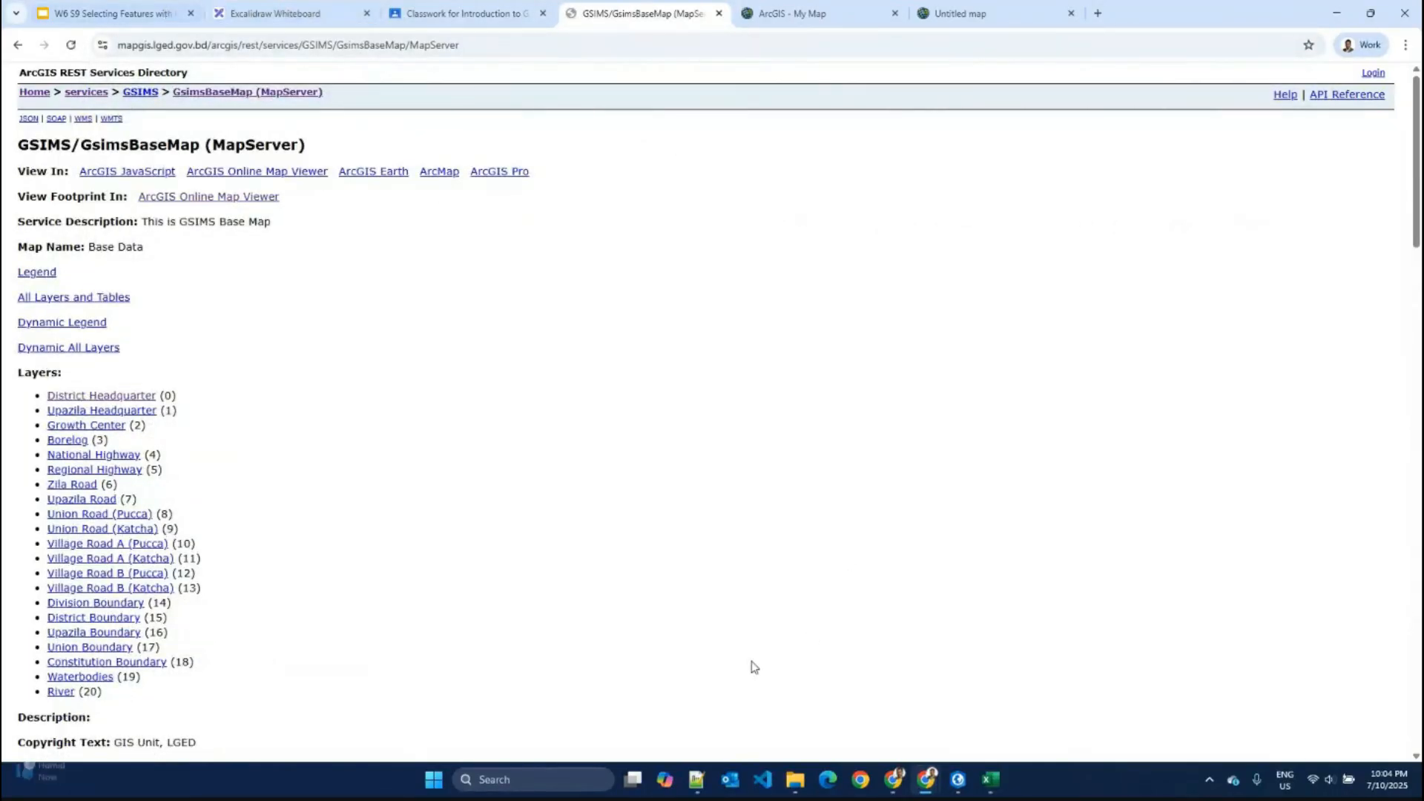
Step: Switch to the W6S9 project in ArcGIS Pro, turn off the GSIMS/GsimsBaseMap layer, and collapse its sublayer list
{"action": "left_click", "coordinate": [898, 790]}
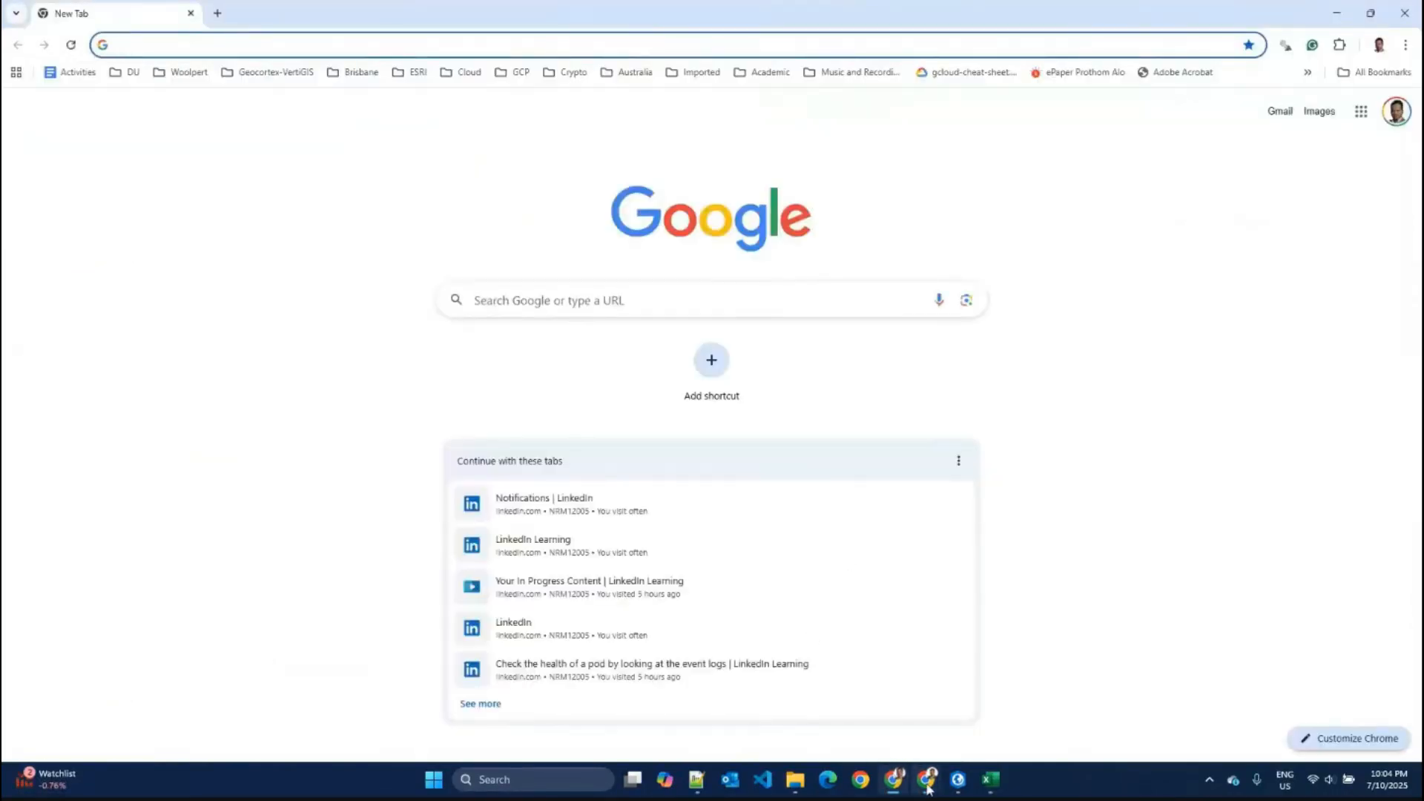
{"action": "left_click", "coordinate": [927, 781]}
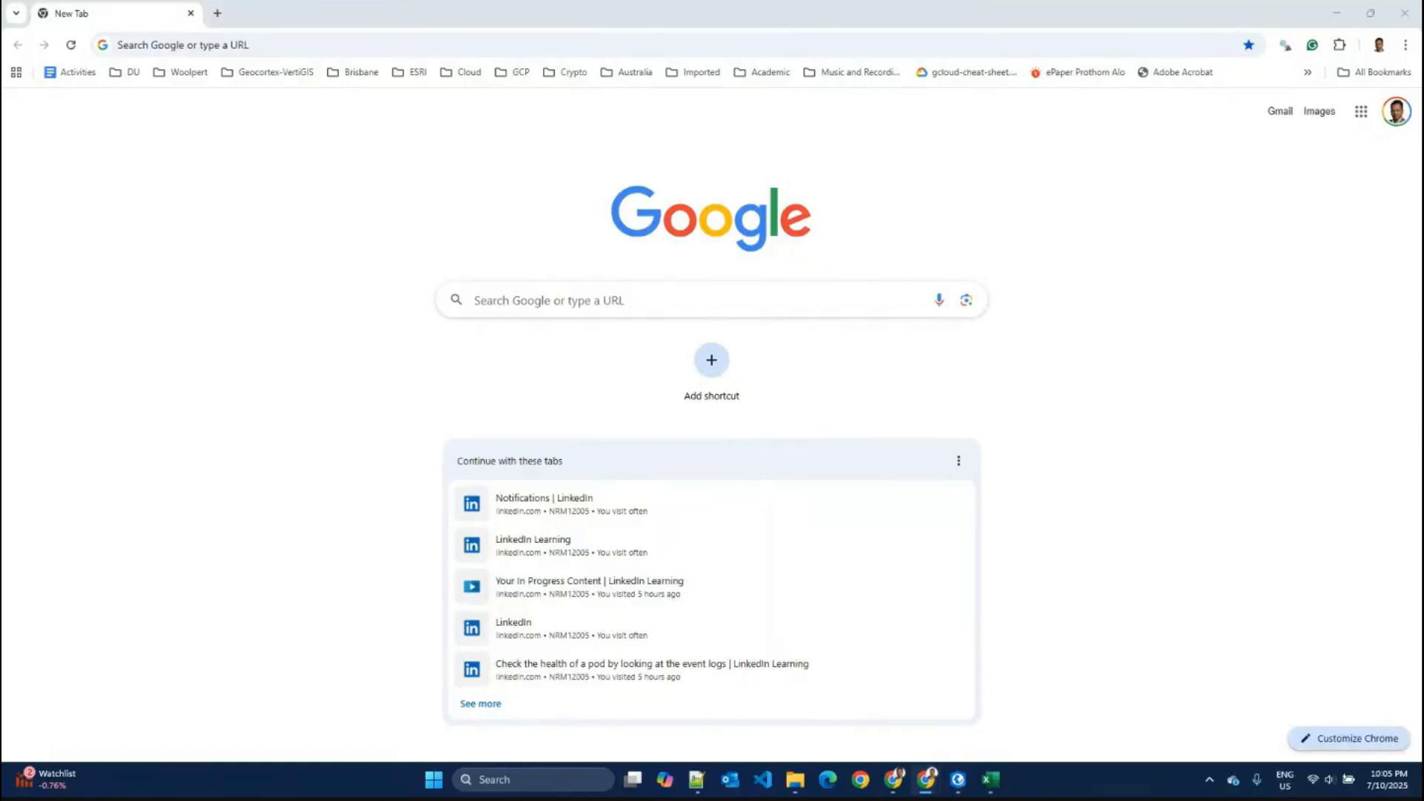
{"action": "mouse_move", "coordinate": [945, 779]}
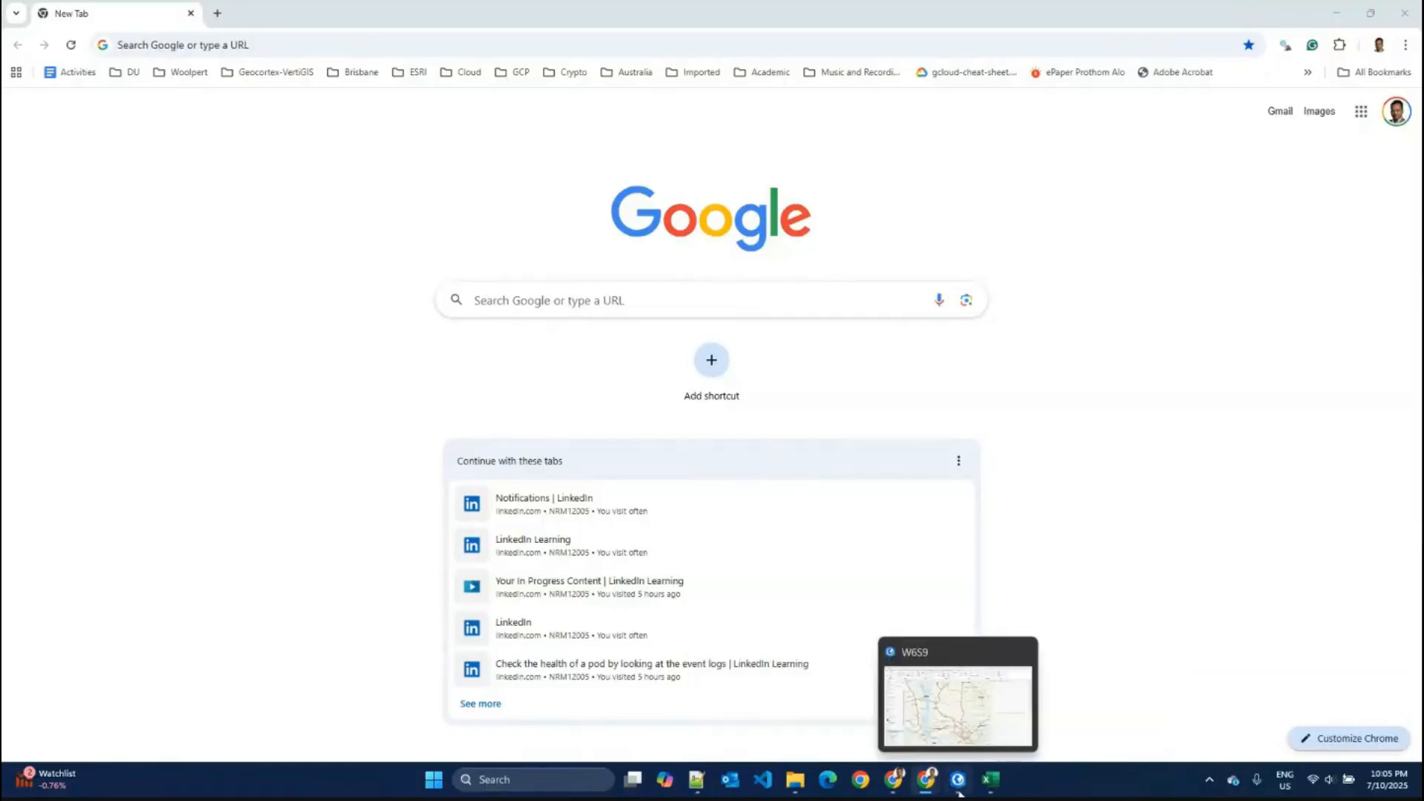
{"action": "left_click", "coordinate": [959, 783]}
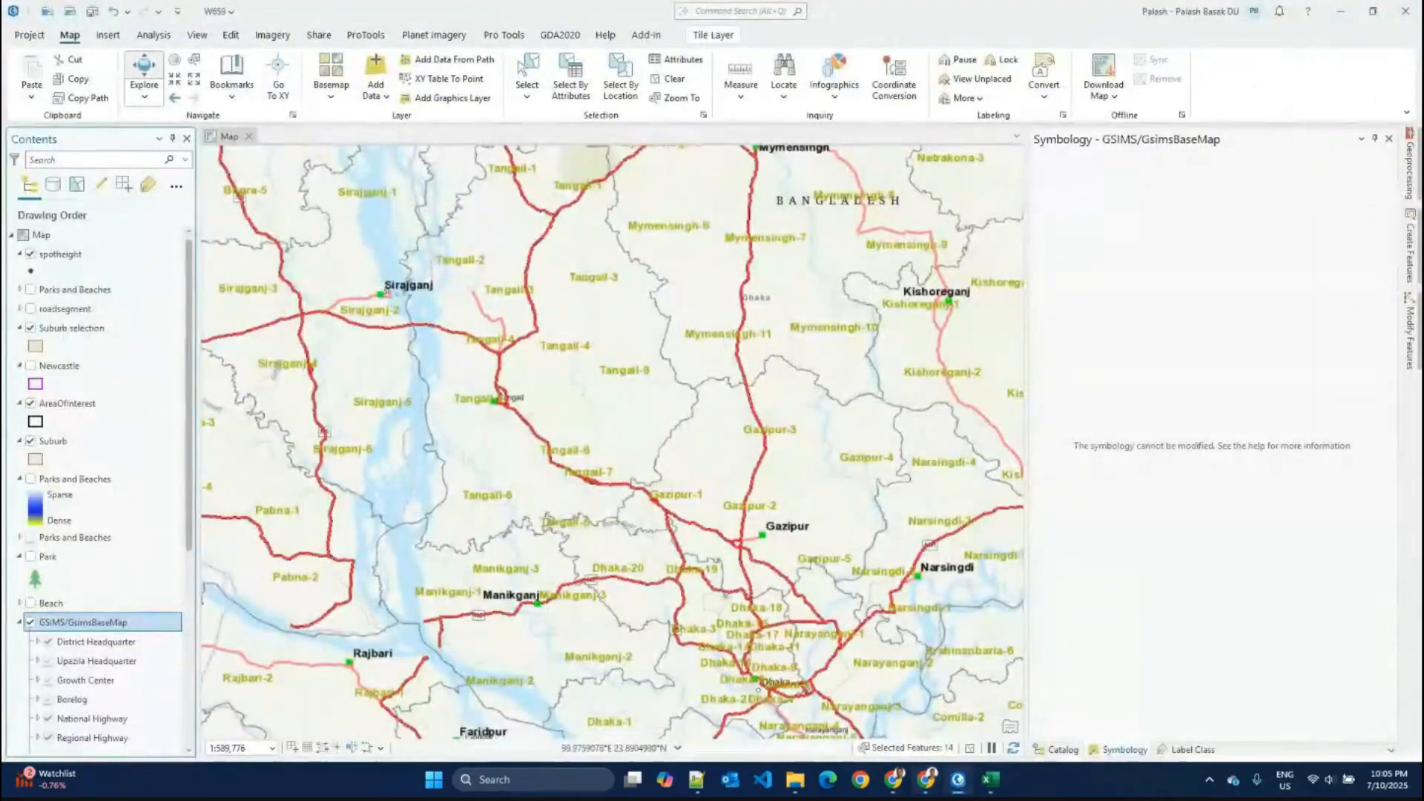
{"action": "left_click", "coordinate": [30, 623]}
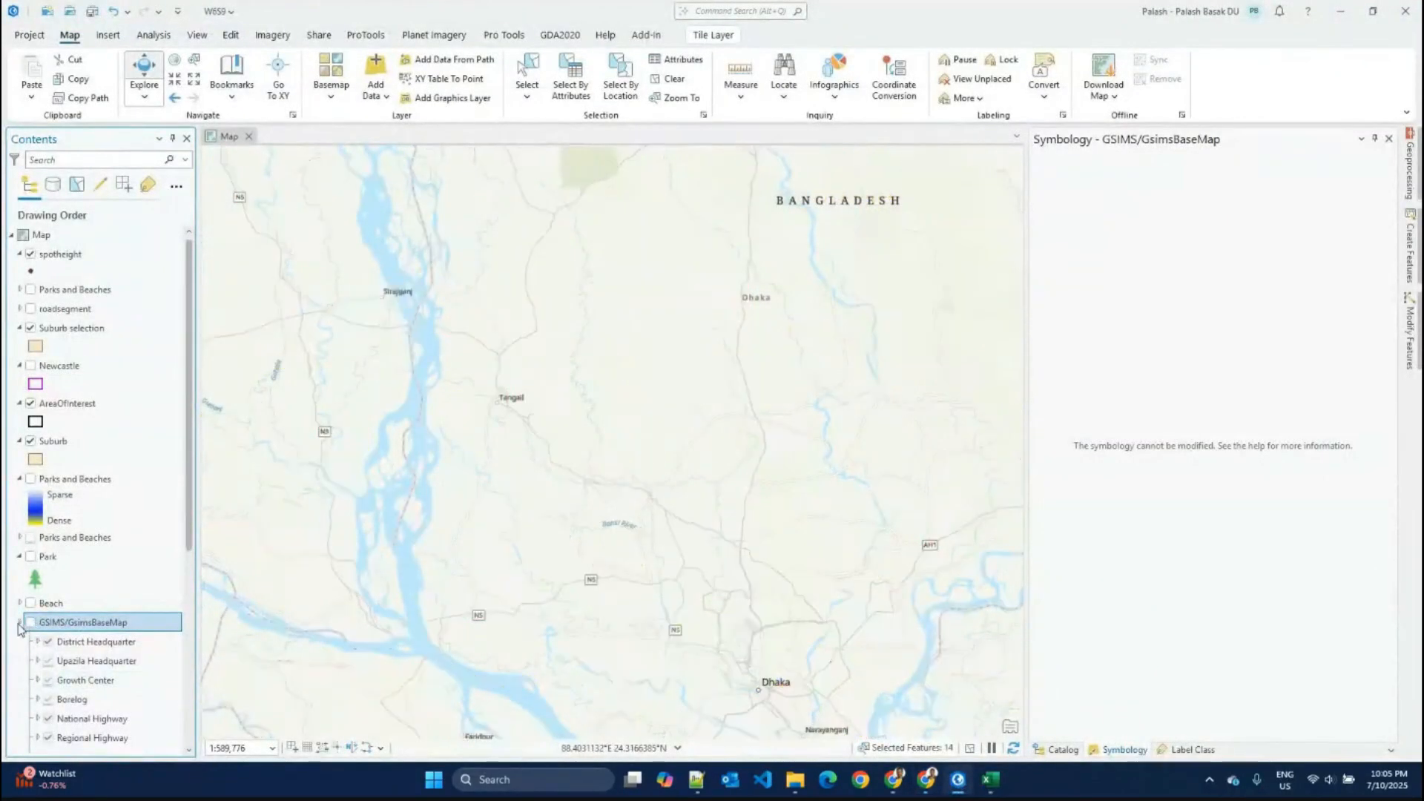
{"action": "left_click", "coordinate": [19, 623]}
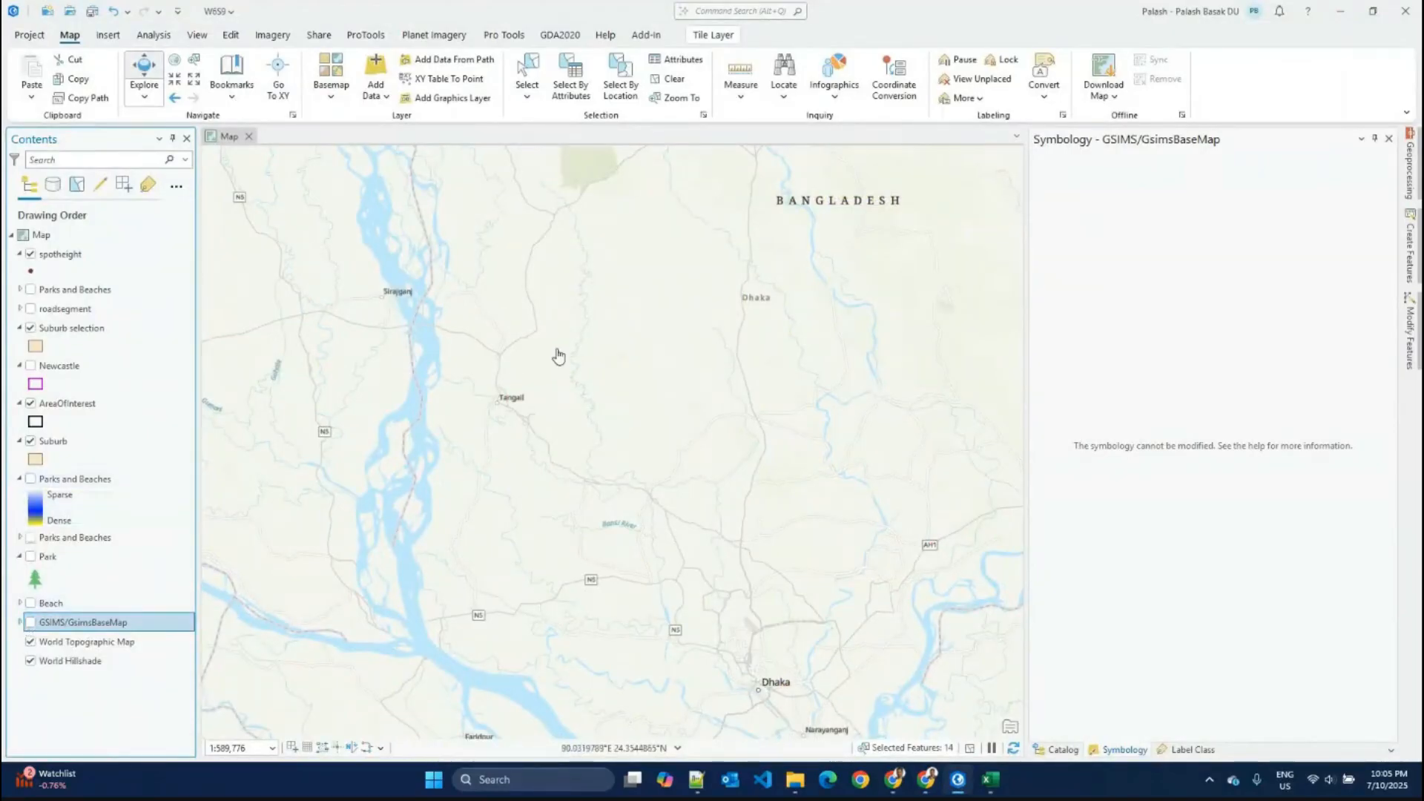
Step: Zoom the map to the AreaOfInterest layer with the surrounding suburbs in view, and save the project
{"action": "scroll", "coordinate": [558, 356], "scroll_direction": "down", "scroll_amount": 2}
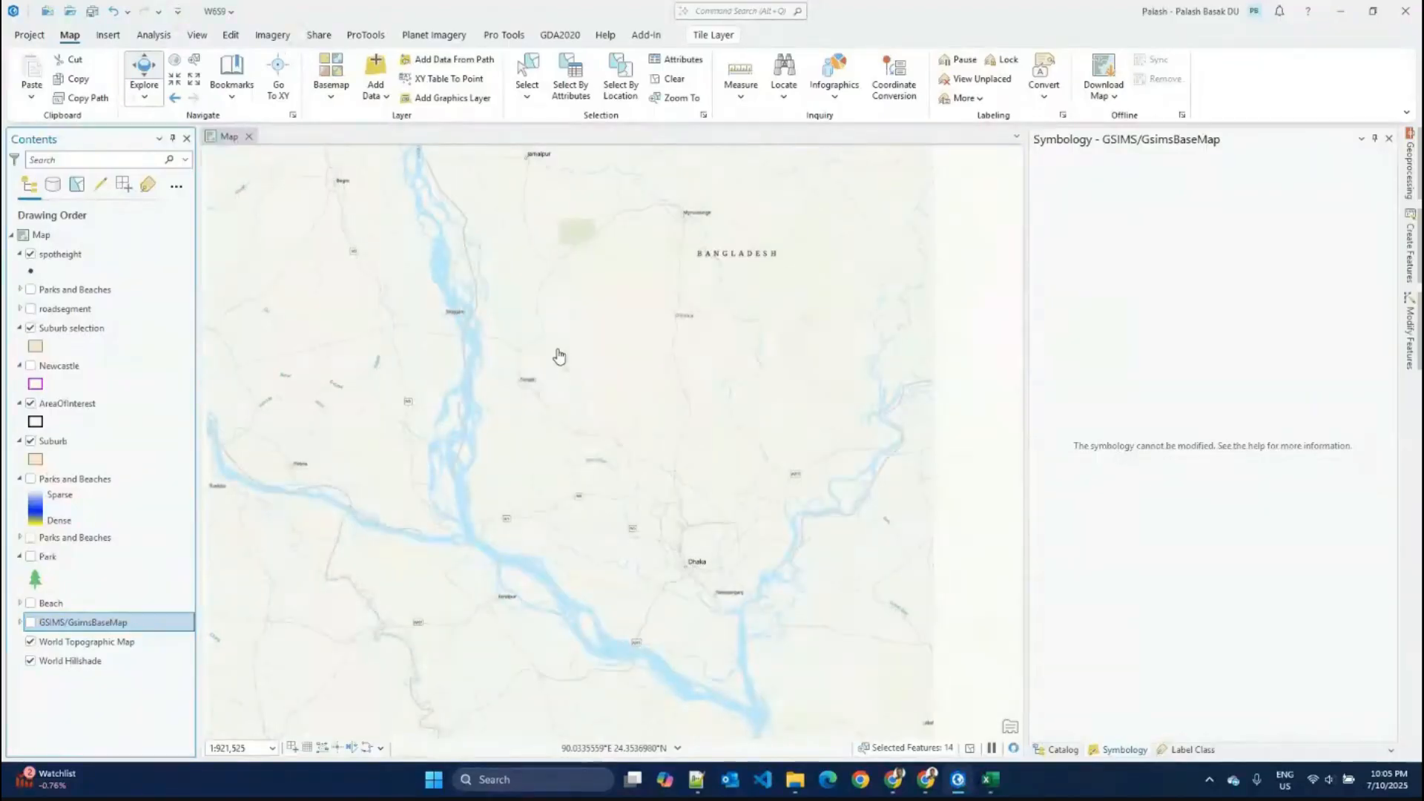
{"action": "left_click", "coordinate": [67, 407]}
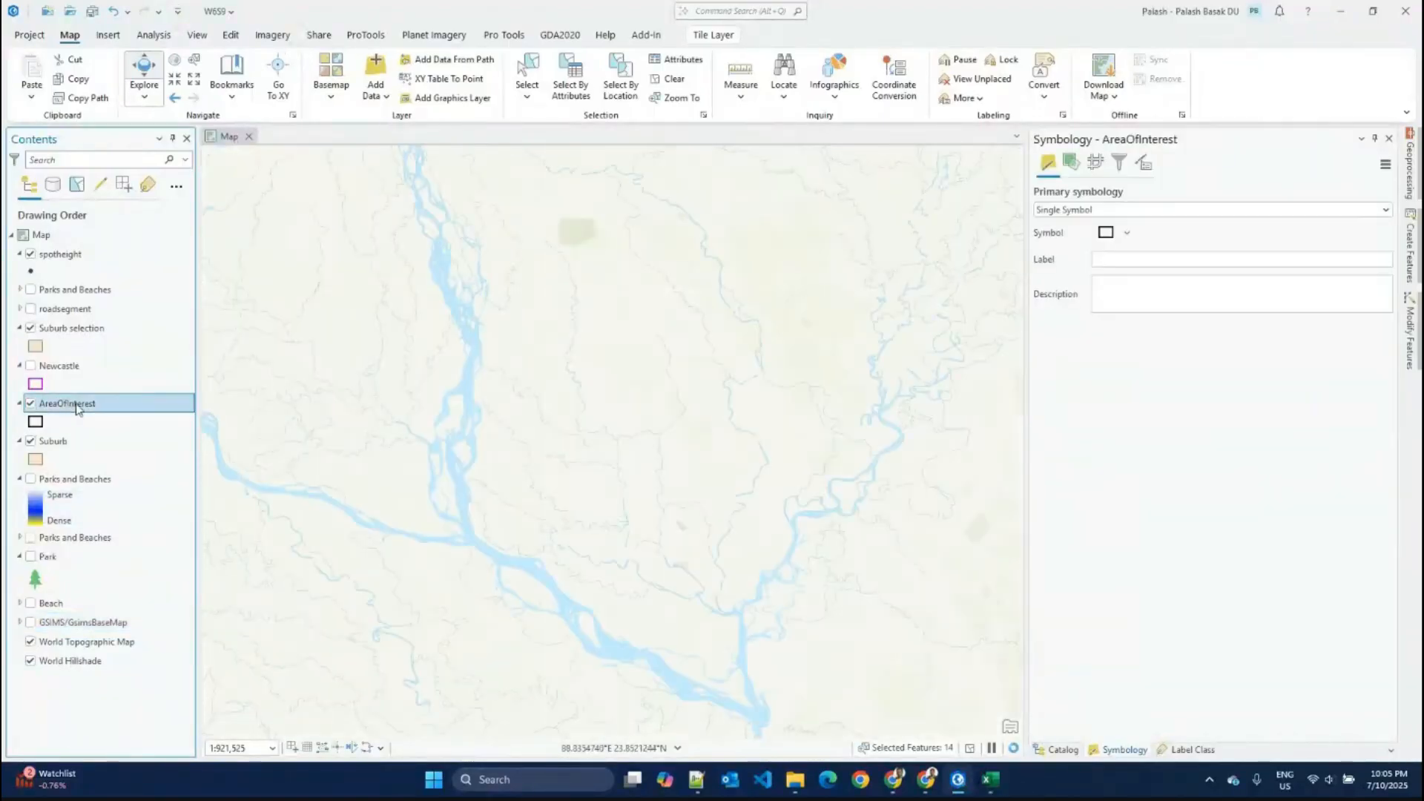
{"action": "right_click", "coordinate": [77, 408]}
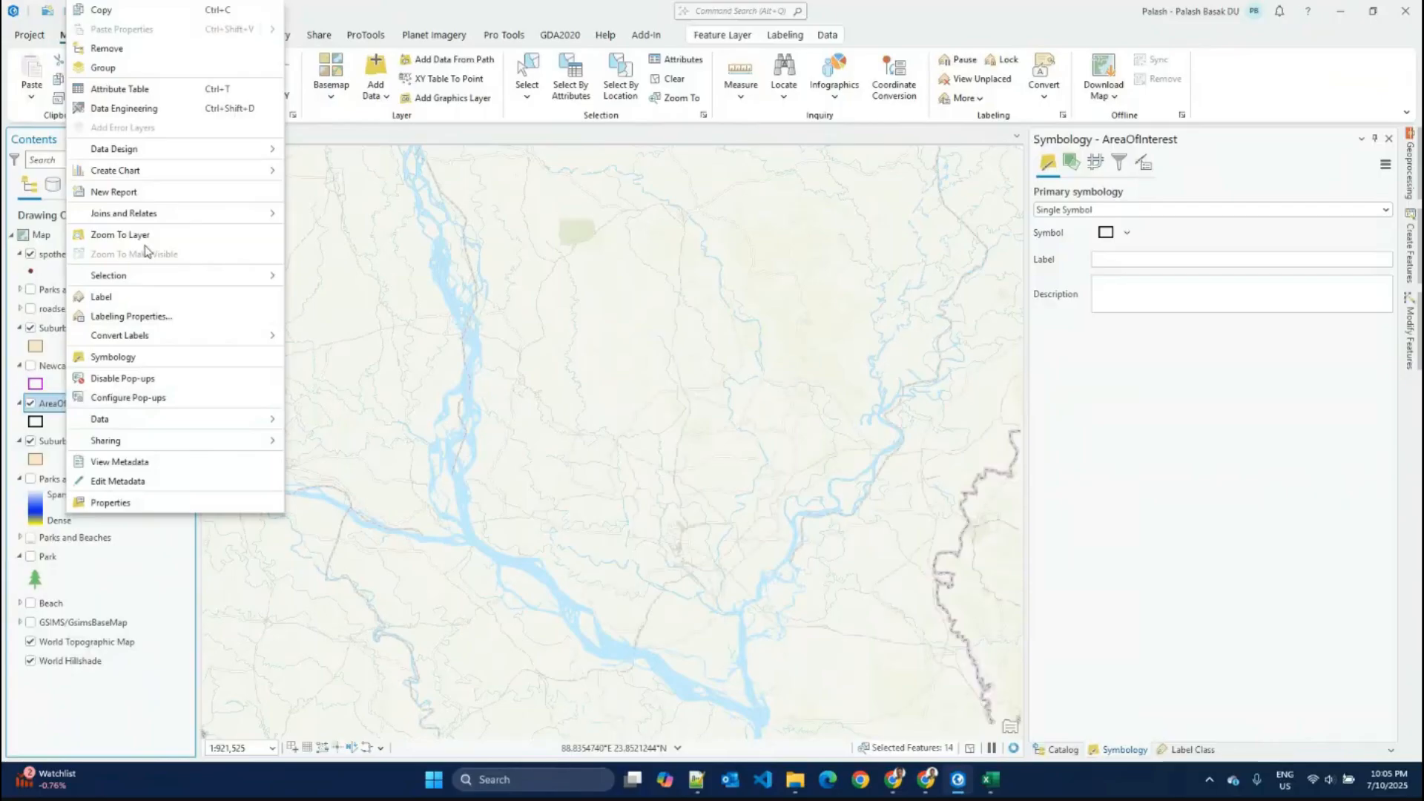
{"action": "left_click", "coordinate": [120, 234]}
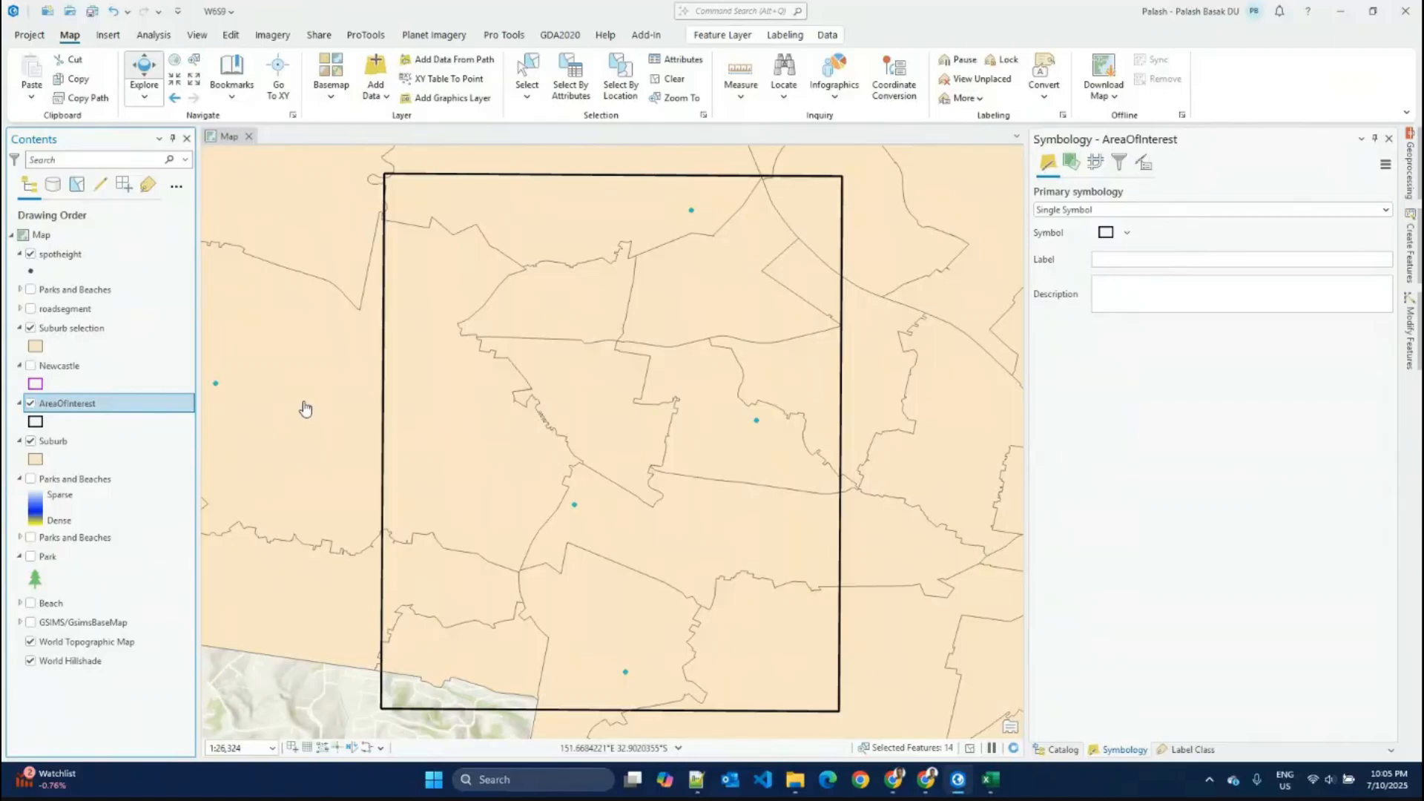
{"action": "scroll", "coordinate": [304, 407], "scroll_direction": "down", "scroll_amount": 3}
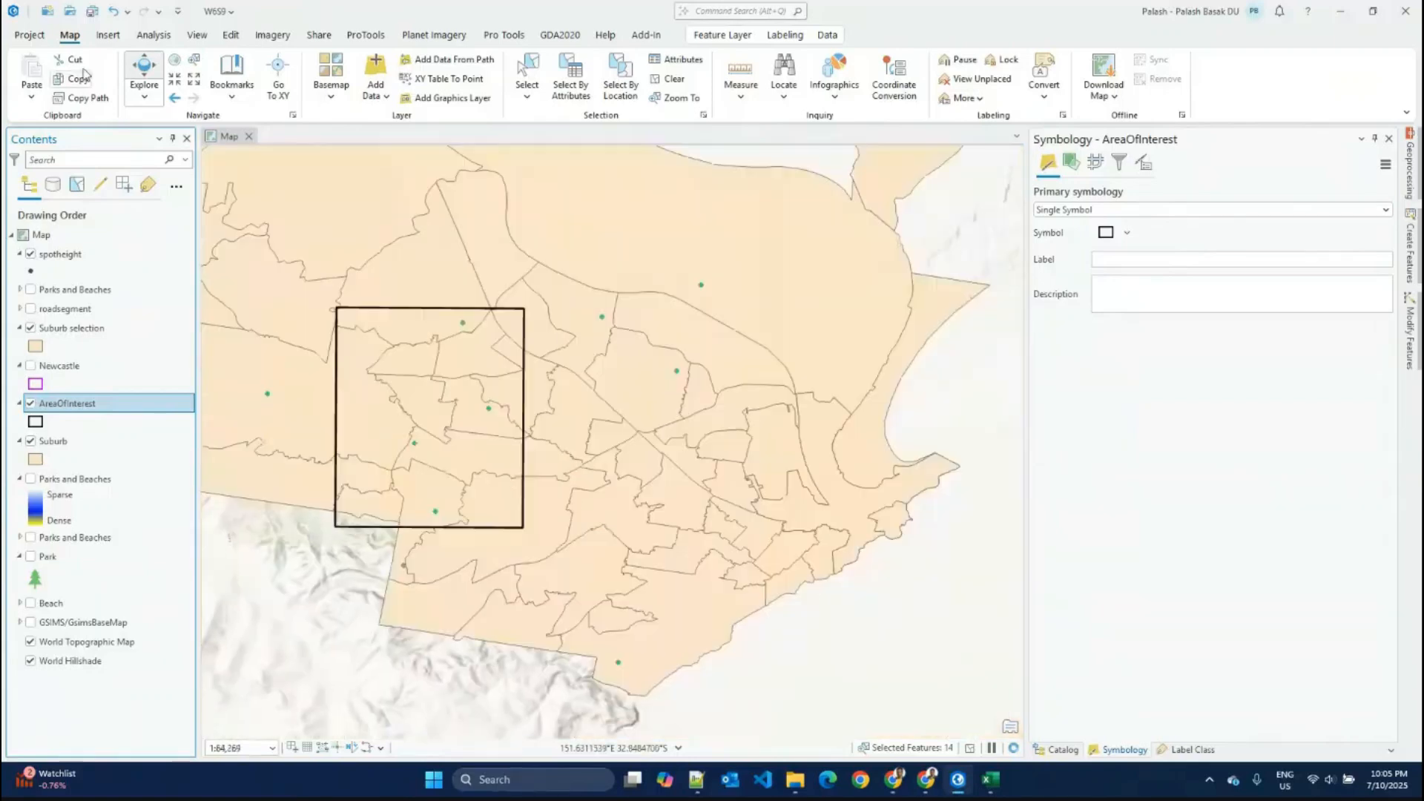
{"action": "left_click", "coordinate": [92, 10]}
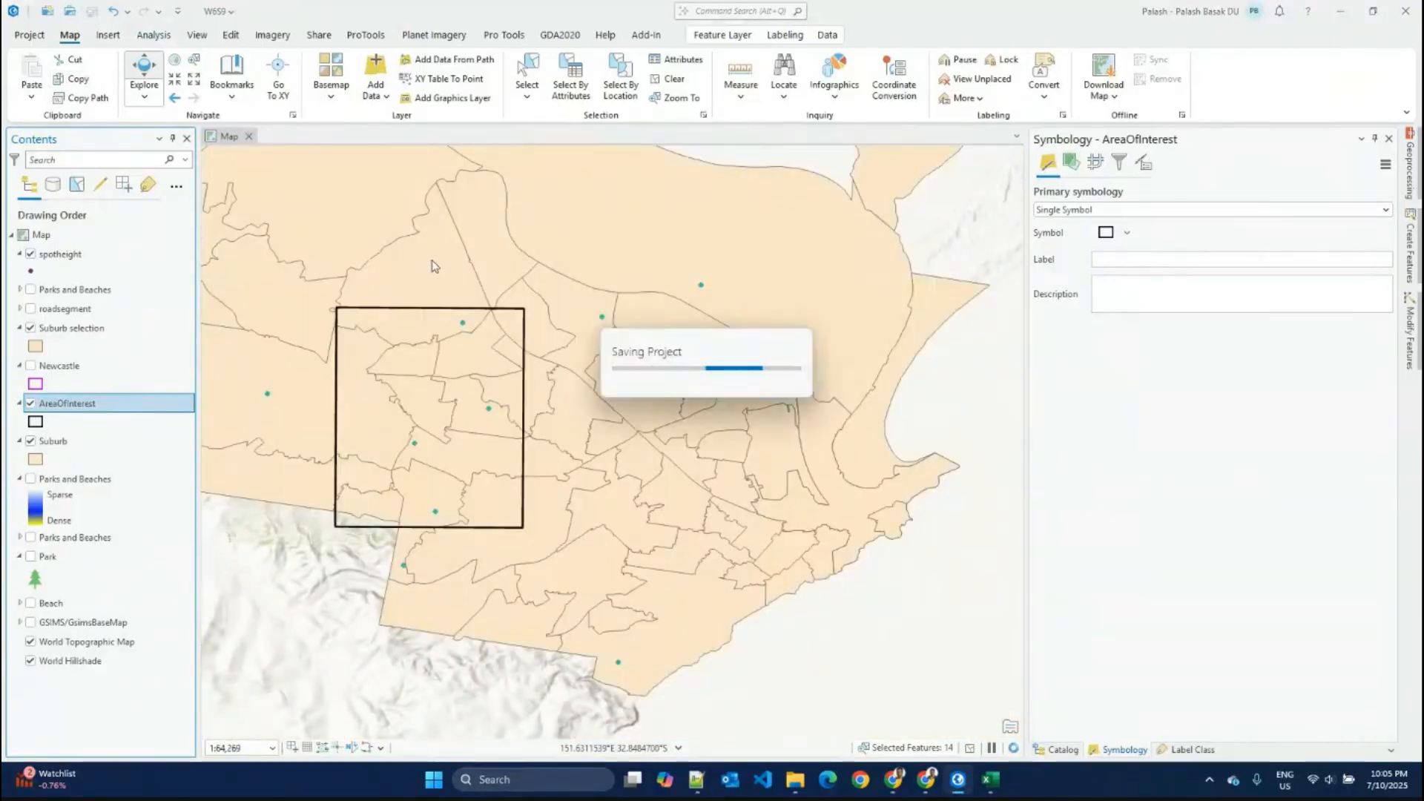